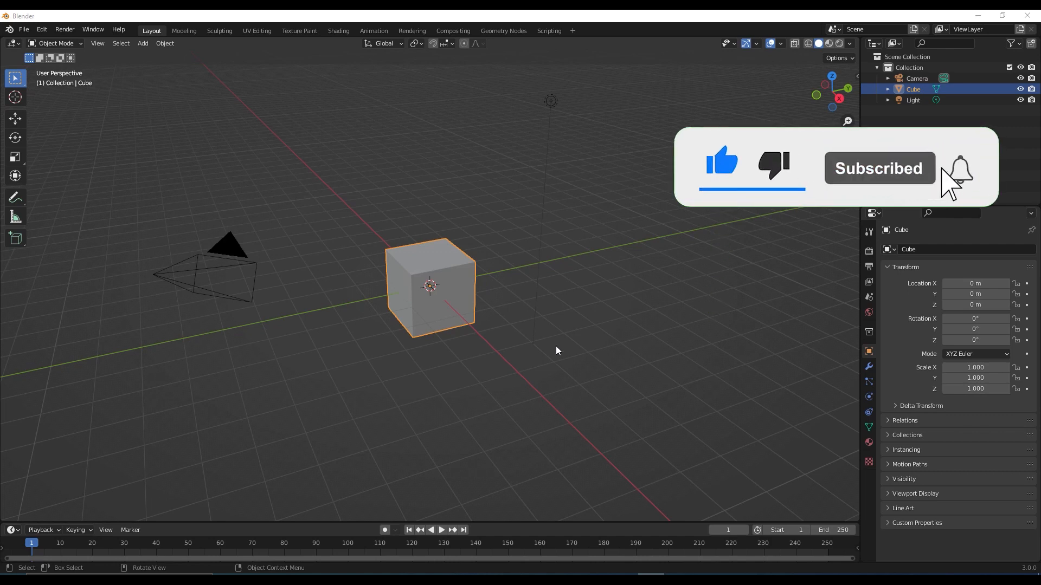
scroll(556, 347, "down", 2)
scroll(556, 350, "up", 2)
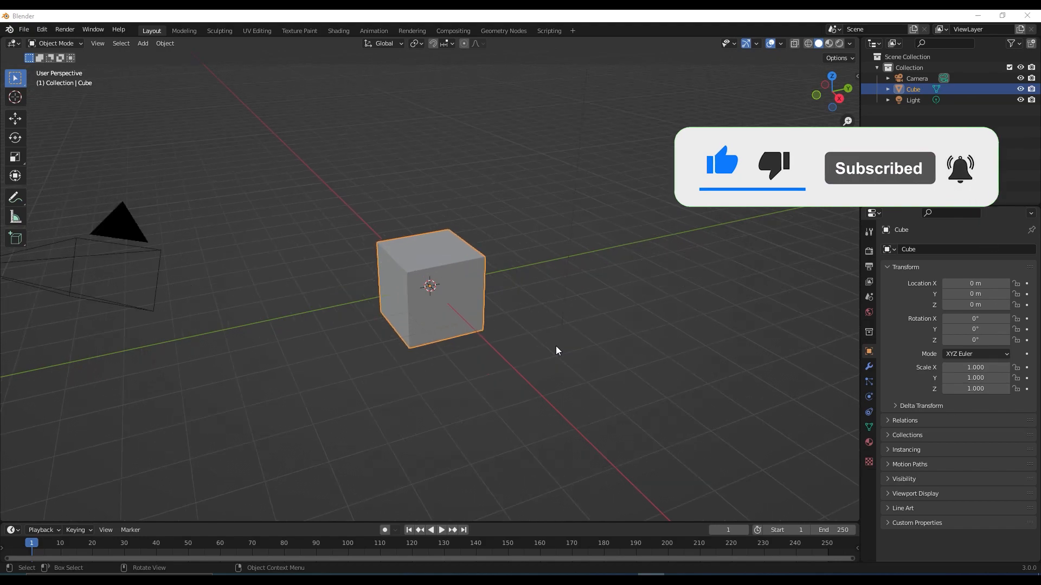
middle_click_drag(501, 356, 568, 435)
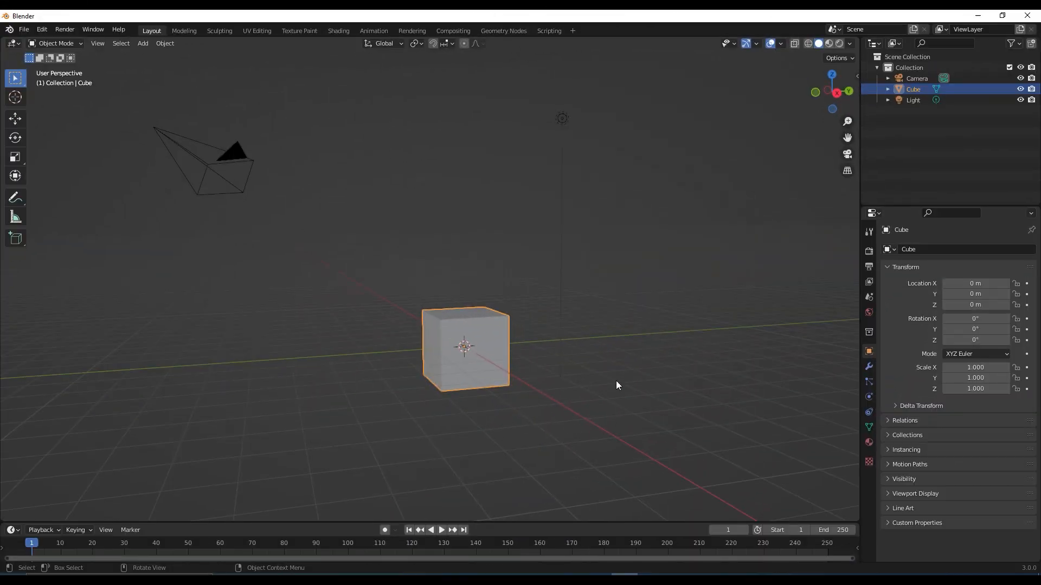
middle_click_drag(617, 381, 588, 397)
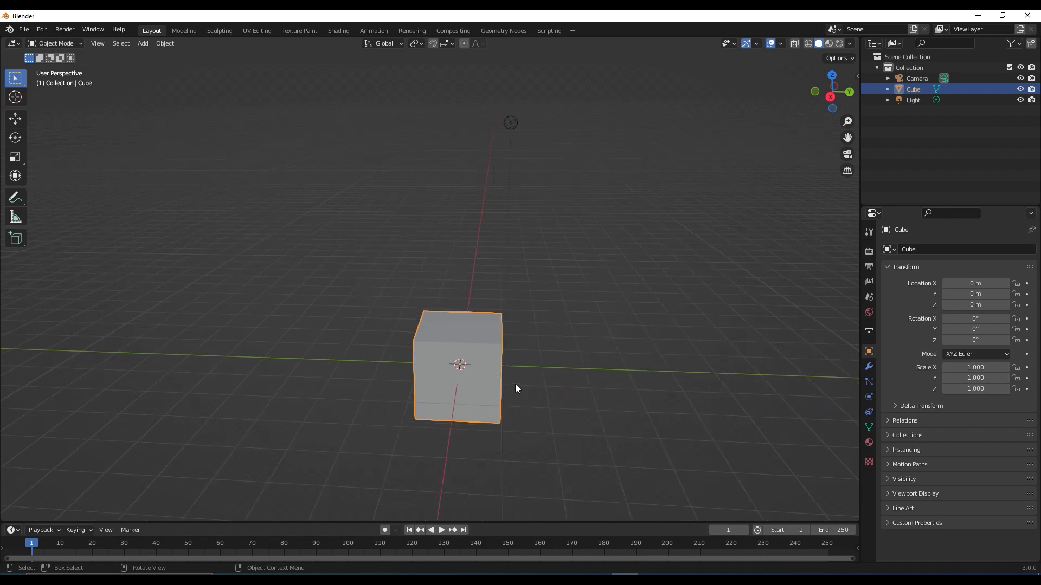
middle_click_drag(515, 384, 547, 370)
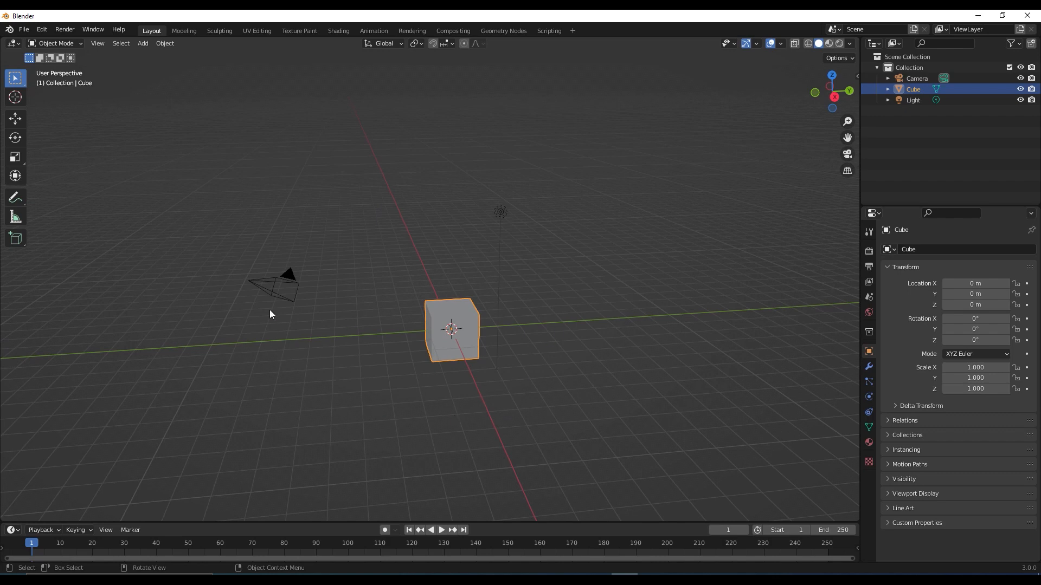
Step: Delete the default camera and light from the scene, keeping only the cube
left_click(282, 284)
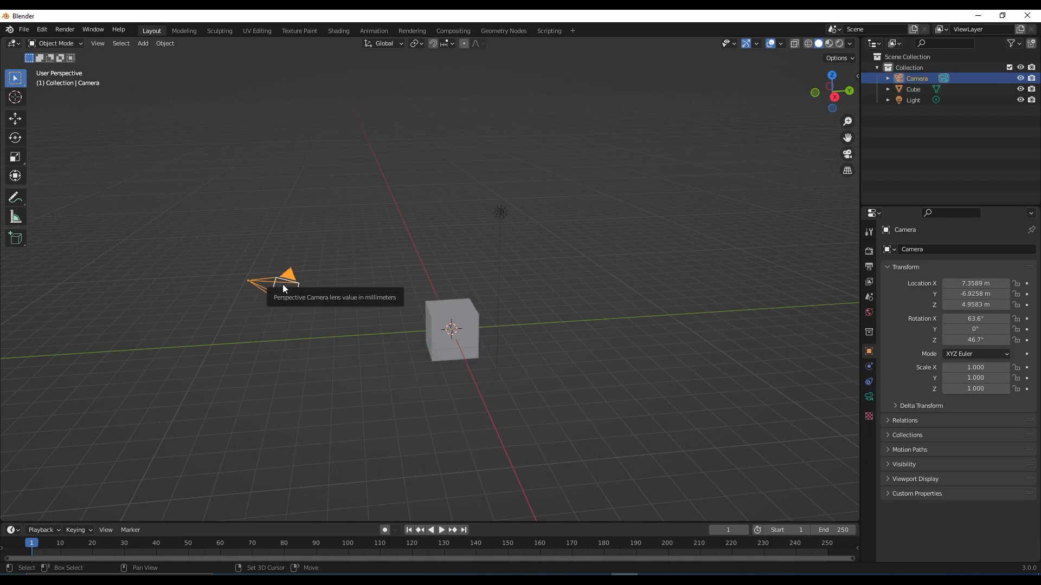
left_click(504, 210, "shift")
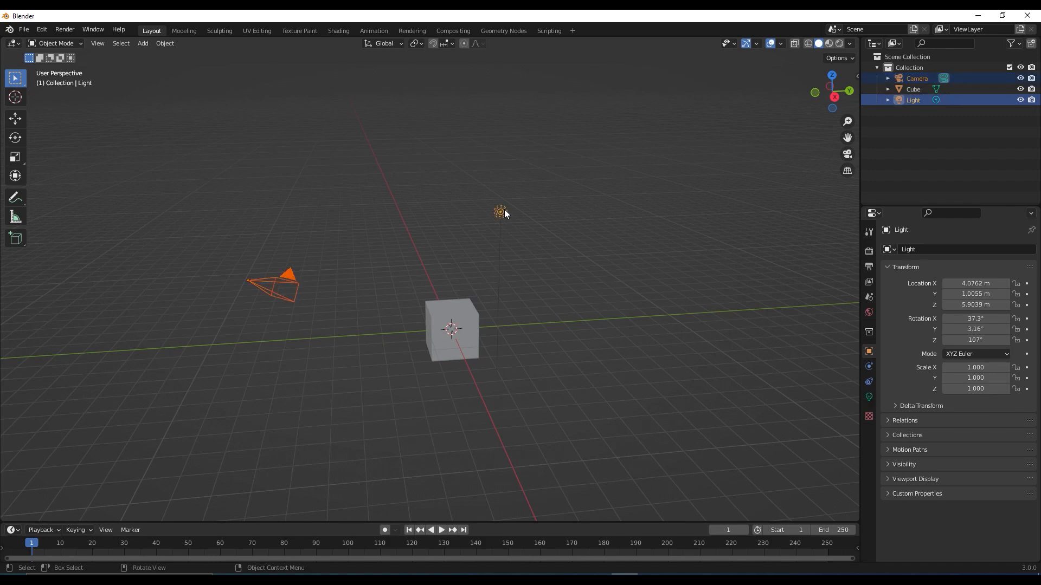
key("Delete")
scroll(560, 316, "up", 3)
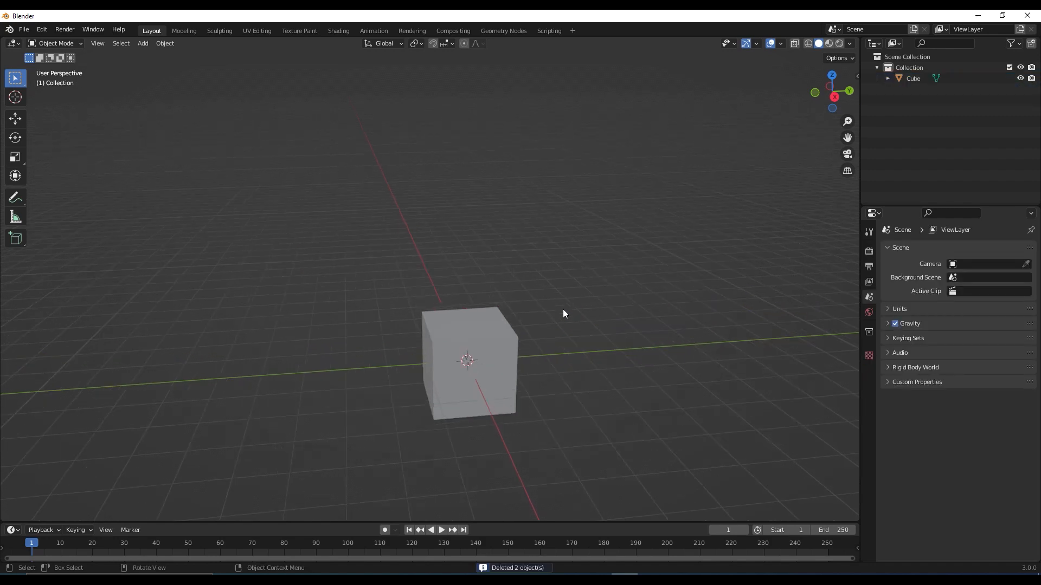
middle_click_drag(579, 347, 578, 277, "shift")
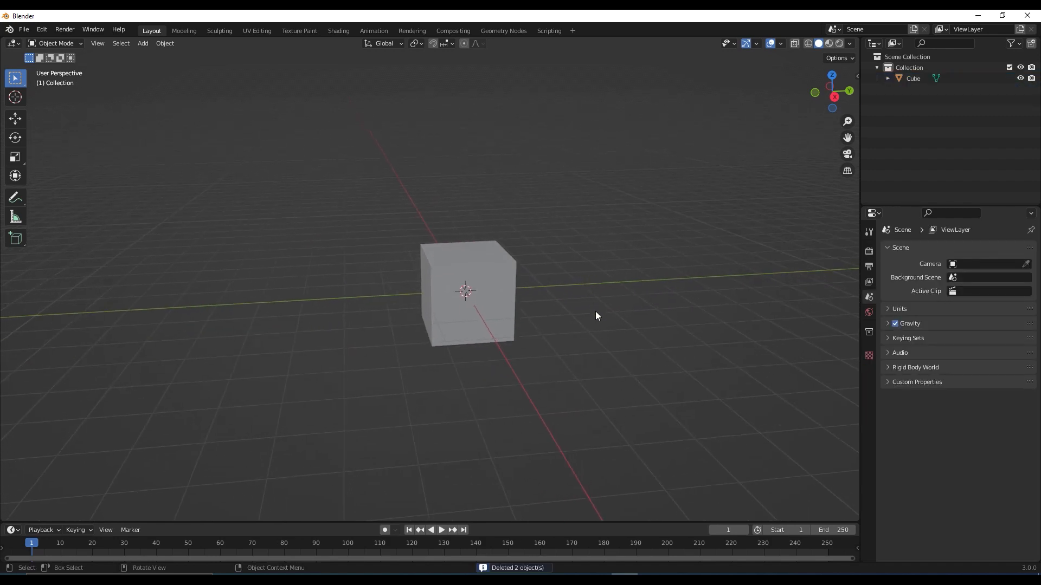
middle_click_drag(596, 311, 572, 347)
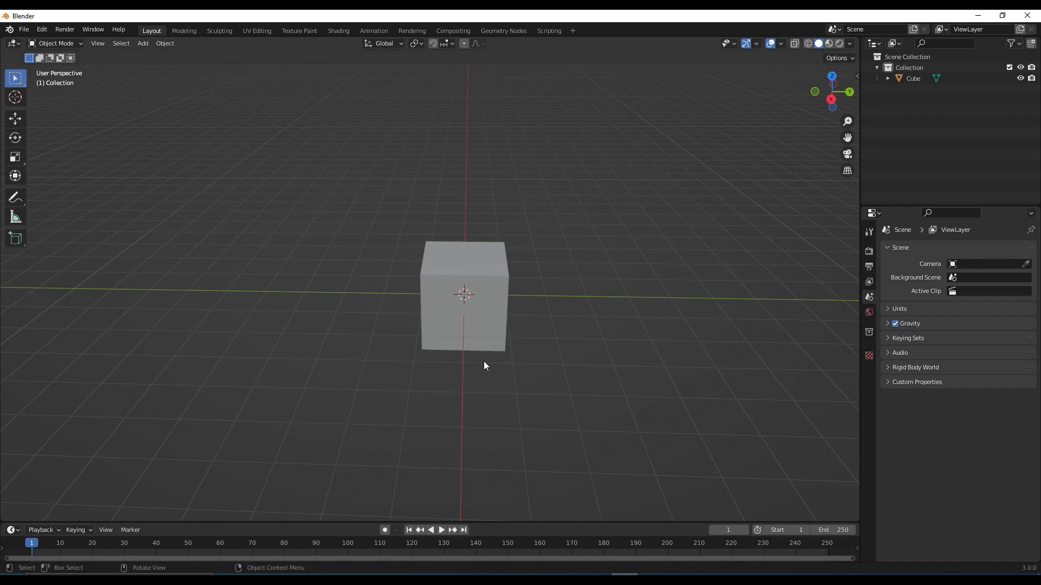
mouse_move(483, 361)
middle_mouse_down()
mouse_move(519, 345)
mouse_move(489, 358)
middle_mouse_up()
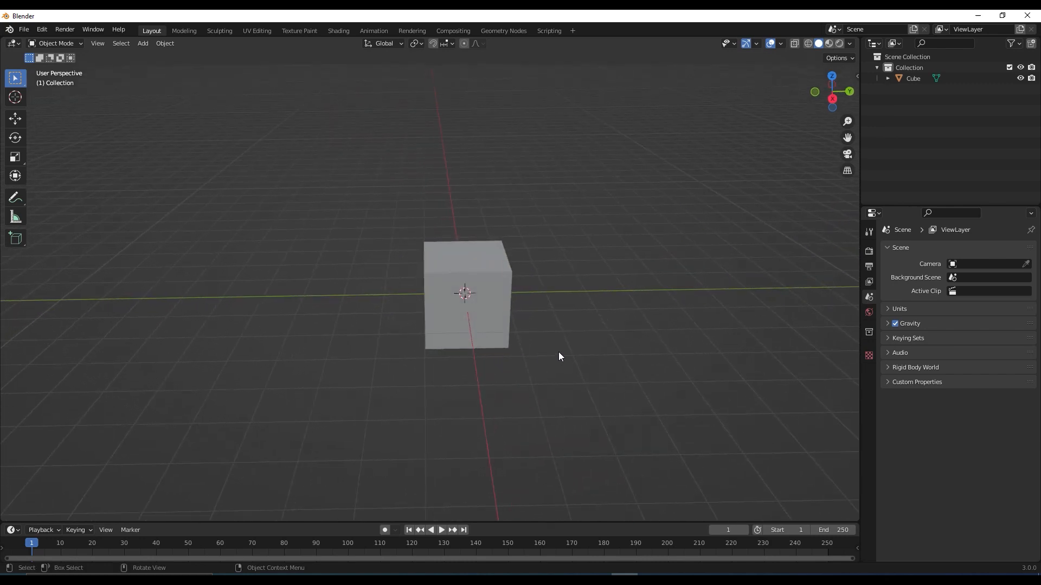
mouse_move(560, 357)
middle_mouse_down()
mouse_move(513, 339)
mouse_move(564, 342)
middle_mouse_up()
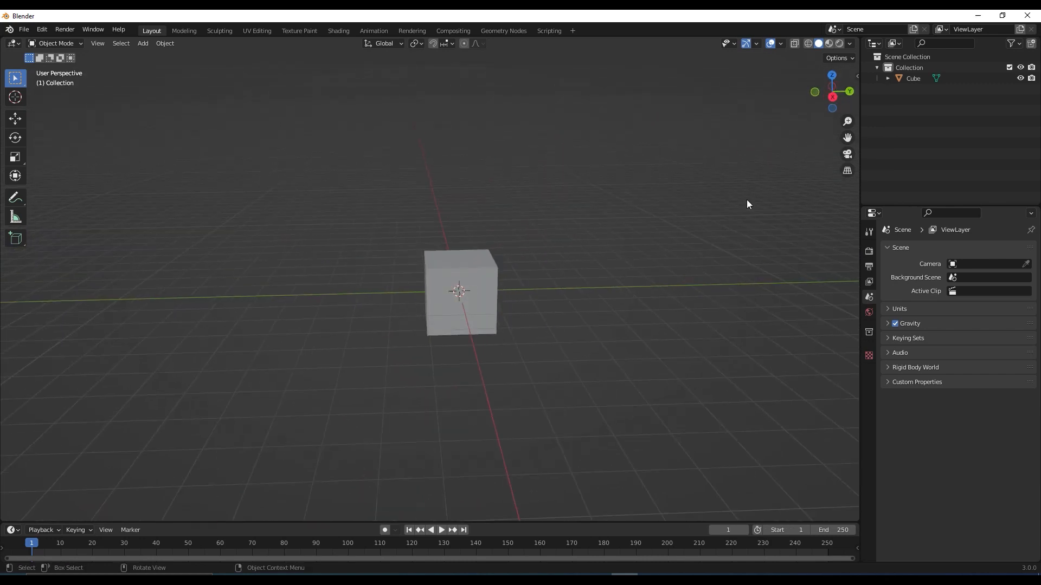
middle_click_drag(455, 358, 476, 283)
scroll(524, 292, "up", 5)
Step: Select the cube and display the Auto Mirror add-on's options
left_click(548, 237)
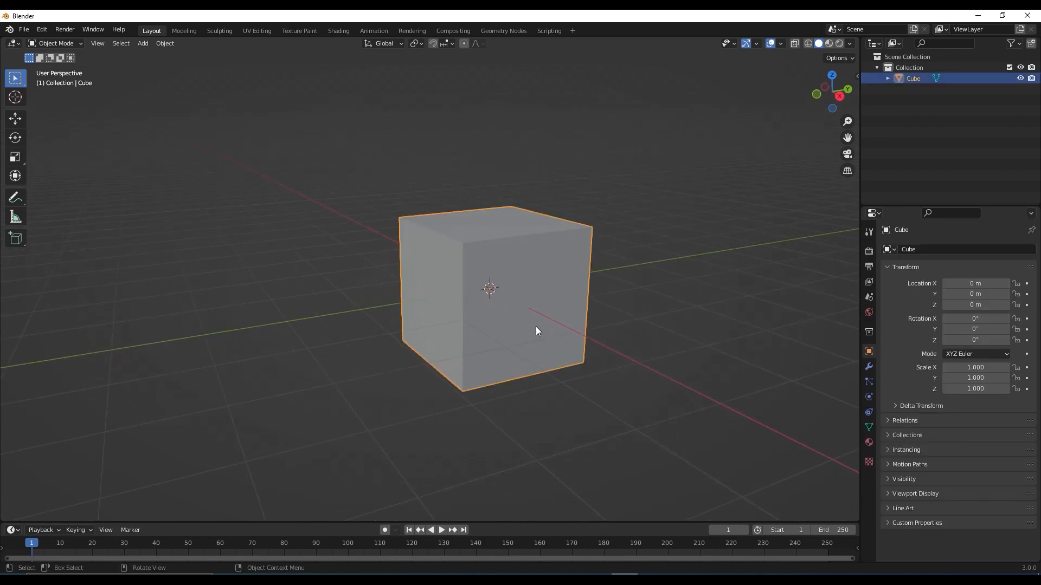
scroll(539, 328, "down", 2)
middle_click_drag(638, 294, 660, 290)
middle_click_drag(497, 340, 498, 346)
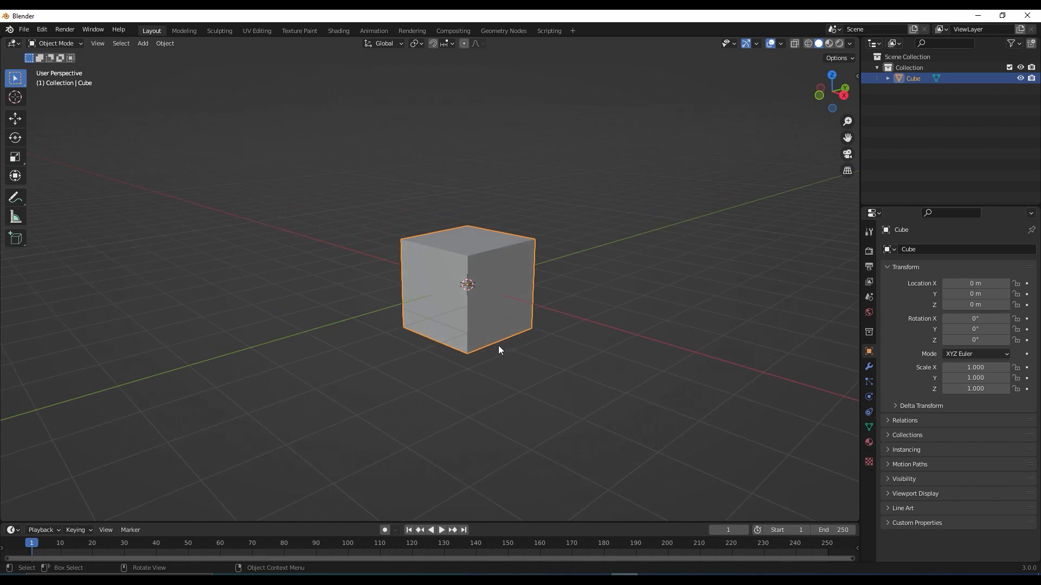
middle_click_drag(397, 351, 446, 358)
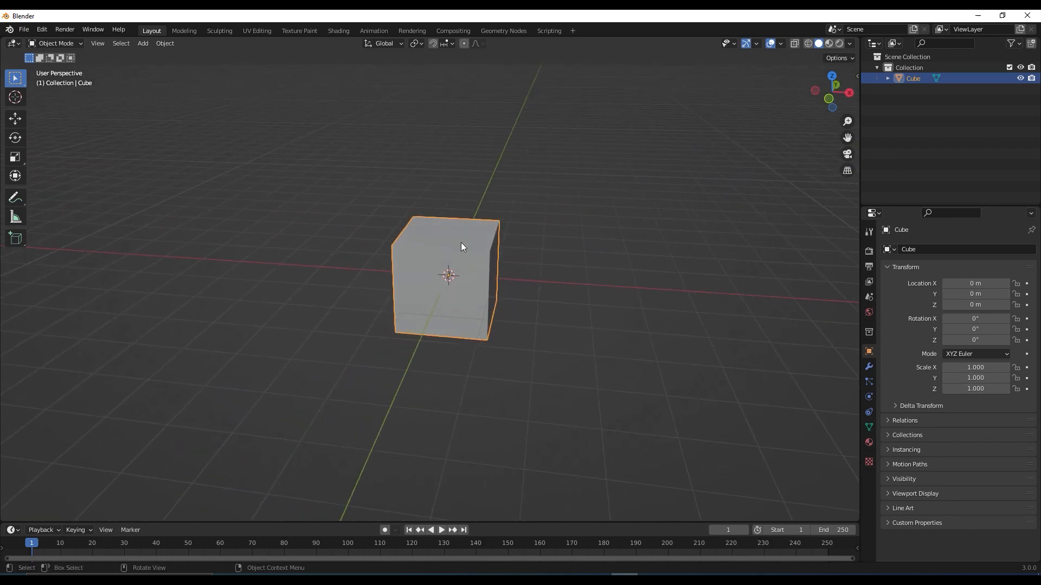
middle_click_drag(530, 317, 530, 296)
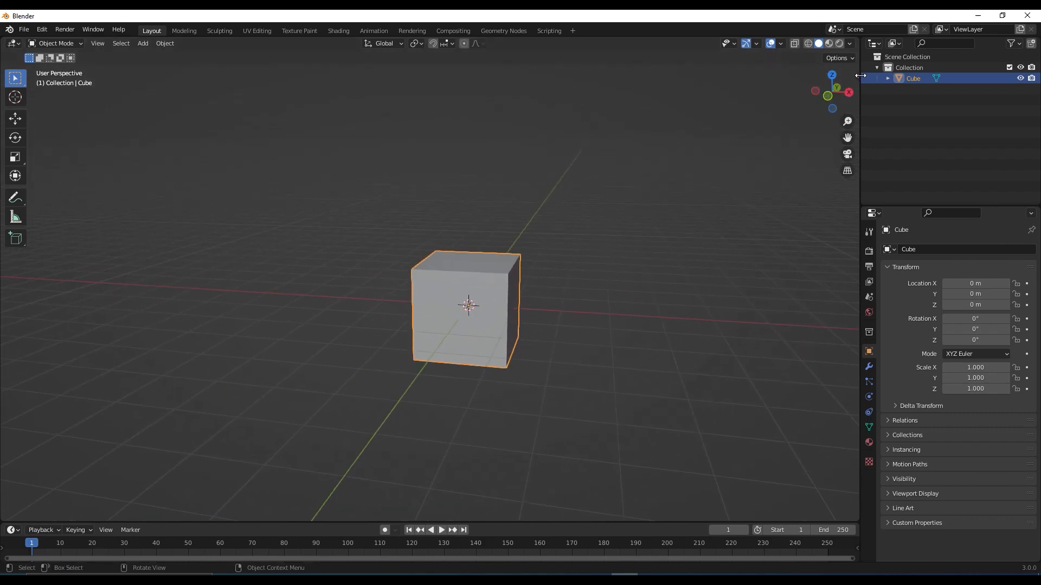
key("n")
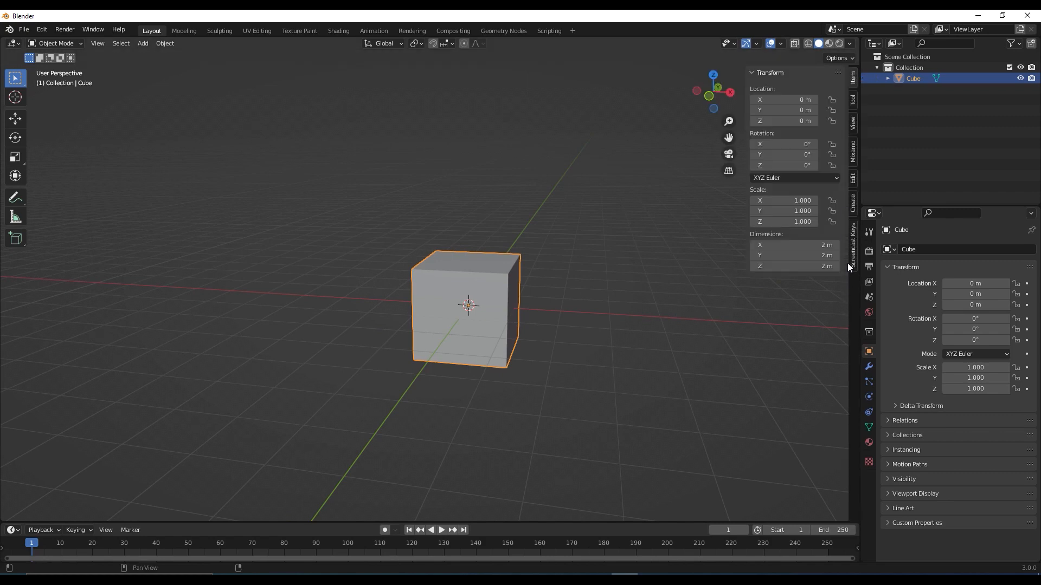
left_click(852, 180)
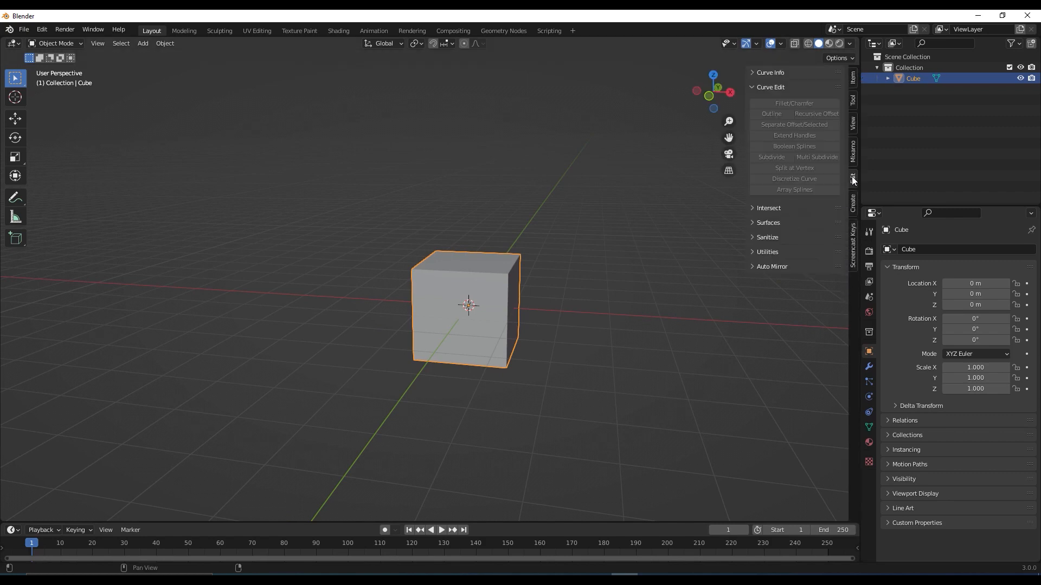
left_click(755, 266)
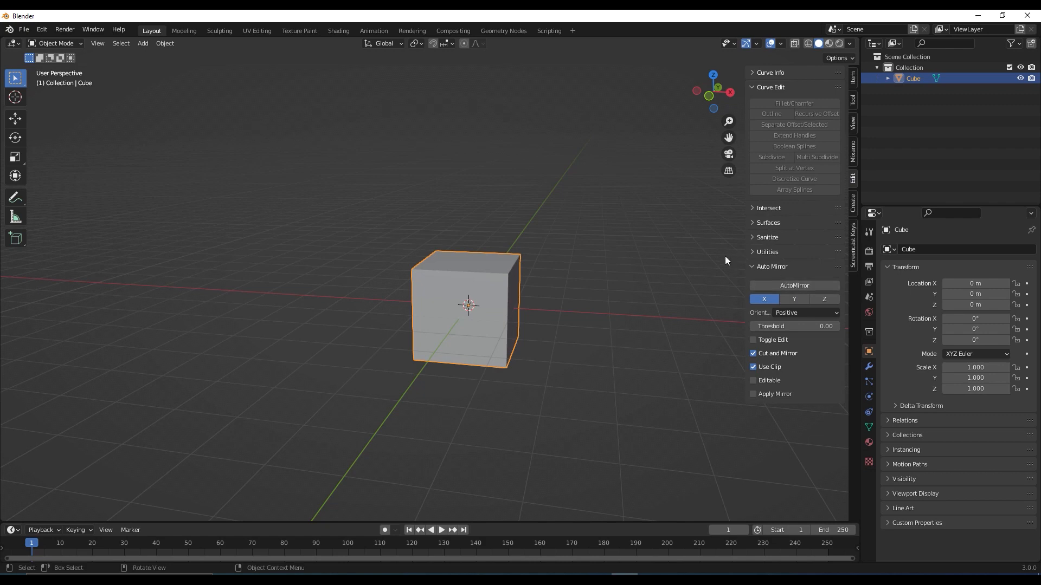
Step: Search the add-ons in the preferences for "auto" to check that Mesh: Auto Mirror is enabled, and close the preferences
left_click(45, 30)
left_click(60, 183)
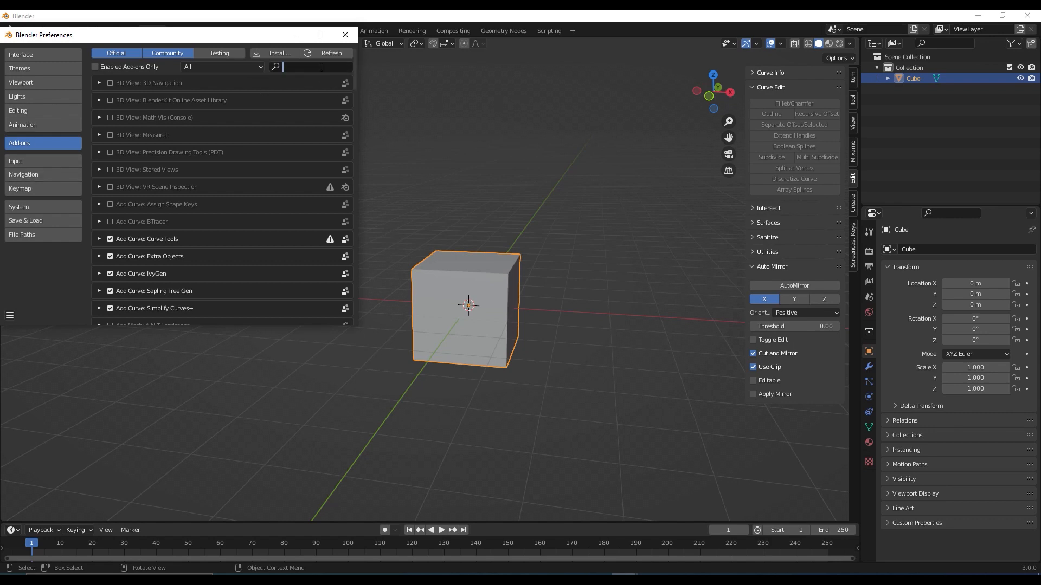
type("u")
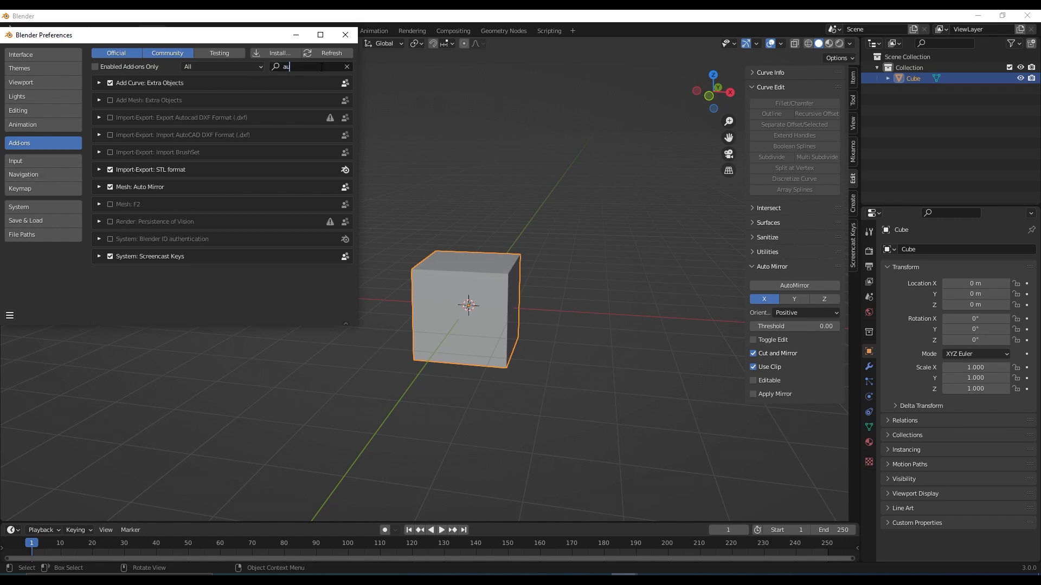
type("to")
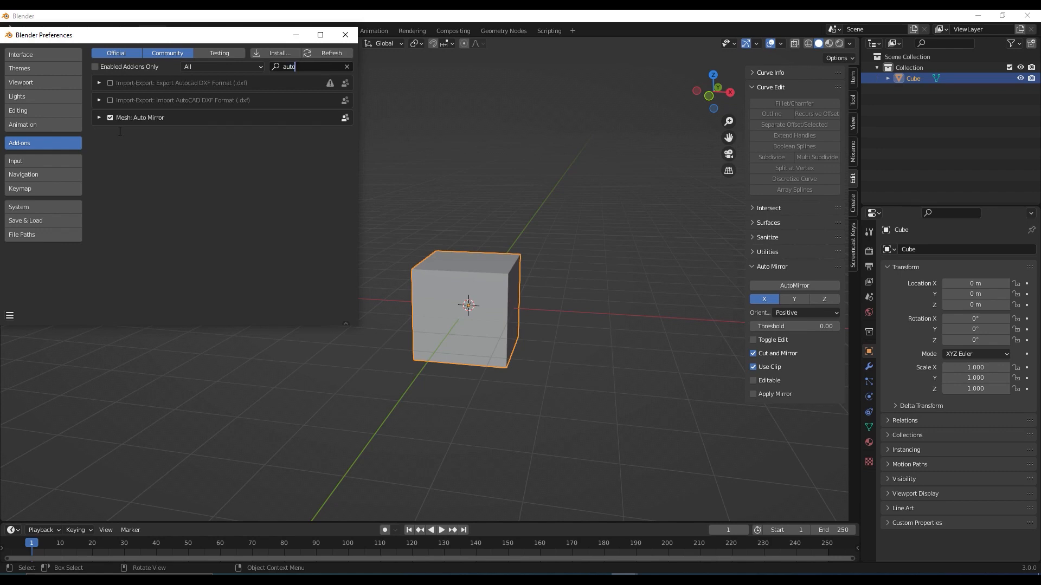
left_click(345, 35)
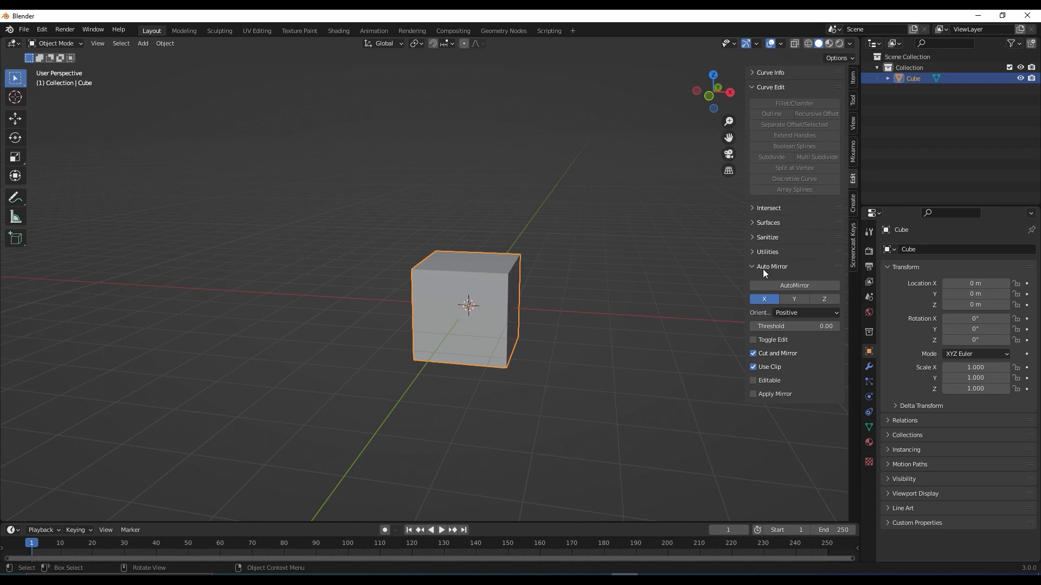
Step: Apply AutoMirror to the cube along the X axis with positive orientation and enter Edit Mode
left_click(801, 285)
scroll(546, 301, "up", 2)
scroll(544, 323, "up", 1)
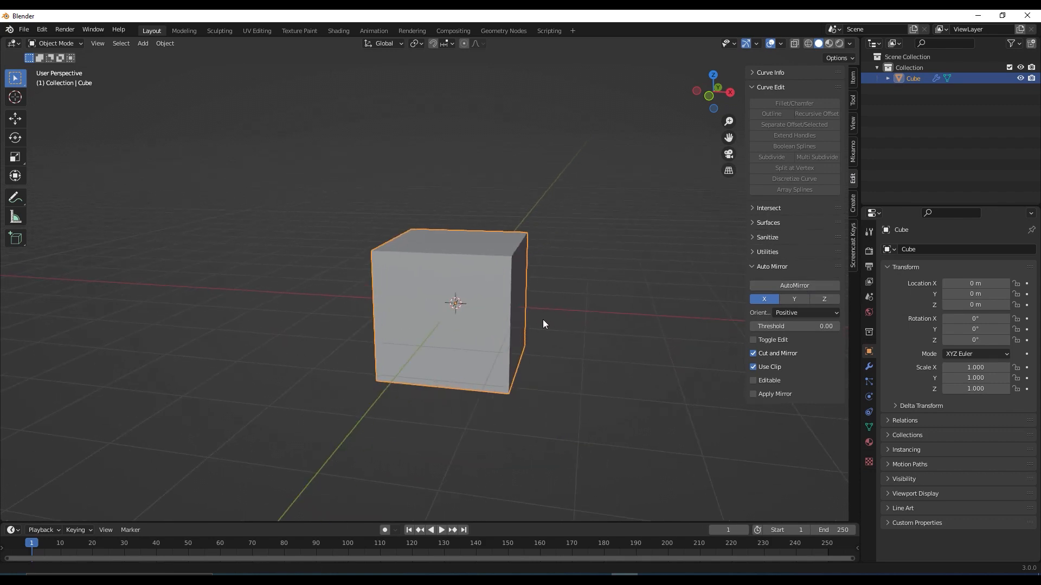
key("Tab")
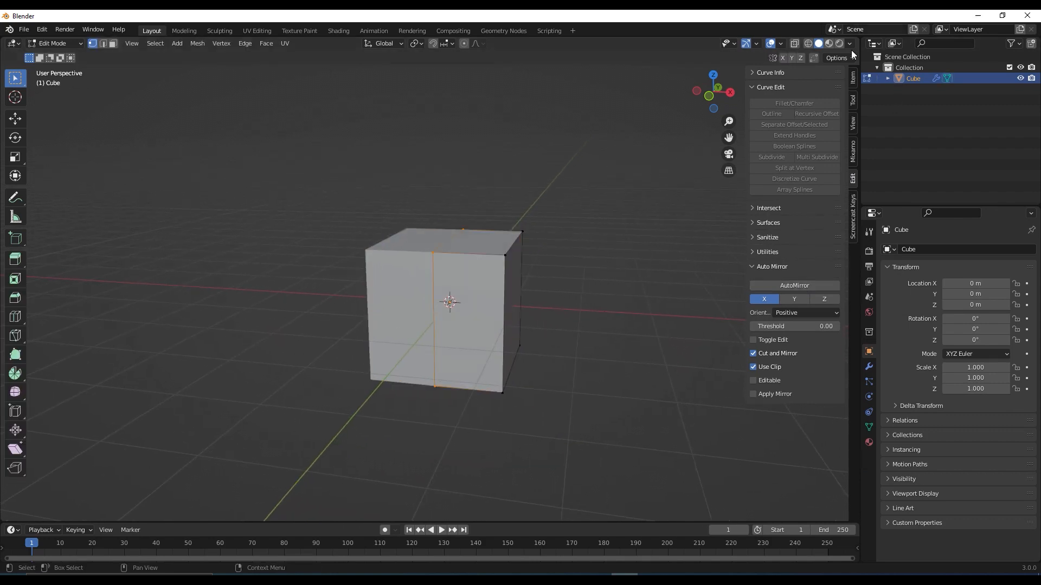
Step: Enable the Screencast Keys display in the viewport and hide the sidebar again
key("n")
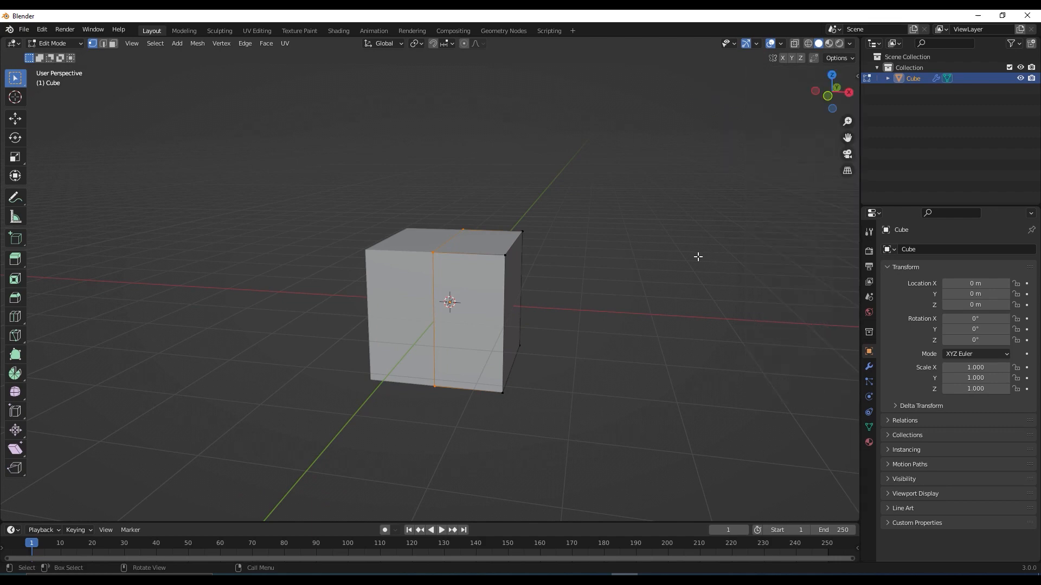
key("n")
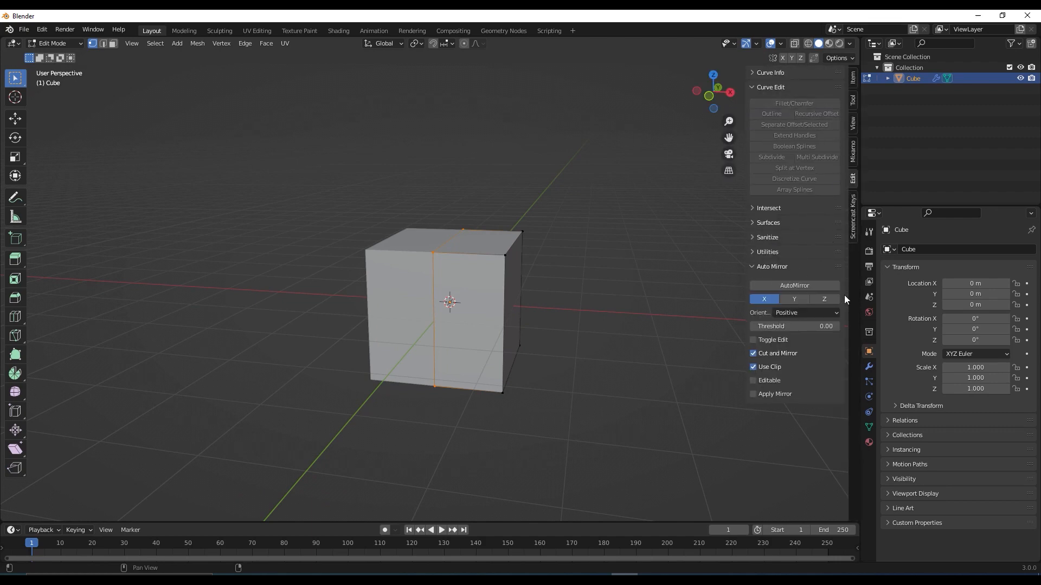
left_click(854, 230)
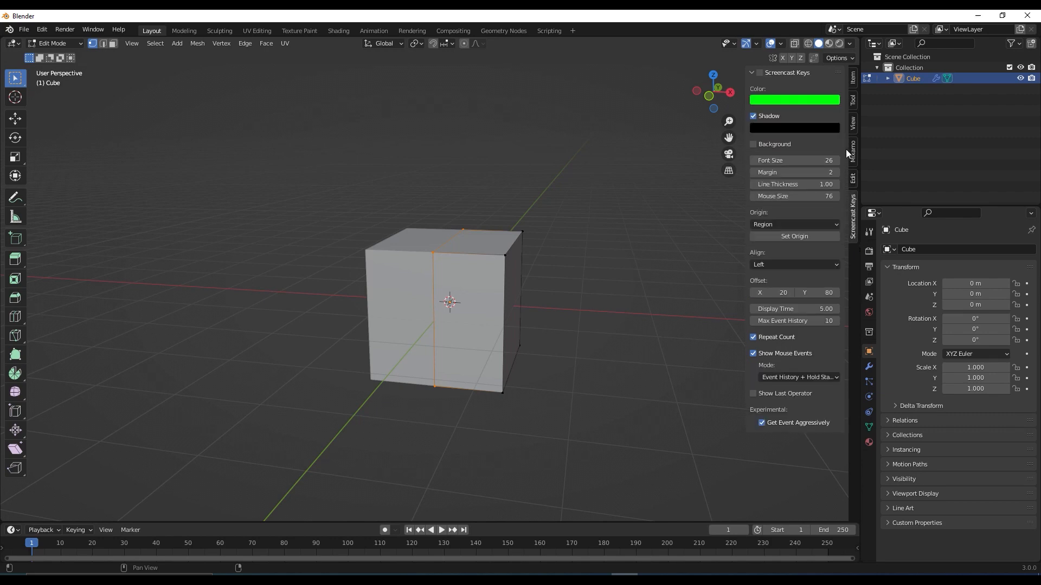
scroll(314, 434, "down", 2)
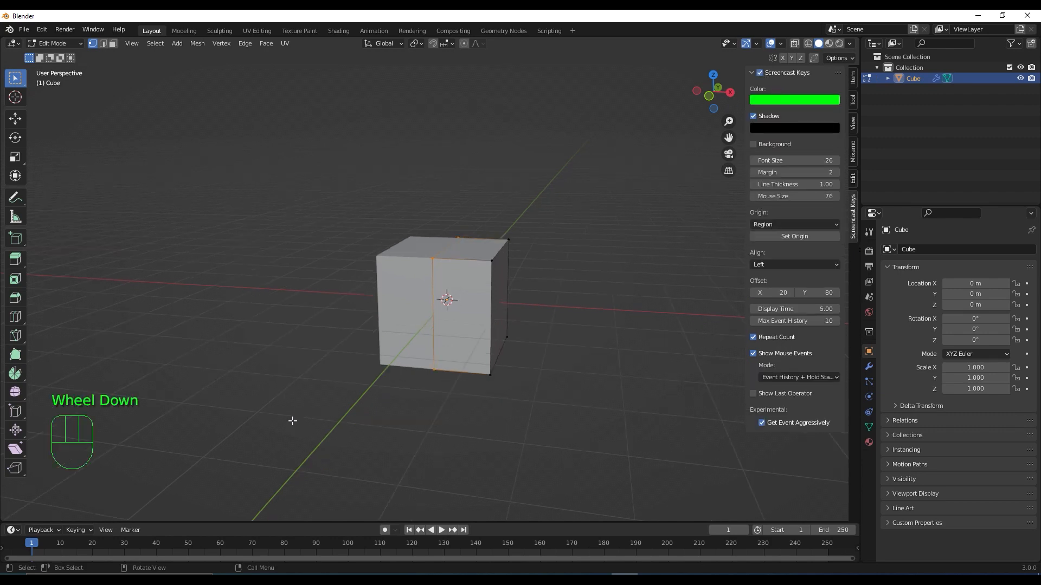
middle_click_drag(292, 421, 294, 400)
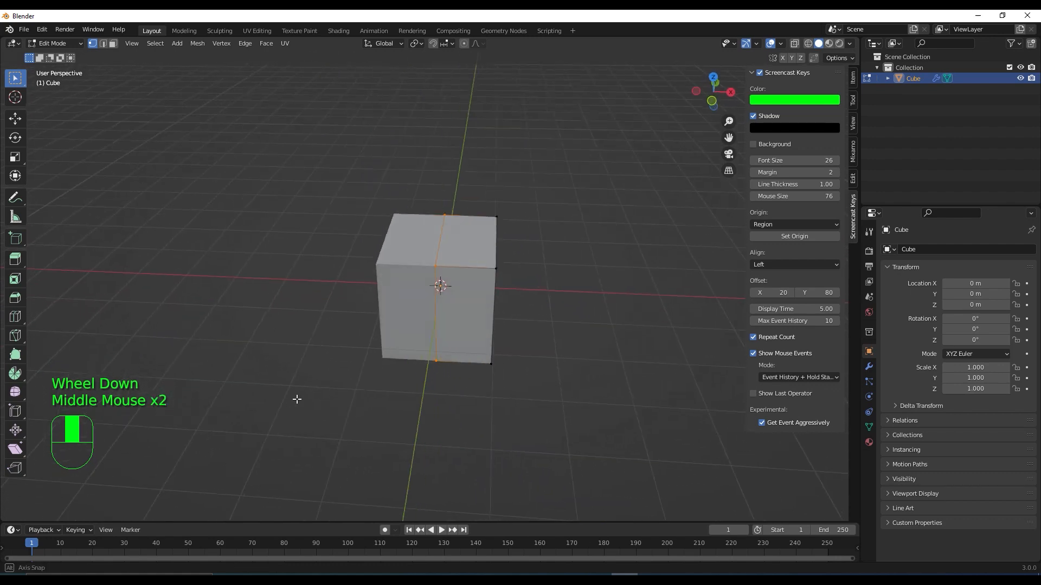
key("n")
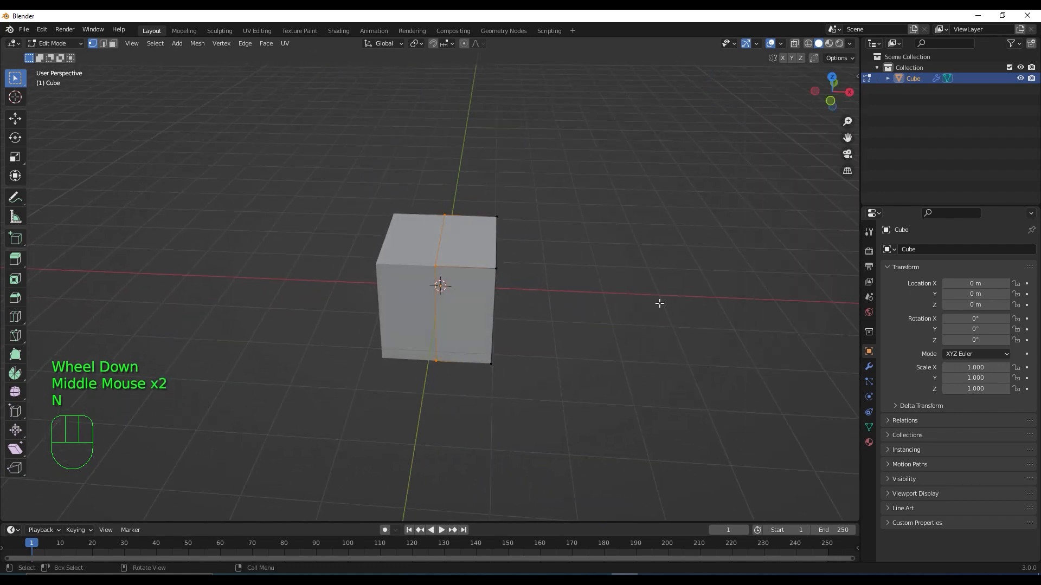
Step: Switch to face selection and select all faces of the cube's editable half
scroll(552, 321, "up", 2)
mouse_move(567, 343)
middle_mouse_down()
mouse_move(572, 313)
mouse_move(593, 333)
mouse_move(578, 341)
middle_mouse_up()
middle_click_drag(458, 309, 514, 370, "shift")
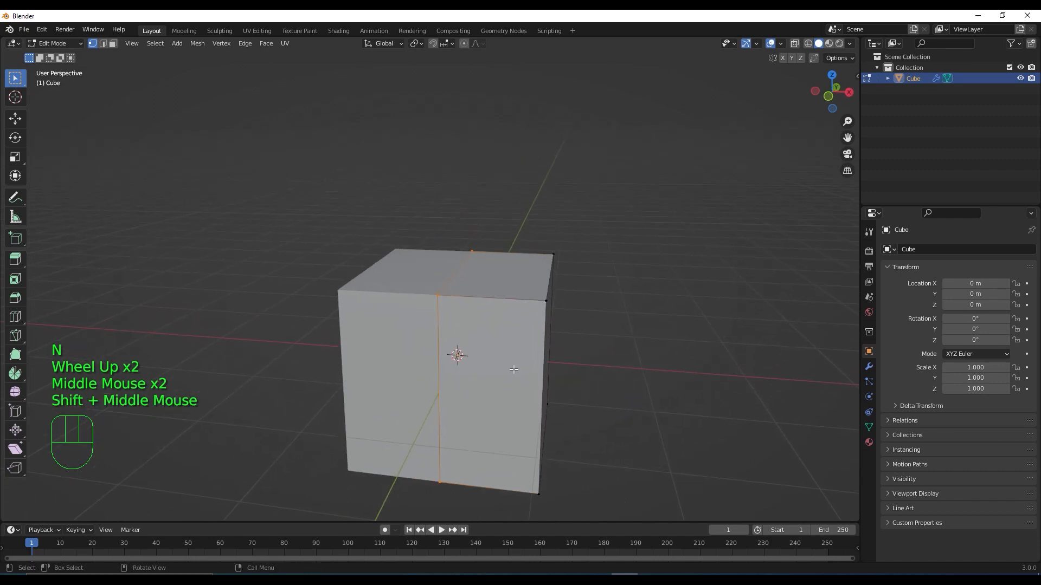
key("3")
left_click(513, 369)
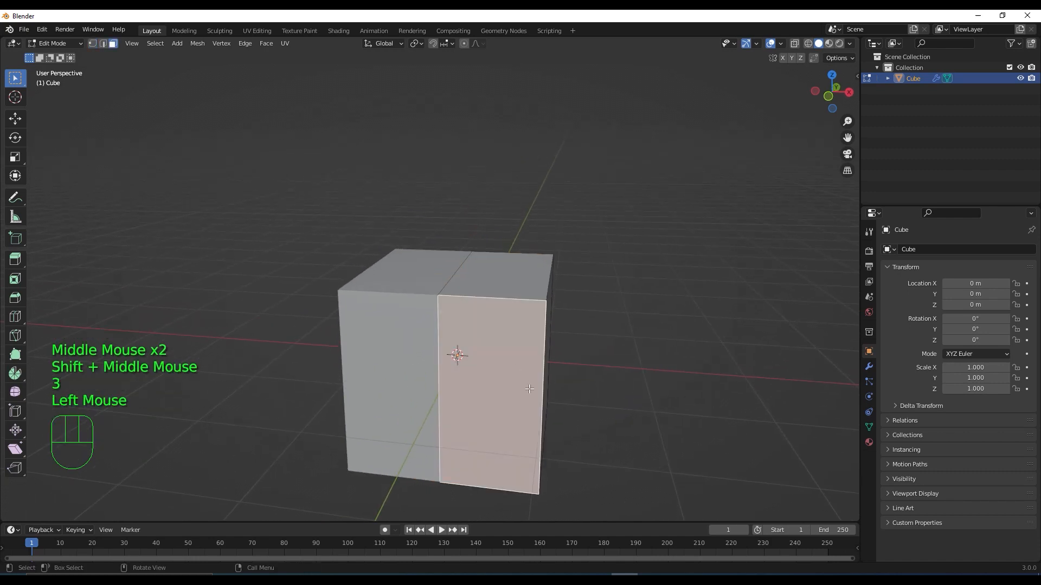
key("a")
scroll(600, 386, "down", 2)
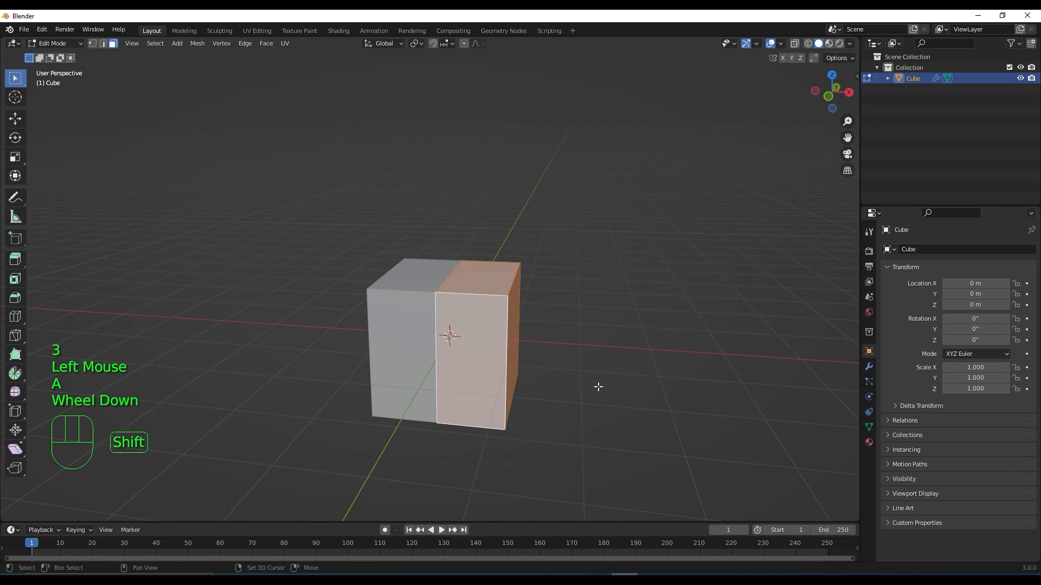
Step: Activate the Transform tool for the selected faces and cancel the trial move
key("shift+space")
key("g")
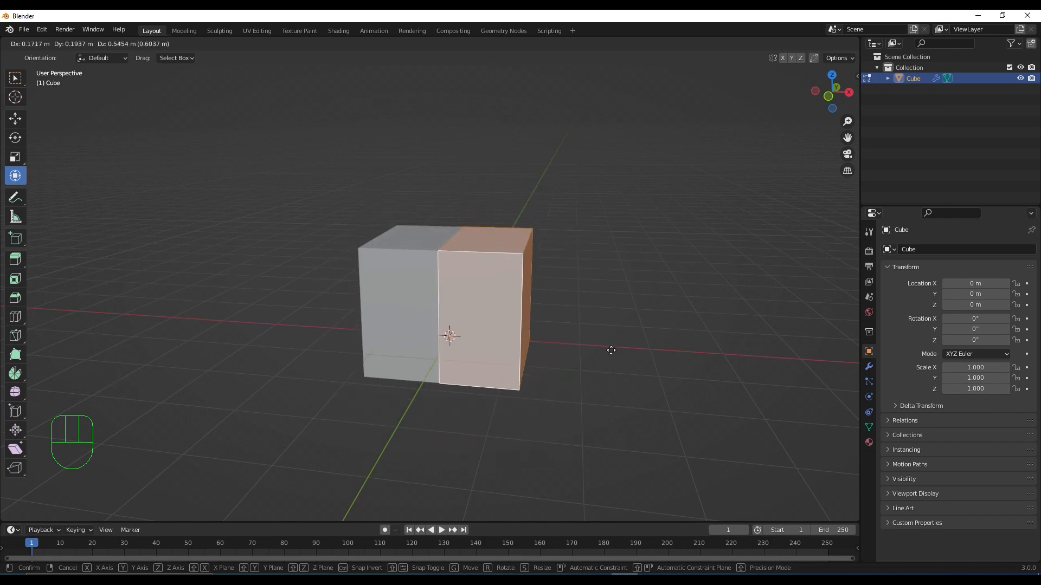
right_click(611, 350)
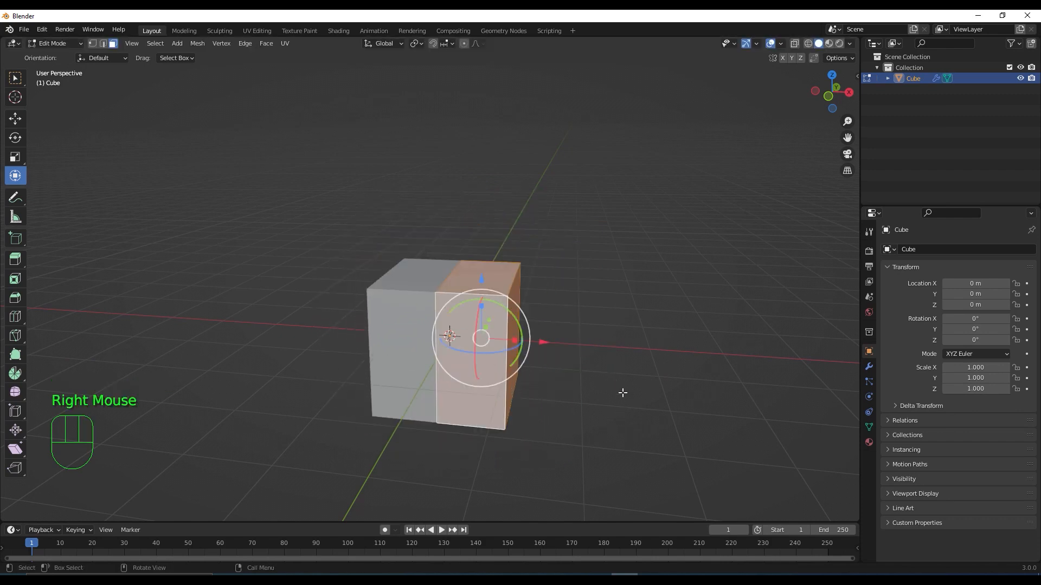
Step: In front view, move the selected half of the cube straight up along Z, about three cube heights above the world origin
middle_click_drag(623, 388, 619, 368)
scroll(619, 366, "down", 1)
scroll(616, 363, "down", 1)
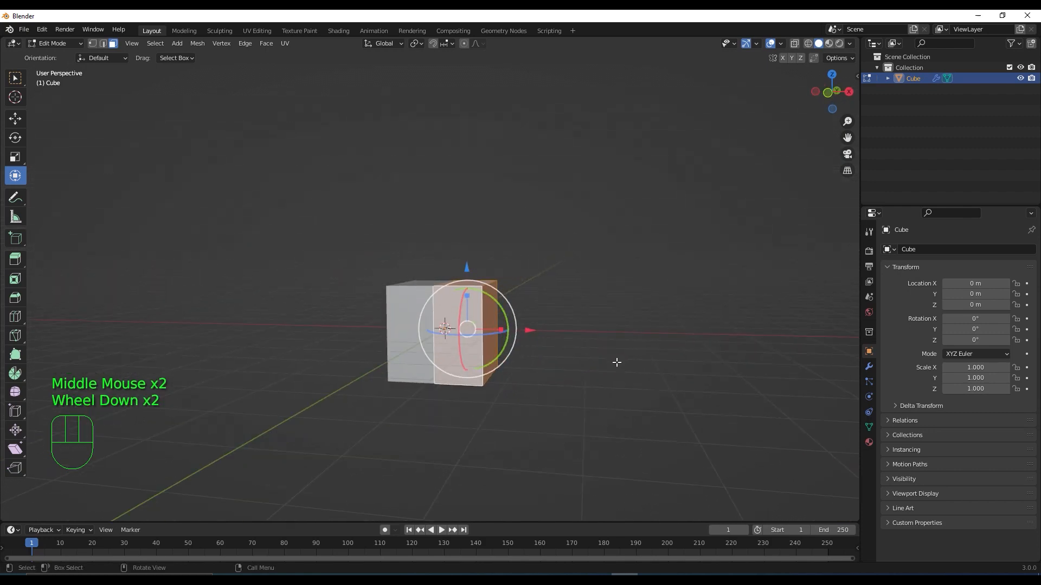
key("KP_1")
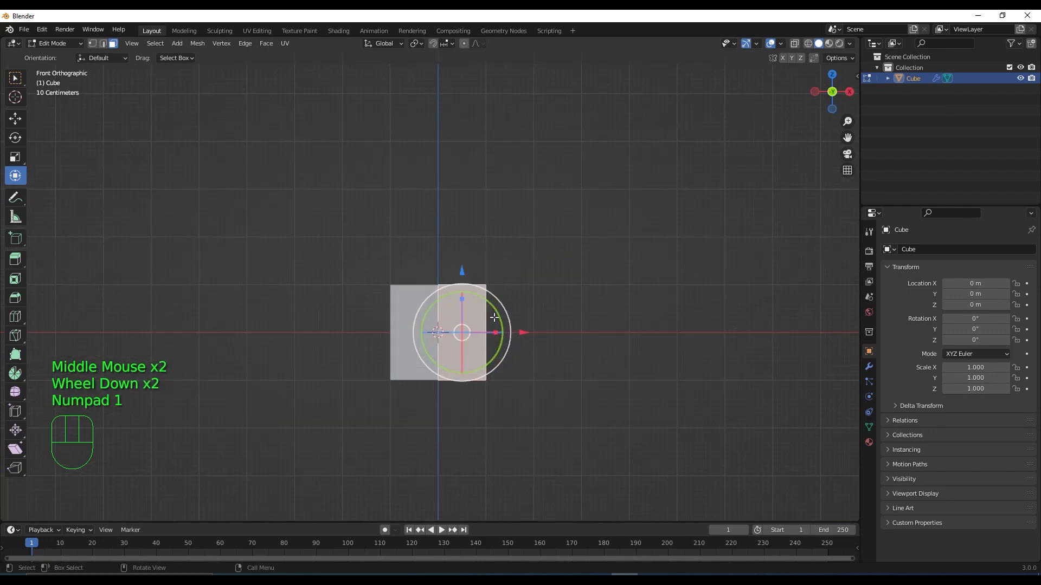
left_click_drag(462, 270, 461, 102)
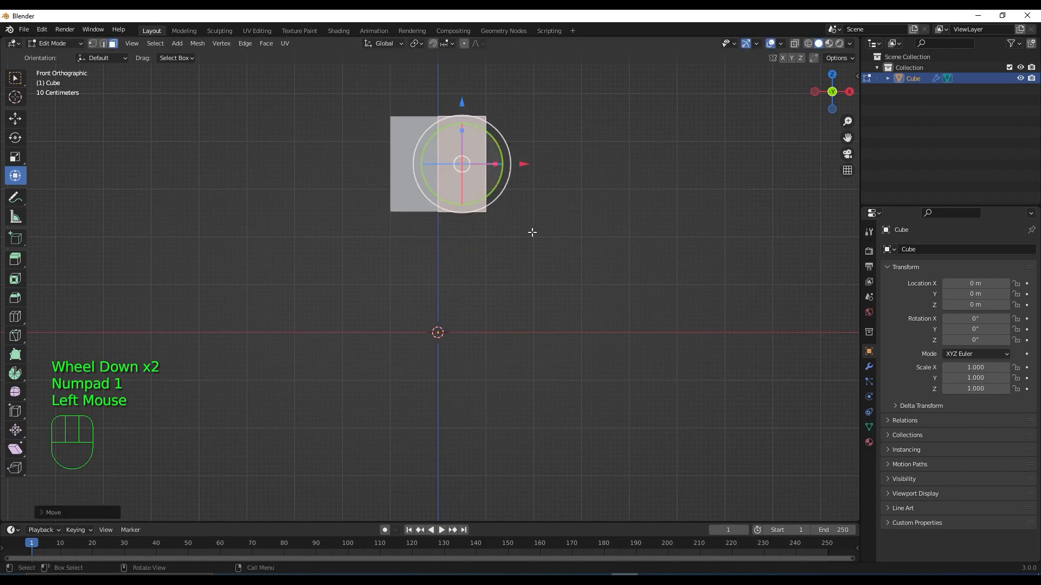
middle_click_drag(531, 232, 547, 351, "shift")
left_click_drag(481, 216, 479, 102)
middle_click_drag(566, 261, 560, 262, "shift")
mouse_move(483, 139)
left_mouse_down()
mouse_move(485, 77)
mouse_move(485, 118)
left_mouse_up()
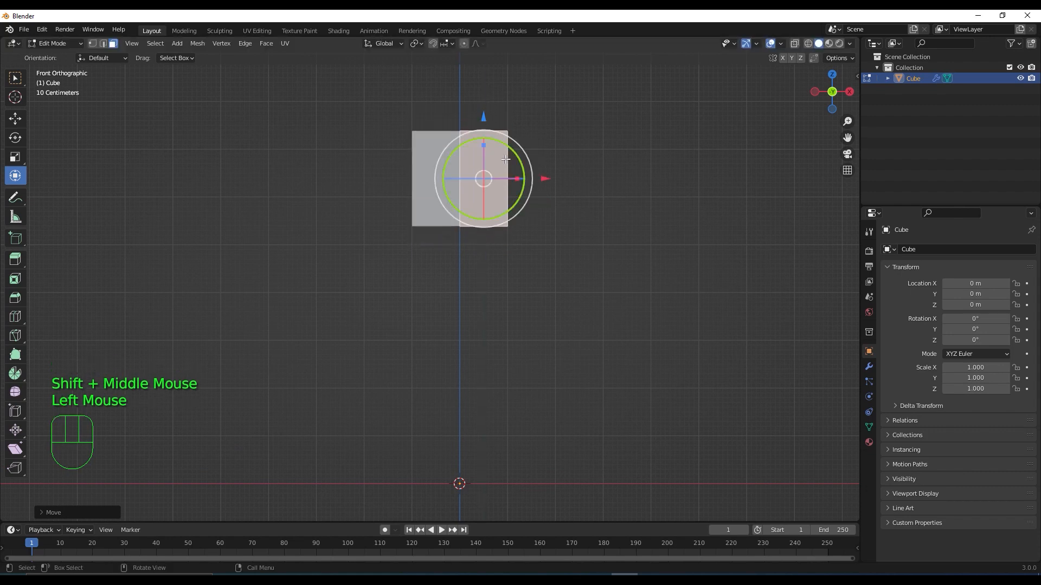
Step: Widen the mirrored cube outward along X and raise its bottom face to make the block shallower
left_click_drag(546, 179, 577, 179)
middle_click_drag(581, 278, 504, 162)
left_click(519, 244)
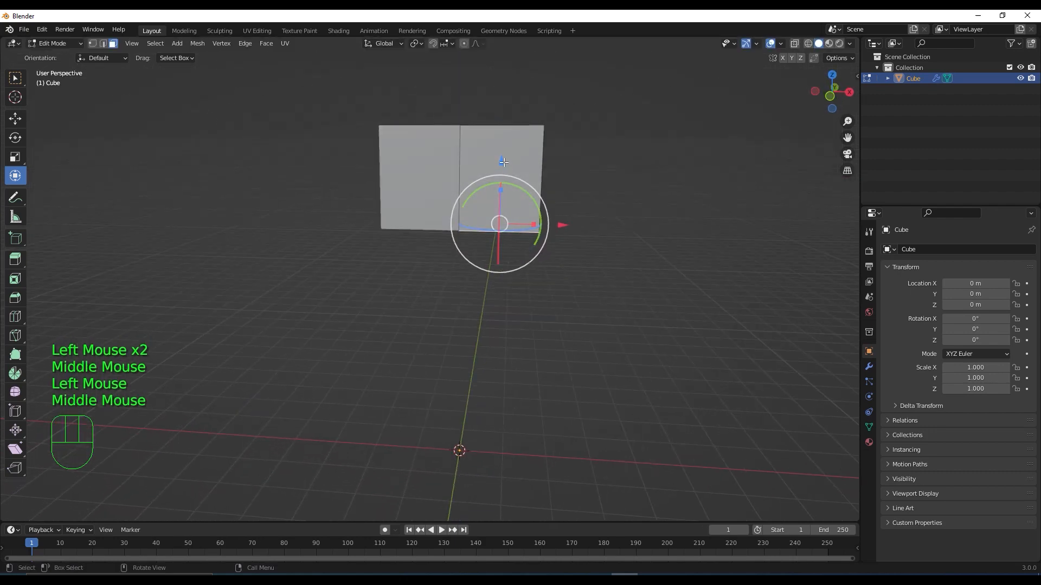
left_click_drag(503, 162, 502, 124)
Step: Scale the bottom face down so the block tapers toward its underside
middle_click_drag(553, 278, 531, 219)
key("s")
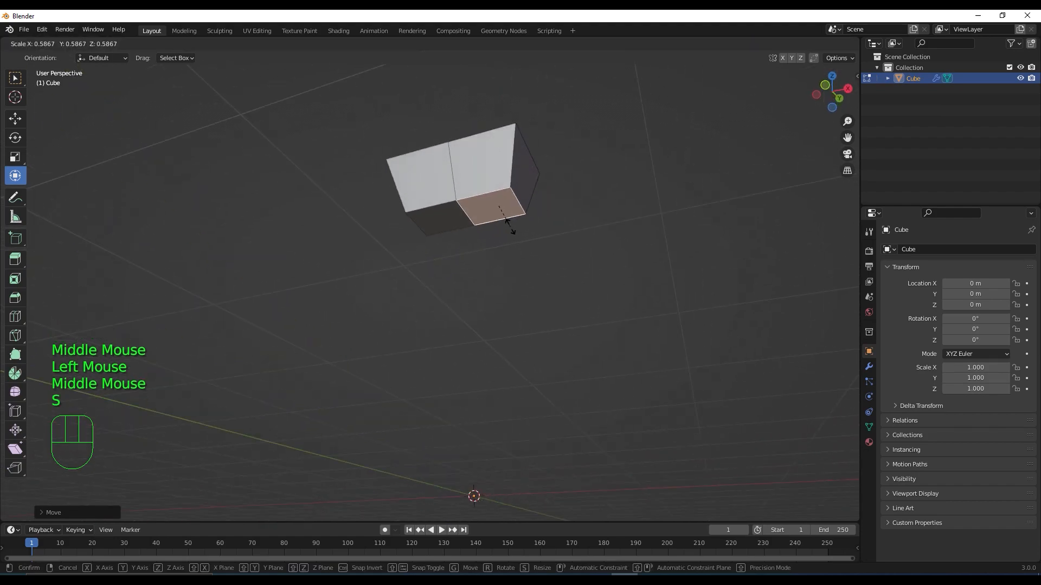
left_click(504, 217)
mouse_move(550, 268)
middle_mouse_down()
mouse_move(499, 285)
mouse_move(453, 274)
mouse_move(511, 328)
mouse_move(588, 249)
mouse_move(566, 260)
middle_mouse_up()
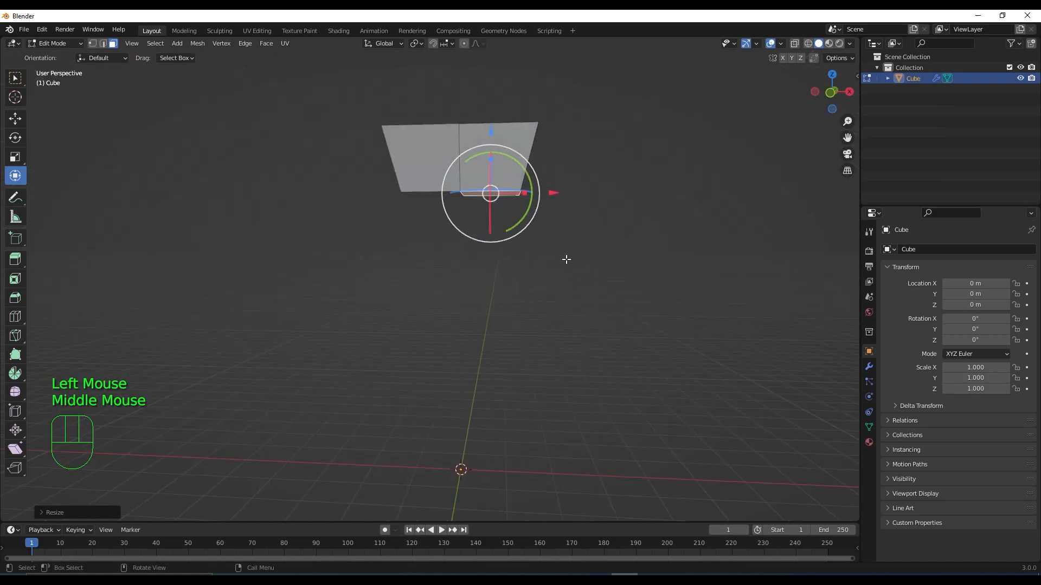
Step: Select all faces of the editable half and move them slightly upward along Z in front view
scroll(568, 241, "up", 2)
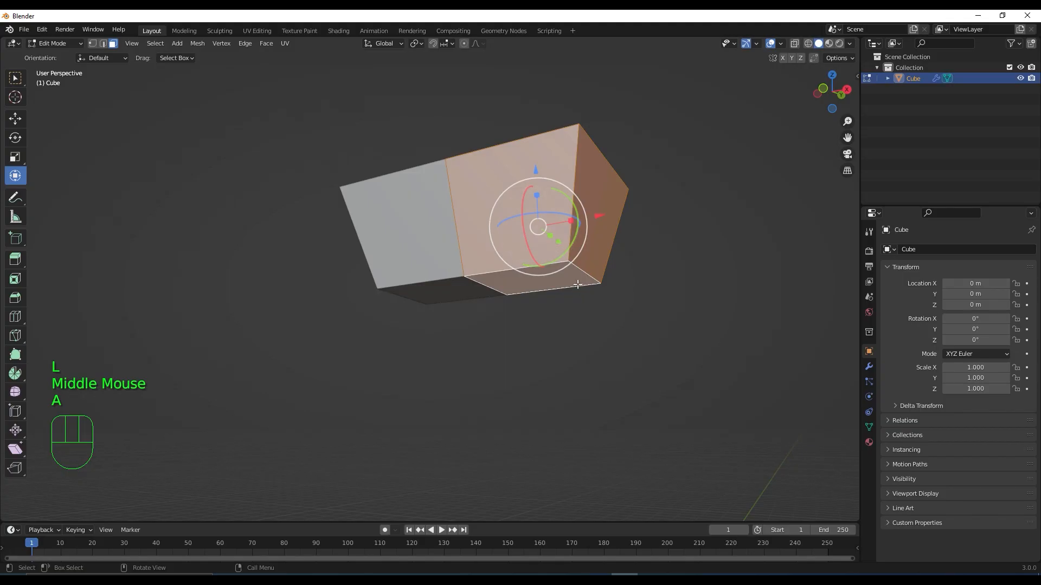
middle_click_drag(577, 285, 587, 310)
key("KP_1")
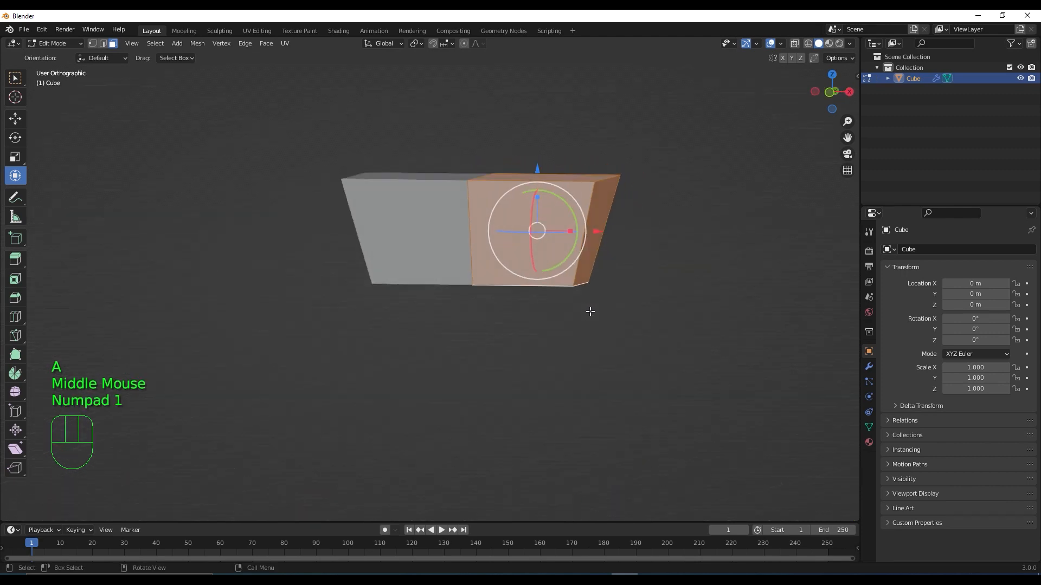
scroll(551, 249, "down", 2)
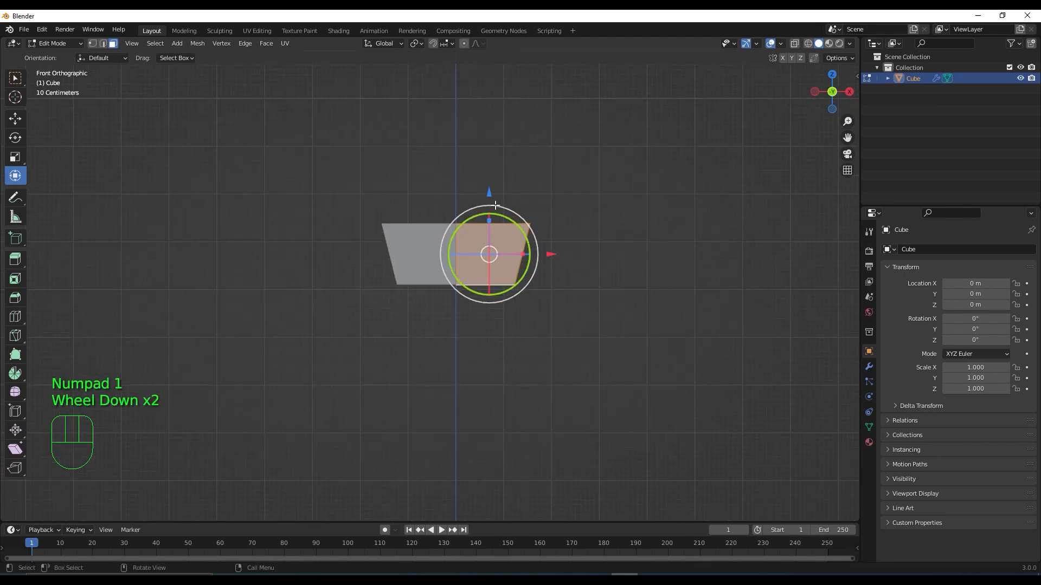
left_click_drag(489, 189, 488, 184)
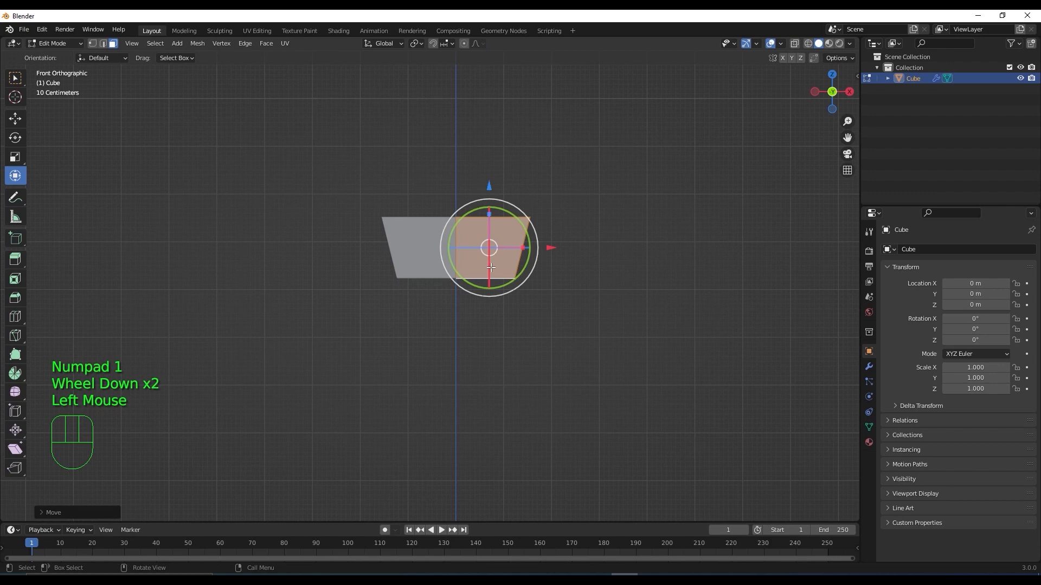
scroll(551, 286, "up", 1)
Step: Bevel the edges of the selected half with one segment and a width of about 0.14 m
middle_click_drag(550, 285, 532, 318)
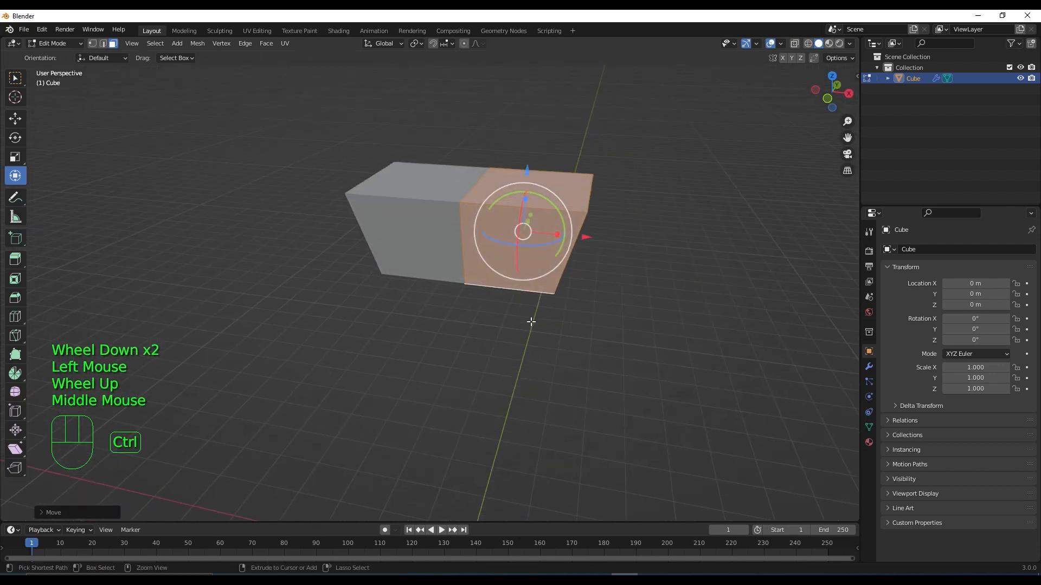
key("ctrl+b")
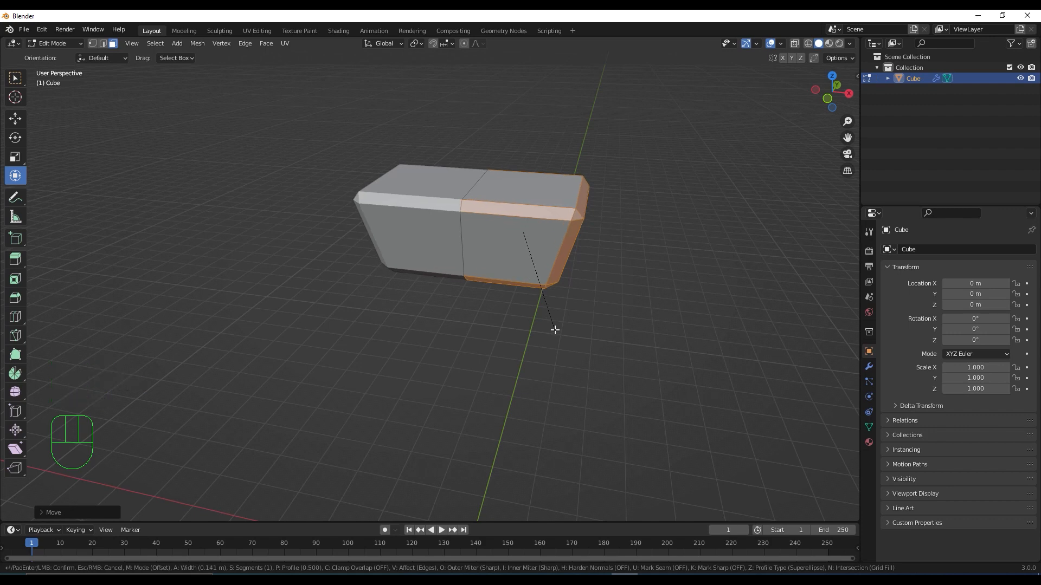
left_click(554, 329)
Step: Select the beveled block's top face and extrude it upward to form an upper block
middle_click_drag(562, 367, 576, 267)
key("KP_1")
scroll(547, 310, "down", 1)
scroll(568, 298, "down", 1)
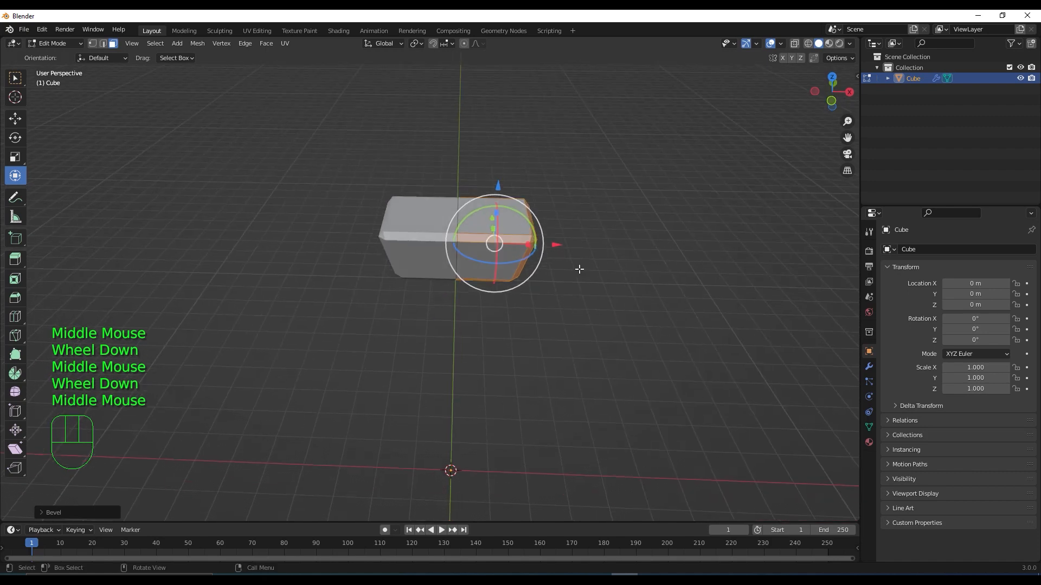
scroll(569, 257, "up", 1)
left_click(540, 195)
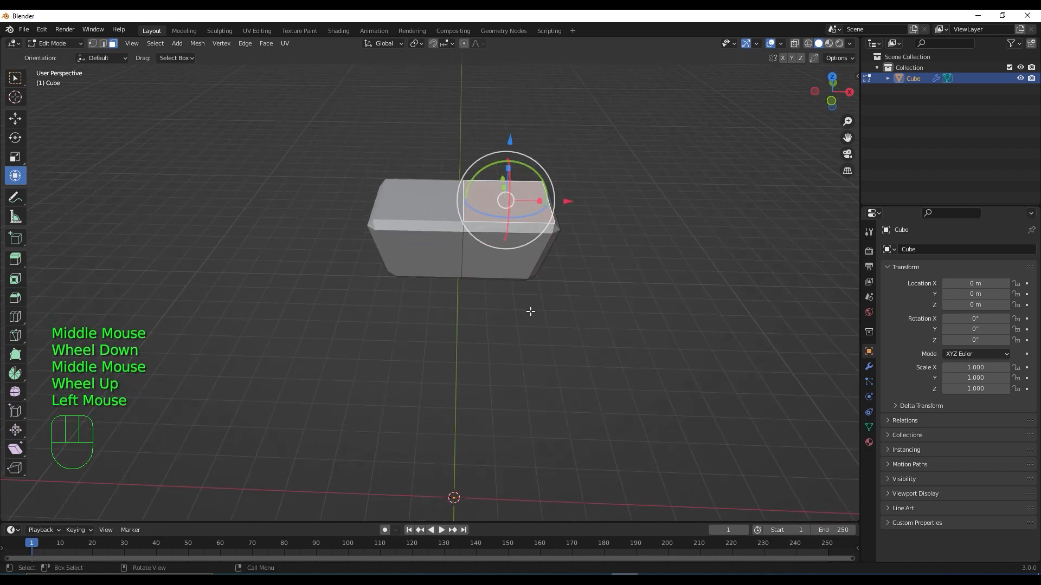
key("e")
left_click(534, 253)
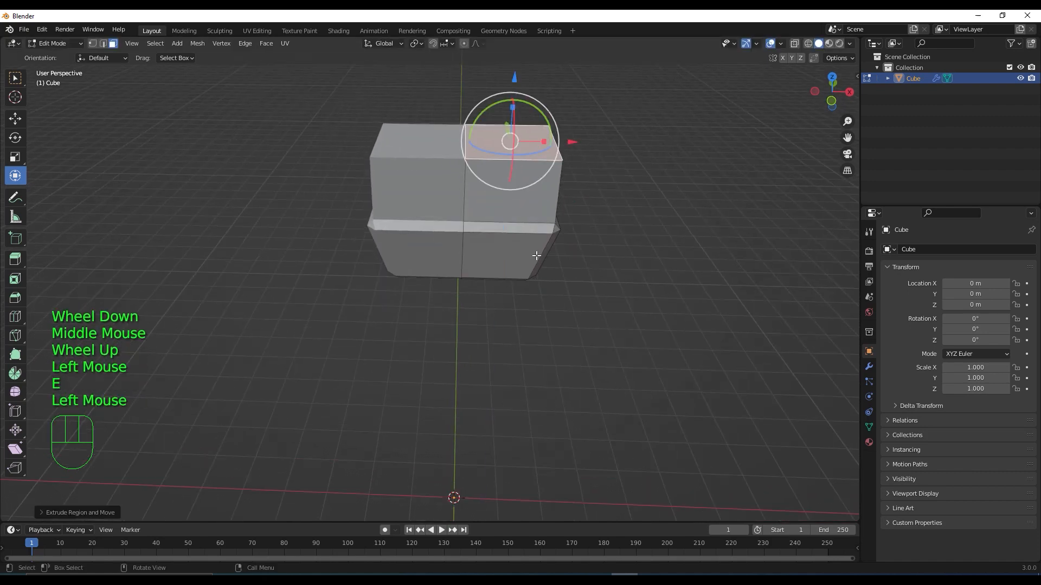
Step: In edge selection, select the edges around the base of the upper block and scale them inward
middle_click_drag(534, 253, 553, 389)
scroll(550, 278, "up", 1)
key("2")
left_click(541, 322)
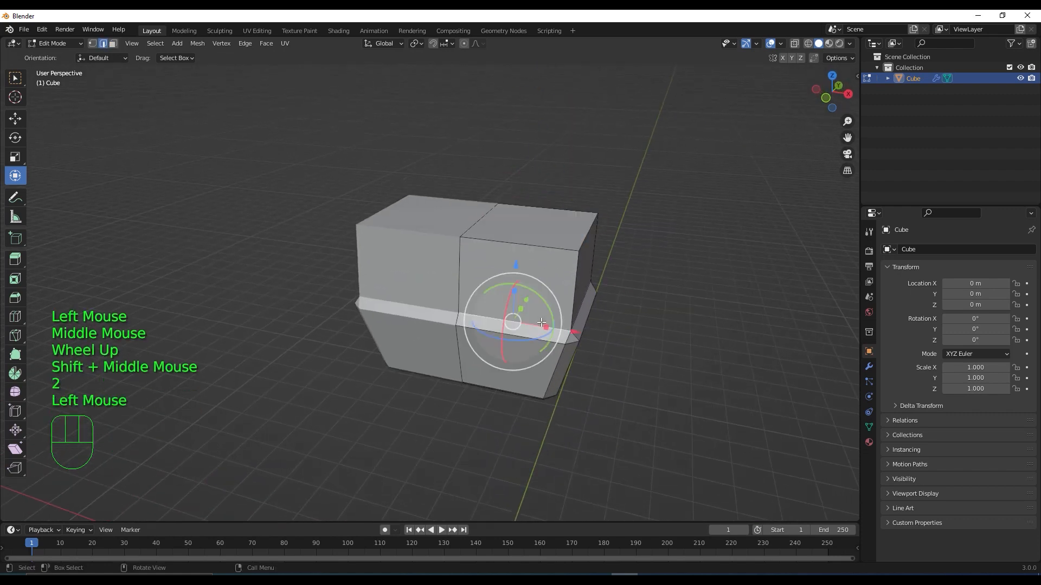
middle_click_drag(579, 350, 442, 336)
left_click(511, 352, "shift")
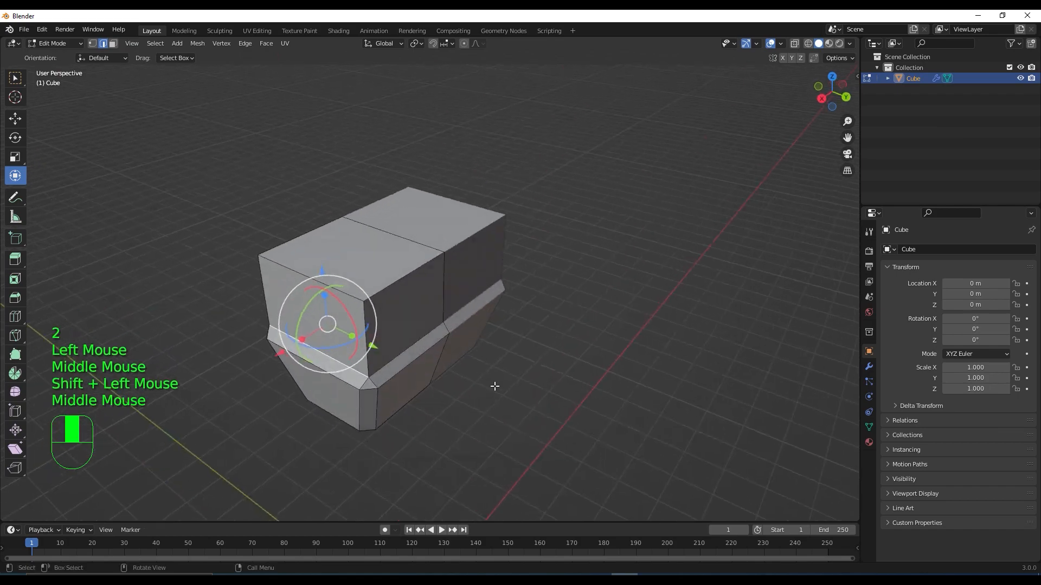
left_click(428, 334, "shift")
middle_click_drag(504, 394, 640, 372)
key("s")
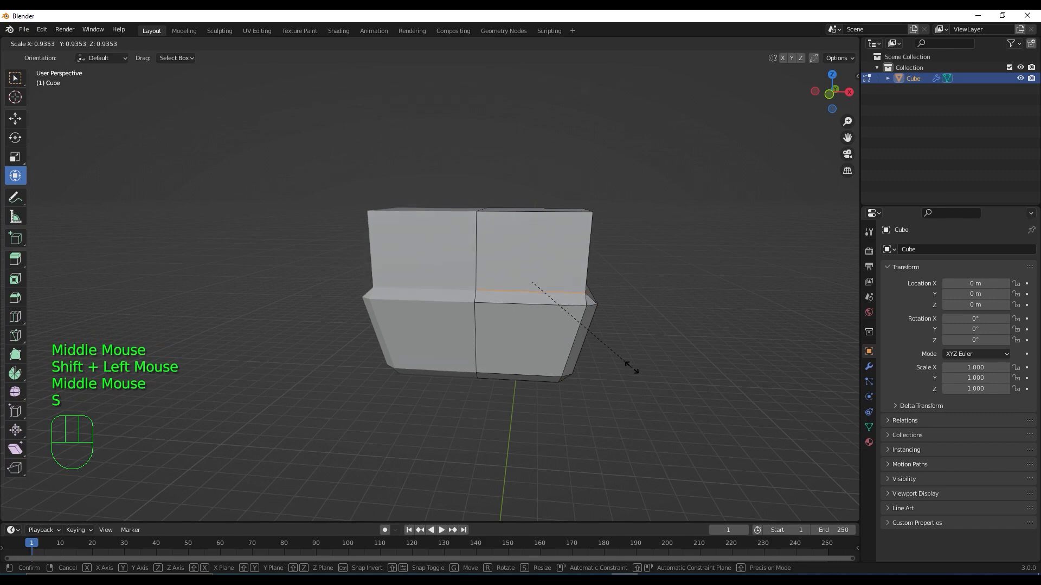
left_click(596, 360)
scroll(583, 392, "down", 2)
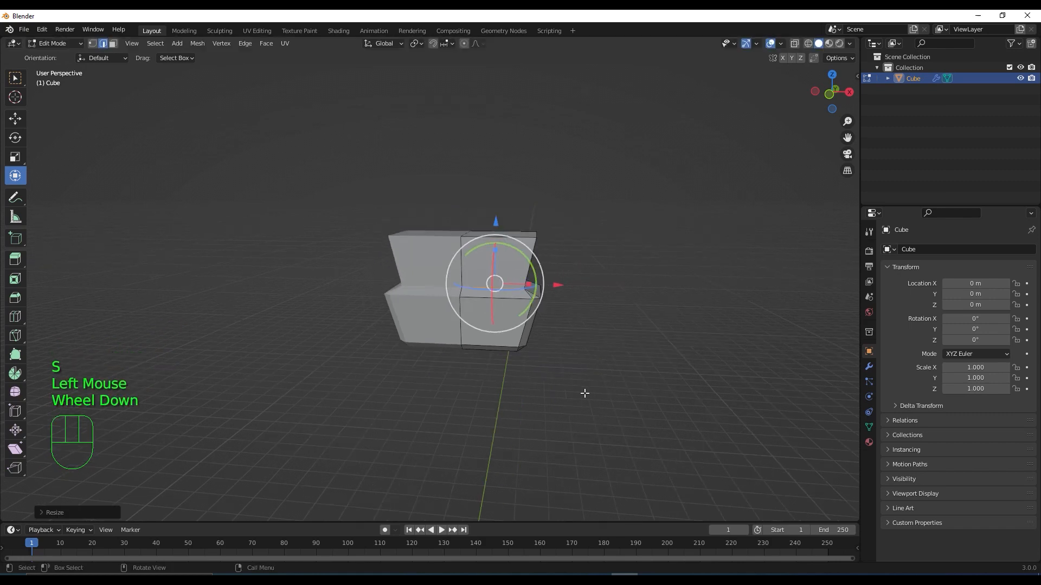
Step: In face selection, select the upper block's top face and scale it down to narrow the block
middle_click_drag(583, 392, 580, 427)
key("3")
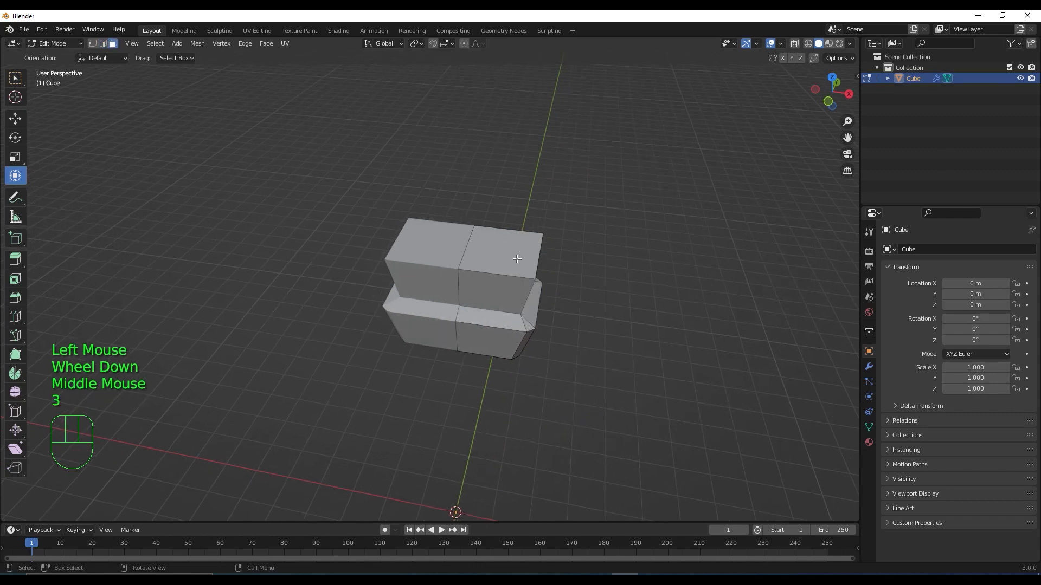
left_click(517, 258)
key("s")
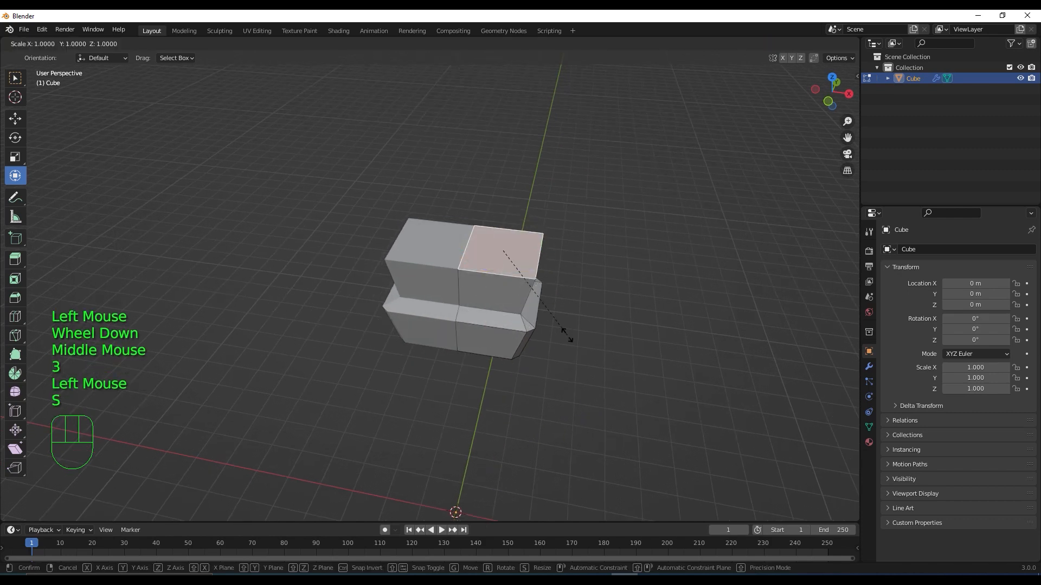
left_click(544, 325)
Step: Duplicate the upper block's top face in place and scale the copy up to about three times its size
middle_click_drag(544, 326, 563, 338)
key("KP_1")
middle_click_drag(596, 402, 599, 303, "shift")
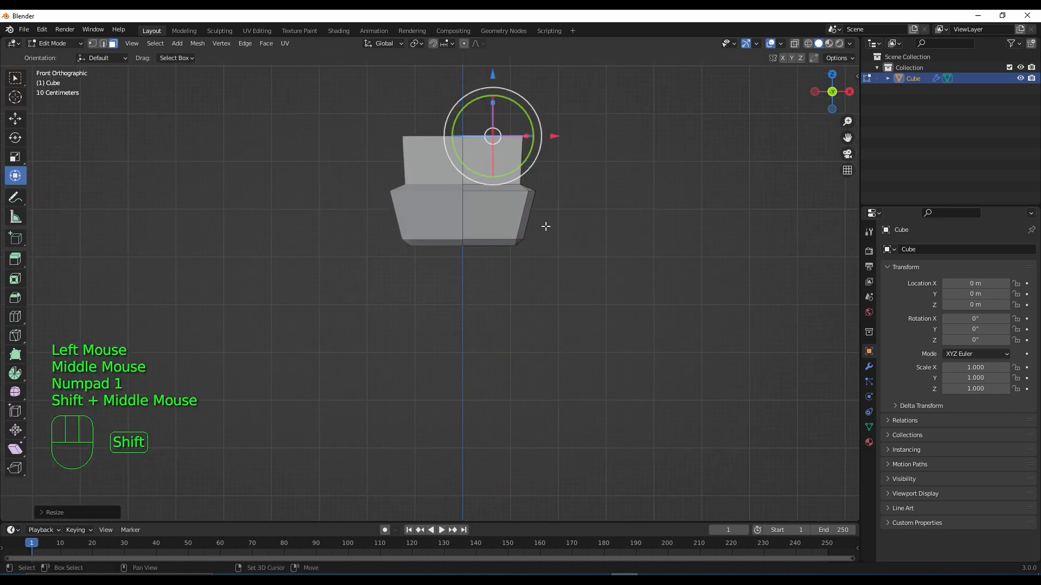
middle_click_drag(545, 226, 550, 362, "shift")
scroll(602, 341, "up", 2)
middle_click_drag(602, 342, 627, 309)
scroll(569, 420, "up", 1)
key("shift+d")
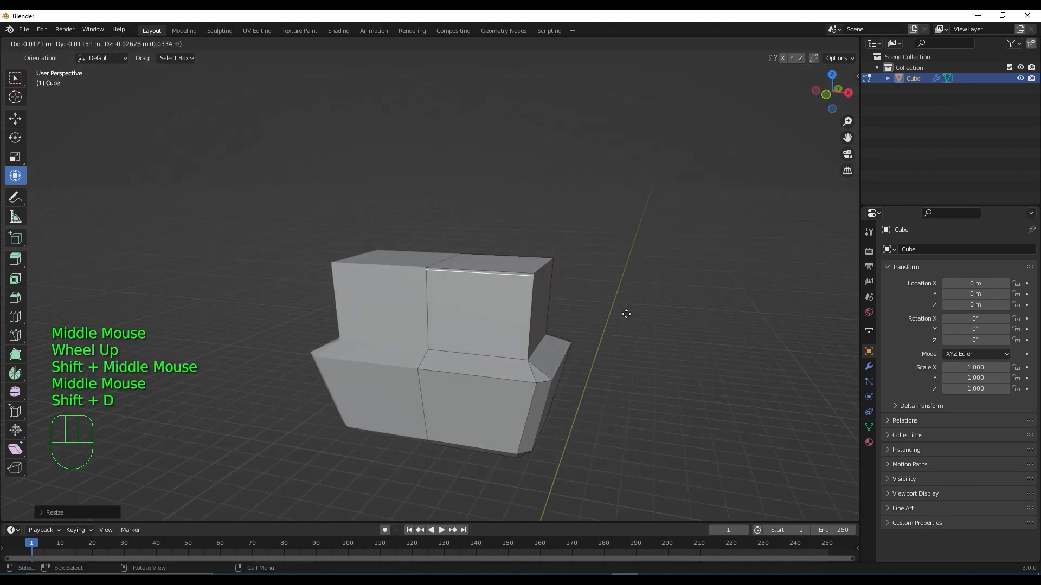
right_click(737, 247)
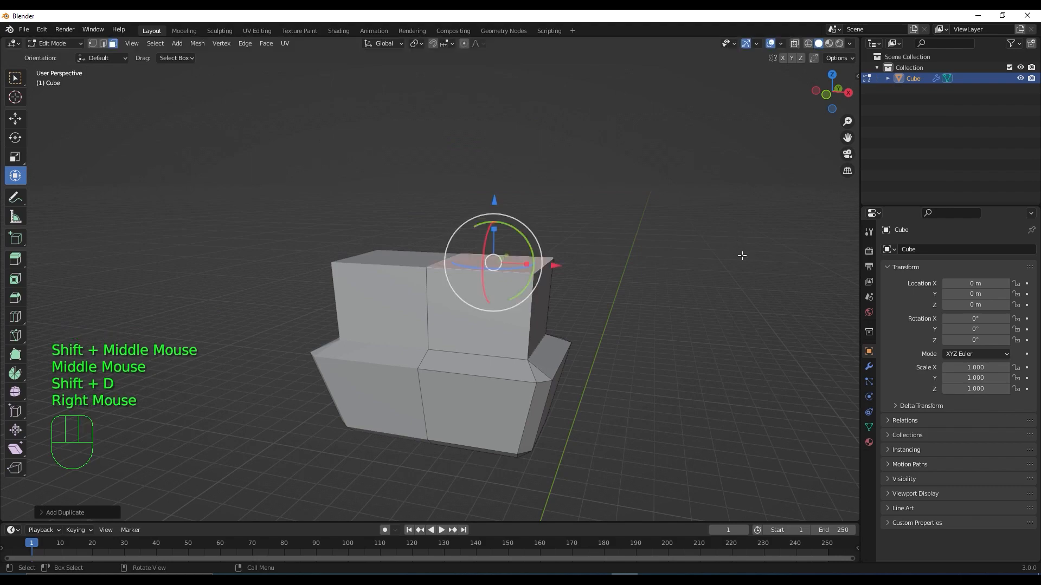
middle_click_drag(742, 255, 698, 304)
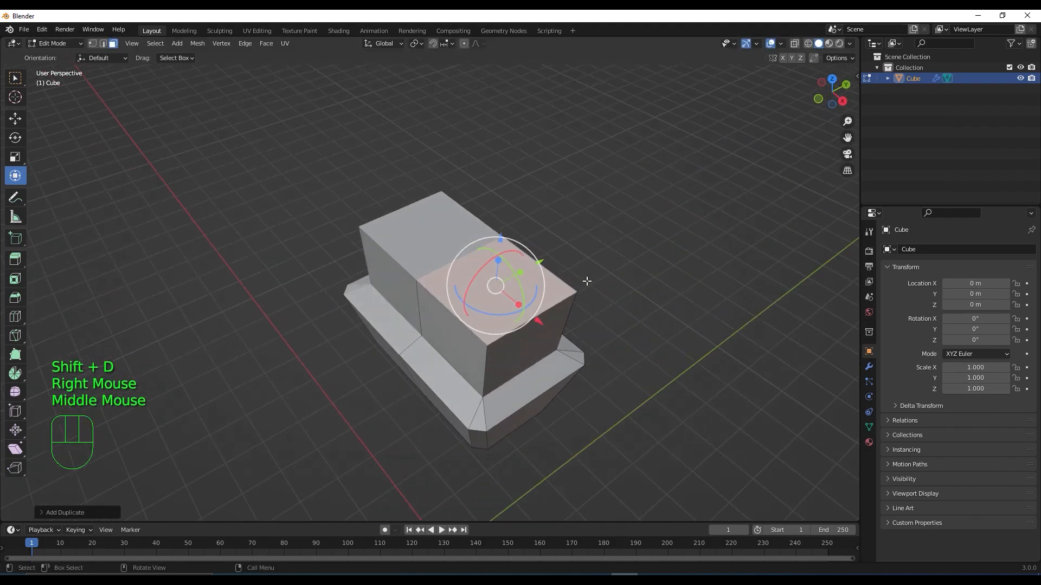
middle_click_drag(629, 363, 697, 353)
key("s")
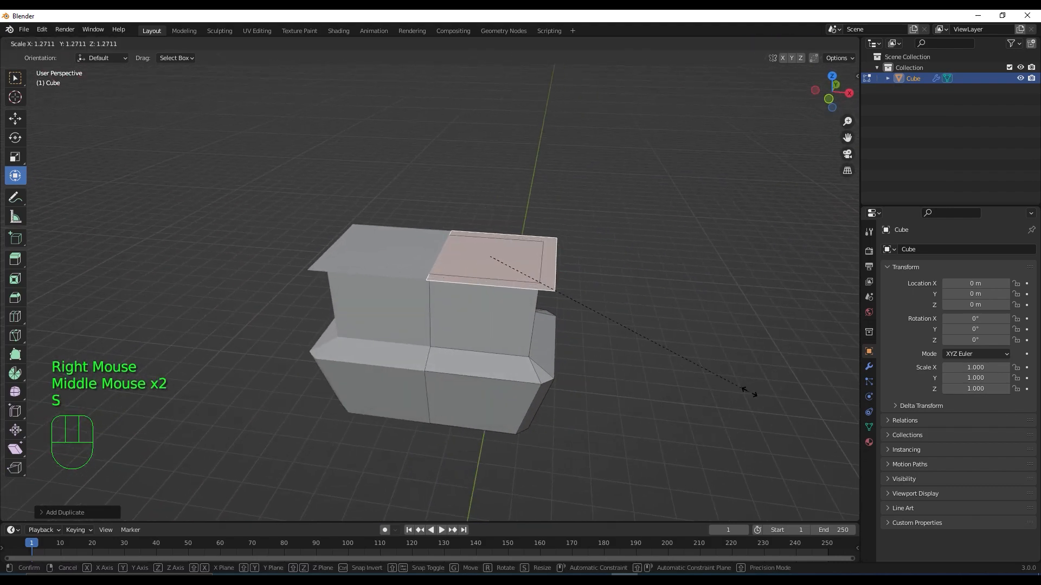
left_click(284, 432)
scroll(629, 337, "down", 2)
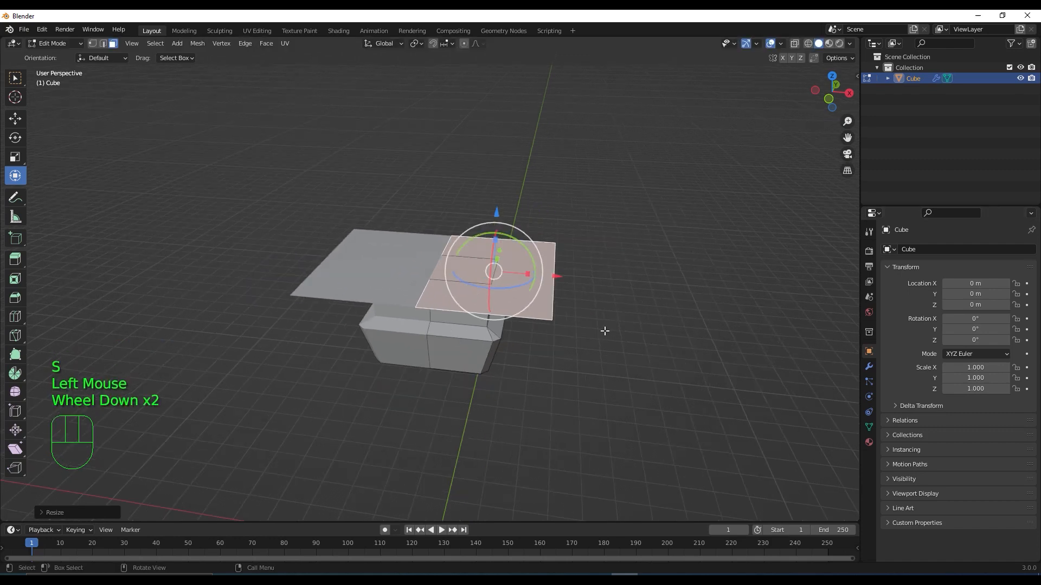
Step: Lower the duplicated face along Z into the lower part of the upper block and enlarge it by about 1.2
key("KP_3")
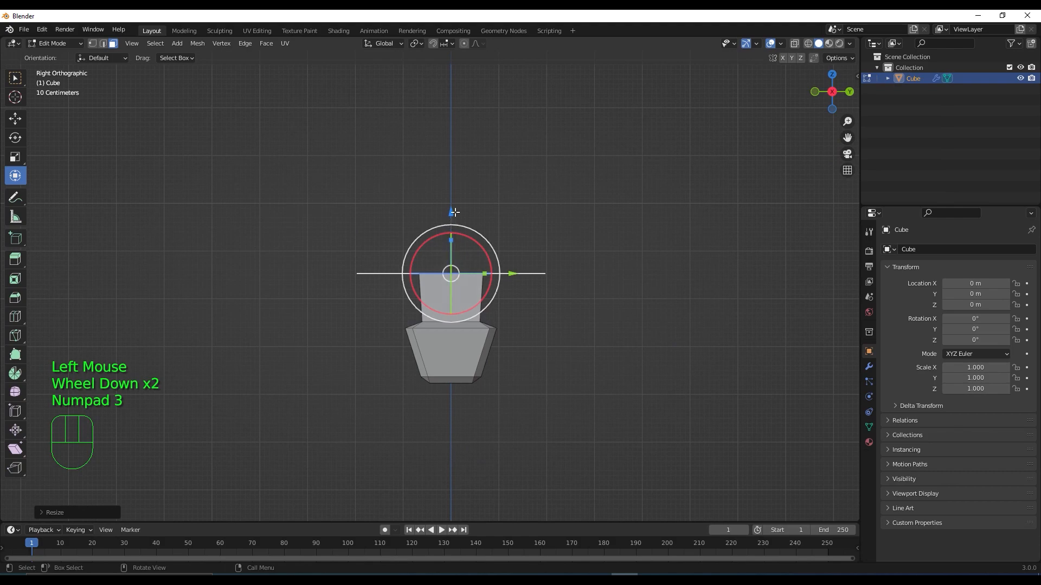
left_click_drag(452, 212, 456, 248)
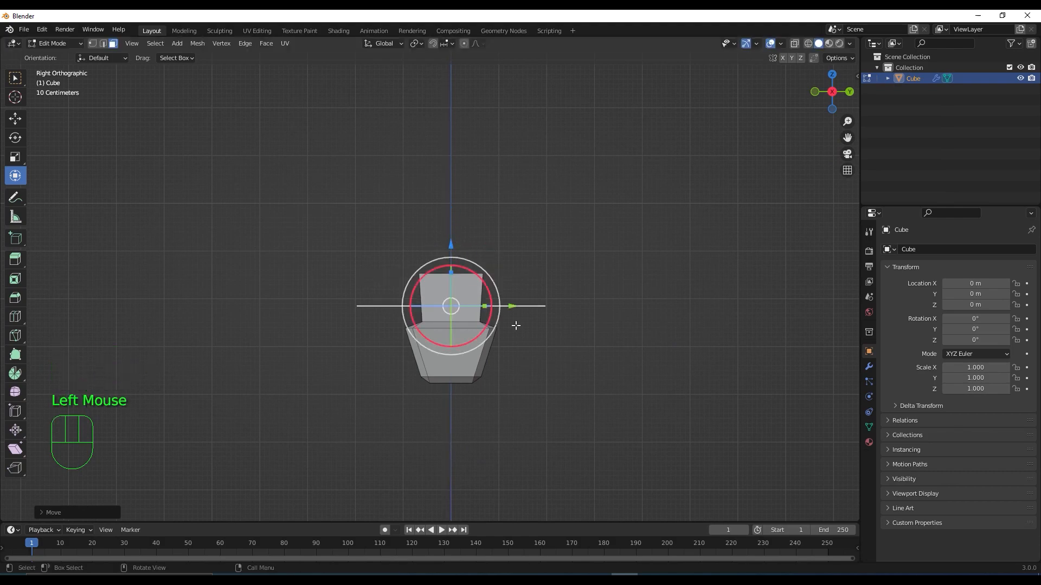
middle_click_drag(513, 323, 638, 378)
key("s")
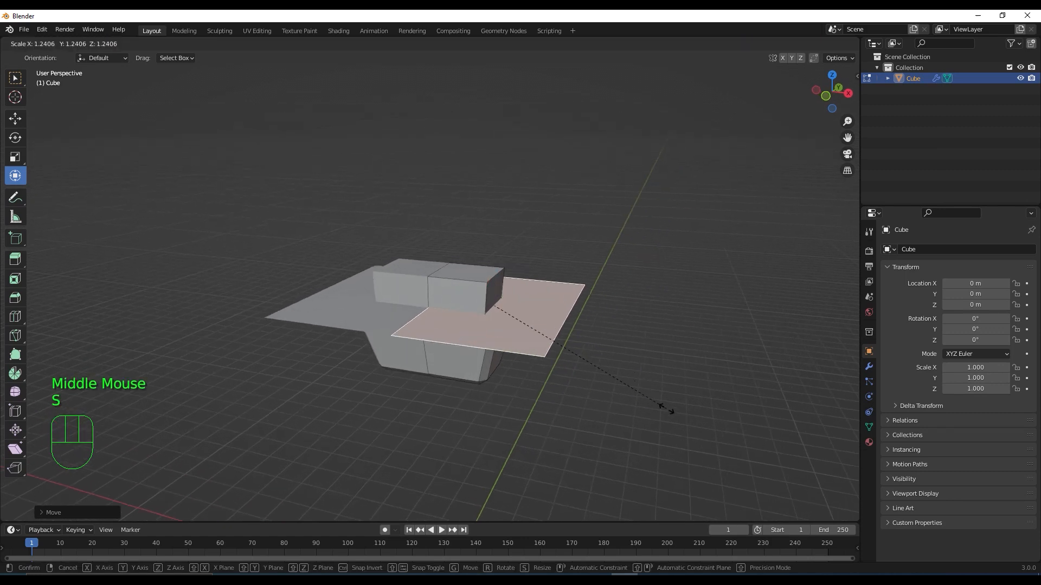
left_click(662, 394)
scroll(691, 347, "down", 2)
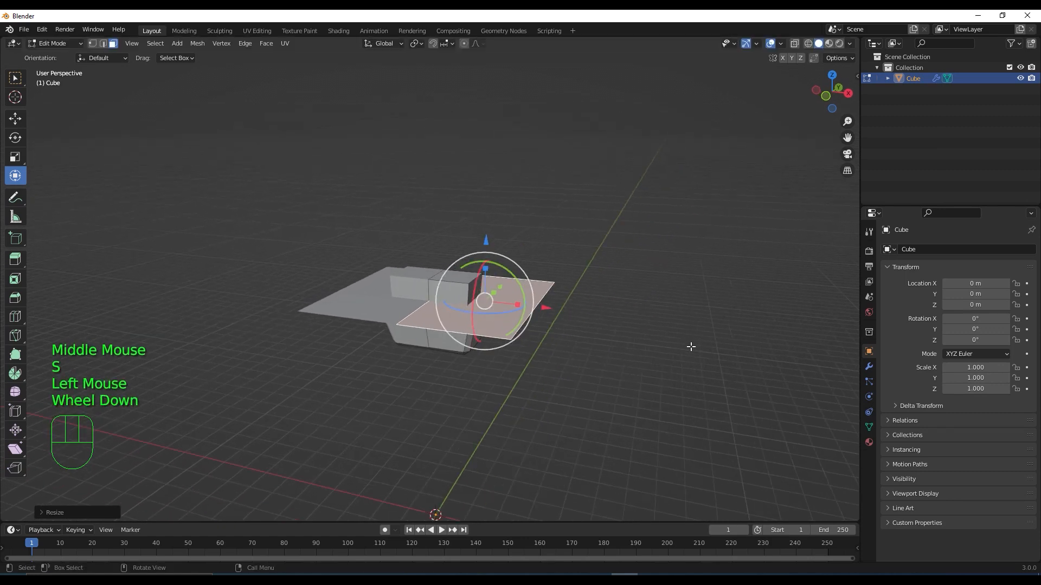
Step: Extrude the enlarged duplicate face upward by about 5 m to form a large body block
middle_click_drag(667, 350, 683, 351)
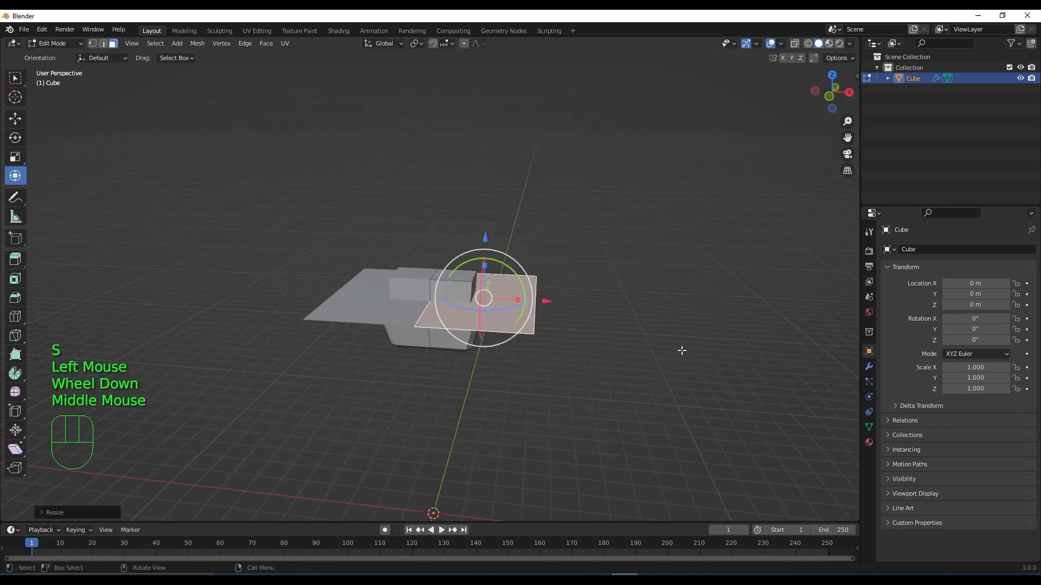
key("e")
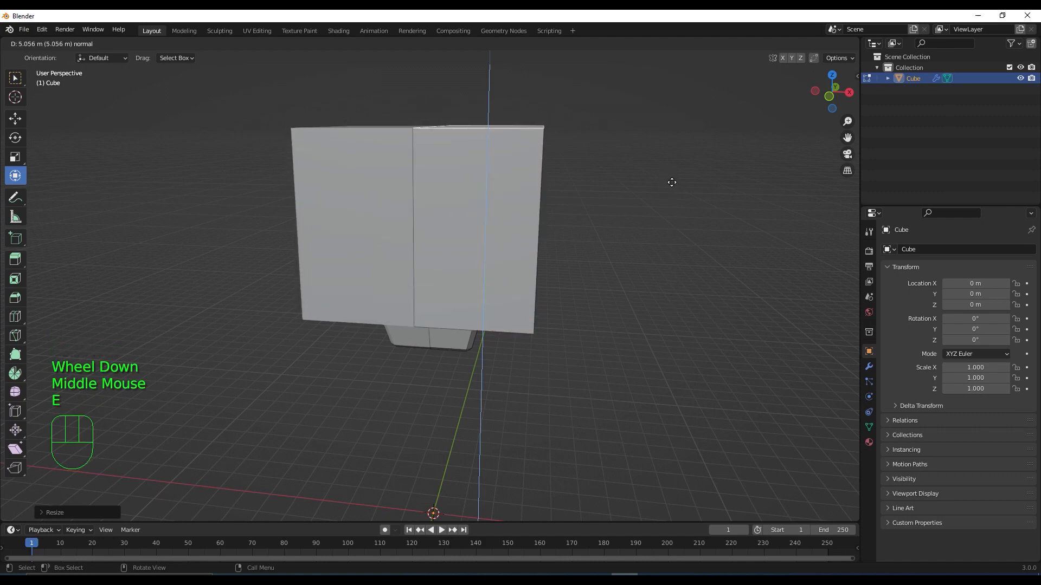
left_click(671, 190)
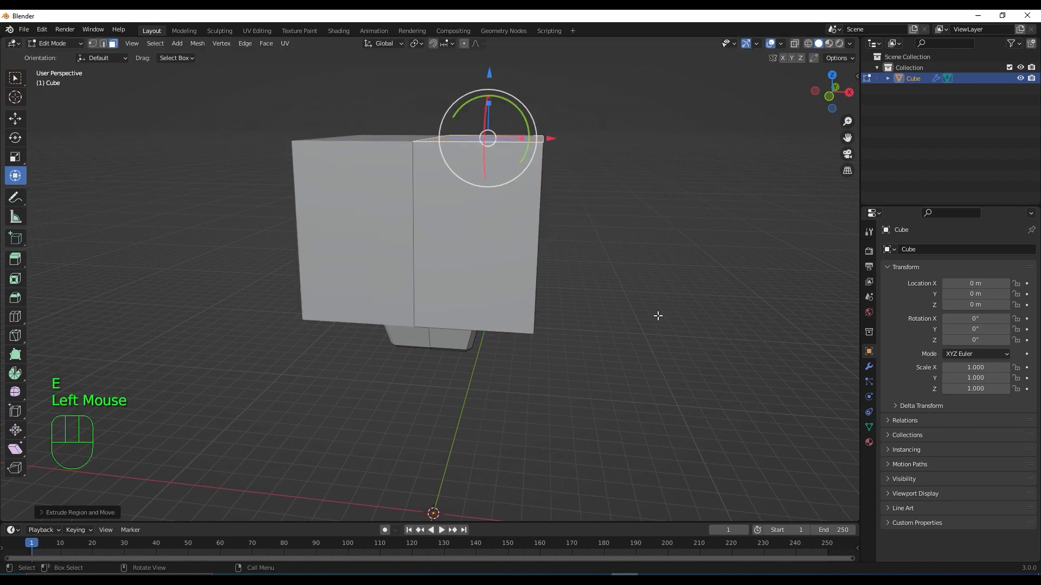
Step: In see-through vertex selection, lengthen the body block along Y, moving its −Y end vertices far outward and its +Y end vertices slightly outward
scroll(657, 316, "down", 2)
middle_click_drag(657, 335, 606, 325)
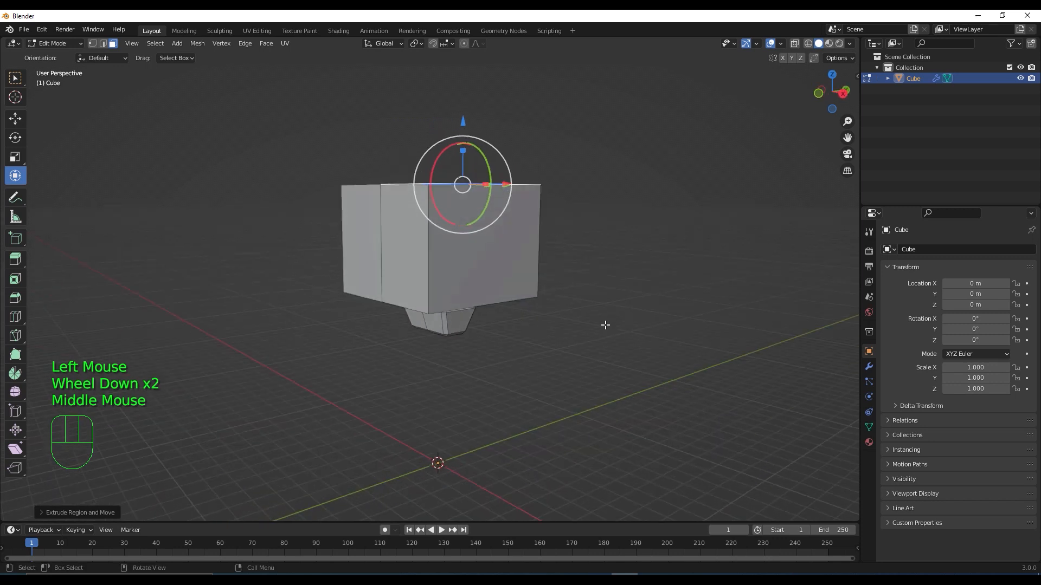
key("KP_3")
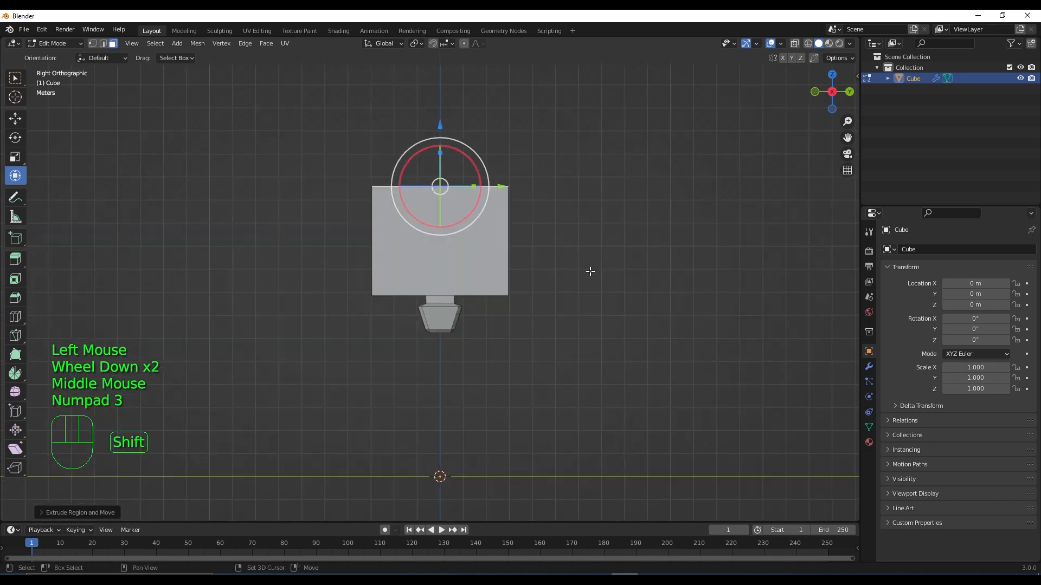
middle_click_drag(587, 272, 620, 371, "shift")
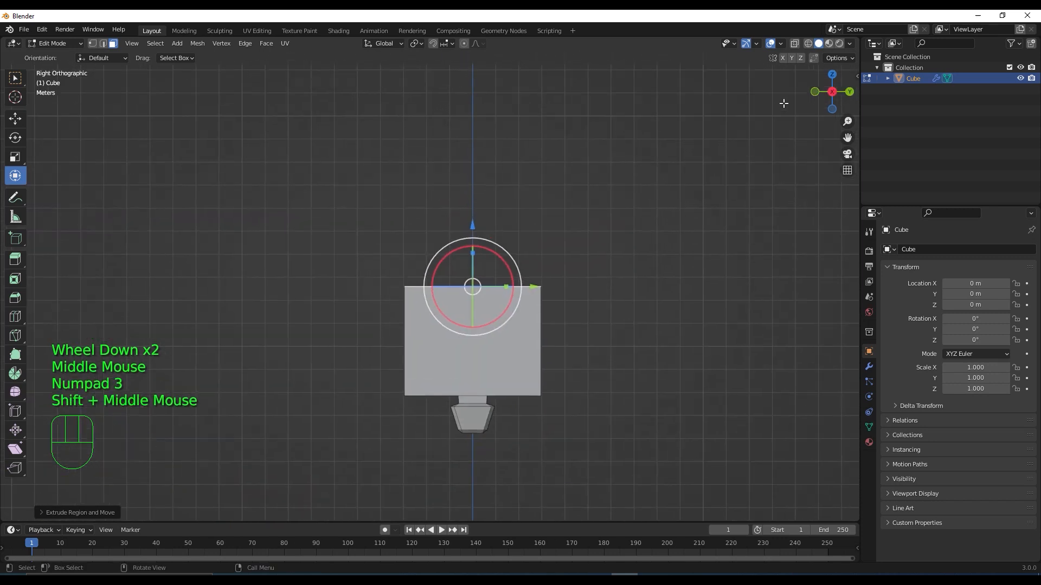
left_click(793, 43)
scroll(562, 365, "up", 4)
middle_click_drag(620, 400, 616, 274, "shift")
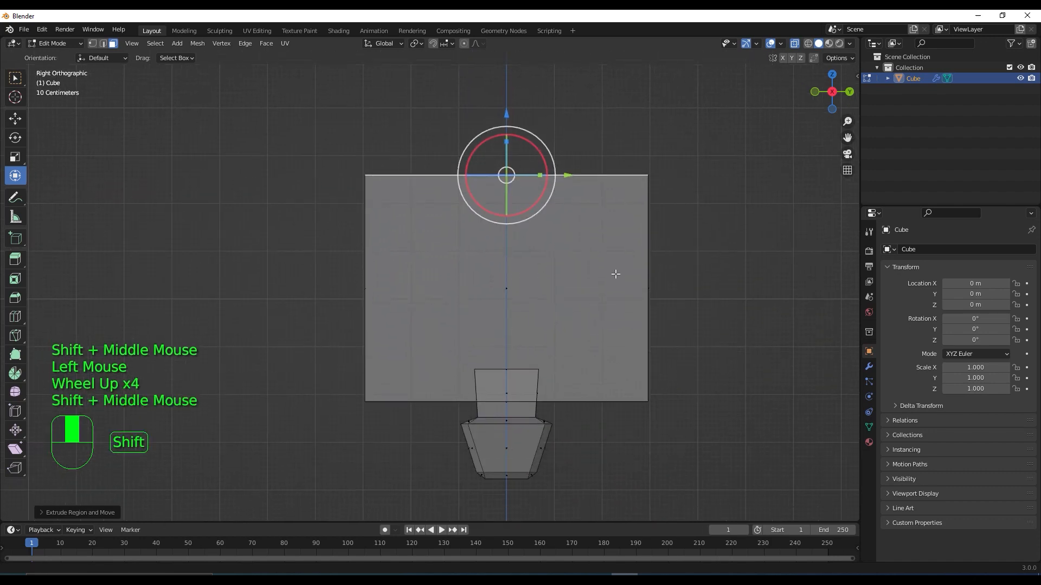
scroll(614, 271, "down", 2)
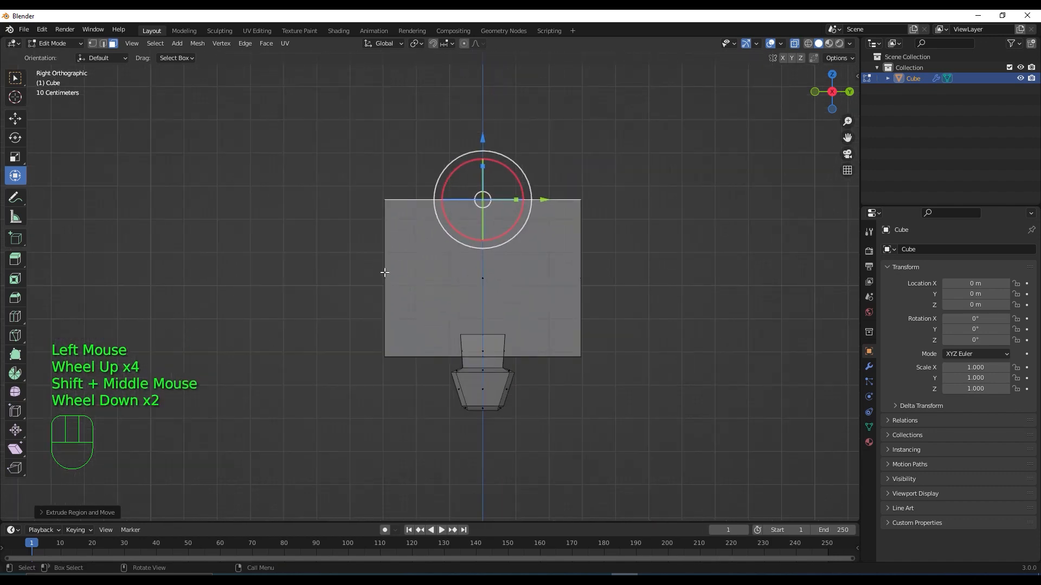
key("1")
left_click_drag(345, 158, 405, 470)
left_click_drag(449, 278, 361, 282)
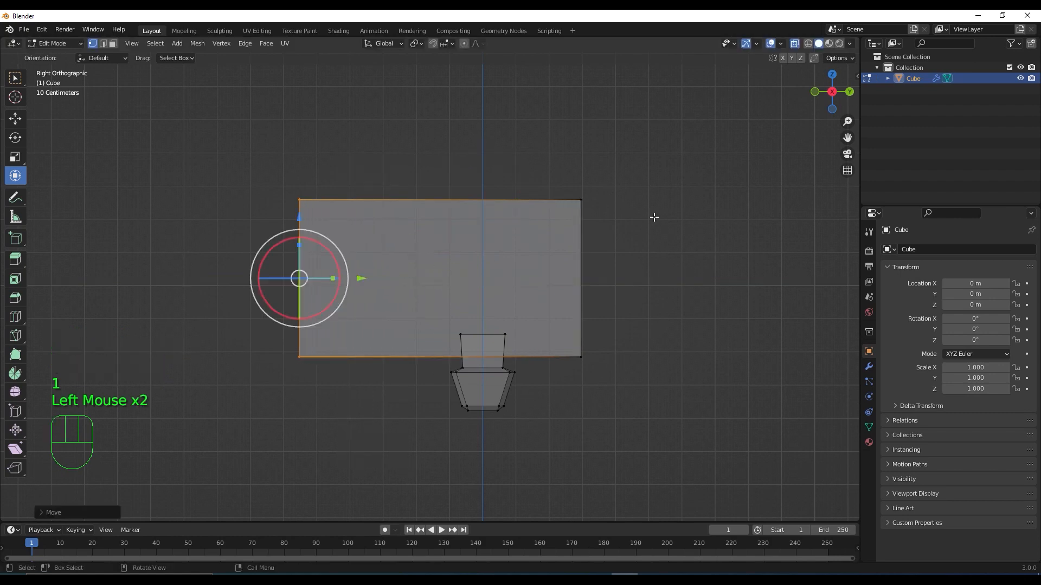
left_click_drag(561, 158, 671, 447)
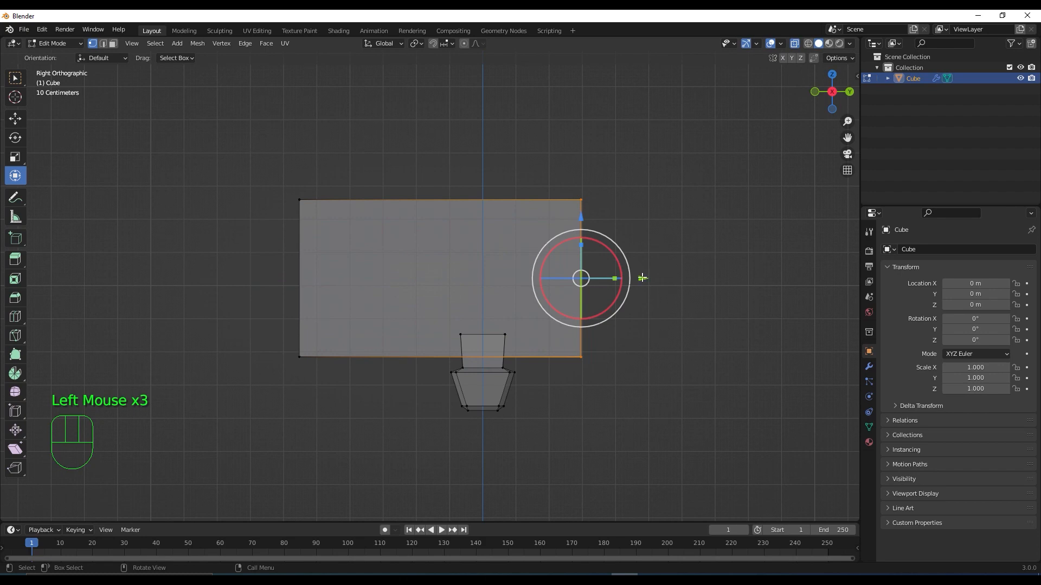
left_click_drag(642, 278, 672, 276)
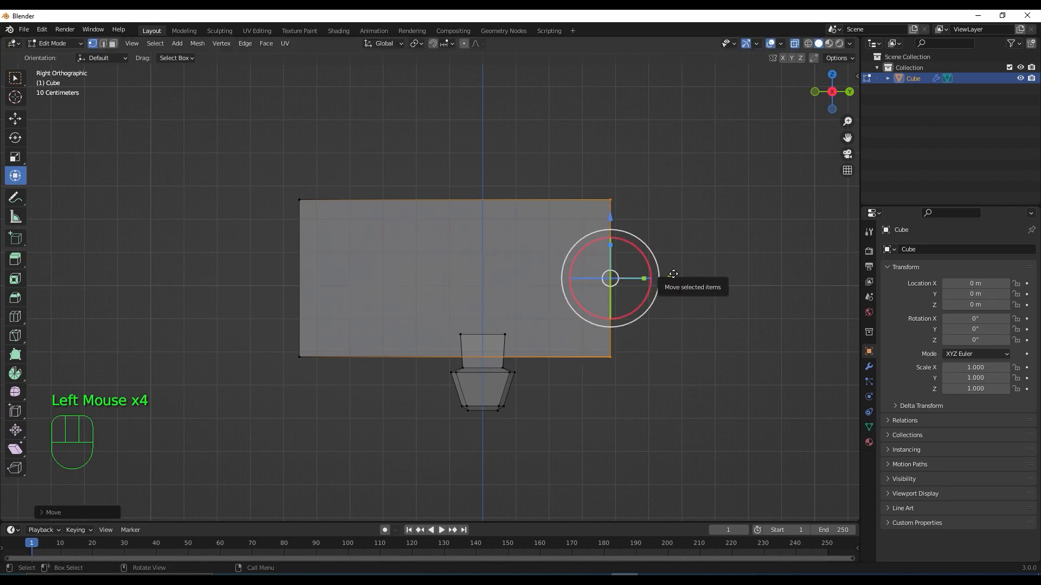
Step: From the front view, move the body block's outer side vertices outward along X to widen it, and turn X-ray off
key("KP_1")
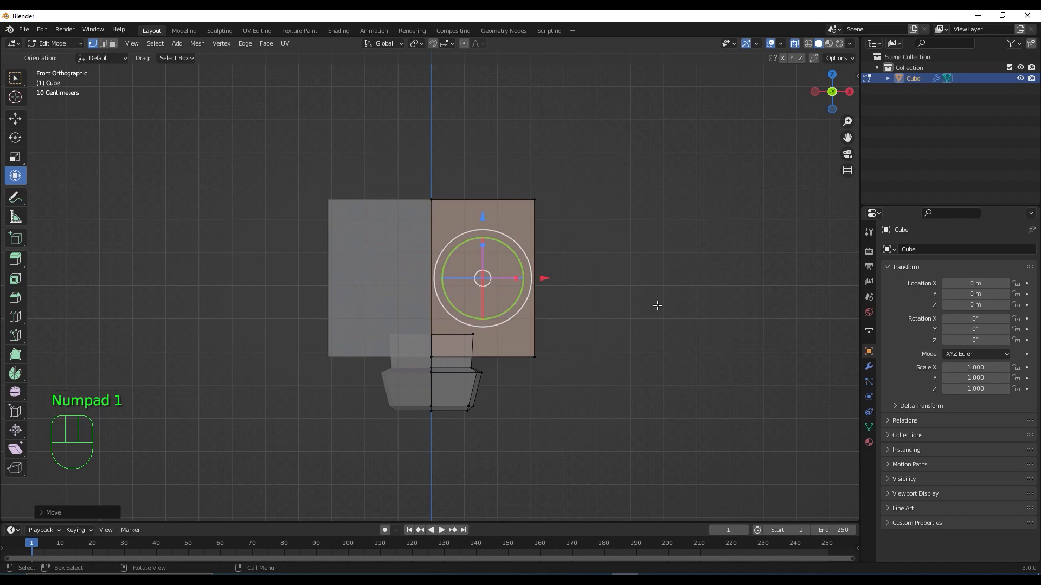
left_click_drag(524, 166, 585, 458)
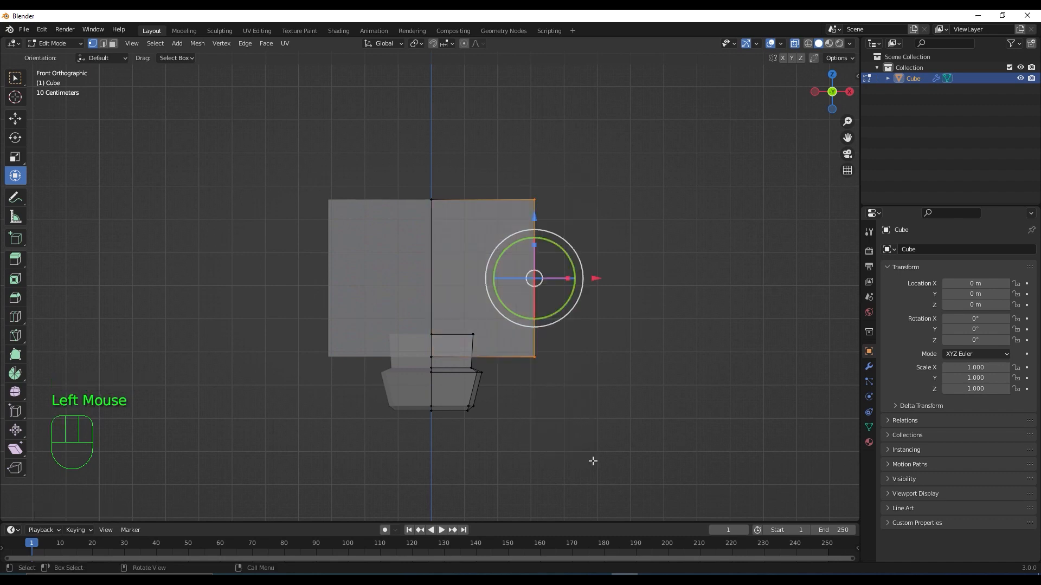
left_click_drag(597, 283, 623, 291)
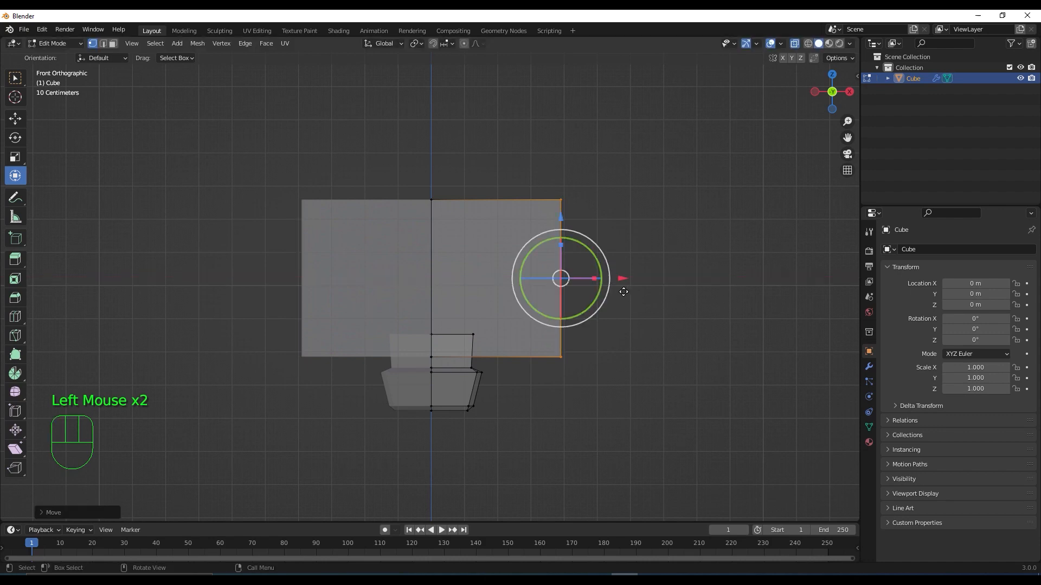
middle_click_drag(613, 359, 583, 364)
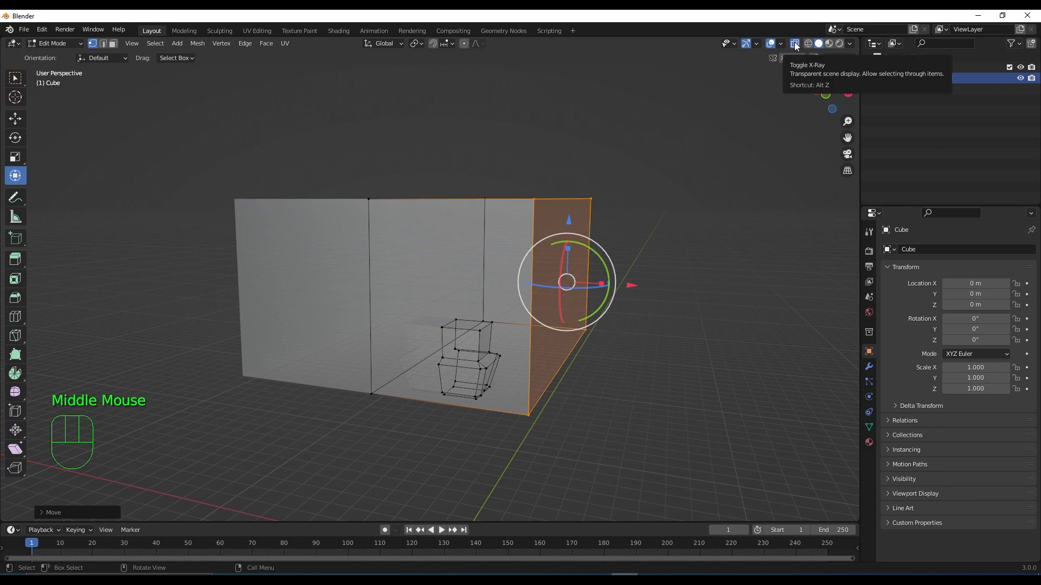
left_click(795, 44)
Step: In edge selection, bevel the three outer bottom edges of the body block by about 0.79 m
scroll(653, 314, "down", 2)
middle_click_drag(646, 344, 646, 344)
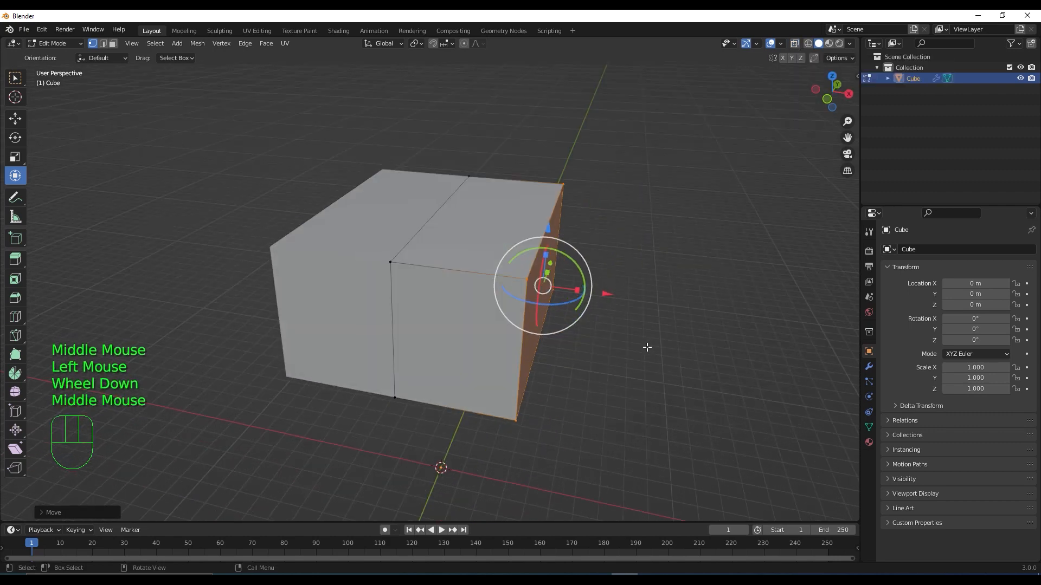
key("2")
middle_click_drag(611, 376, 539, 322)
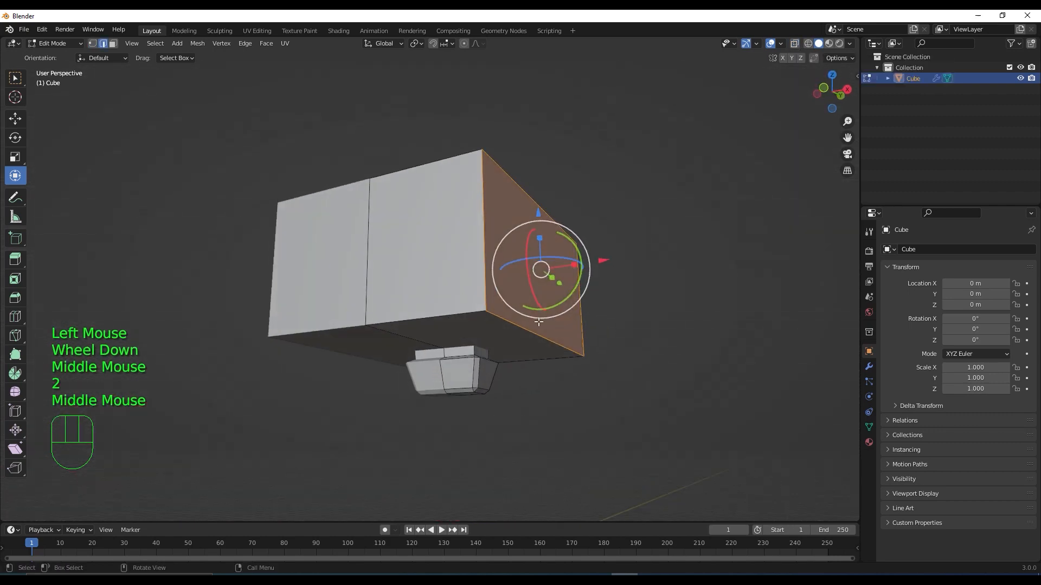
left_click(474, 311)
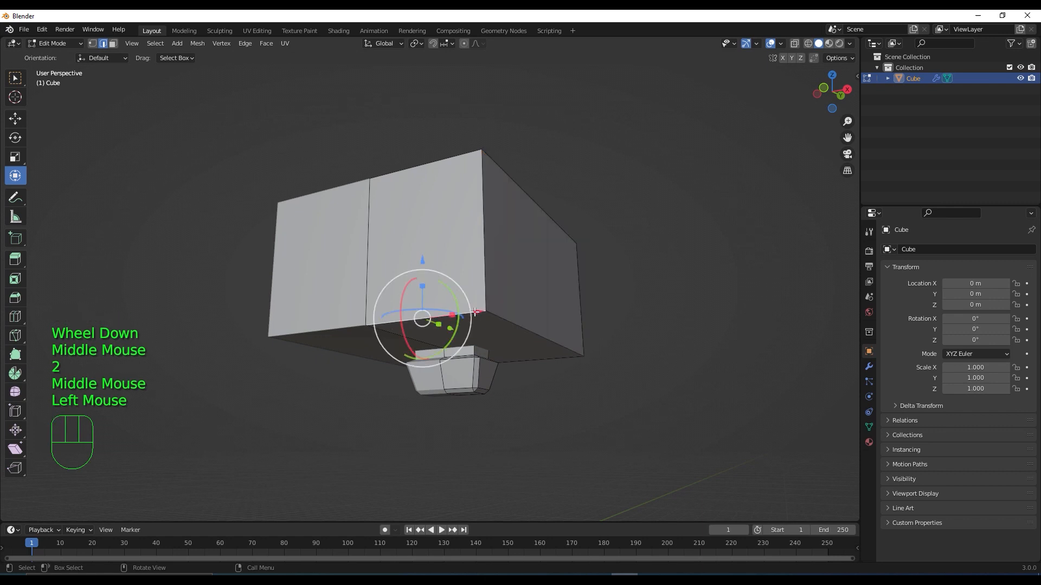
left_click(511, 324, "alt")
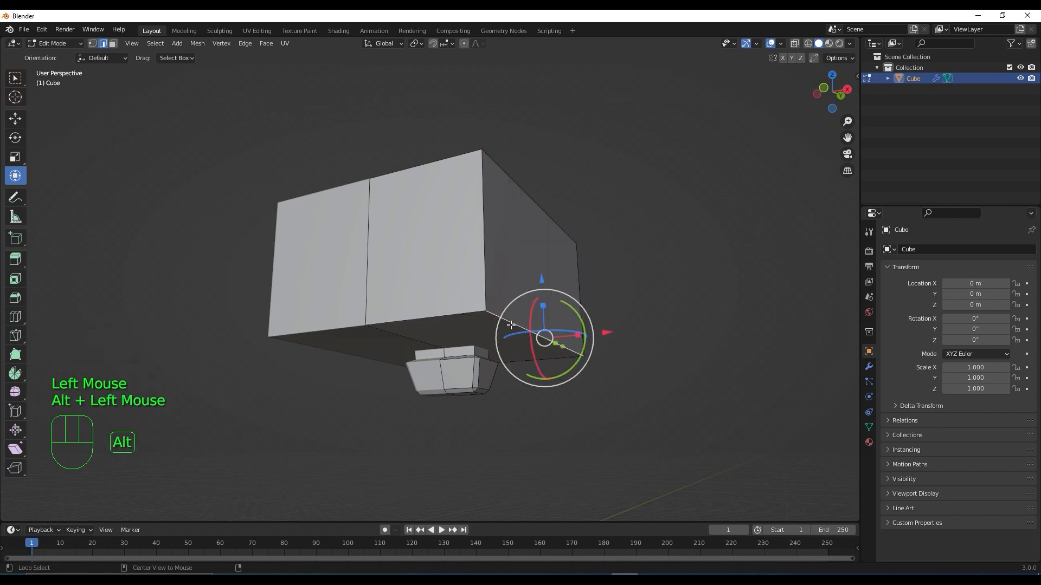
left_click(463, 313, "alt+shift")
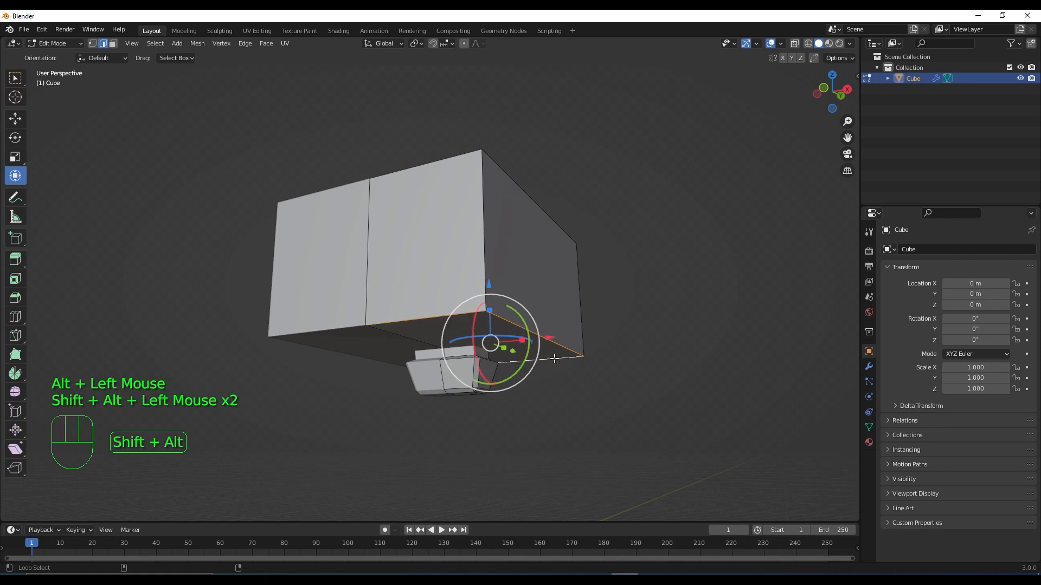
mouse_move(615, 395)
middle_mouse_down()
mouse_move(694, 416)
mouse_move(627, 411)
middle_mouse_up()
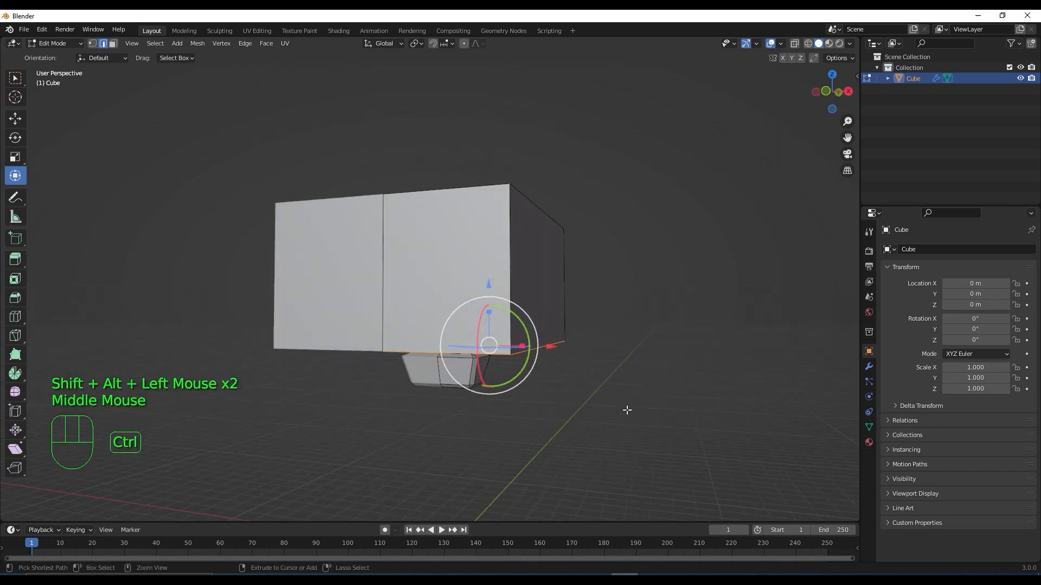
key("ctrl+b")
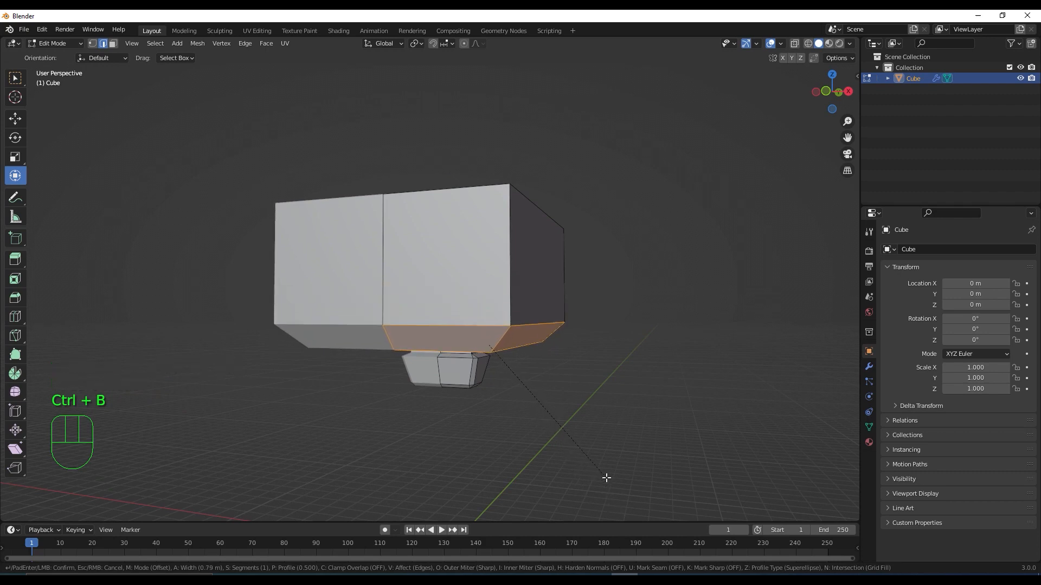
left_click(606, 477)
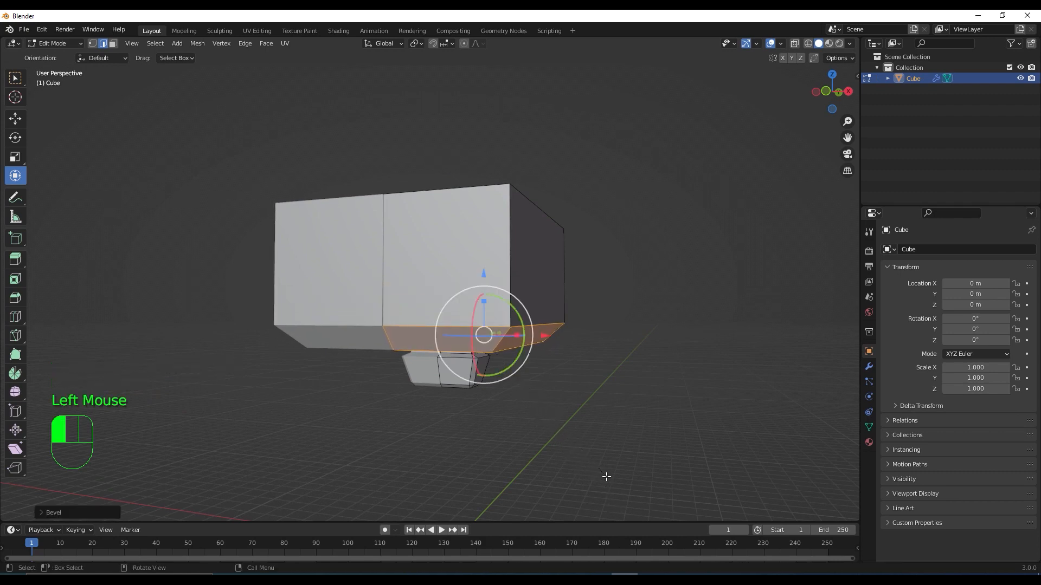
Step: Try to bevel the body block's top outer edges together with the still-selected lower bevel, and undo the bevel
middle_click_drag(637, 372, 599, 409)
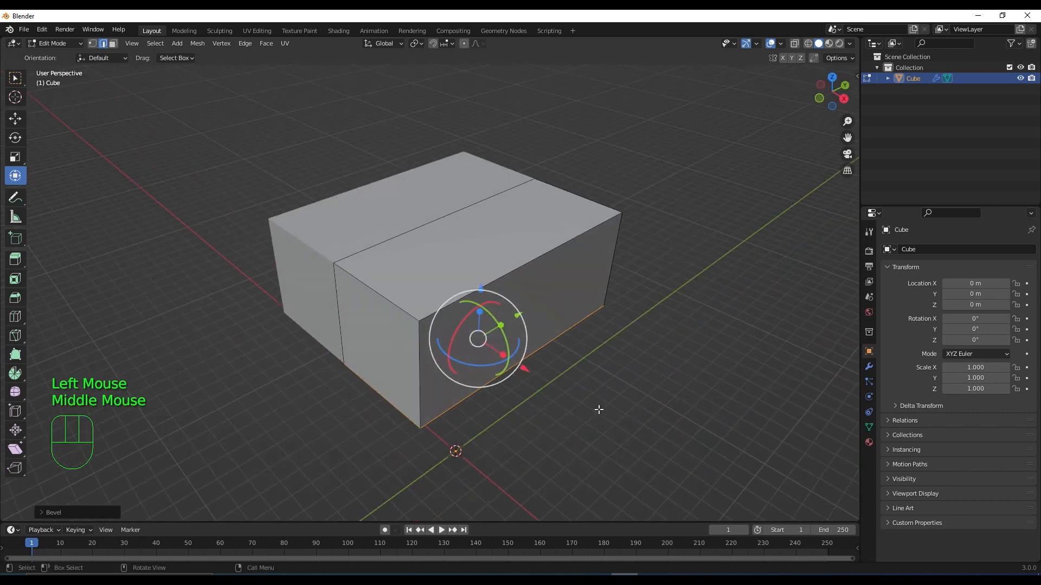
left_click(395, 300, "shift")
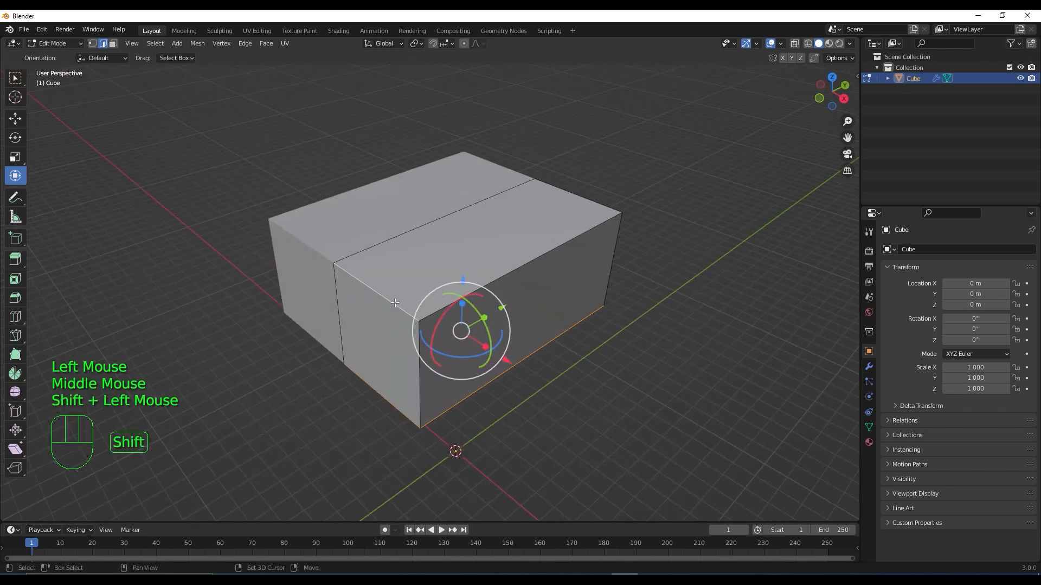
left_click(513, 274, "shift")
left_click(595, 204, "shift")
middle_click_drag(595, 228, 620, 336)
key("ctrl+b")
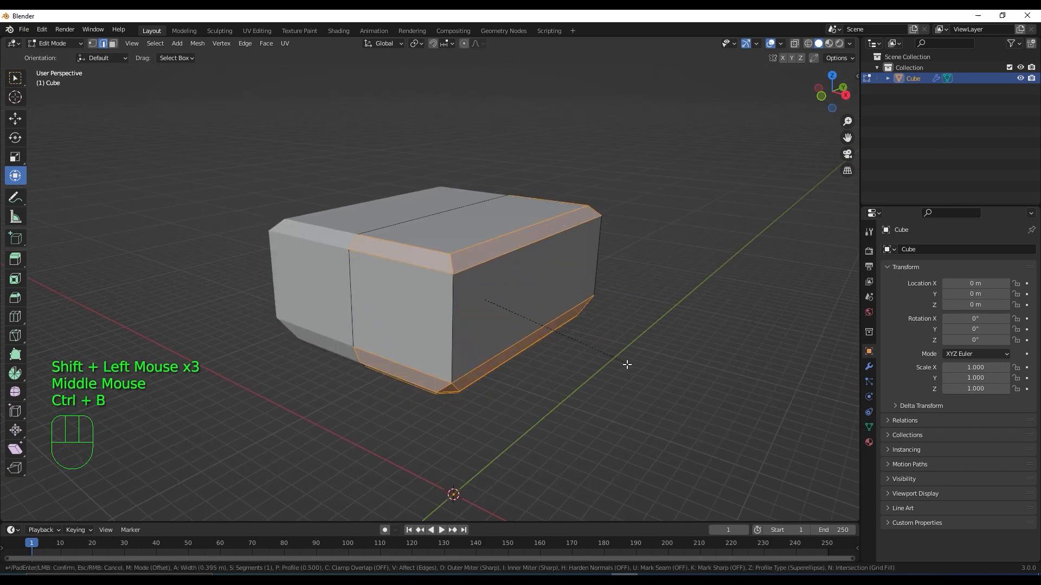
left_click(634, 381)
key("ctrl+z")
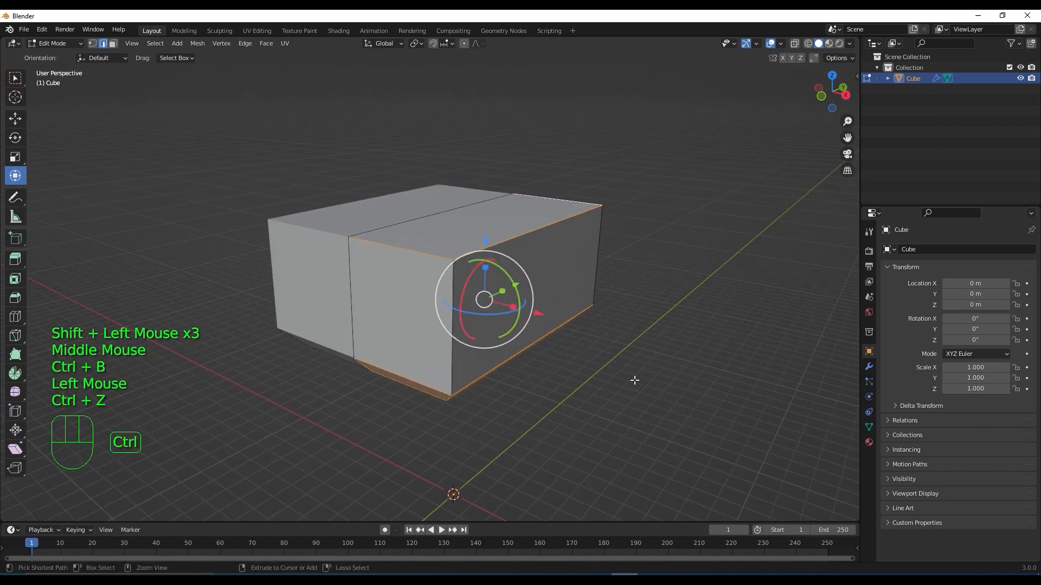
Step: Select only the three outer top edges of the body block and bevel them by about 1.2 m
left_click(634, 381)
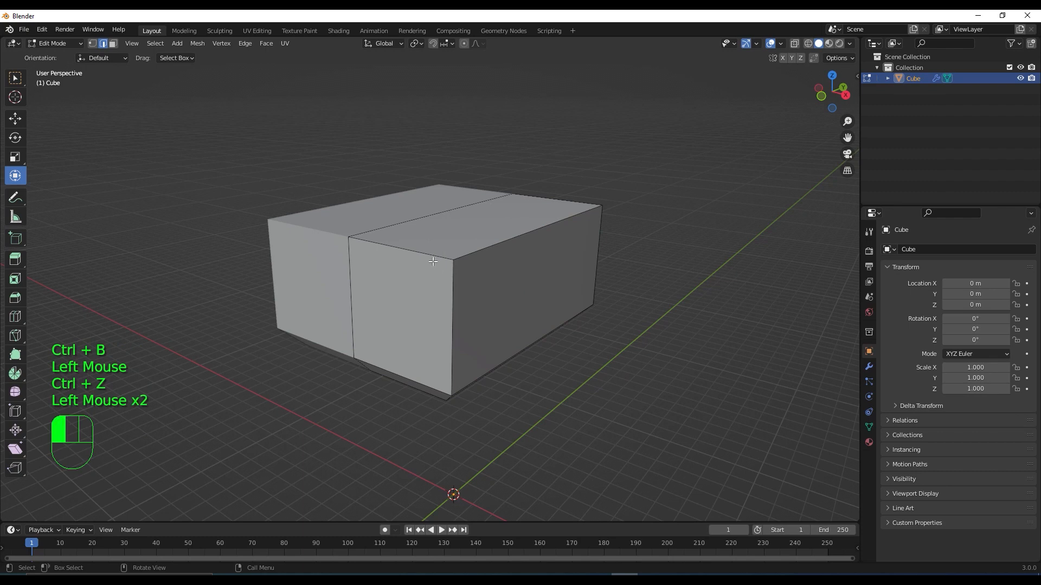
left_click(544, 225, "shift")
left_click(588, 221, "shift")
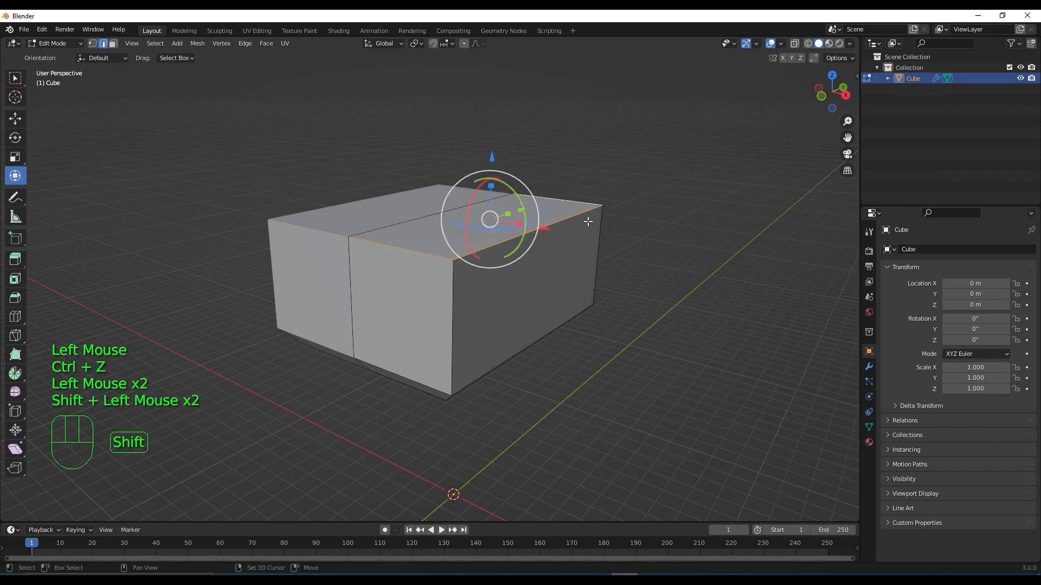
key("ctrl+b")
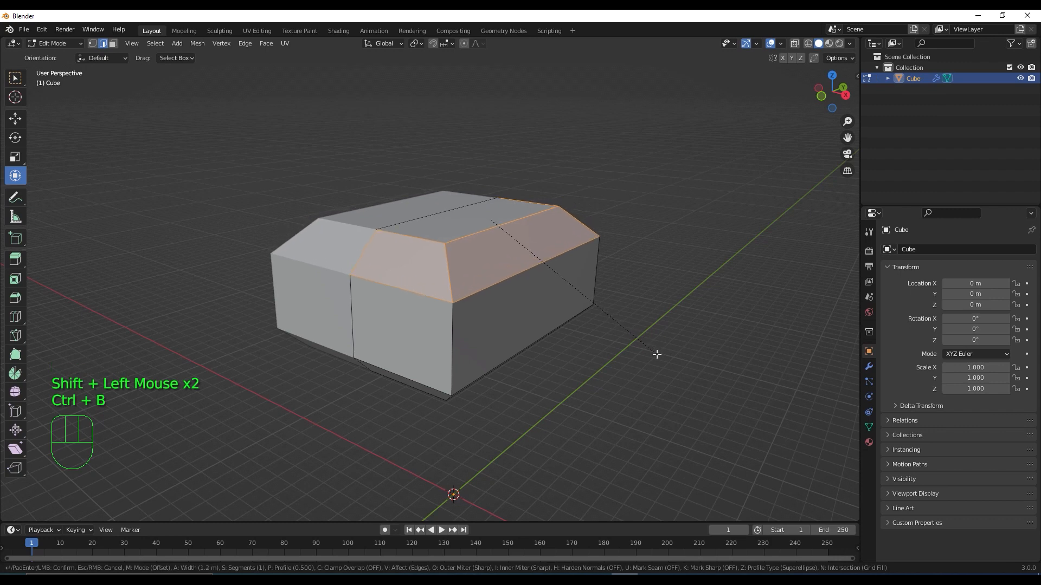
left_click(655, 355)
Step: Examine the overall shape of the beveled body block from several angles and distances
middle_click_drag(655, 356, 627, 356)
scroll(637, 323, "down", 2)
scroll(551, 347, "up", 2)
scroll(550, 347, "up", 1)
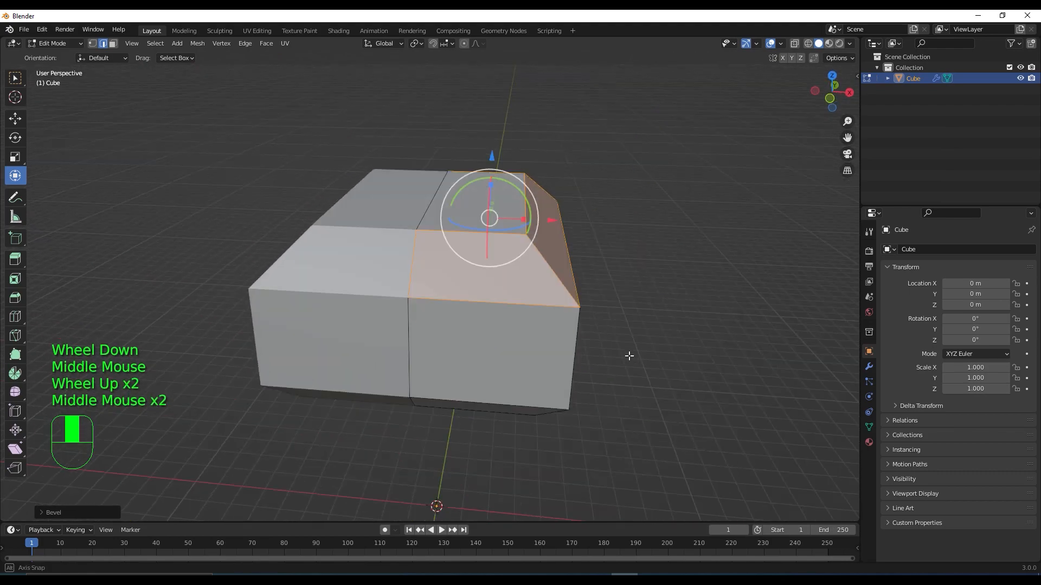
middle_click_drag(577, 333, 569, 362)
scroll(515, 338, "up", 1)
scroll(525, 351, "down", 1)
scroll(597, 425, "up", 2)
Step: From the right view, add a vertical loop cut around the body block and slide it toward the +Y end
key("KP_3")
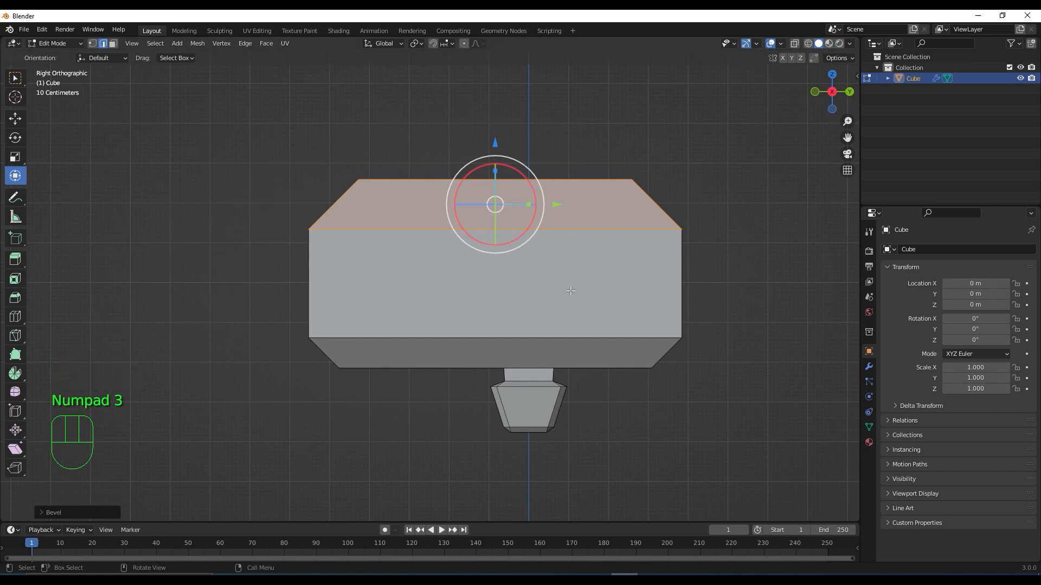
key("ctrl")
key("ctrl+r")
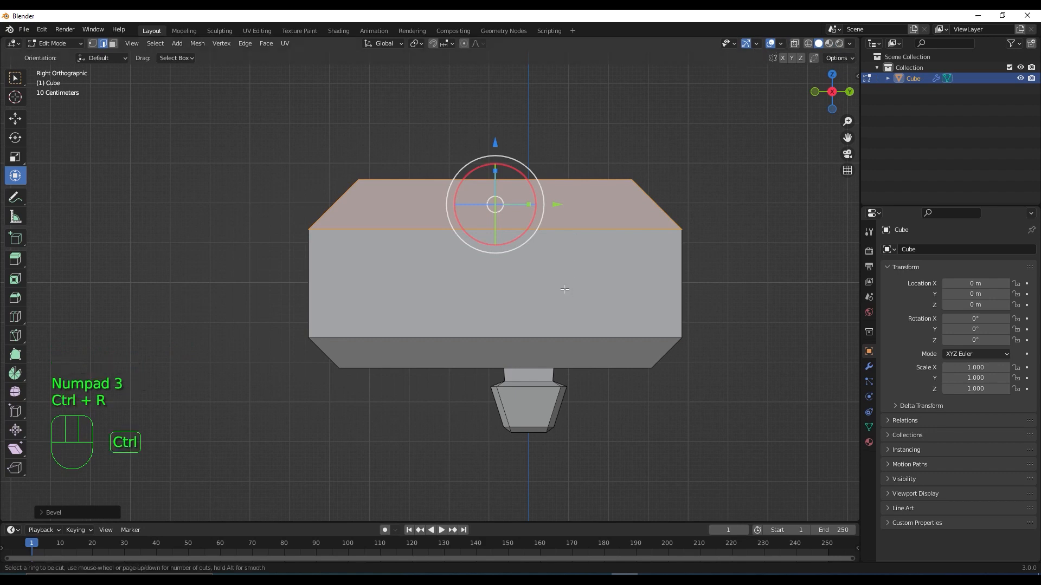
left_click(489, 238)
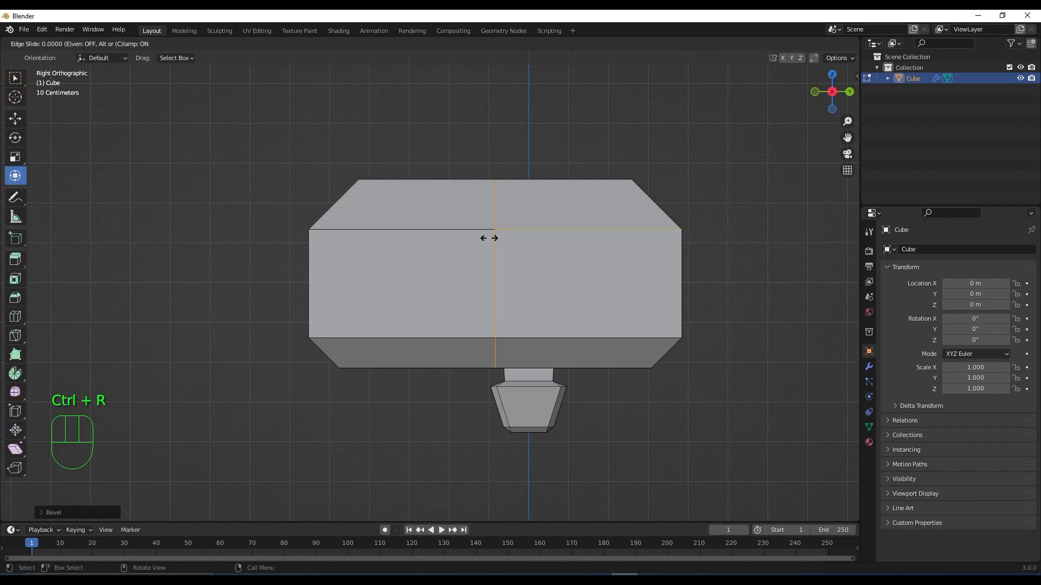
left_click(599, 242)
Step: Add a second vertical loop cut around the body block and slide it to near the middle of its length
key("ctrl+r")
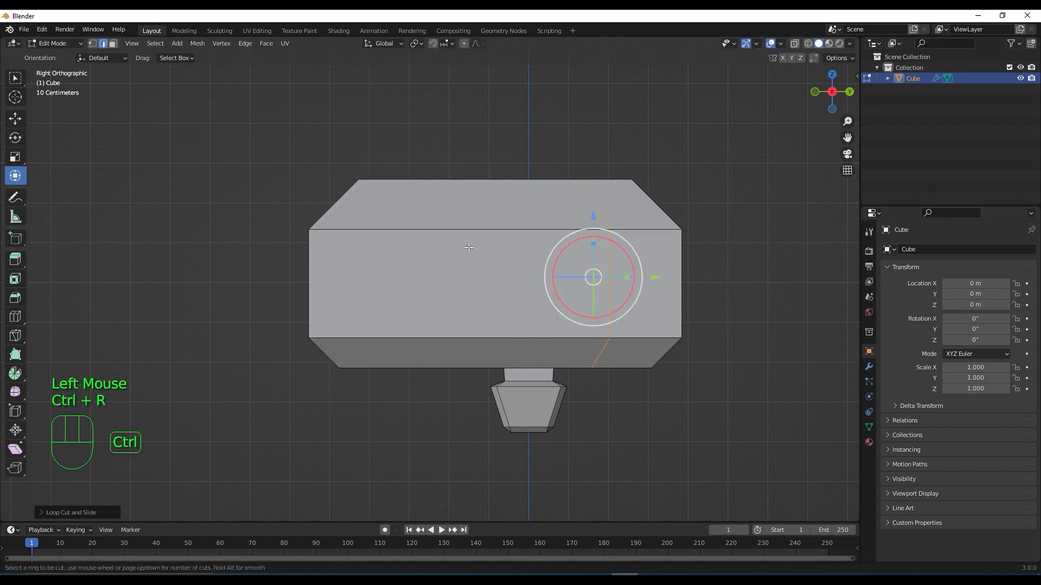
left_click(468, 235)
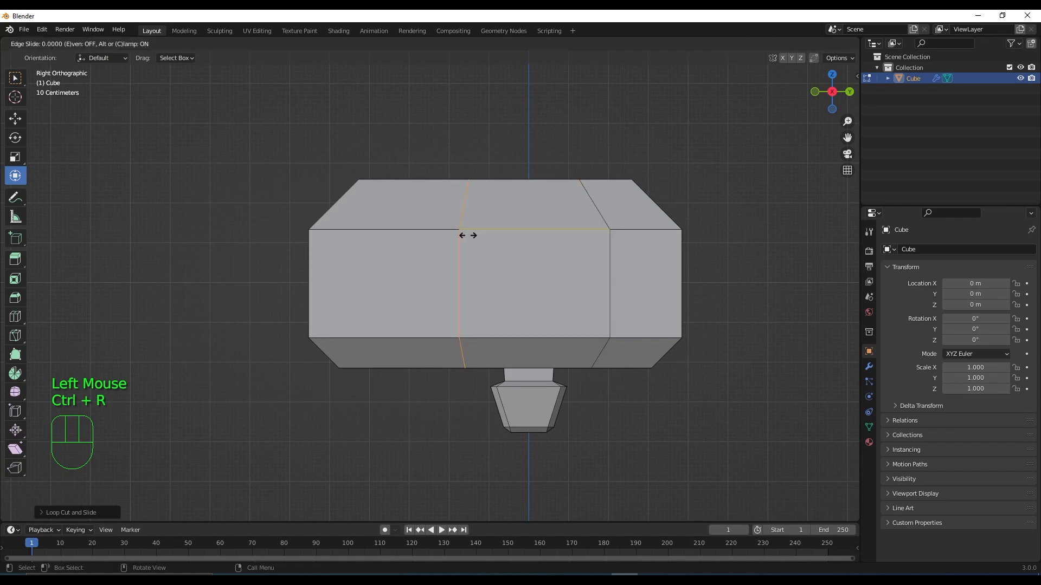
left_click(514, 239)
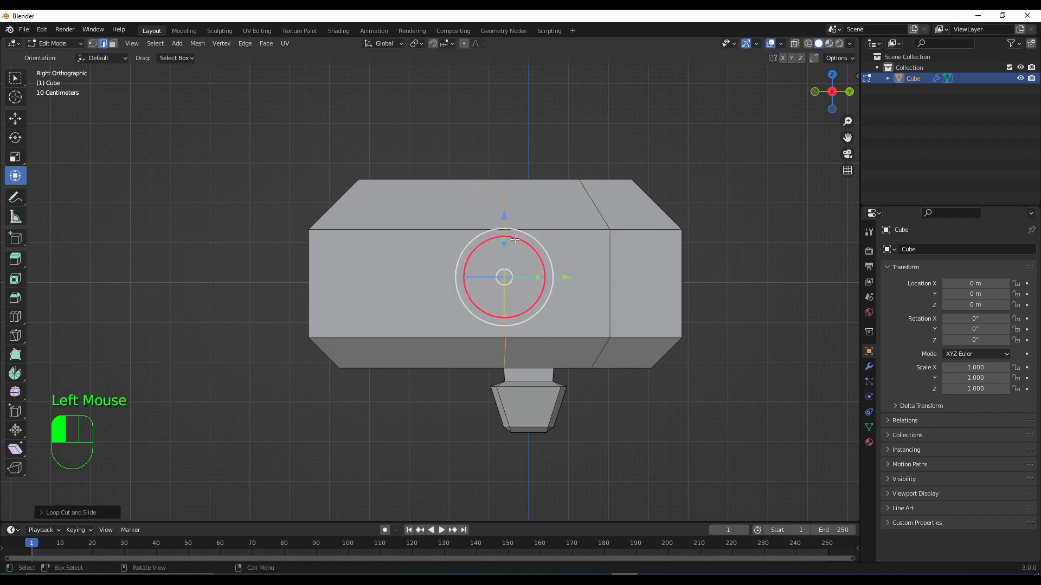
Step: Add a third vertical loop cut around the body block and slide it between the middle cut and the -Y end
key("ctrl+r")
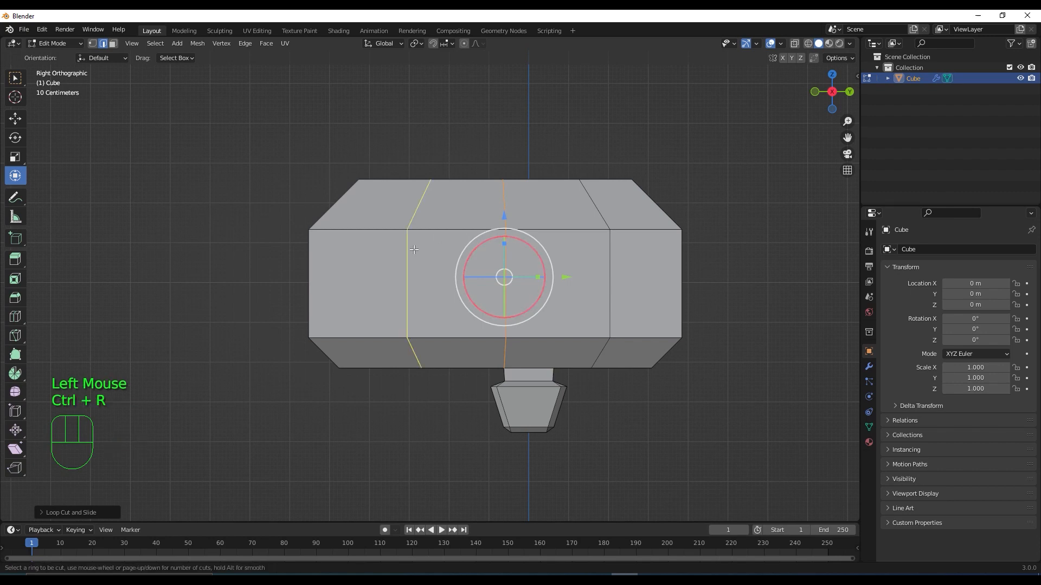
left_click(414, 250)
left_click(433, 247)
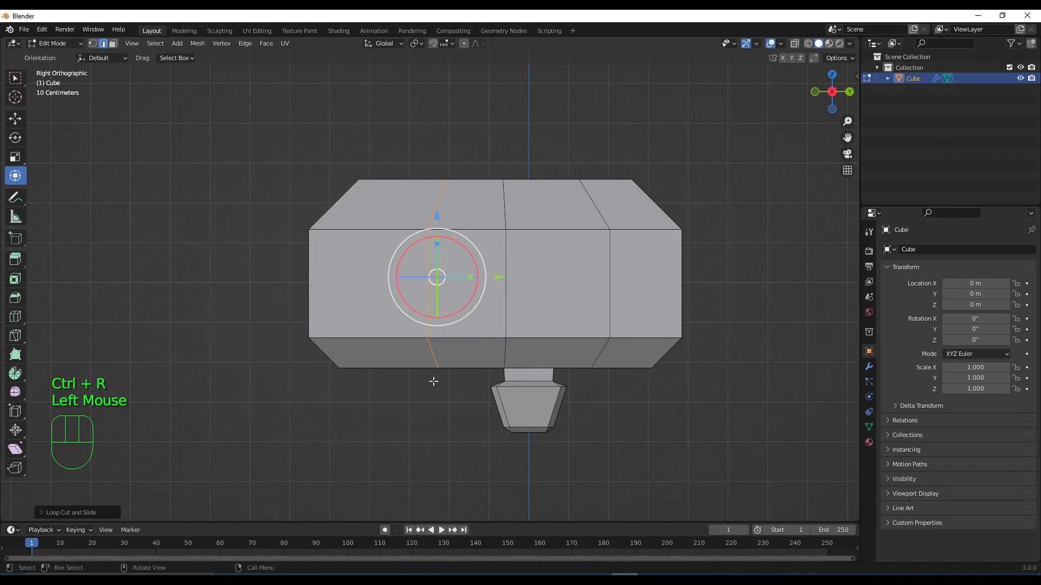
middle_click_drag(436, 409, 465, 426)
scroll(469, 418, "down", 3)
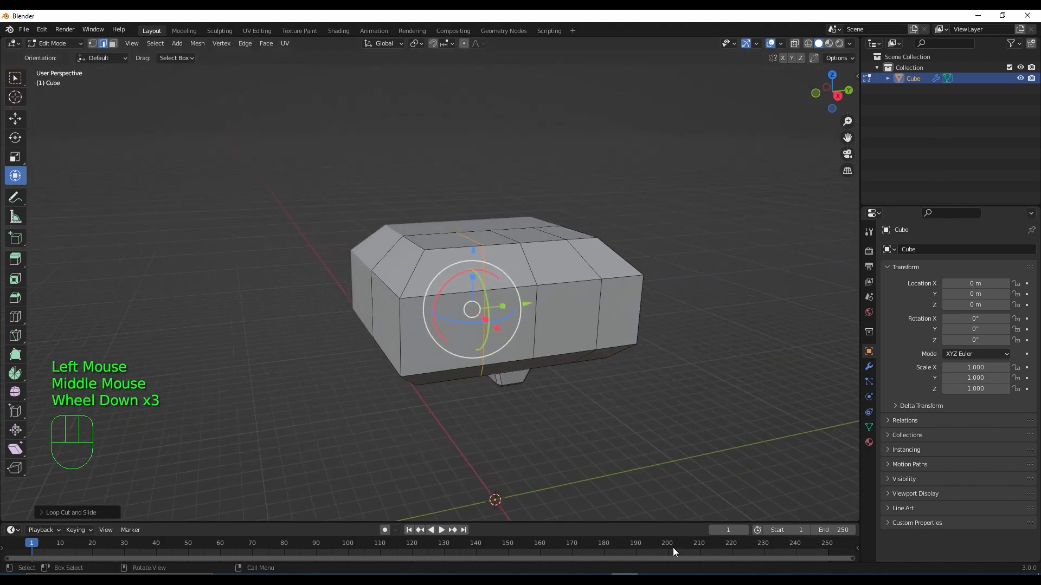
middle_click_drag(587, 391, 629, 292)
Step: With X-ray on, select all vertices of the body block's -Y end and move them outward along -Y, then turn X-ray off
left_click(798, 41)
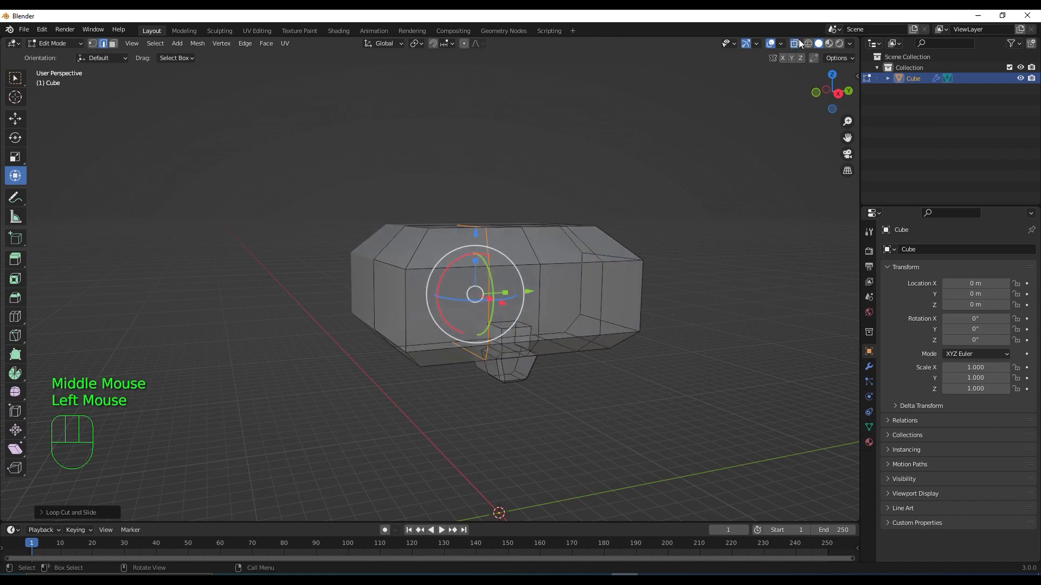
key("KP_3")
scroll(480, 232, "up", 3)
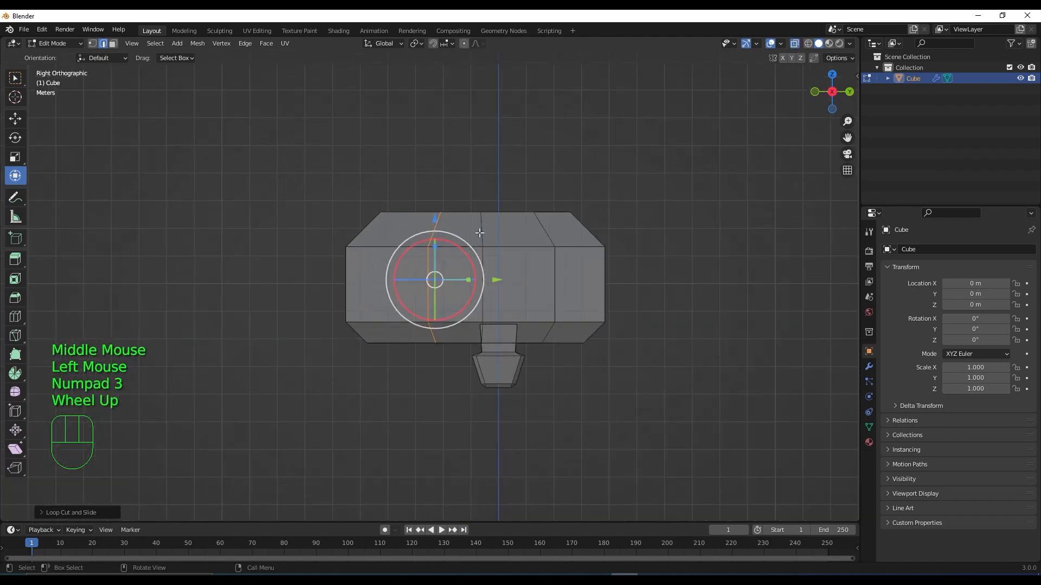
key("1")
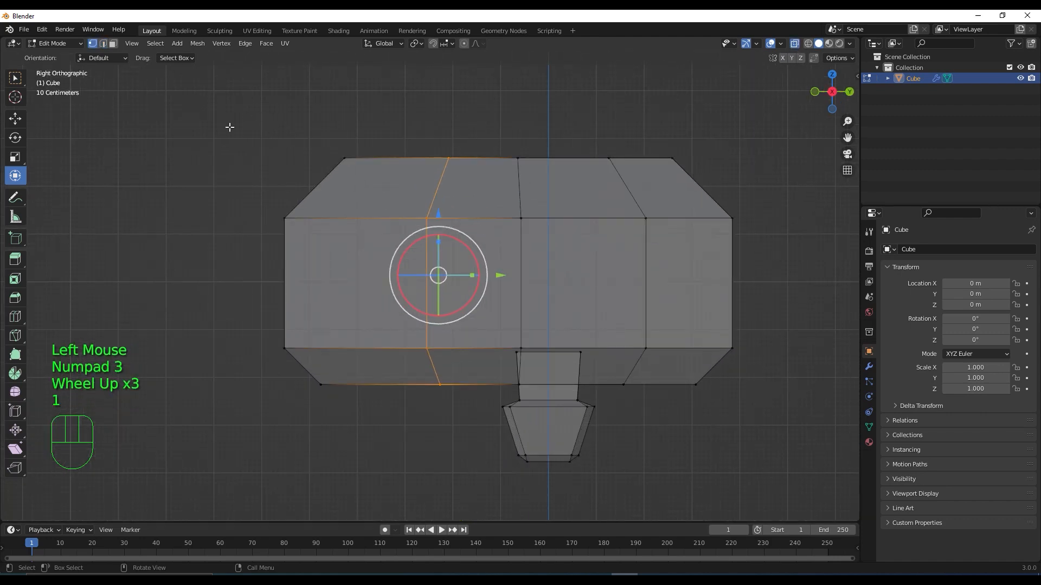
left_click_drag(150, 114, 375, 505)
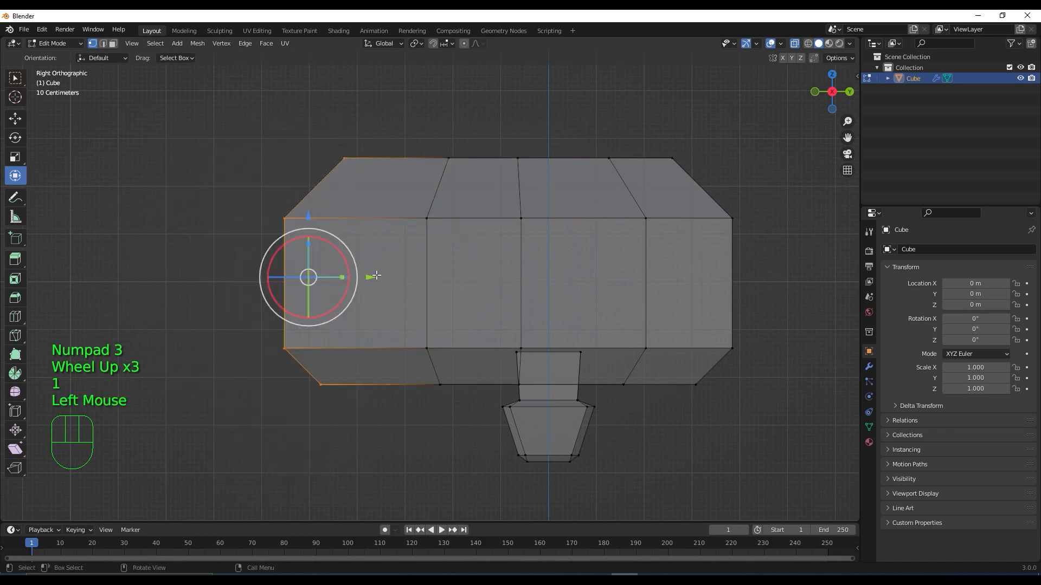
left_click_drag(376, 275, 331, 285)
scroll(389, 174, "down", 1)
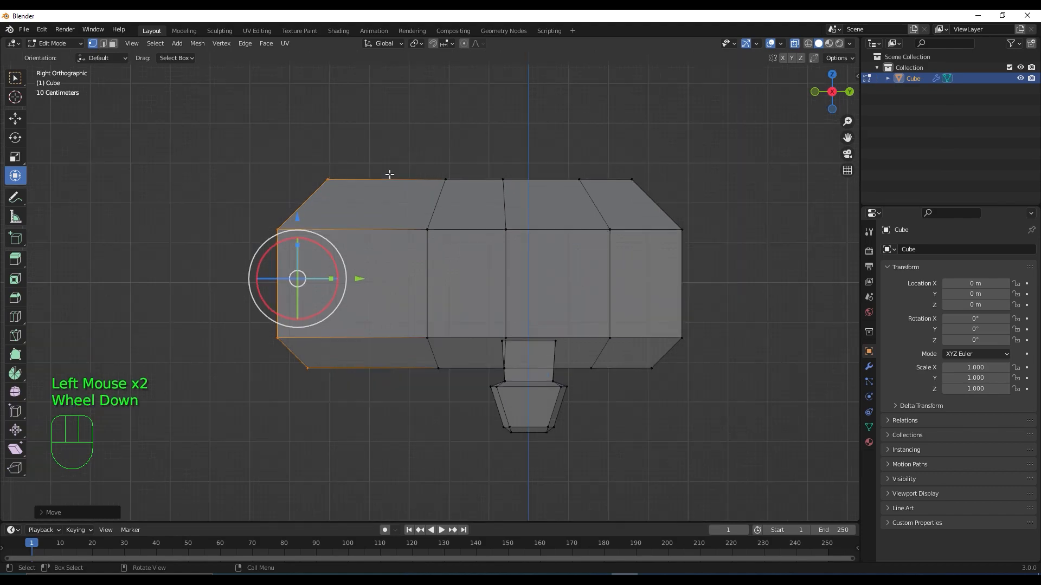
middle_click_drag(388, 174, 388, 174)
scroll(419, 215, "down", 2)
middle_click_drag(419, 215, 480, 260)
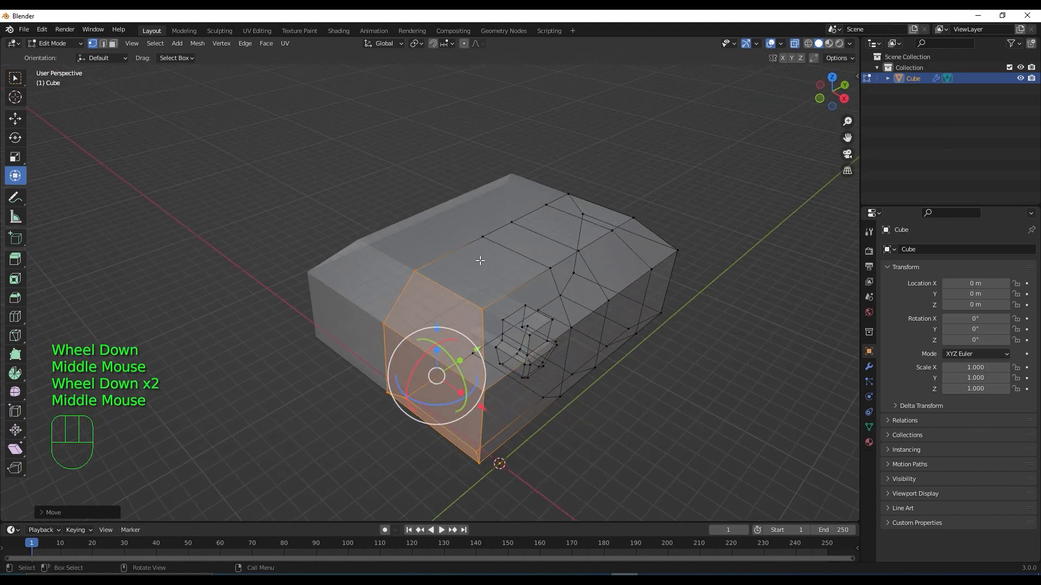
left_click(794, 44)
scroll(504, 341, "down", 1)
scroll(505, 342, "up", 1)
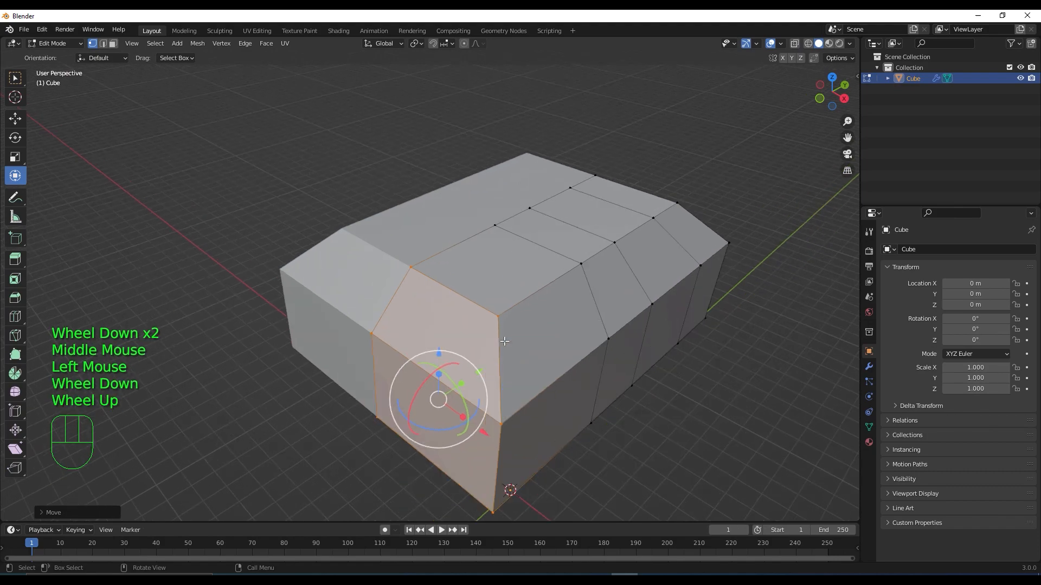
Step: From the front view, add a lengthwise loop cut through the body's half and slide it slightly outward from the middle of its width
middle_click_drag(504, 342, 555, 264)
key("KP_3")
key("KP_1")
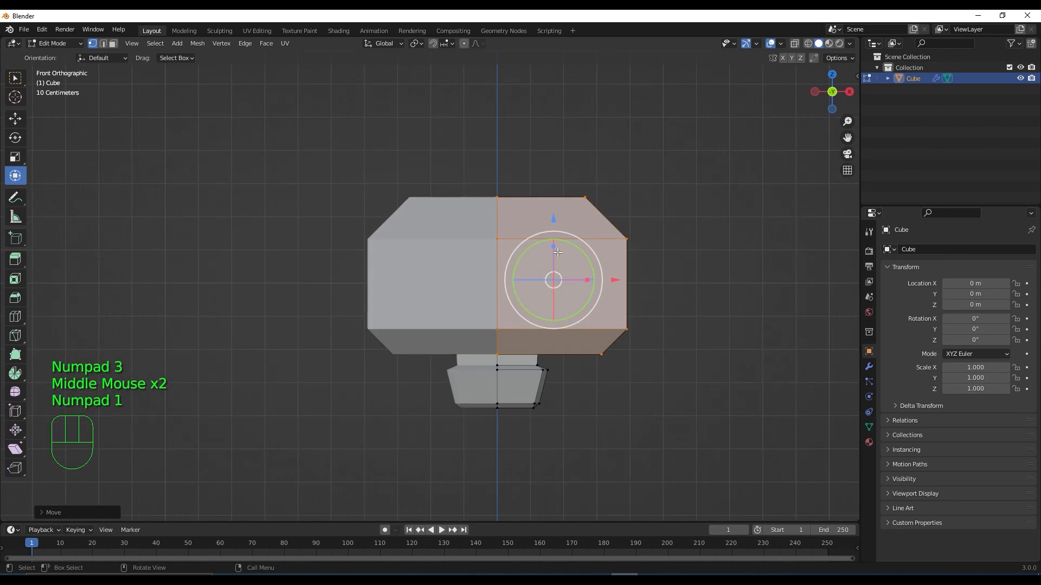
scroll(557, 253, "up", 1)
key("2")
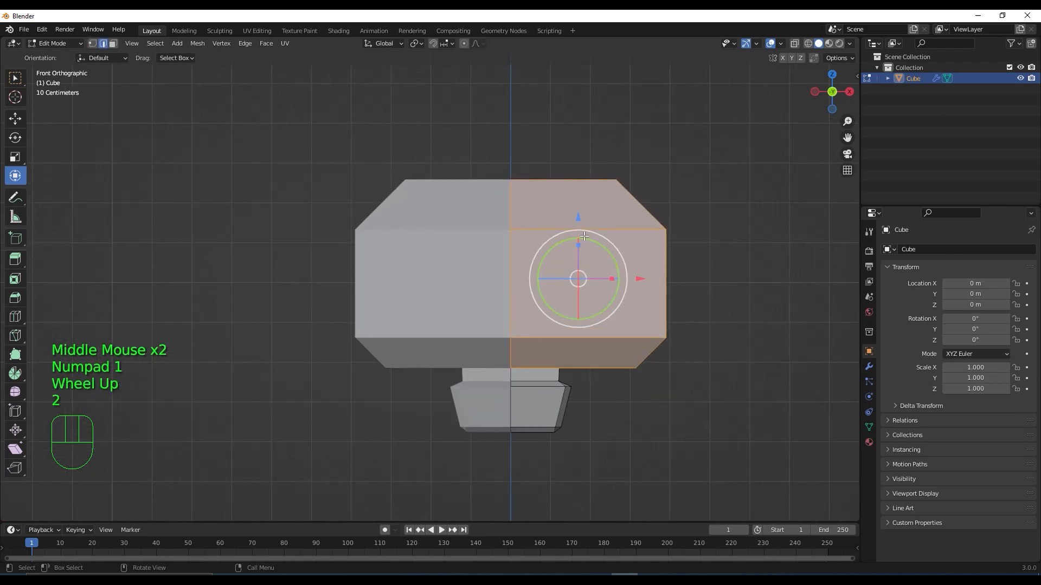
key("ctrl+r")
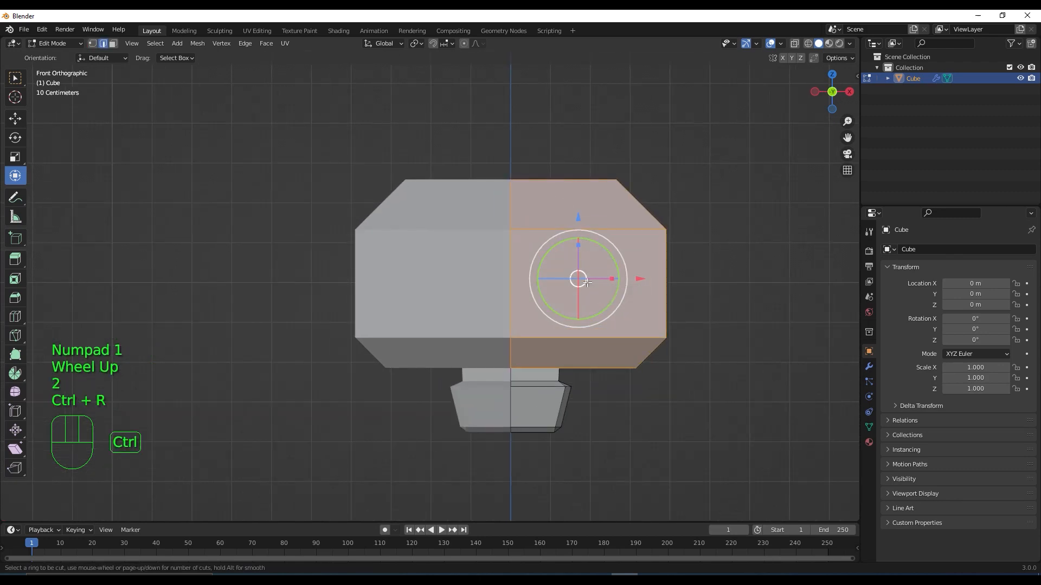
left_click(587, 232)
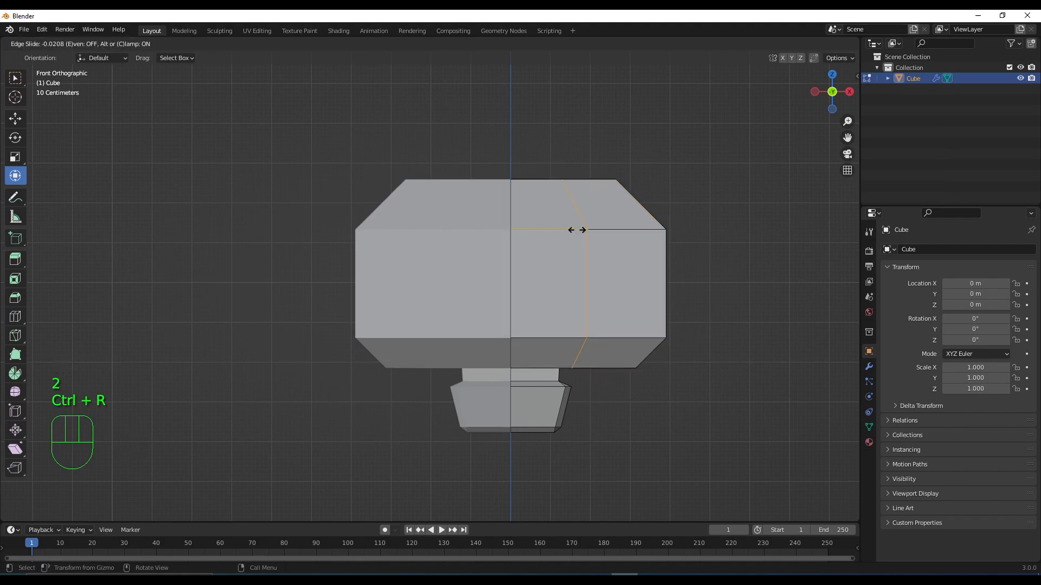
left_click(582, 230)
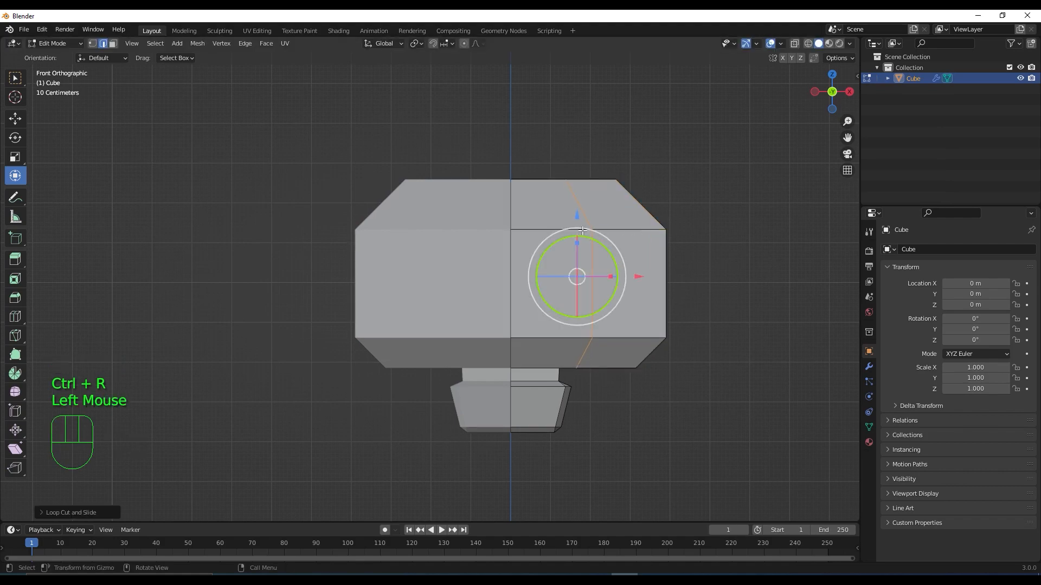
Step: Select the upper slope, vertical and lower slope faces beside the mirror plane on the -Y end and pull them outward along -Y
middle_click_drag(680, 278, 550, 339)
scroll(597, 303, "down", 2)
key("3")
left_click(415, 274)
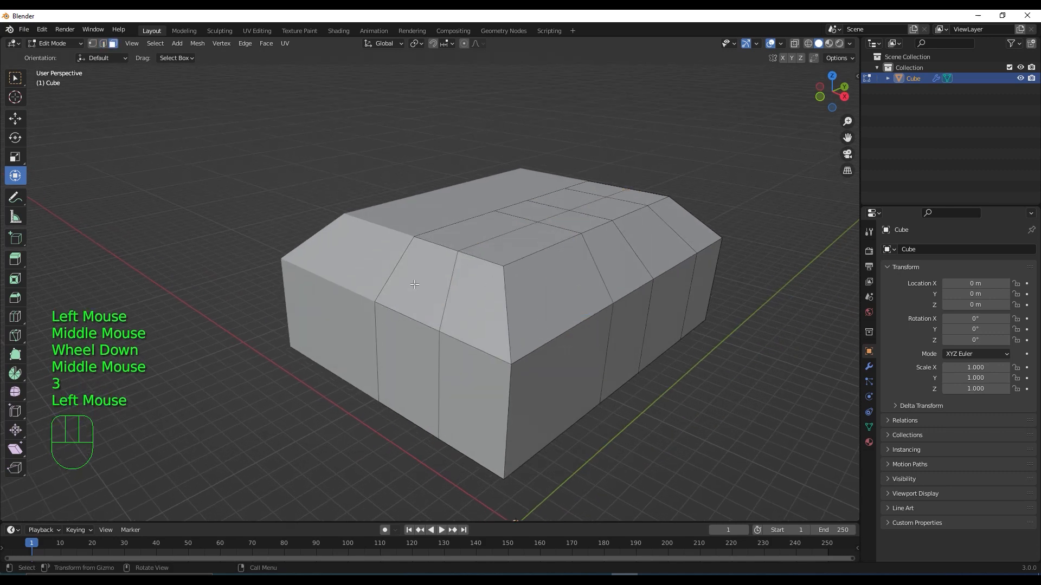
left_click(415, 284)
left_click(417, 347, "shift")
middle_click_drag(417, 347, 416, 321)
middle_click(418, 328, "shift")
left_click(418, 326, "shift")
left_click(406, 320)
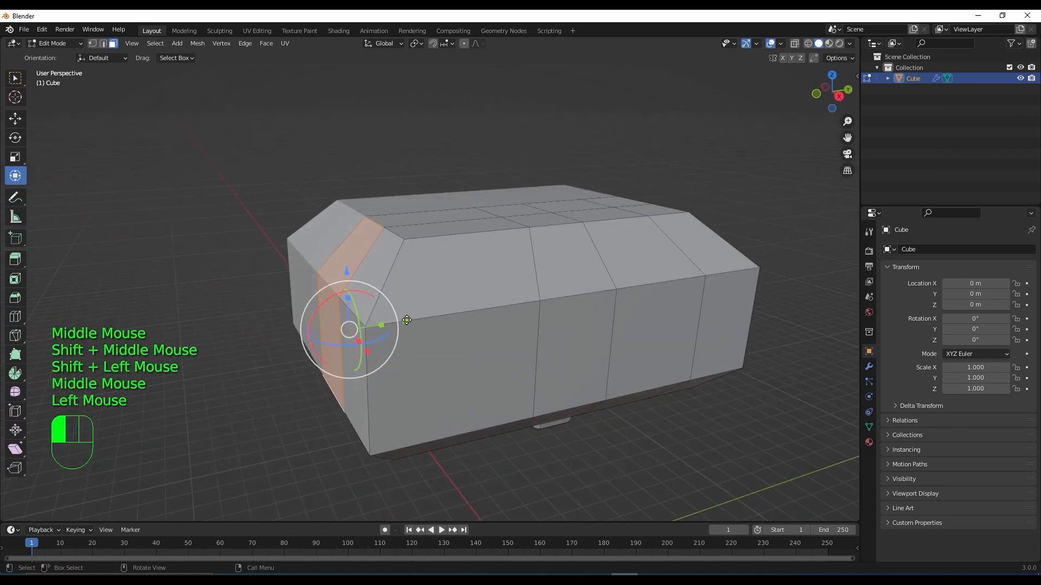
left_click_drag(407, 321, 368, 342)
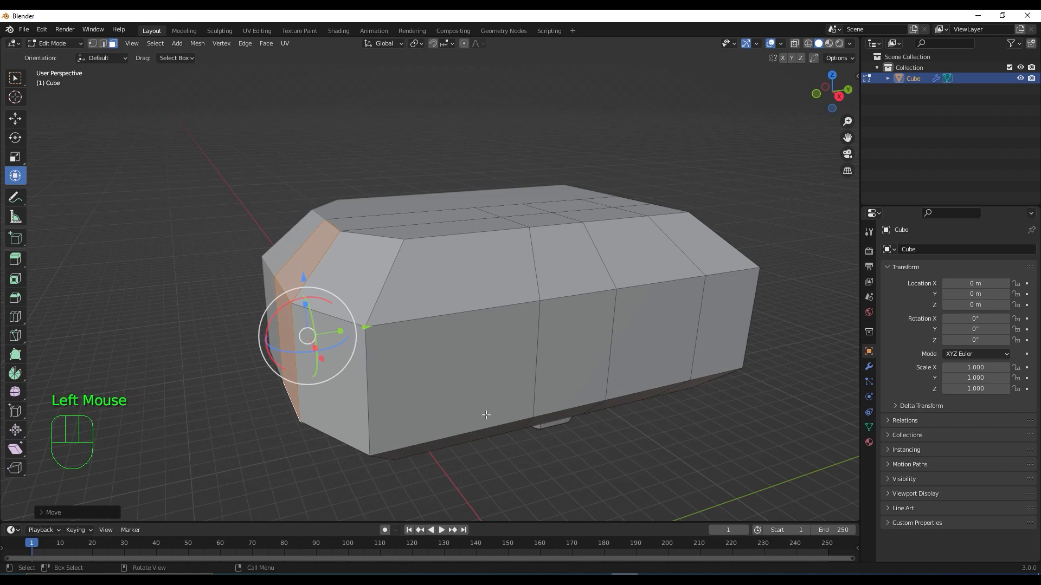
Step: From the right view, move the selected -Y end faces slightly further outward along -Y
middle_click_drag(427, 394, 494, 420)
key("KP_3")
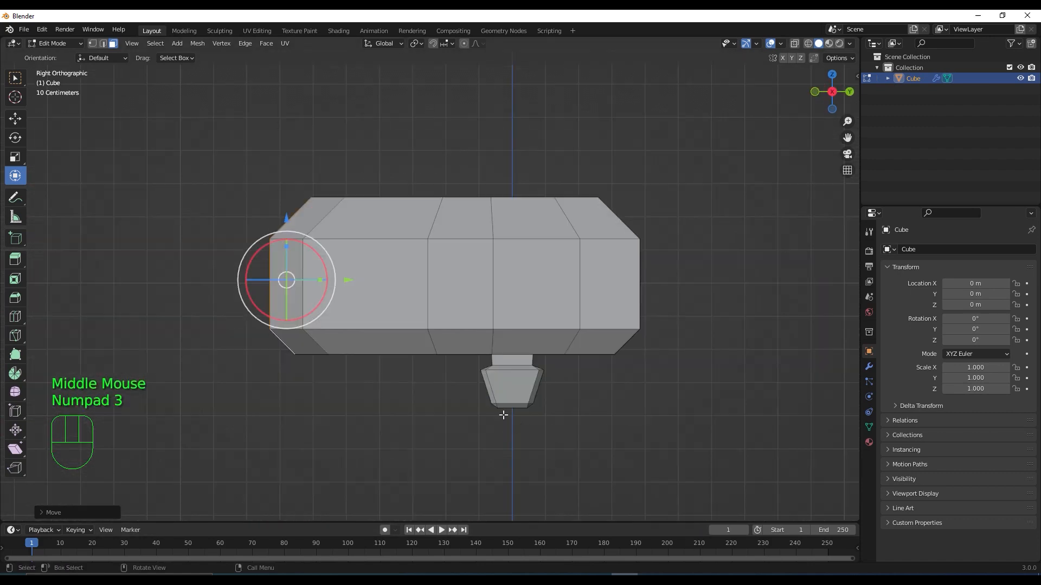
left_click_drag(348, 280, 337, 286)
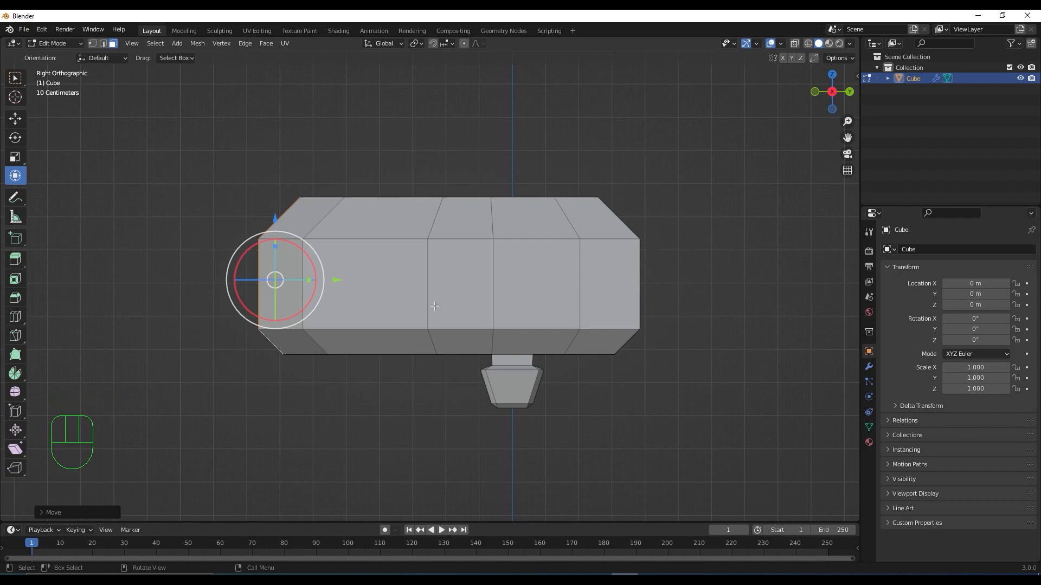
Step: Select the entire linked body block and move it along +Y to roughly center it over the lower piece
key("l")
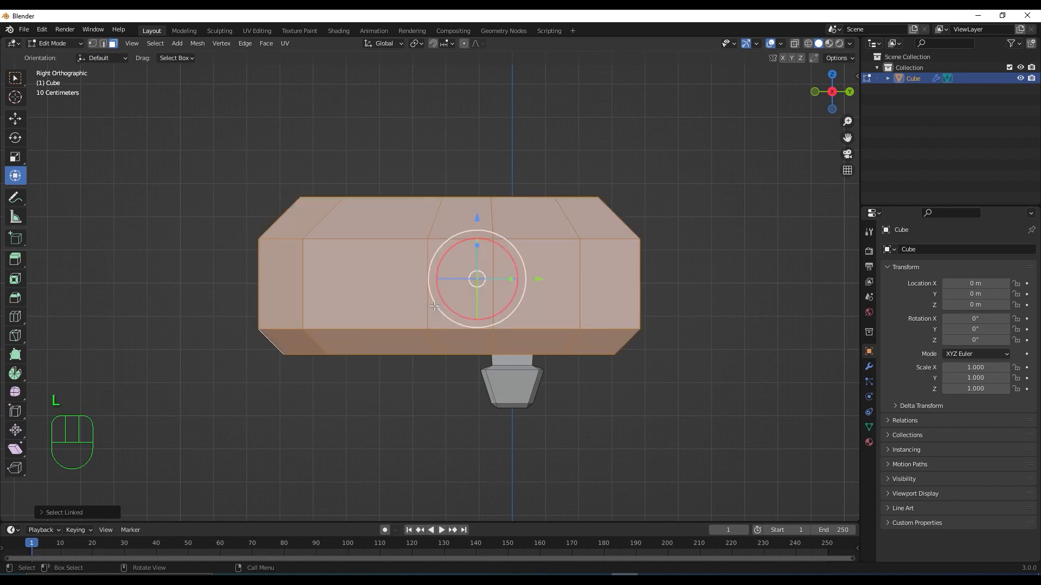
left_click(541, 278)
left_click_drag(540, 279, 578, 279)
Step: Select the entire linked lower piece, scale it up uniformly by about 1.27, and widen it slightly along Y
double_click(519, 383)
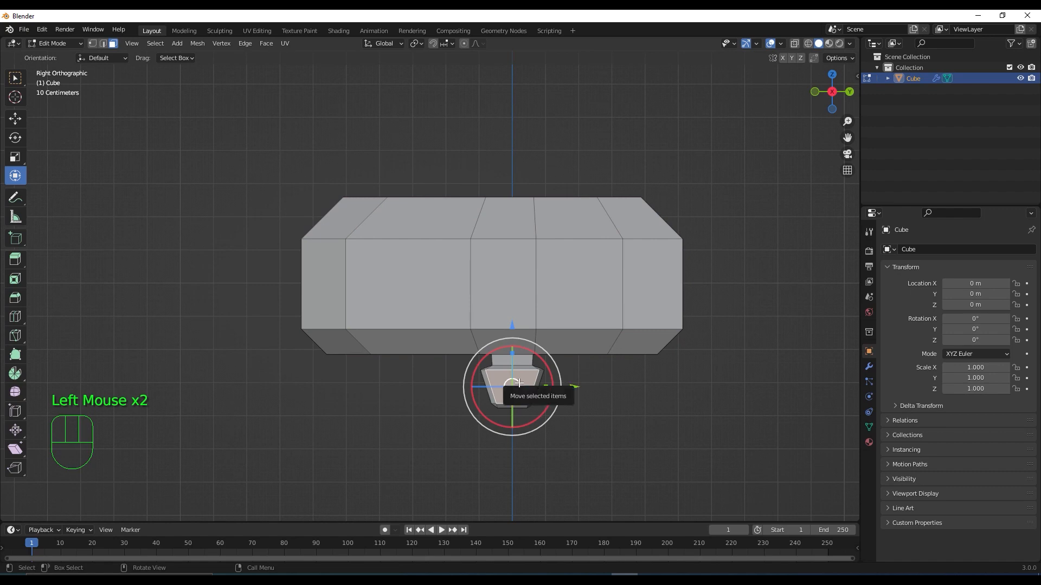
key("l")
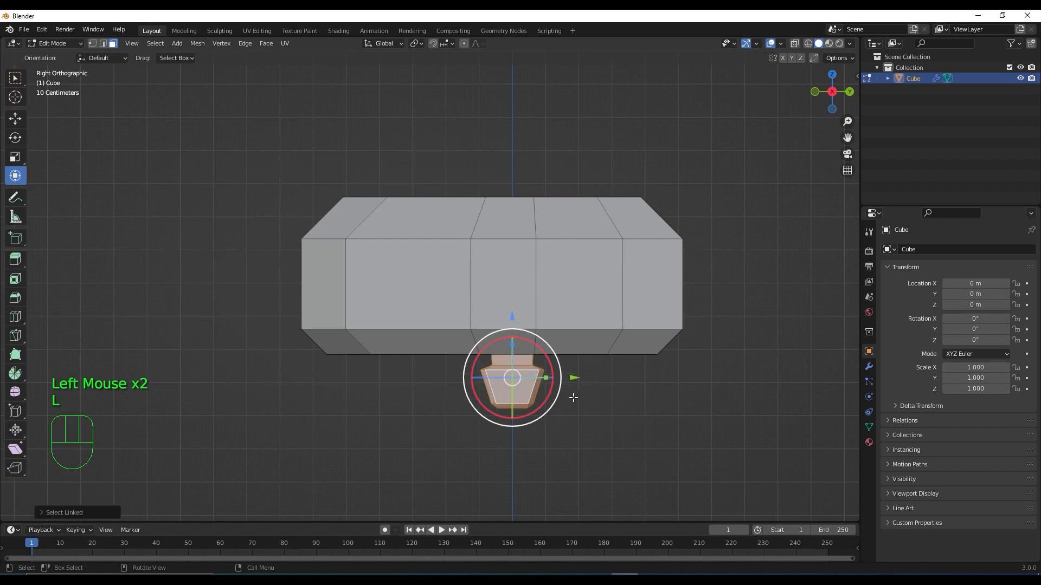
key("s")
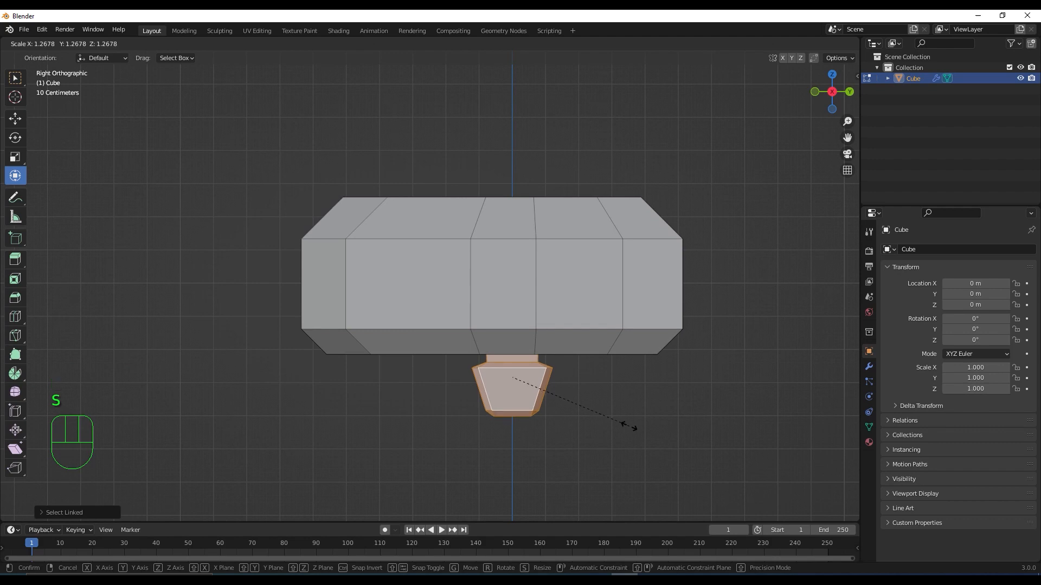
left_click(628, 425)
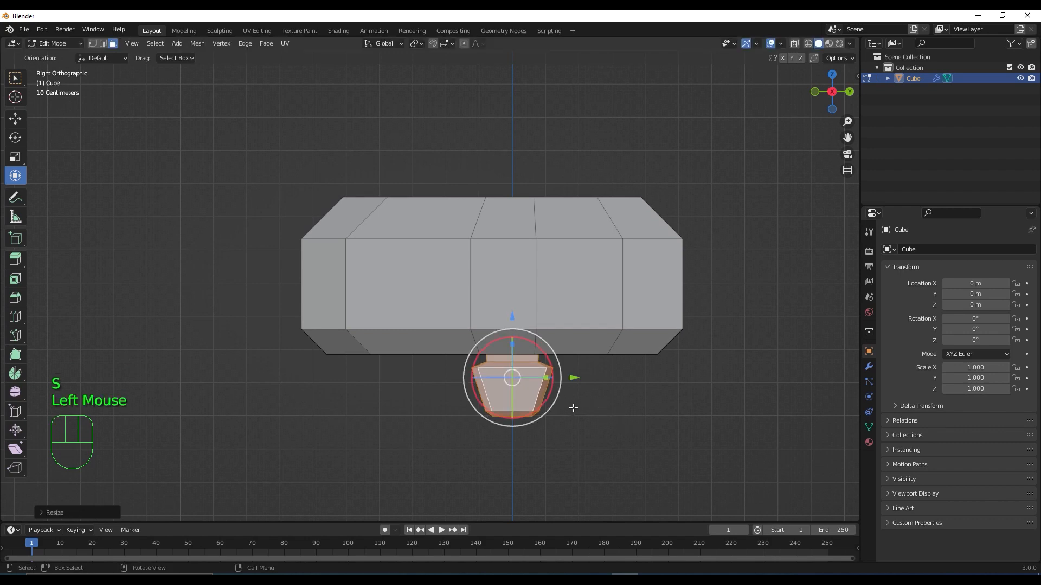
left_click(547, 378)
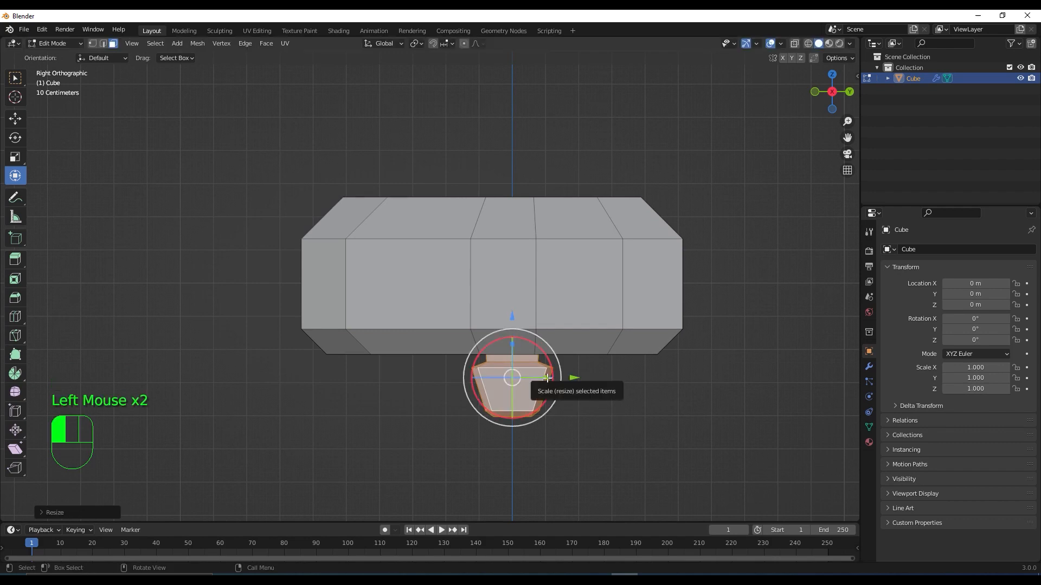
left_click_drag(547, 378, 553, 378)
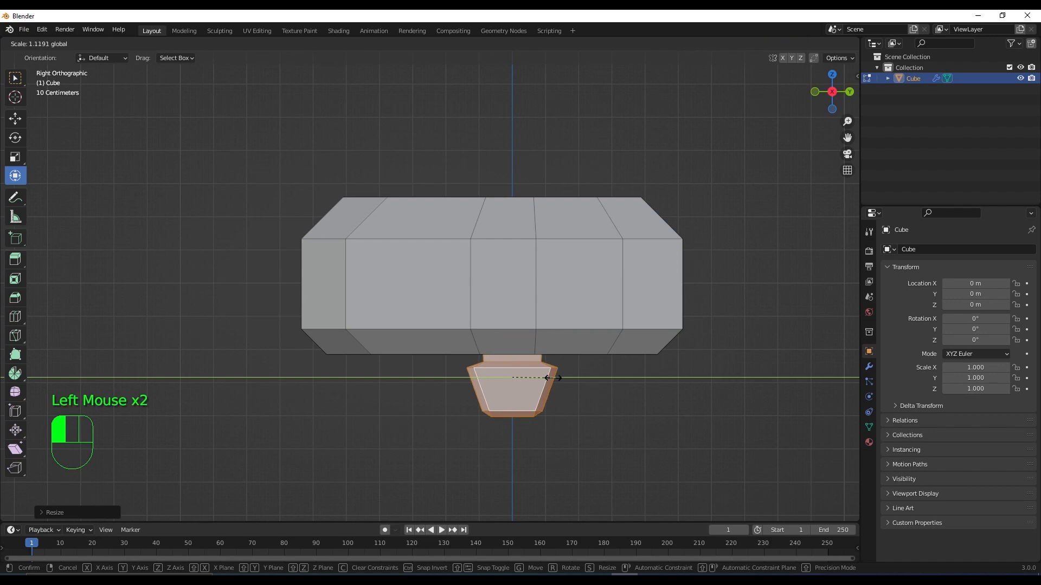
left_click_drag(552, 378, 549, 378)
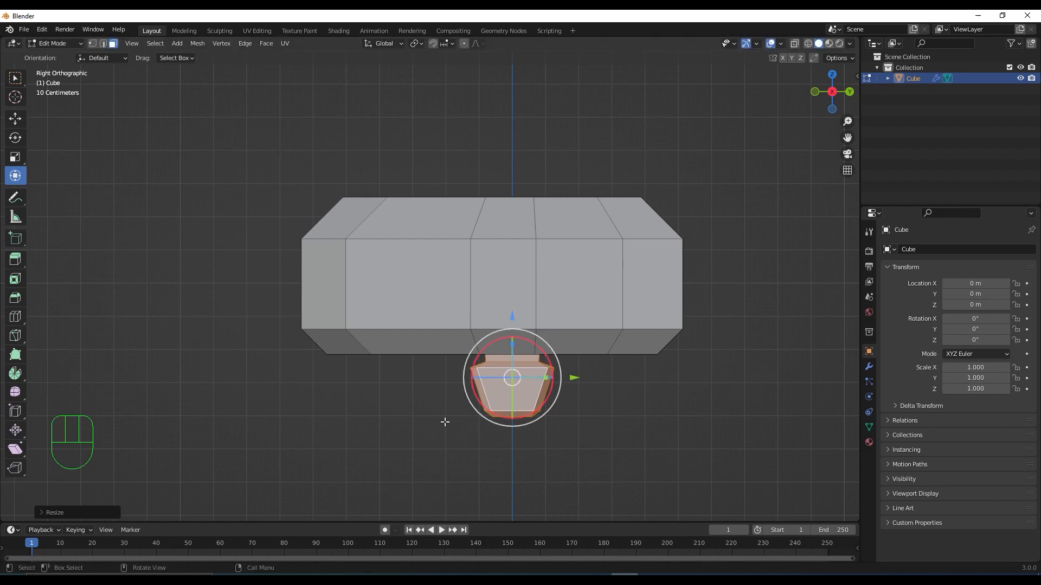
Step: With X-ray on in the right view, box-select the top vertices at the body's -Y end and lower them about halfway down the slope
key("KP_1")
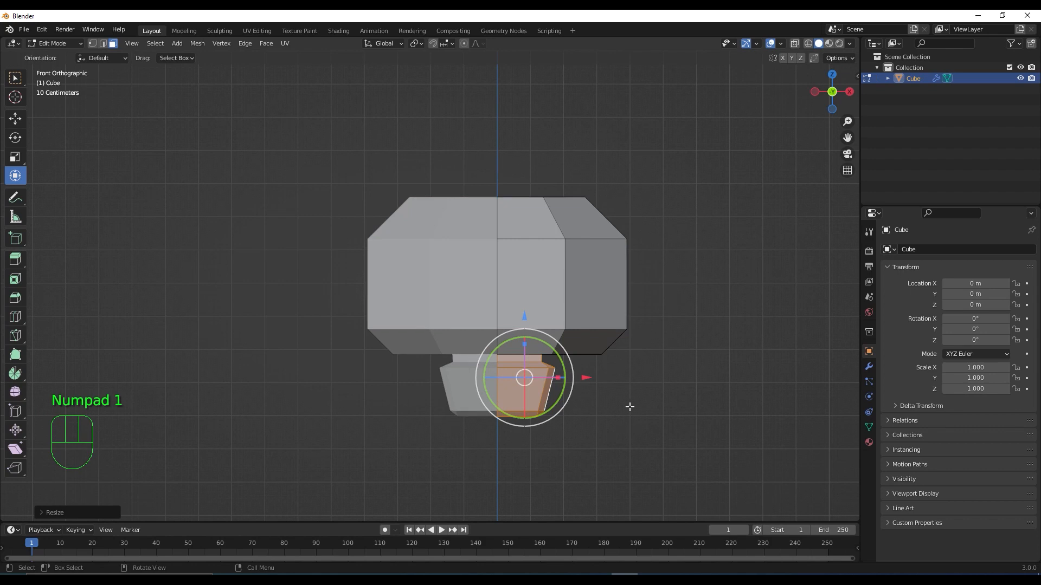
middle_click_drag(629, 406, 511, 436)
key("KP_3")
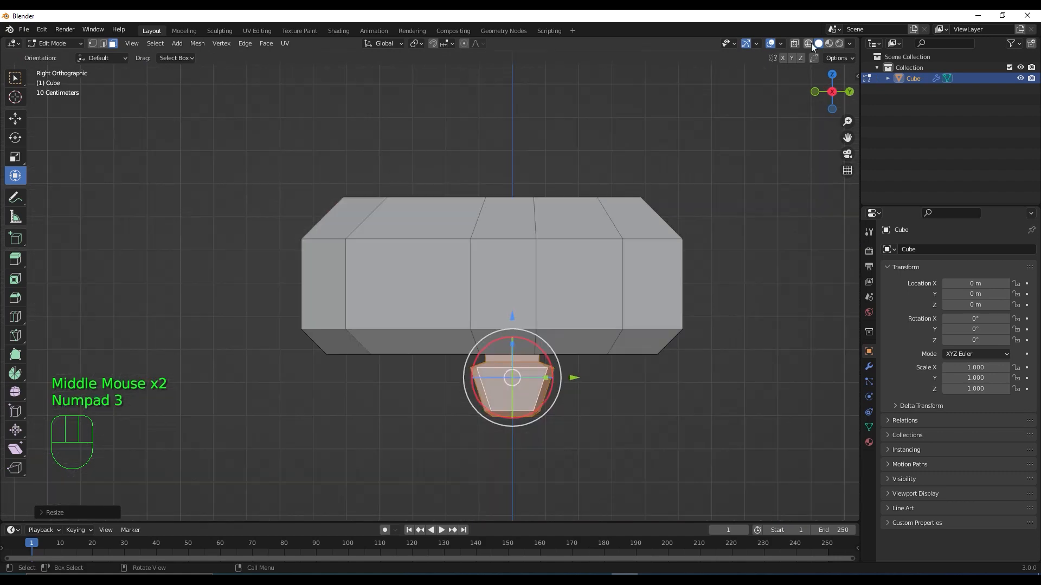
left_click(795, 44)
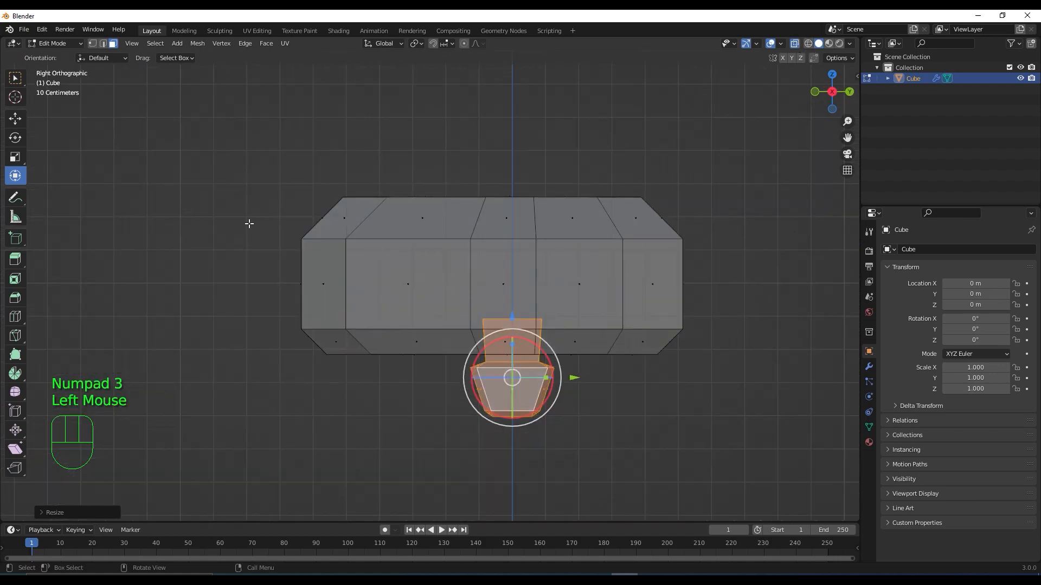
key("1")
left_click_drag(275, 152, 413, 212)
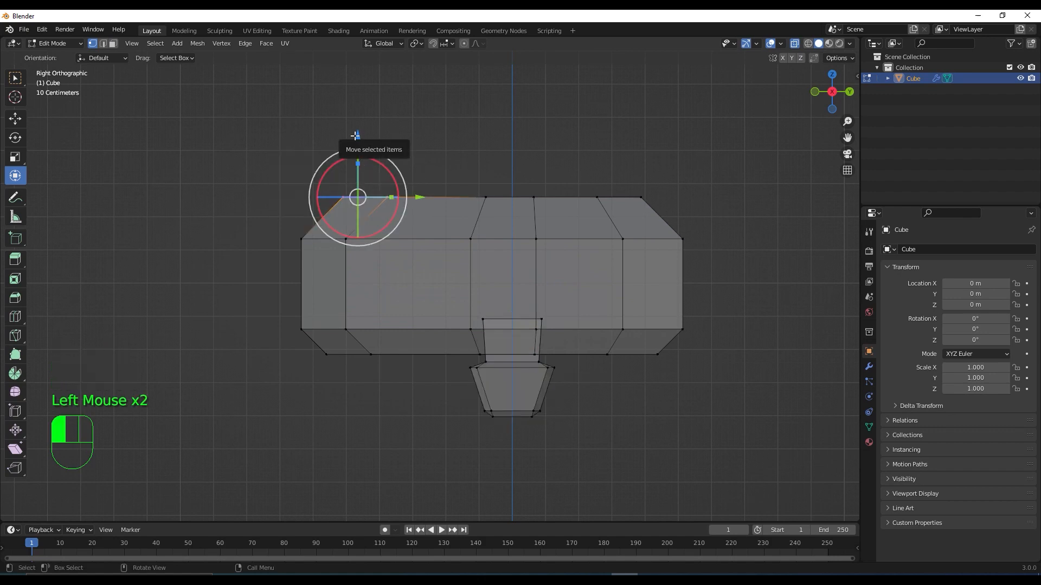
left_click_drag(355, 135, 355, 160)
Step: Select the outermost top vertices at the body's +Y end and lower them slightly along Z
left_click(632, 187)
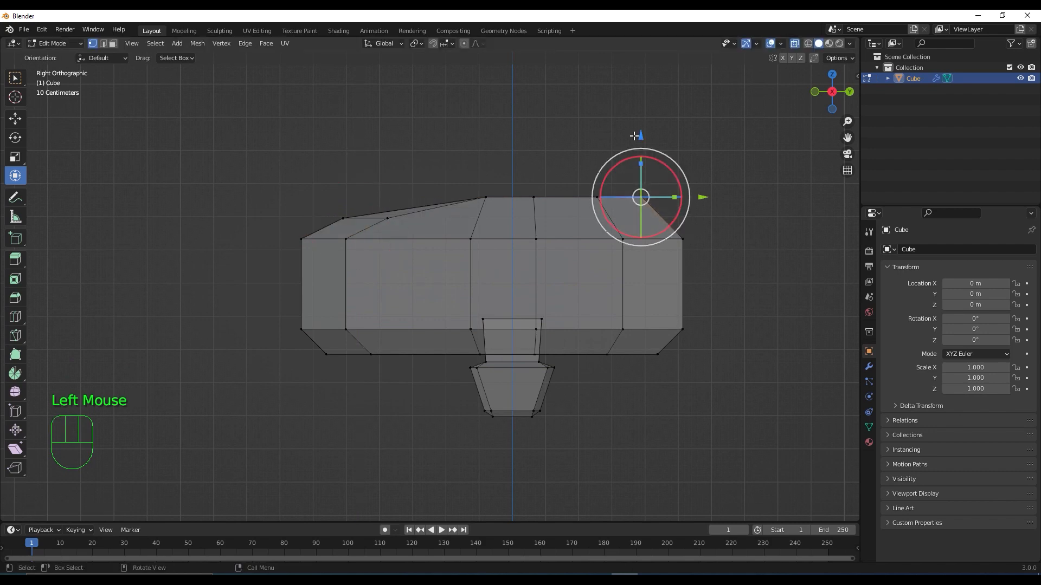
left_click_drag(640, 135, 645, 146)
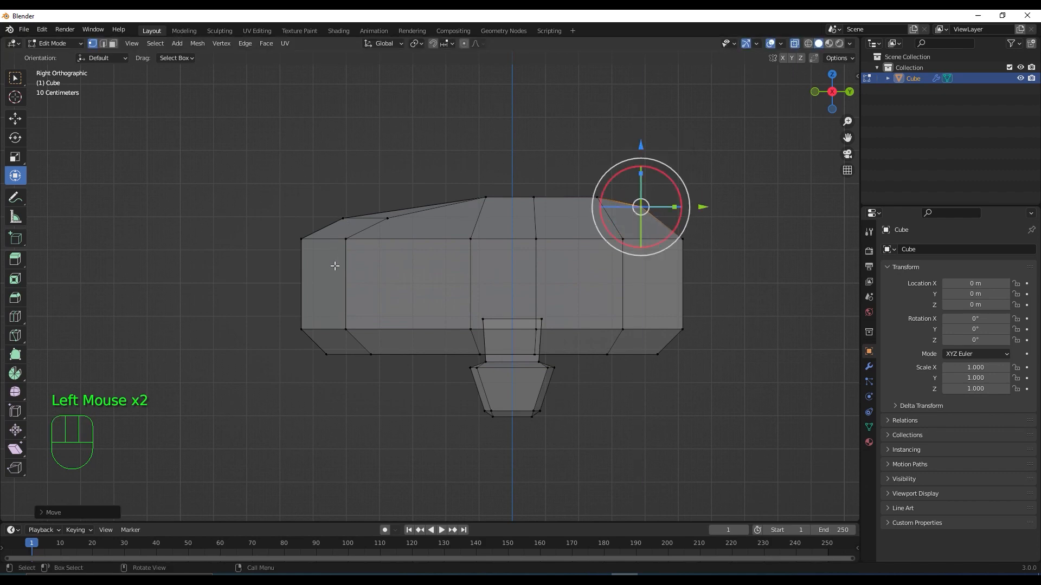
scroll(251, 282, "down", 1)
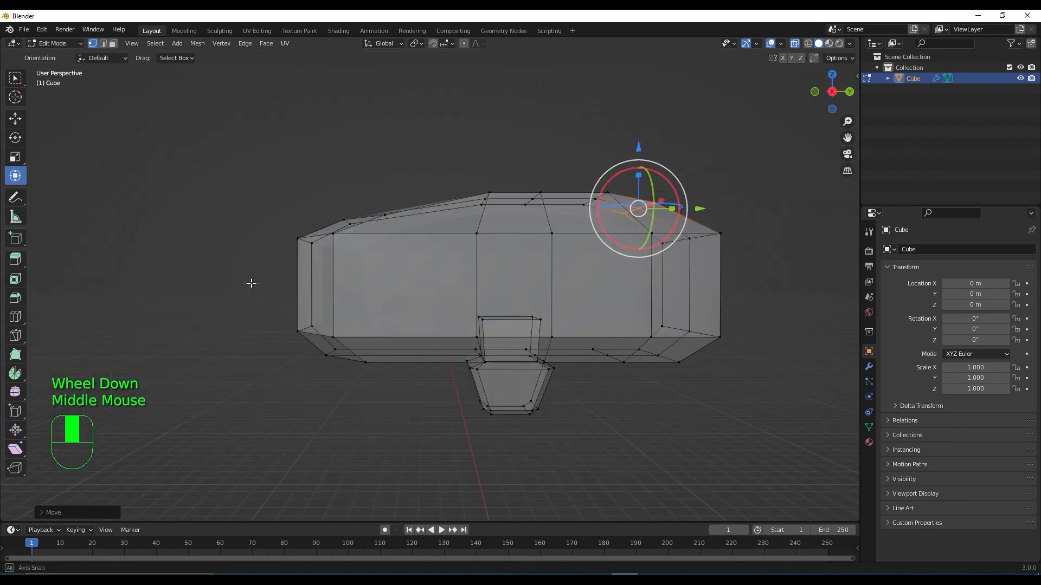
Step: Turn X-ray off, select the cross edge at the -Y end of the body's flat roof, and raise it slightly along Z
middle_click_drag(251, 283, 347, 317)
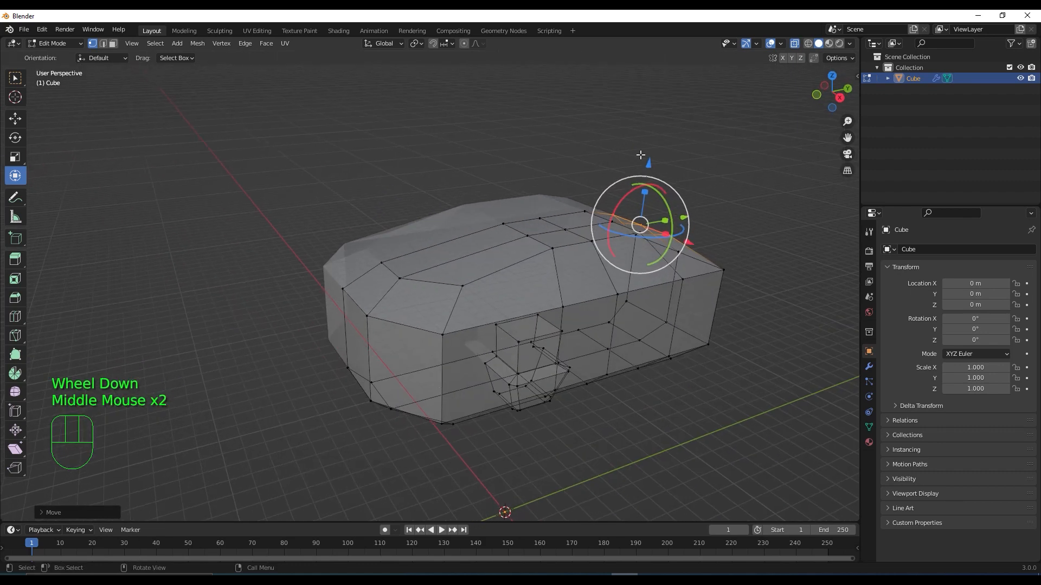
left_click(797, 44)
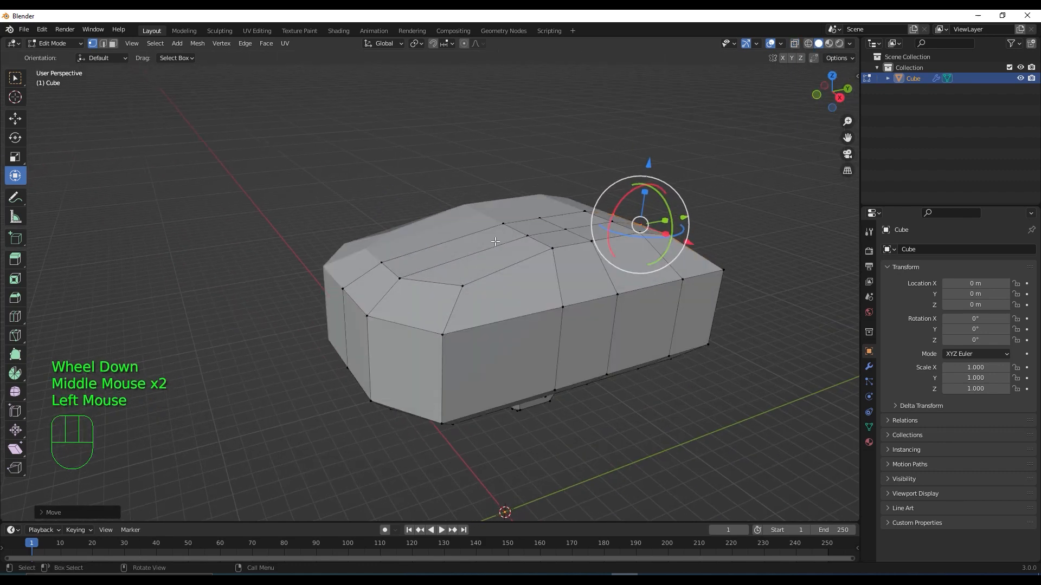
key("2")
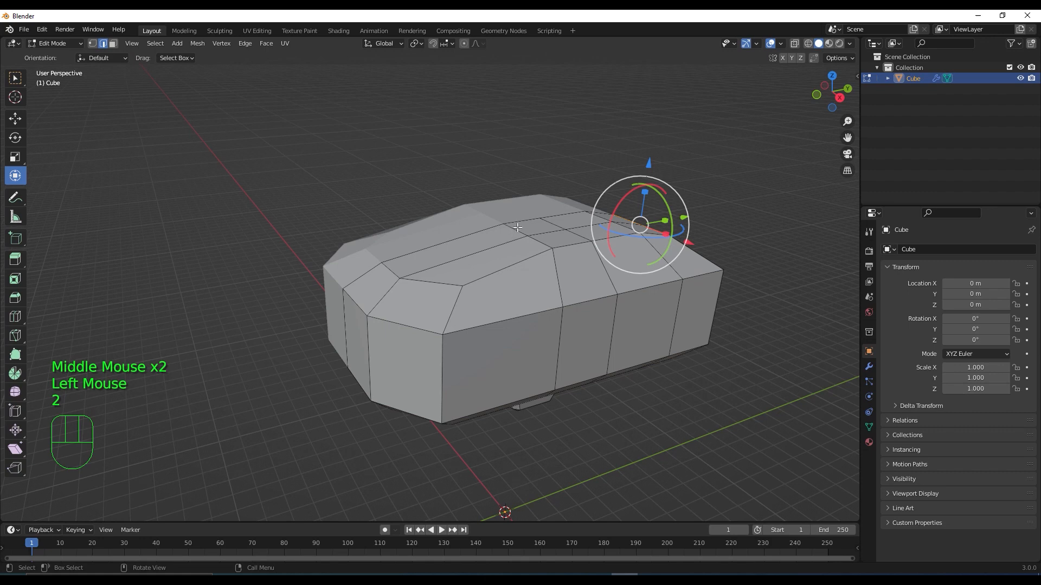
left_click(517, 228)
left_click_drag(518, 174, 519, 171)
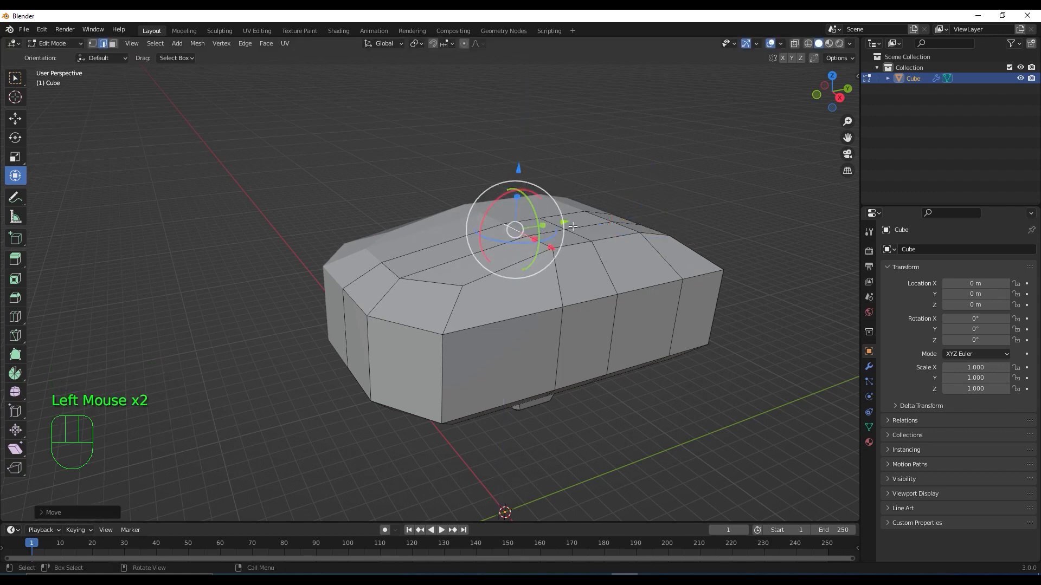
Step: Select the neighbouring cross edge toward +Y on the roof and raise it slightly along Z
middle_click_drag(610, 258, 538, 286)
scroll(546, 337, "up", 2)
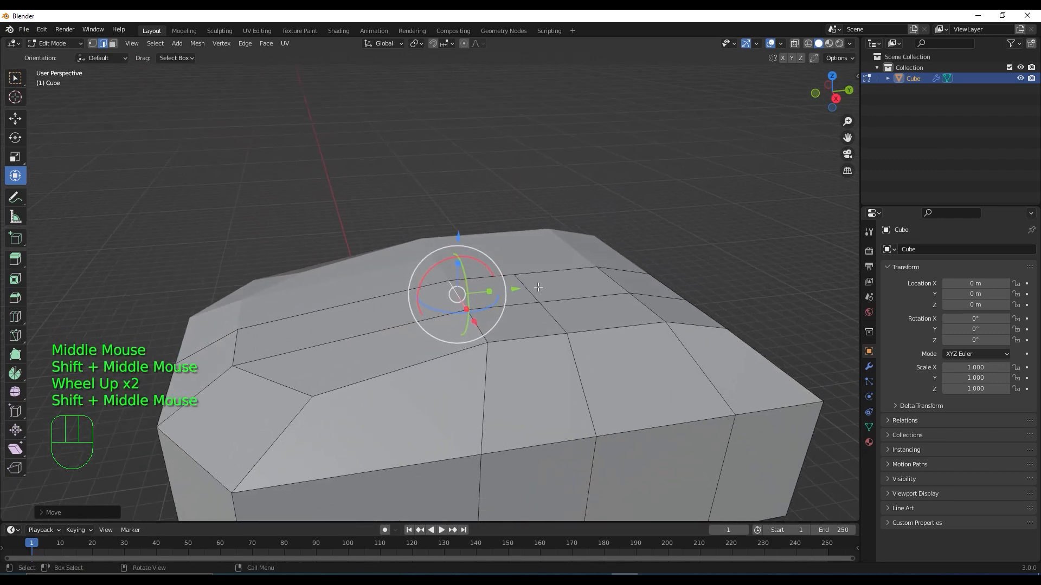
left_click(526, 293)
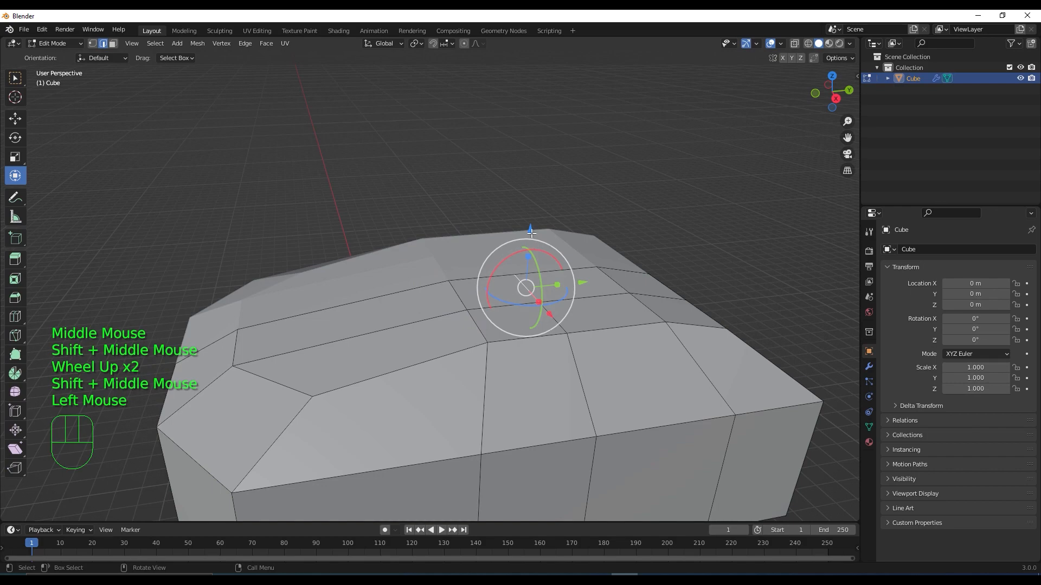
left_click_drag(531, 233, 531, 226)
Step: Select the edge loop running down the body's side at the -Y end of the flat roof and shift it slightly along -Y
scroll(529, 304, "down", 1)
middle_click_drag(529, 303, 535, 324)
left_click(448, 367)
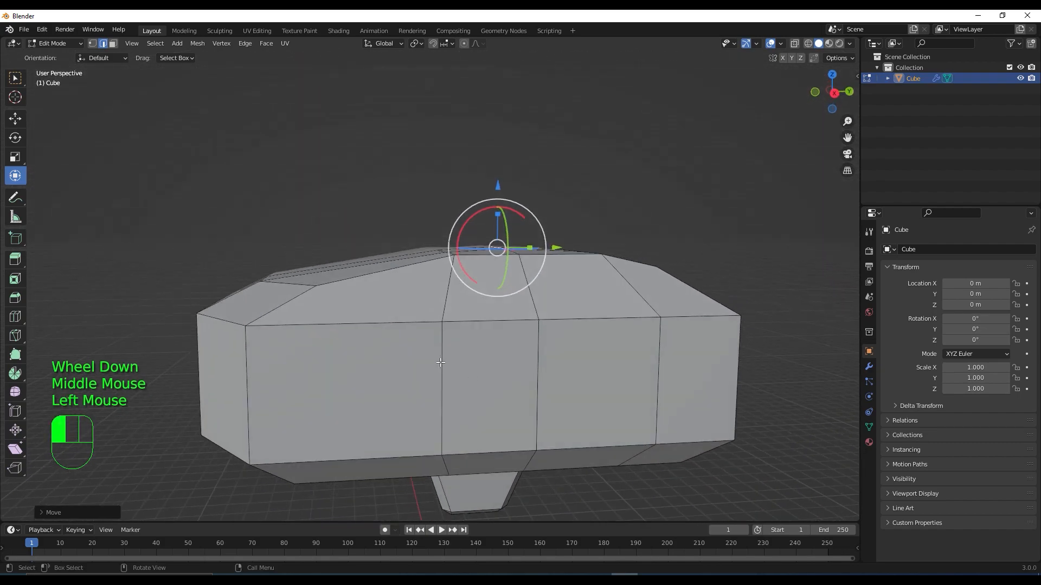
key("alt")
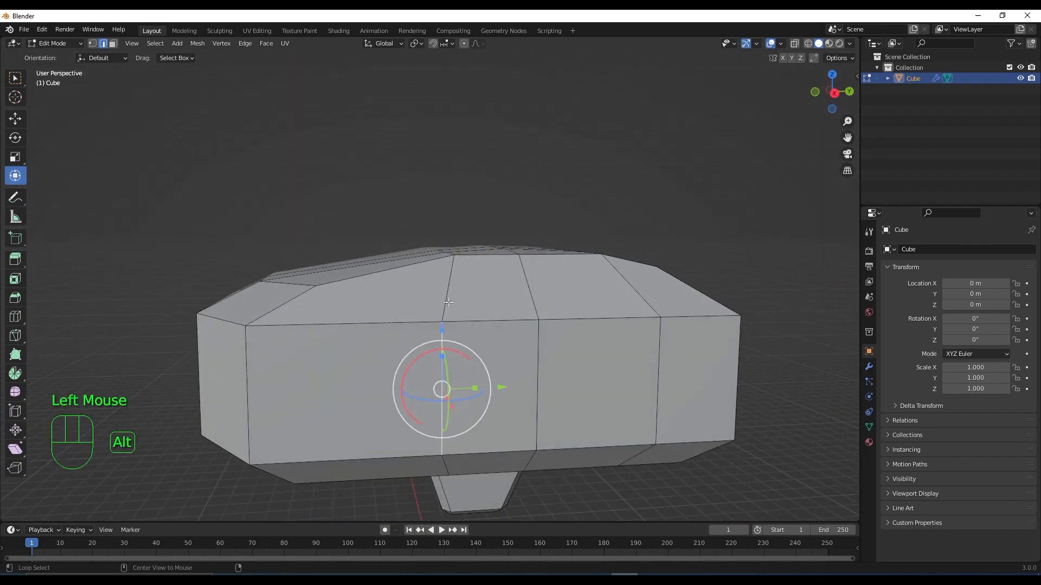
left_click(445, 303, "alt")
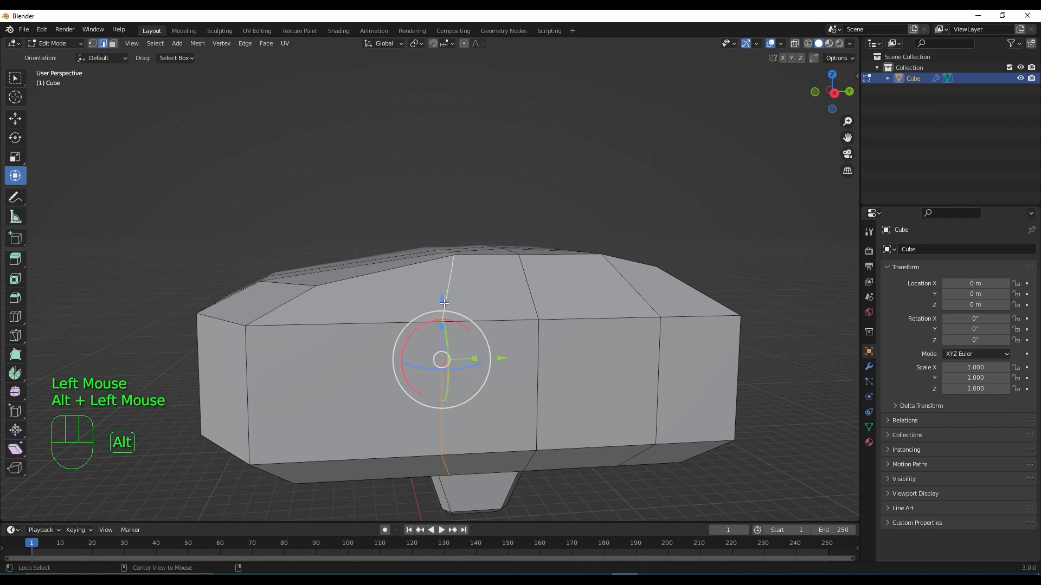
left_click_drag(504, 359, 492, 363)
Step: Inspect the body's -Y end and switch to face selection mode
scroll(493, 363, "down", 2)
middle_click_drag(492, 364, 542, 369)
scroll(535, 402, "up", 2)
left_click(449, 325)
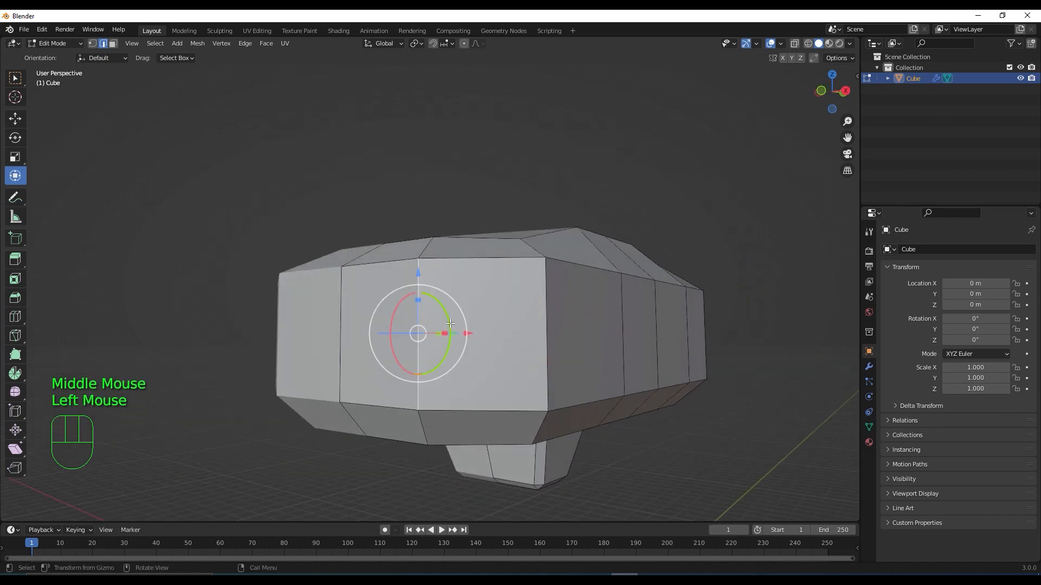
double_click(450, 324)
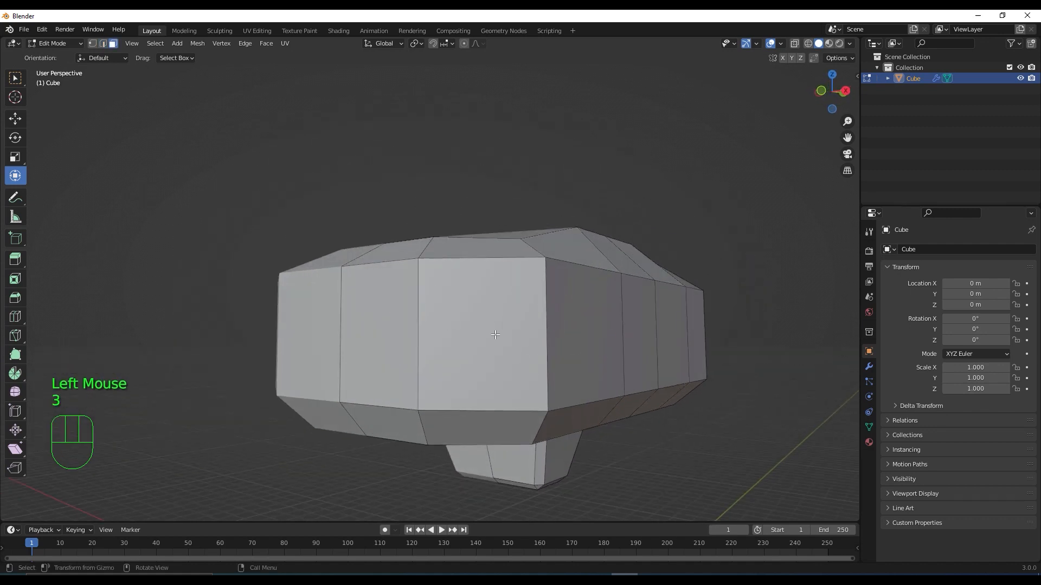
middle_click_drag(495, 335, 495, 382)
scroll(462, 381, "down", 2)
scroll(460, 378, "up", 2)
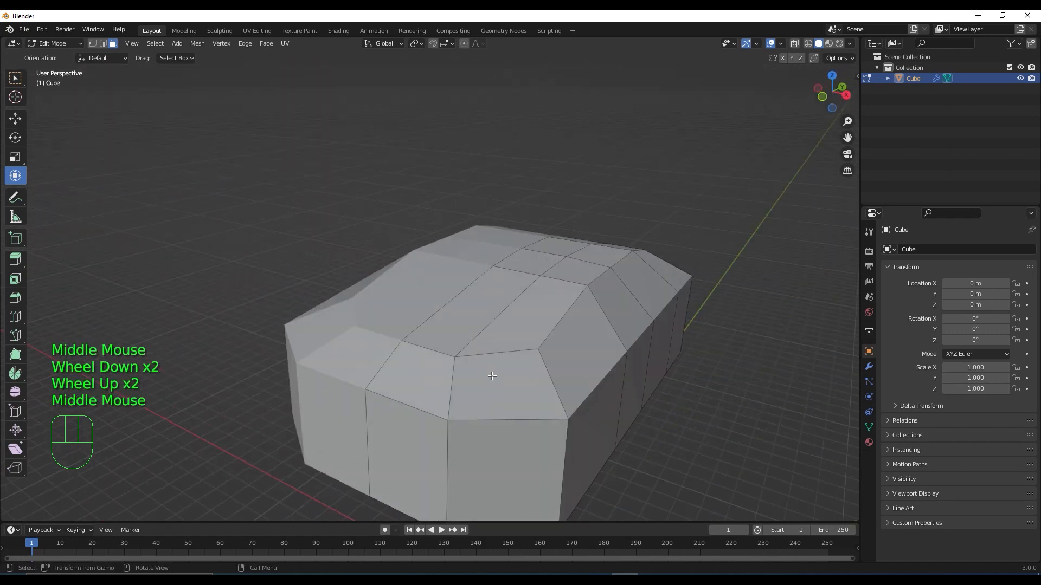
Step: Select the seven upper faces covering the -Y half of the roof and its slopes, and inset them by about 0.14 m
left_click(431, 376)
left_click(531, 384, "shift")
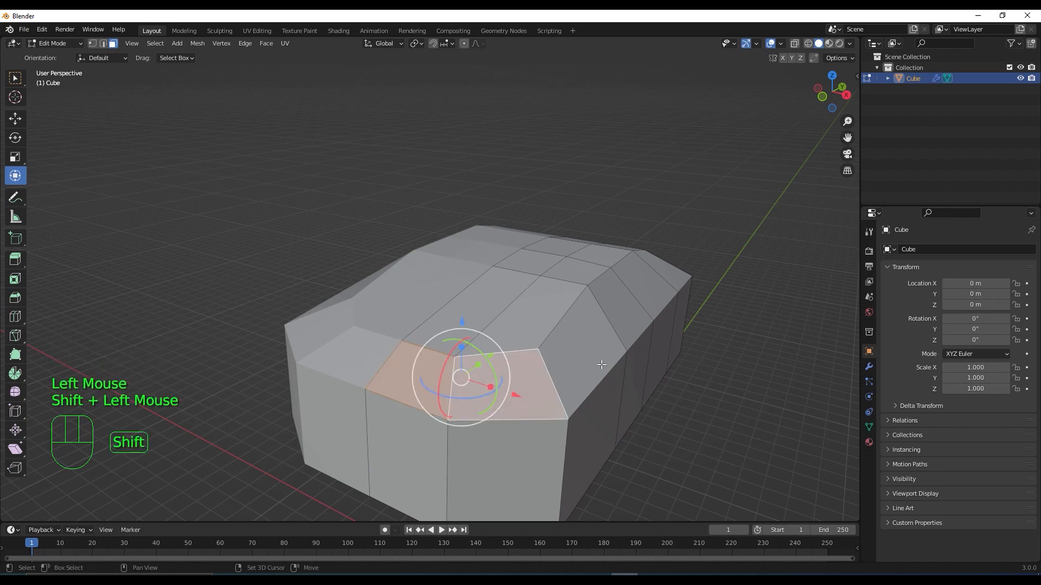
left_click(593, 337, "shift")
middle_click_drag(596, 343, 466, 377)
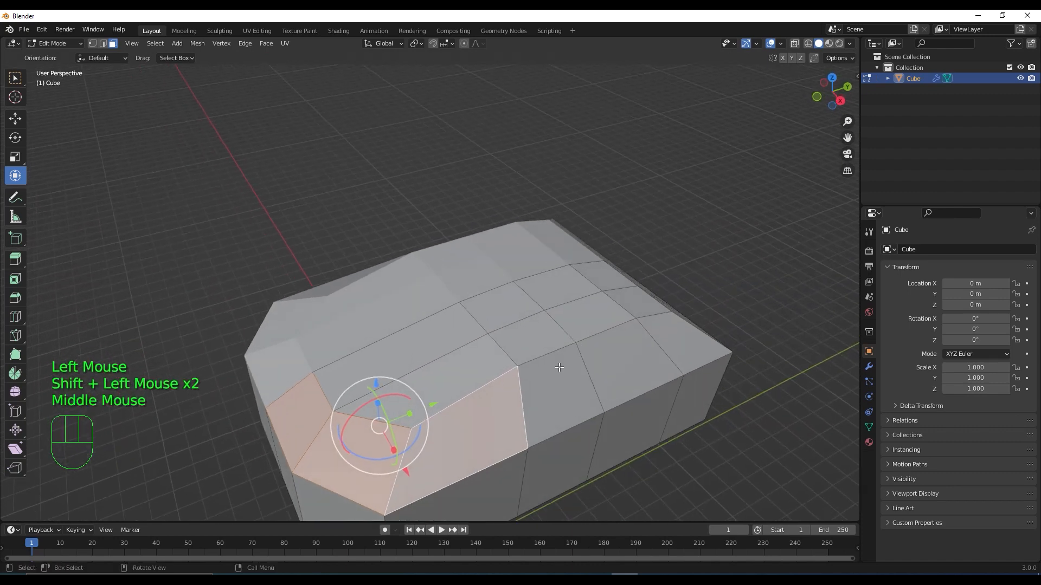
left_click(458, 377, "shift")
left_click(435, 345, "shift")
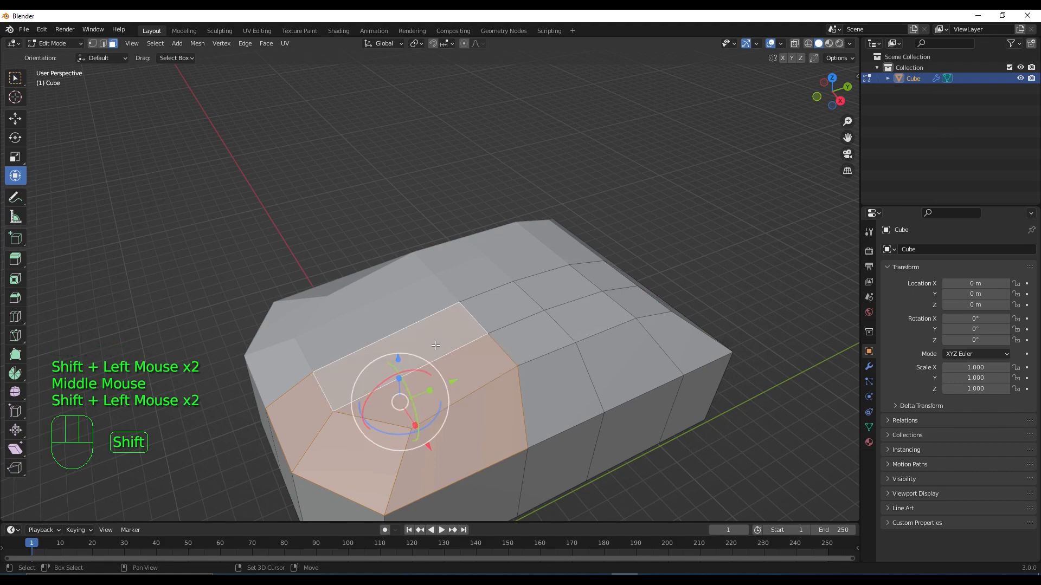
left_click(540, 339, "shift")
left_click(552, 381, "shift")
middle_click_drag(553, 380, 582, 326)
key("i")
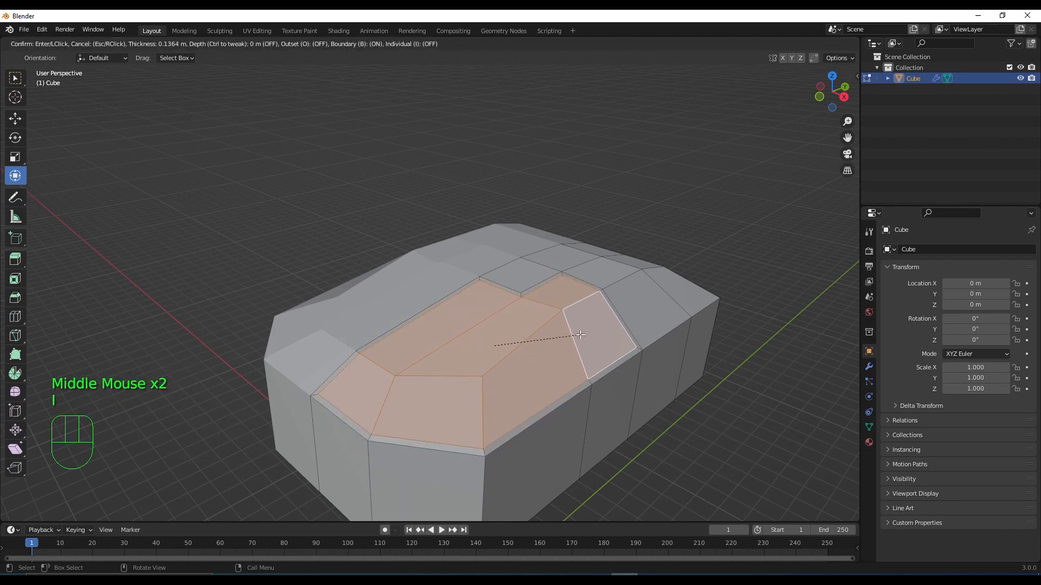
left_click(490, 345)
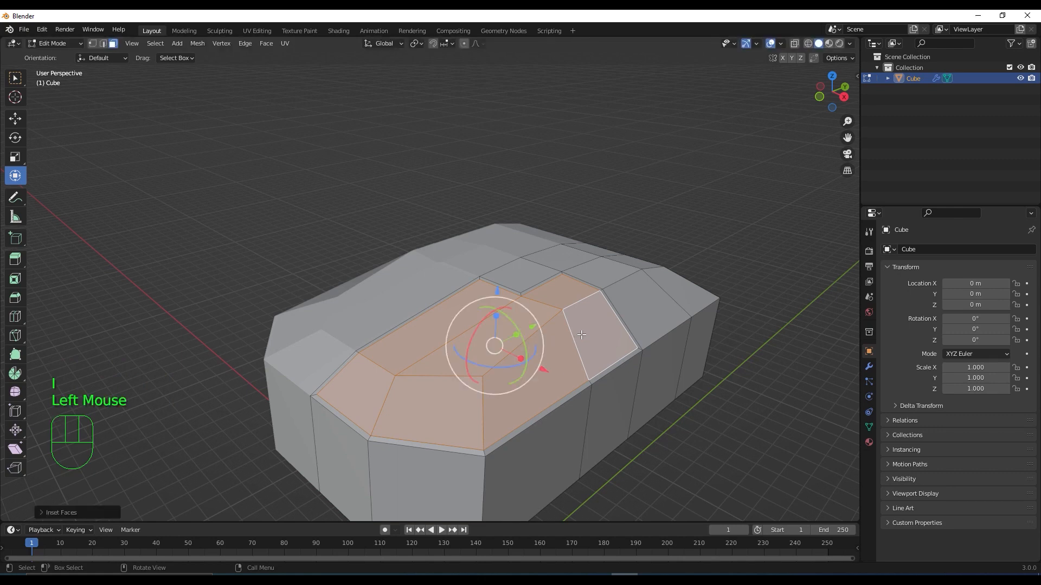
Step: Extrude the inset roof faces outward by about 0.19 m to form a raised panel
mouse_move(490, 345)
middle_mouse_down()
mouse_move(488, 329)
mouse_move(497, 335)
middle_mouse_up()
key("e")
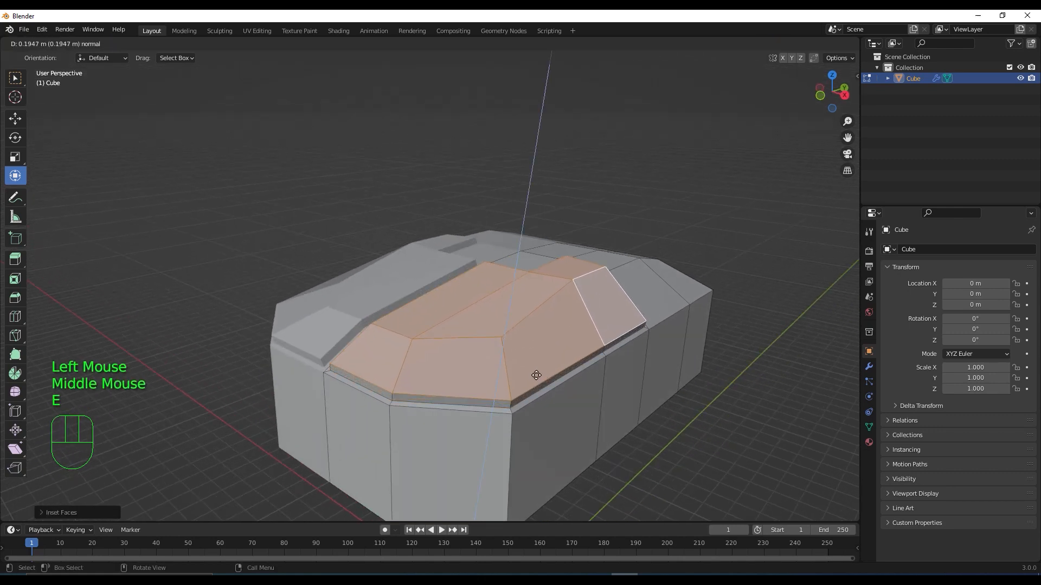
left_click(536, 375)
scroll(542, 369, "down", 2)
mouse_move(542, 368)
middle_mouse_down()
mouse_move(406, 455)
mouse_move(458, 452)
mouse_move(532, 348)
mouse_move(553, 351)
middle_mouse_up()
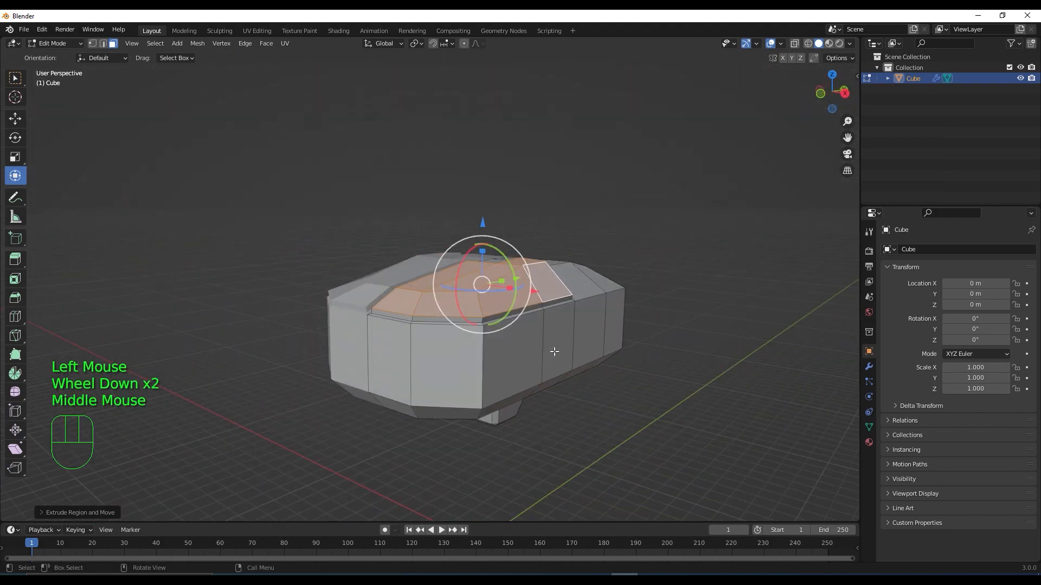
Step: Subdivide the selected faces of the raised roof panel once
scroll(553, 351, "up", 1)
middle_click_drag(581, 312, 548, 349)
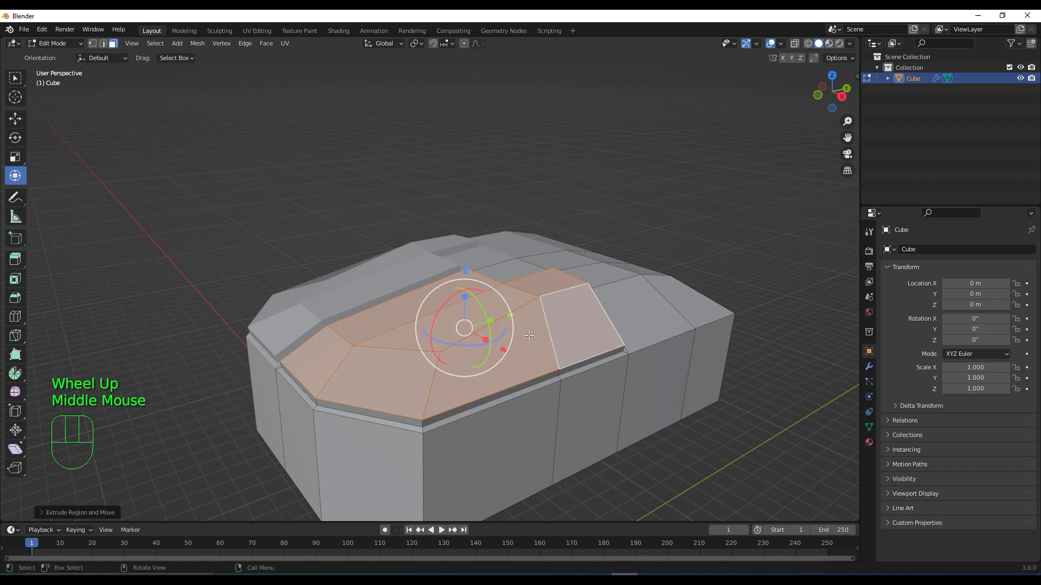
right_click(528, 336)
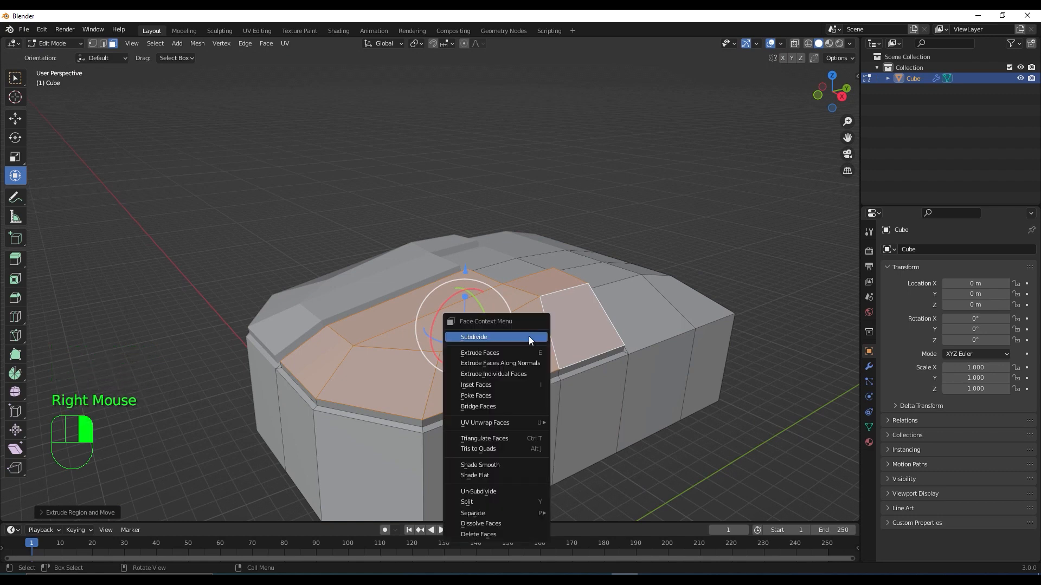
left_click(529, 336)
middle_click_drag(528, 336, 526, 373)
scroll(550, 376, "up", 1)
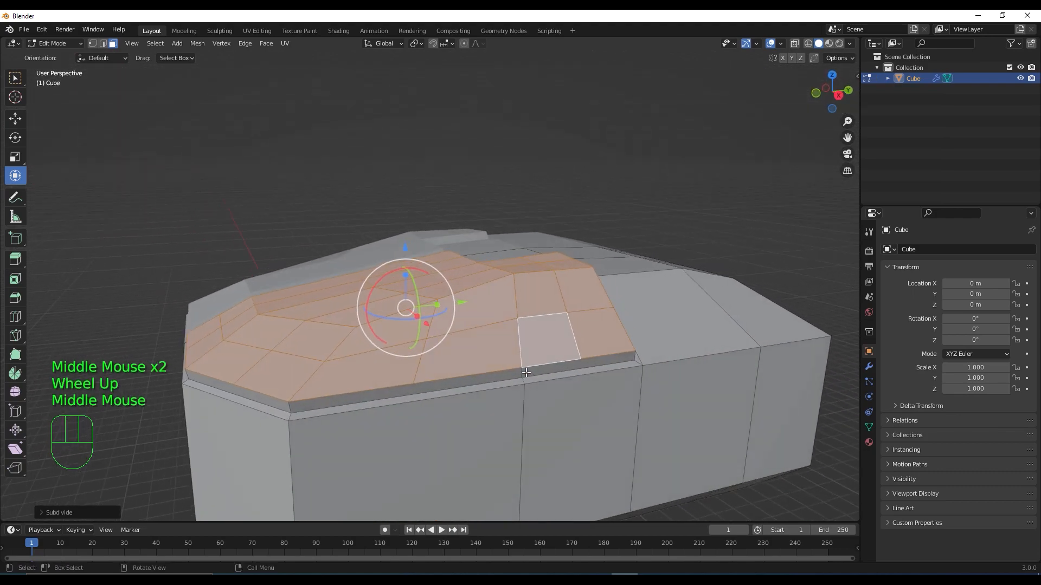
Step: In the right view with X-ray on, select the panel vertices at the slope break near the -Y end and lower them slightly along Z
key("KP_3")
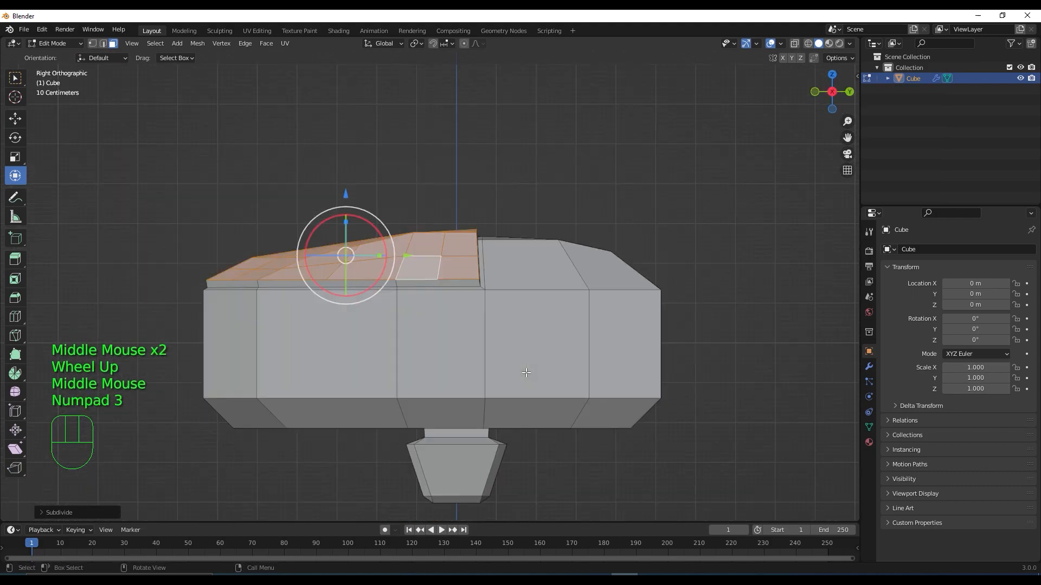
left_click(794, 43)
scroll(252, 216, "up", 2)
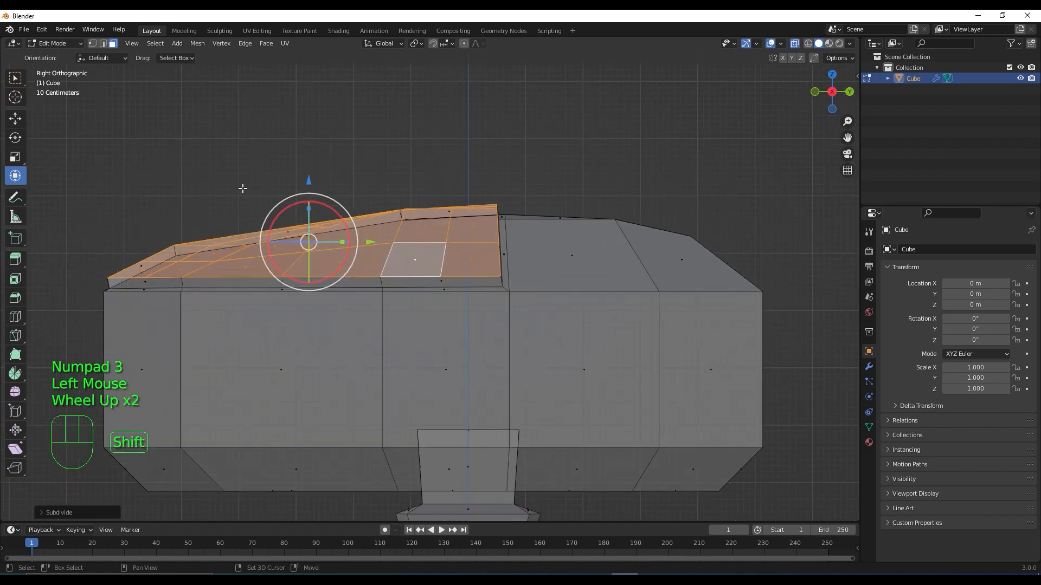
middle_click_drag(244, 189, 339, 216, "shift")
key("1")
left_click(295, 222)
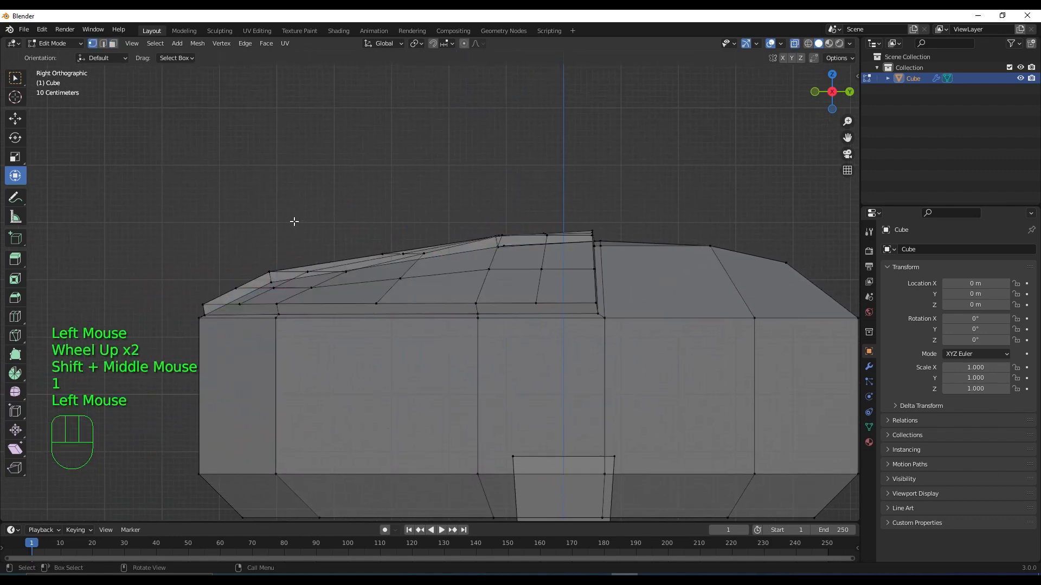
left_click(256, 264)
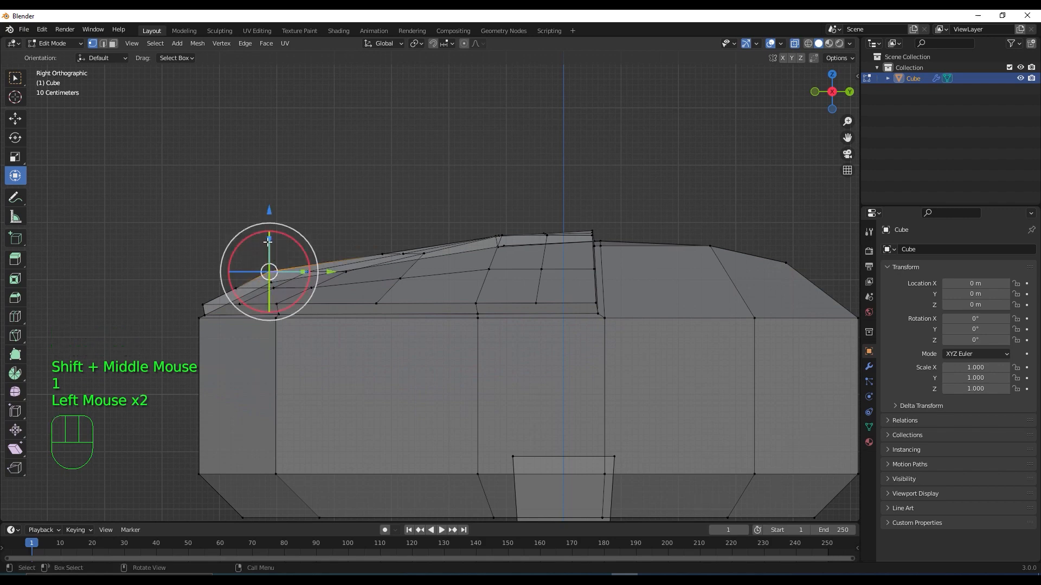
left_click(268, 211)
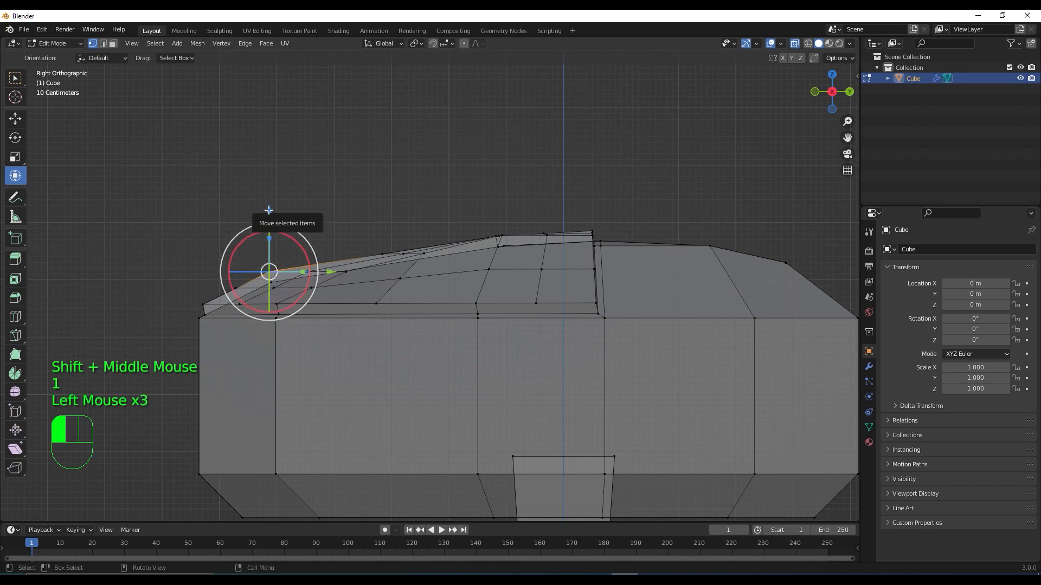
left_click(17, 120)
left_click_drag(273, 224, 271, 233)
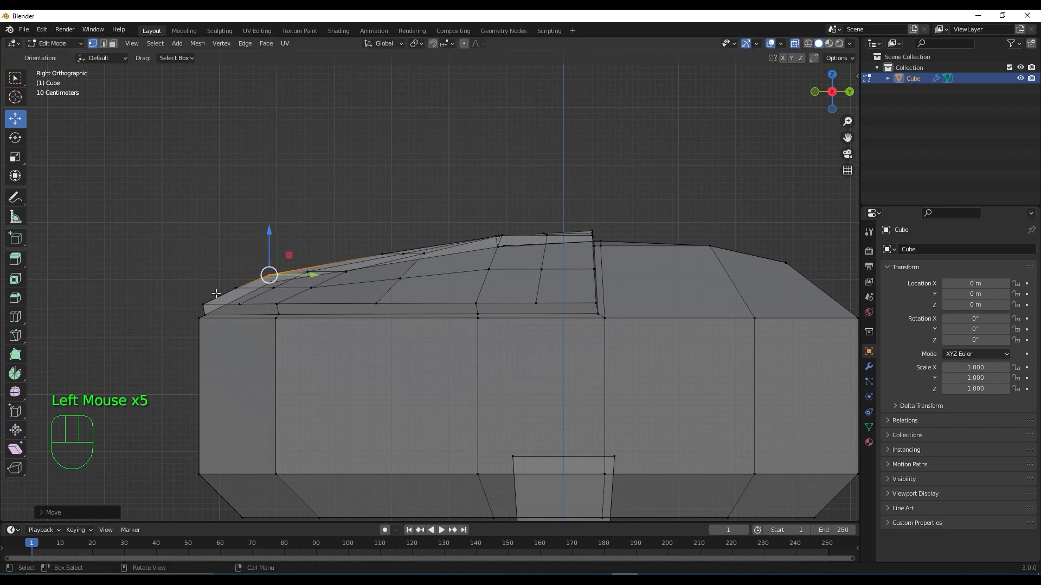
Step: Turn X-ray off, clear the selection, and examine the body and its raised roof panel from several sides
scroll(239, 254, "down", 2)
middle_click_drag(260, 221, 371, 251)
scroll(419, 280, "down", 1)
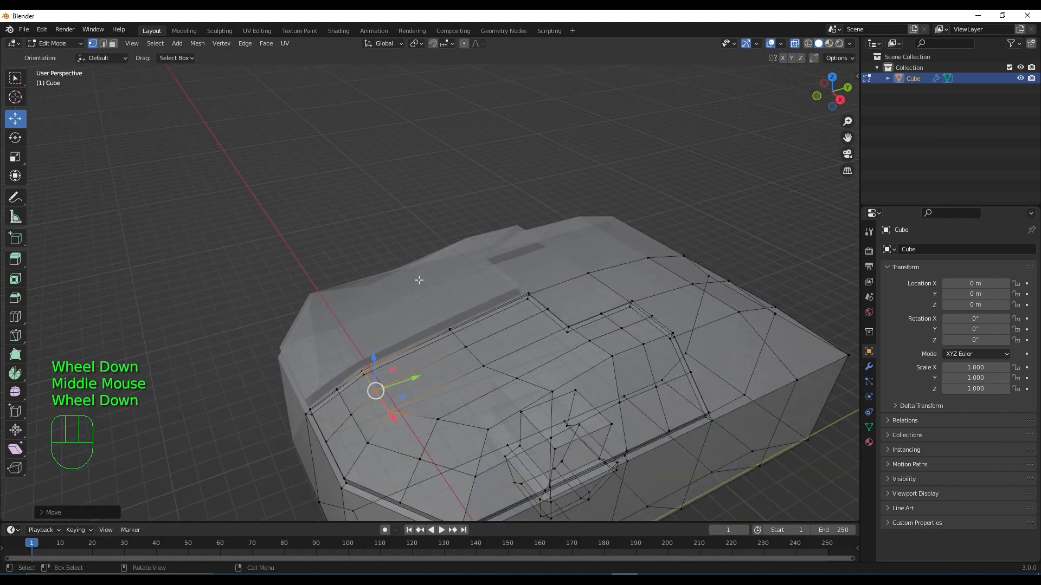
left_click(795, 43)
scroll(623, 341, "down", 1)
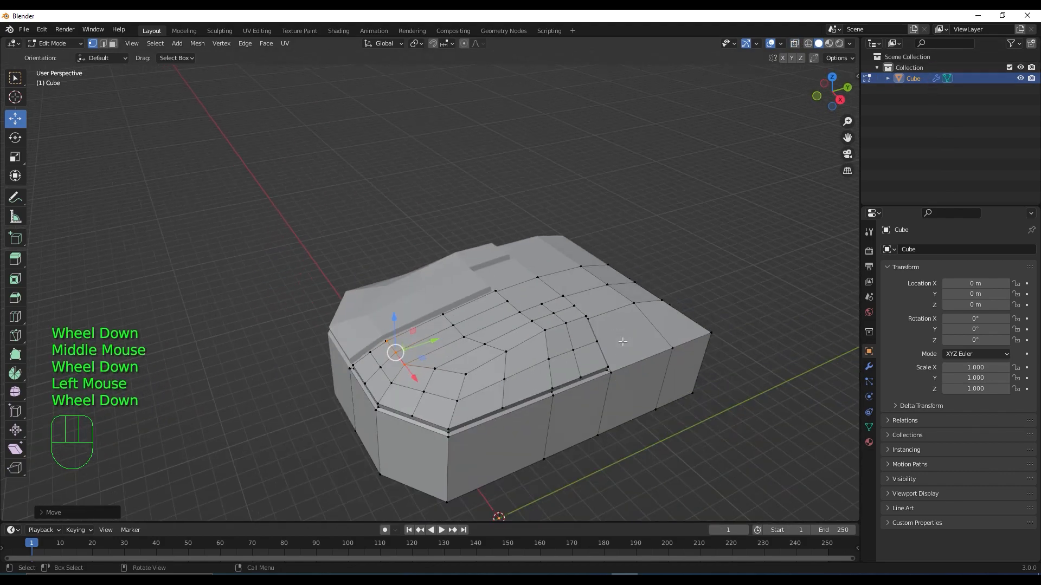
middle_click_drag(623, 360, 512, 359)
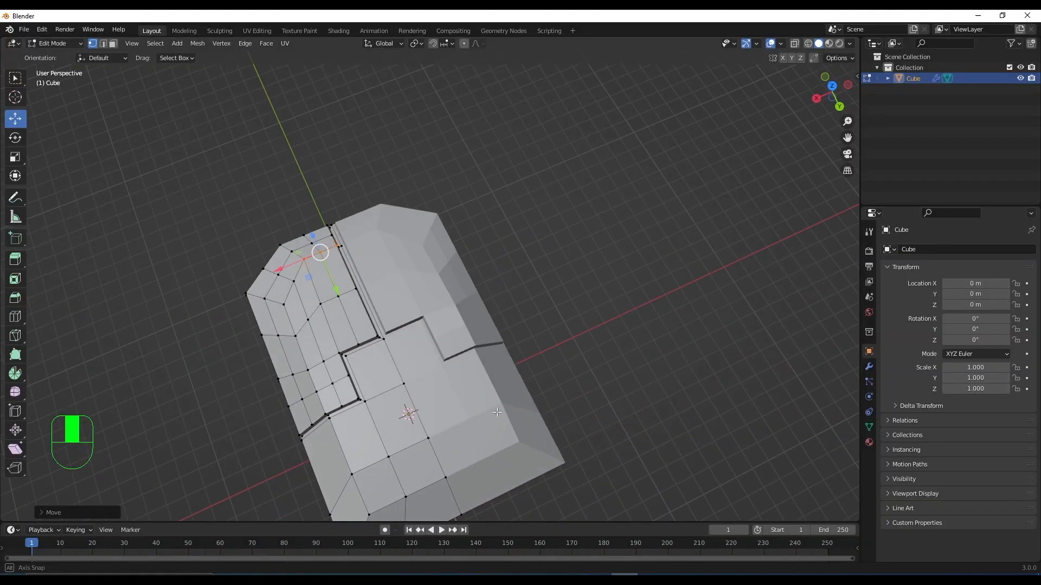
middle_click_drag(497, 413, 626, 326)
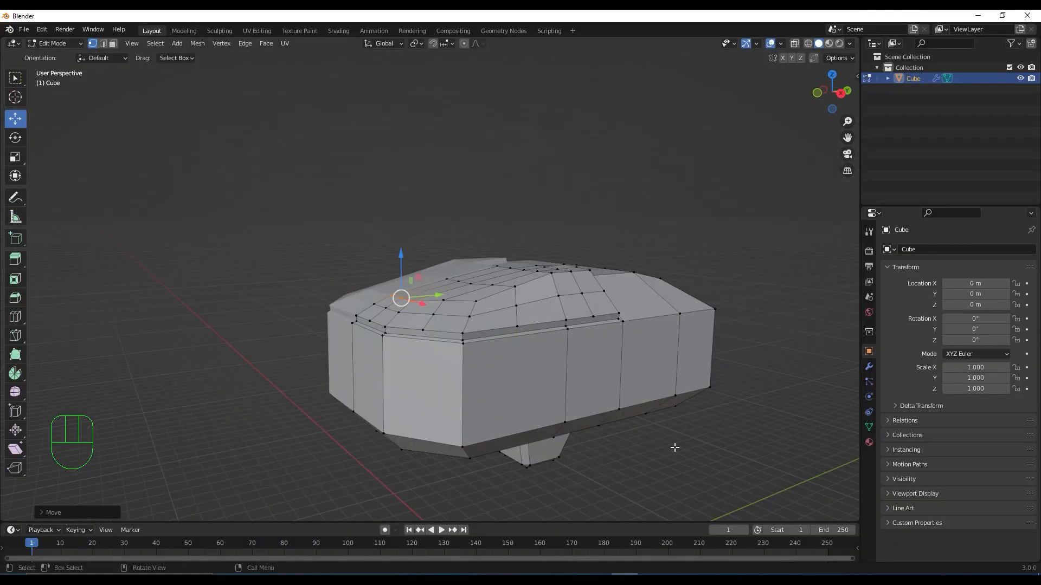
left_click(616, 436)
scroll(672, 347, "up", 2)
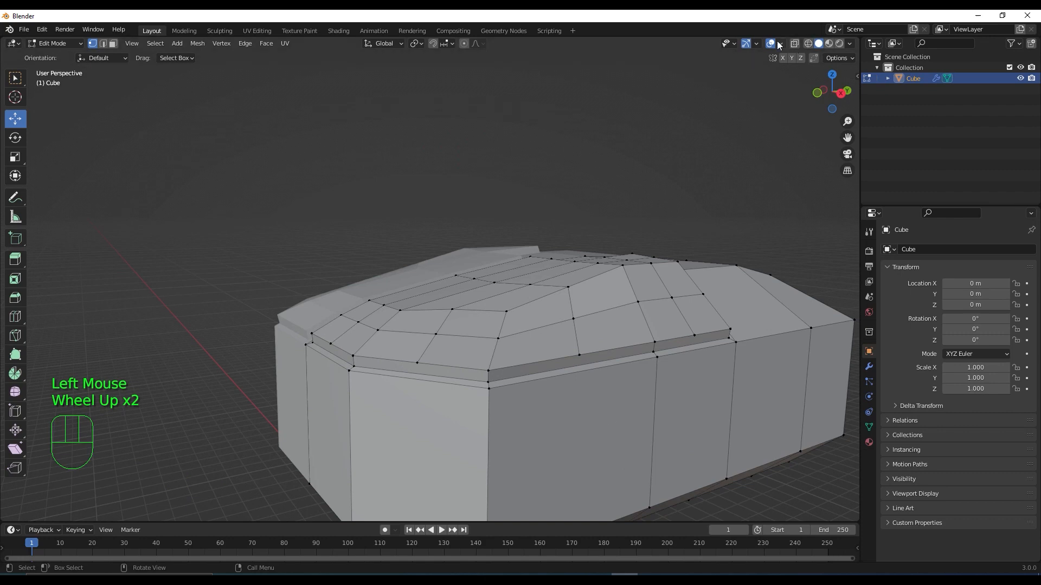
left_click(794, 43)
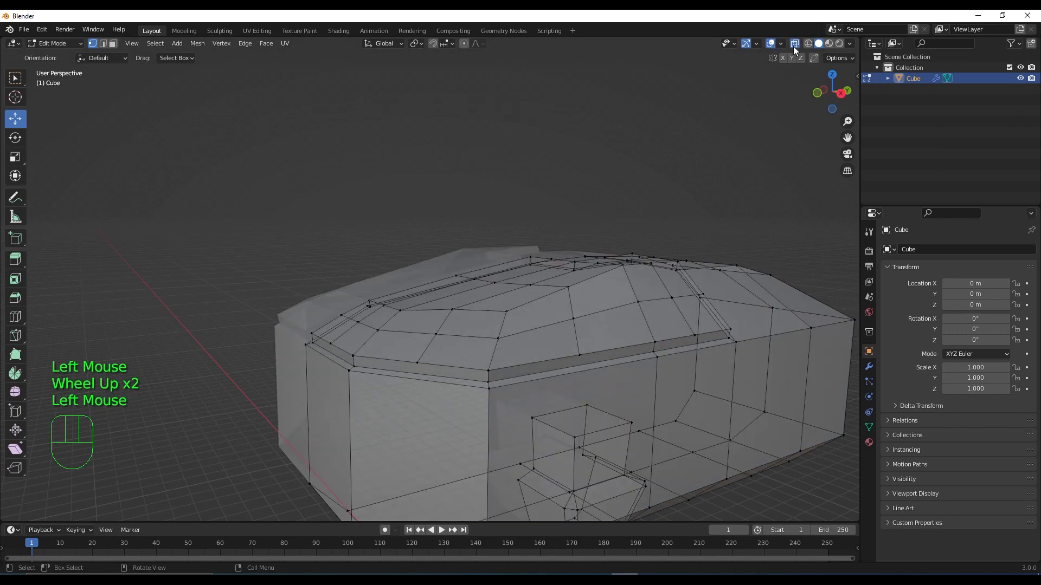
left_click(794, 45)
scroll(601, 331, "down", 1)
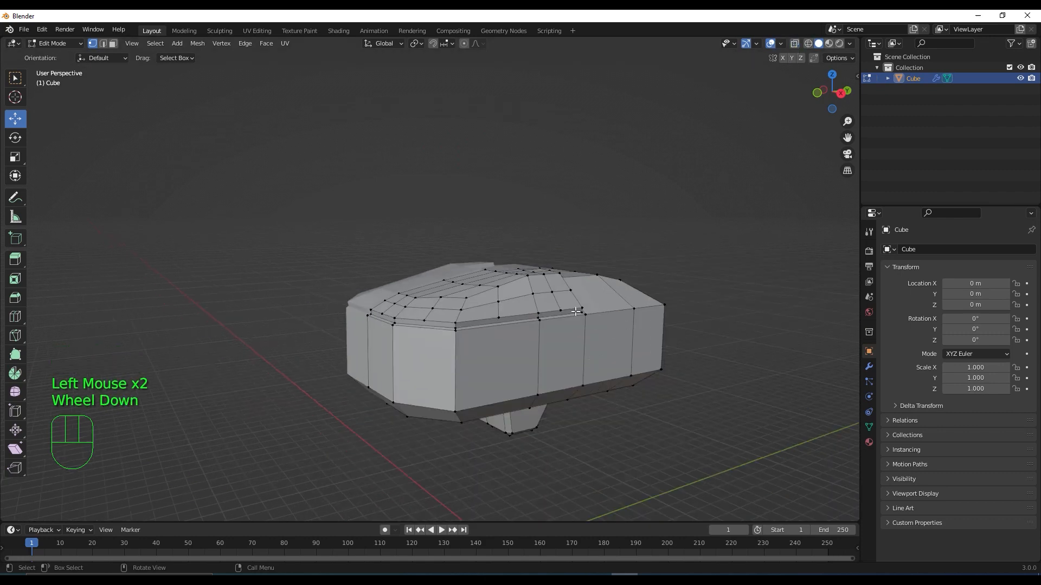
Step: Select the angled corner face at the -Y end of the body's side wall and subdivide it once
key("3")
left_click(439, 358)
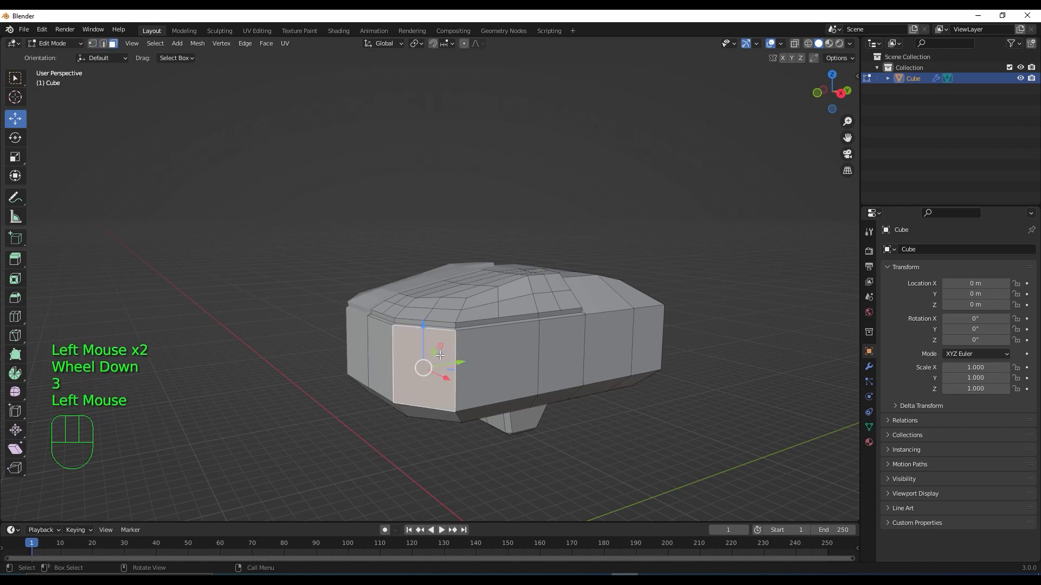
middle_click_drag(439, 358, 524, 368)
scroll(573, 374, "up", 1)
scroll(414, 276, "up", 2)
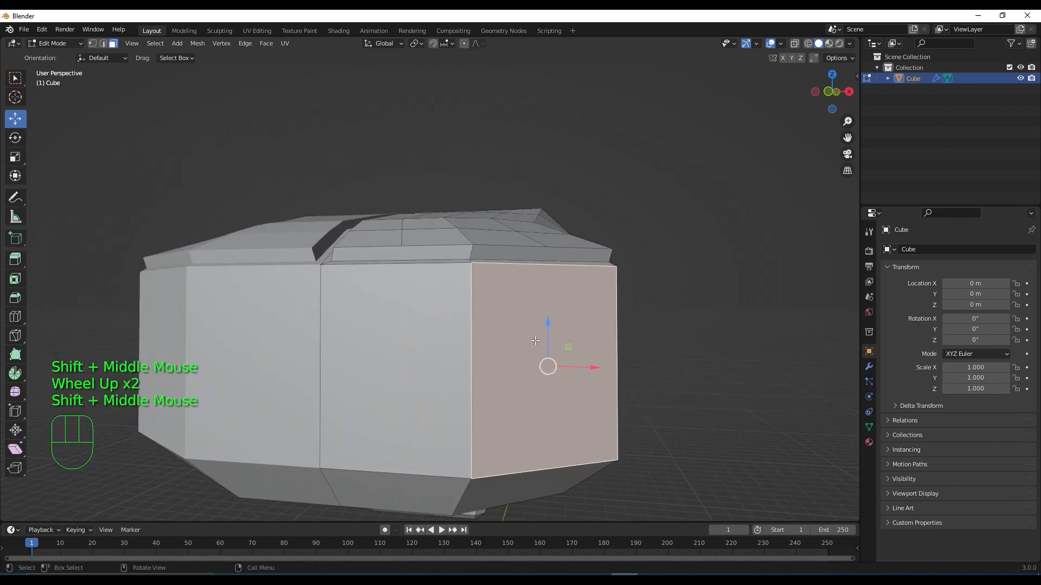
right_click(535, 314)
left_click(535, 314)
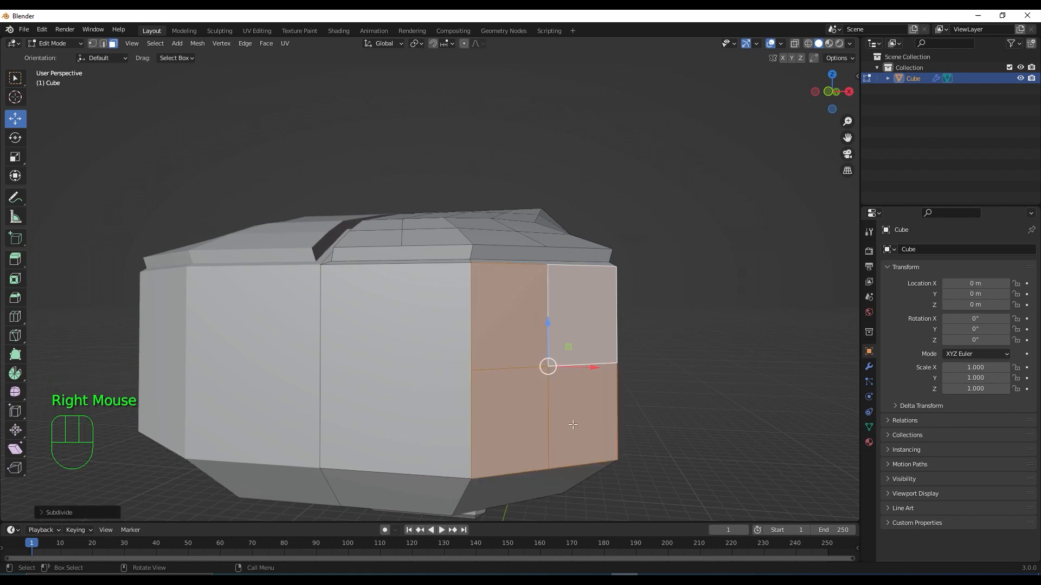
Step: Inset the two upper faces of the subdivided corner by about 0.28 m and extrude them inward by about 0.38 m
middle_click_drag(573, 425, 553, 423)
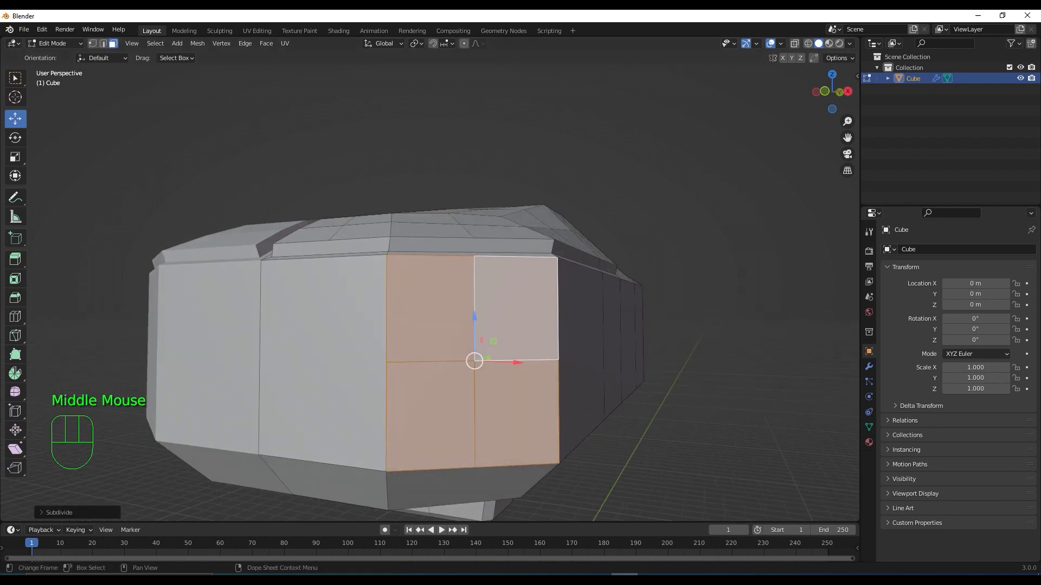
left_click(441, 332)
key("shift")
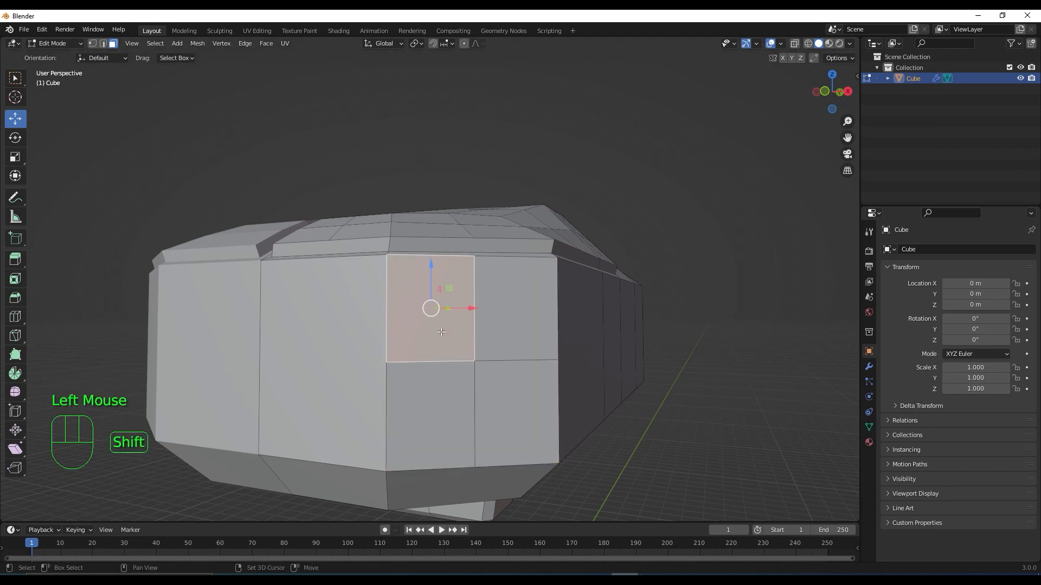
left_click(510, 334, "shift")
key("i")
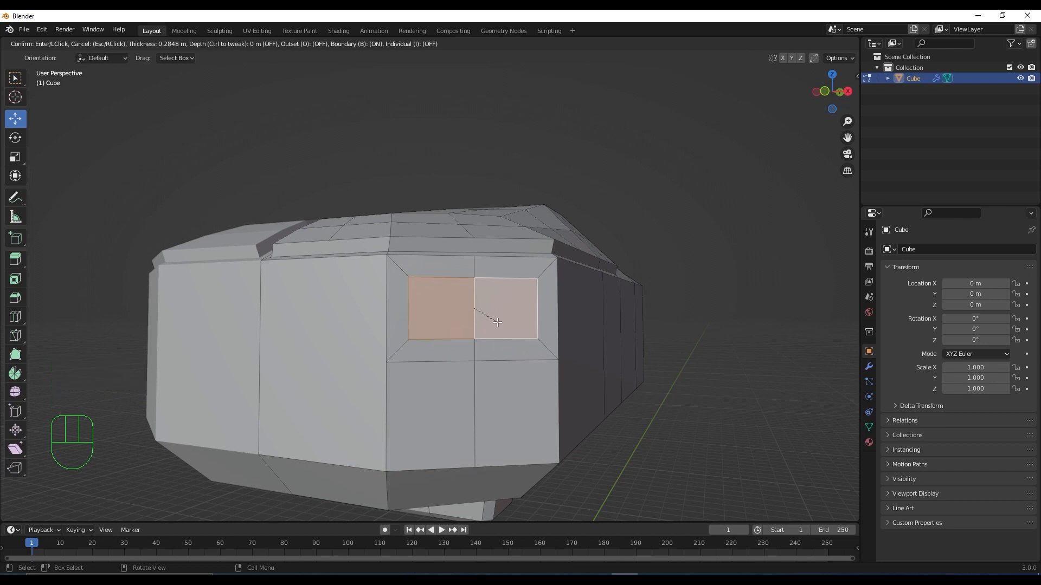
left_click(497, 322)
middle_click_drag(497, 322, 574, 392)
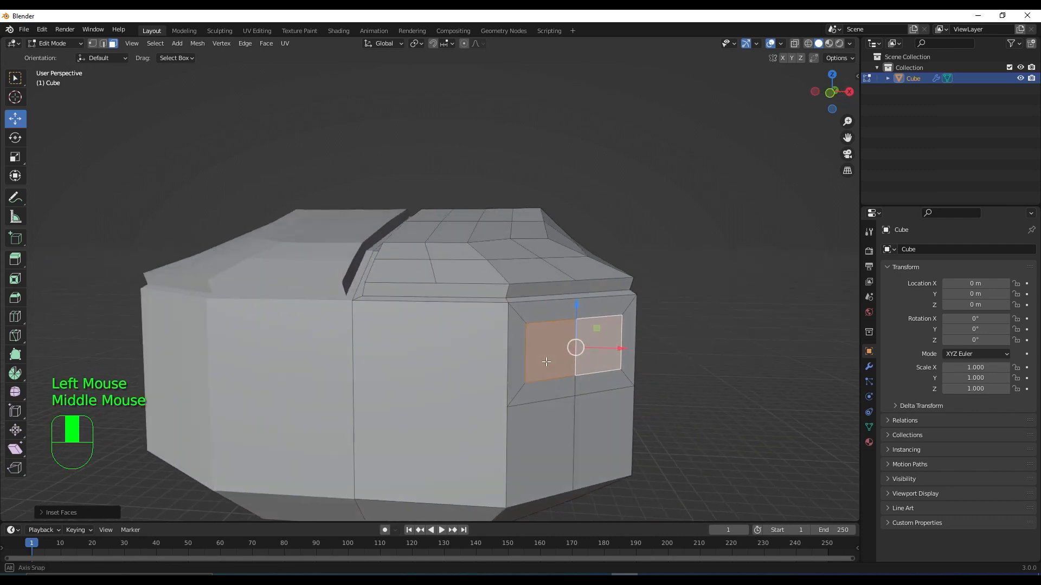
key("e")
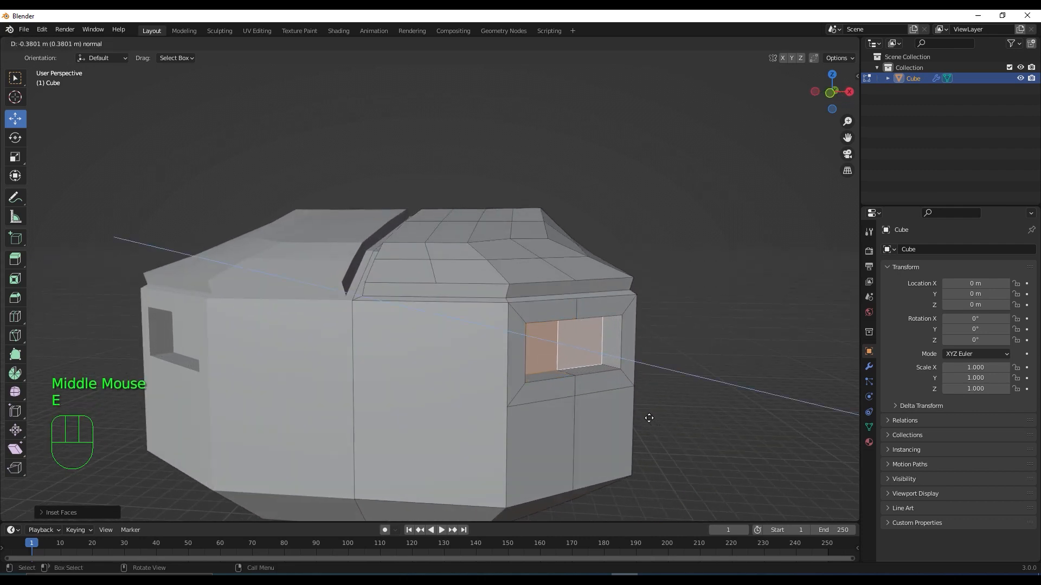
left_click(649, 419)
Step: Inset the two lower faces of the subdivided corner by about 0.24 m and extrude them inward into a second recess
middle_click_drag(647, 418, 586, 402)
left_click(558, 391)
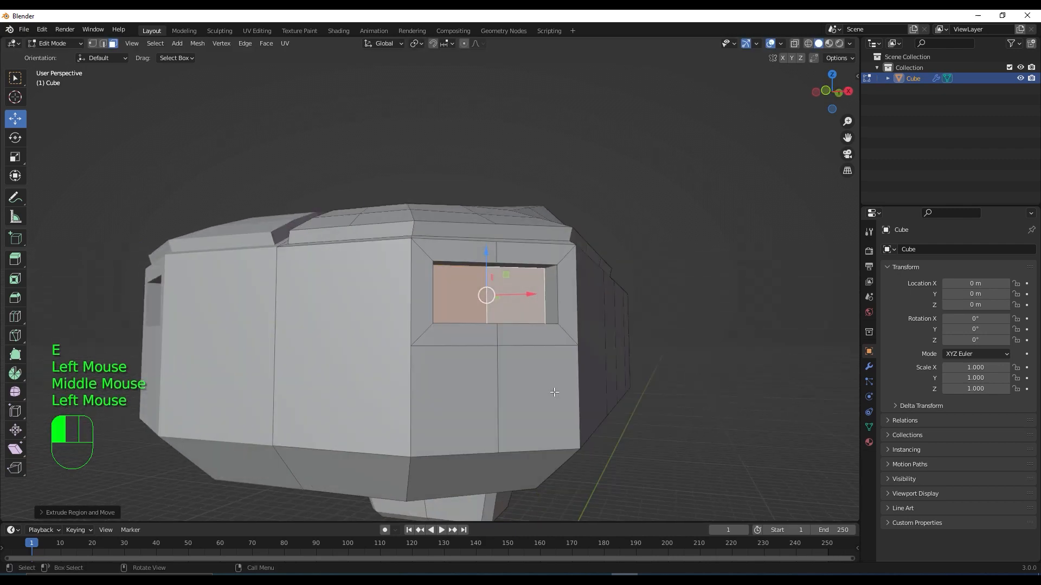
left_click(460, 406, "shift")
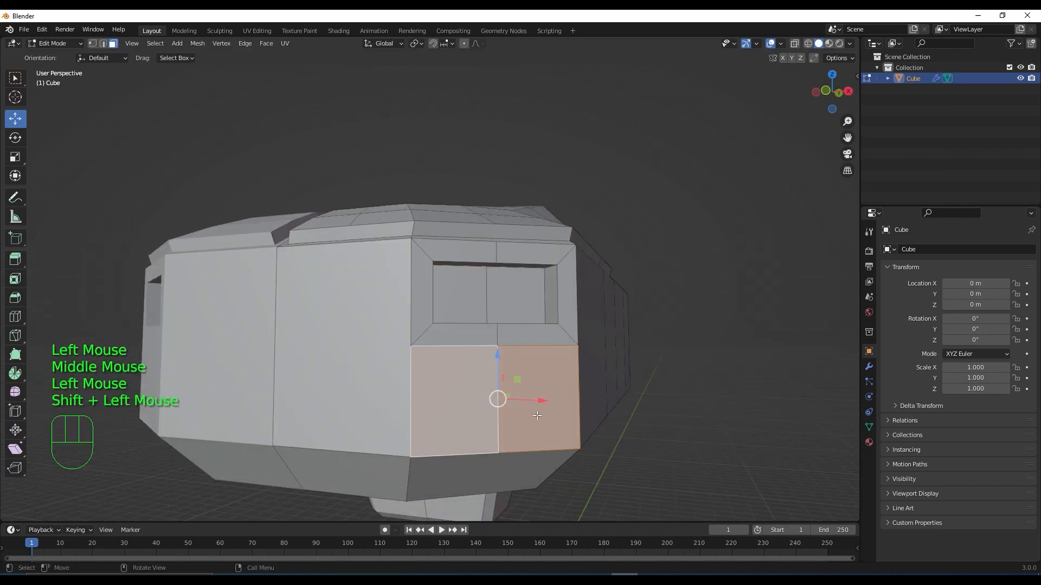
key("i")
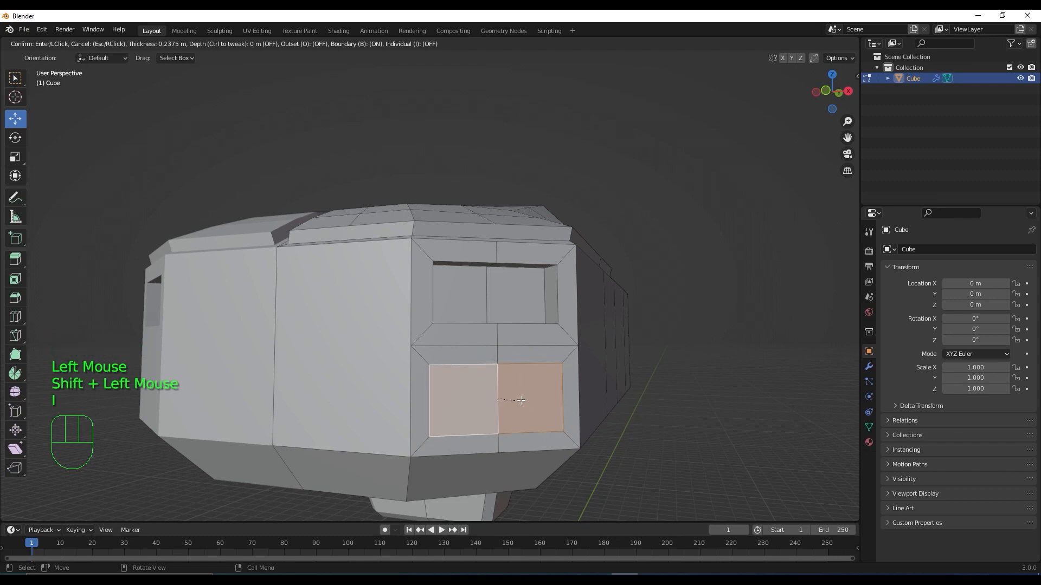
left_click(521, 401)
middle_click_drag(521, 401, 576, 420)
key("e")
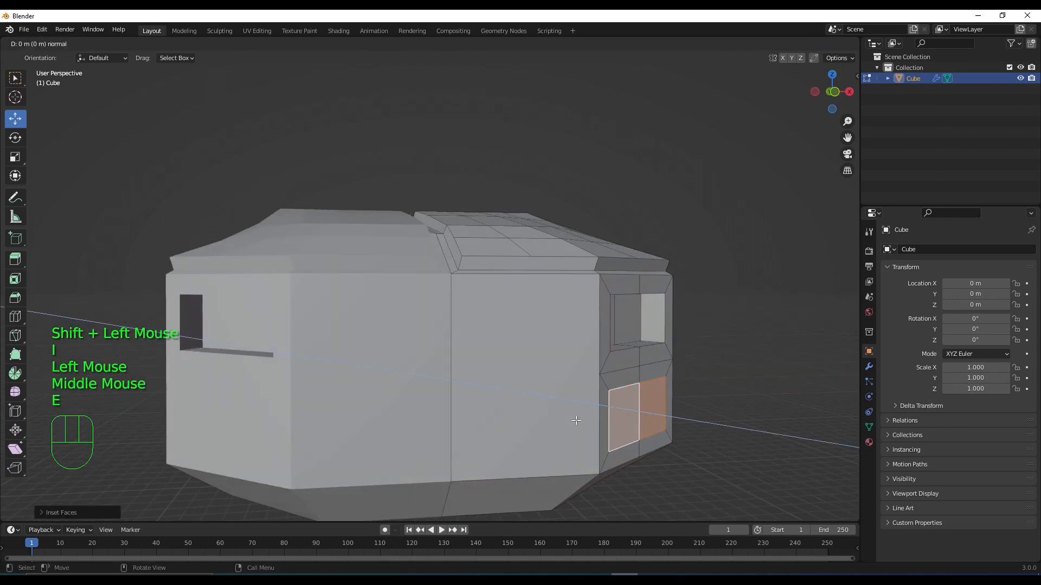
left_click(596, 406)
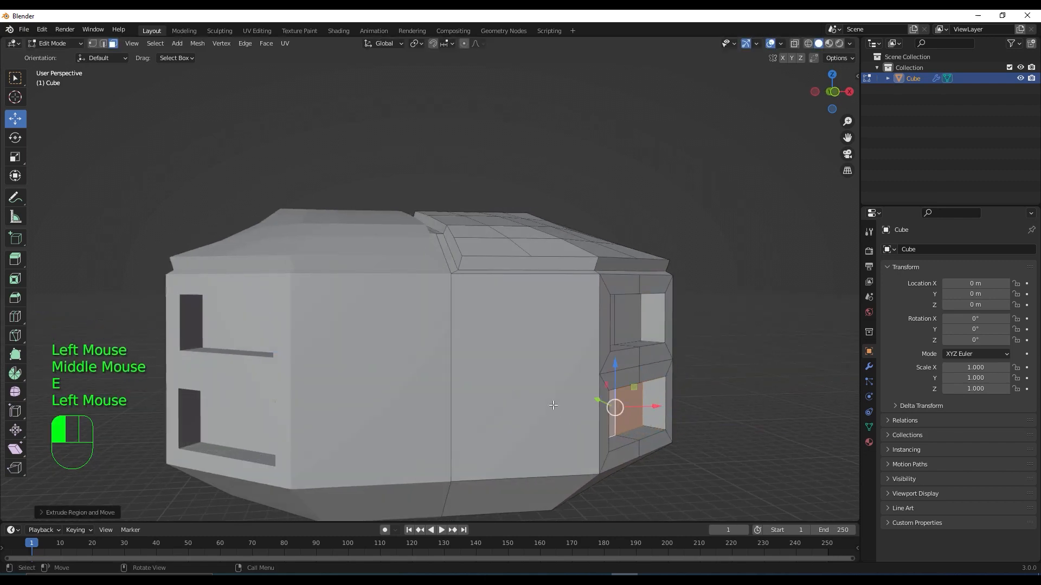
scroll(653, 431, "down", 2)
middle_click_drag(653, 431, 639, 374)
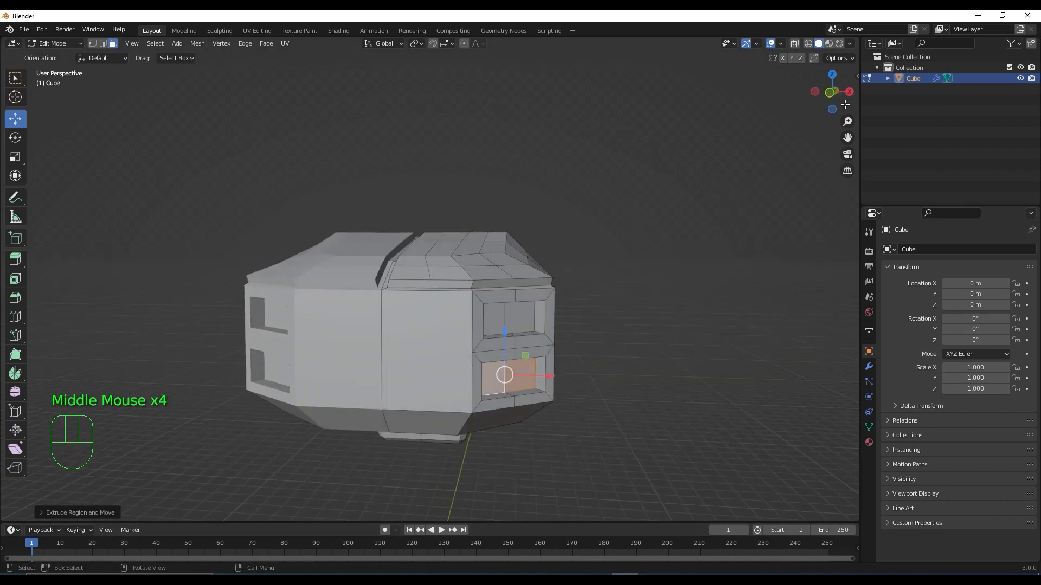
Step: In the right view with X-ray on, raise the outermost underside vertices at the -Y and +Y ends slightly along Z
left_click(795, 43)
middle_click_drag(668, 309, 674, 297)
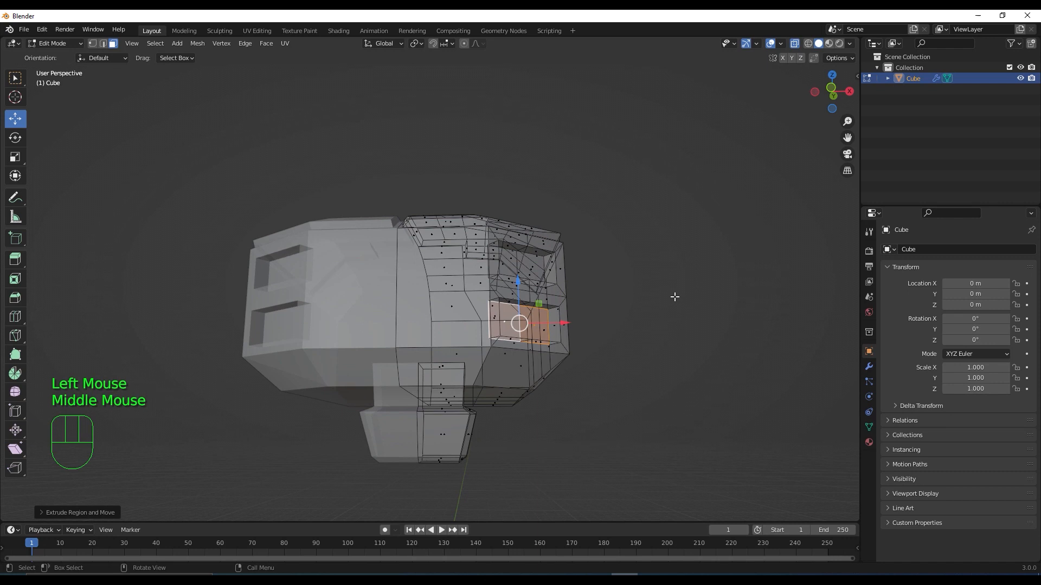
key("KP_1")
scroll(638, 351, "up", 1)
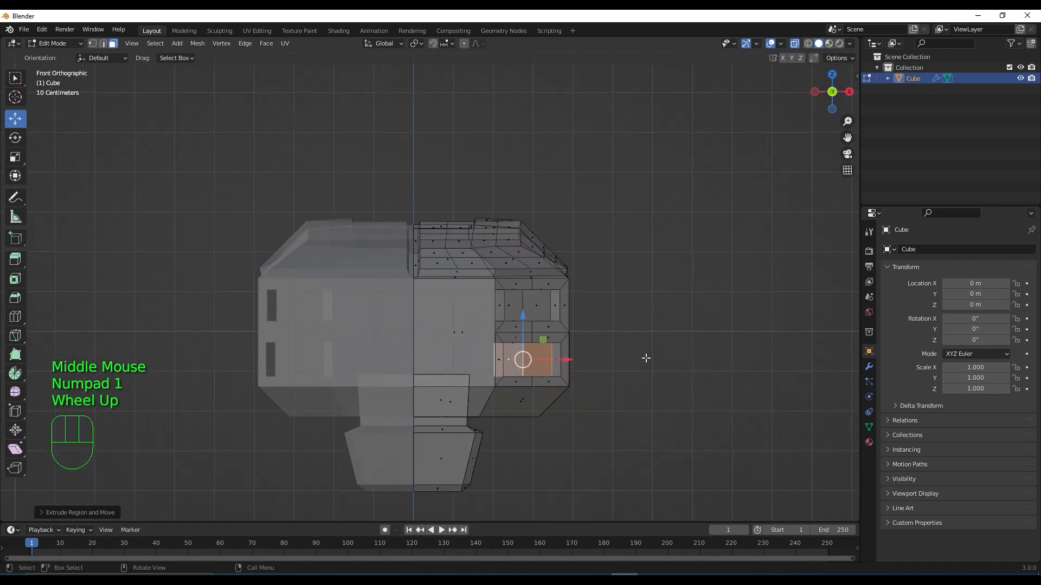
key("KP_3")
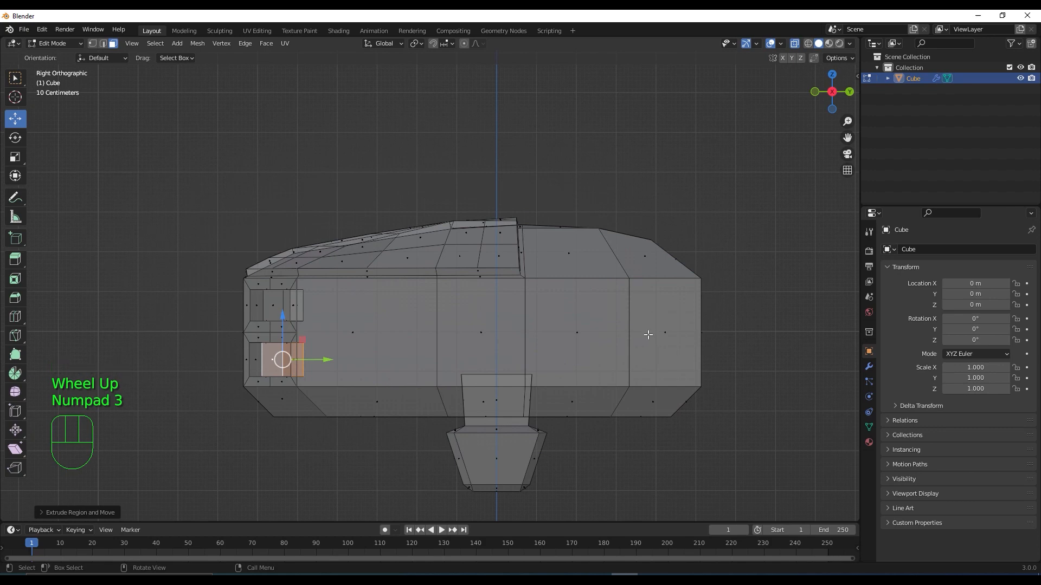
key("backslash")
key("1")
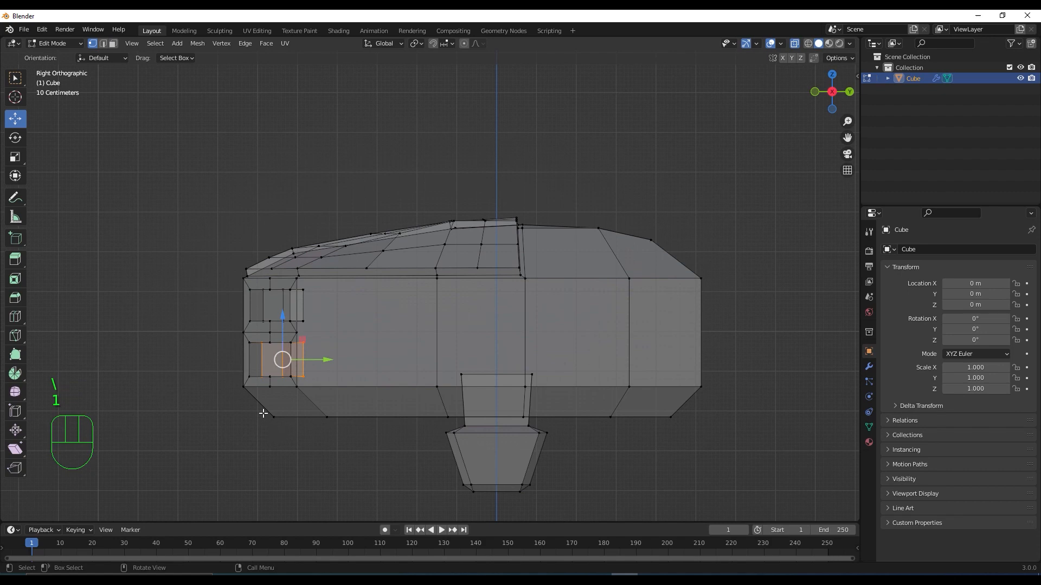
left_click_drag(255, 409, 297, 454)
left_click_drag(275, 375, 274, 363)
left_click_drag(645, 431, 711, 407)
left_click_drag(673, 373, 671, 365)
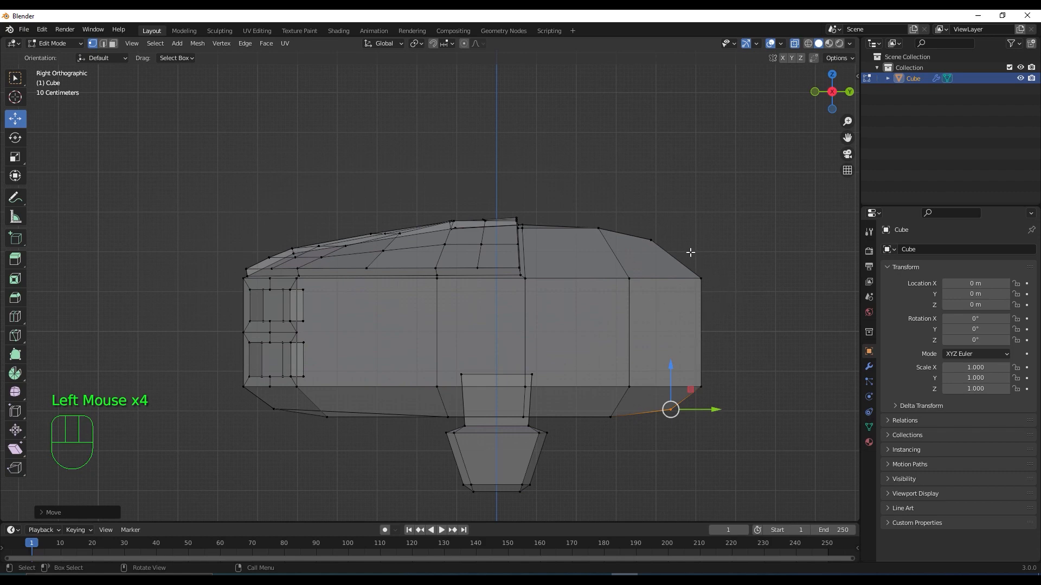
Step: Move the upper side-wall corner vertices at the +Y end slightly outward along Y and turn X-ray off
left_click_drag(690, 253, 736, 280)
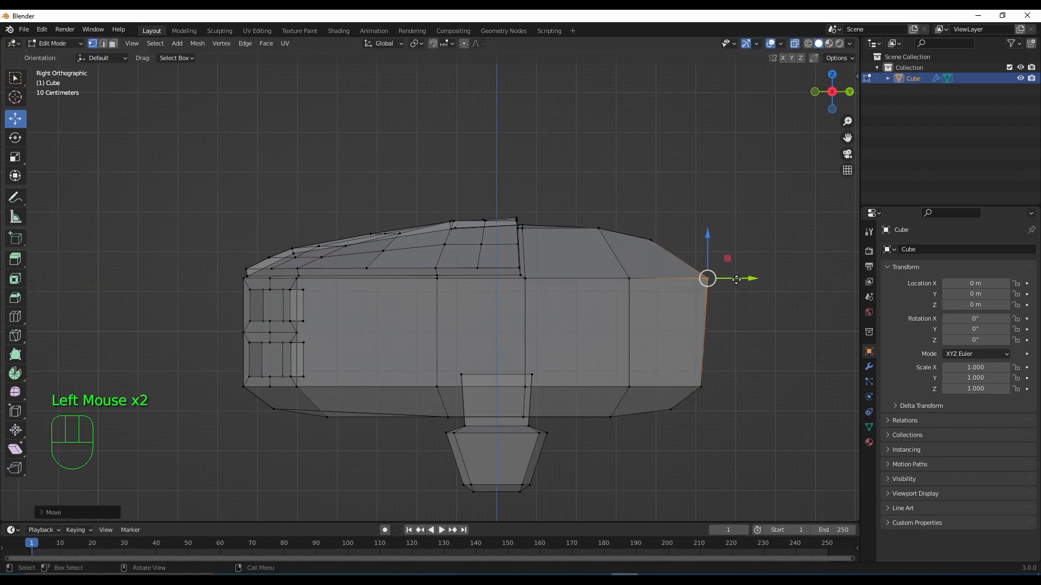
left_click(794, 43)
Step: In the front view, use X-ray to select the roof's outer top corner vertices and lower them slightly
scroll(547, 287, "down", 2)
middle_click_drag(546, 286, 617, 301)
key("KP_1")
scroll(562, 297, "up", 4)
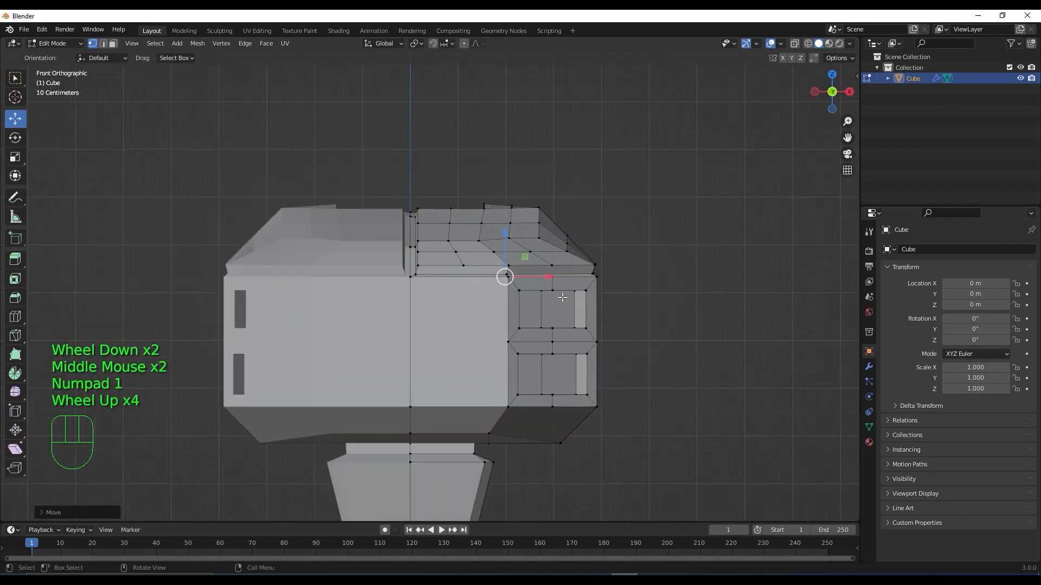
left_click(793, 43)
scroll(606, 300, "up", 2)
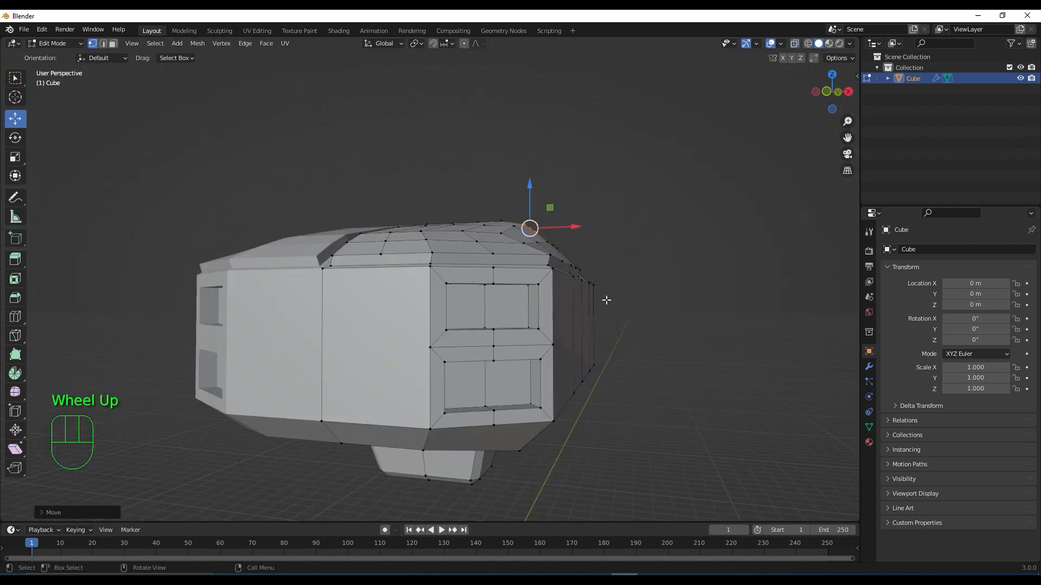
Step: Inset the outer back face of the upper corner recess by about 0.14 m and extrude it inward
key("3")
left_click(534, 317)
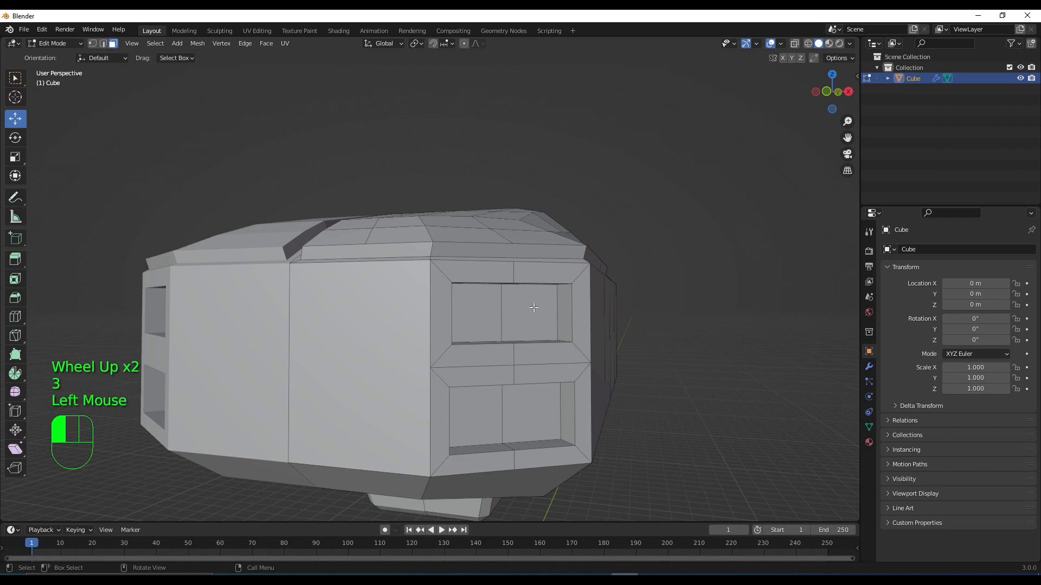
key("i")
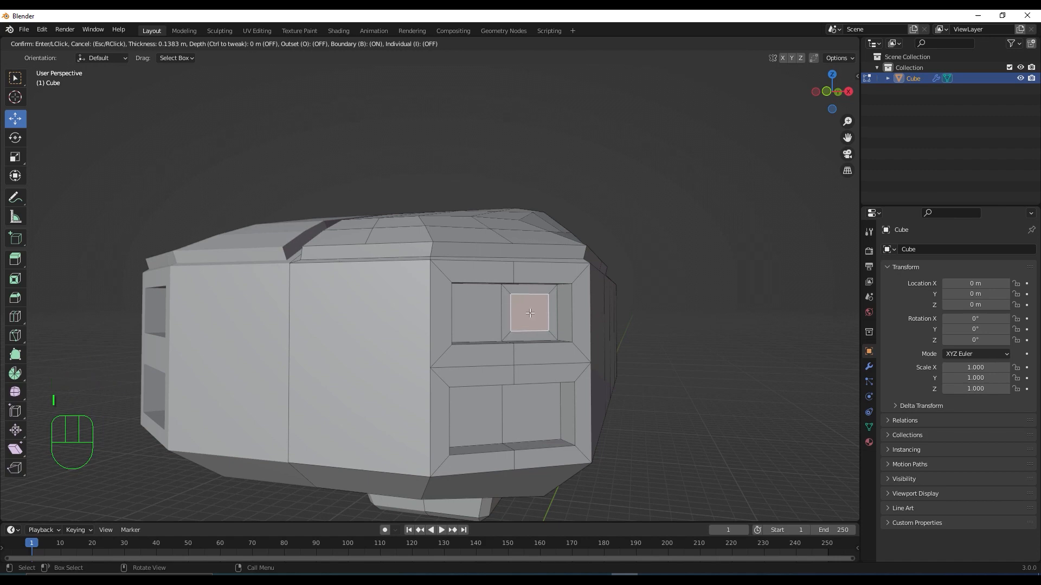
left_click(545, 340)
middle_click_drag(546, 341, 562, 348)
key("e")
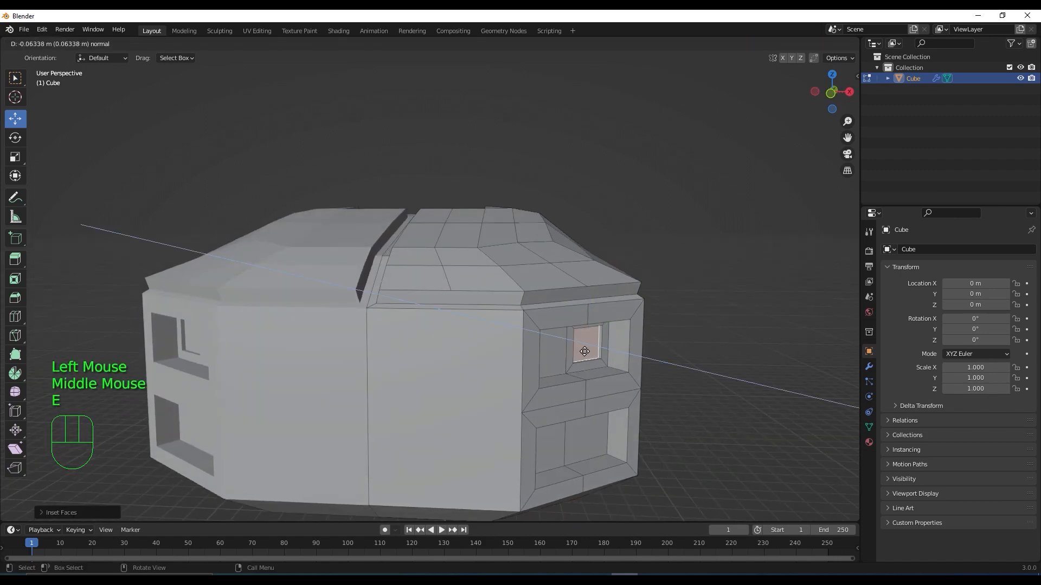
left_click(574, 346)
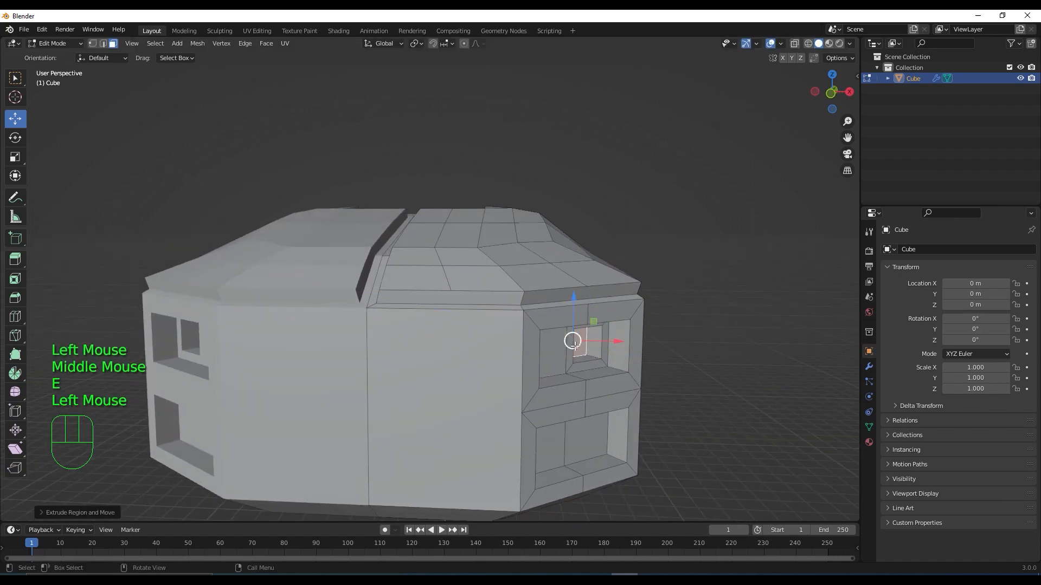
Step: Inset both back faces of the lower corner recess by about 0.19 m and extrude them inward by about 0.25 m
left_click(591, 433)
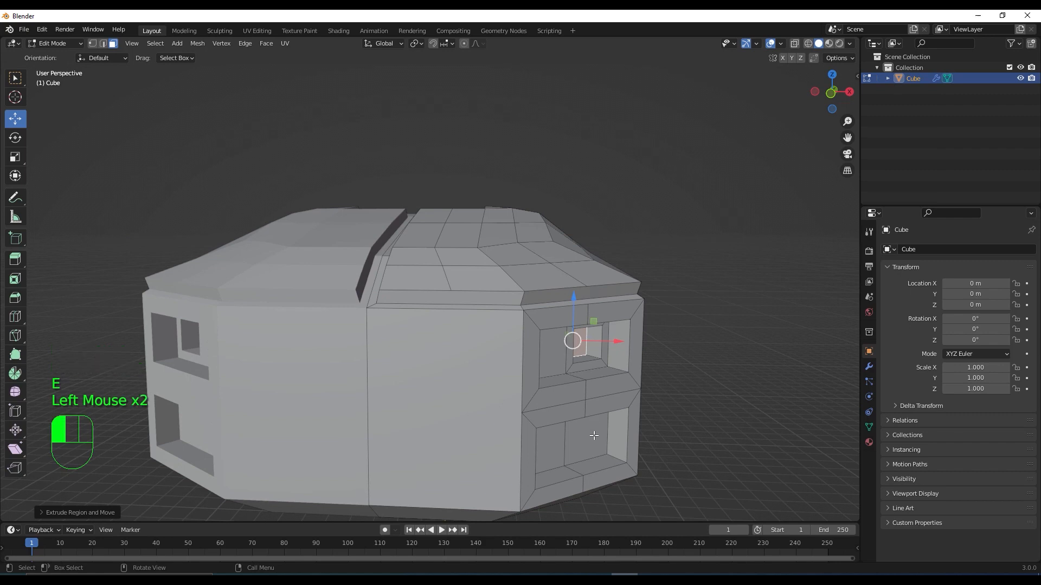
left_click(558, 444, "shift")
mouse_move(558, 443)
middle_mouse_down()
mouse_move(542, 439)
mouse_move(548, 455)
middle_mouse_up()
key("i")
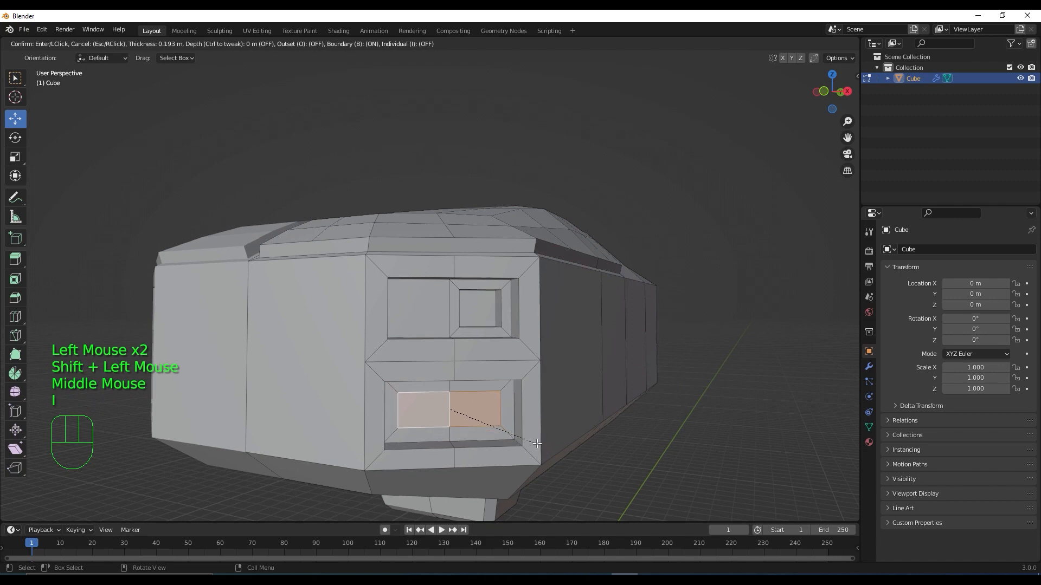
left_click(532, 440)
middle_click_drag(532, 440, 551, 443)
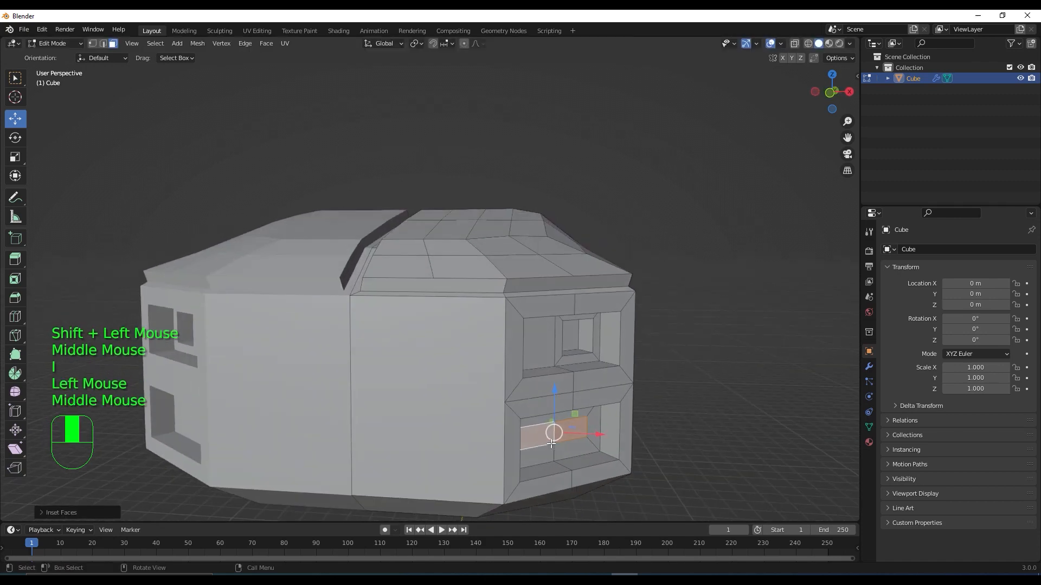
key("e")
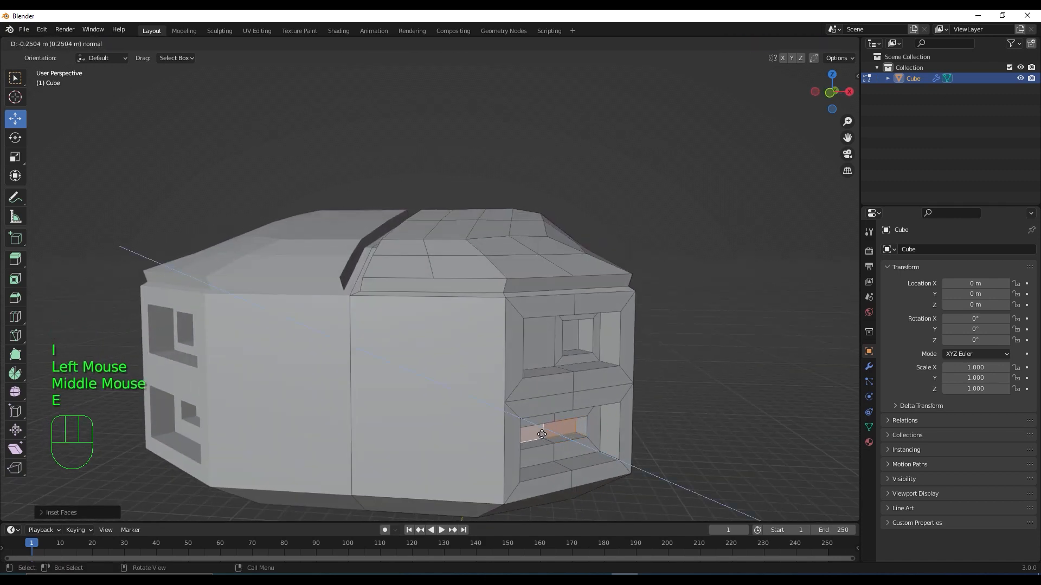
left_click(538, 430)
scroll(538, 429, "down", 1)
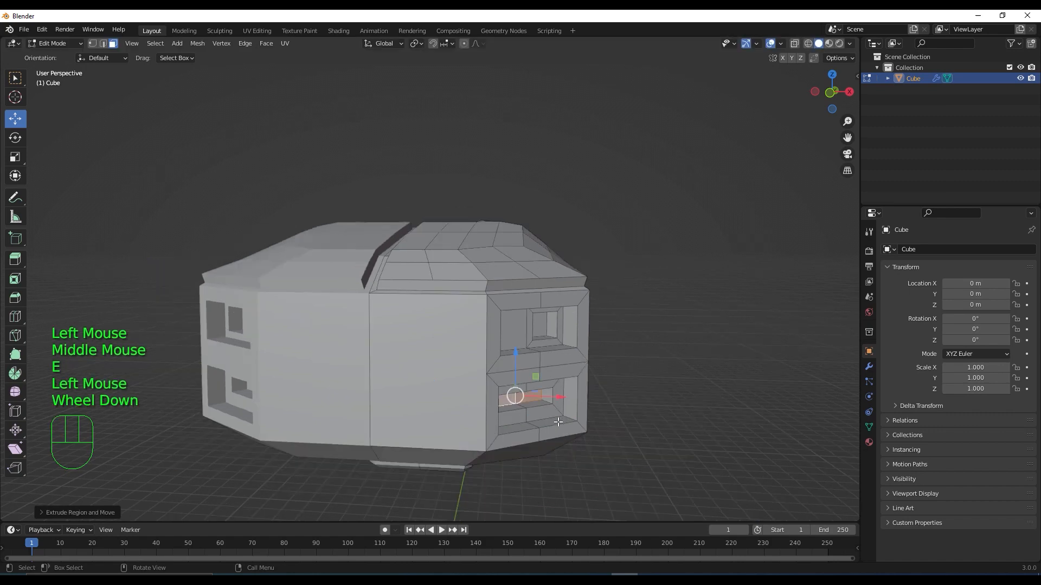
Step: Extrude the central front face beside the recessed corner inward by about 0.42 m
middle_click_drag(538, 429, 427, 412)
left_click(450, 378)
key("e")
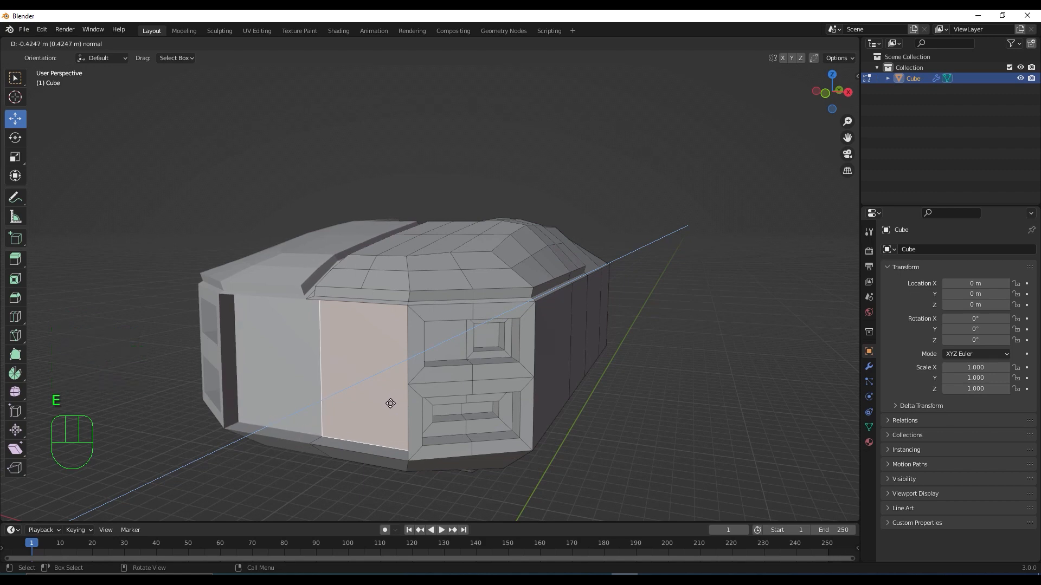
left_click(390, 403)
Step: Examine the body's +Y end and side walls from several angles
middle_click_drag(390, 403, 443, 391)
scroll(518, 391, "down", 1)
scroll(517, 379, "down", 2)
scroll(513, 367, "up", 2)
scroll(520, 380, "down", 1)
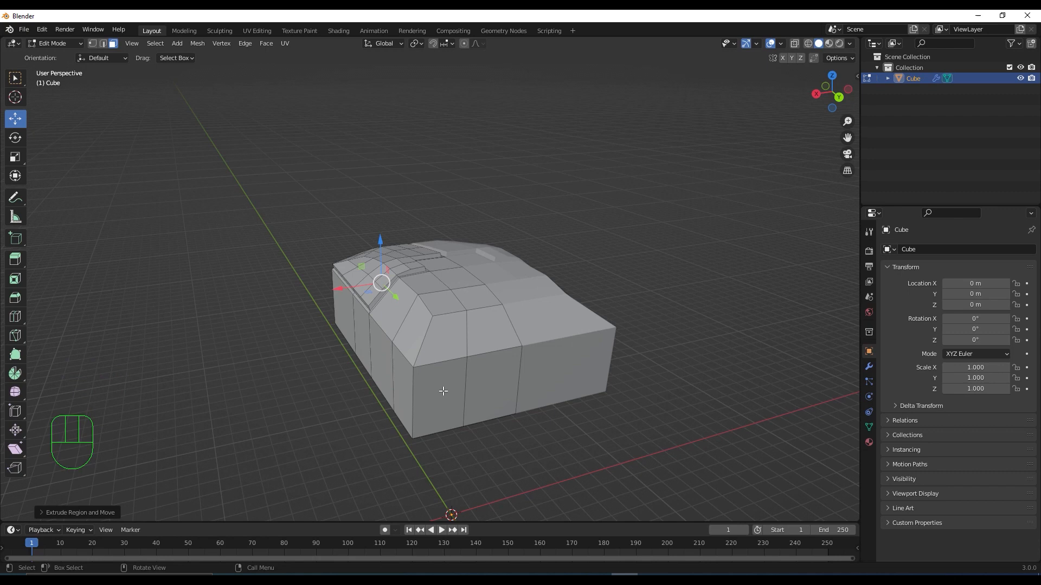
scroll(467, 359, "up", 2)
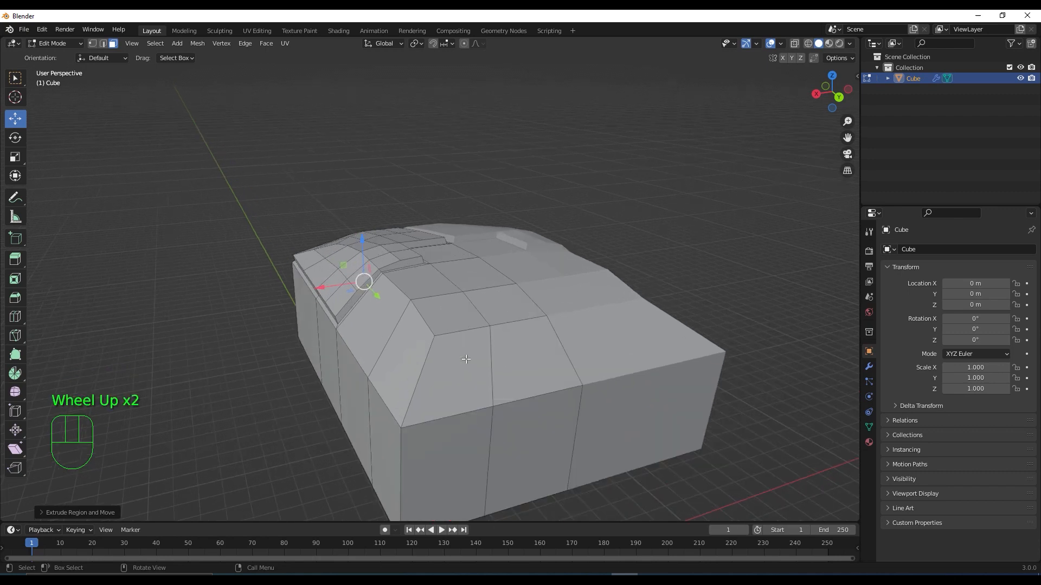
middle_click_drag(477, 374, 539, 355)
scroll(542, 371, "down", 1)
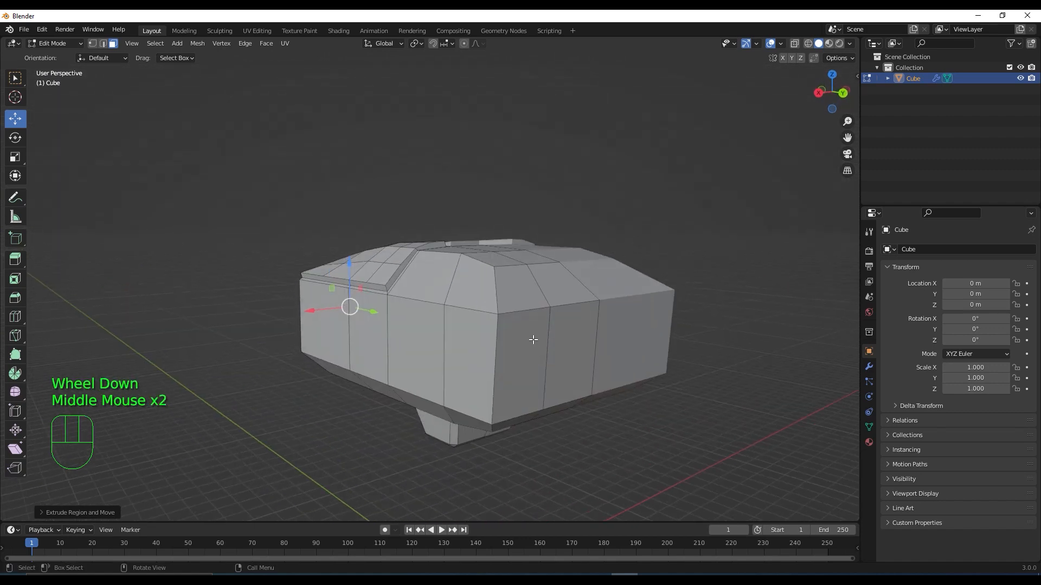
Step: Lower the vertices along the upper edge of the body's +Y end straight down along Z, selecting through the mesh in right view
key("KP_3")
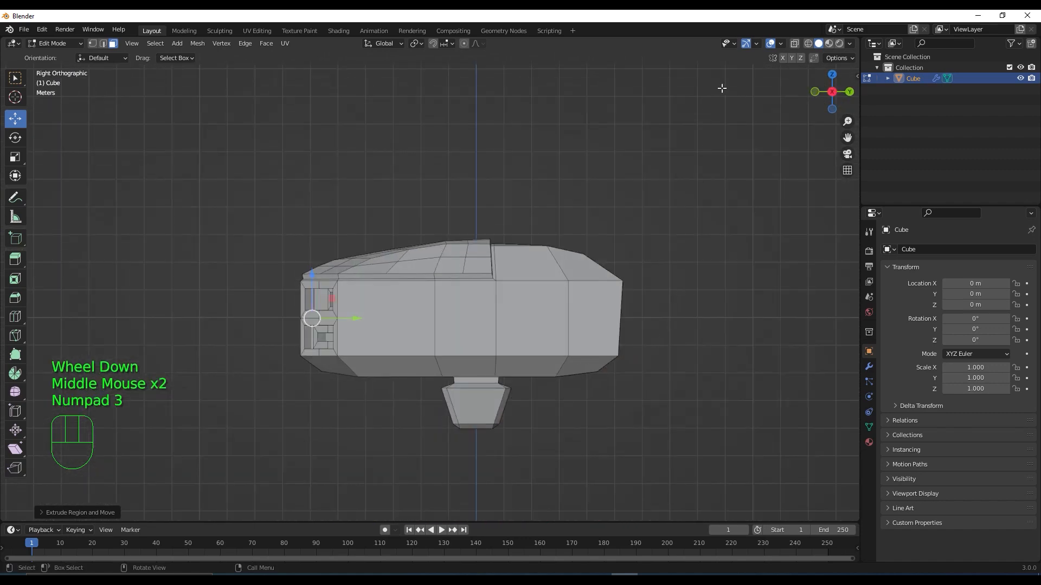
left_click(795, 45)
scroll(664, 313, "up", 2)
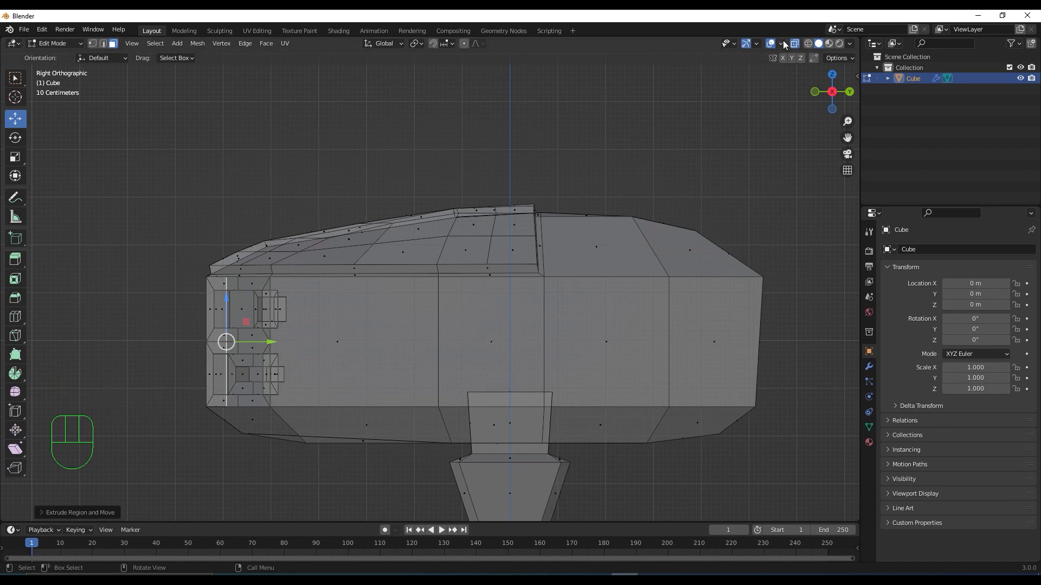
key("1")
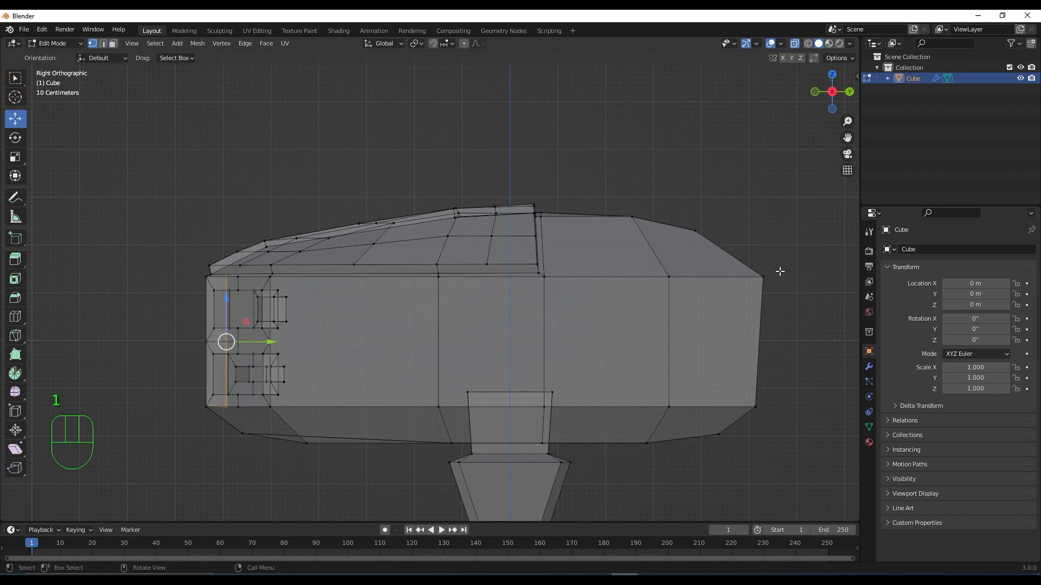
left_click(752, 253)
left_click_drag(765, 238, 770, 269)
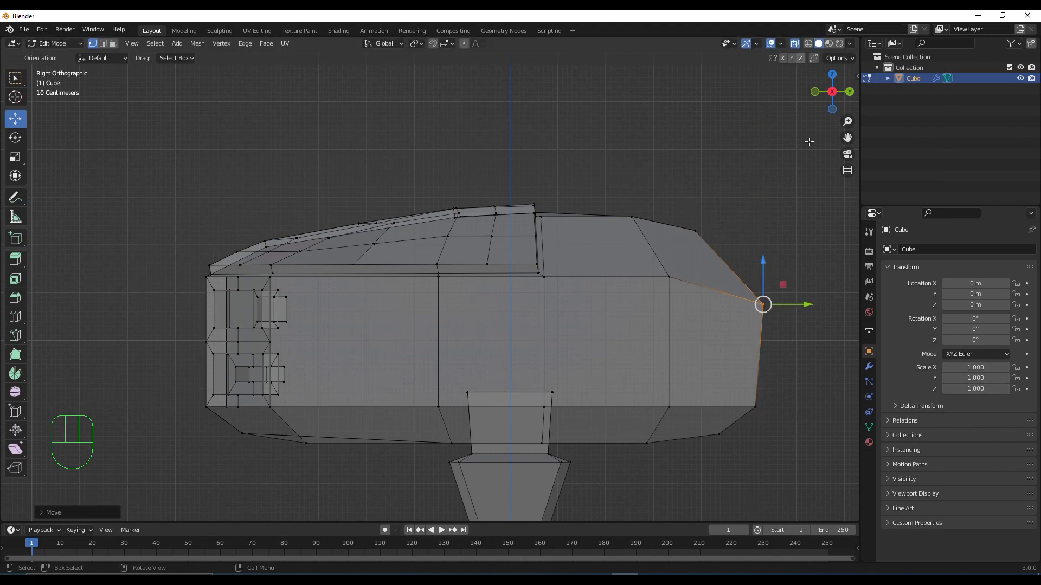
middle_click_drag(818, 293, 732, 316)
middle_click_drag(732, 309, 623, 301)
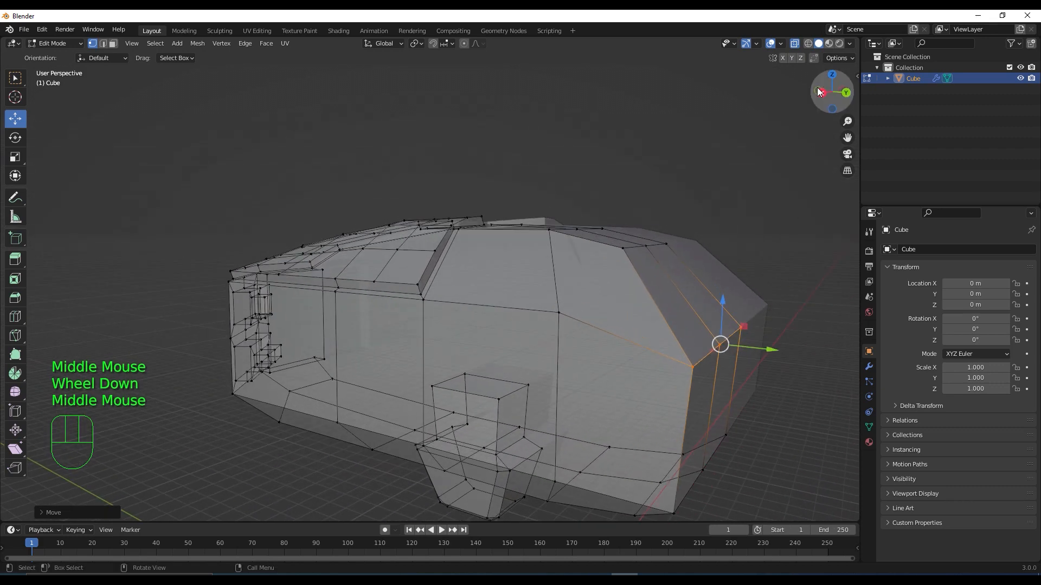
left_click(794, 43)
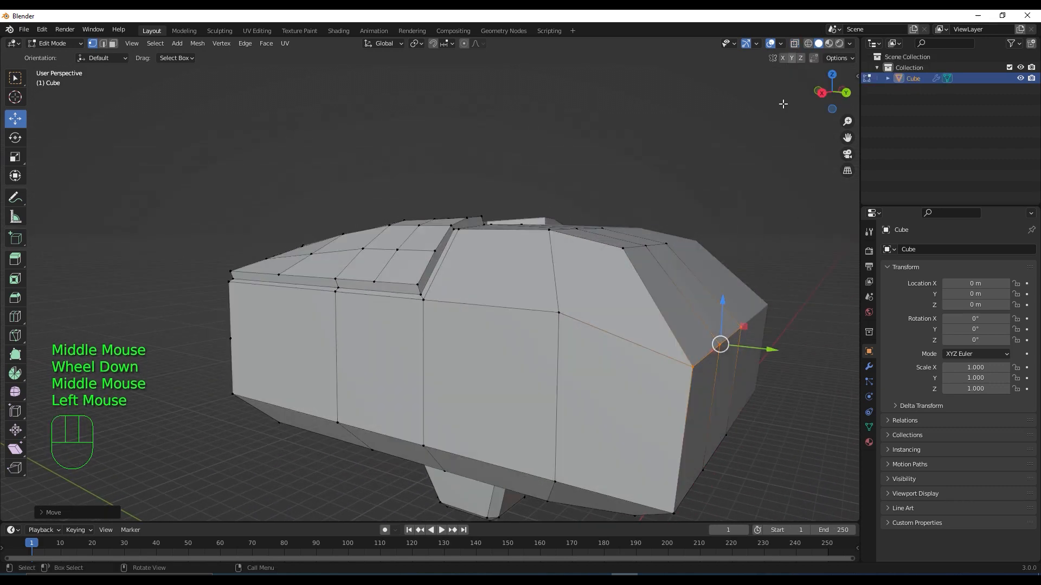
Step: Add a horizontal loop cut around the sloped upper faces, roughly midway between the roof and the side walls
key("ctrl+r")
left_click(658, 312)
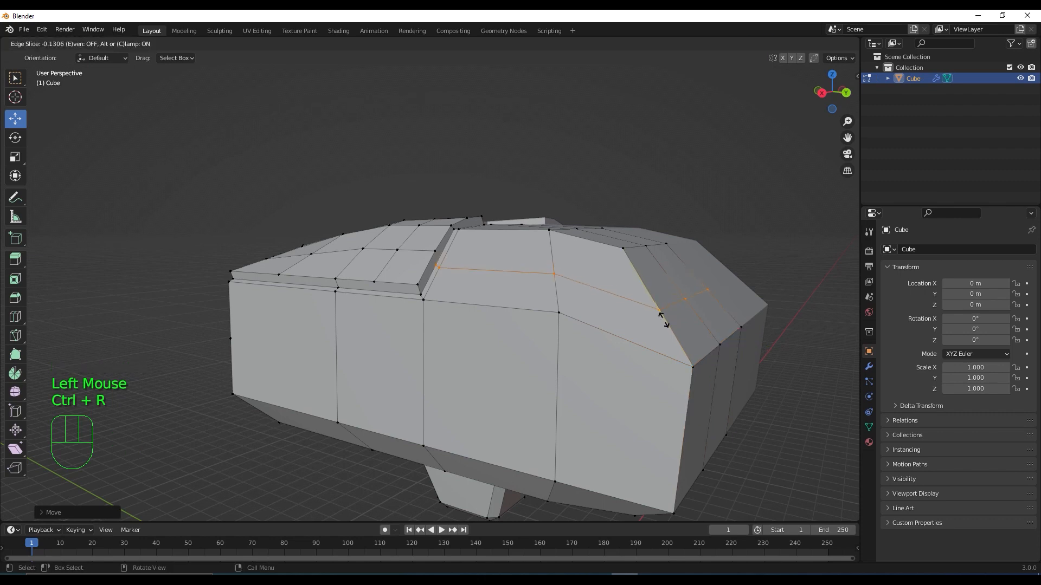
left_click(662, 319)
Step: Raise the vertices along the lower edge of the +Y end wall slightly along Z, selecting through the mesh in right view
middle_click_drag(715, 364, 796, 163)
left_click(795, 45)
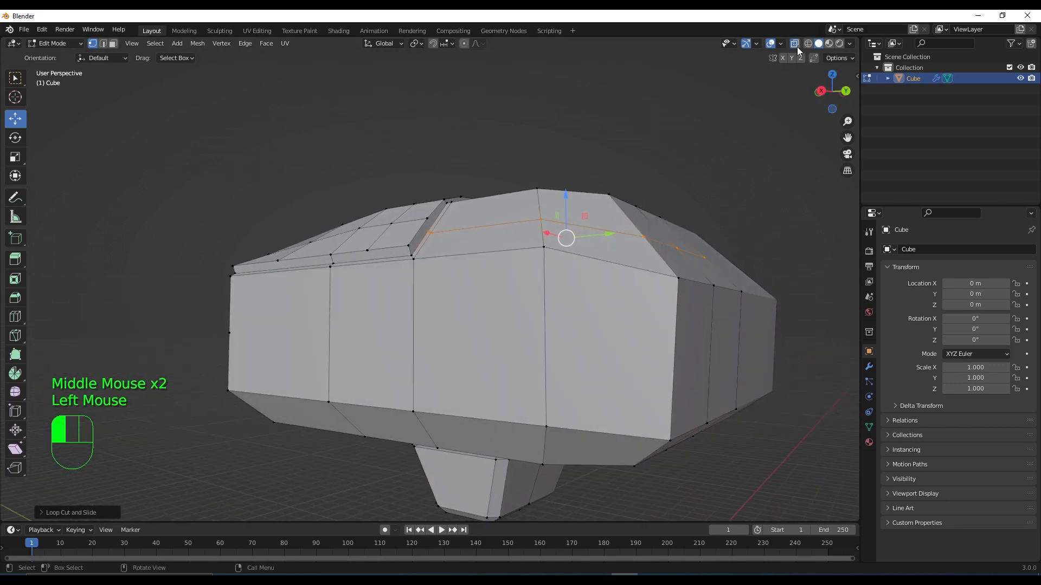
key("KP_3")
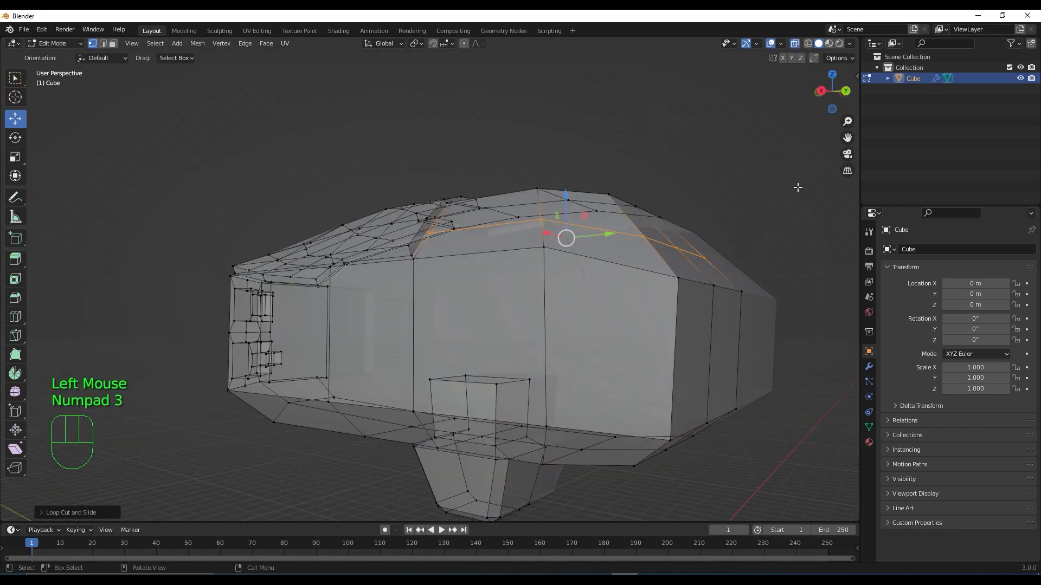
left_click(797, 187)
key("KP_3")
left_click(698, 378)
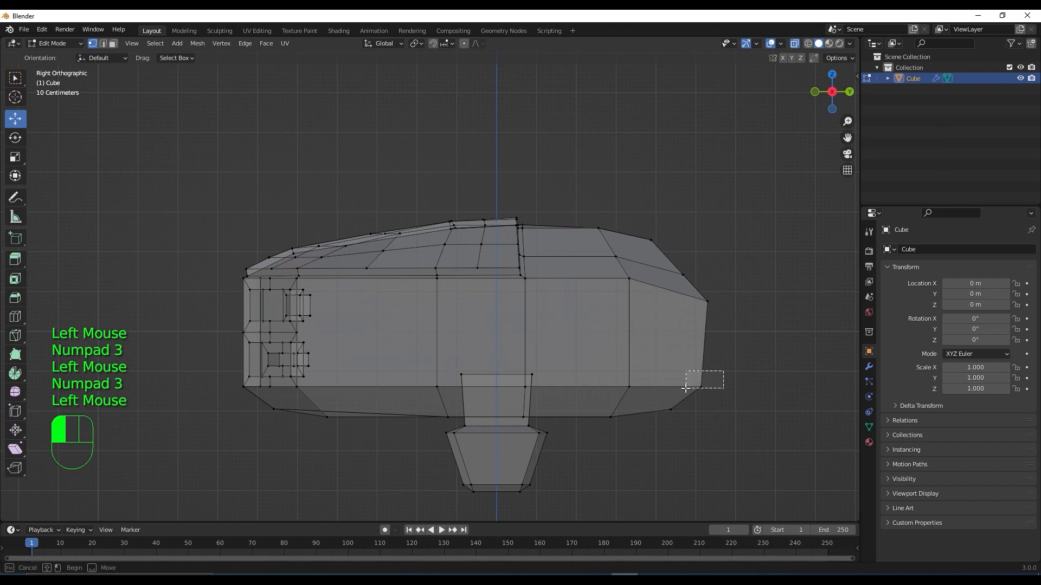
left_click_drag(704, 348, 698, 324)
scroll(734, 371, "down", 1)
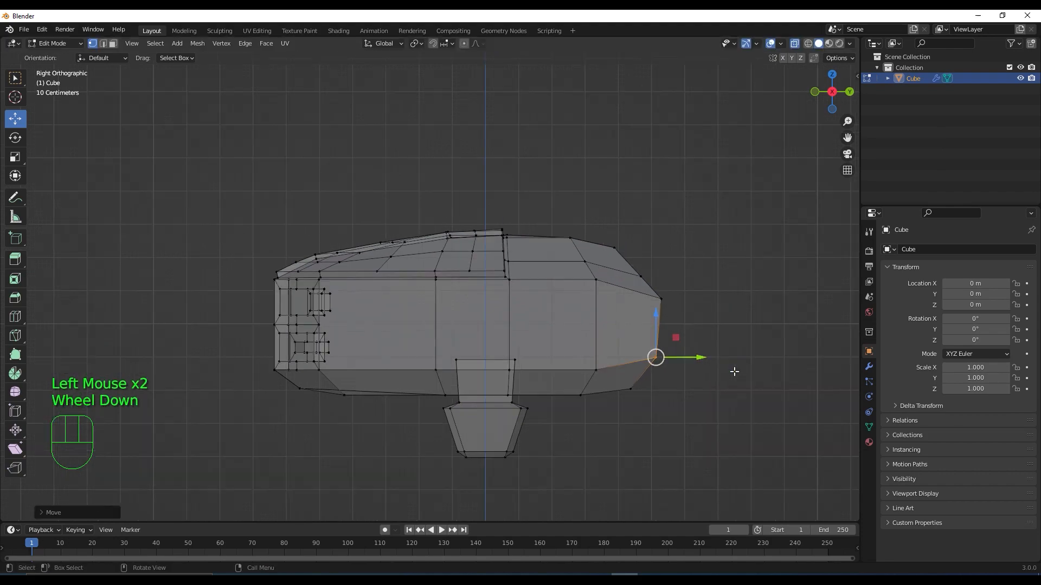
middle_click_drag(733, 371, 672, 379)
scroll(672, 380, "down", 1)
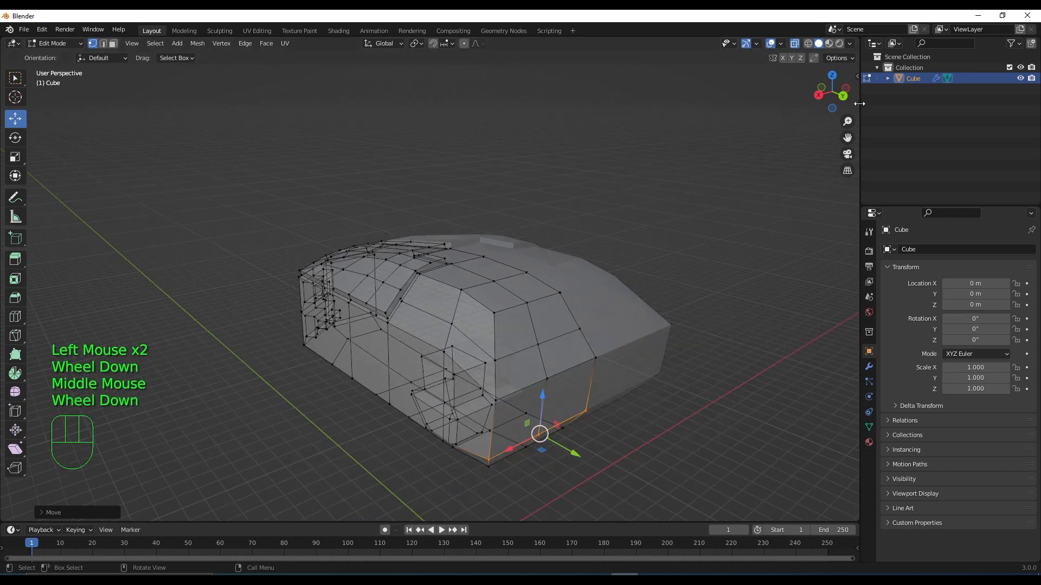
left_click(796, 43)
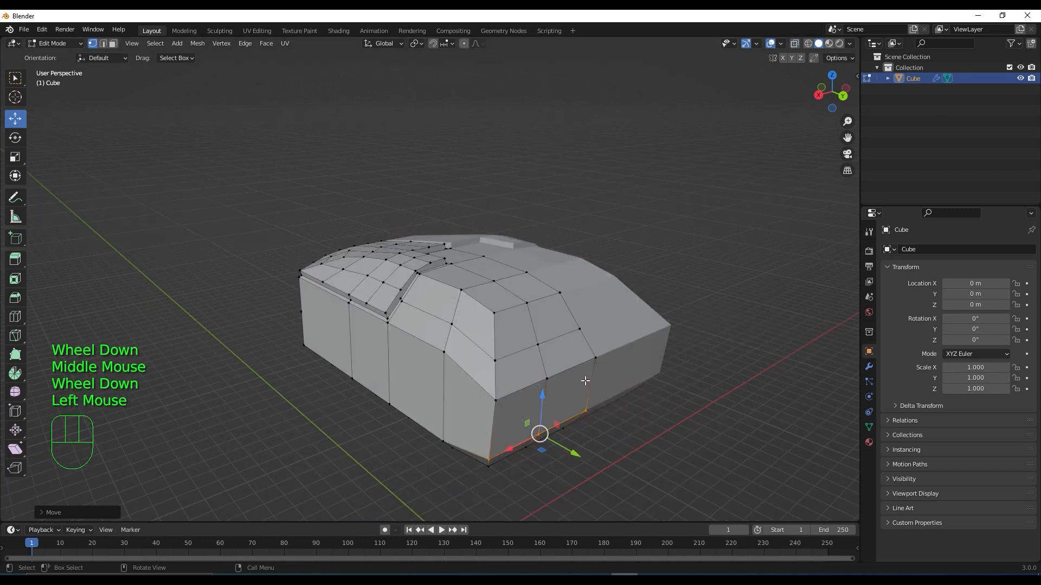
mouse_move(561, 389)
middle_mouse_down()
mouse_move(520, 391)
mouse_move(551, 383)
middle_mouse_up()
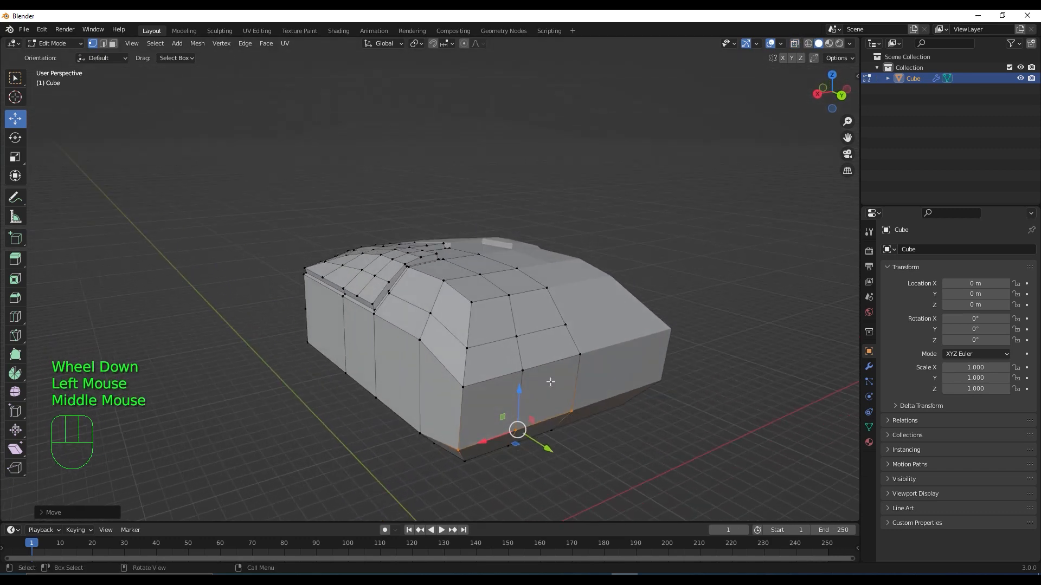
Step: Inset the two outermost sloped faces above the +Y end wall by about 0.07 m and extrude them outward by about 0.8 m
key("3")
left_click(496, 323)
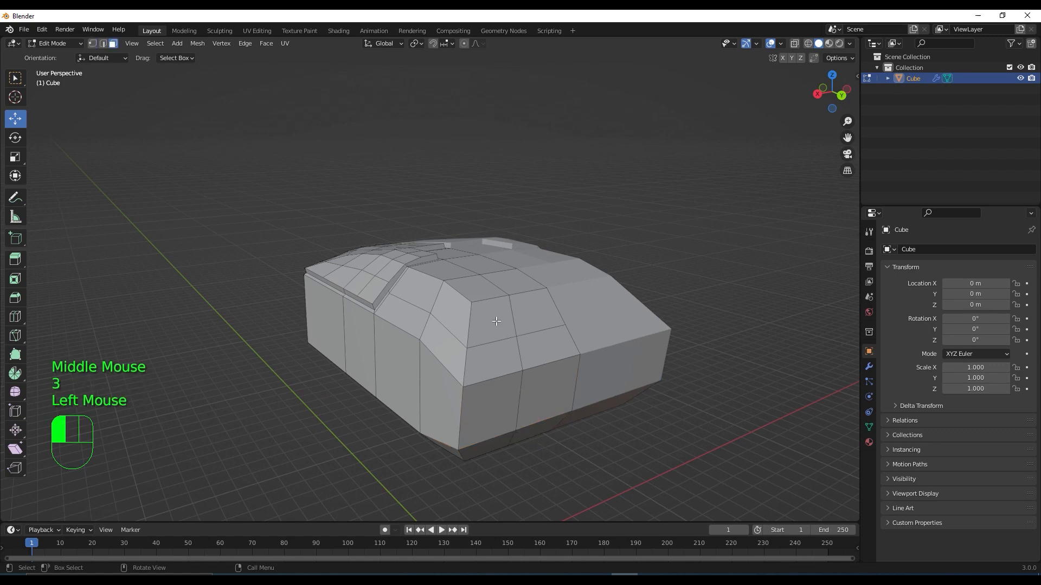
left_click(499, 360, "shift")
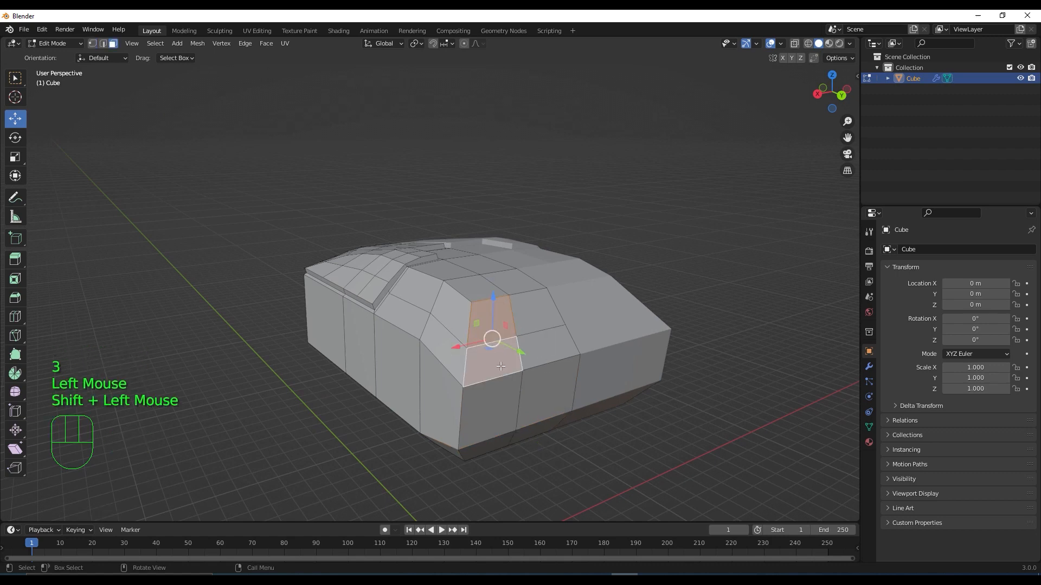
key("i")
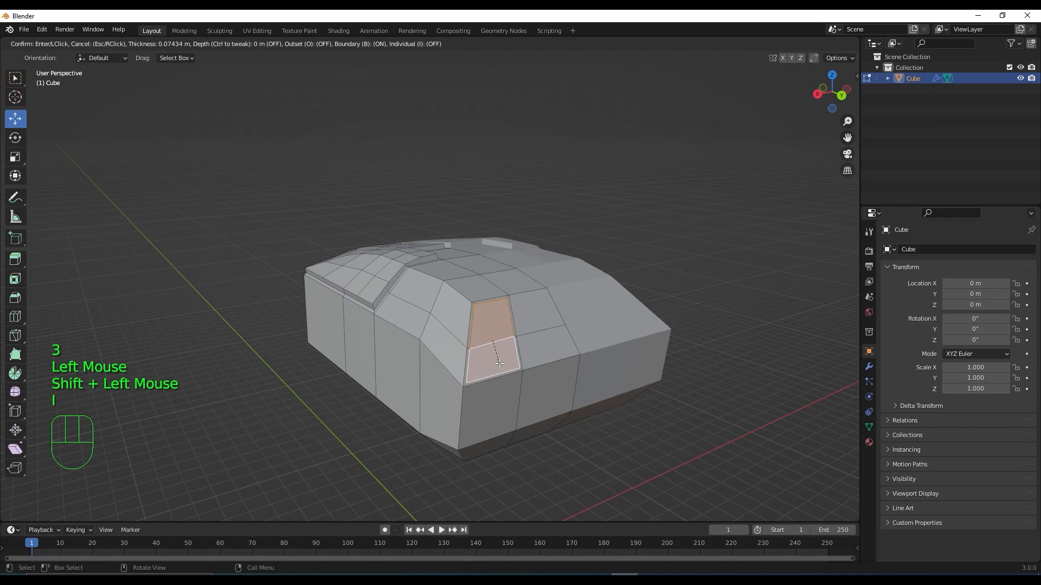
left_click(497, 363)
middle_click_drag(497, 362, 522, 359)
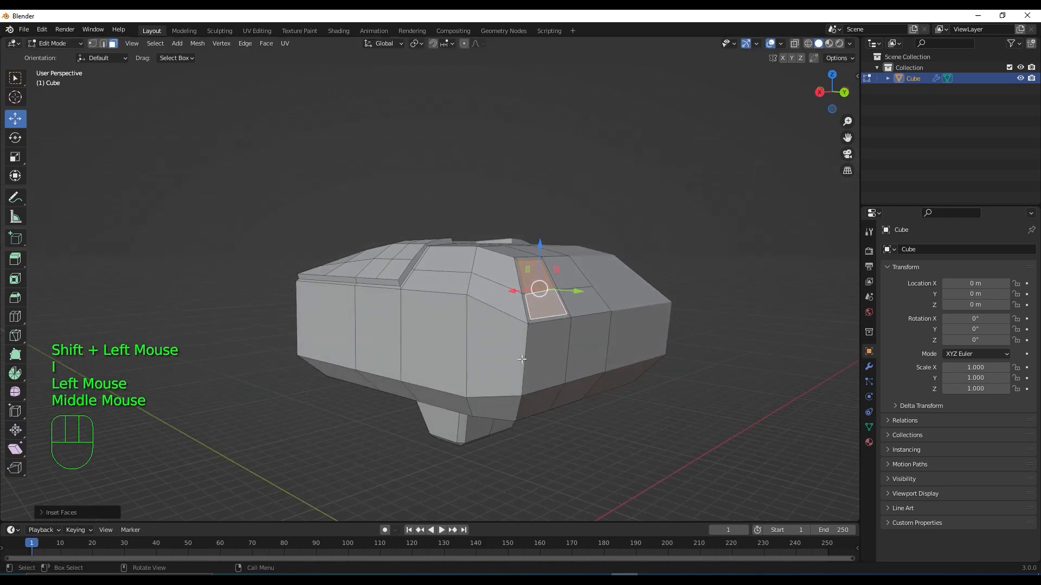
key("e")
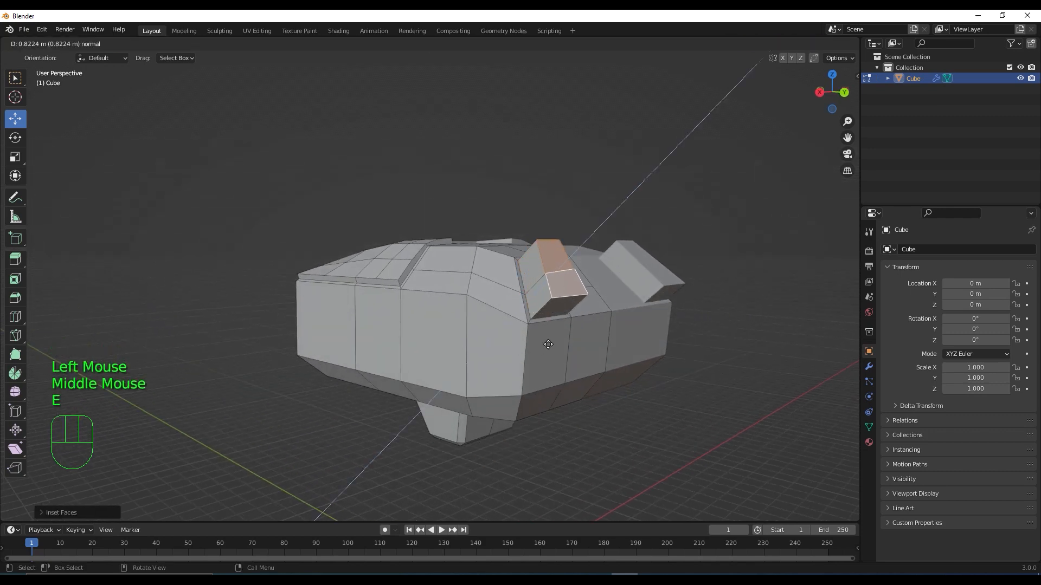
left_click(543, 347)
Step: Inset the top faces of the raised block on the +Y slope and extrude them inward to hollow it
scroll(582, 308, "up", 1)
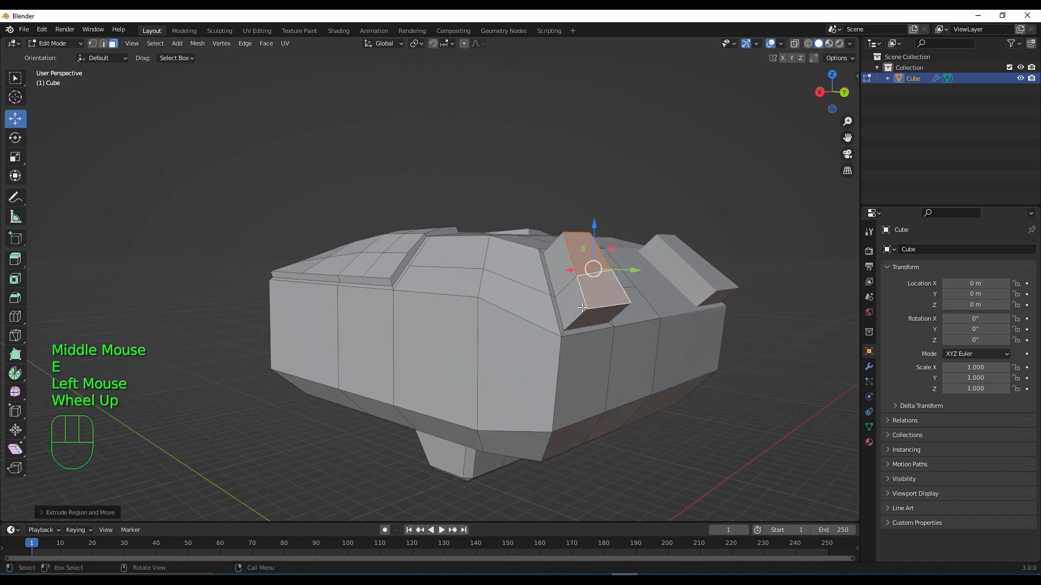
key("i")
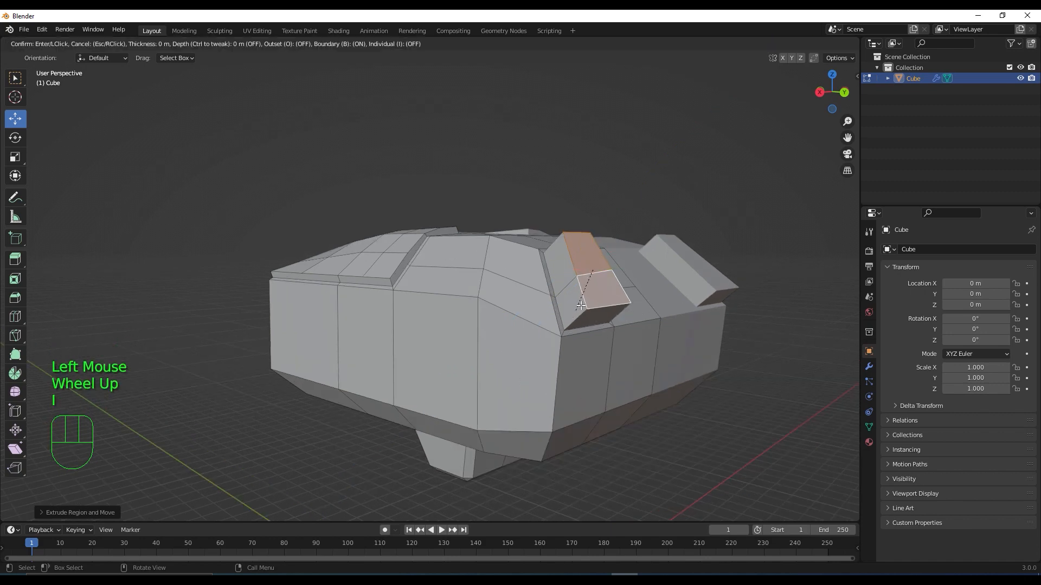
left_click(586, 298)
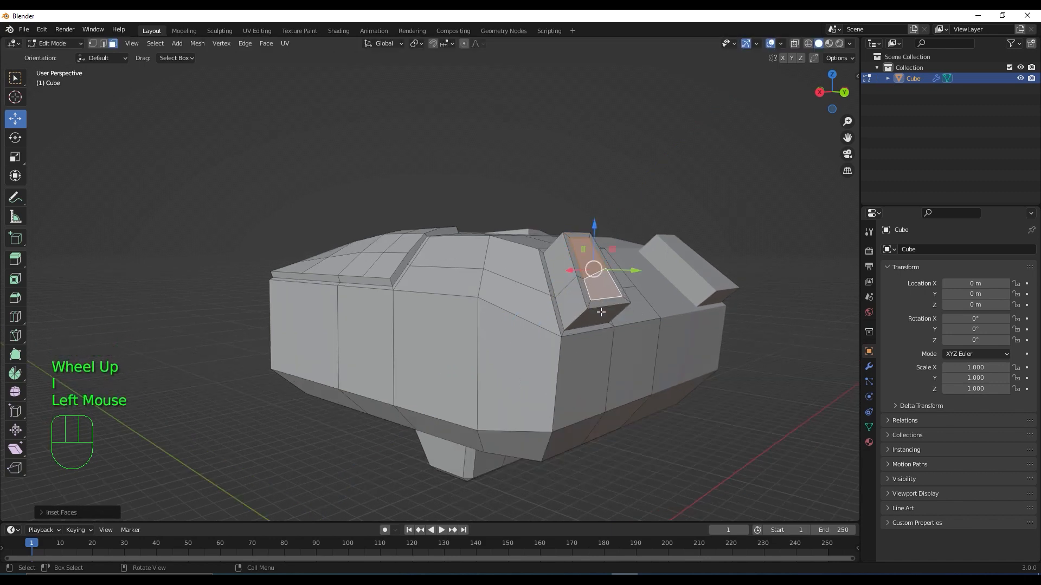
middle_click_drag(588, 297, 601, 332)
key("e")
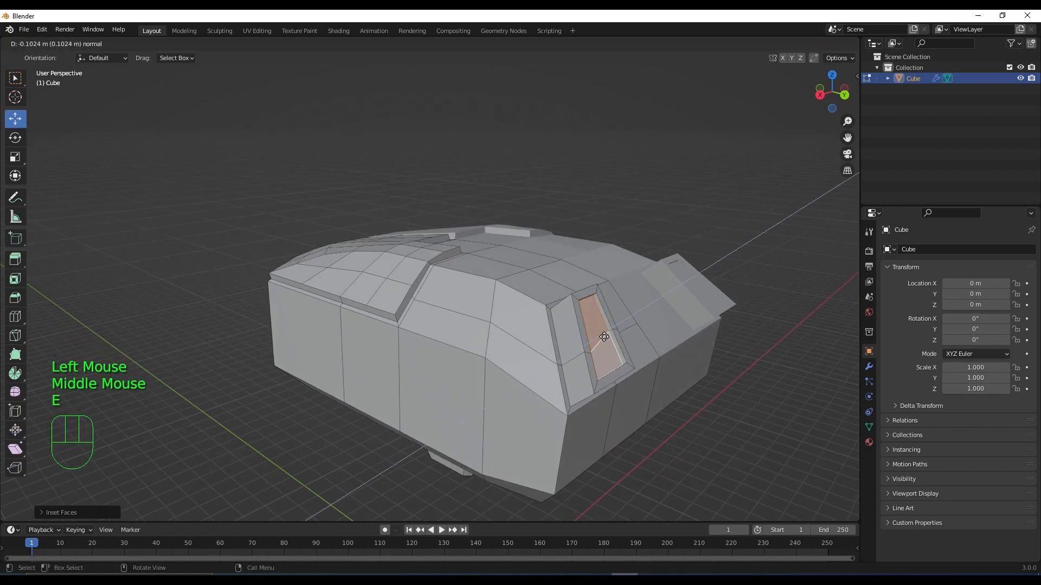
left_click(592, 345)
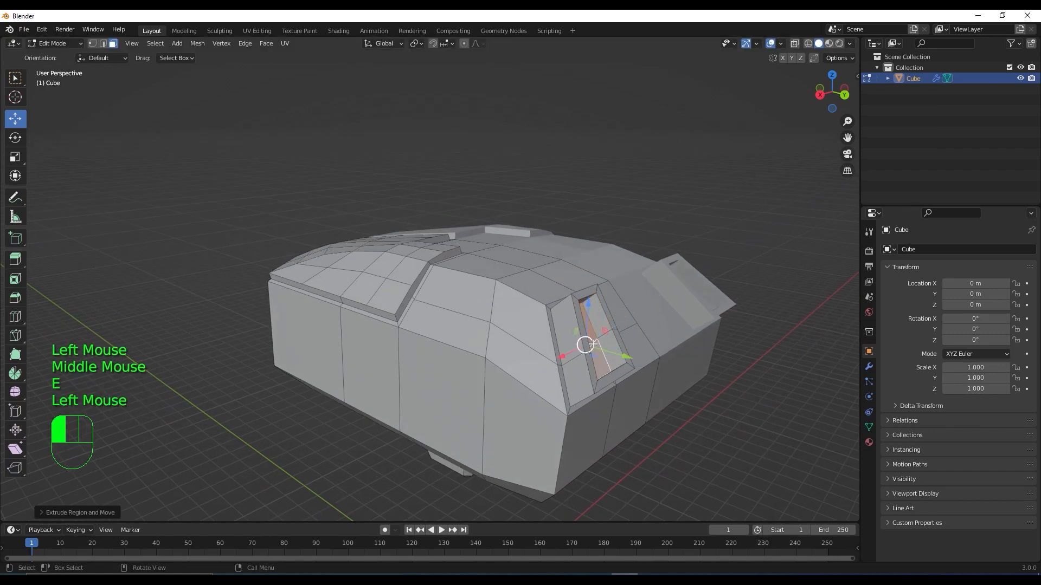
Step: Inset the outermost face of the +Y end wall below the hollow block by about 0.2 m
middle_click_drag(588, 344, 504, 339)
left_click(450, 346)
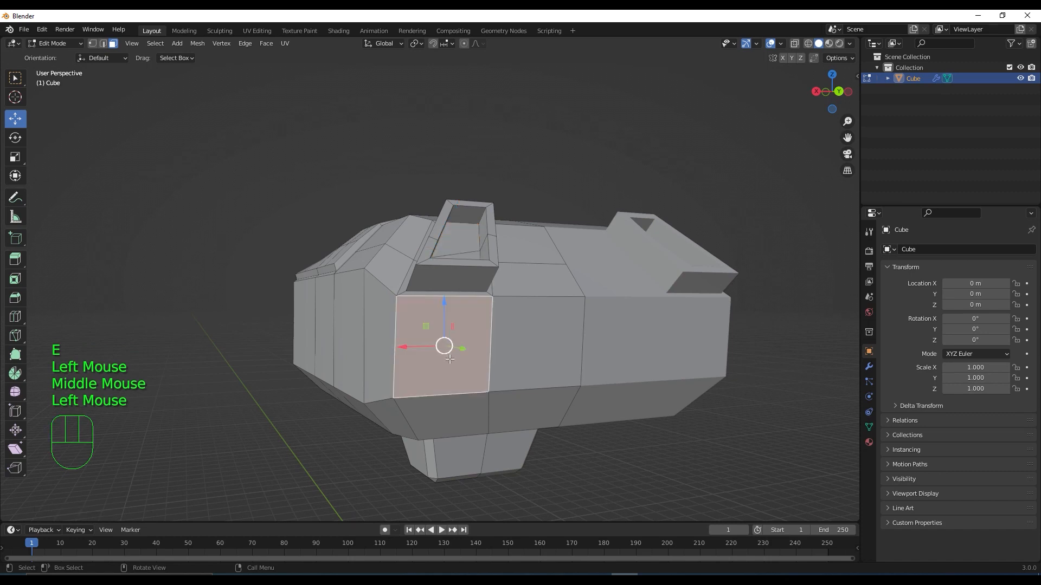
key("i")
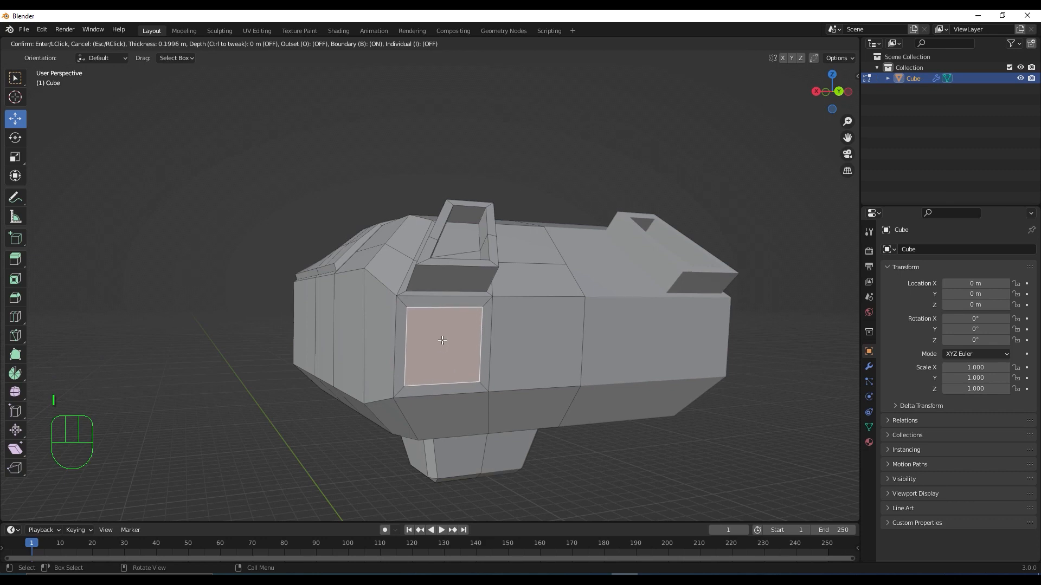
left_click(449, 346)
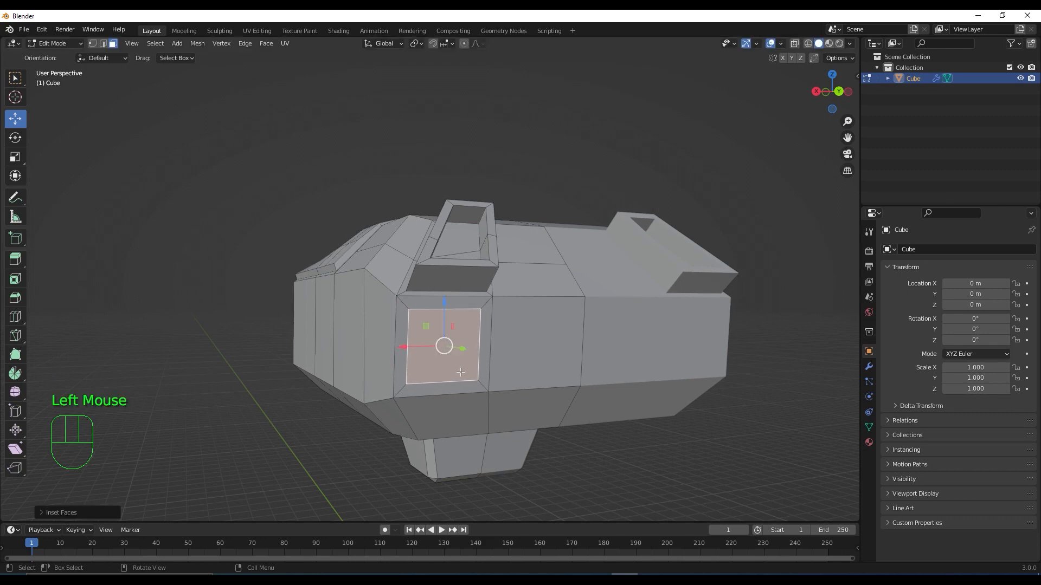
Step: Scale the inset face on the +Y end wall down along Z to less than half its height
middle_click_drag(449, 347, 596, 410)
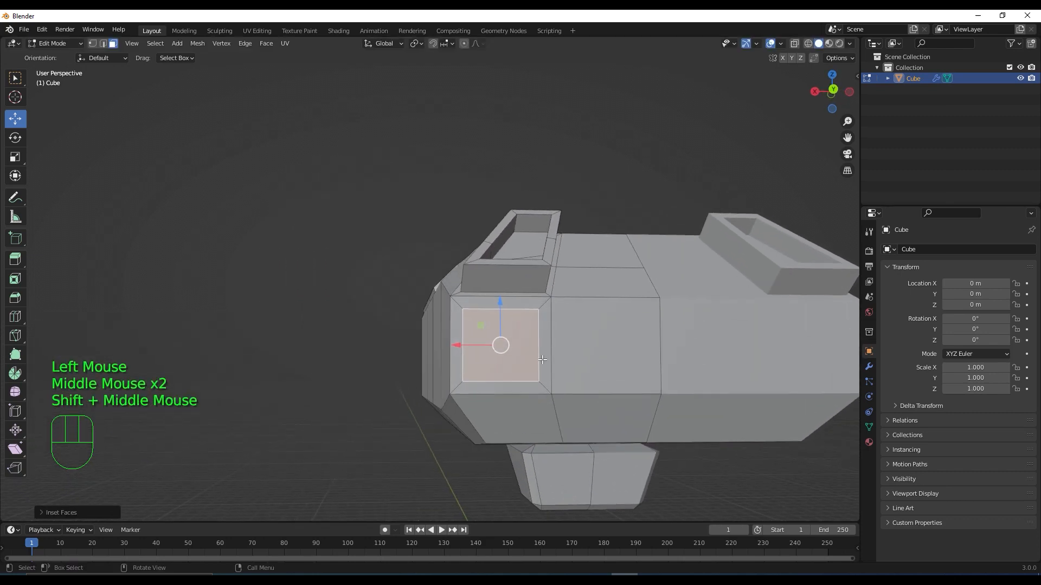
scroll(596, 409, "up", 2)
middle_click_drag(640, 488, 604, 340, "shift")
scroll(604, 340, "down", 1)
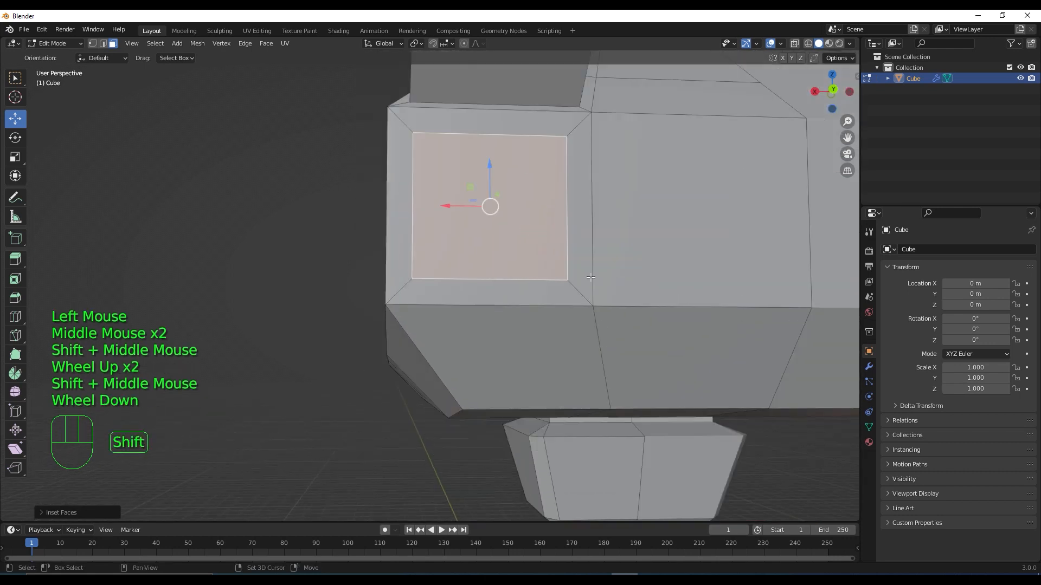
middle_click_drag(552, 217, 552, 340, "shift")
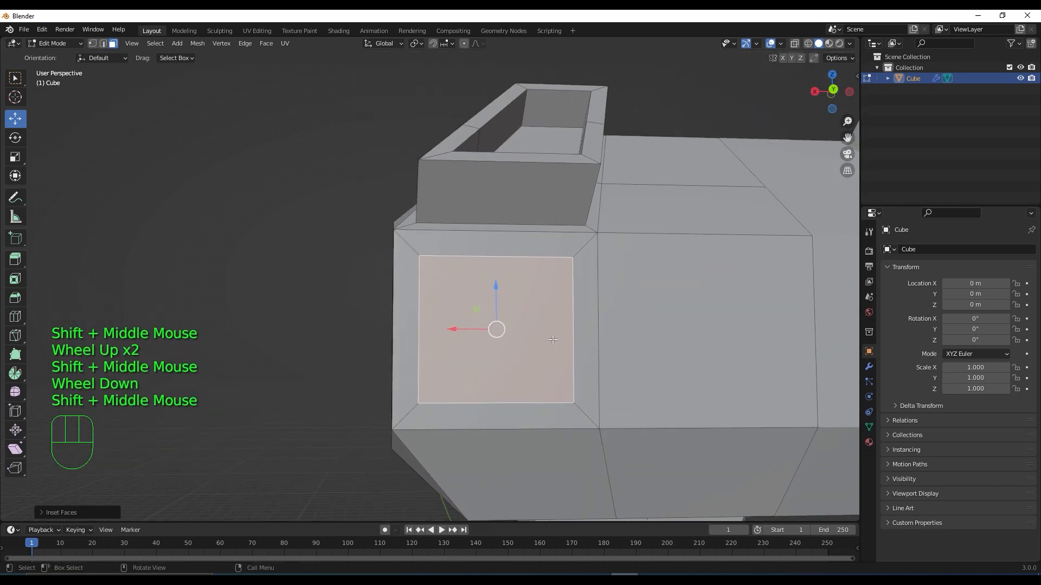
key("s")
key("y")
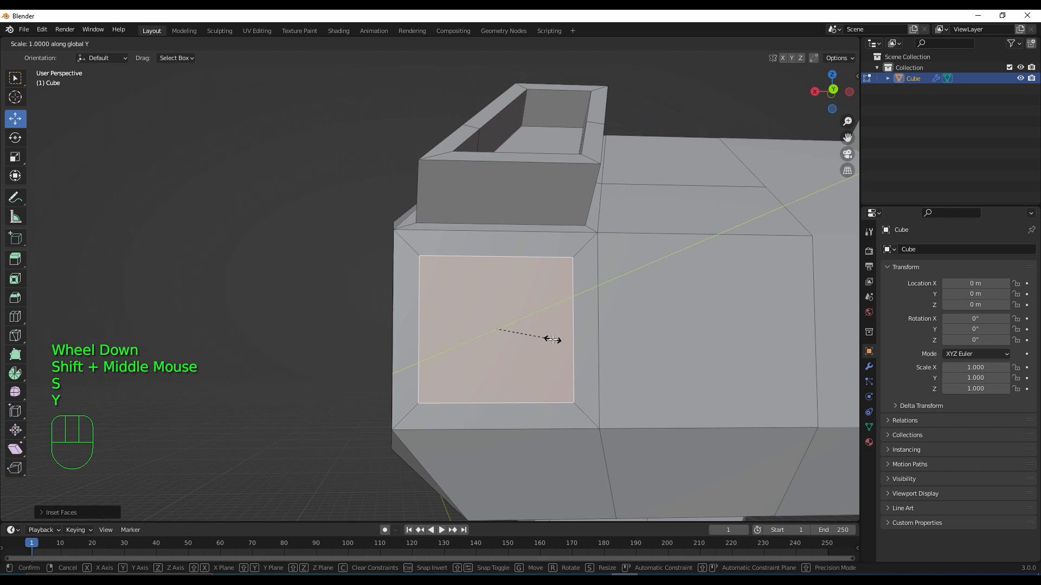
key("s")
key("z")
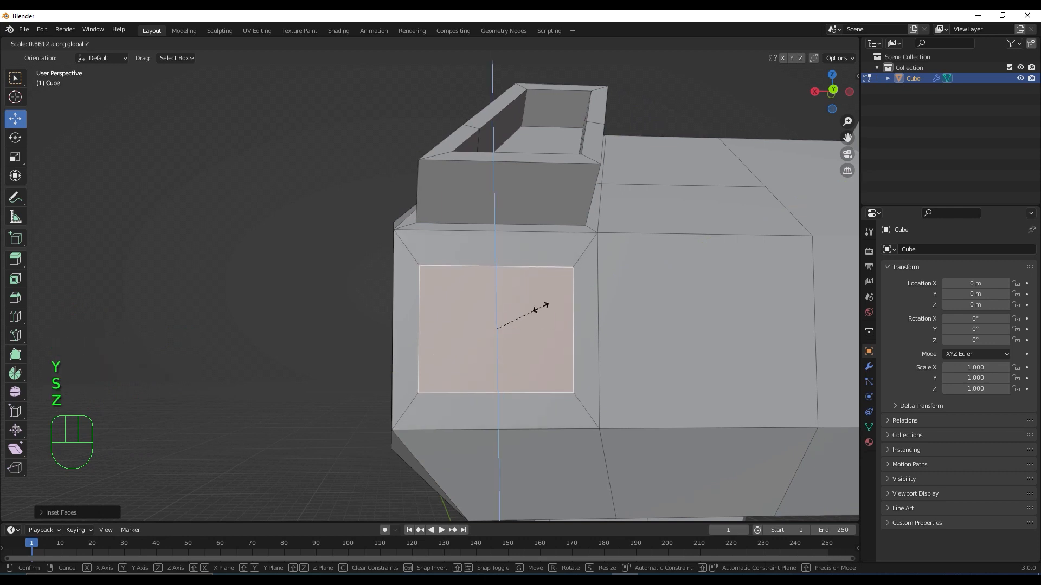
left_click(516, 328)
Step: Scale the same inset face down along X to about two thirds of its width, leaving a small horizontal rectangle
key("s")
key("x")
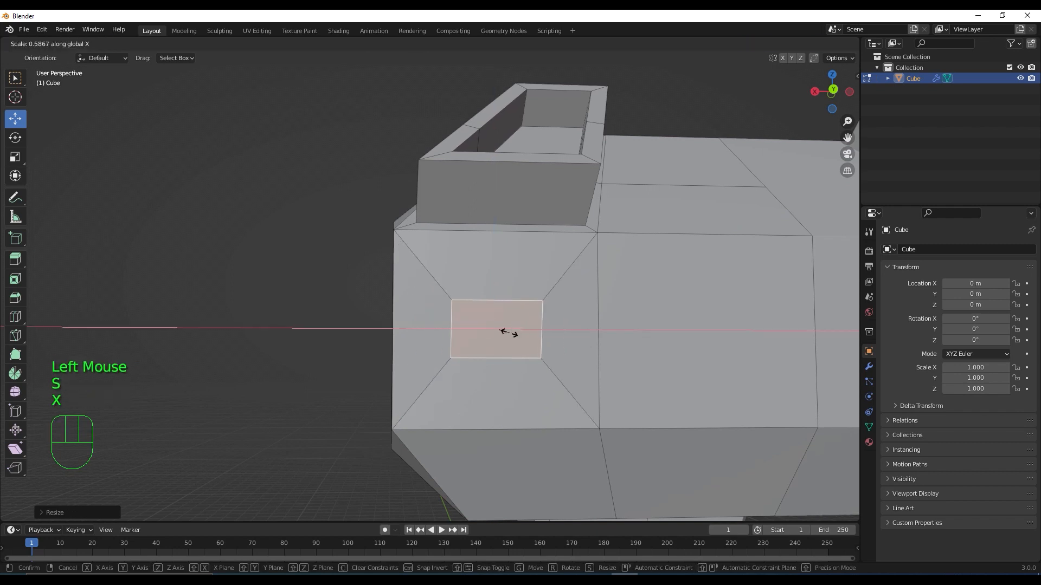
left_click(507, 329)
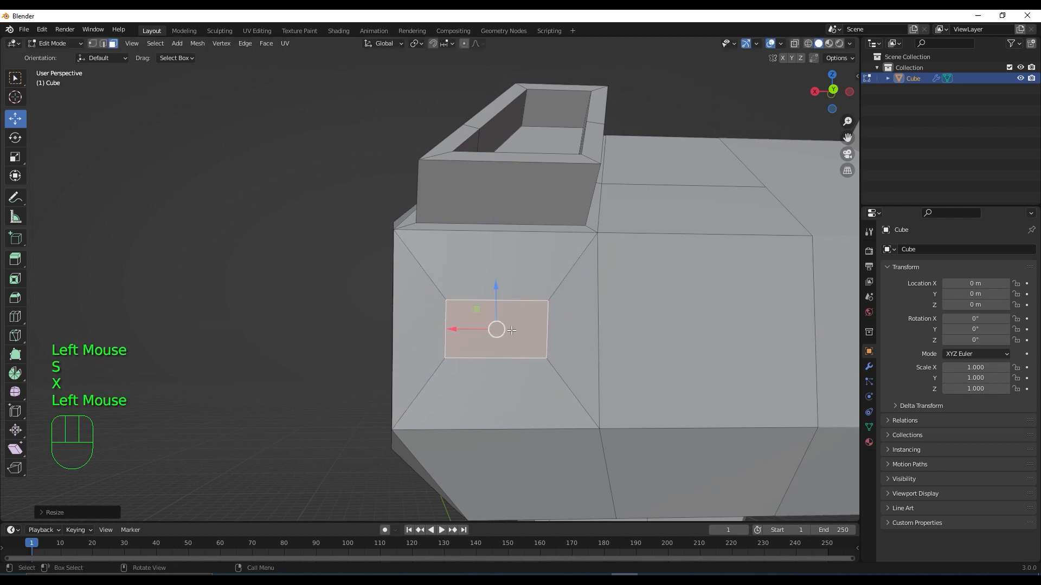
middle_click_drag(528, 346, 750, 387)
scroll(651, 362, "down", 2)
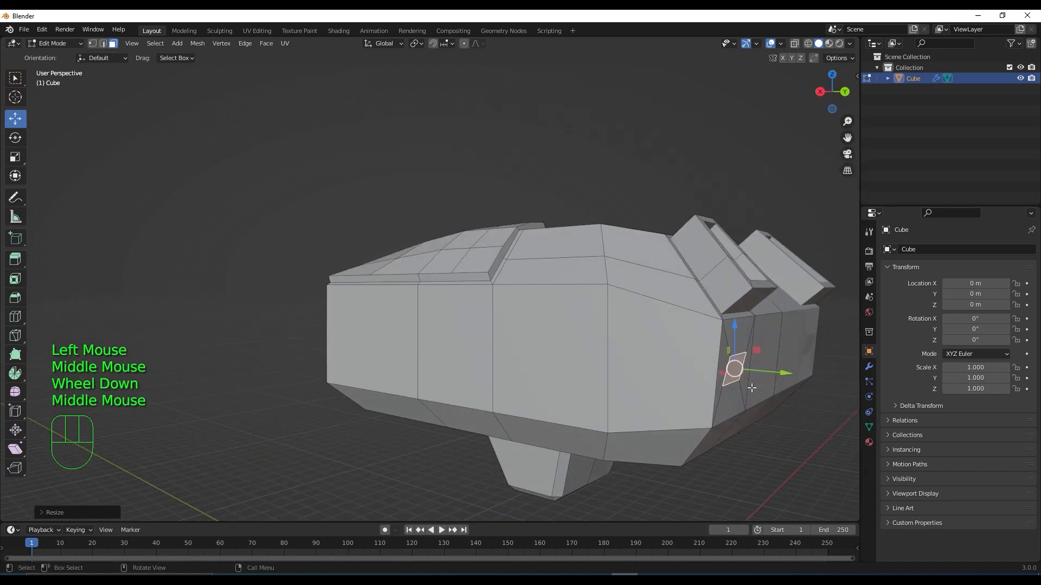
Step: Extrude the small rectangular face on the +Y end wall inward to form a recess
key("e")
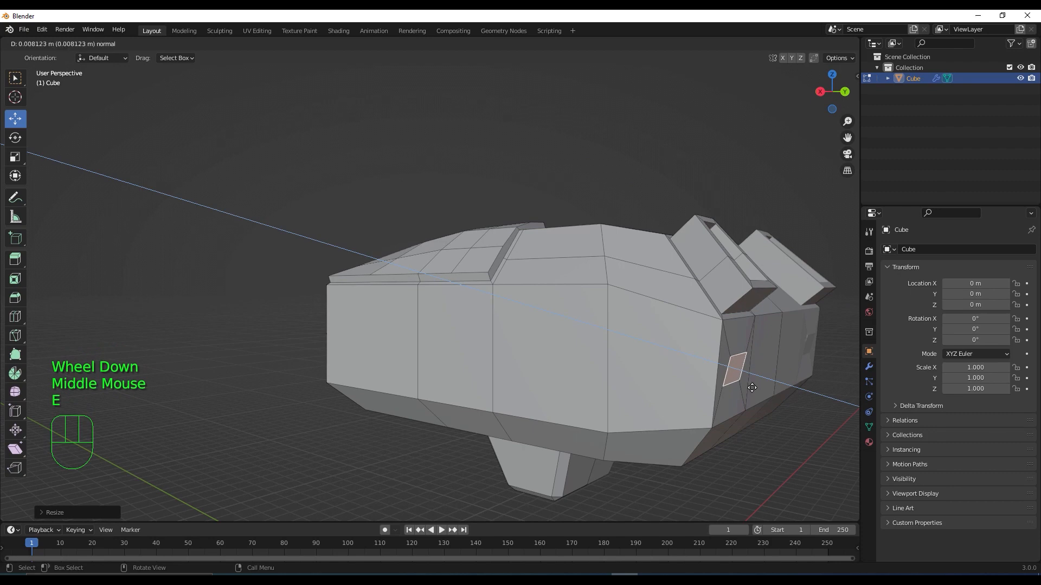
left_click(741, 389)
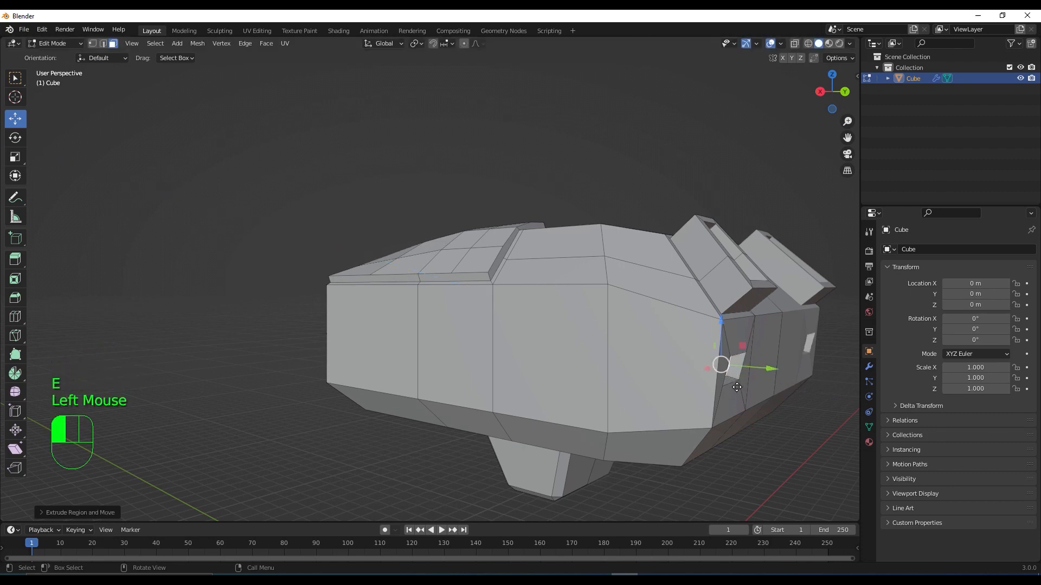
middle_click_drag(738, 394, 672, 370)
scroll(675, 381, "down", 2)
middle_click_drag(601, 361, 541, 295)
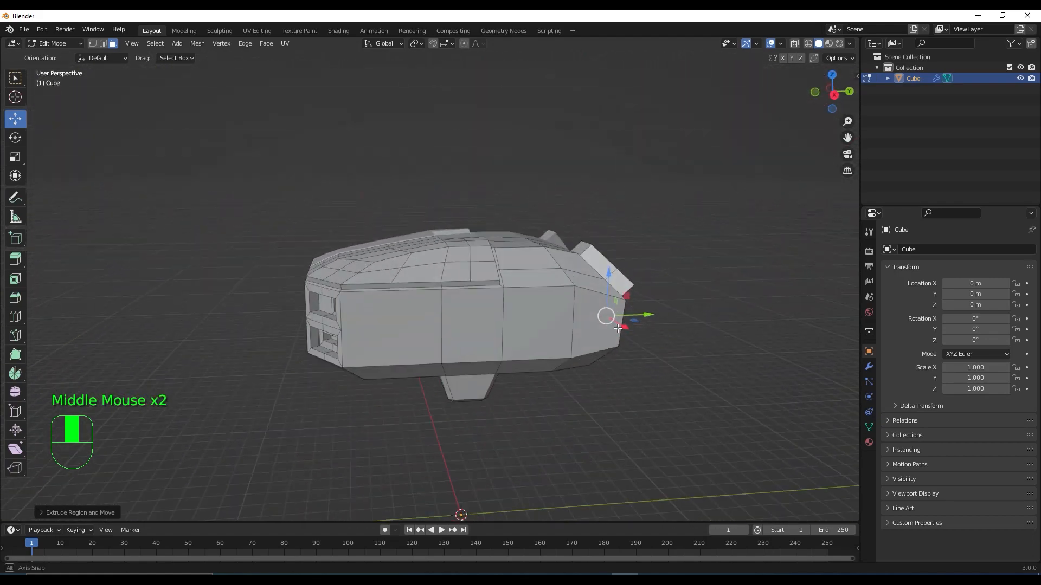
scroll(540, 294, "up", 1)
middle_click_drag(498, 369, 467, 369)
middle_click_drag(479, 413, 335, 301)
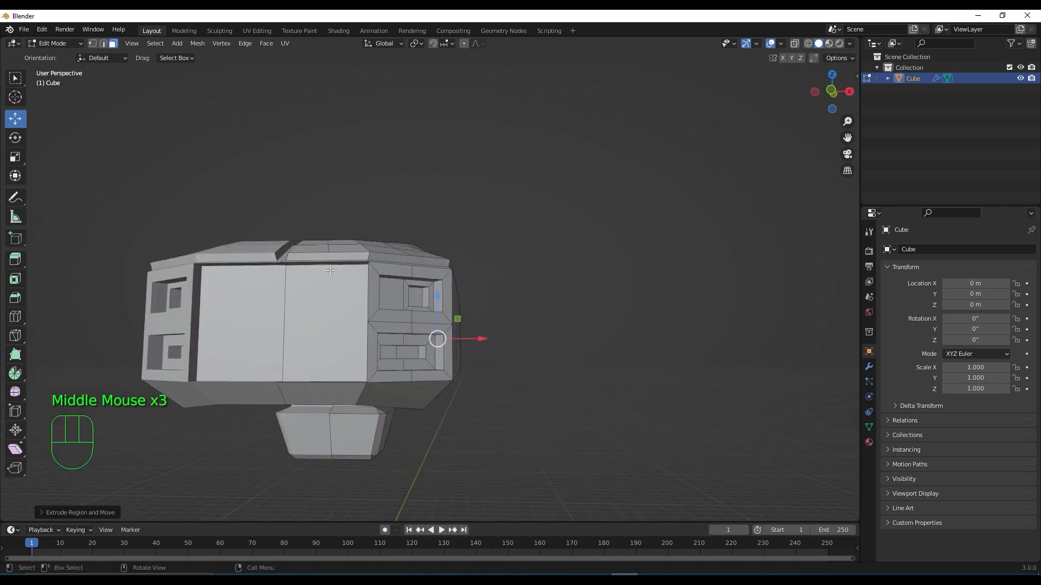
middle_click_drag(401, 419, 332, 425)
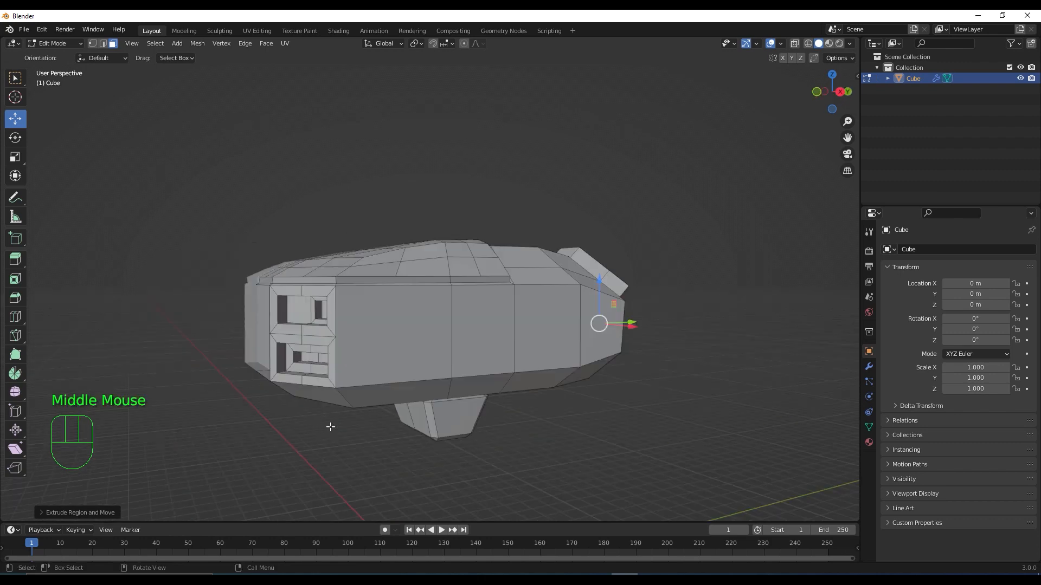
Step: Move the vertical edge on the +X side wall behind the roof panel, with its connected edge on the lower slope, slightly toward +Y
scroll(536, 418, "up", 2)
middle_click_drag(536, 418, 490, 398, "shift")
scroll(521, 385, "up", 2)
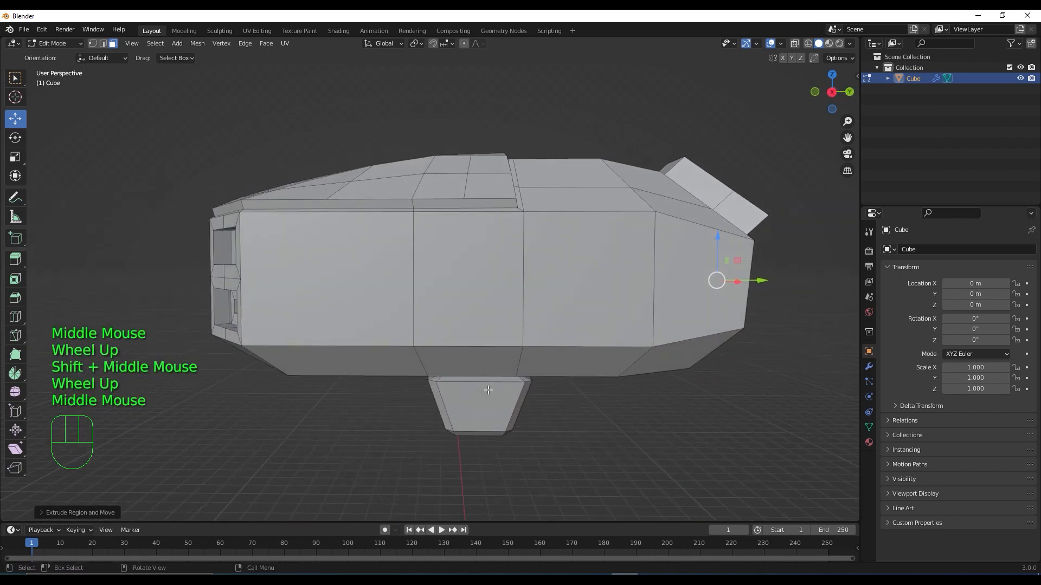
scroll(491, 398, "down", 1)
middle_click(496, 400)
key("KP_3")
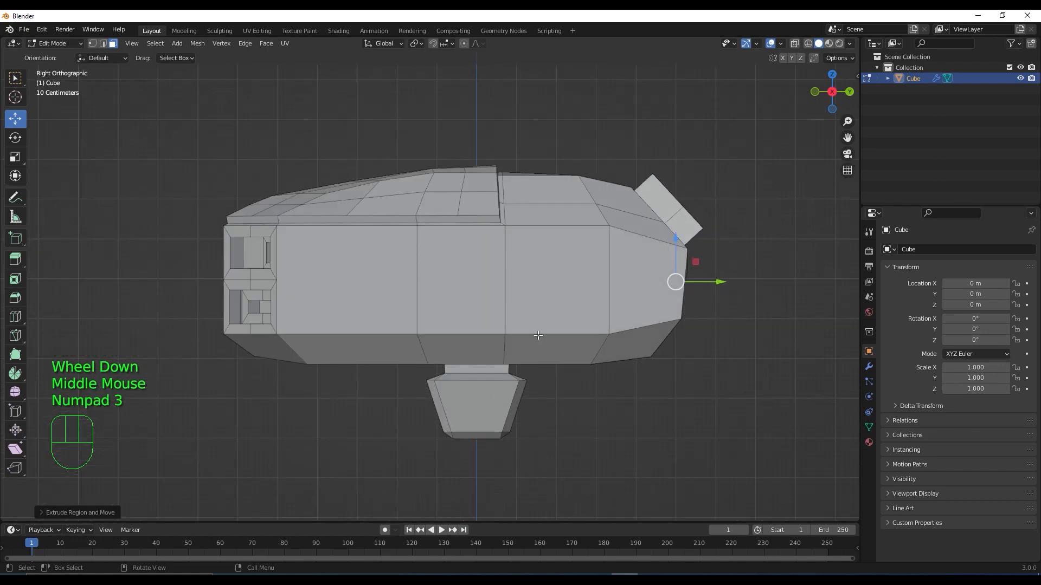
key("2")
left_click(505, 309)
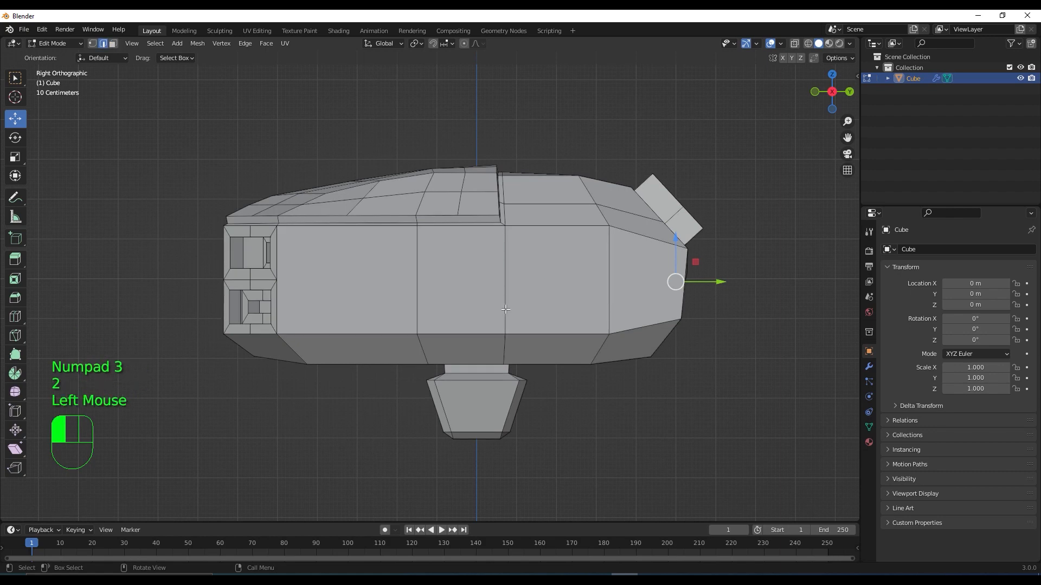
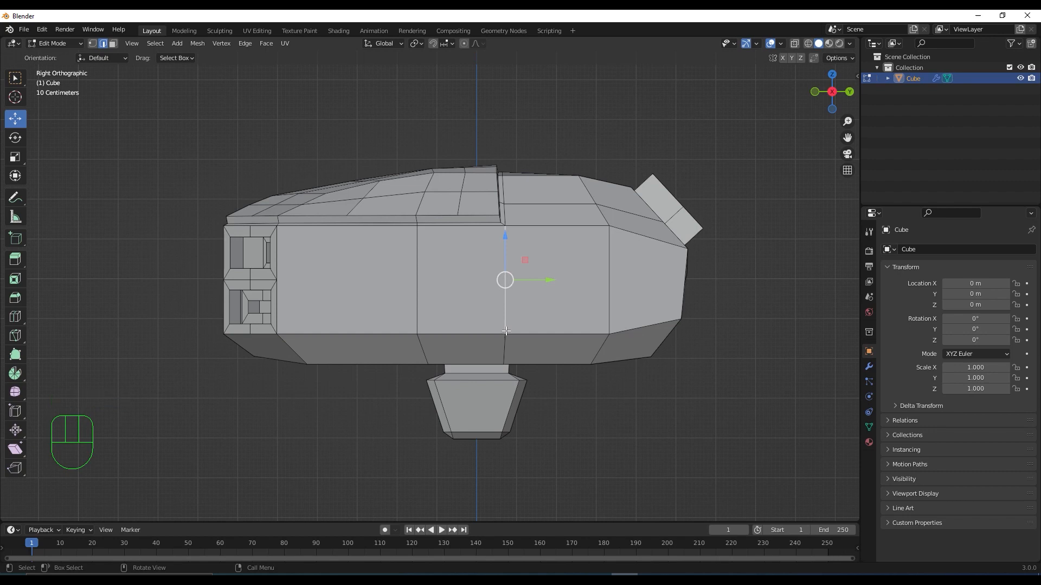
left_click(505, 353, "shift")
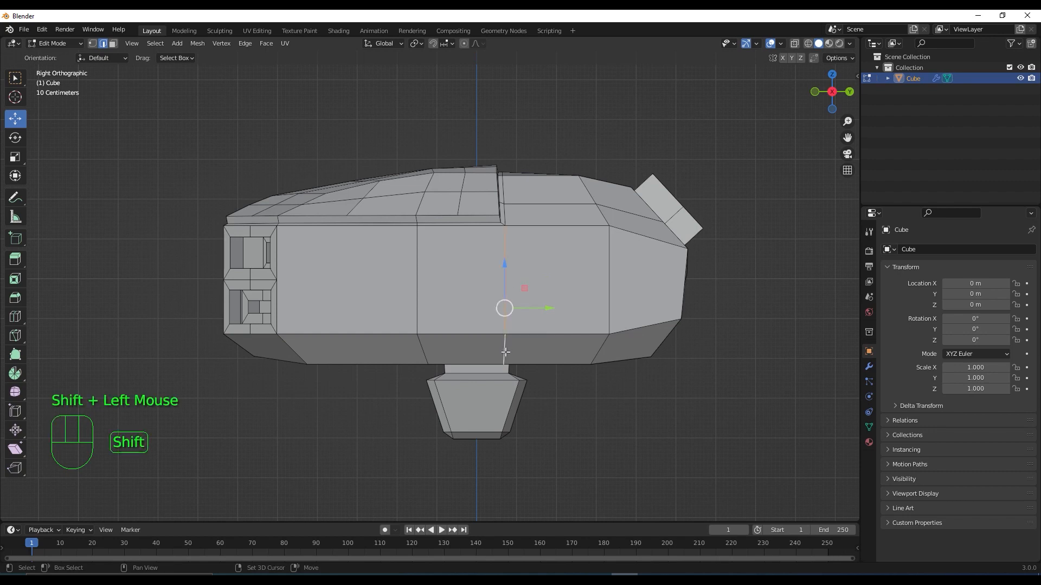
left_click(508, 281)
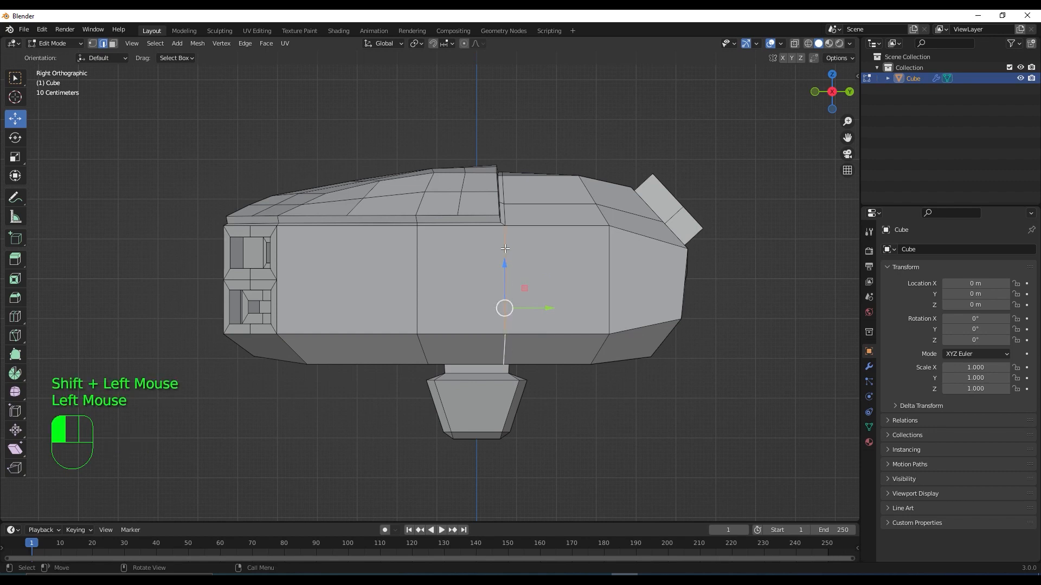
left_click(502, 351, "alt")
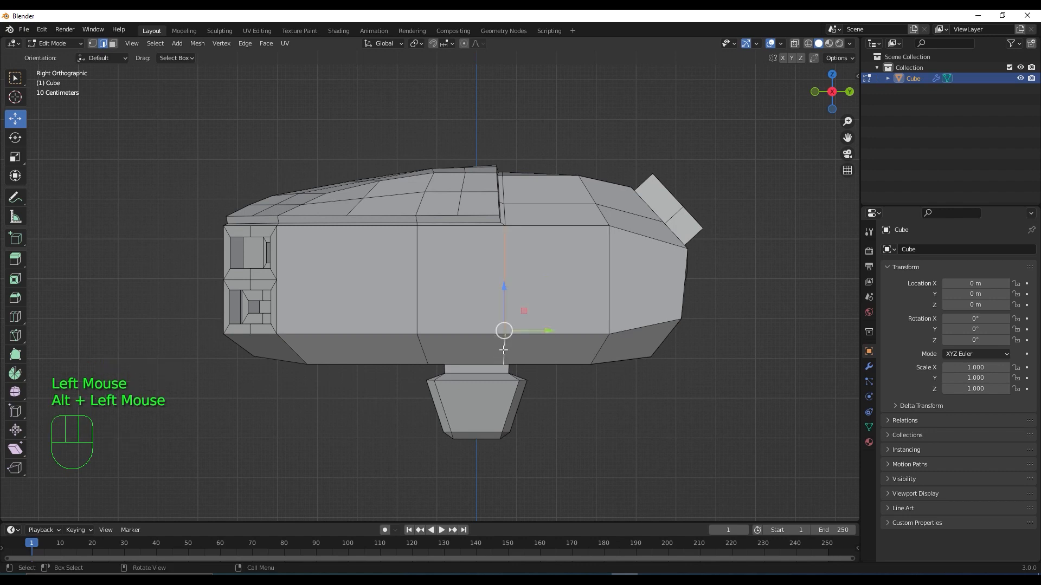
left_click_drag(554, 330, 558, 332)
left_click(559, 334)
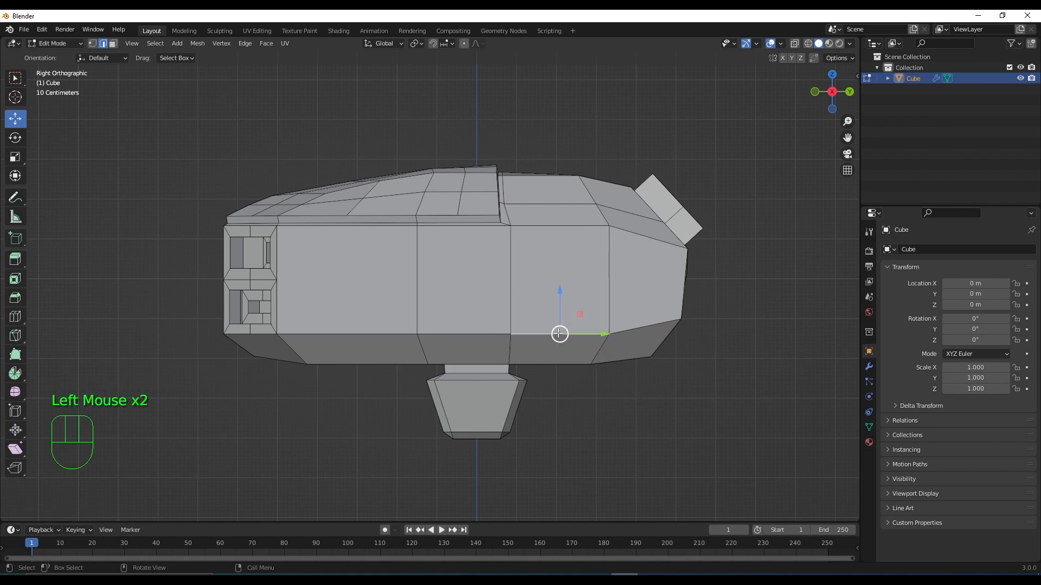
Step: Select the whole linked block under the hull and shift it slightly toward -Y
key("3")
left_click(494, 399)
key("l")
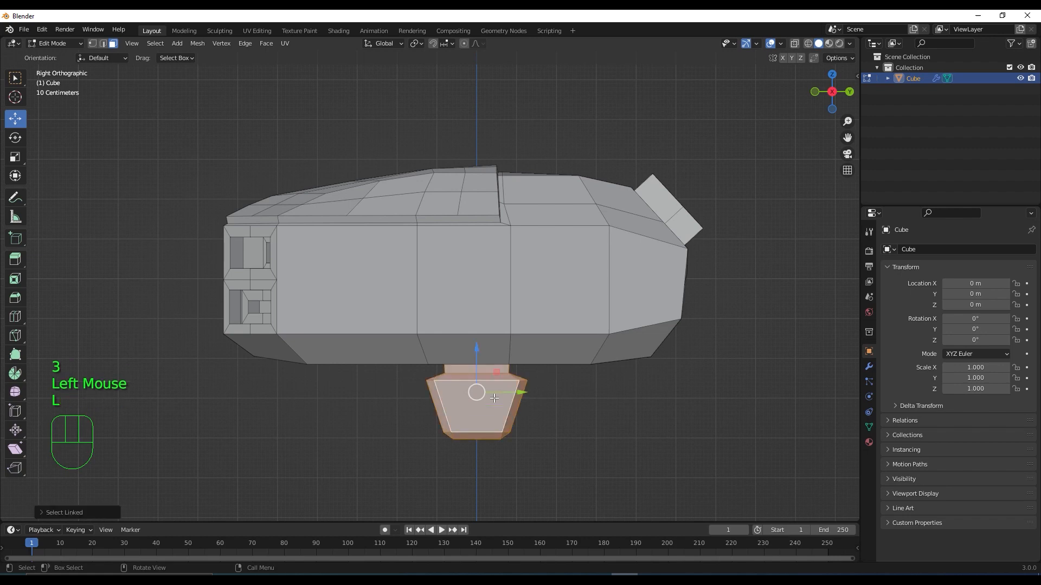
left_click_drag(519, 392, 512, 391)
scroll(512, 392, "down", 2)
Step: Duplicate the middle face of the +X side wall in place and scale the copy to about 0.52
middle_click_drag(512, 392, 476, 318)
left_click(455, 281)
key("shift+d")
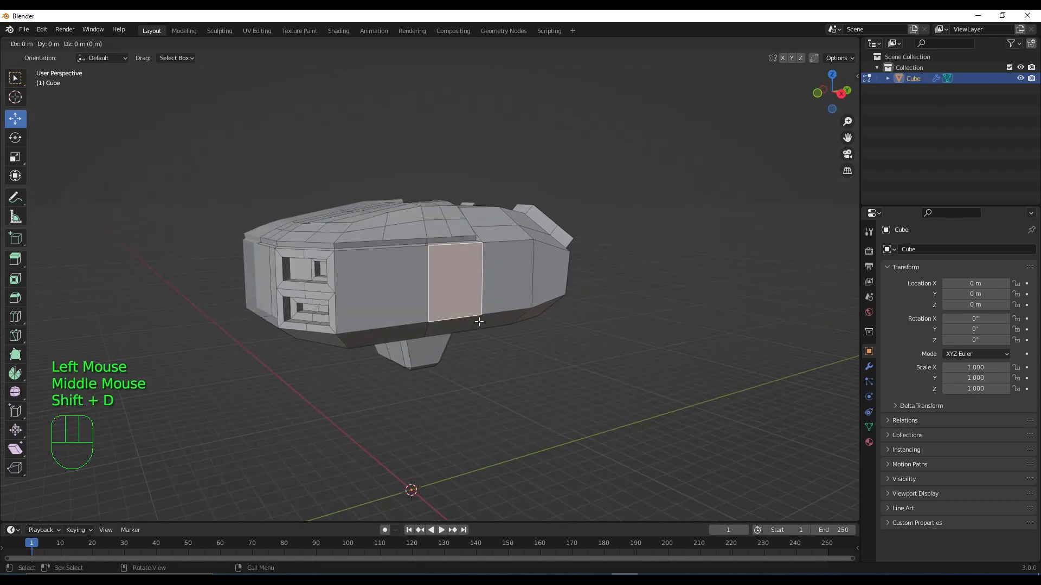
right_click(667, 307)
middle_click_drag(509, 355, 490, 351)
key("s")
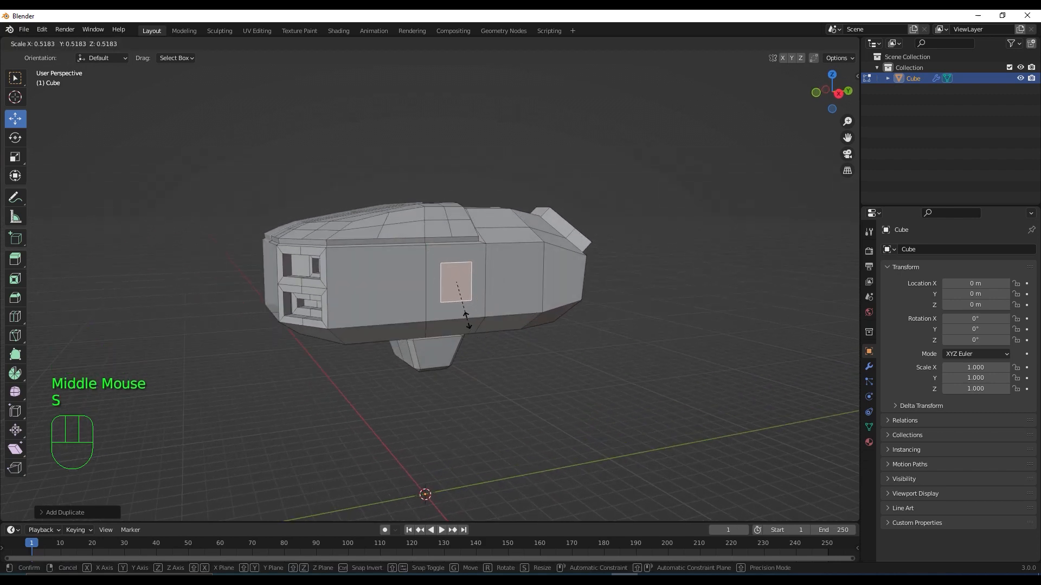
left_click(468, 320)
middle_click_drag(477, 331, 501, 339)
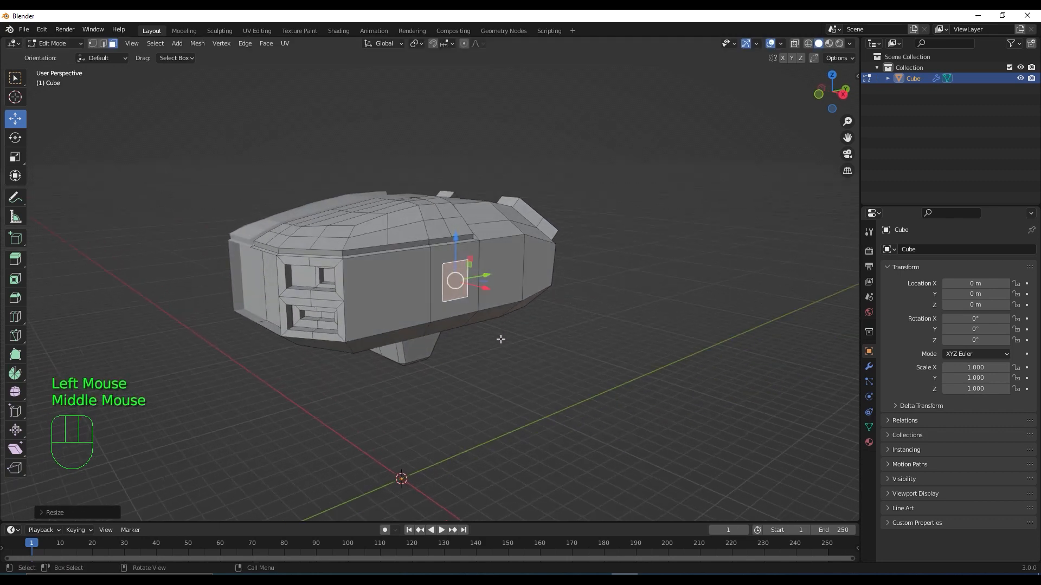
Step: Move the duplicated face along X into the hull and extrude it outward about 2.2 m so it protrudes from the side wall
key("KP_1")
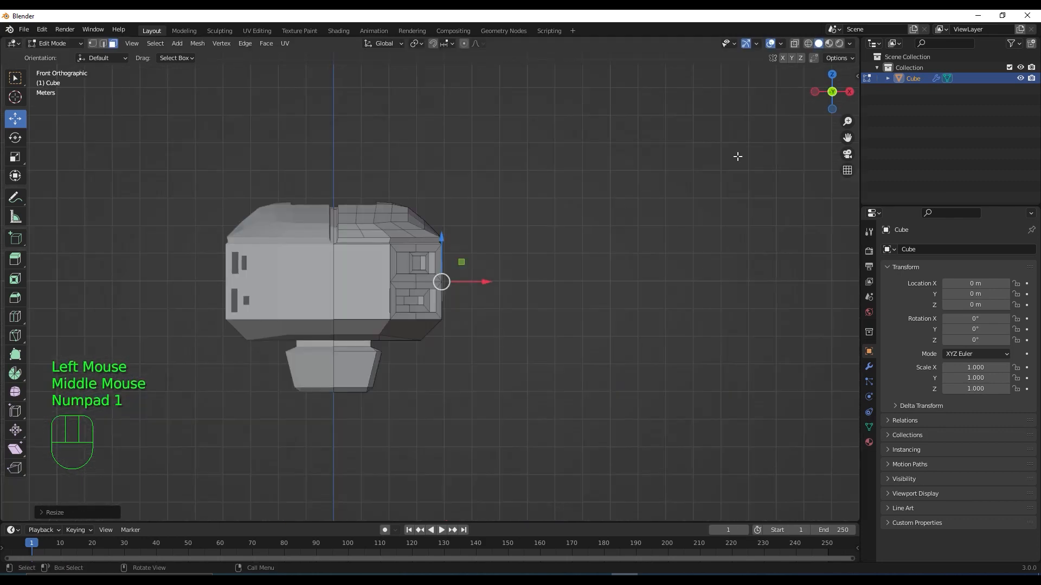
left_click(795, 43)
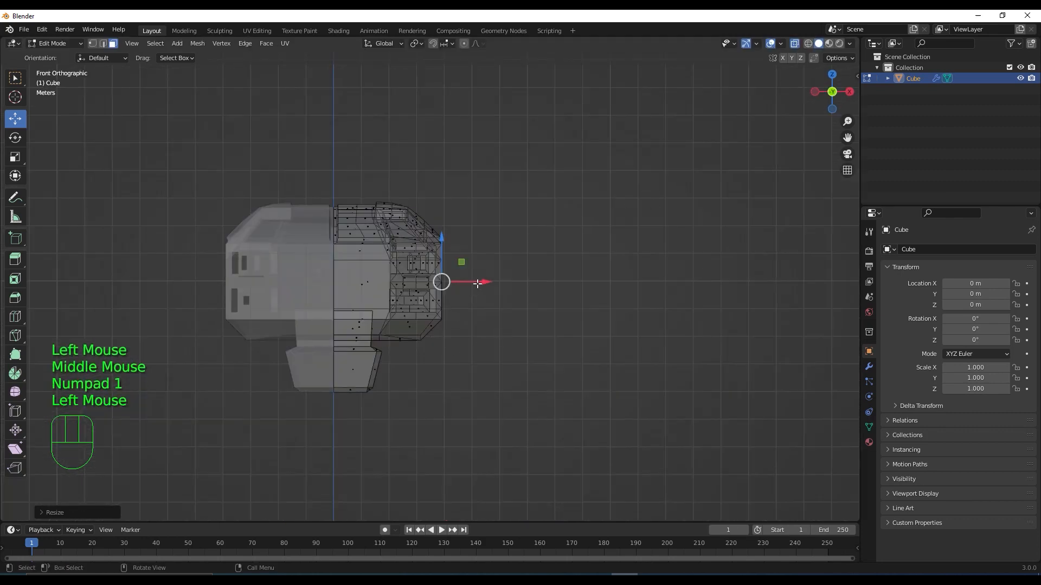
left_click_drag(477, 284, 428, 284)
key("e")
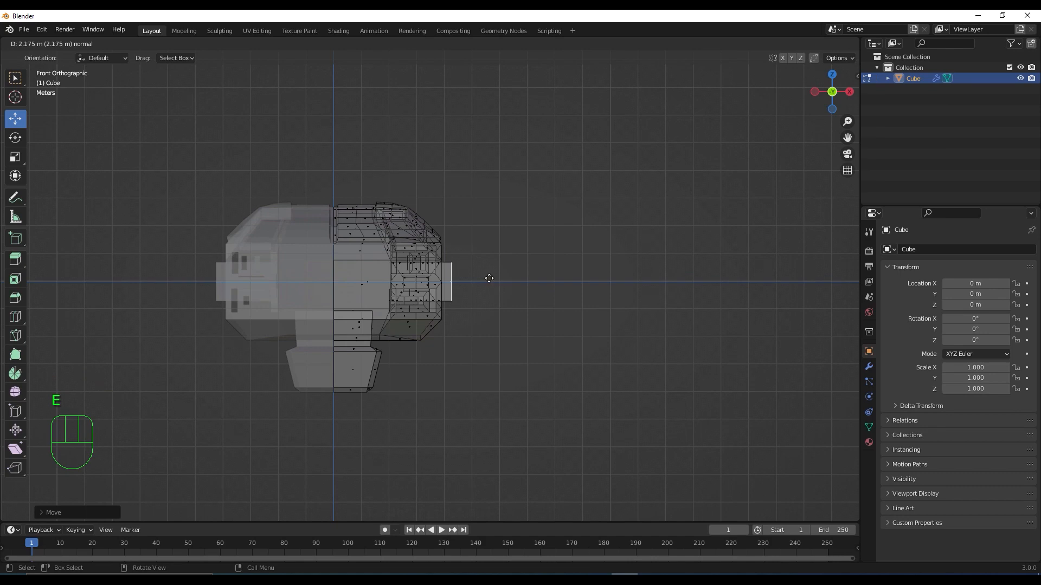
left_click(489, 278)
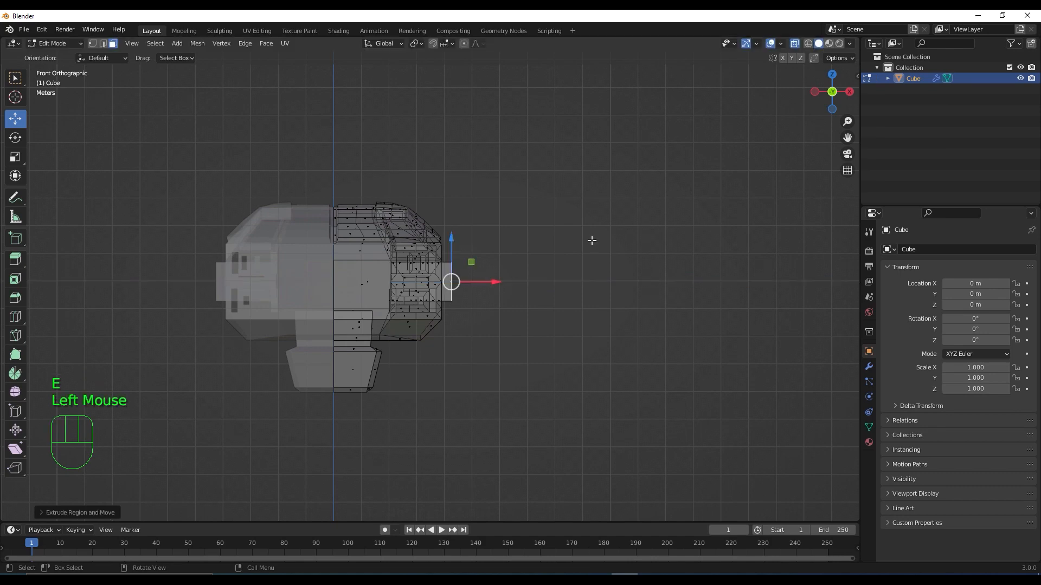
left_click(795, 44)
middle_click_drag(488, 379, 485, 435)
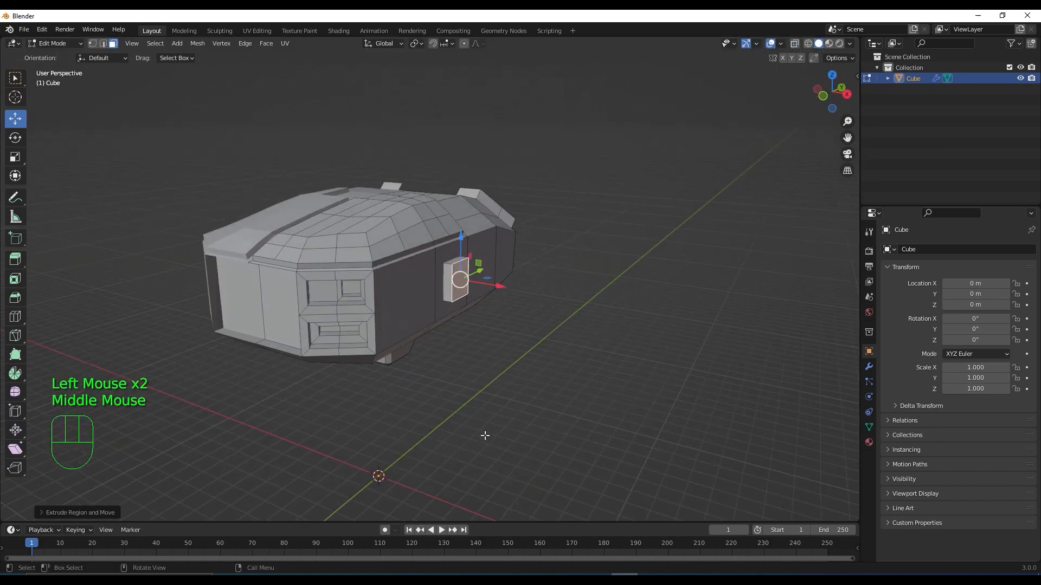
scroll(484, 436, "down", 2)
scroll(484, 435, "up", 2)
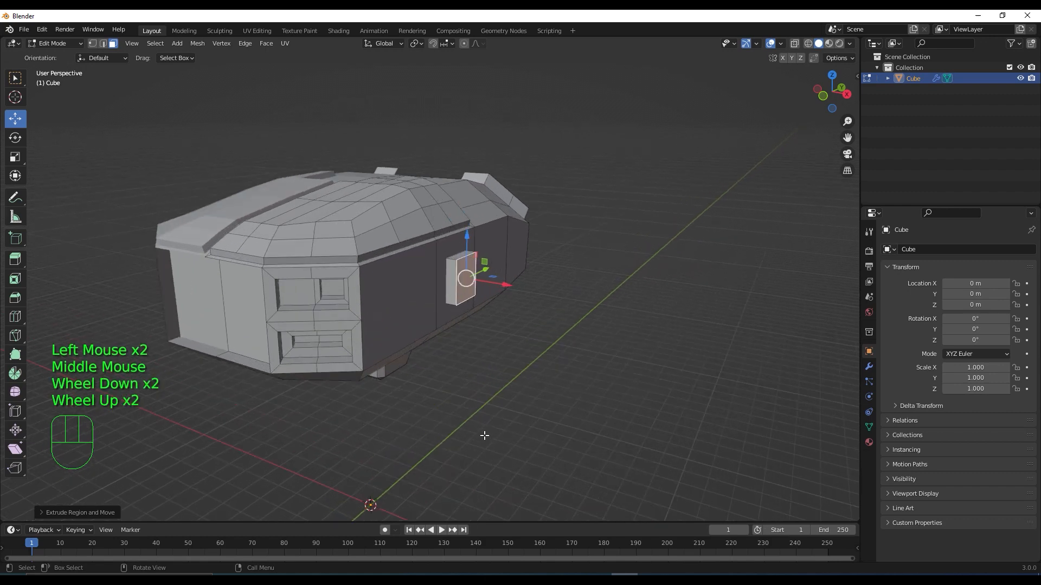
Step: Examine the mesh's separate linked pieces by selecting the underside block, the side block and the main hull in turn
scroll(484, 434, "down", 1)
middle_click_drag(481, 433, 405, 379)
scroll(432, 398, "down", 1)
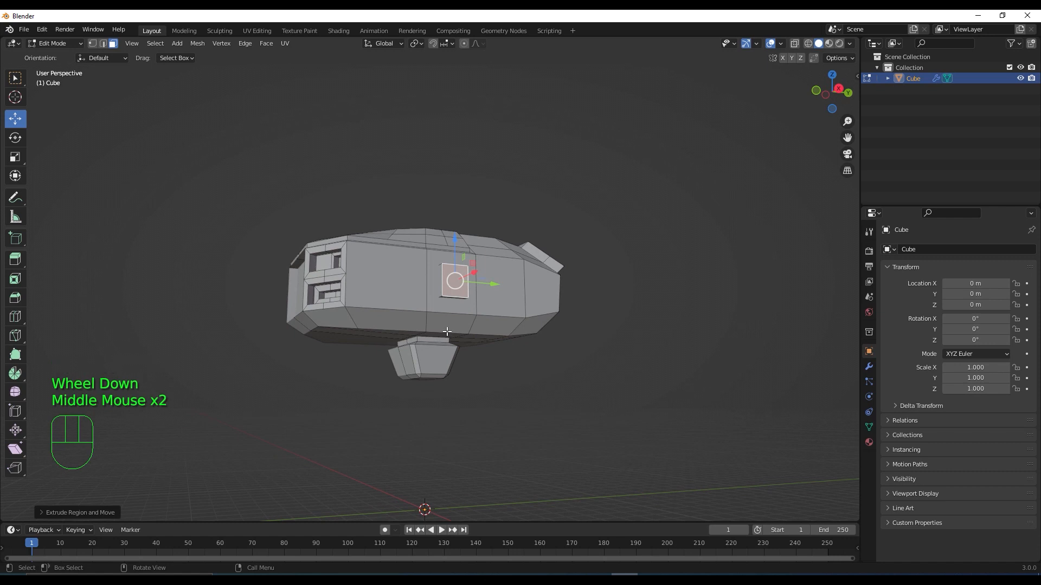
key("a")
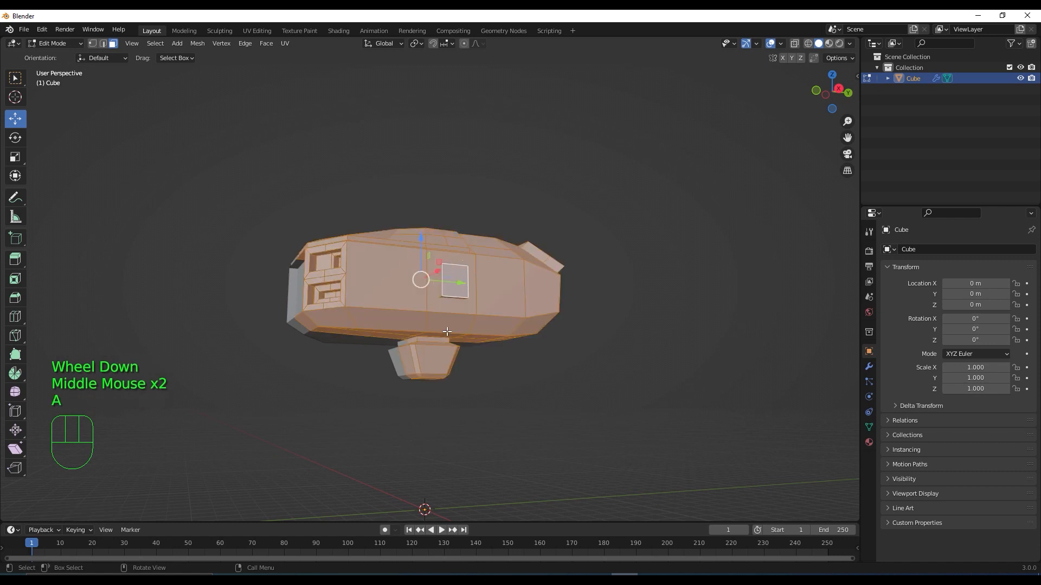
middle_click_drag(447, 332, 433, 364)
scroll(459, 379, "up", 1)
left_click(432, 363)
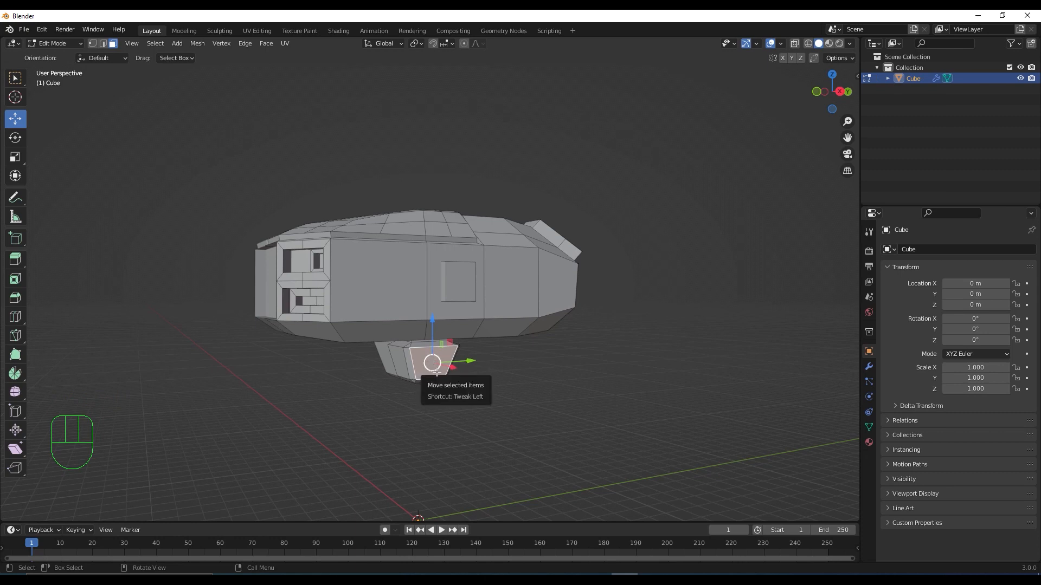
key("l")
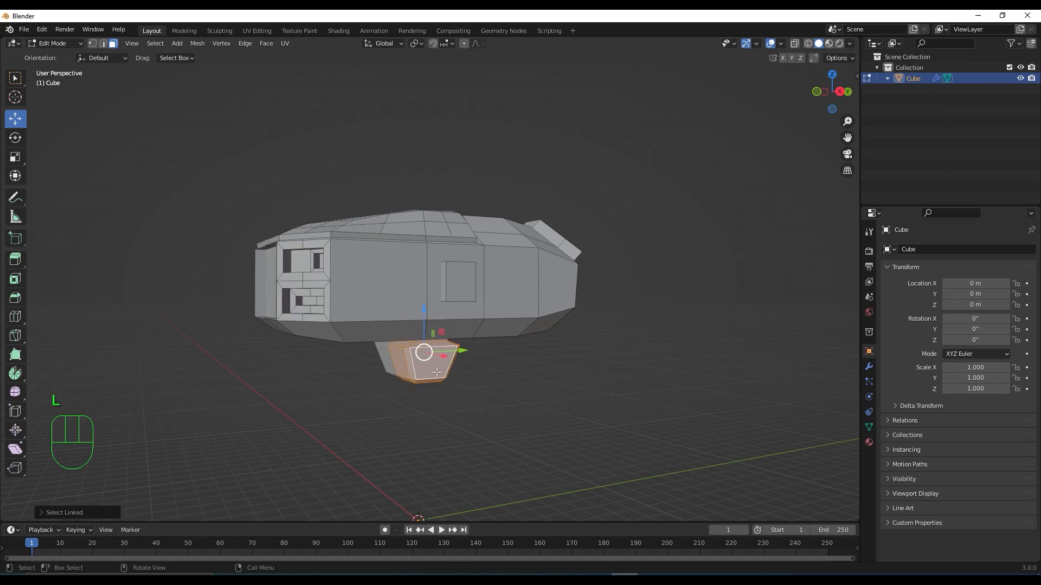
left_click(468, 282)
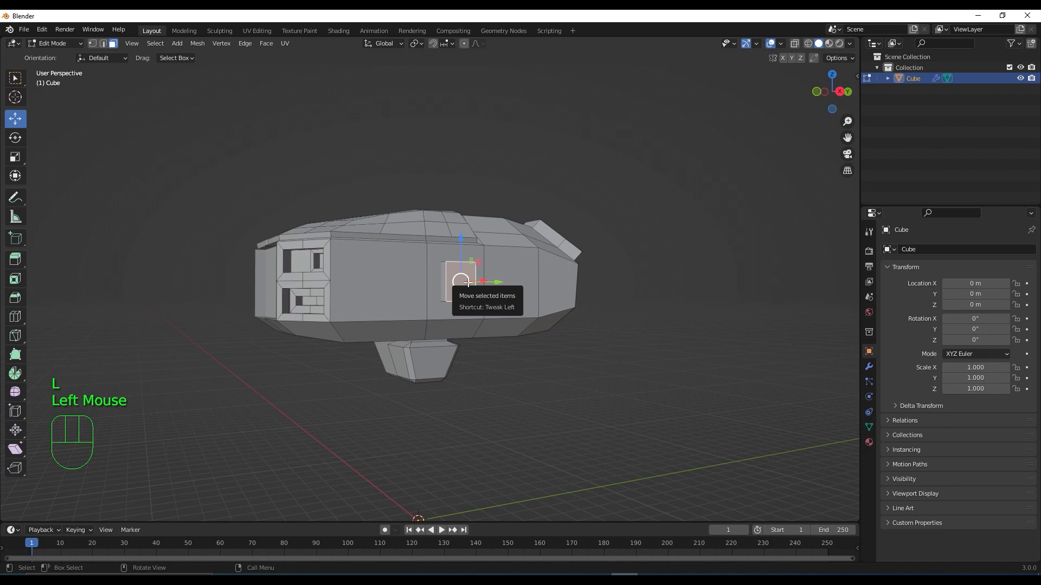
key("l")
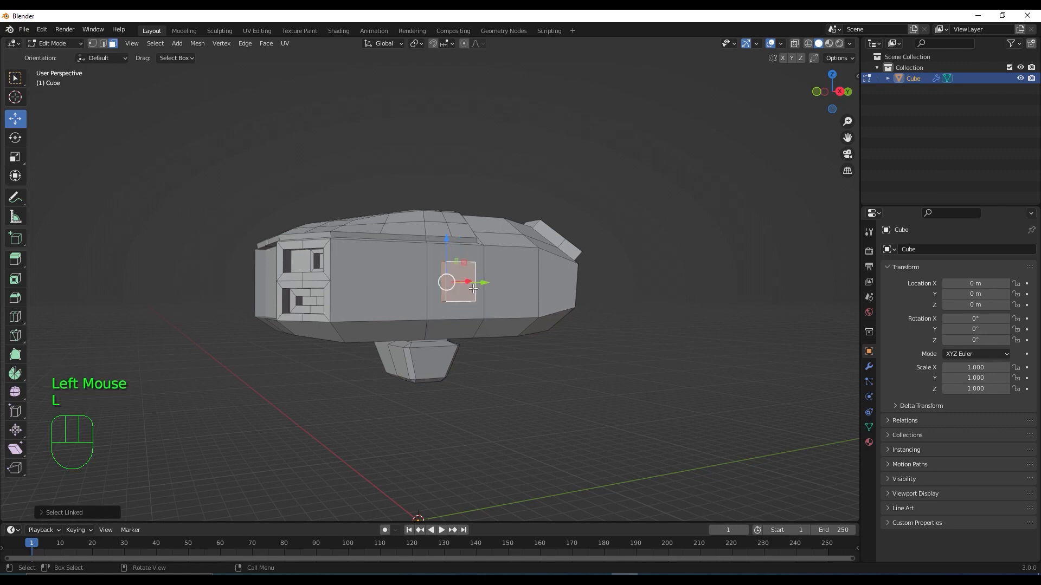
left_click(393, 290)
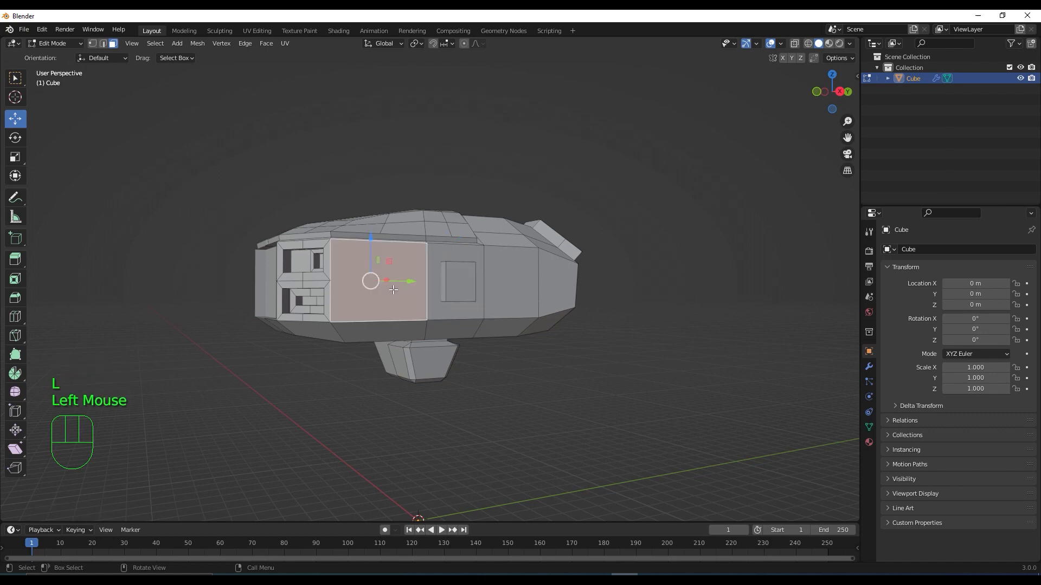
key("l")
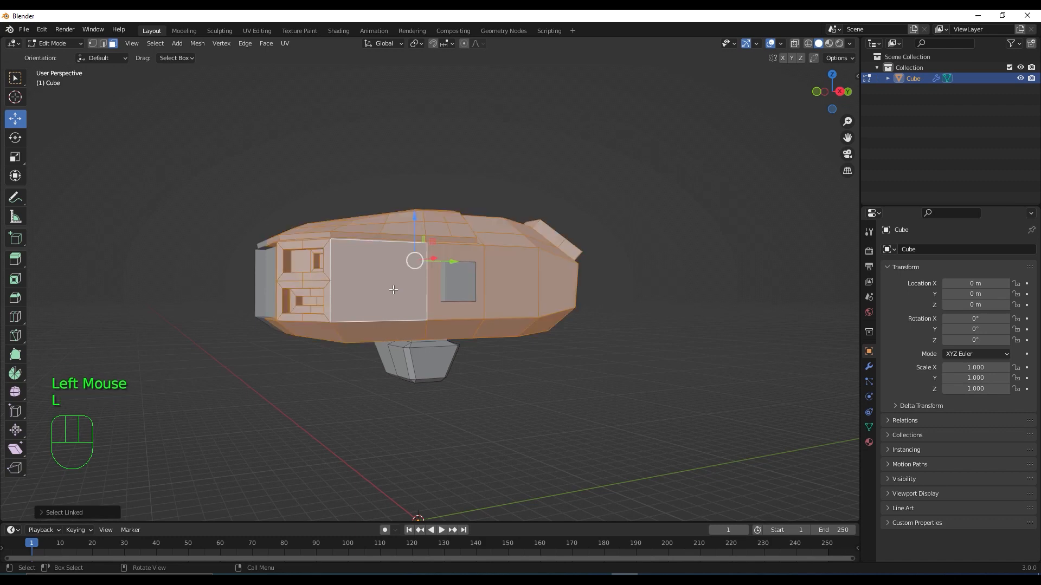
Step: Extrude the outer end face of the +X side block slightly outward and scale it up to about 1.2
middle_click_drag(399, 311, 436, 307)
scroll(437, 306, "up", 2)
middle_click_drag(460, 339, 499, 291)
left_click(455, 296)
key("KP_1")
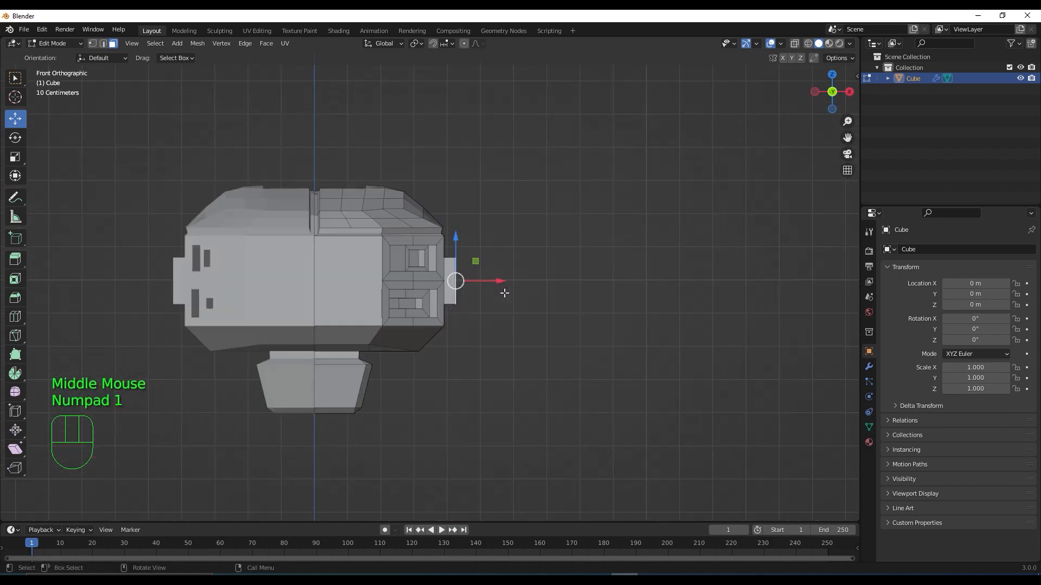
scroll(496, 285, "up", 1)
key("e")
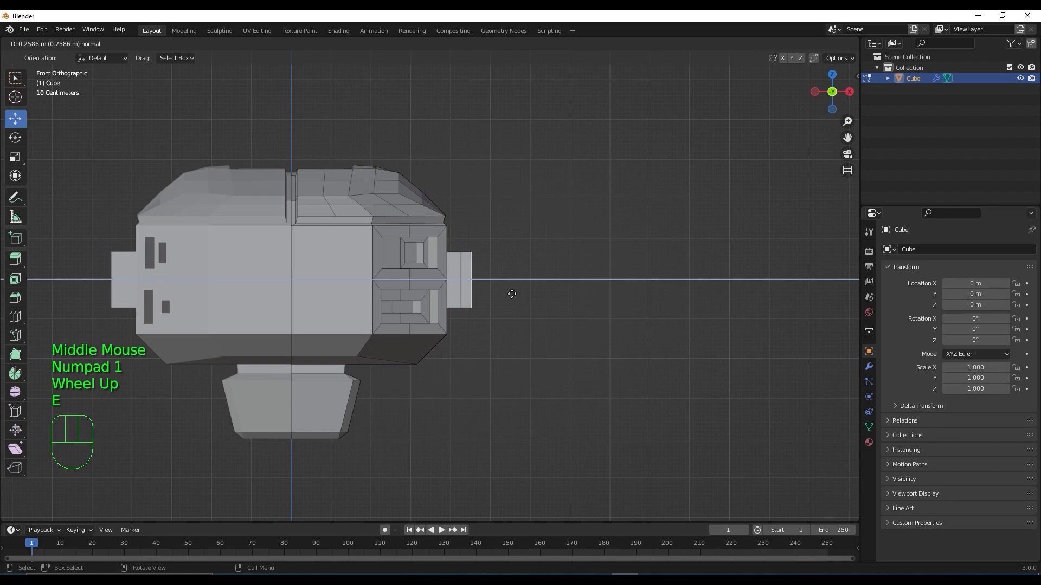
left_click(516, 290)
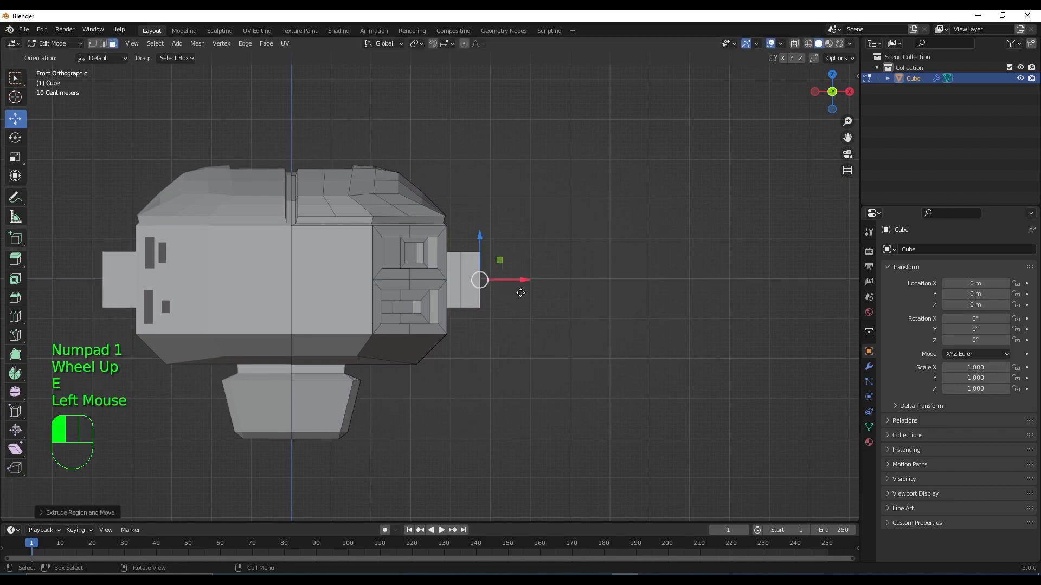
key("s")
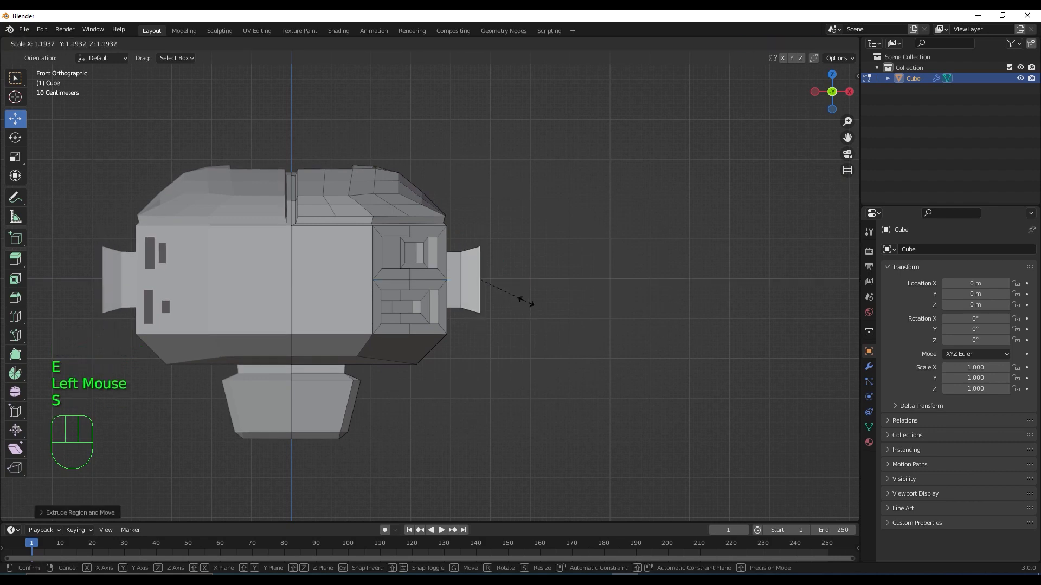
left_click(523, 298)
Step: Inset the flared end face of the side block and extrude the inner face outward along X as a narrower neck
middle_click_drag(525, 298, 496, 295)
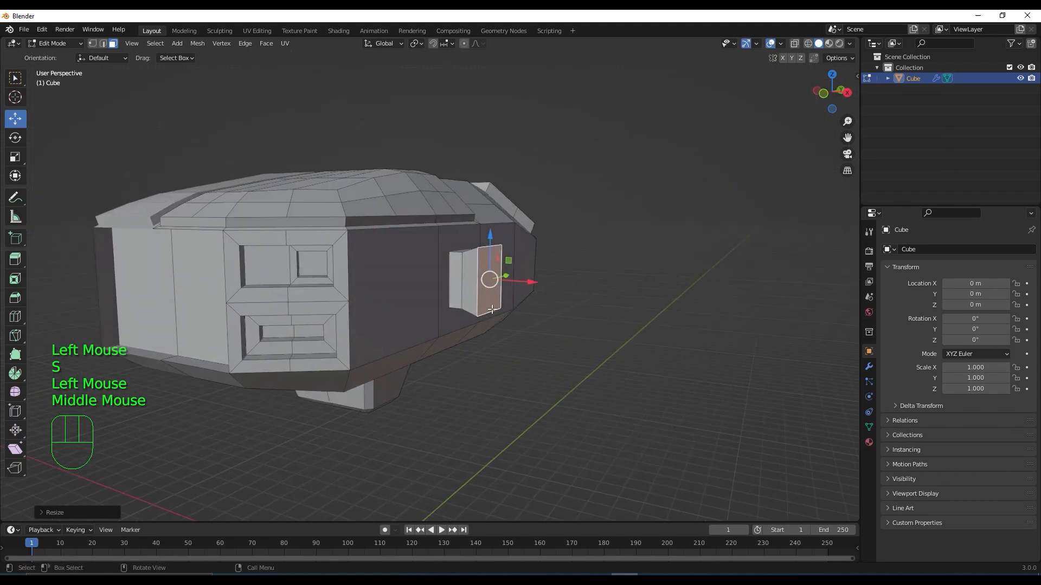
scroll(496, 295, "up", 1)
key("i")
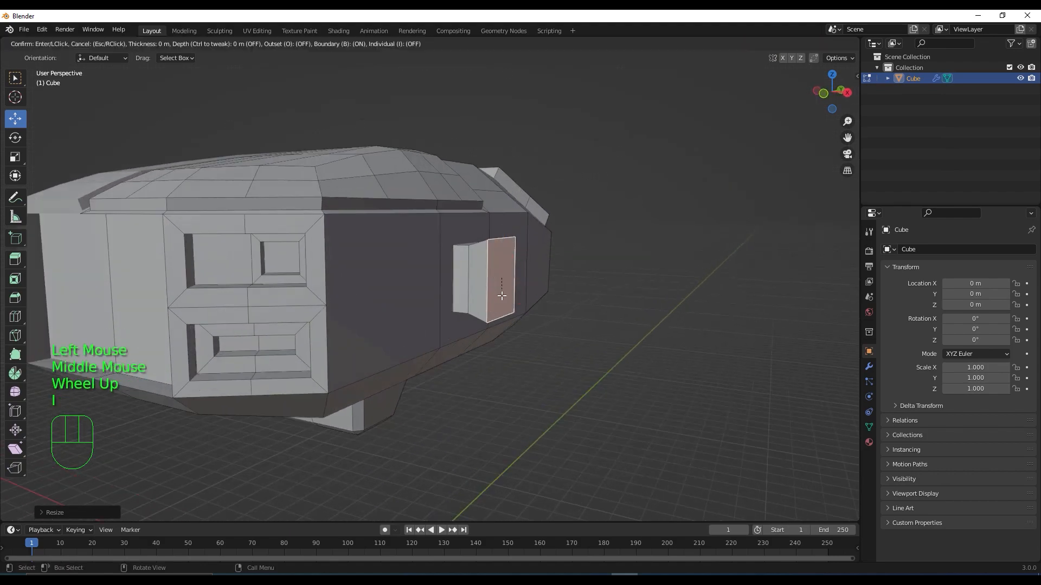
left_click(501, 283)
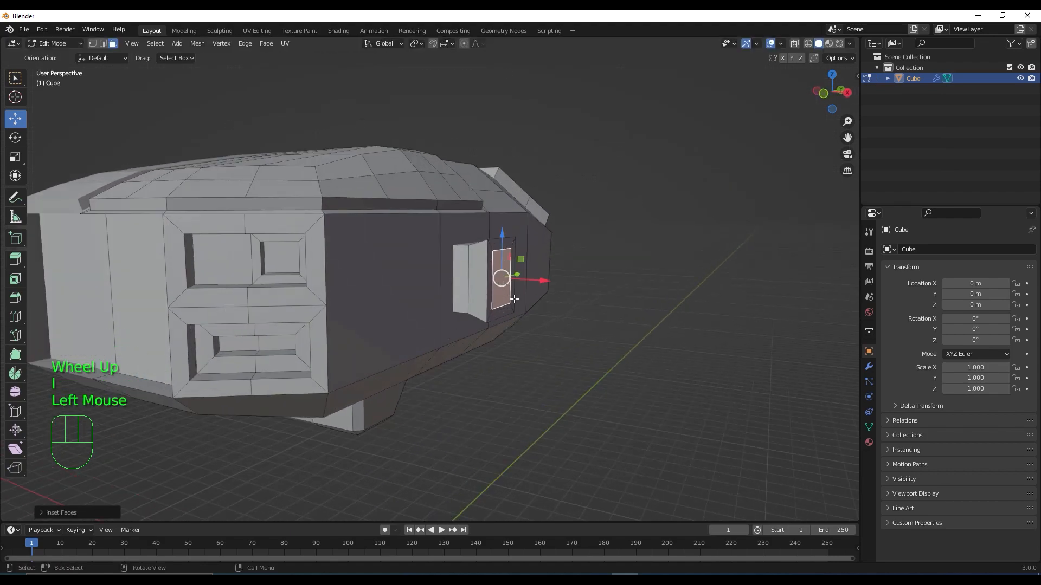
middle_click_drag(501, 284, 521, 303)
key("KP_1")
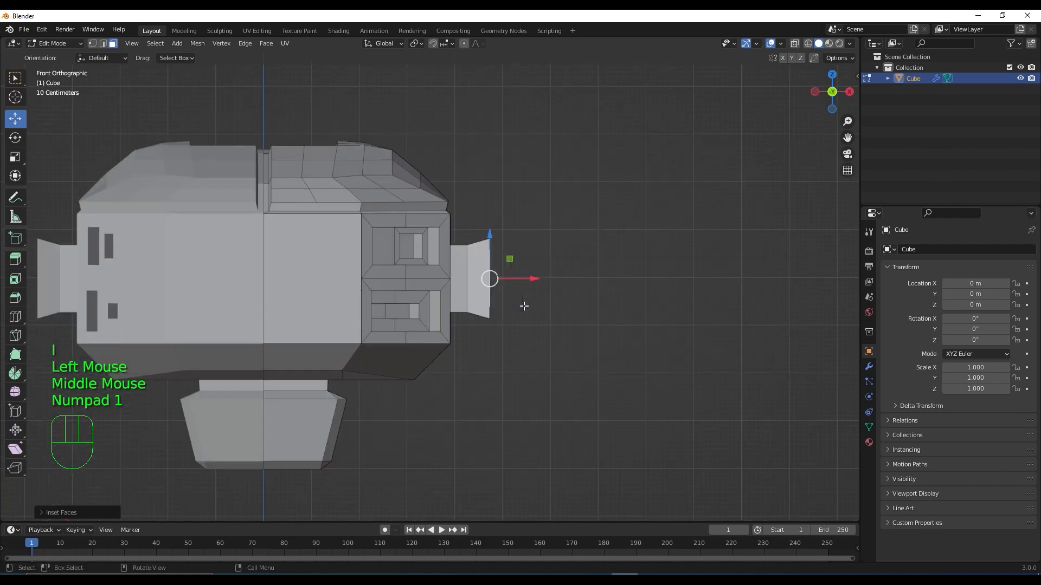
key("e")
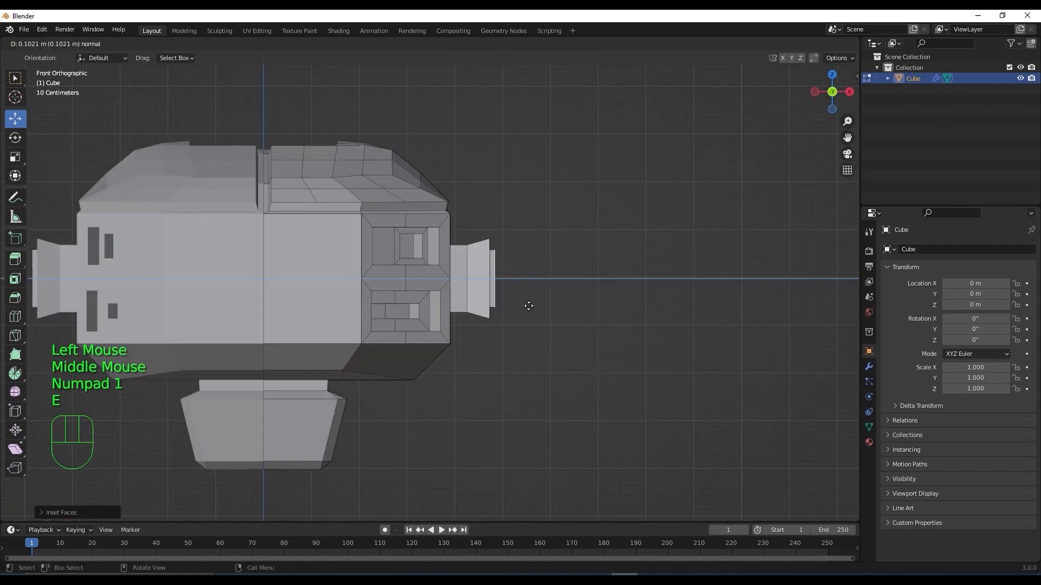
left_click(558, 305)
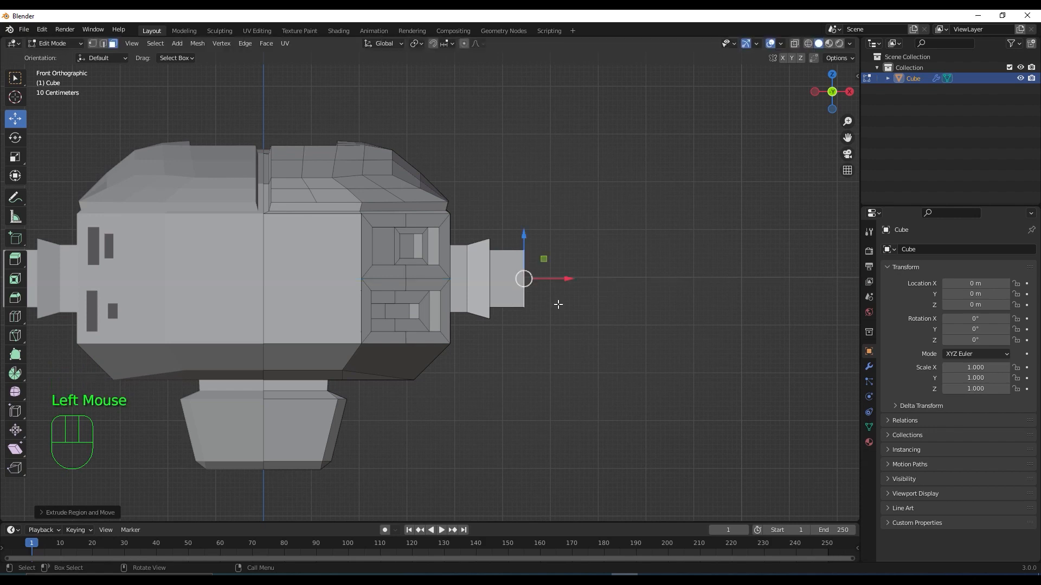
Step: Flare the neck's end with a short, scaled-up extrusion and extend that face about 1.45 m outward into a larger outer block
key("e")
left_click(566, 304)
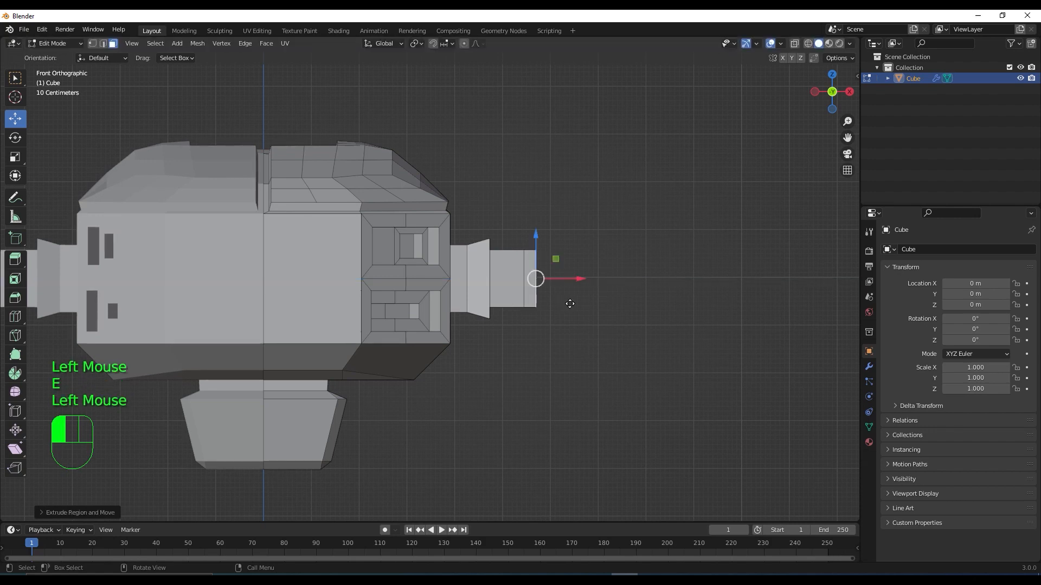
key("s")
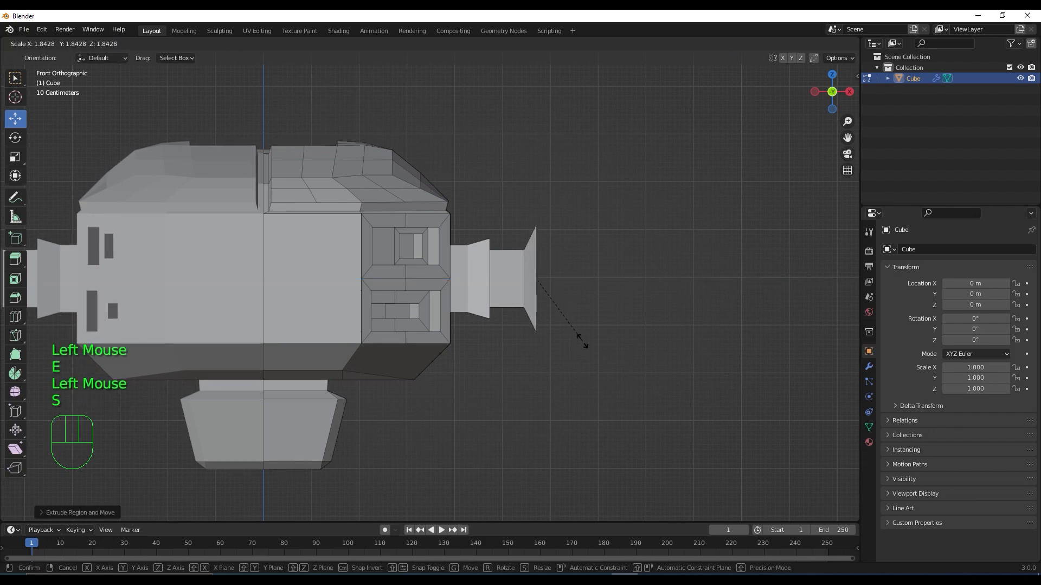
left_click(582, 336)
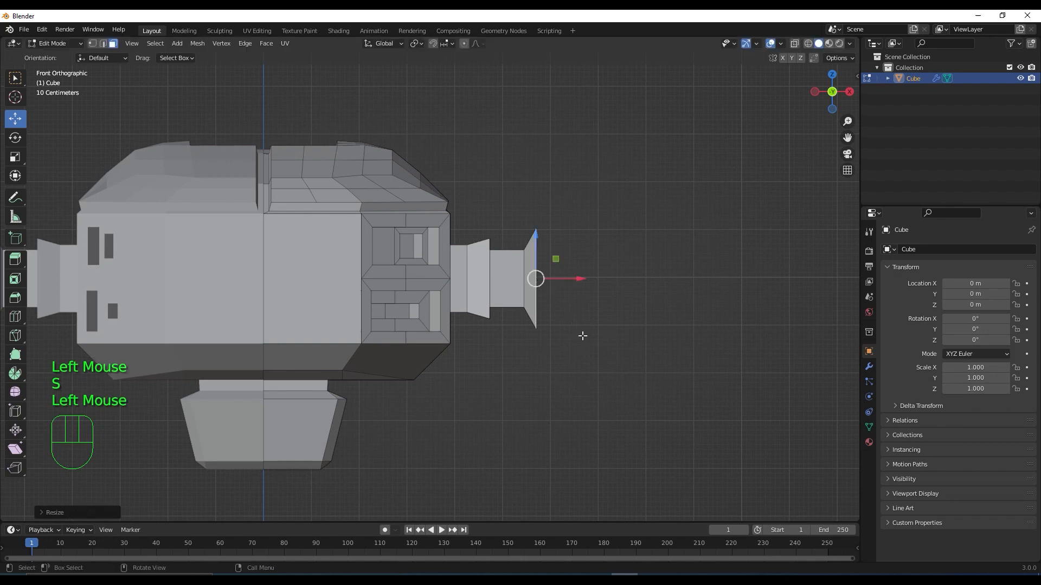
key("e")
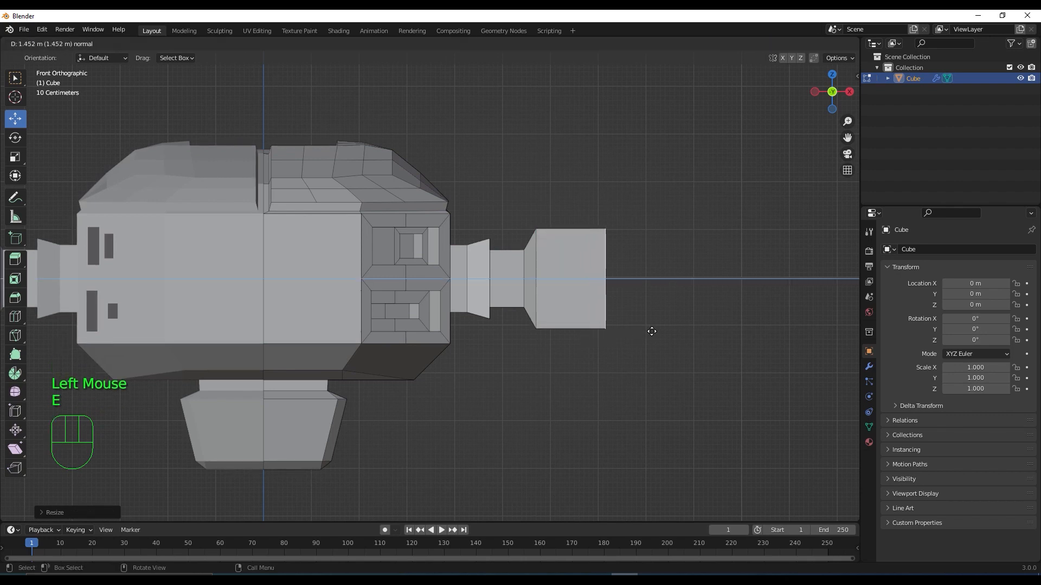
left_click(652, 331)
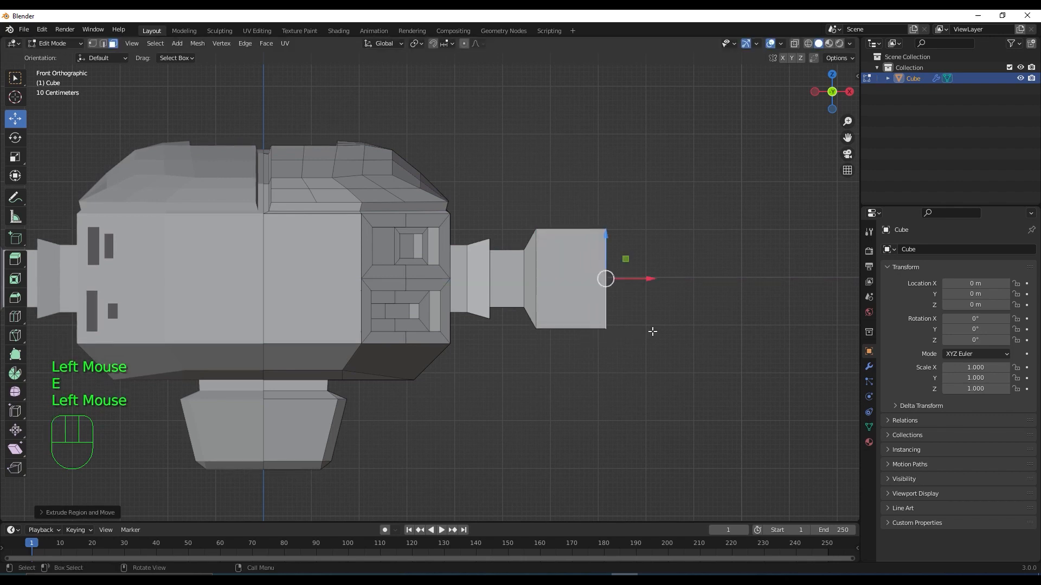
Step: Extrude a short cap on the outer block's end, taper its face to about 0.8 and nudge it inward along X
key("e")
left_click(667, 332)
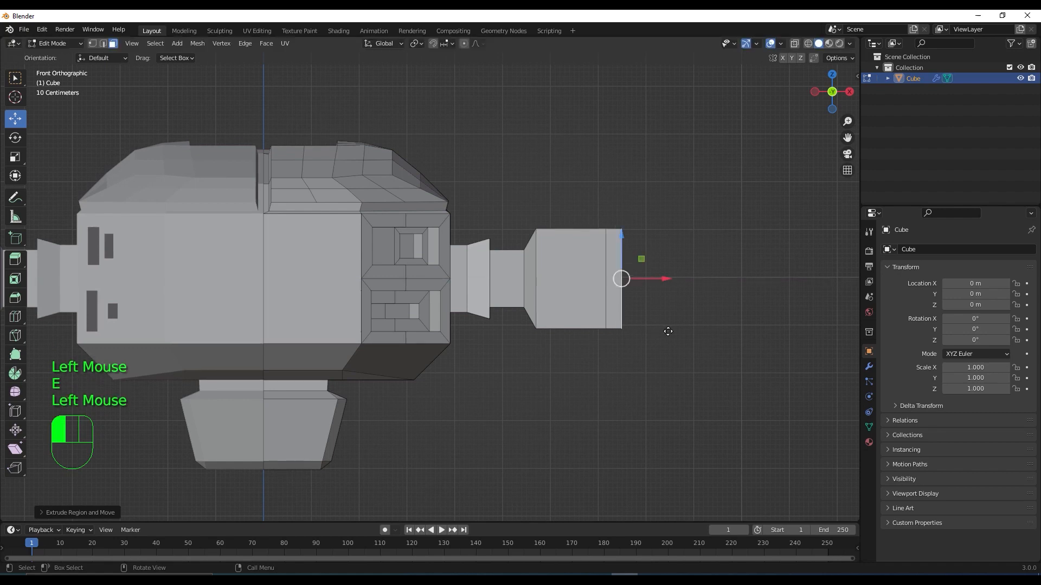
key("s")
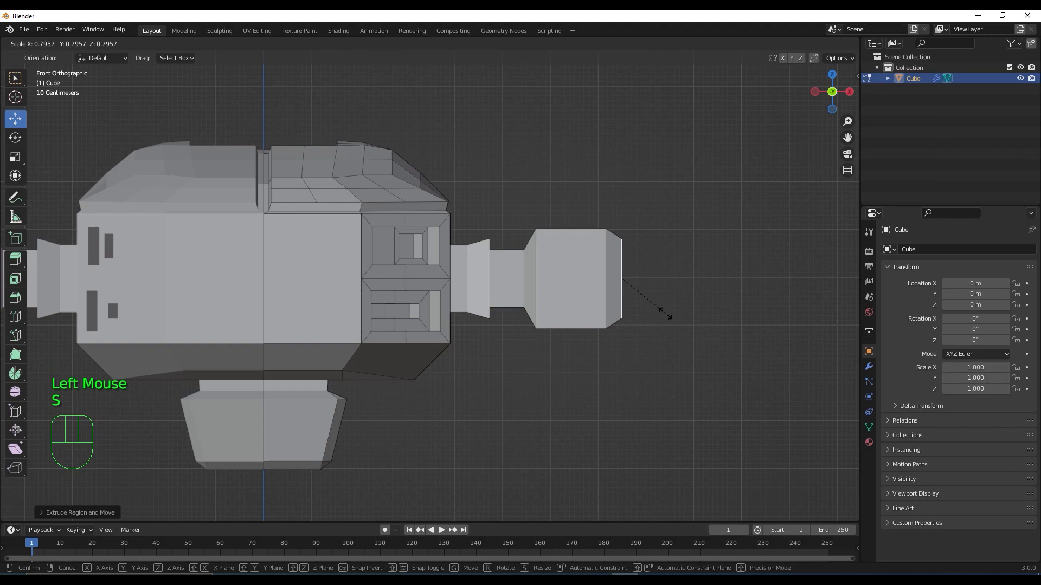
left_click(667, 314)
left_click(666, 281)
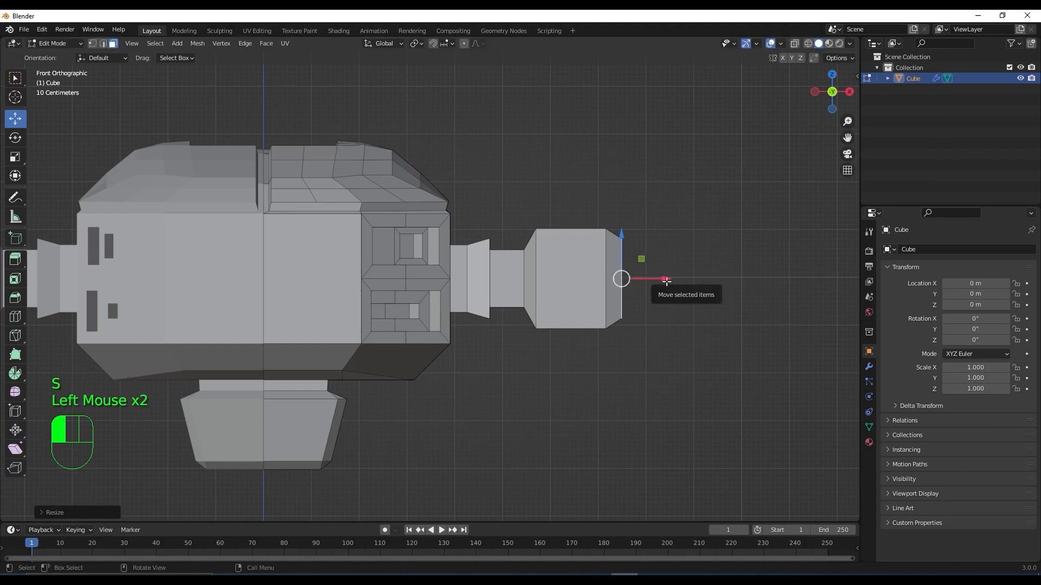
left_click_drag(666, 281, 661, 280)
Step: Duplicate the -Y side face of the outer block in place
scroll(670, 295, "down", 1)
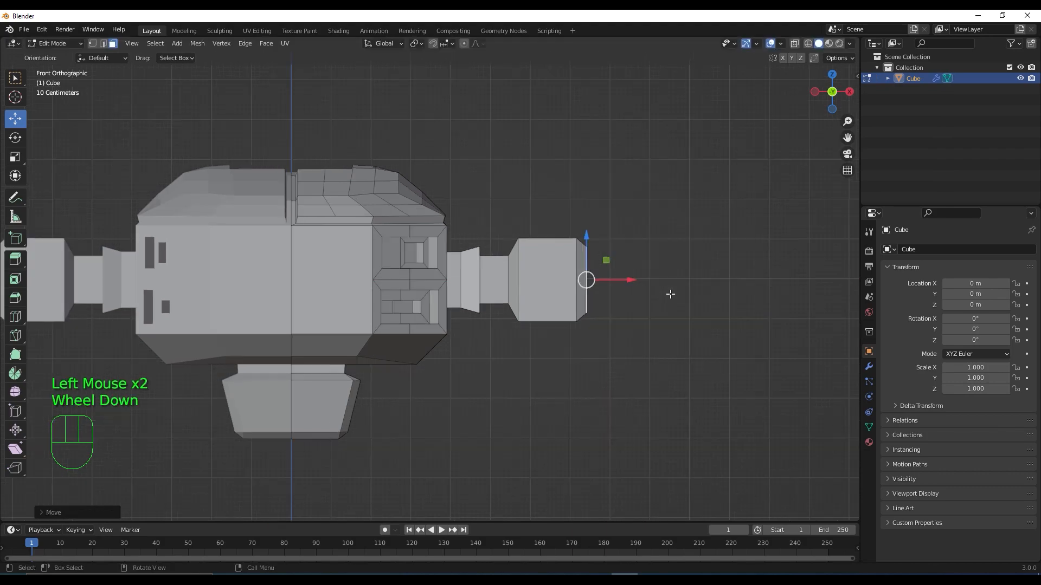
middle_click_drag(671, 295, 525, 400)
scroll(570, 325, "down", 1)
scroll(521, 398, "up", 2)
middle_click_drag(513, 396, 562, 367)
scroll(545, 357, "down", 2)
left_click(513, 333)
middle_click_drag(512, 338, 507, 328)
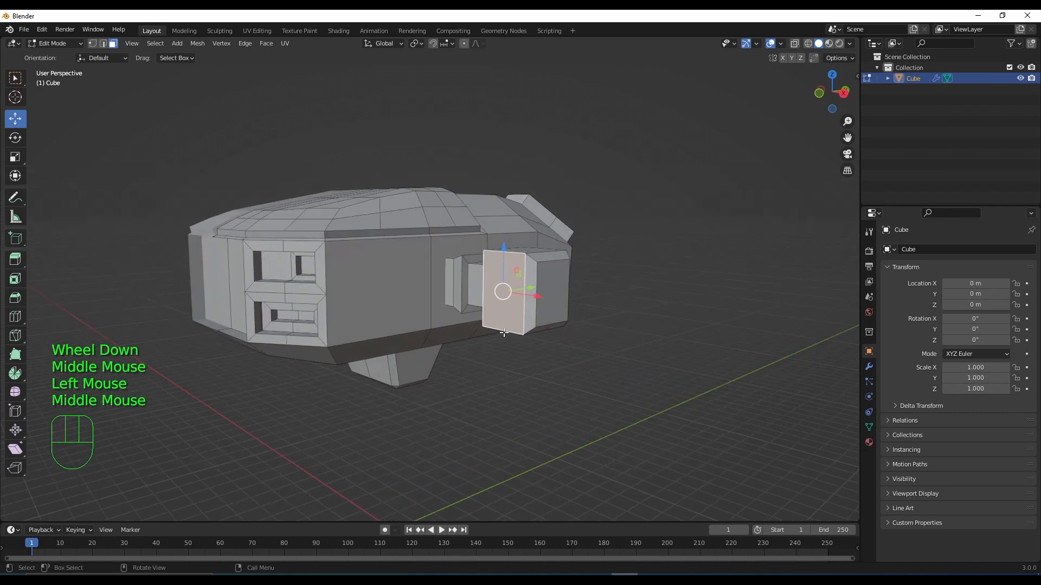
key("shift+d")
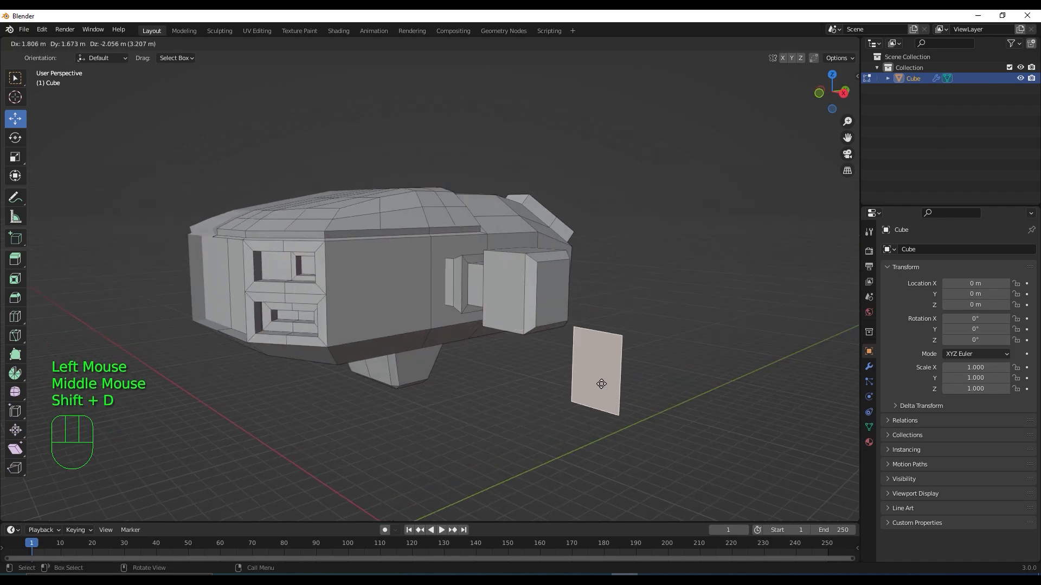
right_click(485, 430)
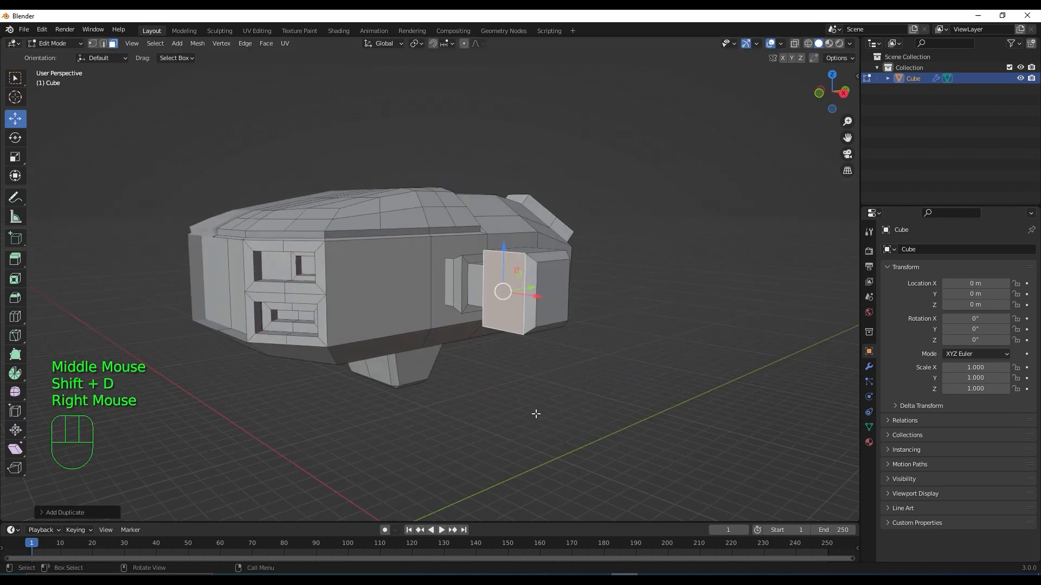
Step: With X-ray on, shrink the duplicated face and move it along +Y into the outer block
key("KP_3")
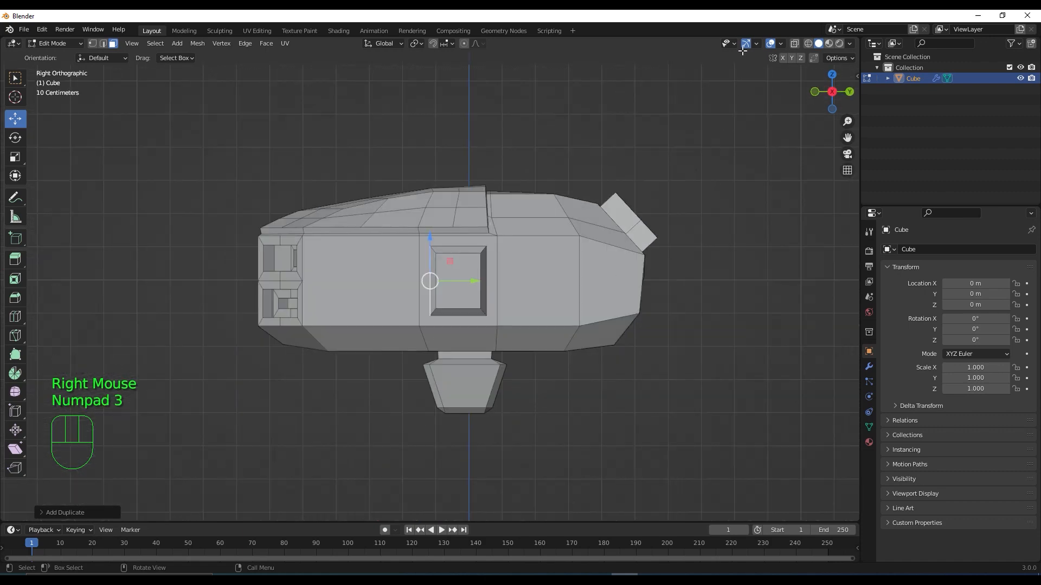
left_click(799, 41)
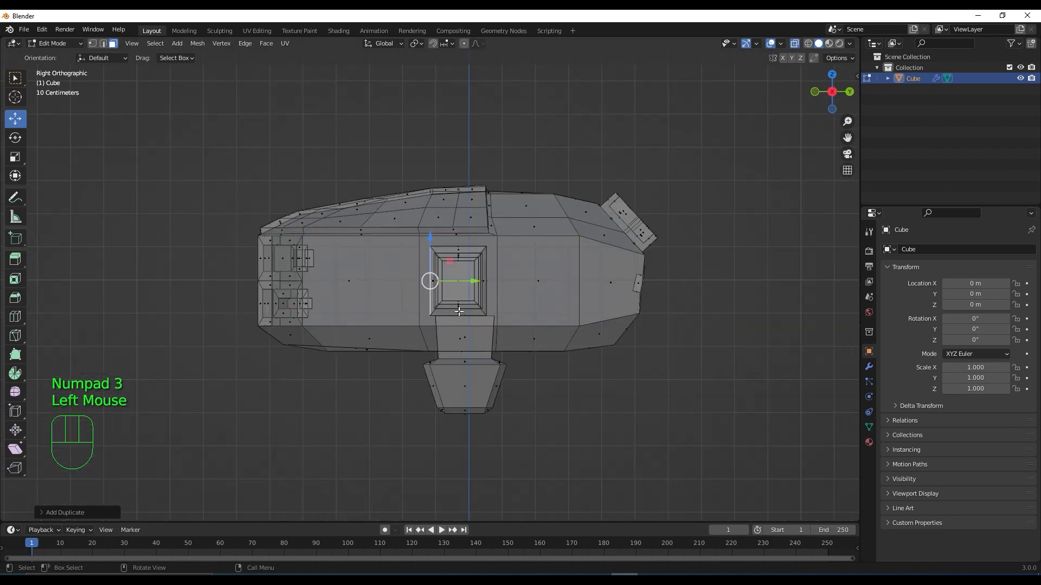
key("s")
left_click(448, 296)
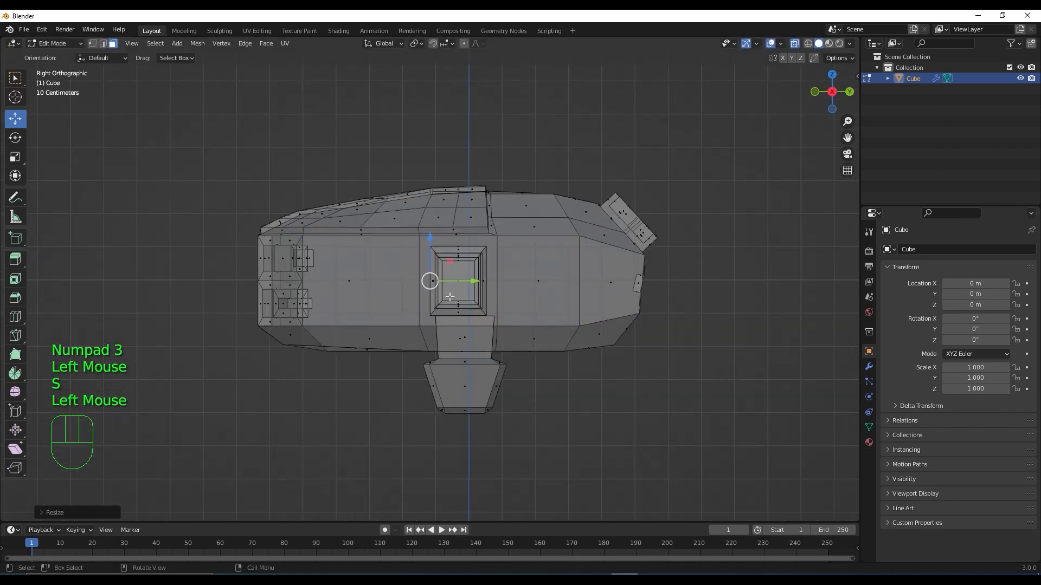
left_click(472, 281)
left_click_drag(472, 281, 484, 281)
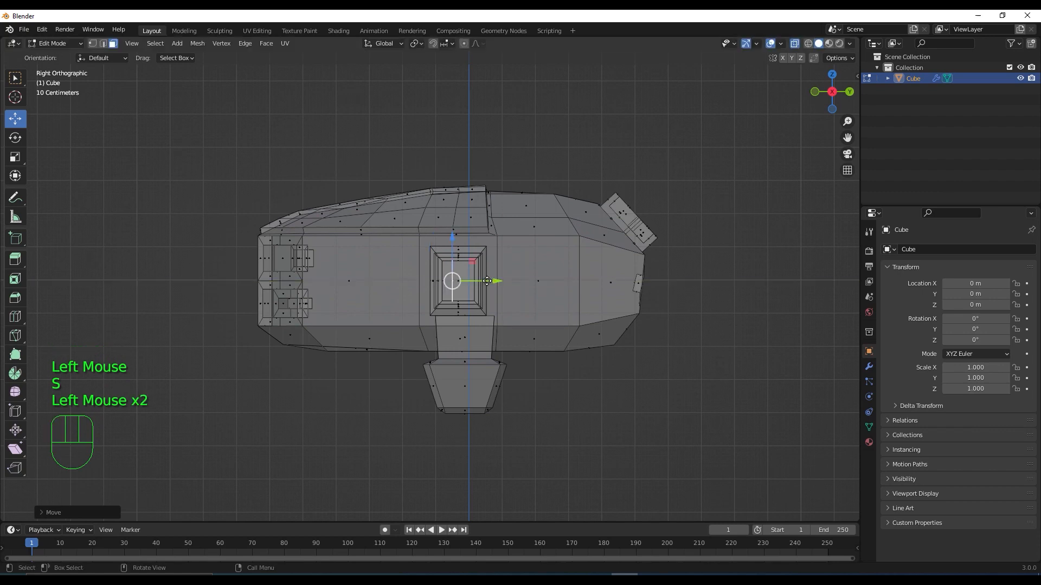
key("s")
left_click(491, 313)
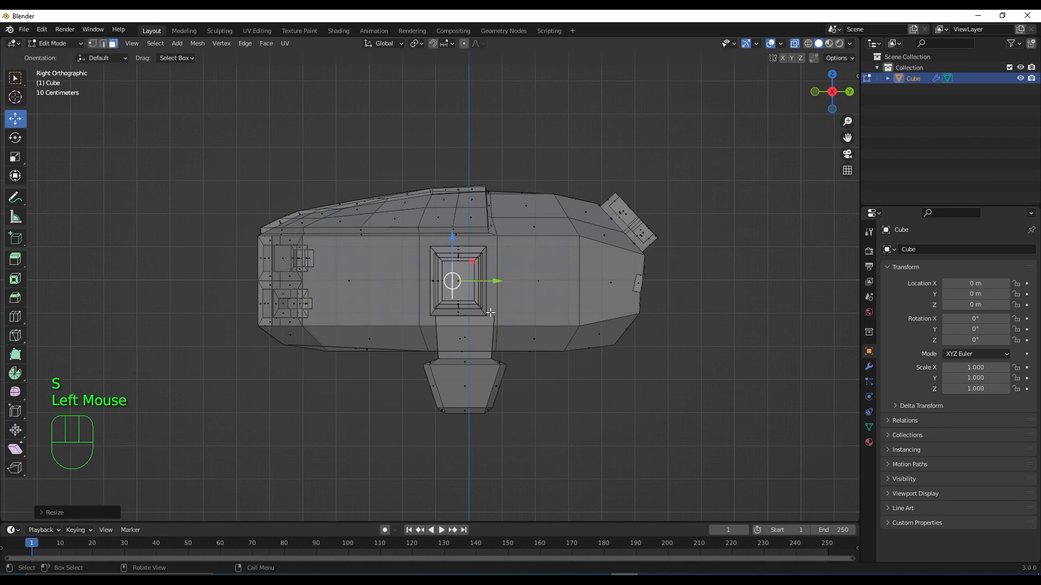
Step: Extrude the small face toward -Y so it protrudes from the outer block, and turn X-ray off
key("e")
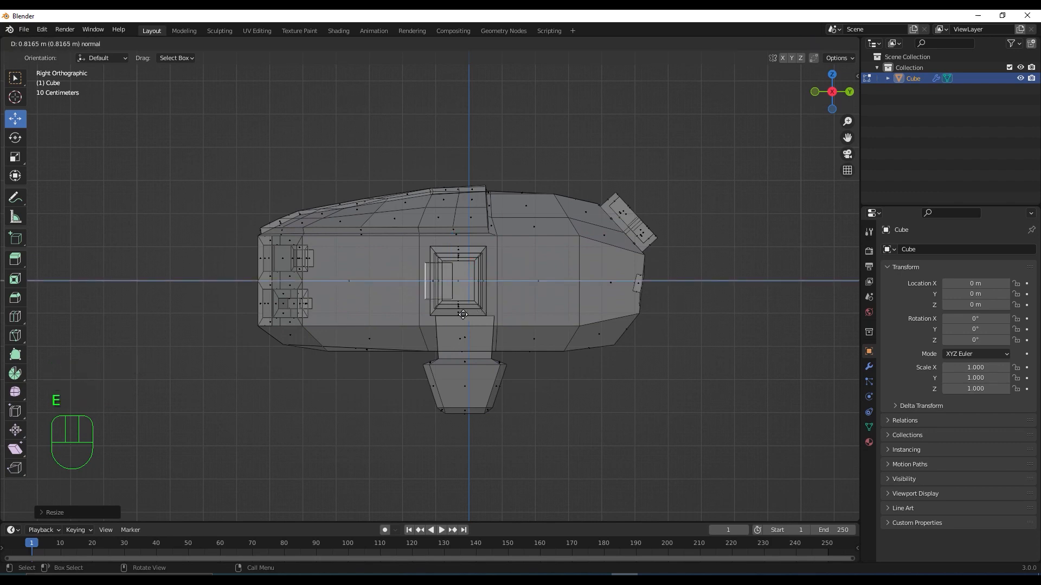
left_click(457, 314)
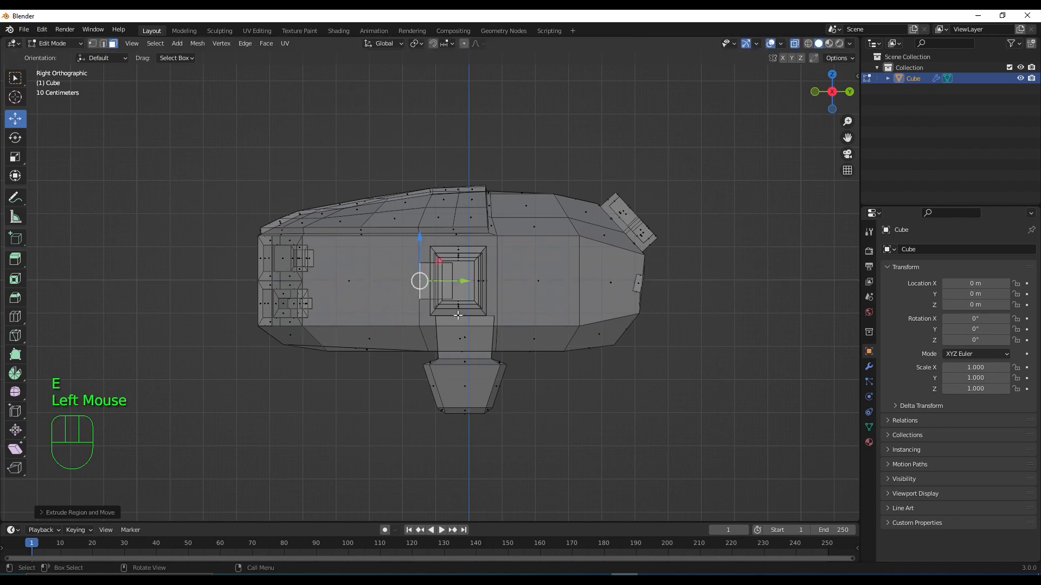
left_click(795, 43)
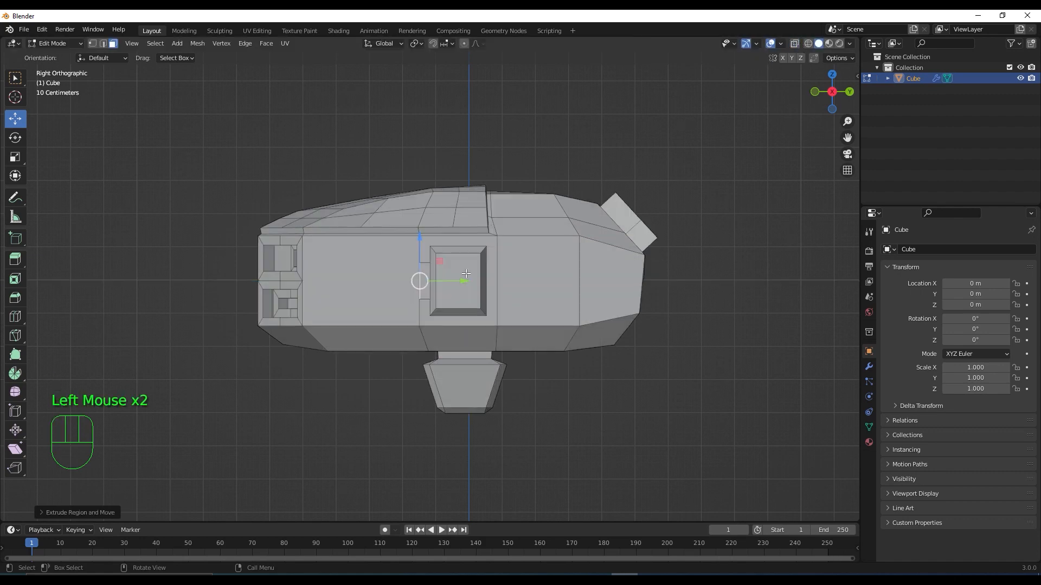
Step: Extrude the protruding piece's end face slightly further toward -Y and scale it up into a flare
scroll(460, 278, "up", 2)
middle_click_drag(460, 279, 521, 283, "shift")
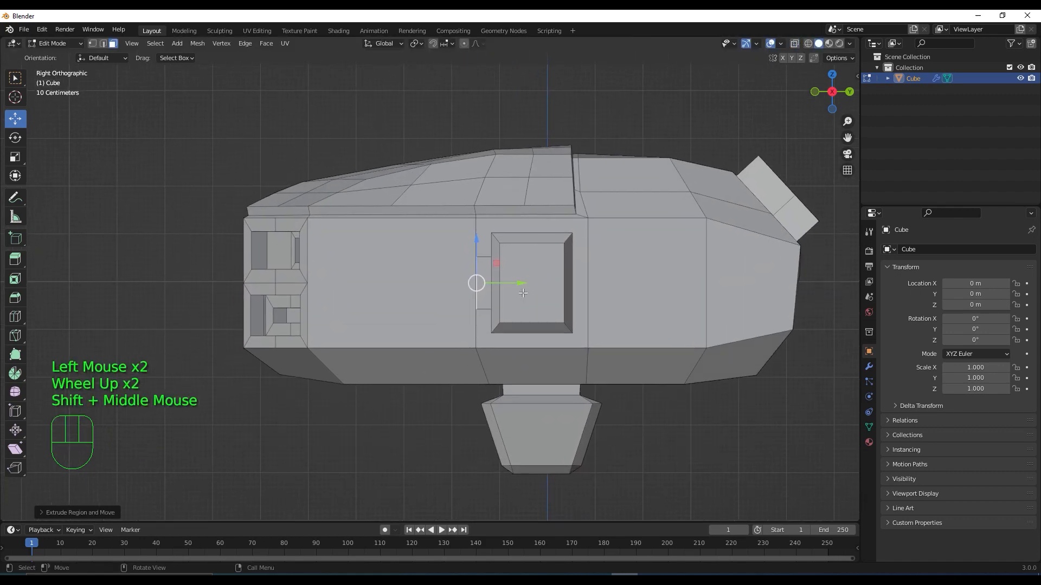
key("e")
left_click(514, 296)
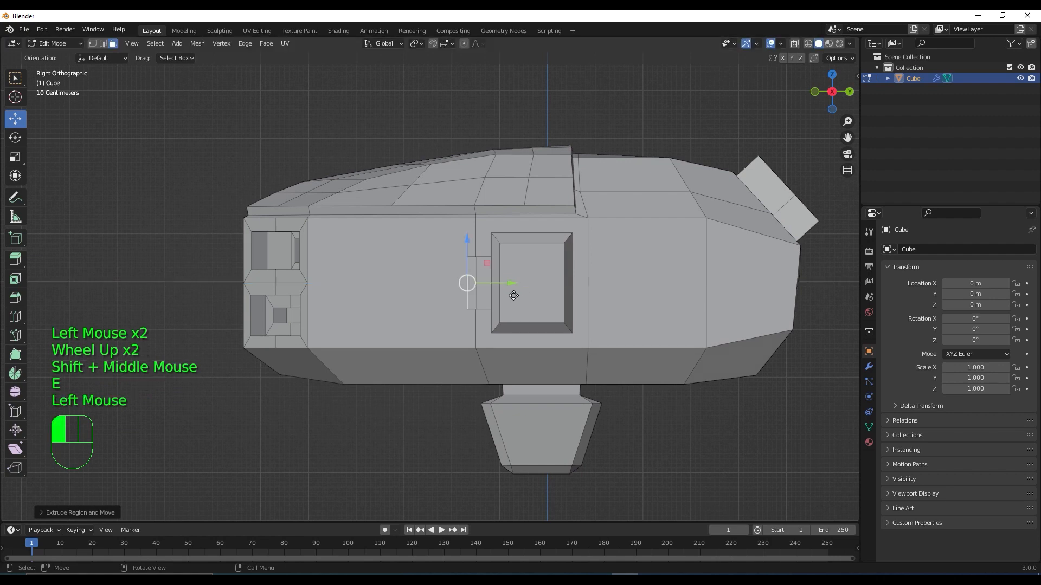
key("s")
left_click(510, 320)
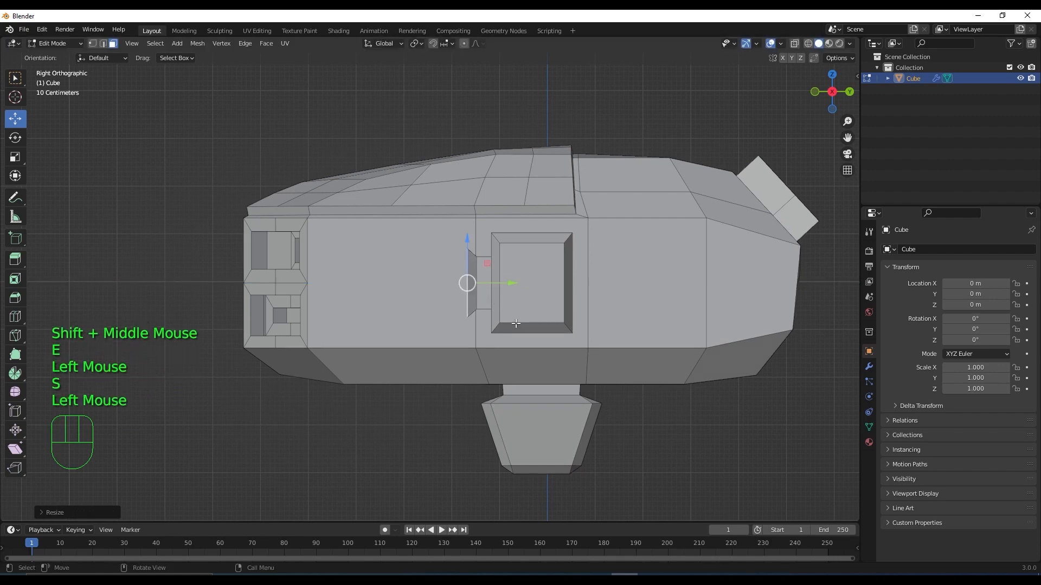
Step: Extrude the flared end face toward -Y, extrude it about 0.23 m more, and scale the new end face down into a taper
key("e")
left_click(487, 328)
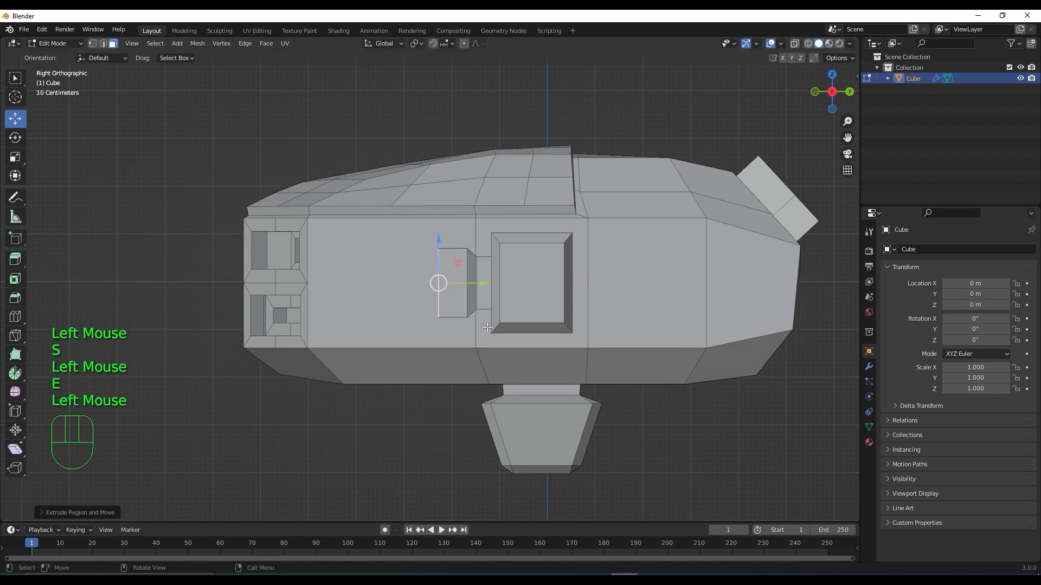
key("e")
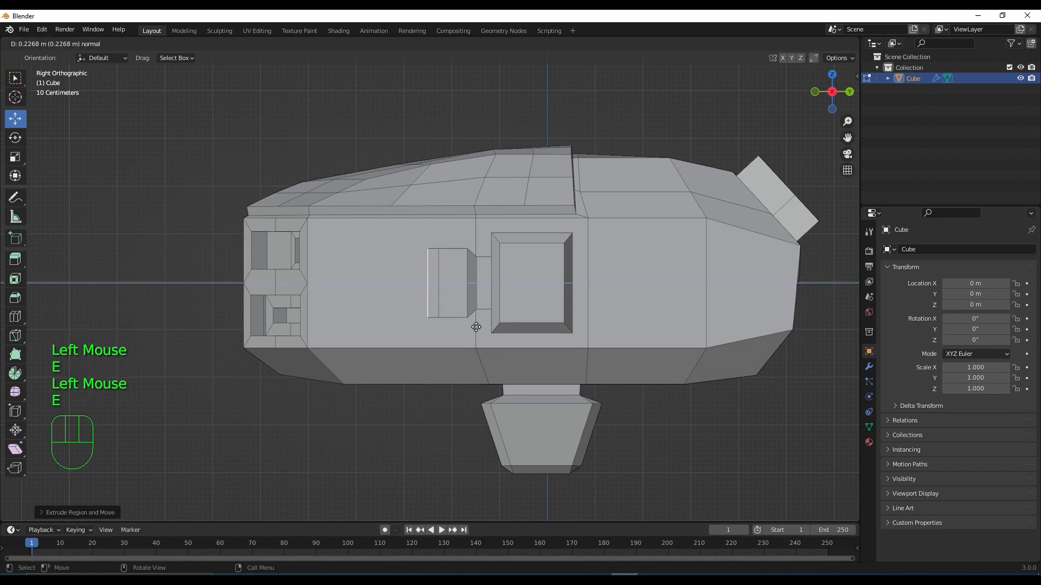
left_click(483, 326)
key("s")
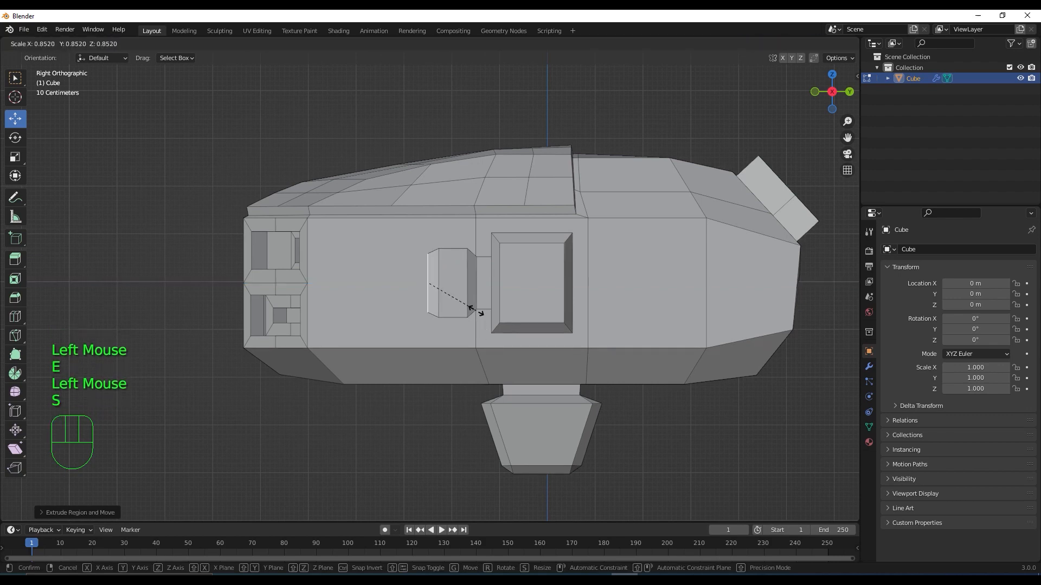
left_click(469, 283)
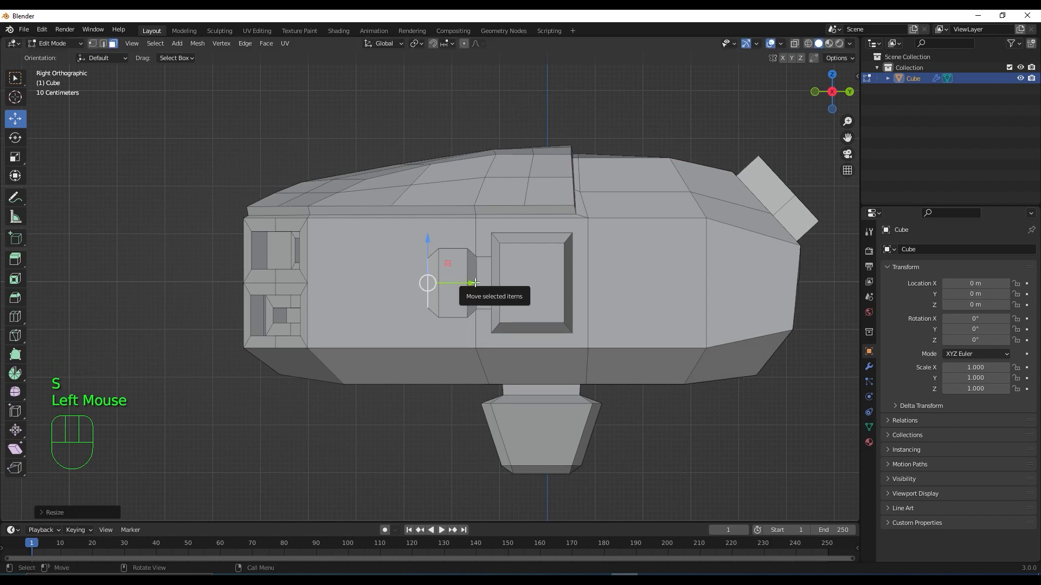
Step: Extrude the tapered end face toward -Y into a narrow neck, extrude a short extra section, and scale its end up about 1.76 times
key("e")
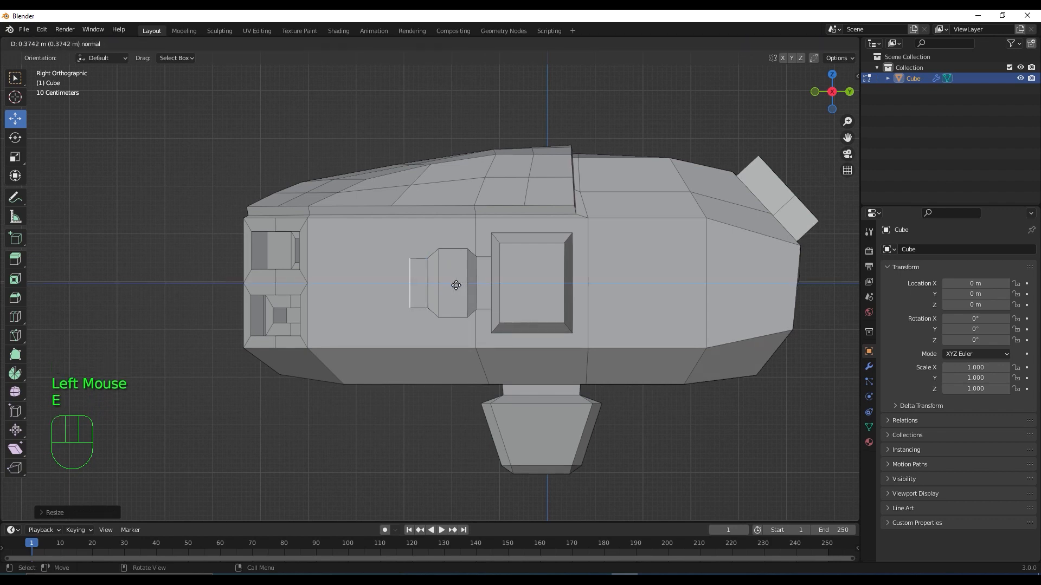
left_click(449, 286)
key("e")
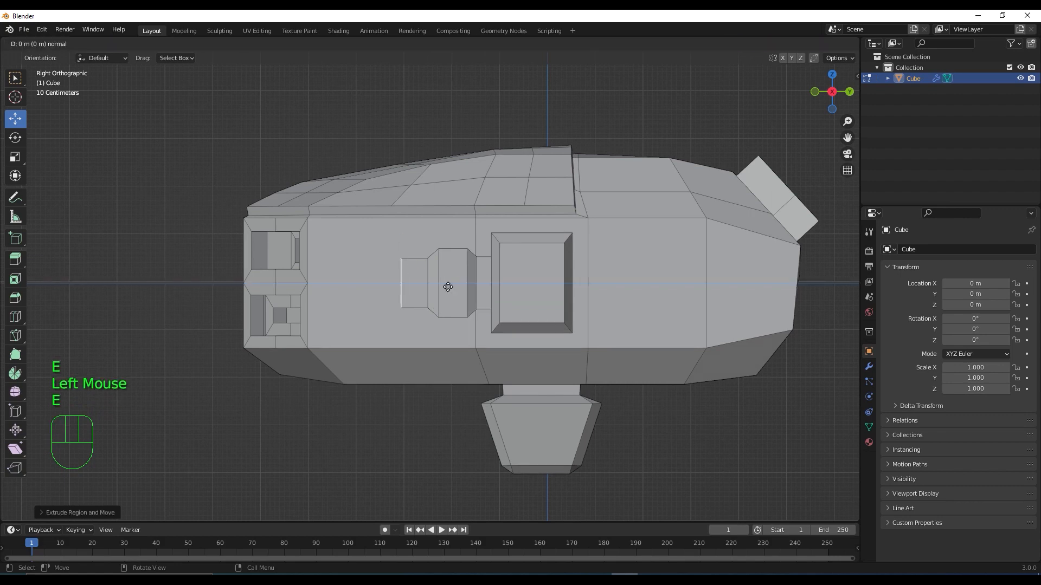
left_click(439, 289)
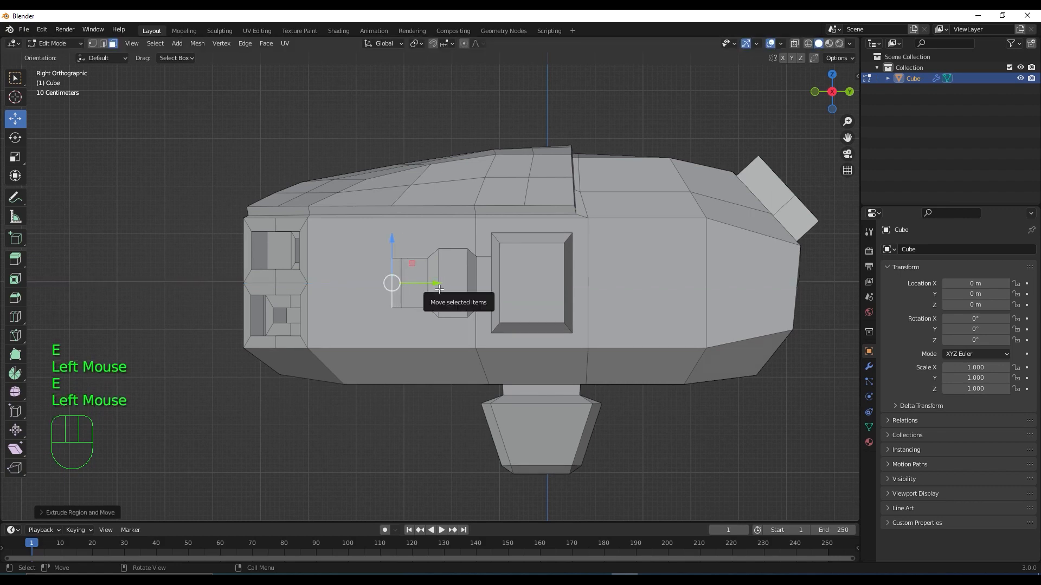
key("s")
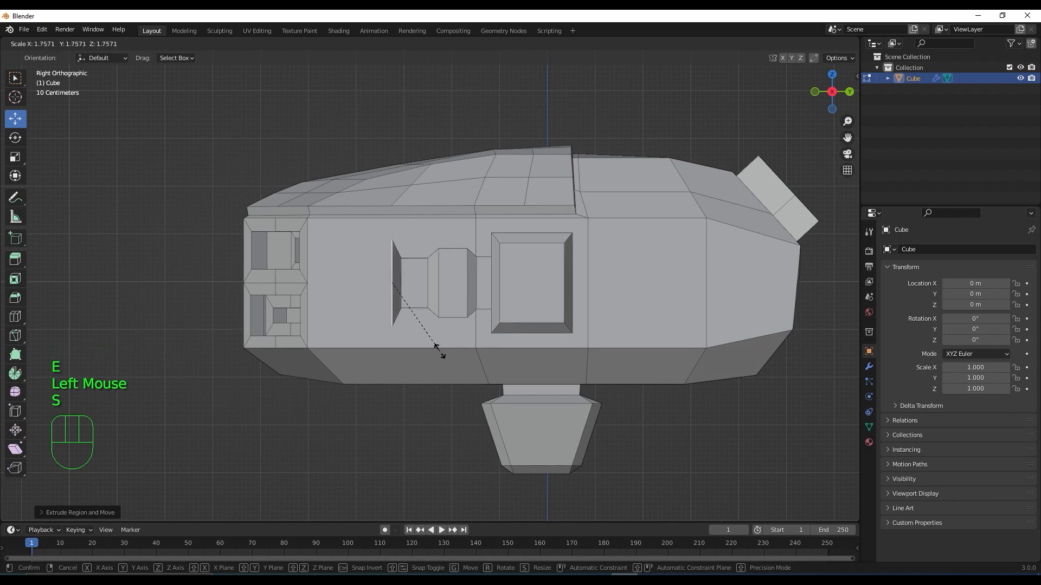
left_click(439, 353)
Step: Extrude the flared face into a long block reaching past the hull's -Y end, adding an end section of about 0.33 m that tapers inward
key("e")
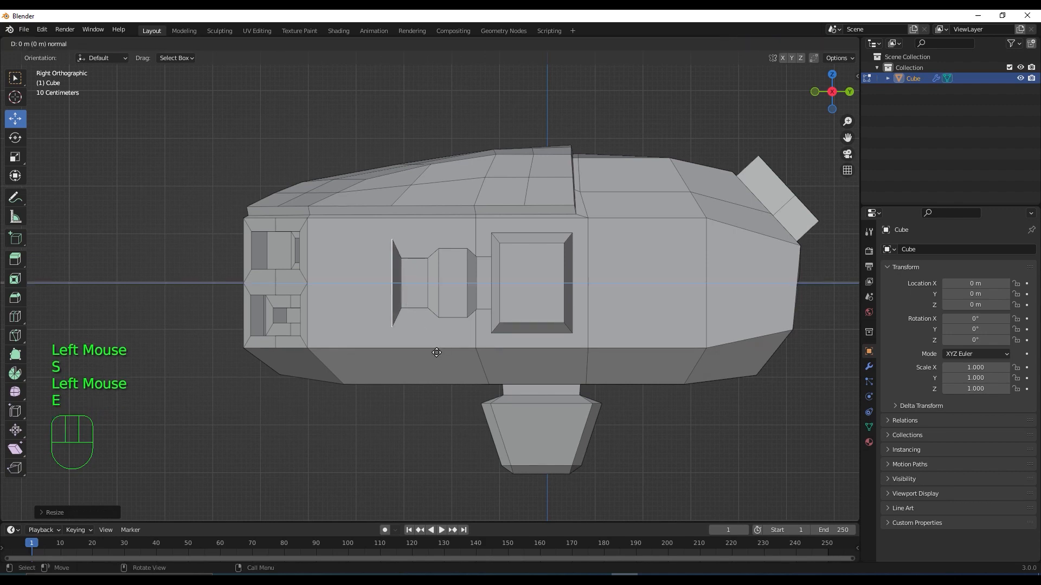
left_click(241, 335)
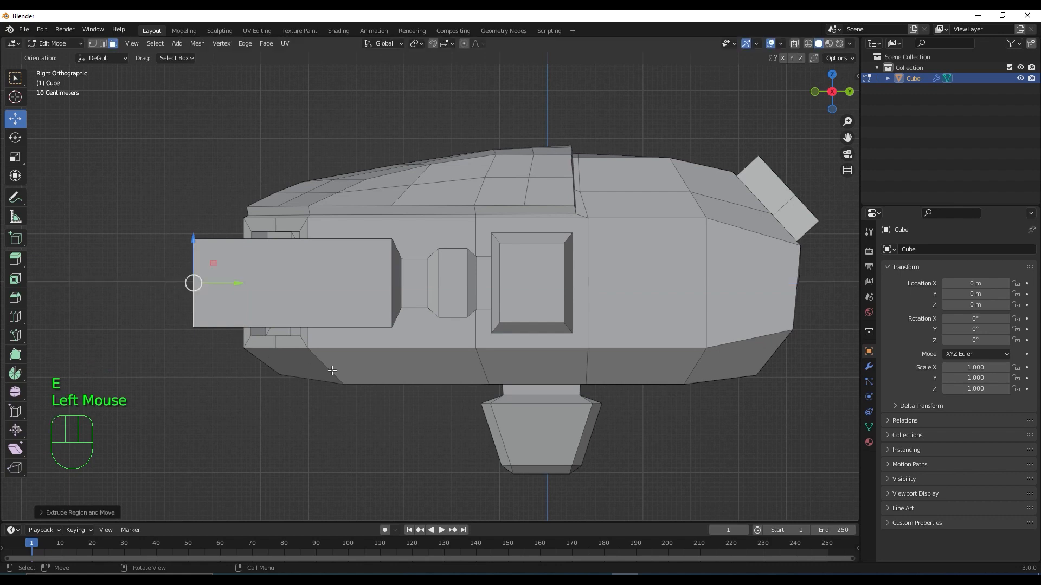
key("e")
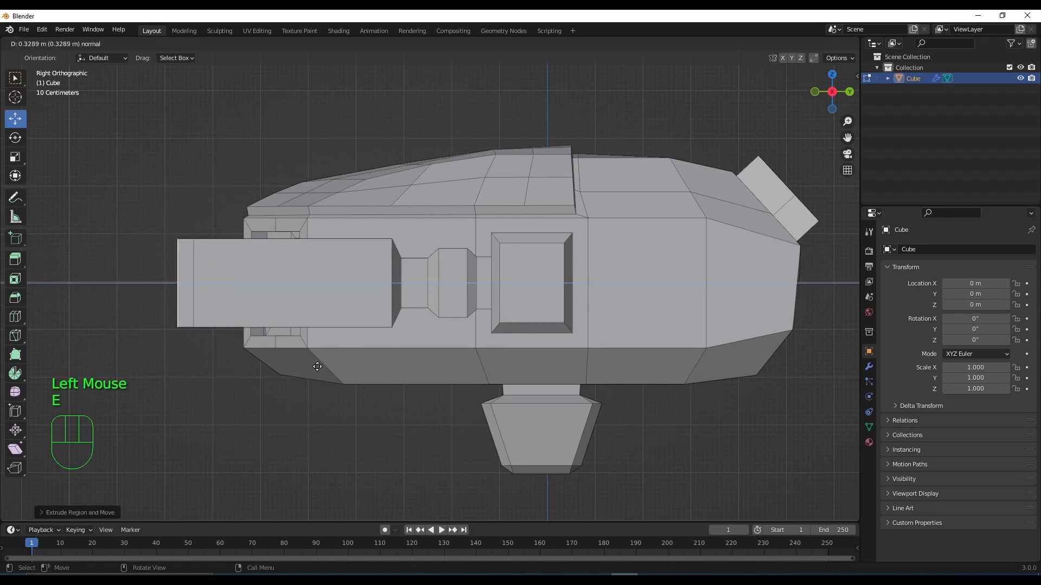
left_click(317, 367)
key("s")
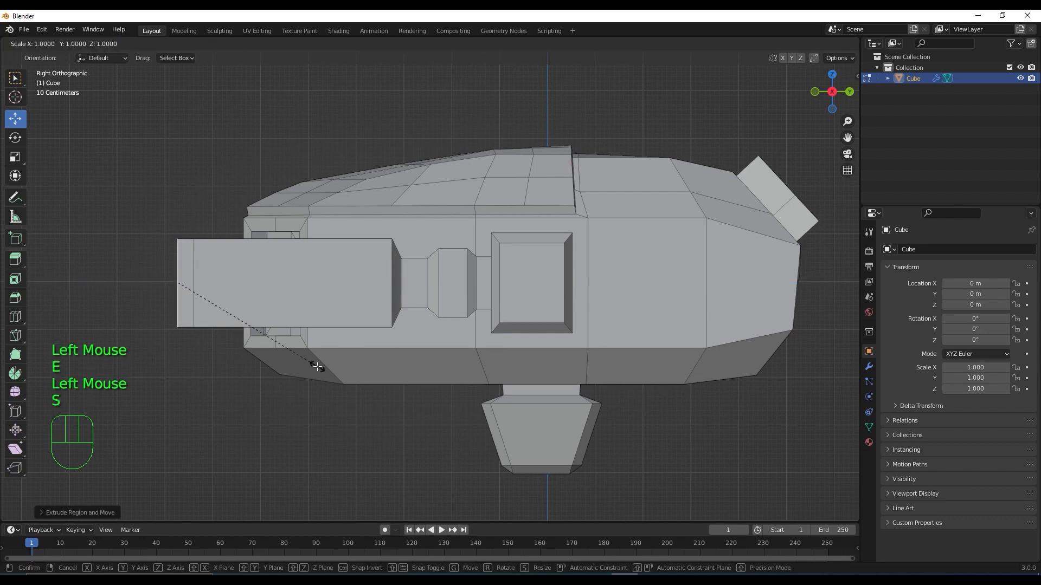
left_click(282, 307)
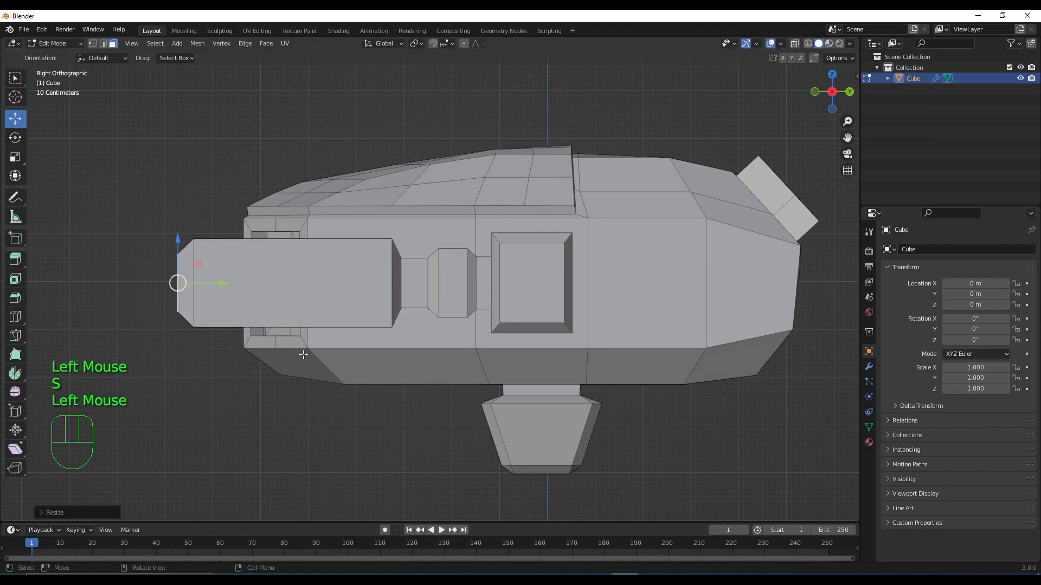
Step: Inset the long block's -Y end face slightly and extrude the inset face inward to form a recess
scroll(304, 358, "down", 1)
middle_click_drag(304, 357, 448, 340)
scroll(458, 337, "down", 1)
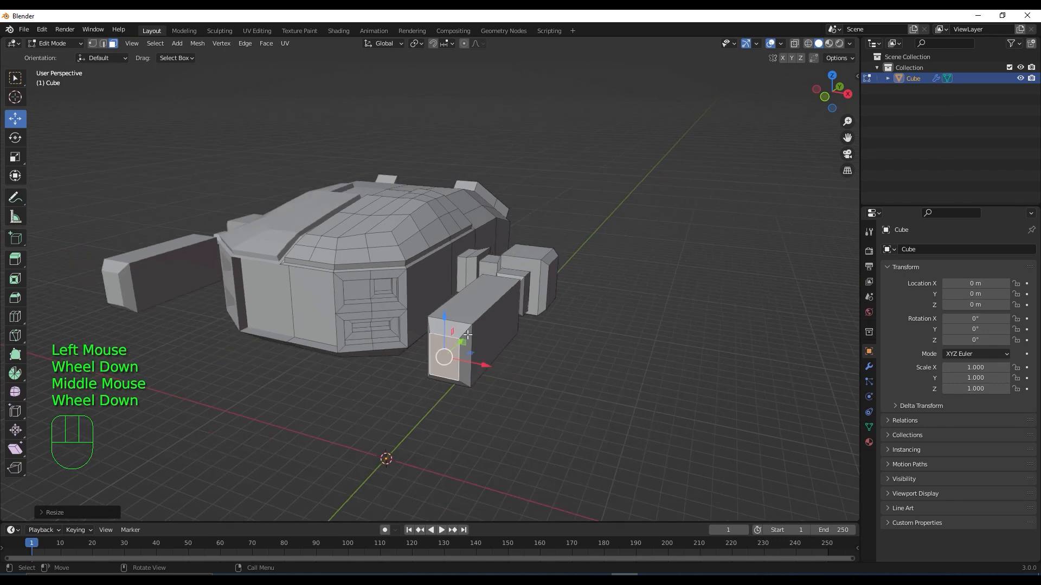
middle_click(490, 337)
scroll(408, 356, "up", 2)
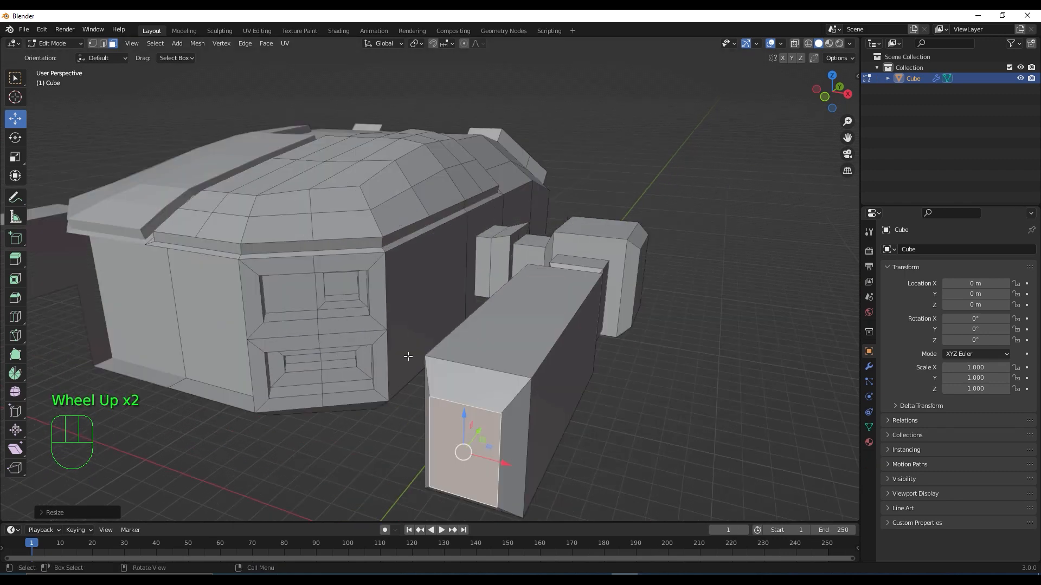
middle_click_drag(565, 398, 558, 282, "shift")
scroll(559, 283, "up", 1)
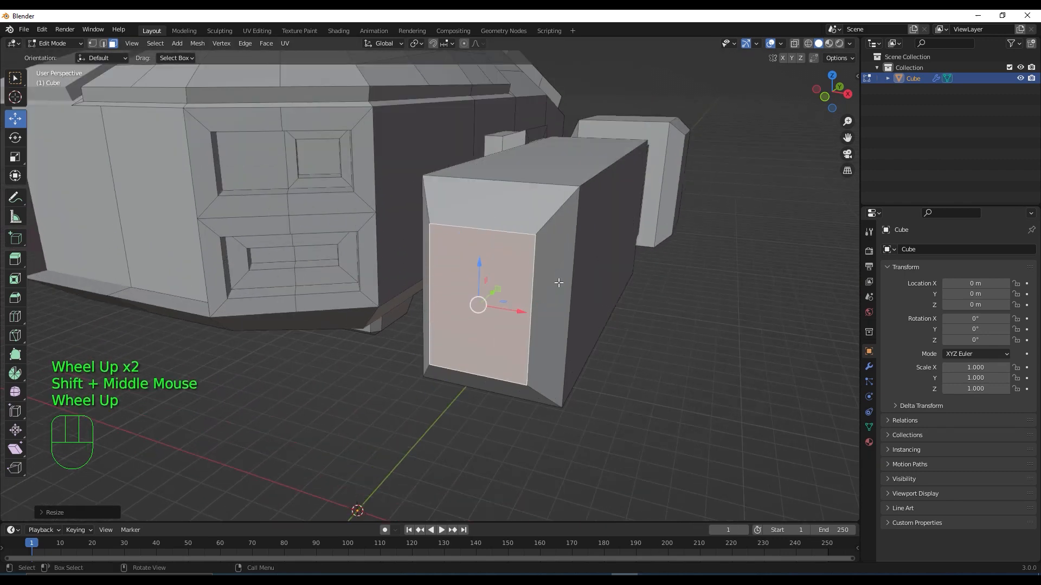
key("i")
left_click(503, 288)
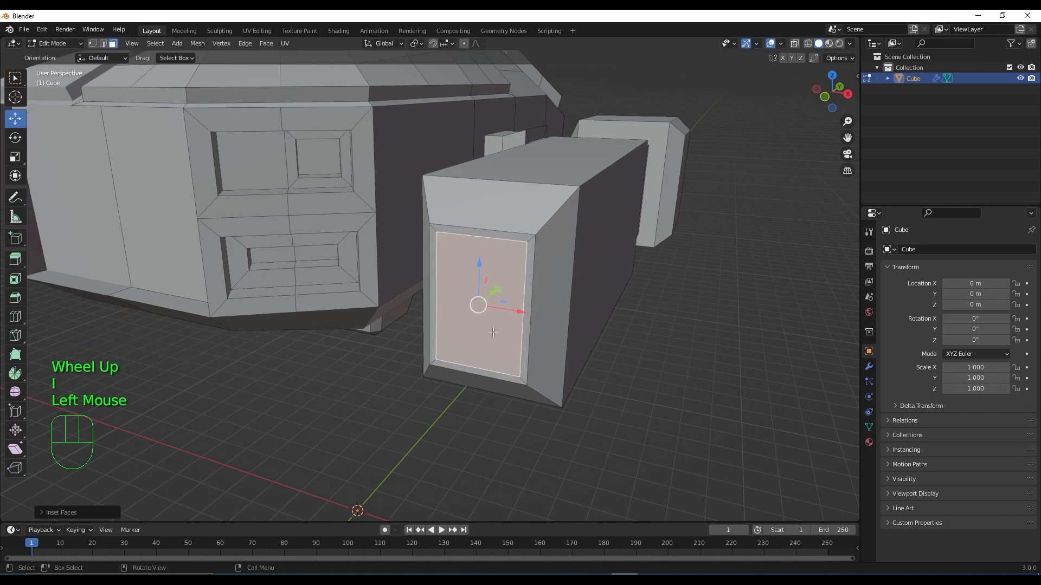
middle_click_drag(494, 331, 400, 315)
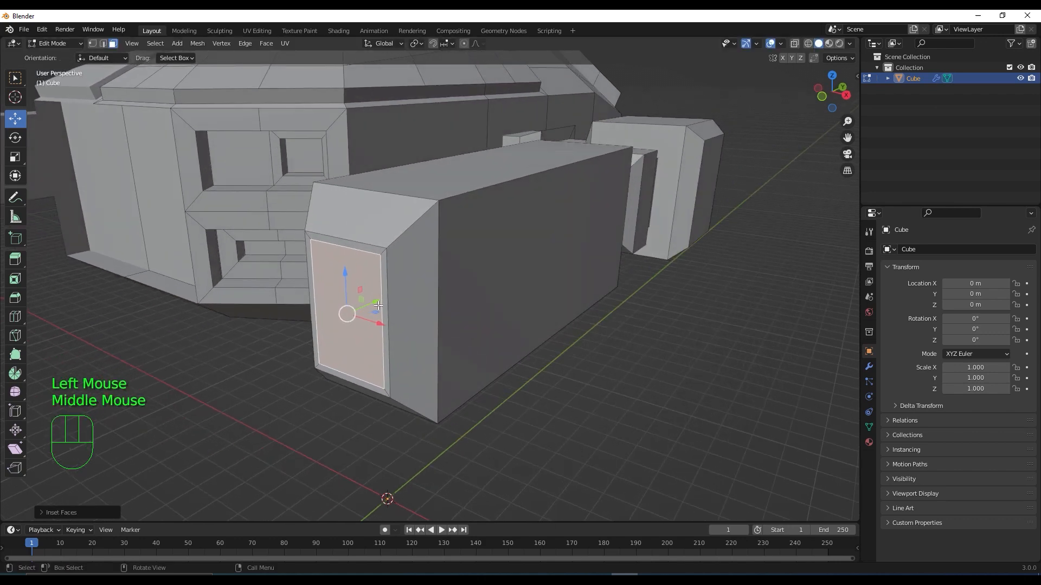
key("e")
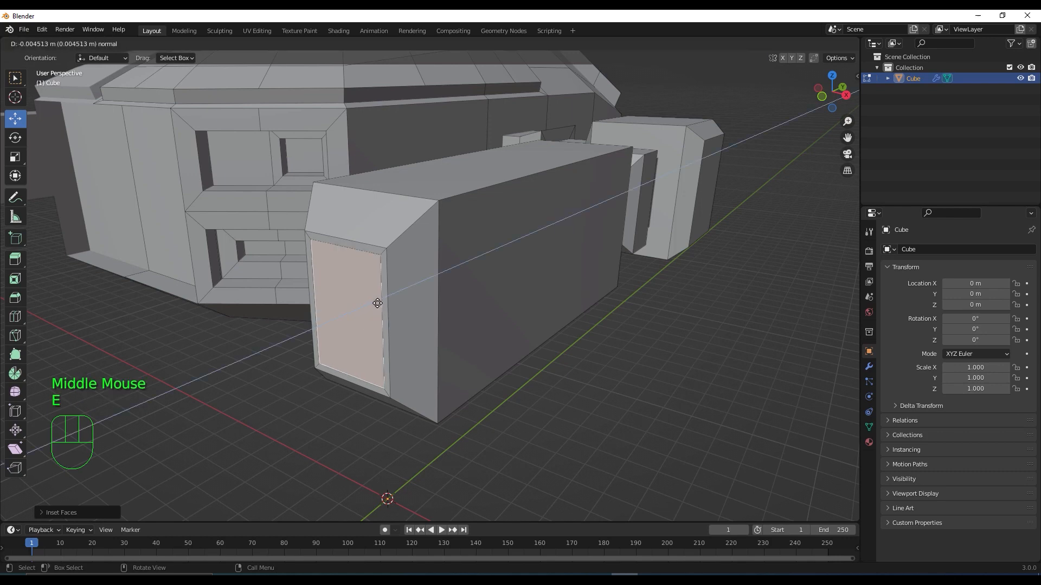
left_click(388, 297)
scroll(426, 315, "down", 1)
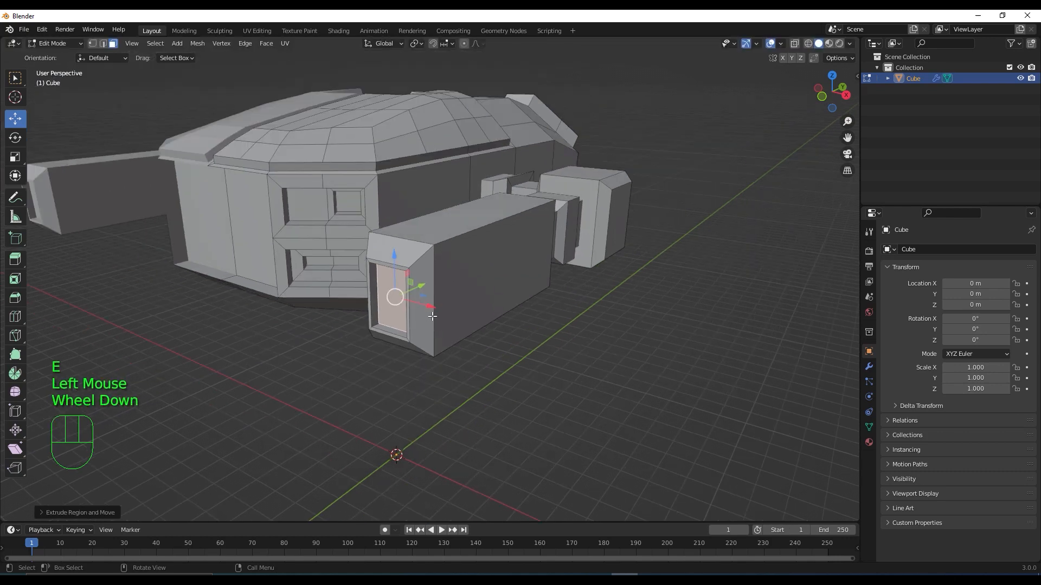
Step: Bevel the long edges running along the long block with a width of about 0.2 m
middle_click_drag(433, 317, 474, 292)
key("2")
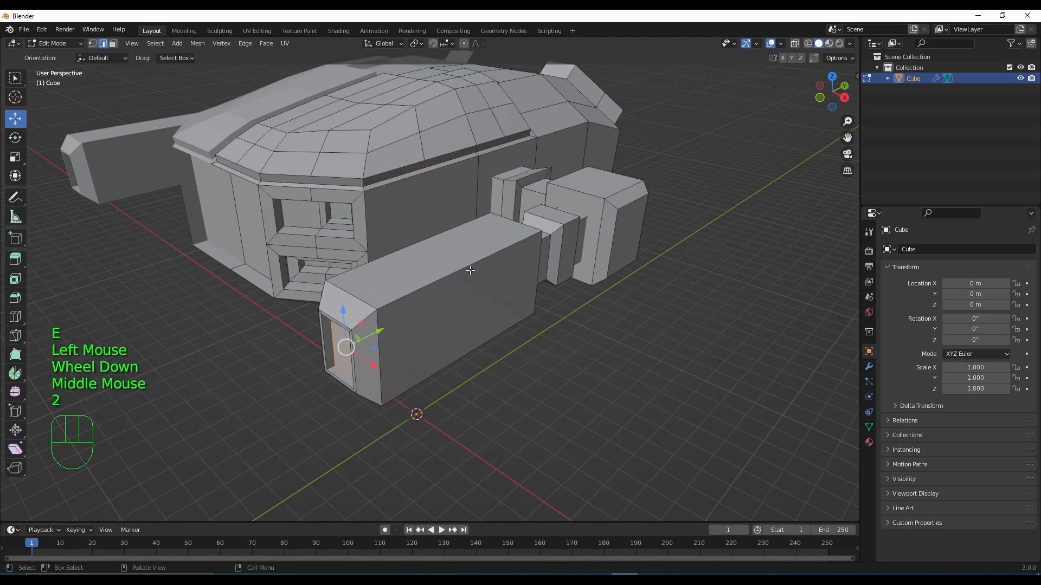
left_click(465, 267)
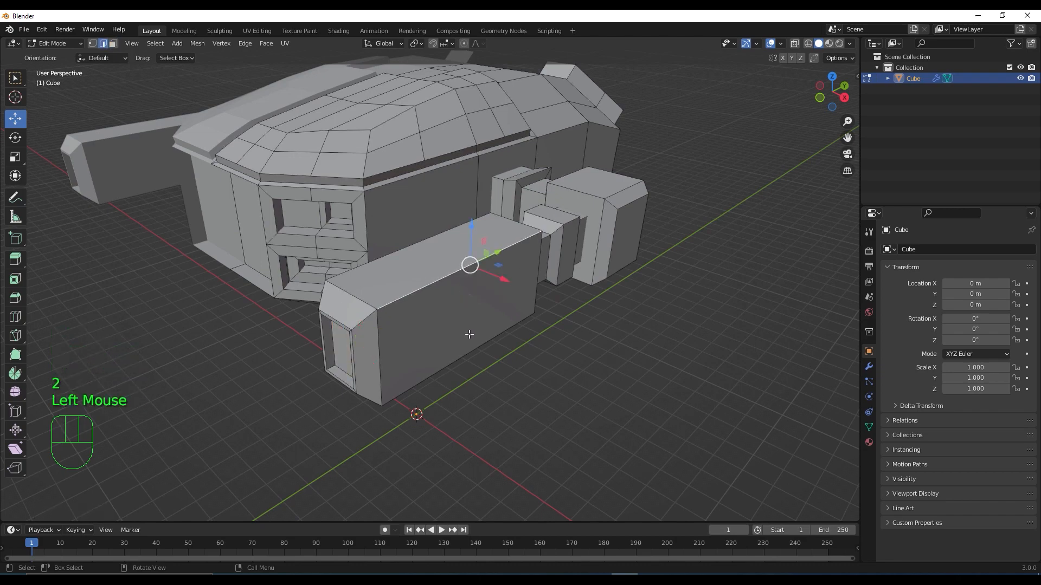
middle_click_drag(469, 334, 504, 329)
left_click(471, 374, "shift")
left_click(574, 259, "shift")
left_click(491, 253, "shift")
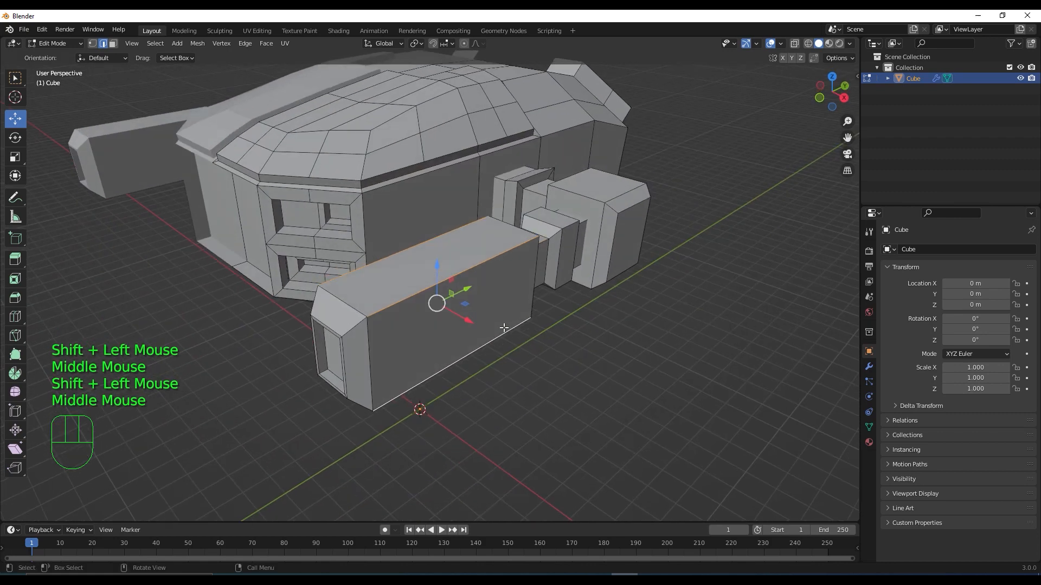
key("ctrl+b")
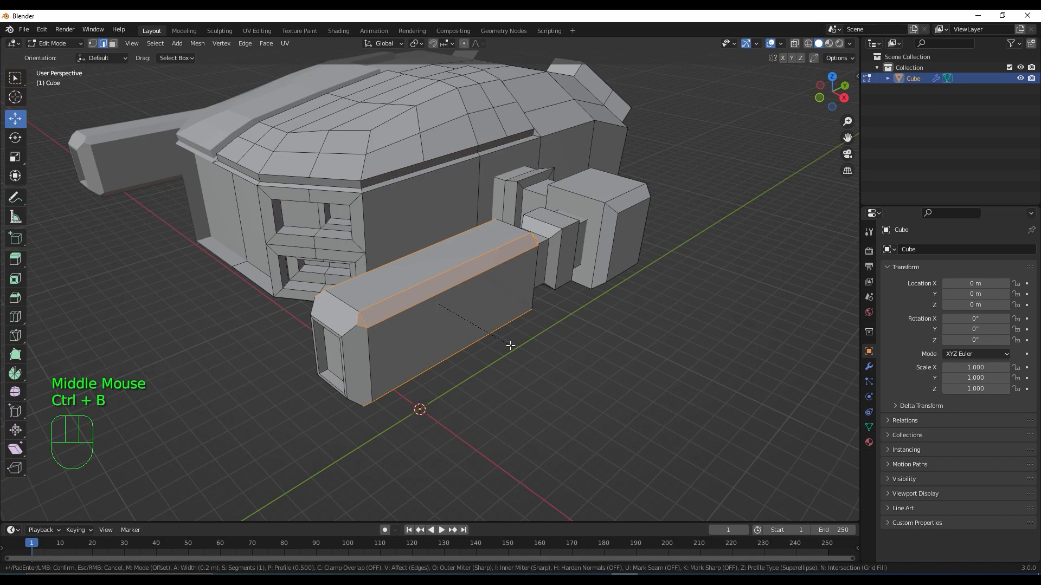
left_click(508, 343)
Step: Inset the long block's large outer side face to leave a wide border around a narrow rectangle
middle_click_drag(504, 336, 468, 251)
left_click(469, 251)
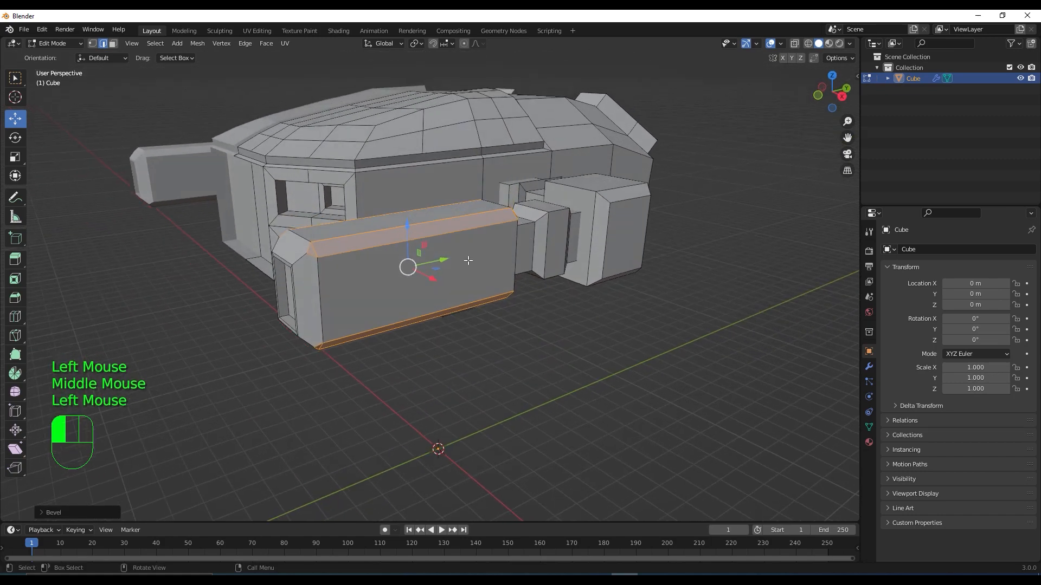
key("3")
left_click(468, 271)
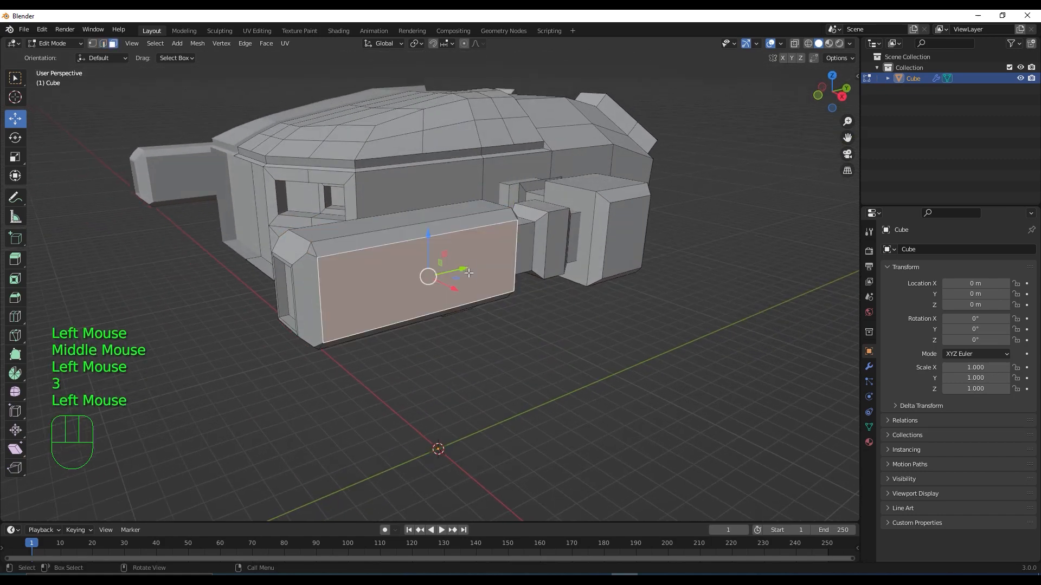
scroll(469, 273, "up", 2)
middle_click_drag(475, 282, 471, 276, "shift")
key("i")
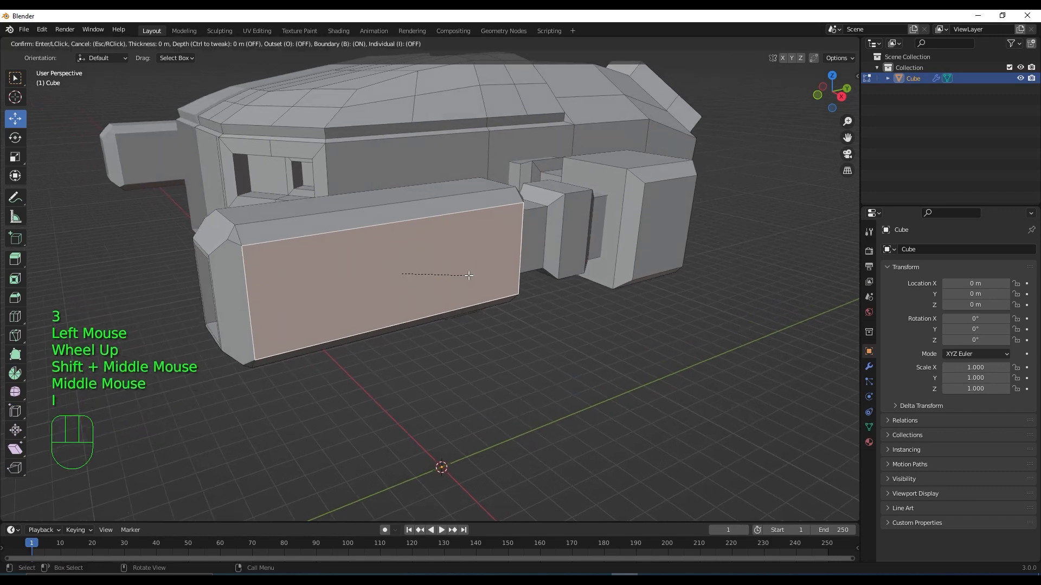
left_click(436, 273)
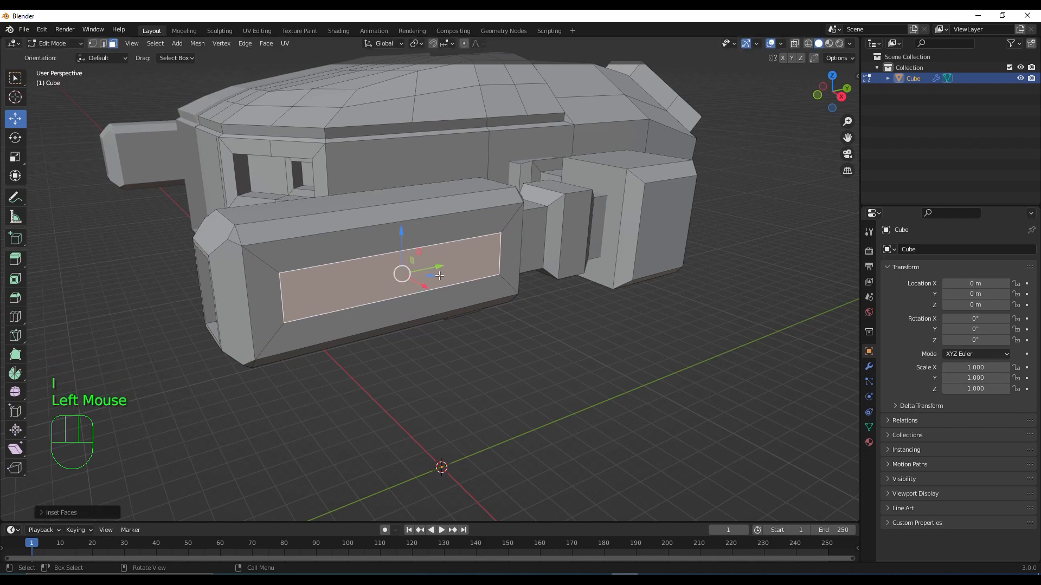
Step: Shorten the inset side face along the Y axis and extrude it outward about 0.2 m into a raised panel
middle_click_drag(436, 273, 434, 275)
key("s")
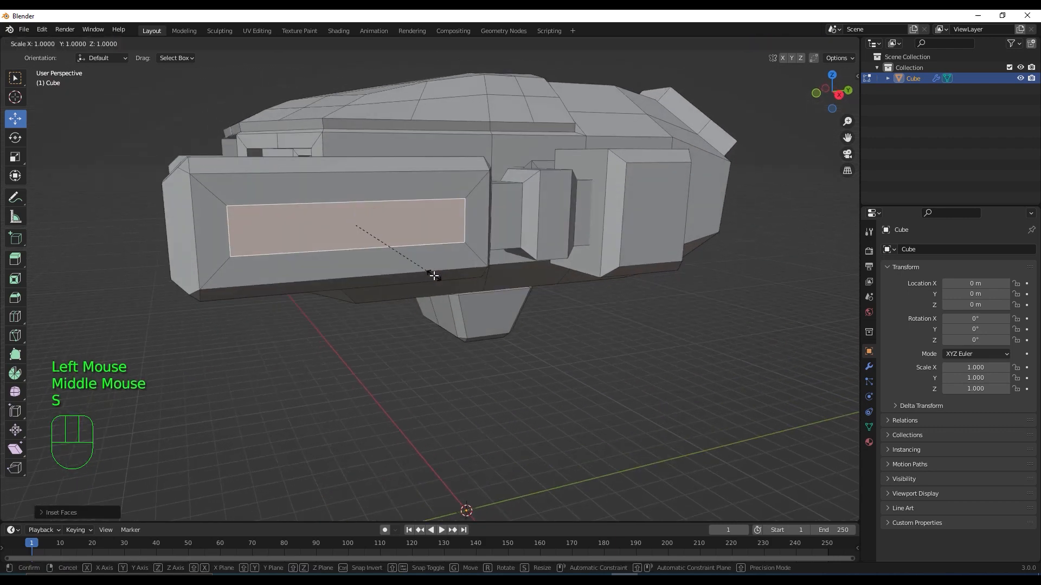
key("y")
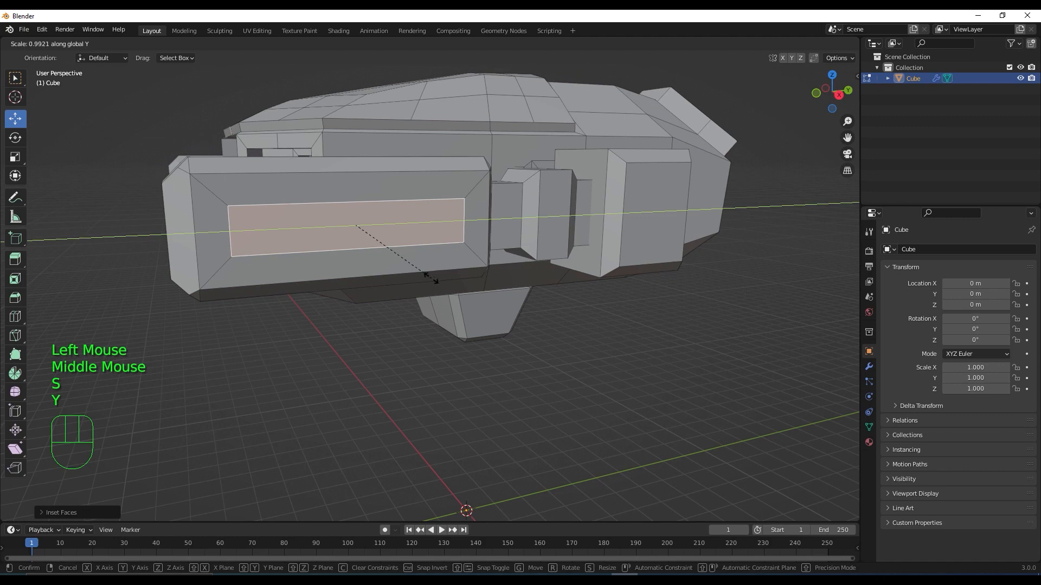
left_click(385, 293)
middle_click_drag(383, 288, 403, 275)
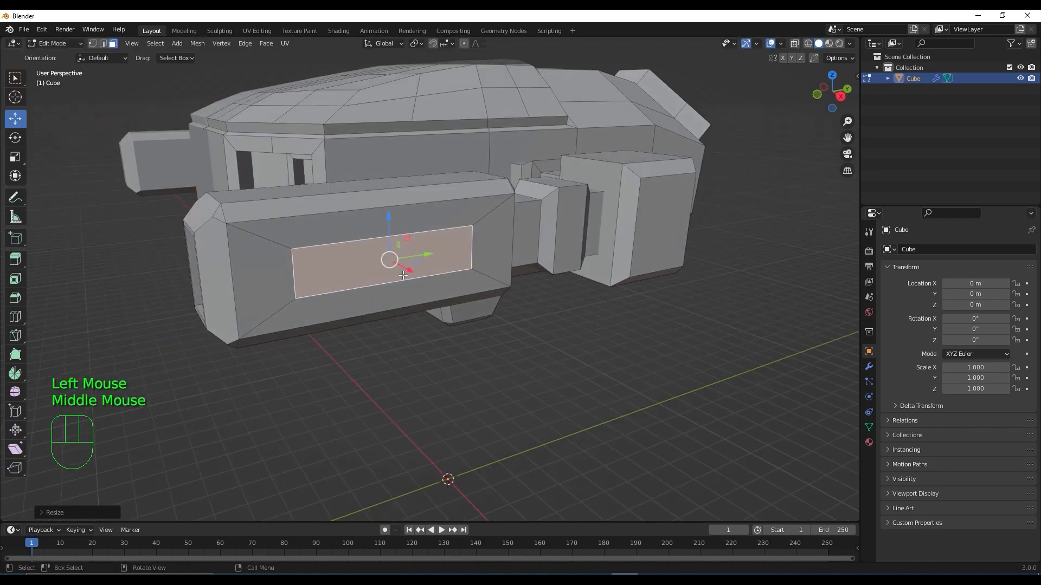
key("e")
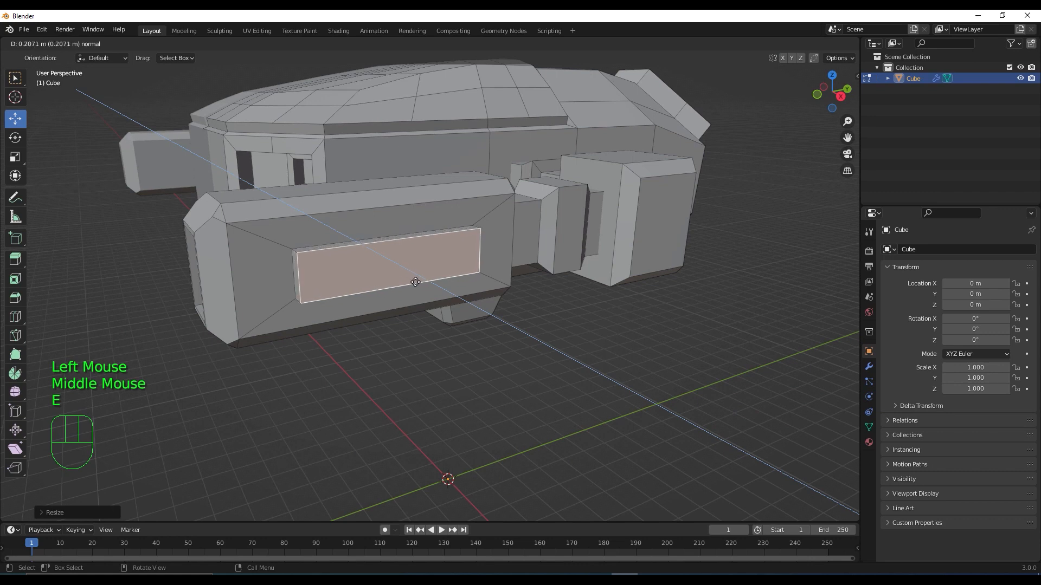
left_click(417, 282)
Step: Subdivide the raised side panel's face twice into a four-by-four grid
middle_click_drag(434, 288, 458, 241)
scroll(501, 258, "up", 2)
right_click(454, 236)
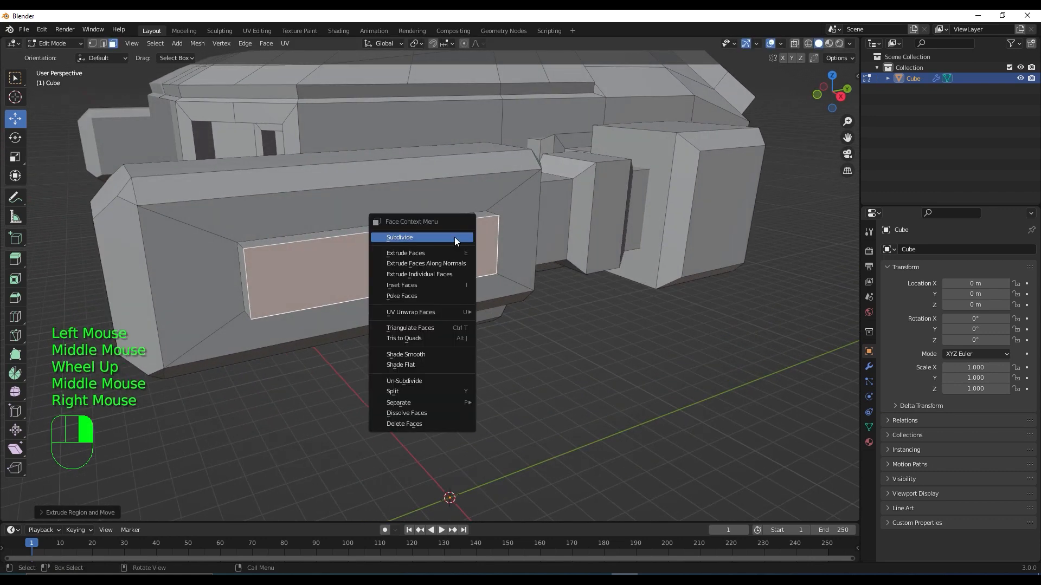
left_click(455, 236)
right_click(455, 236)
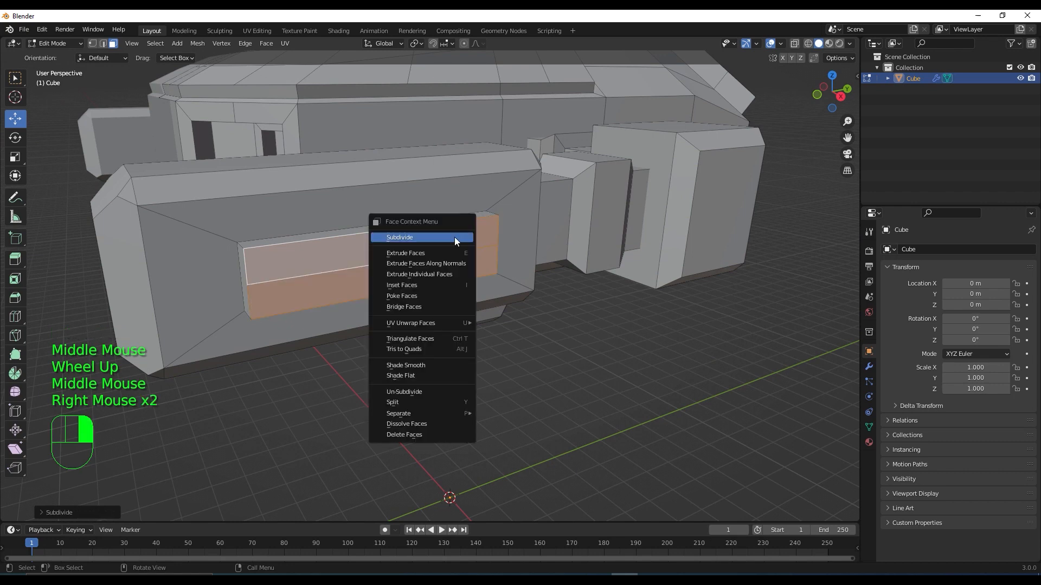
left_click(454, 237)
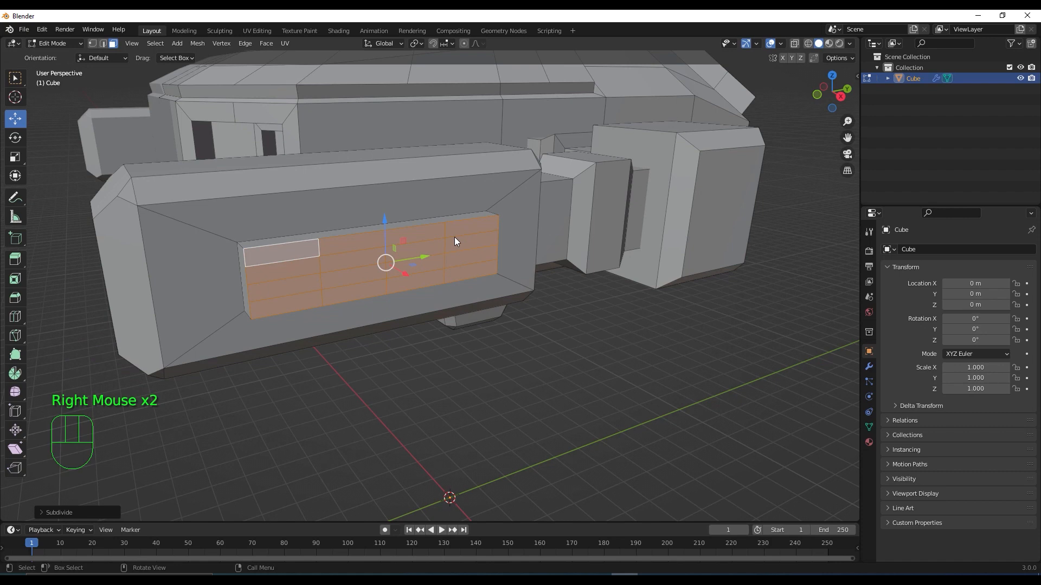
Step: Inset the side grid's faces individually by about 0.05 m and extrude them outward into separate slats
key("i")
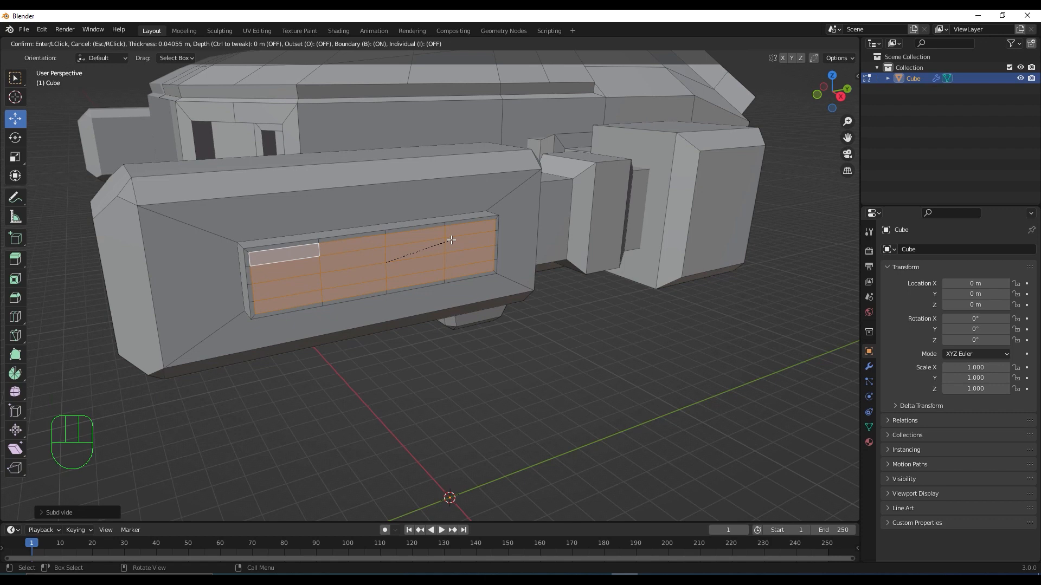
key("i")
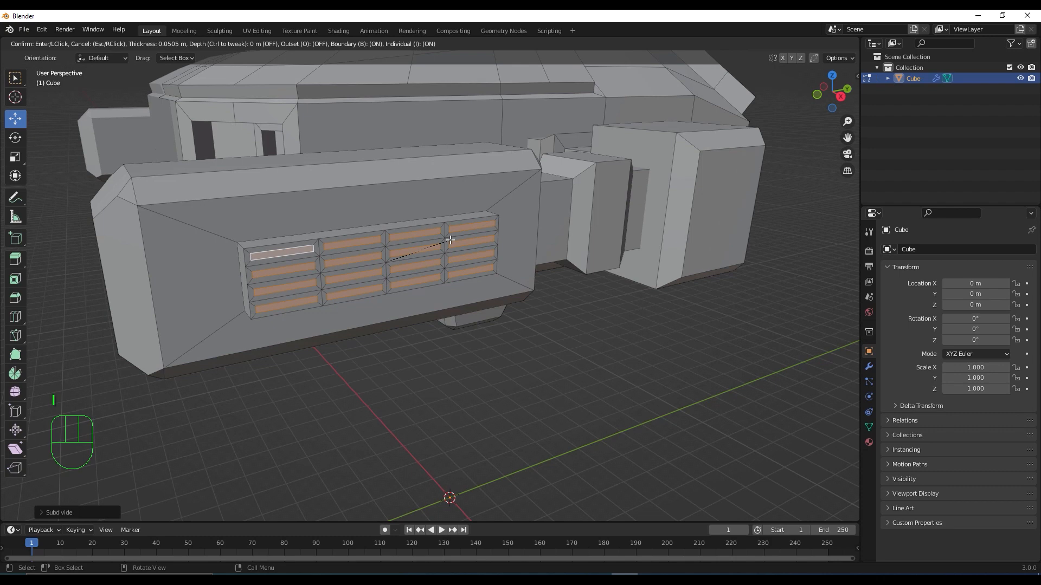
left_click(450, 240)
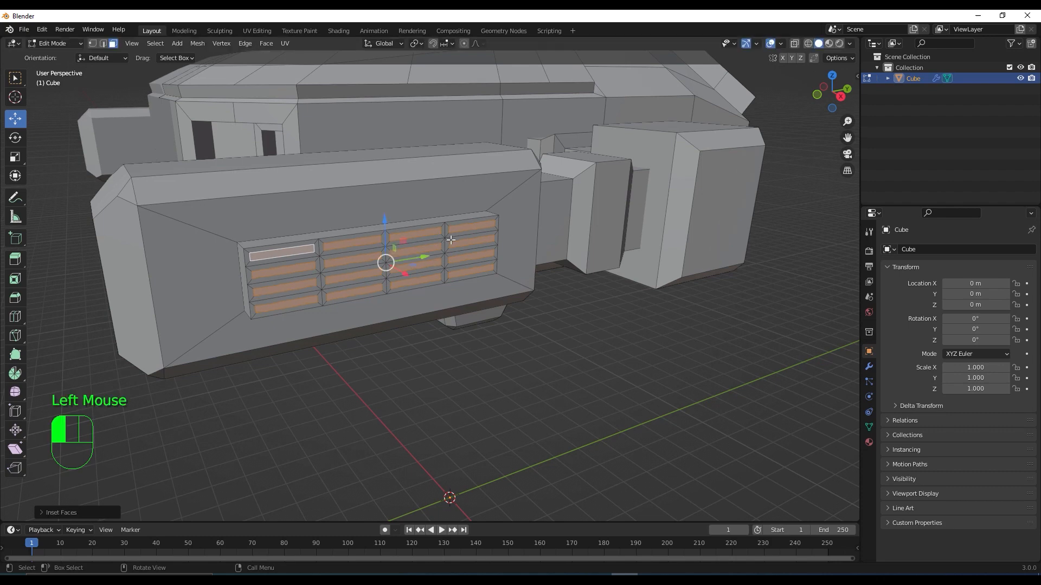
middle_click_drag(450, 239, 445, 271)
key("e")
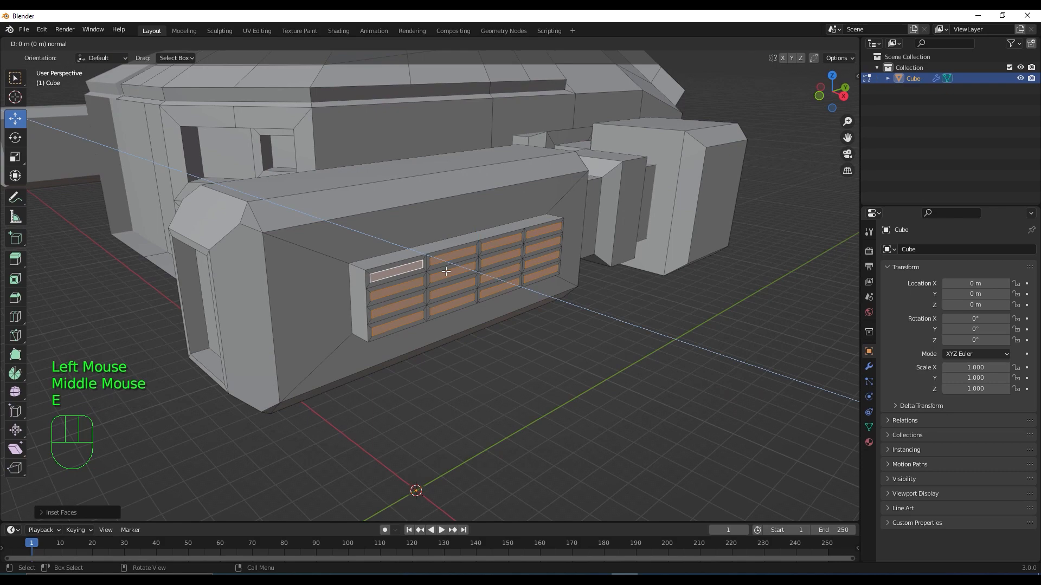
left_click(465, 277)
scroll(464, 278, "down", 2)
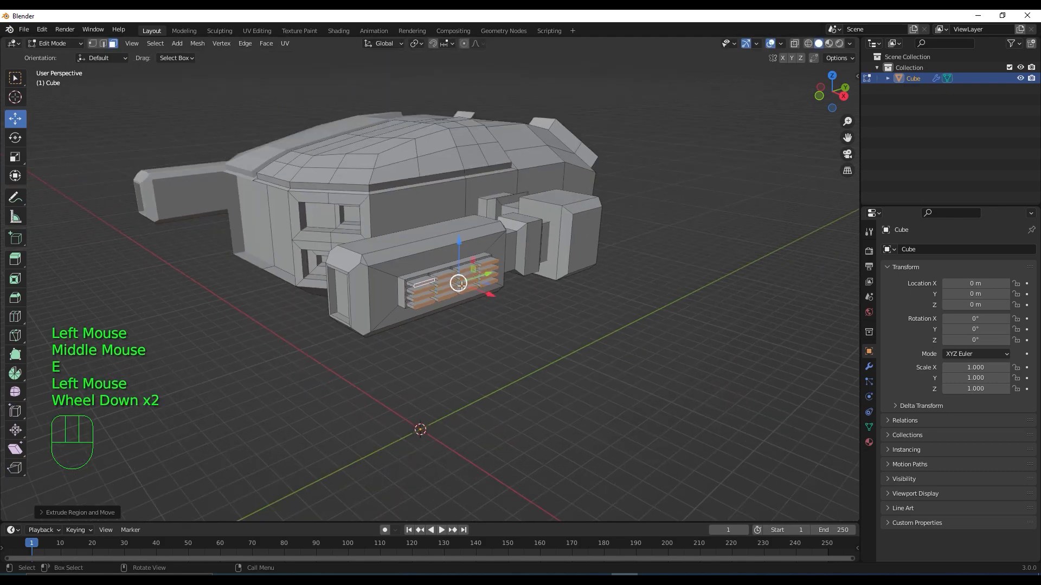
Step: Inset the long block's top face to leave a border around a narrow rectangle
middle_click_drag(464, 278, 551, 299)
left_click(371, 339)
scroll(370, 340, "up", 2)
key("i")
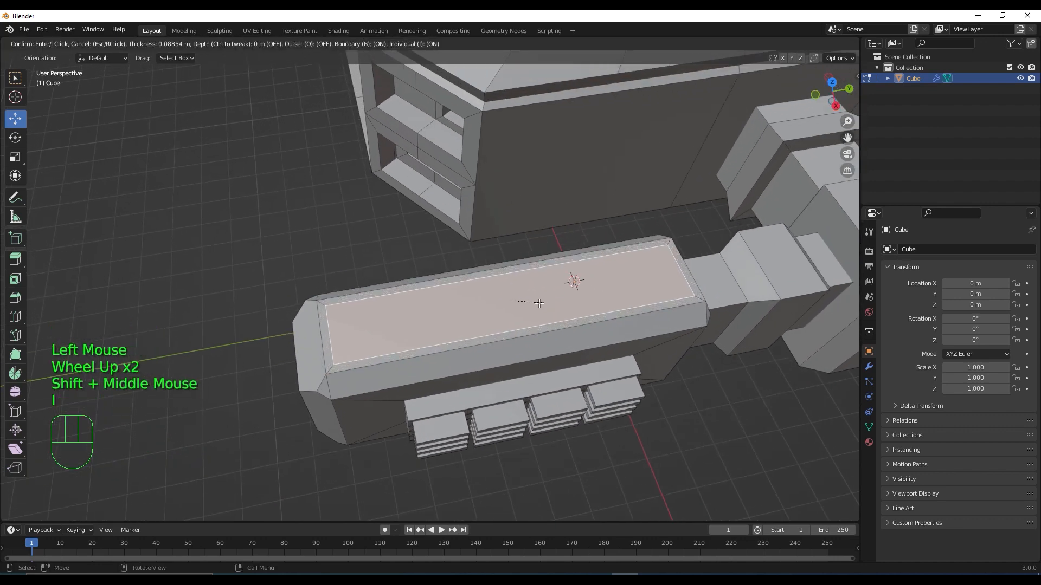
left_click(528, 305)
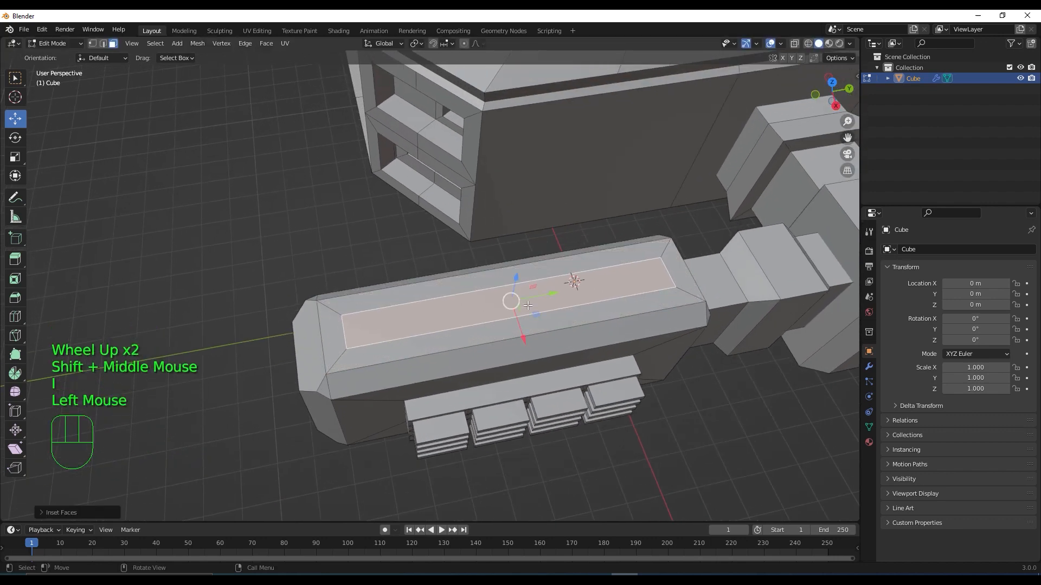
Step: Scale the inset top face to about 0.72 along Y and about 1.15 along X
key("s")
key("y")
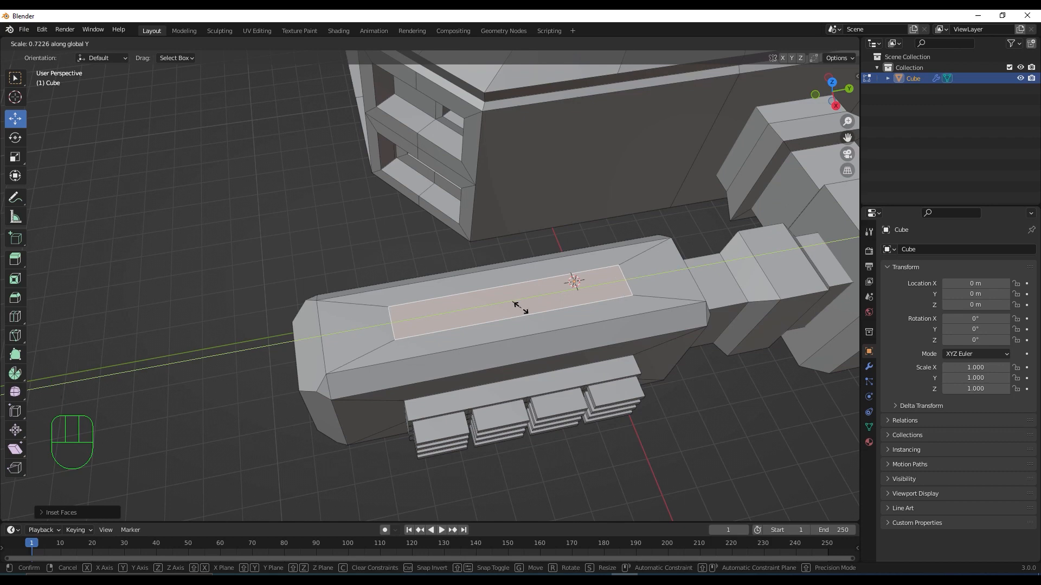
left_click(521, 307)
key("KP_7")
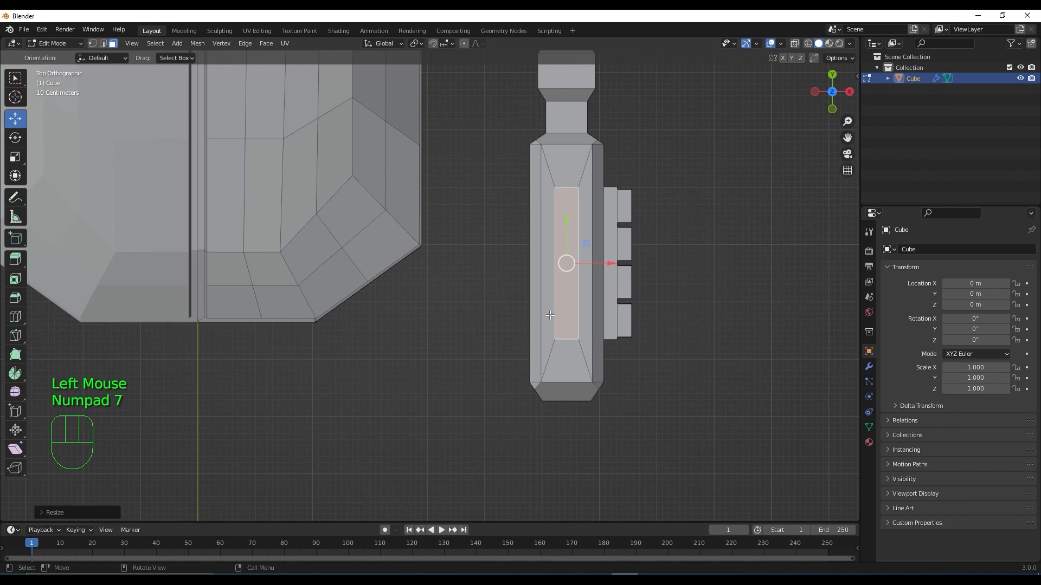
key("s")
key("x")
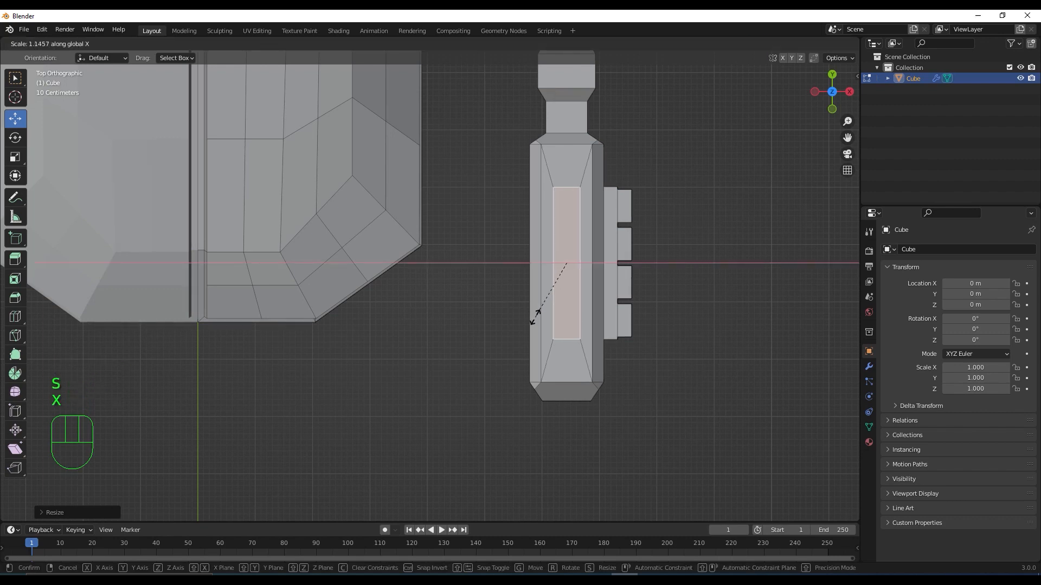
left_click(535, 317)
Step: Extrude the inset top face upward about 0.15 m into a raised panel
middle_click_drag(535, 317, 534, 254)
scroll(533, 255, "up", 1)
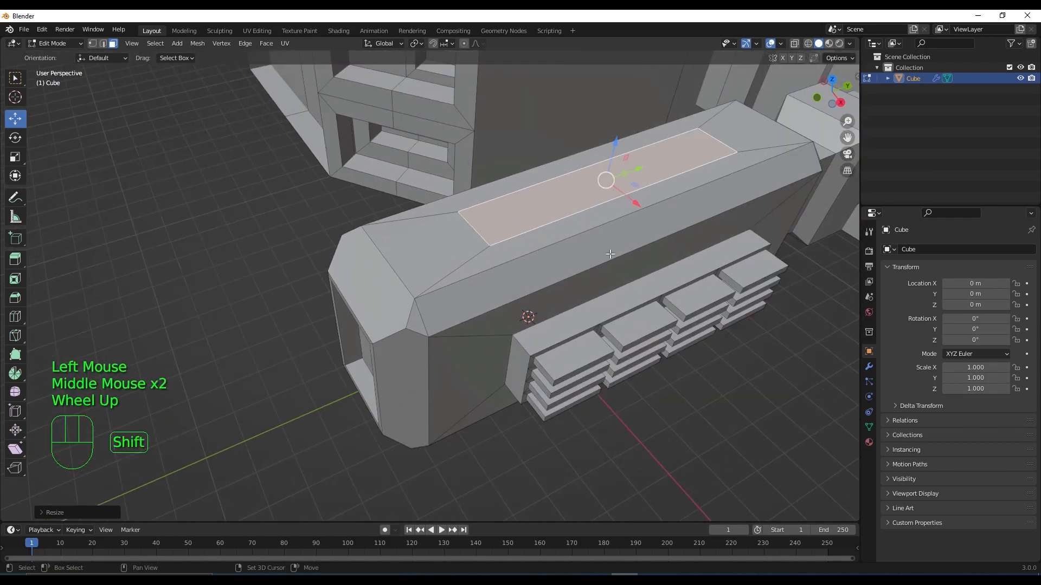
middle_click_drag(609, 253, 571, 308, "shift")
key("e")
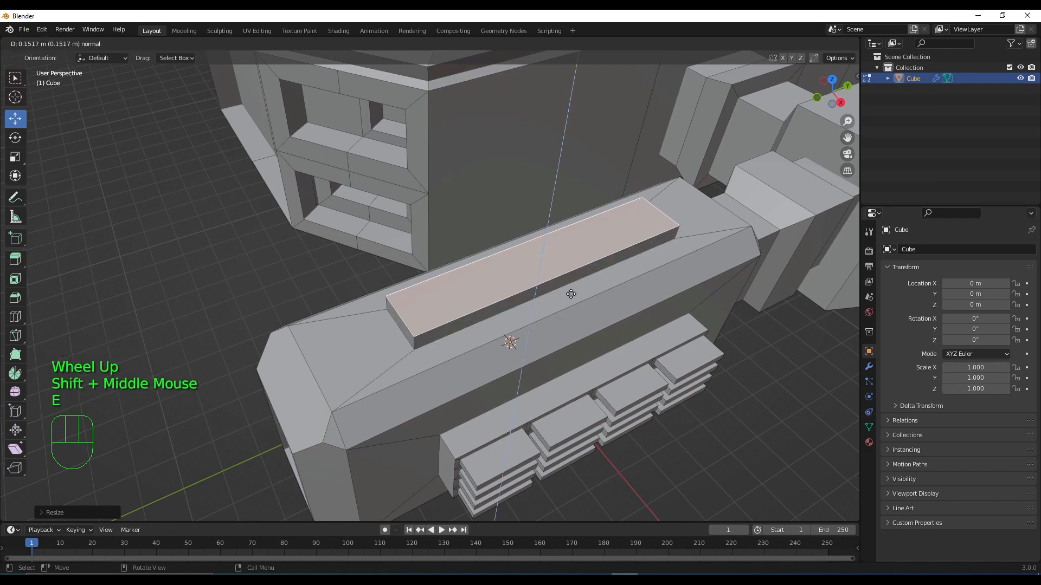
left_click(571, 294)
Step: Subdivide the raised top panel's face twice into a four-by-four grid
middle_click_drag(571, 295, 569, 304)
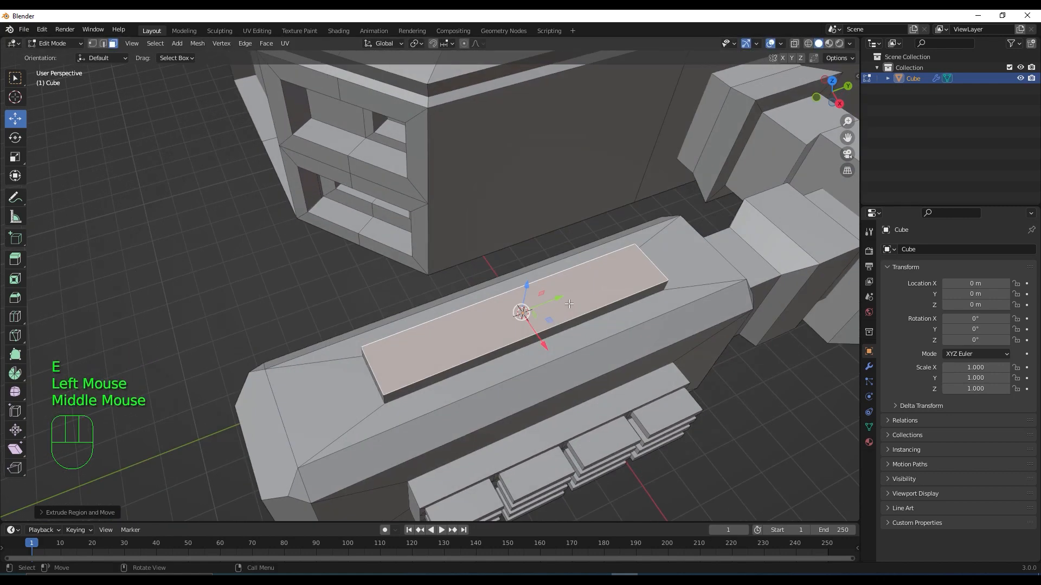
right_click(572, 284)
left_click(572, 284)
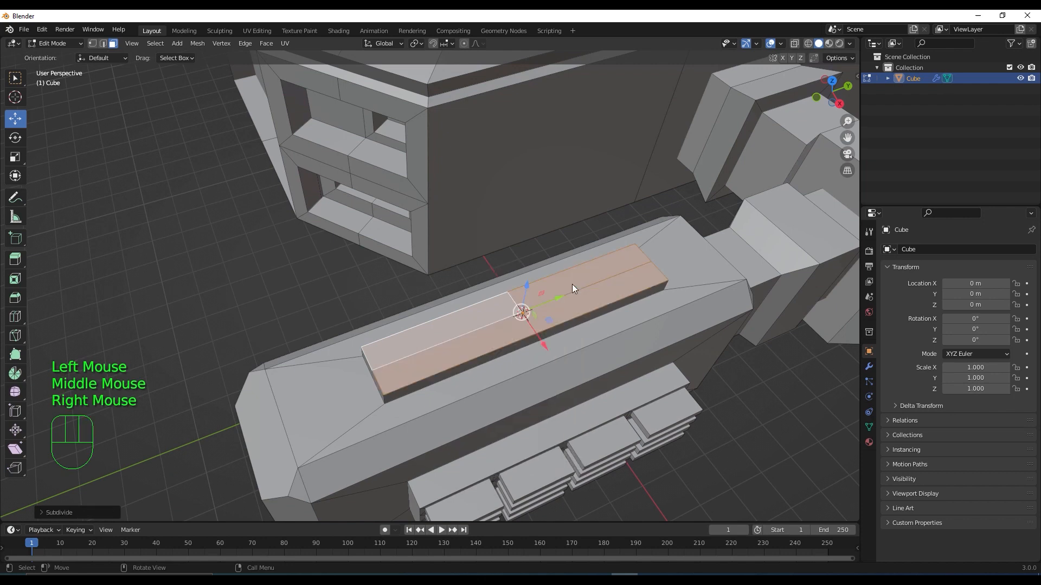
right_click(571, 284)
left_click(571, 284)
Step: Inset the top grid's faces individually by about 0.026 m and extrude them upward about 0.12 m into slats
middle_click_drag(572, 284, 574, 288)
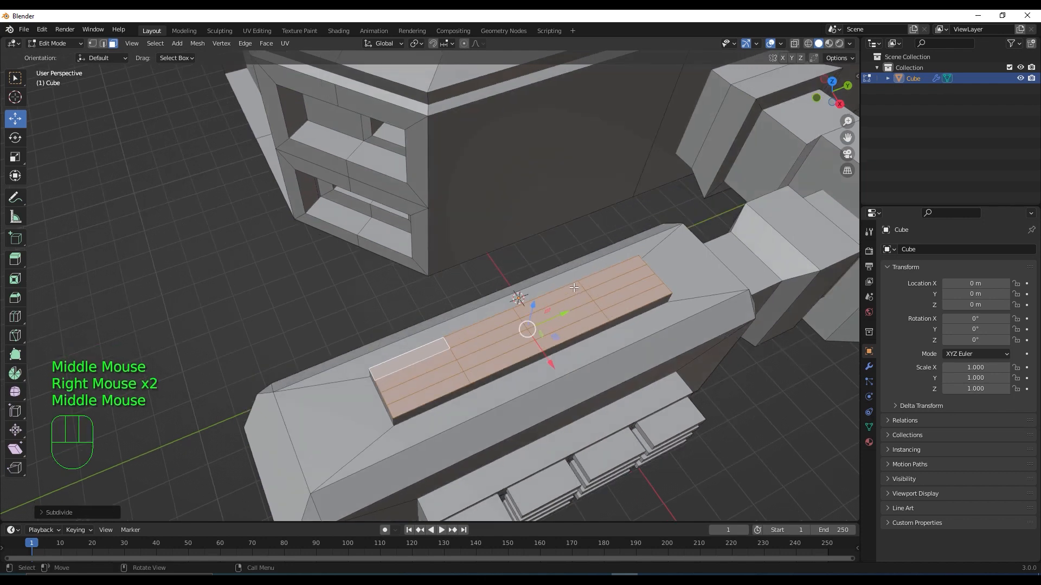
key("i")
key("i")
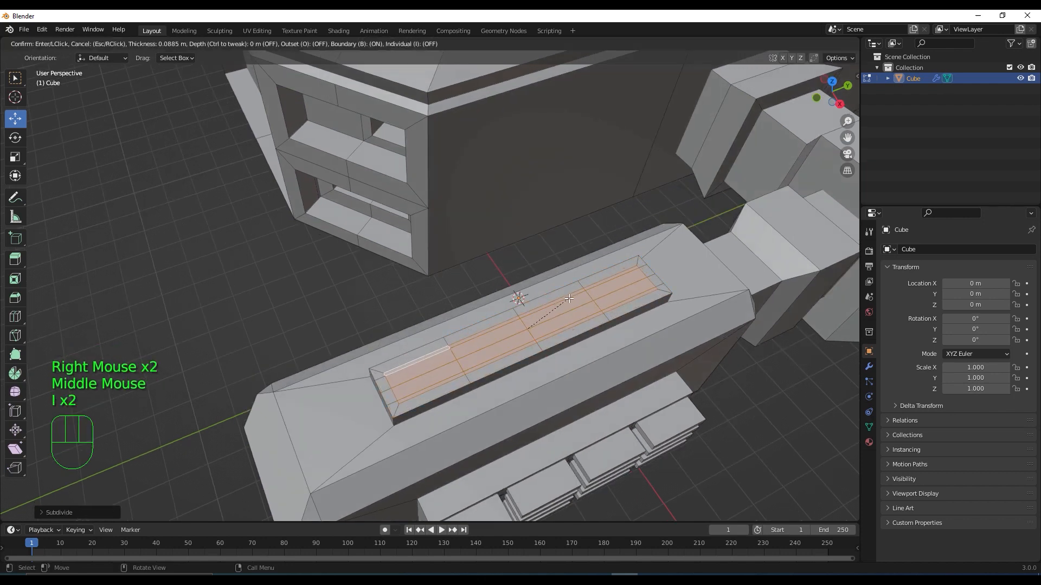
key("i")
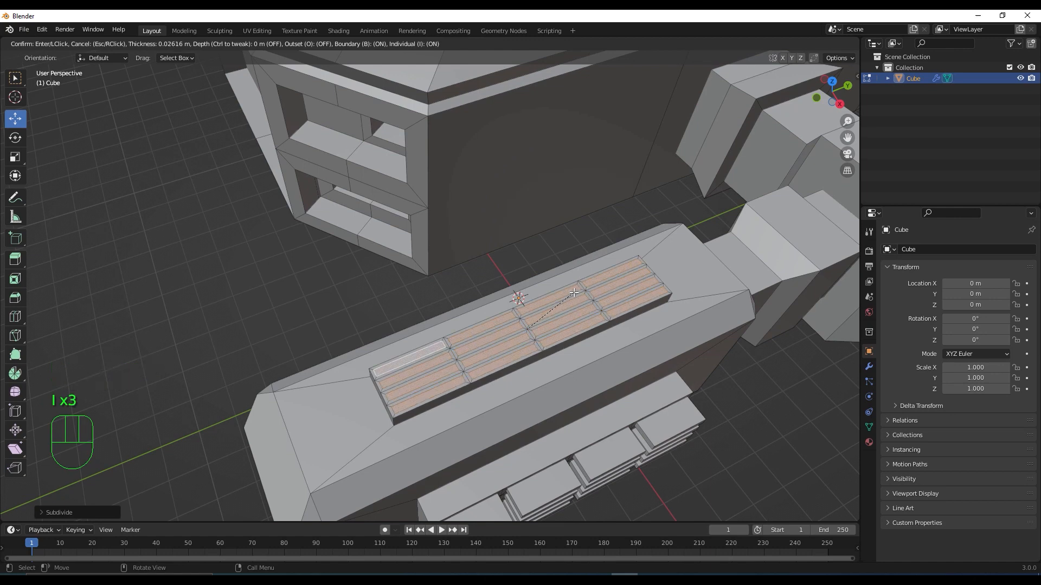
left_click(574, 293)
middle_click_drag(574, 292, 570, 319)
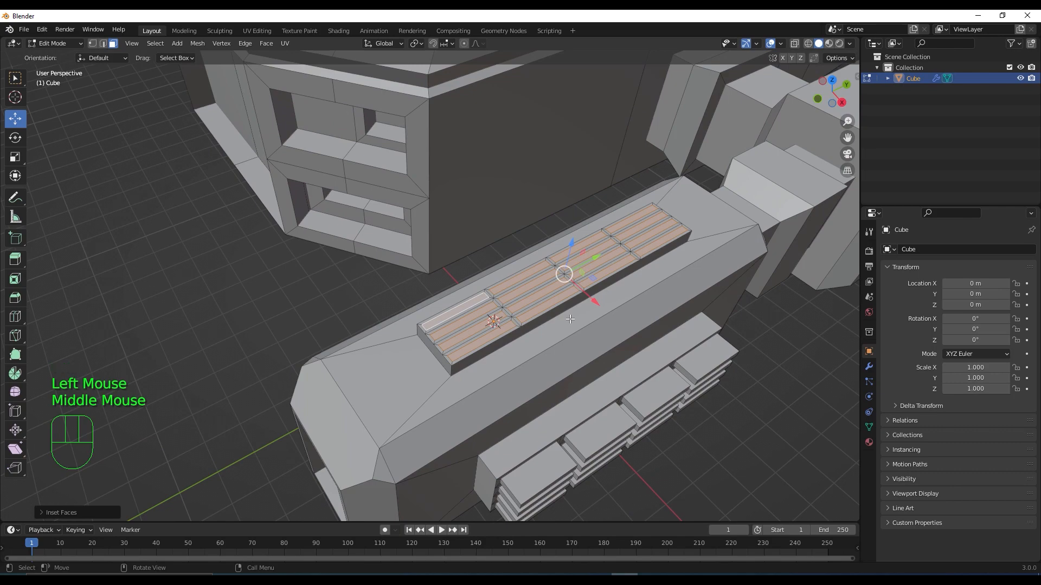
key("e")
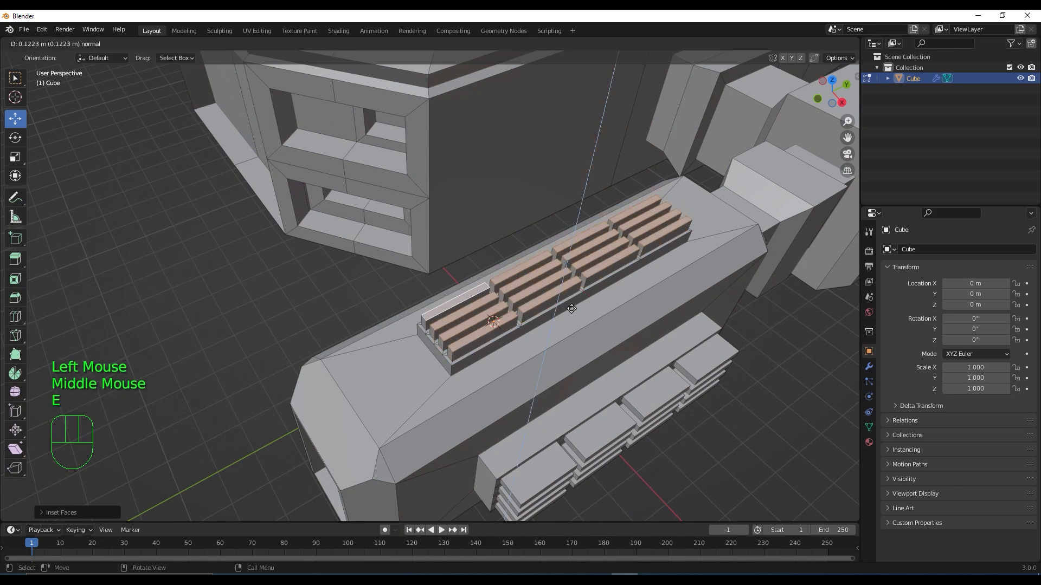
left_click(572, 308)
Step: Duplicate the recessed face at the long block's front end, keeping the copy in place
scroll(571, 308, "down", 4)
middle_click_drag(571, 309, 582, 288)
scroll(618, 318, "up", 3)
left_click(602, 288)
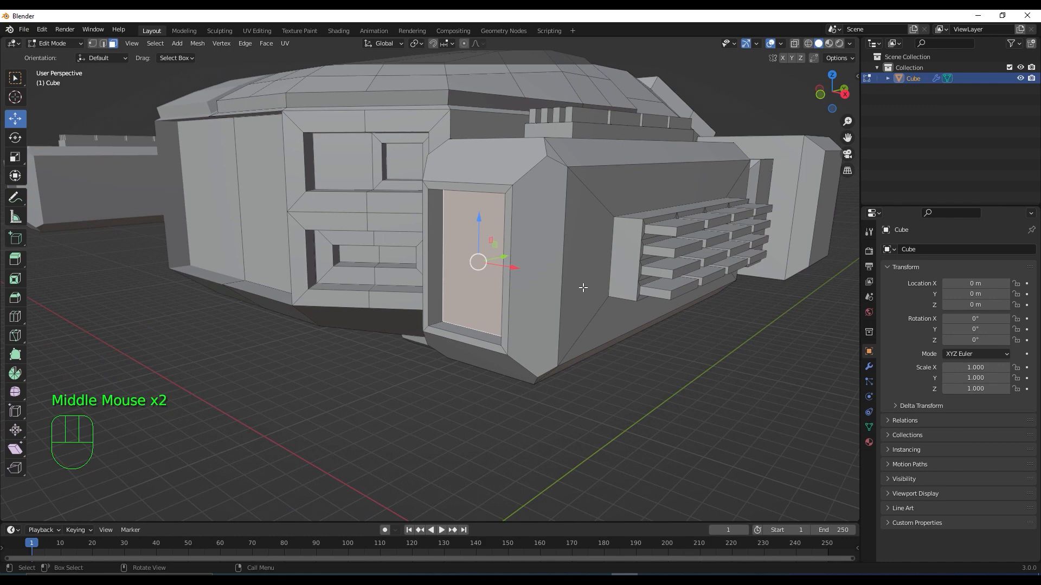
key("shift")
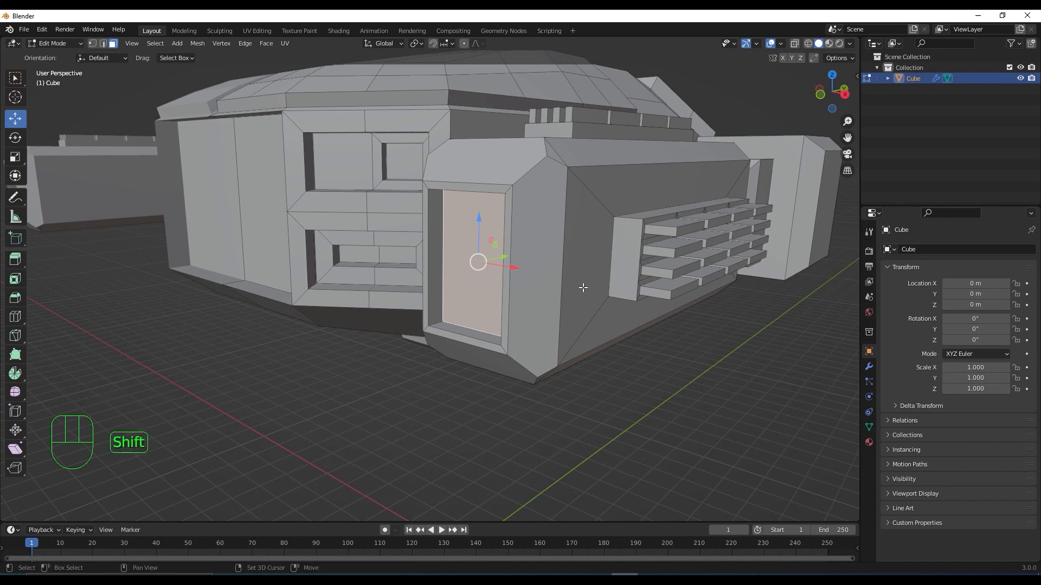
key("shift+d")
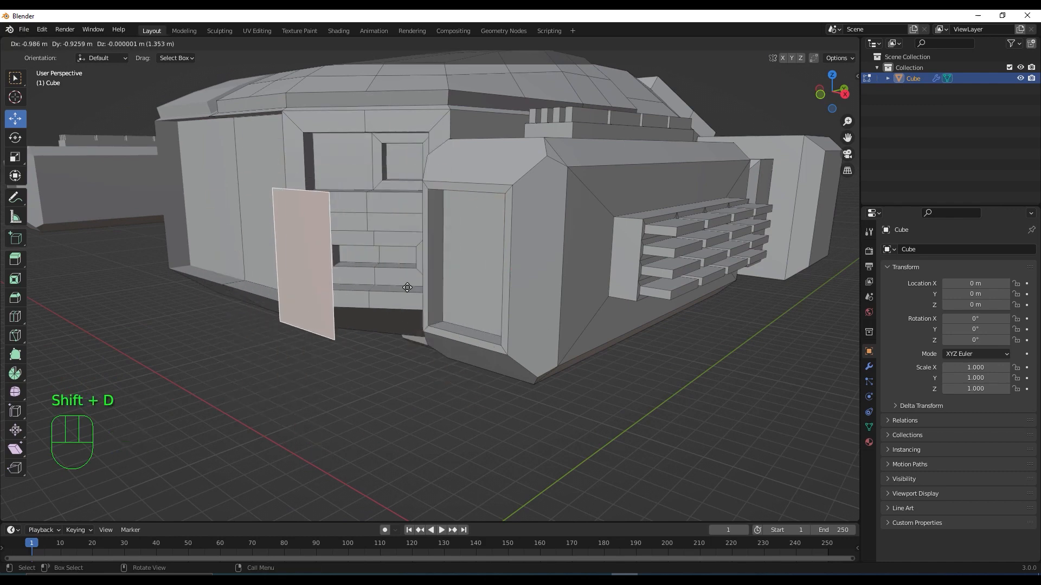
right_click(407, 287)
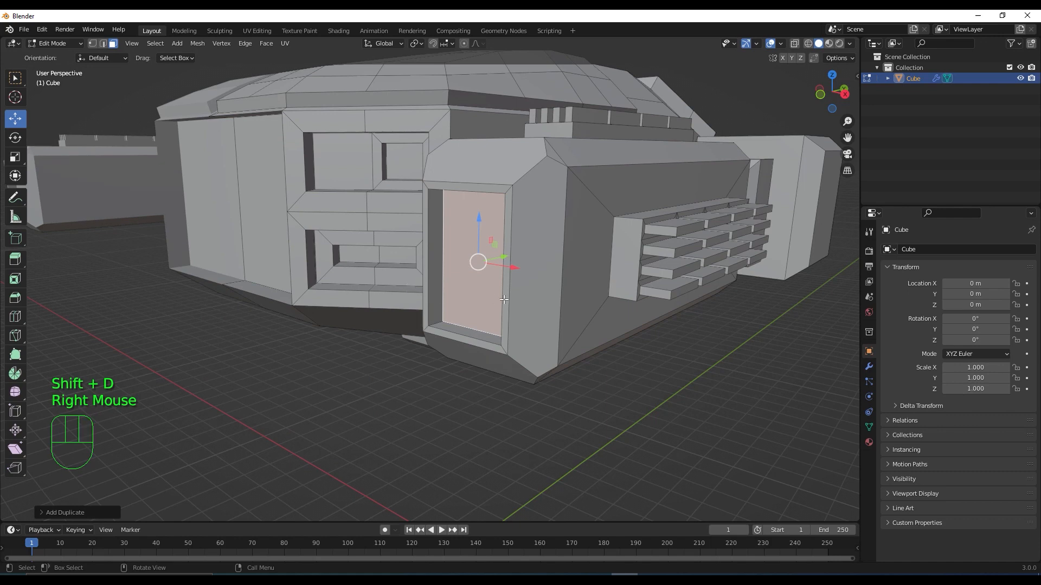
Step: In front view, shrink the duplicated face to a small rectangle and move it toward the recess's upper outer corner
key("KP_1")
middle_click_drag(668, 212, 509, 317, "shift")
scroll(491, 306, "up", 3)
key("s")
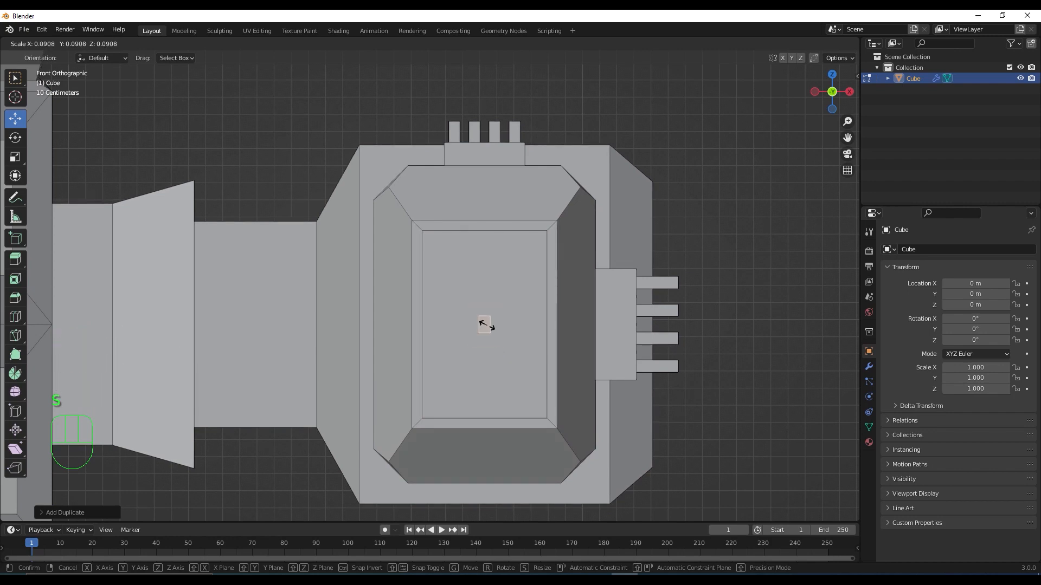
left_click(486, 322)
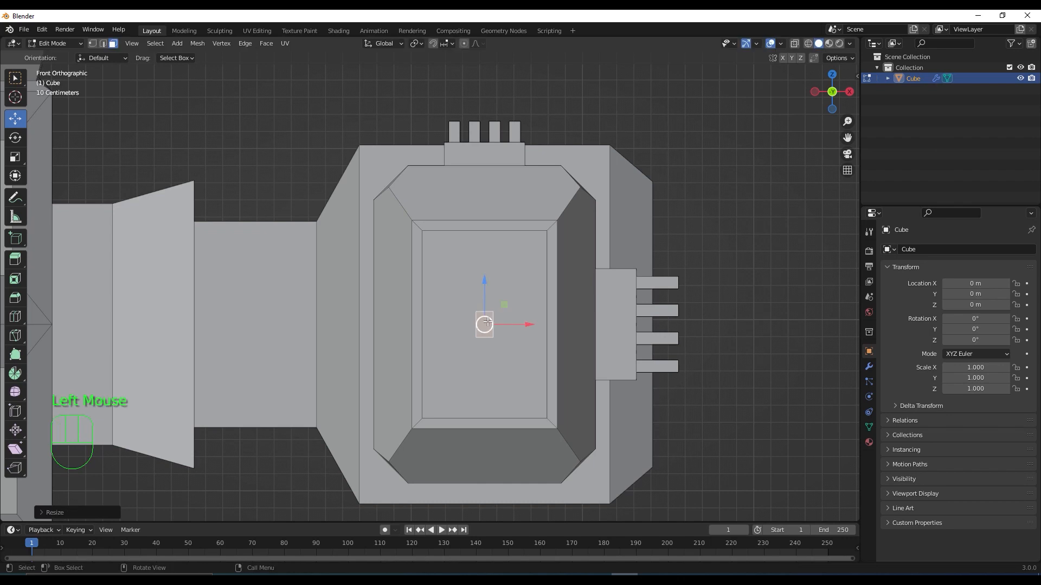
left_click_drag(483, 303, 559, 263)
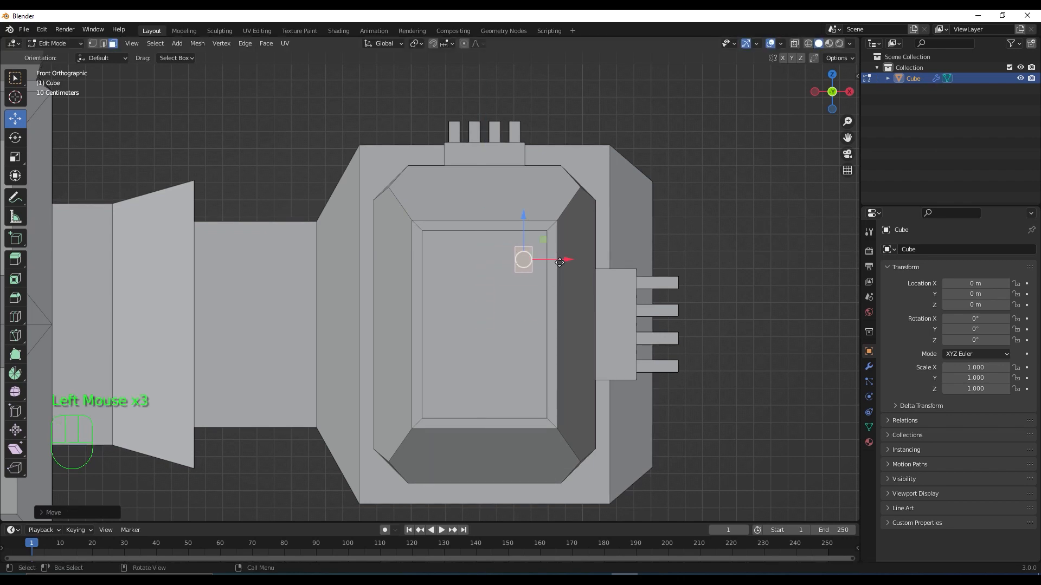
Step: In right view with X-ray on, move the small duplicated face along Y deeper into the long block
key("KP_3")
scroll(759, 70, "down", 2)
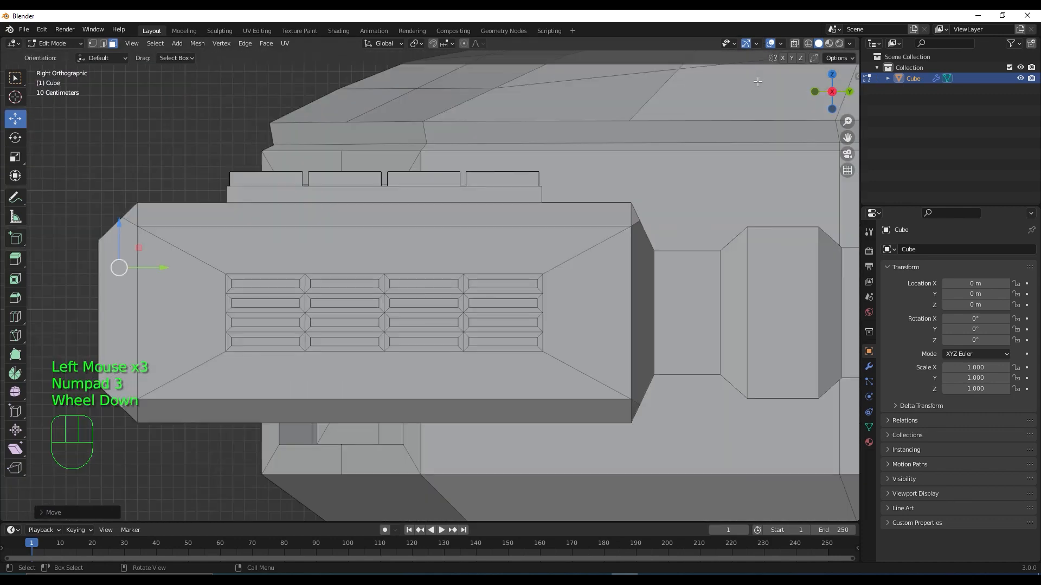
left_click(795, 44)
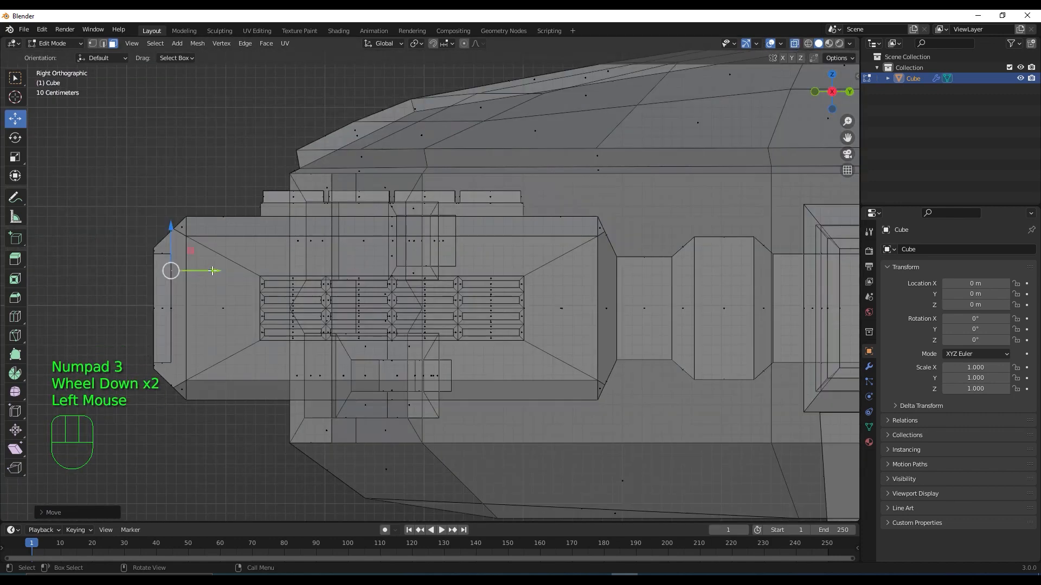
left_click_drag(212, 271, 237, 270)
Step: Extrude the small face forward about 0.5 m so it protrudes from the block's front, and turn X-ray off
scroll(264, 315, "up", 1)
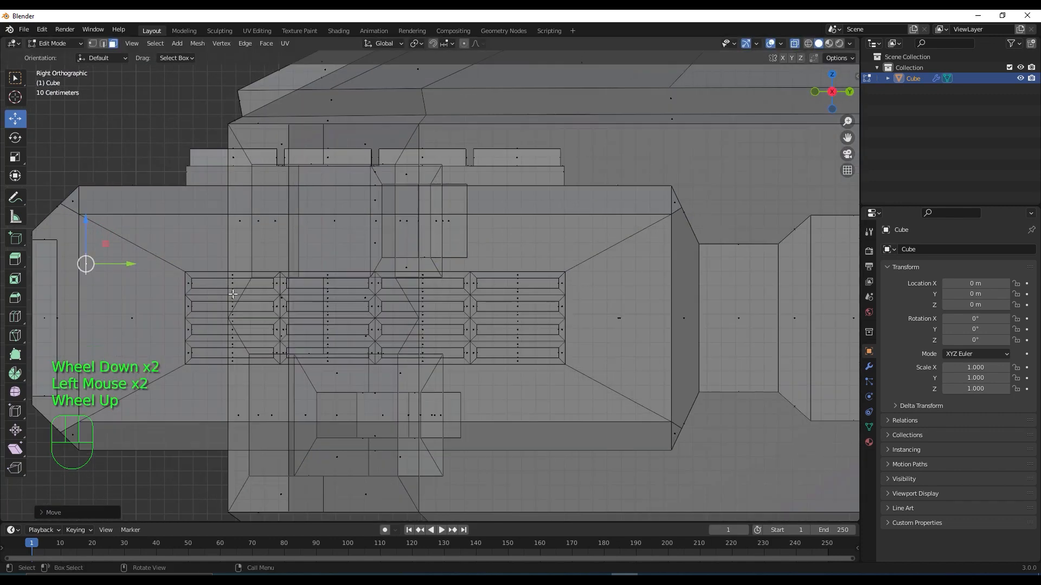
middle_click_drag(264, 315, 520, 354, "shift")
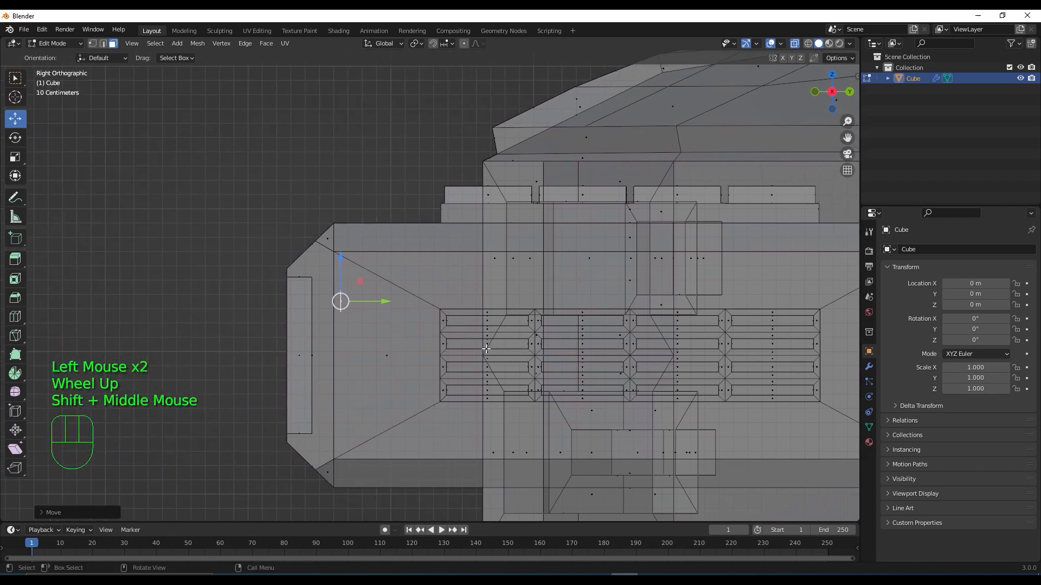
key("e")
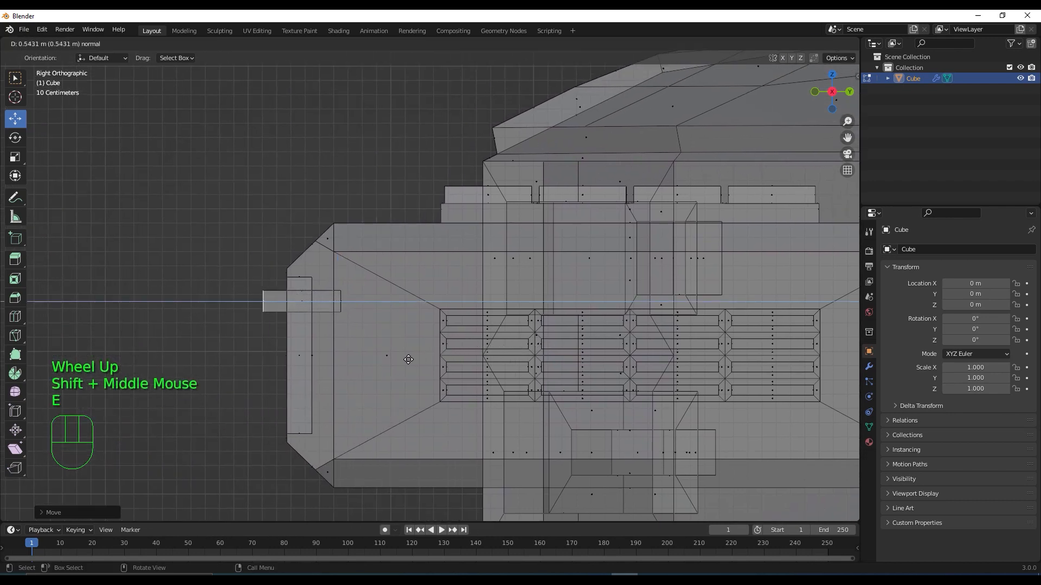
left_click(409, 359)
left_click(794, 43)
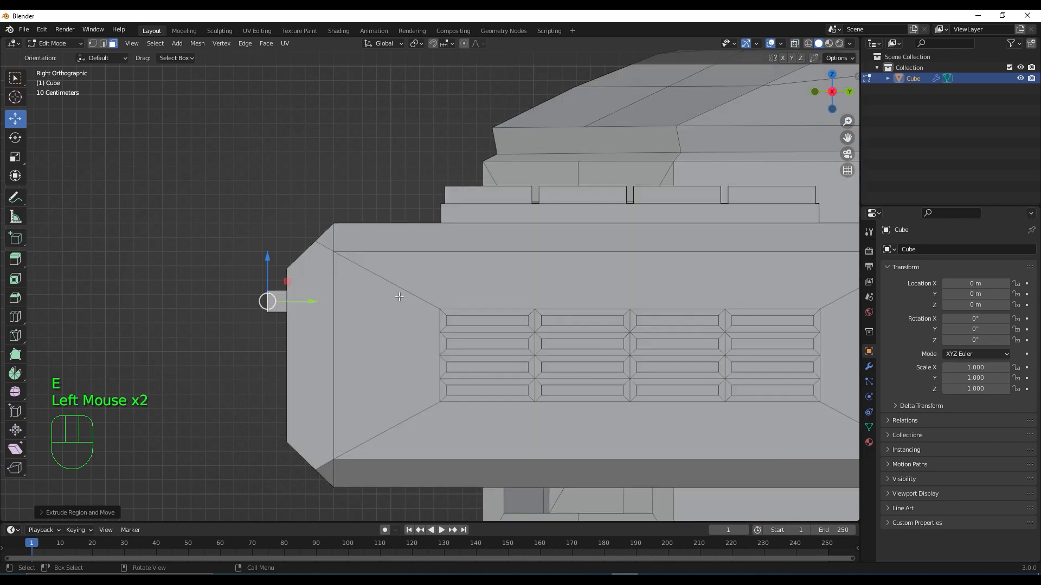
Step: Extrude the protruding barrel's end slightly forward and scale it up to about 1.5 times to form a flare
scroll(344, 338, "up", 2)
middle_click_drag(365, 362, 487, 364, "shift")
scroll(418, 369, "up", 2)
key("e")
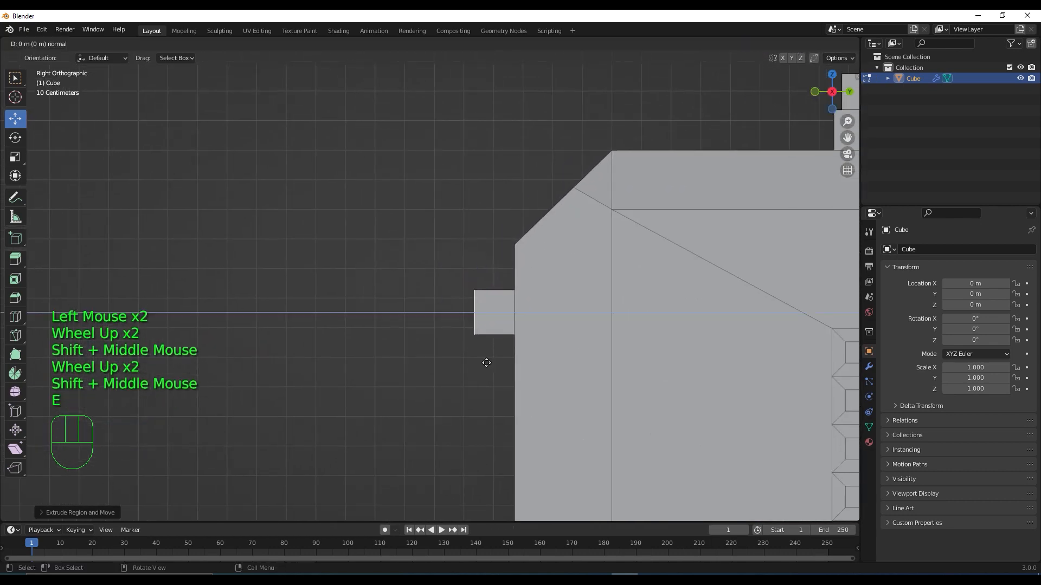
left_click(479, 365)
key("s")
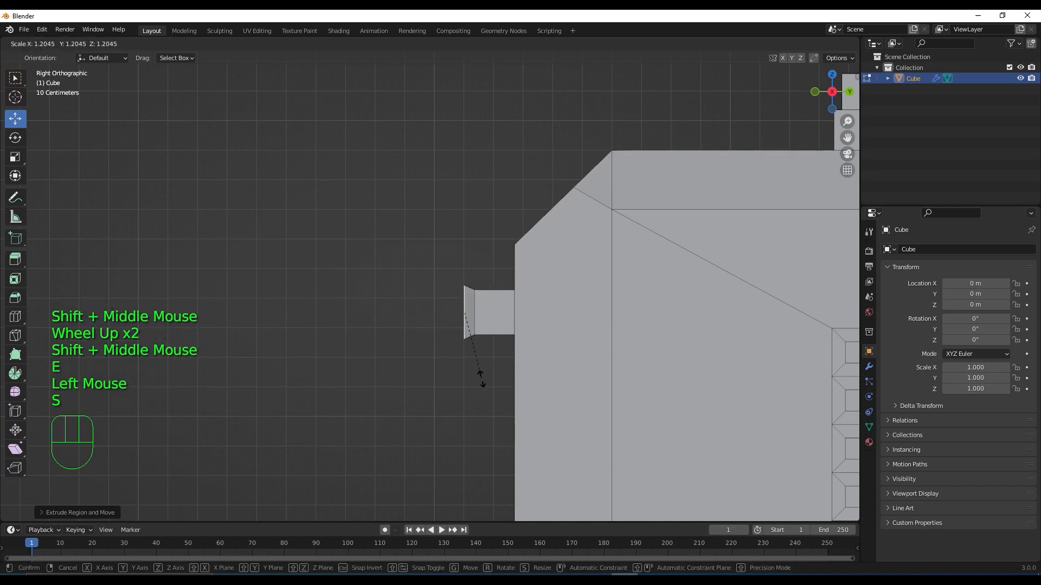
left_click(483, 391)
Step: Extrude the barrel's widened end forward about 0.2 m, and add a short front section tapered to about 0.67
key("e")
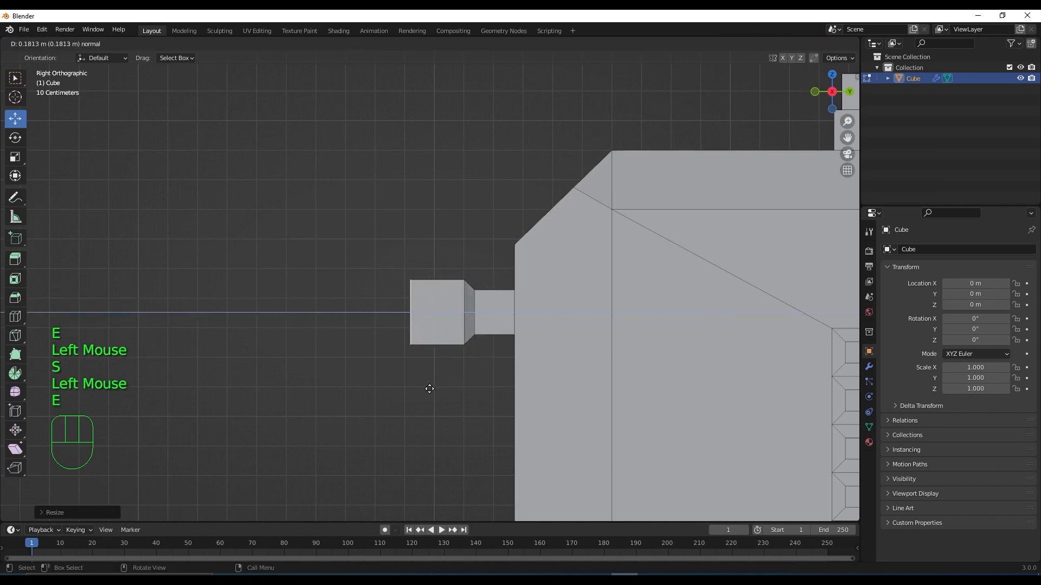
left_click(420, 389)
key("e")
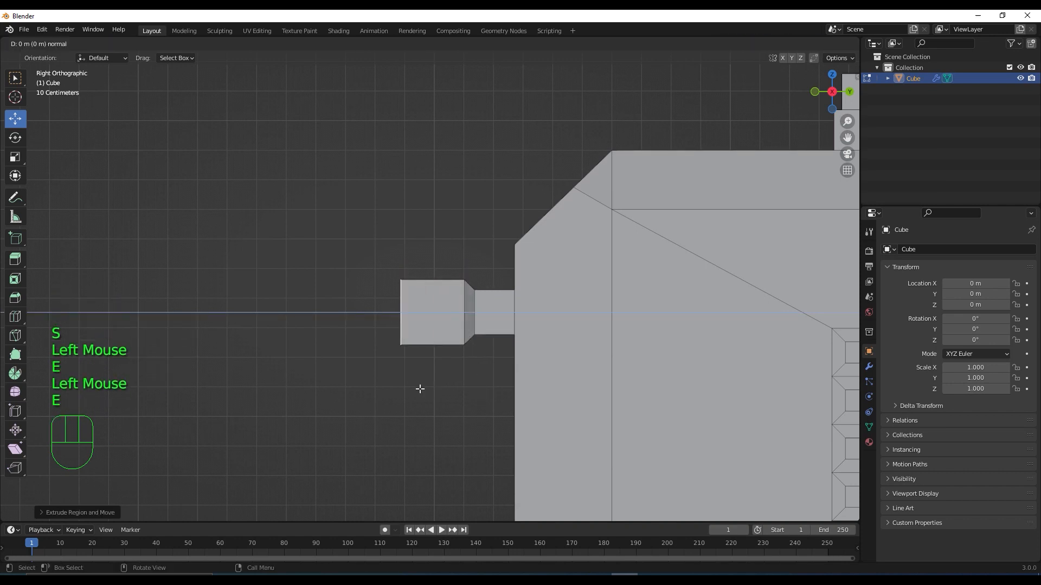
left_click(399, 391)
key("s")
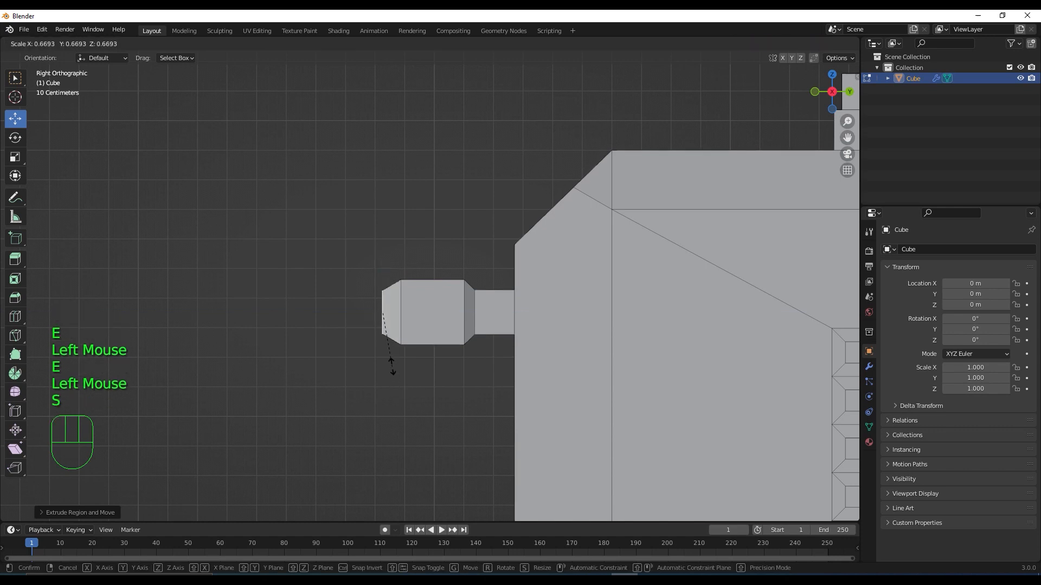
left_click(390, 364)
Step: Extrude the barrel's tapered end forward about 0.25 m and add another short extruded section in front of it
key("e")
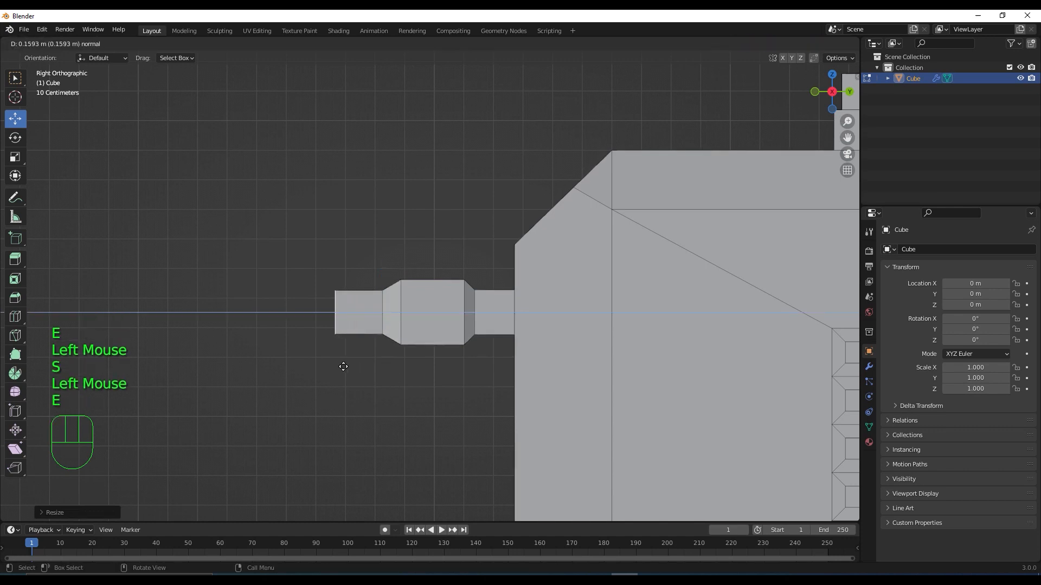
left_click(318, 365)
middle_click_drag(364, 407, 519, 430, "shift")
key("e")
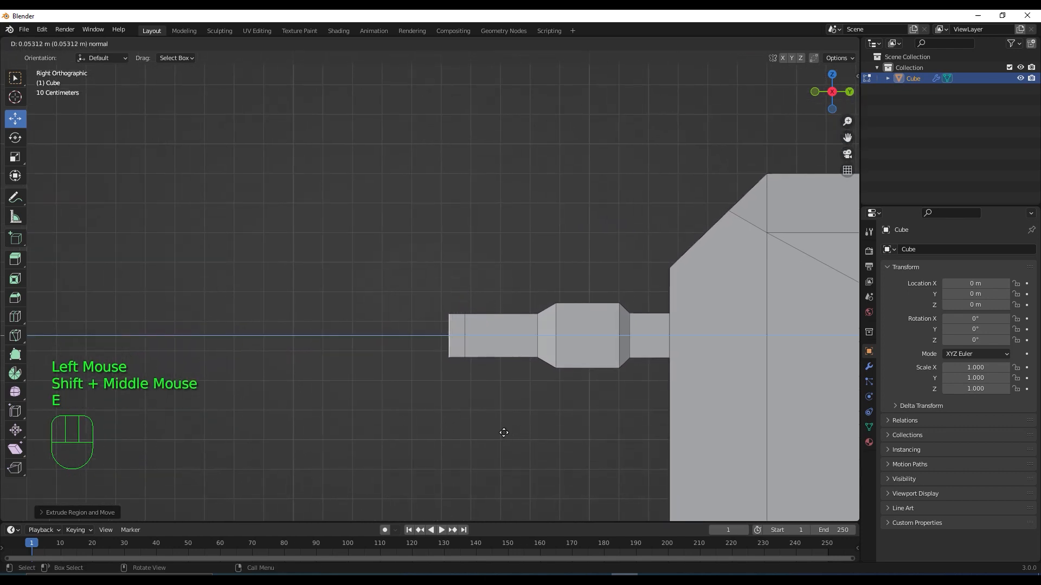
Step: Extrude the barrel's end face about 0.05 m and scale it up by about 1.56 to form a flare
left_click(502, 432)
key("s")
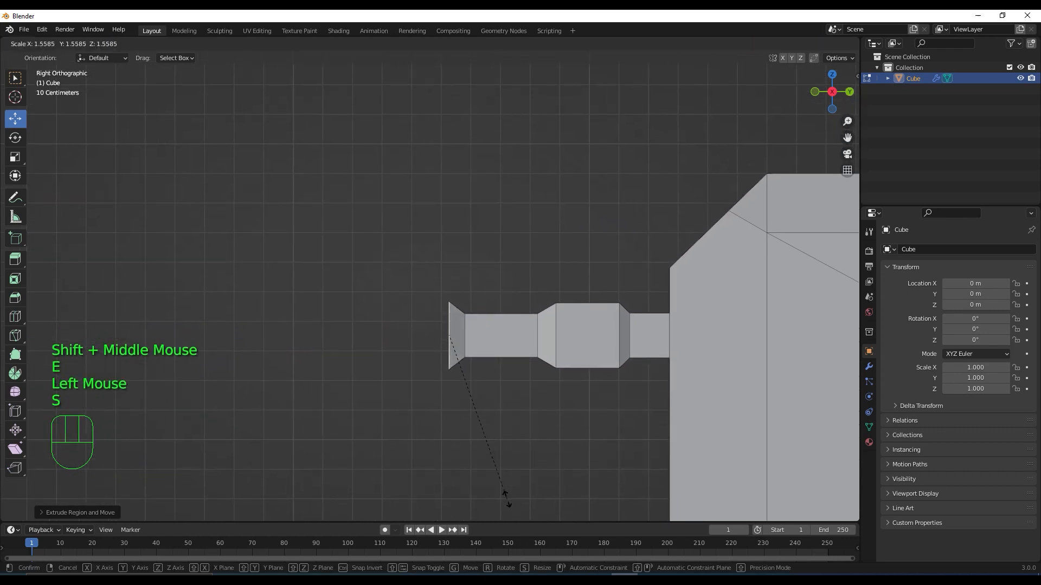
left_click(507, 496)
Step: Extrude the flared end into a long muzzle block and add a short extrusion scaled down as a tapered tip
key("e")
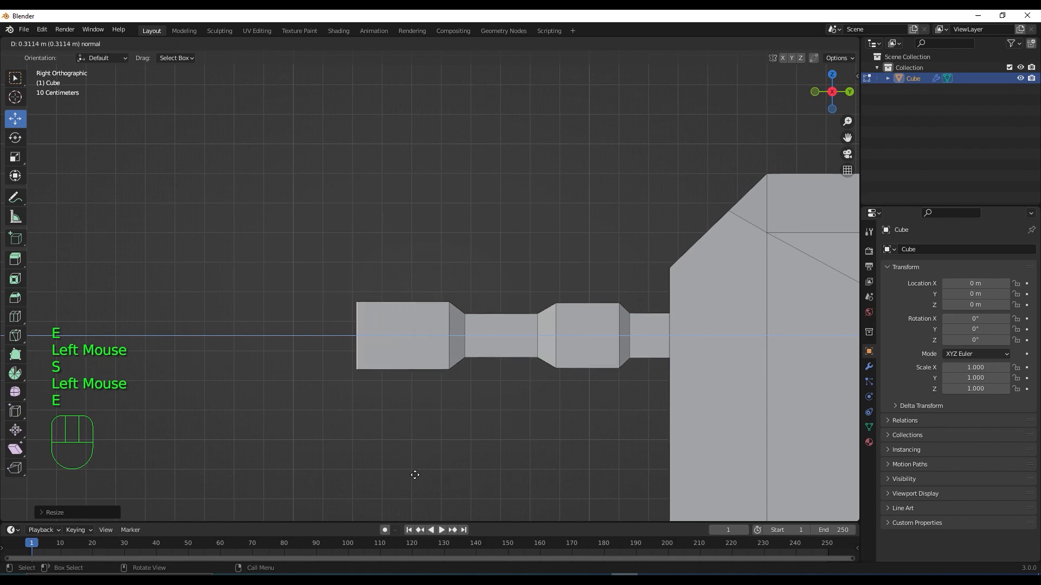
left_click(403, 472)
key("e")
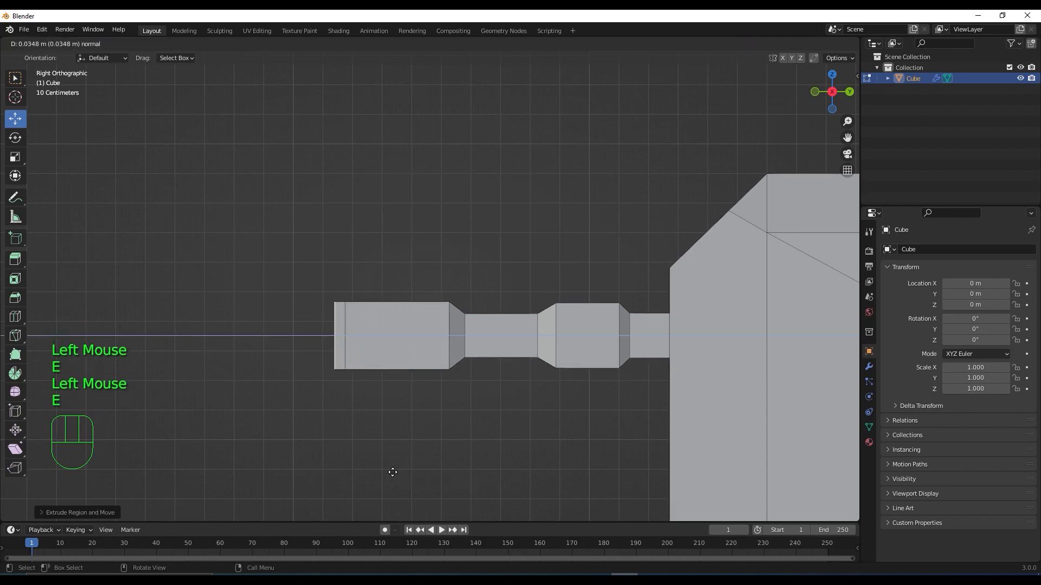
left_click(388, 471)
key("s")
left_click(381, 442)
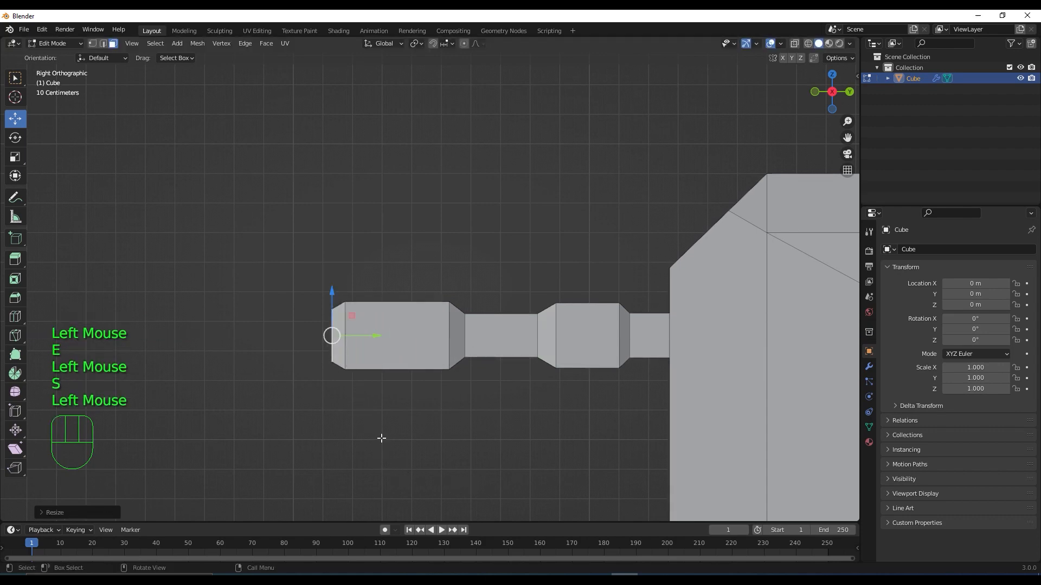
Step: Inset the muzzle's end face slightly and extrude it inward about 0.15 m to hollow the barrel opening
scroll(441, 434, "down", 2)
middle_click_drag(441, 434, 574, 347)
scroll(531, 413, "down", 1)
scroll(532, 415, "up", 2)
scroll(573, 346, "up", 1)
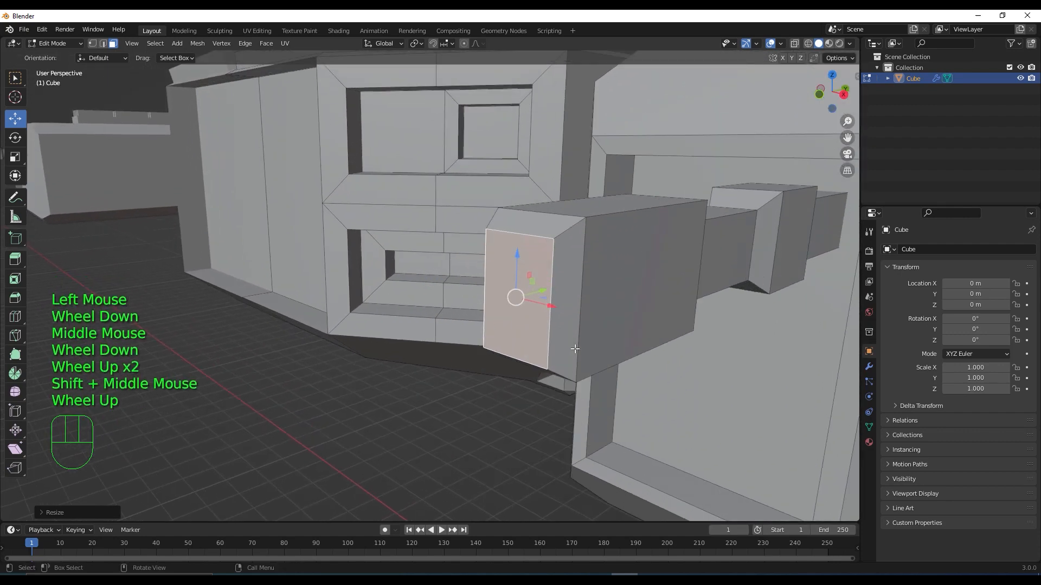
key("i")
left_click(567, 345)
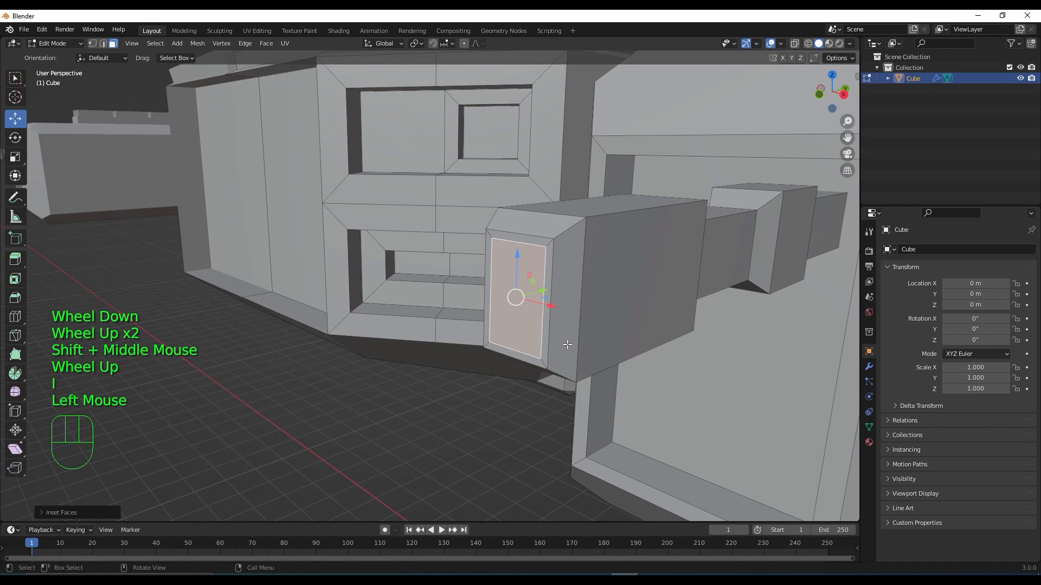
key("e")
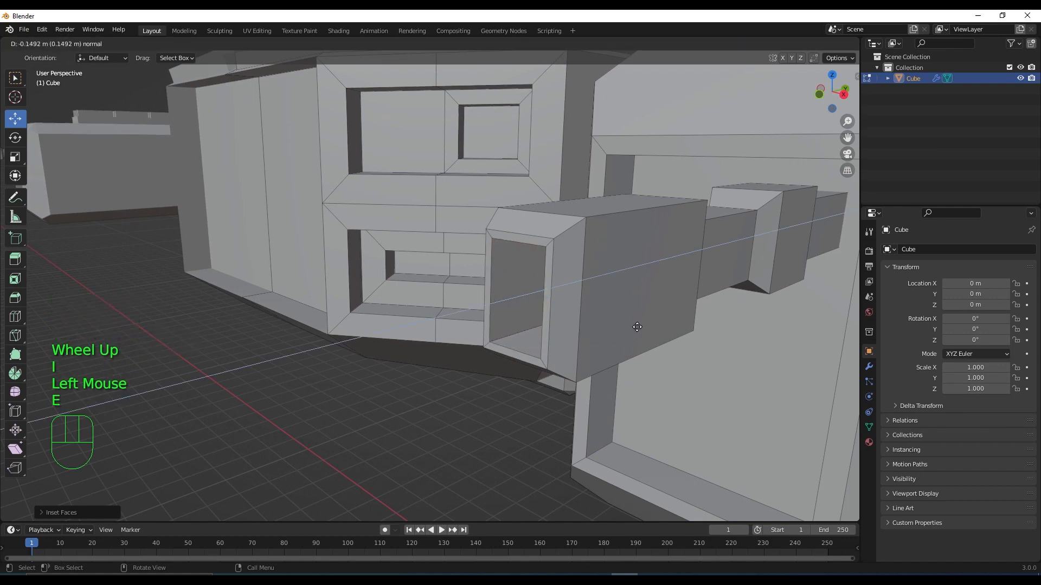
left_click(637, 326)
Step: Duplicate the entire linked barrel in front view and move the copy about 0.44 m along negative X, level with the original
scroll(636, 326, "down", 2)
middle_click_drag(636, 326, 613, 335)
scroll(618, 342, "down", 2)
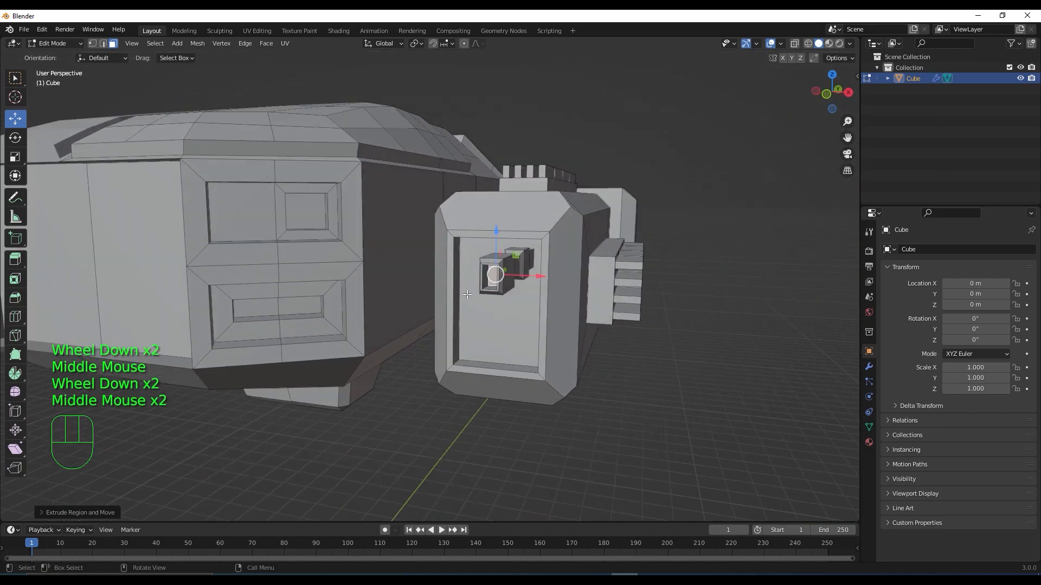
scroll(544, 305, "up", 3)
middle_click_drag(544, 306, 630, 234)
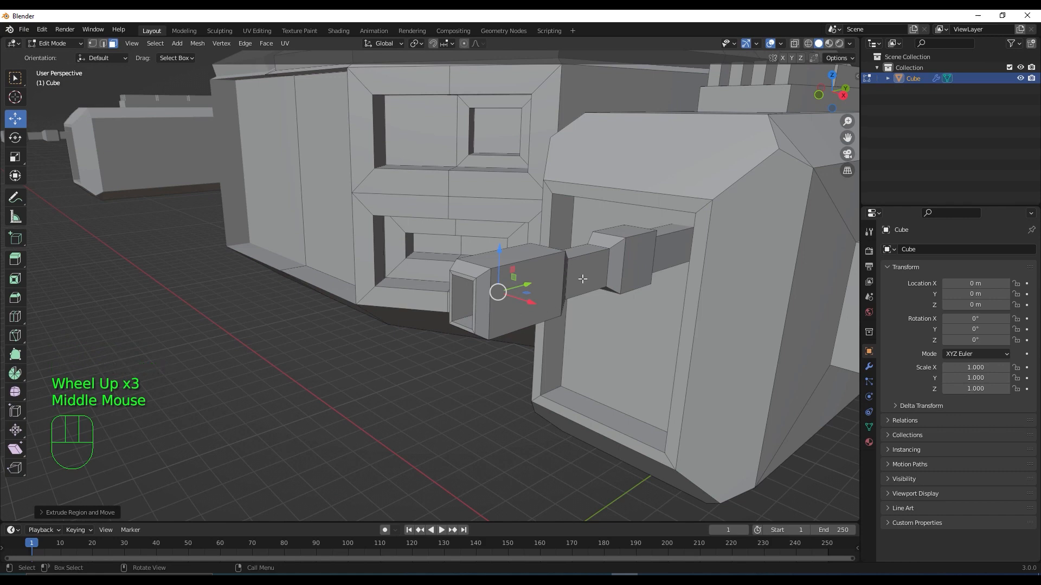
key("l")
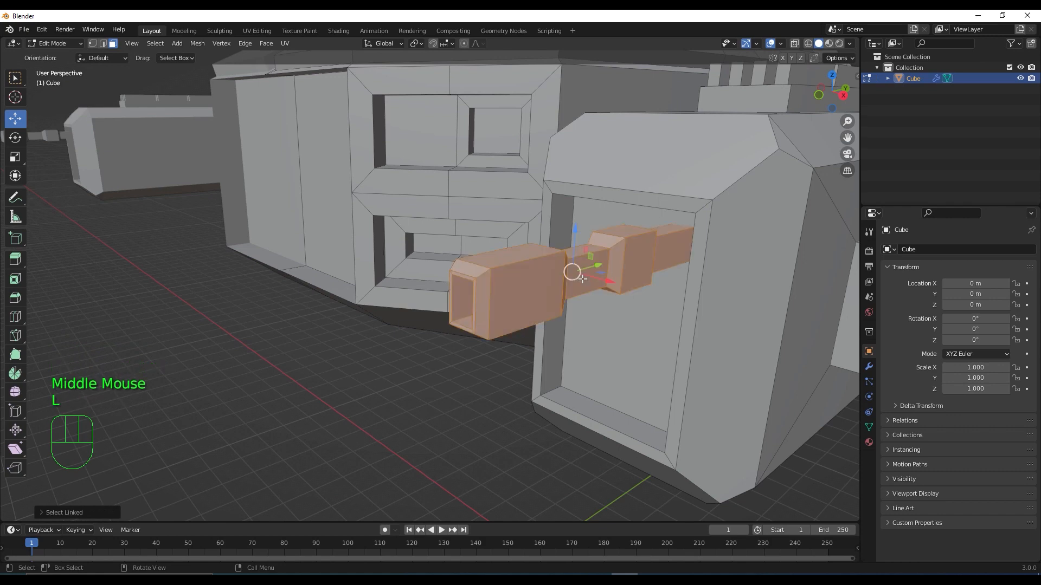
scroll(582, 279, "down", 2)
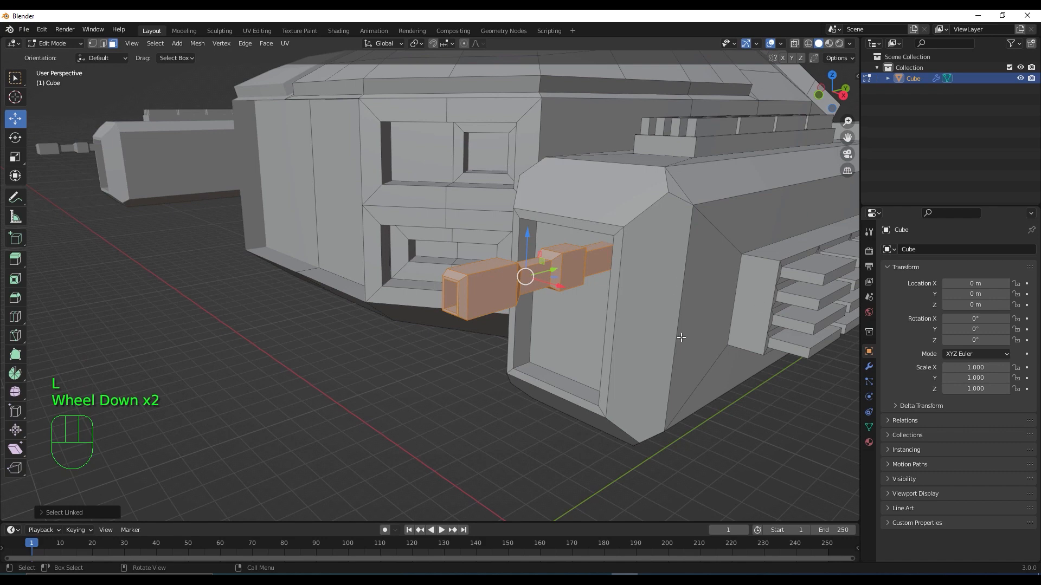
key("KP_1")
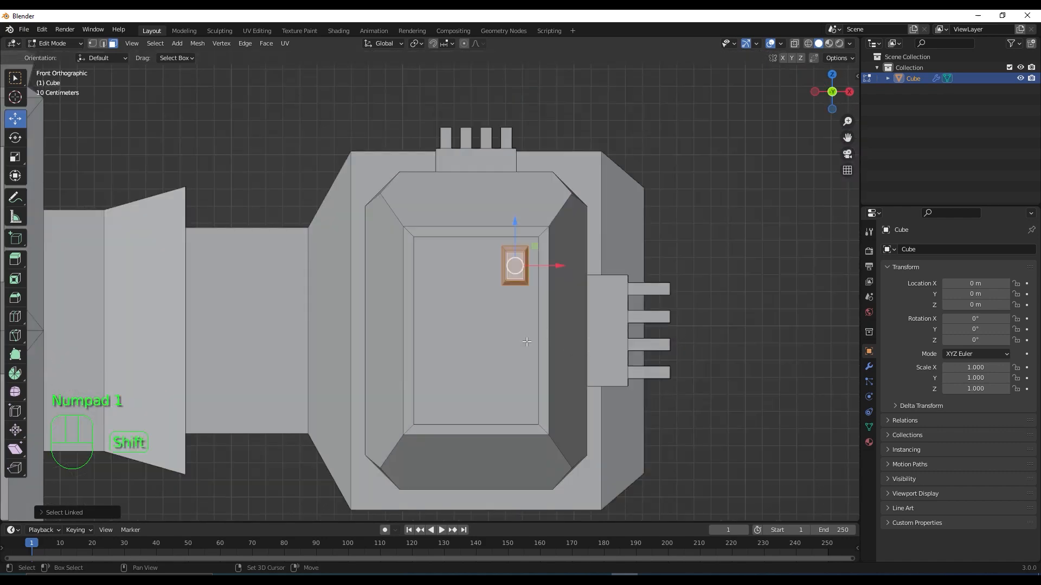
key("shift+d")
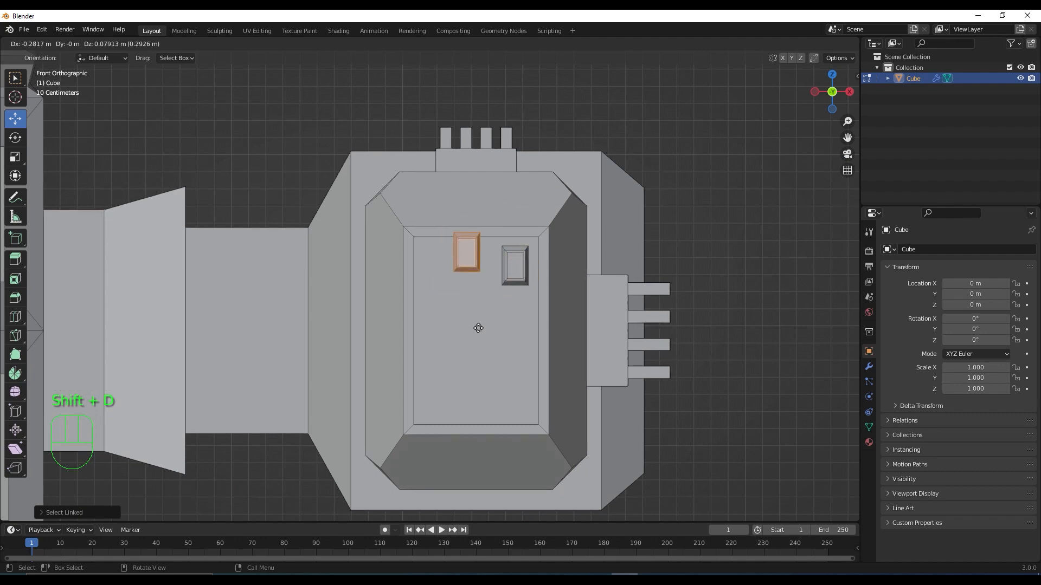
right_click(478, 328)
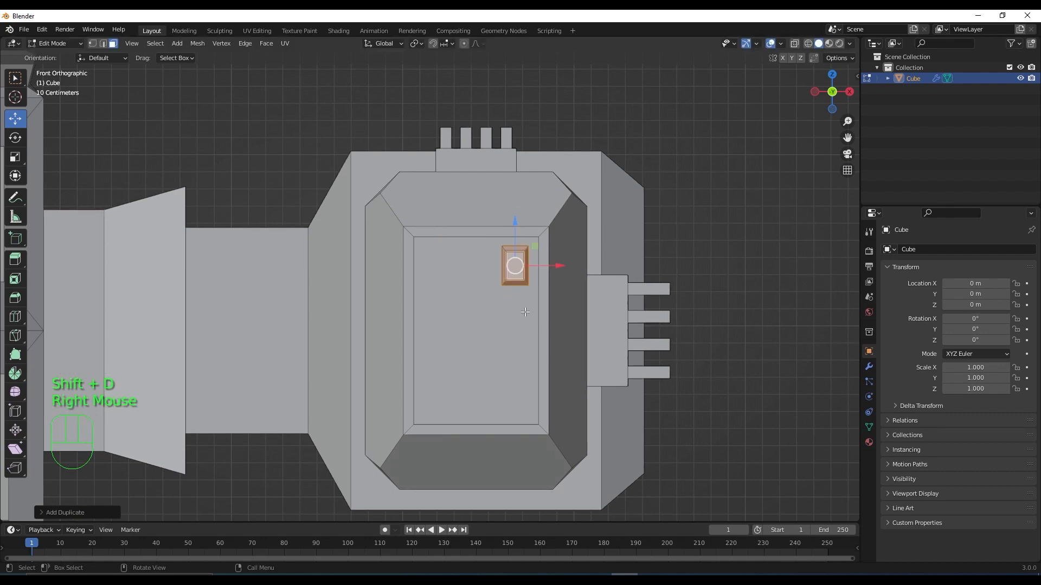
key("g")
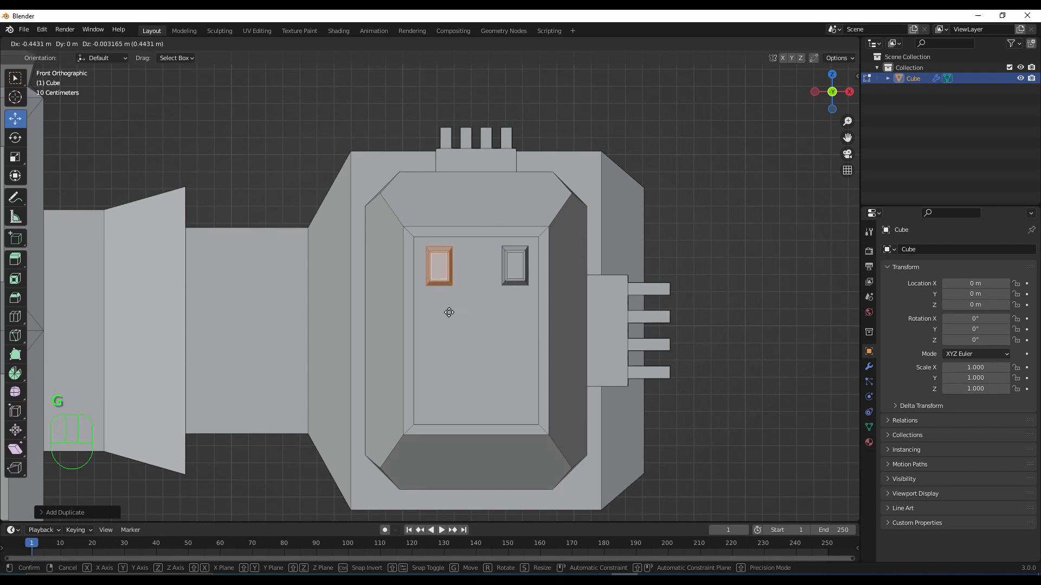
left_click(449, 313)
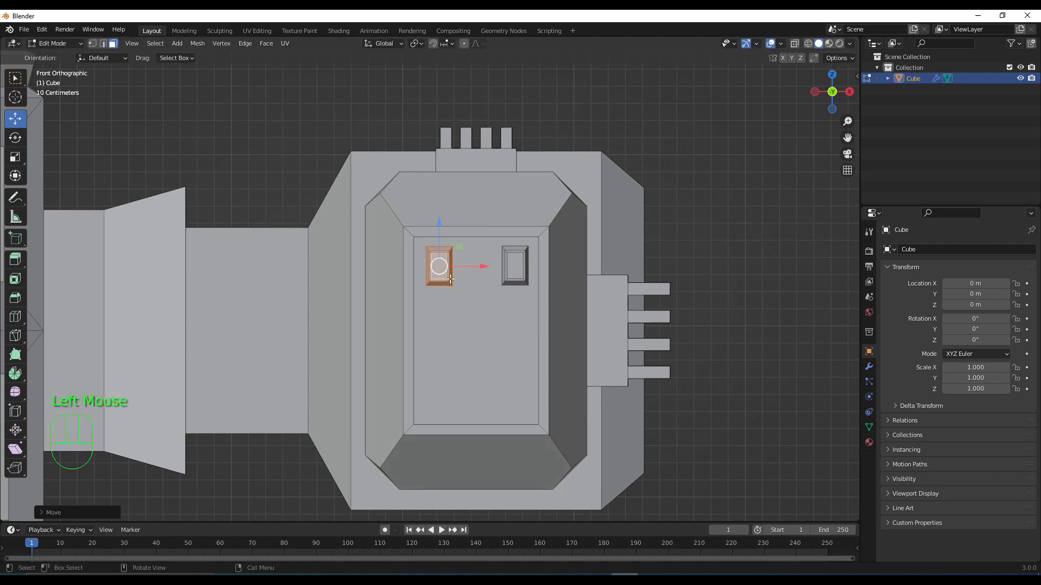
Step: Duplicate the barrel again and place the copy in the lower part of the recessed panel, centred between the two upper barrels
key("shift+d")
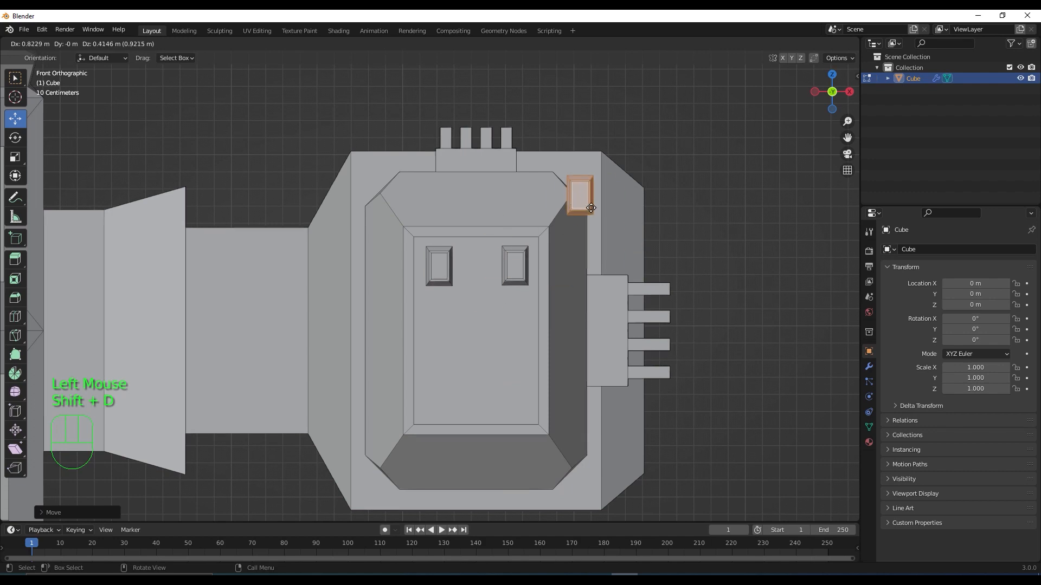
right_click(569, 240)
key("g")
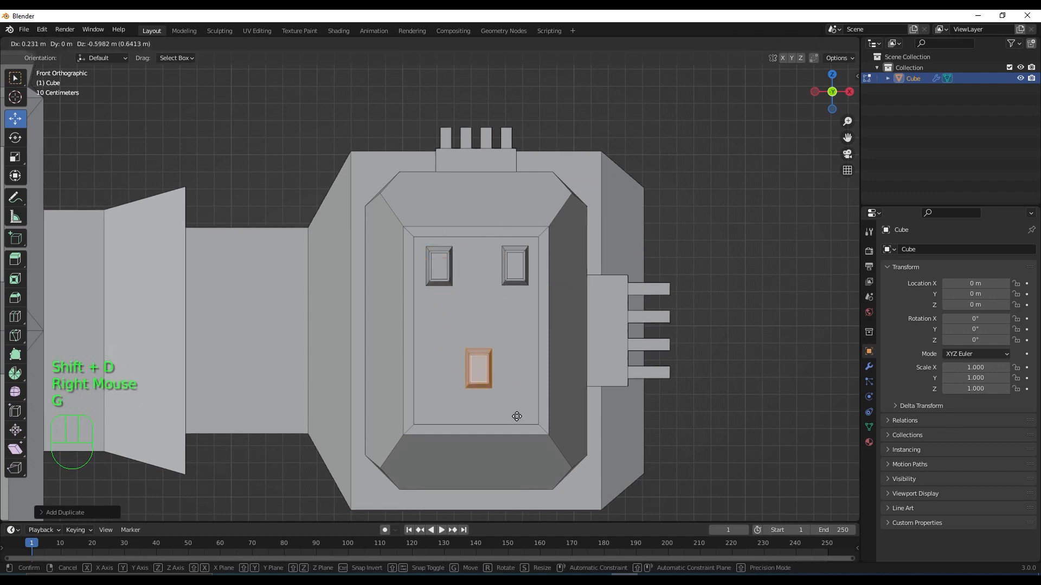
left_click(514, 411)
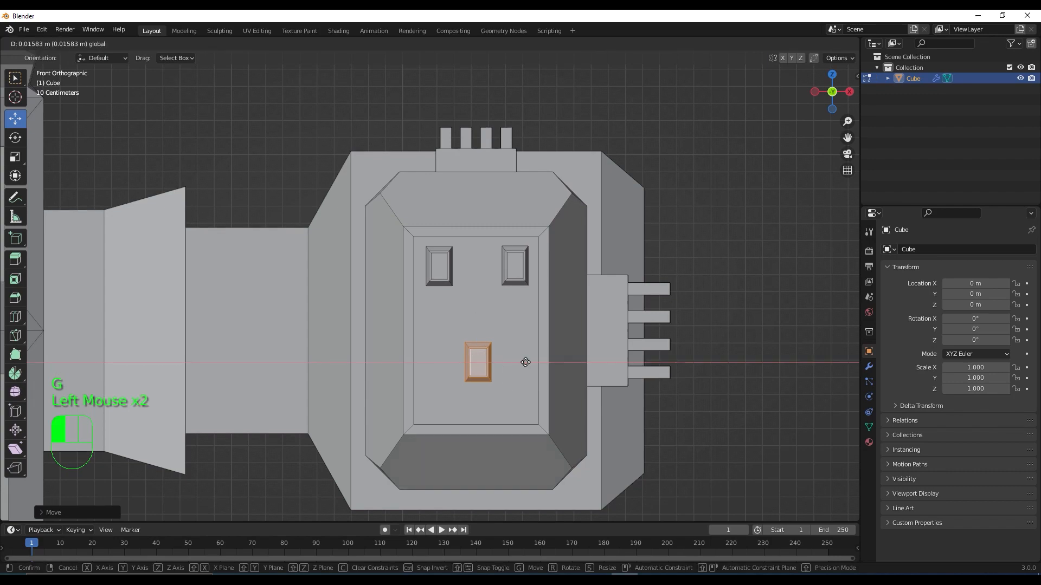
Step: Select all three linked barrels and scale them up together by about 1.14 in front view
scroll(520, 361, "down", 3)
middle_click_drag(520, 362, 490, 359)
scroll(488, 374, "down", 3)
scroll(529, 346, "up", 5)
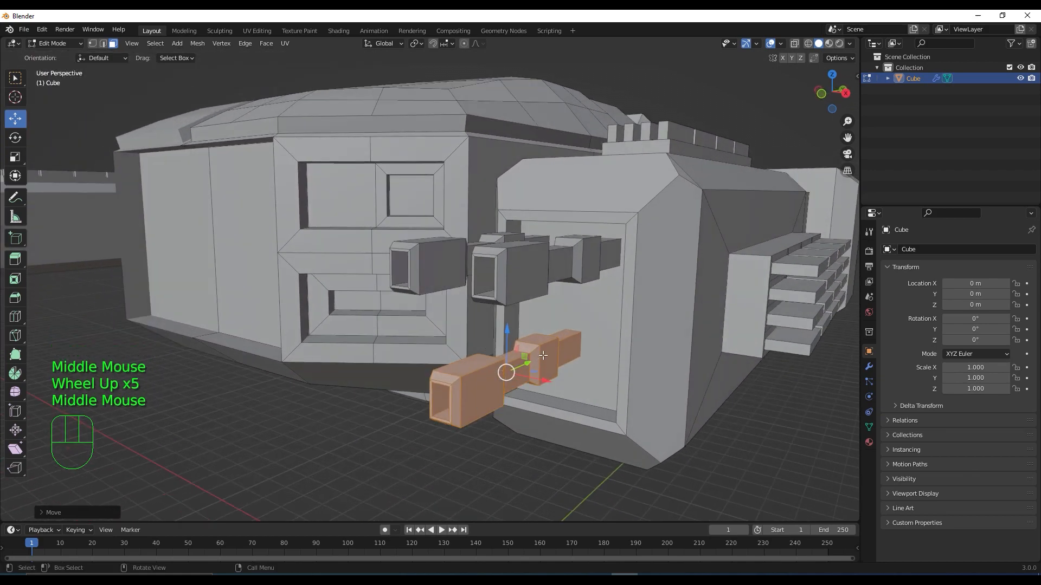
left_click(515, 264, "shift")
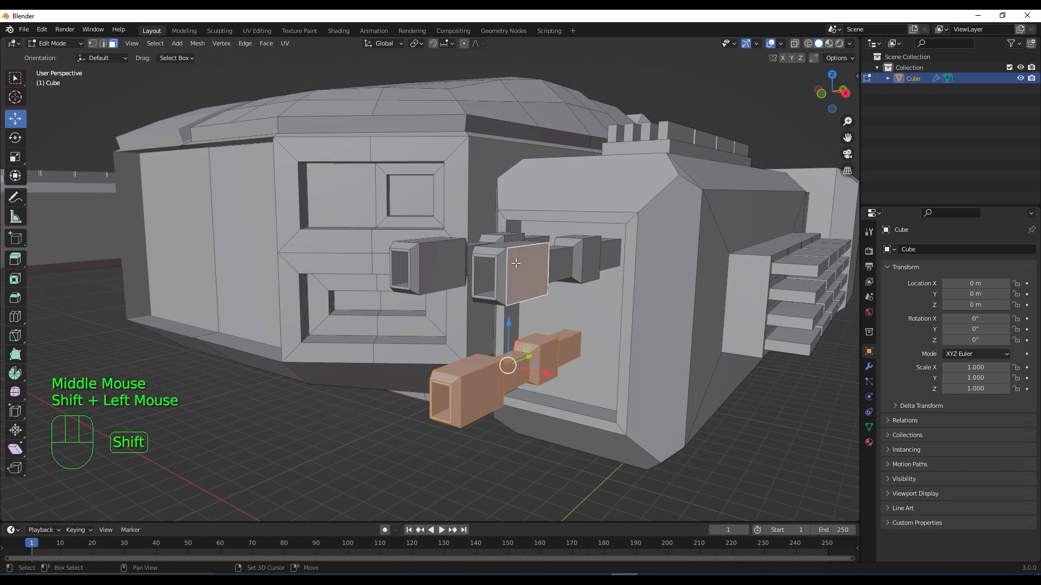
middle_click_drag(516, 263, 466, 276)
key("l")
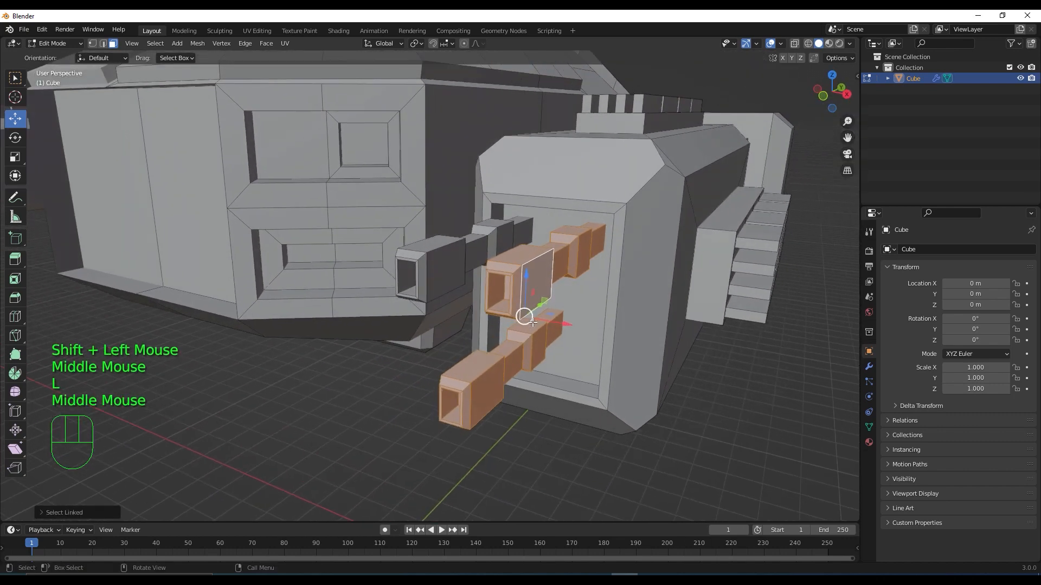
left_click(439, 277, "shift")
key("l")
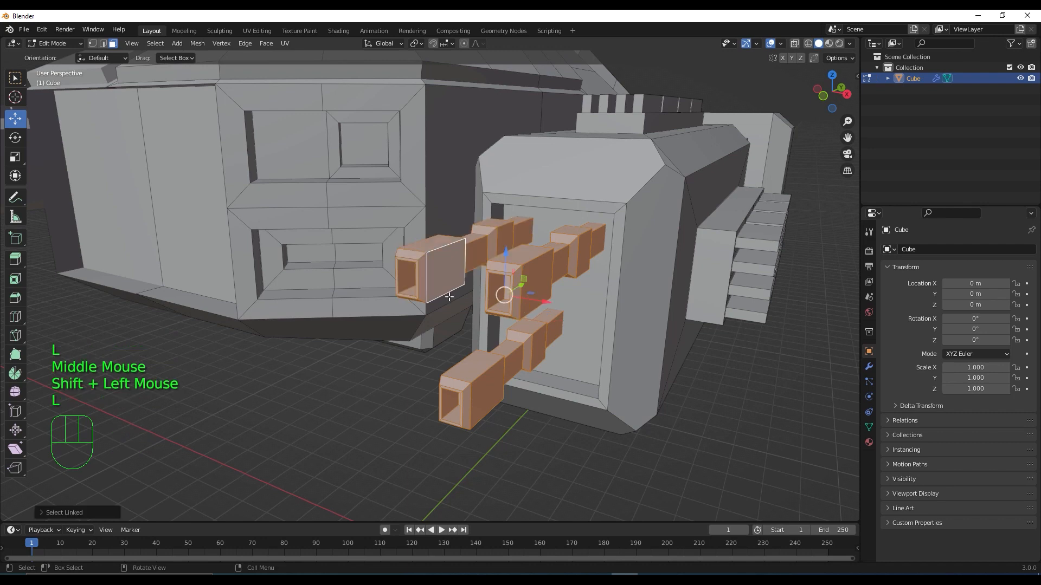
middle_click_drag(449, 297, 478, 285)
key("KP_1")
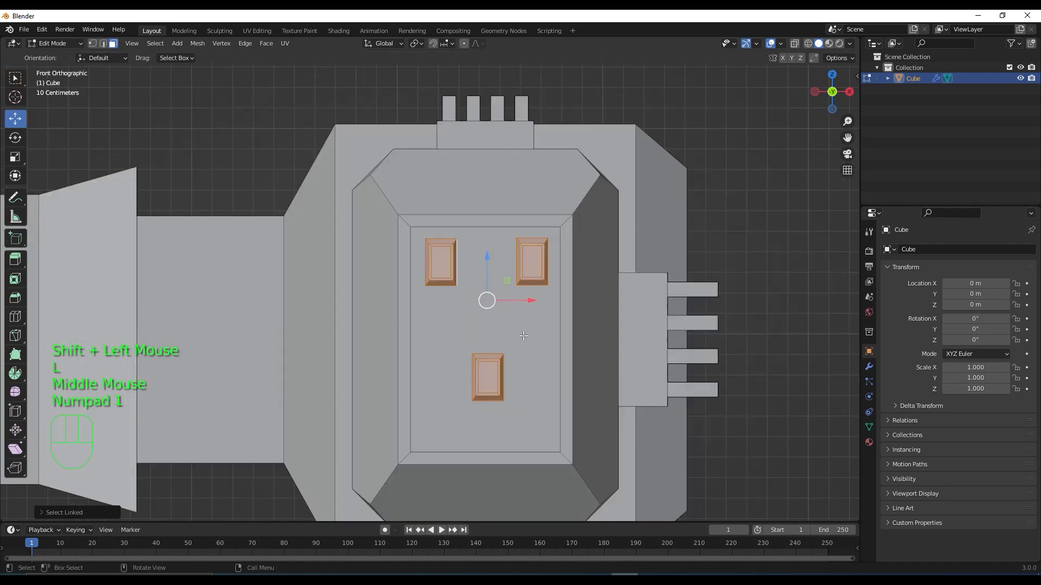
key("s")
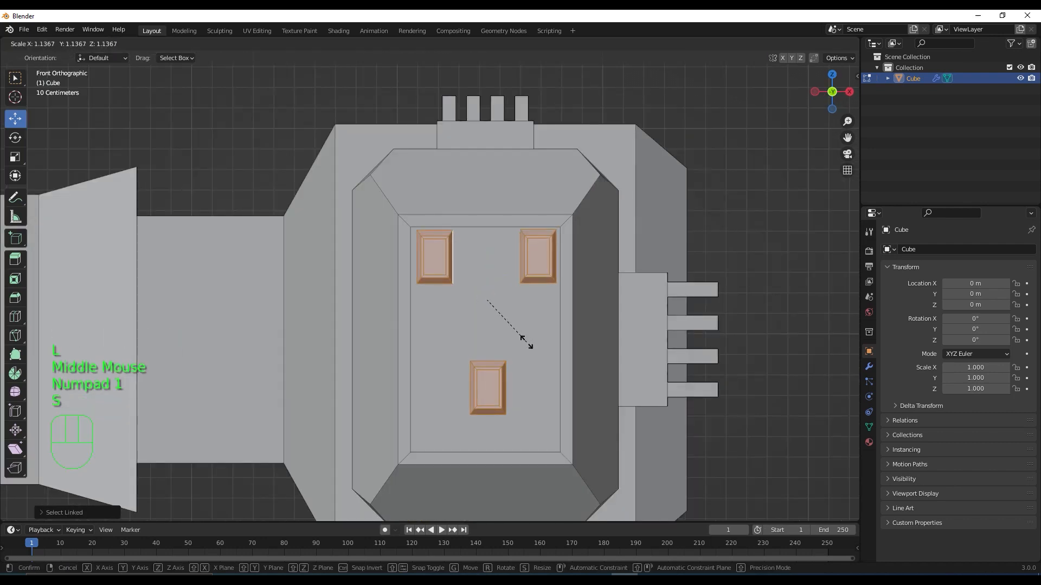
left_click(526, 342)
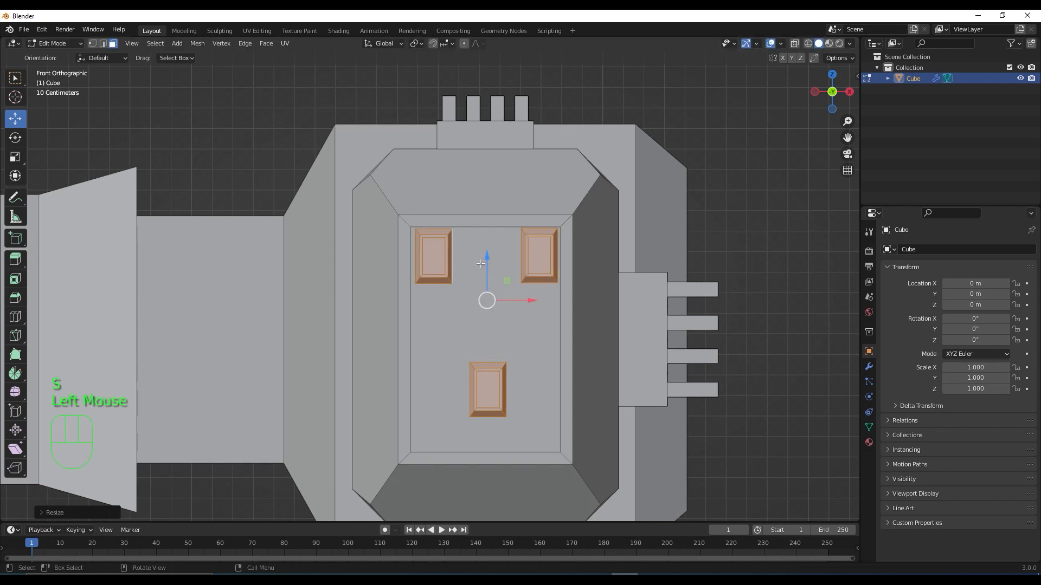
Step: Shift the three barrels slightly down the Z axis within the recessed panel and scale them up a little more
left_click_drag(485, 261, 486, 276)
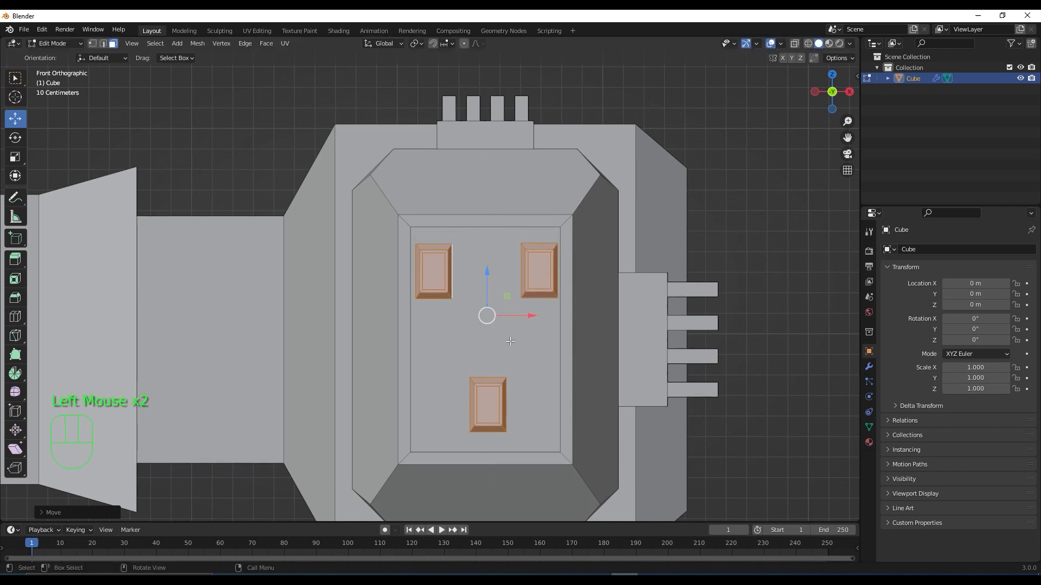
key("s")
left_click(529, 369)
middle_click_drag(528, 369, 540, 322)
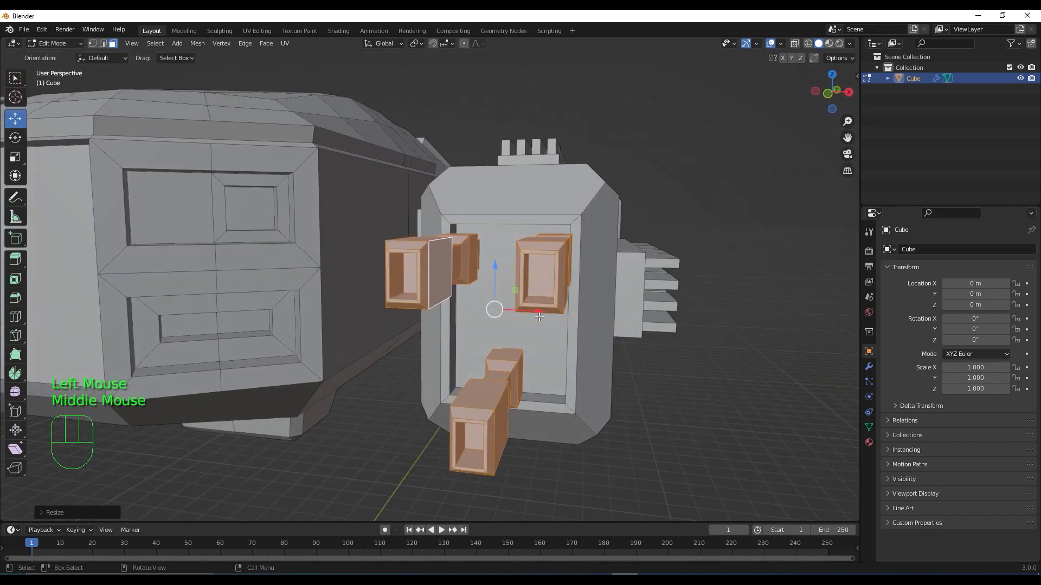
scroll(540, 317, "down", 1)
left_click(519, 279)
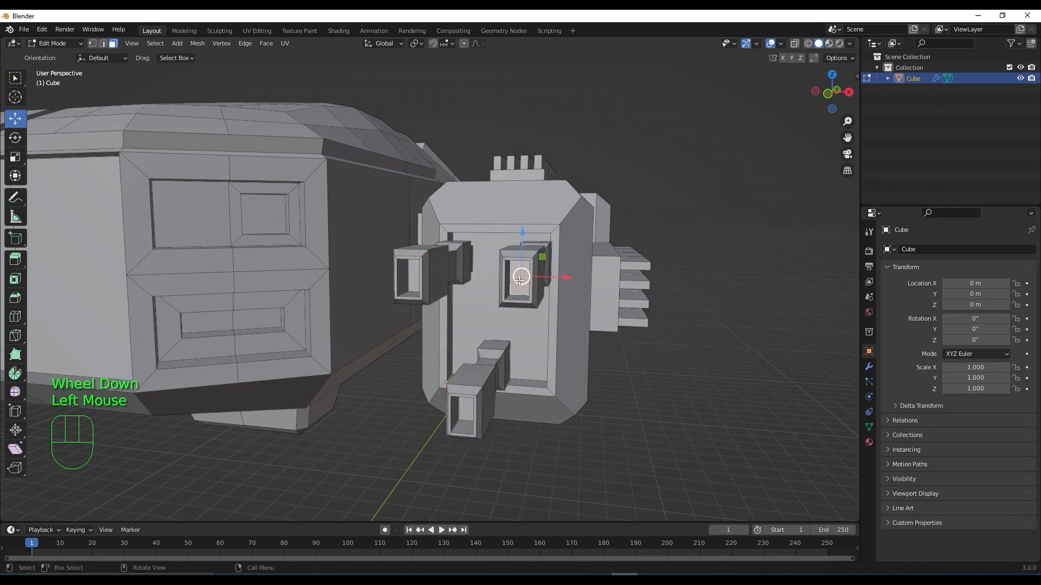
middle_click_drag(519, 282, 460, 294)
left_click(428, 280, "shift")
key("l")
Step: Select the linked upper barrel farther from the main hull and move it slightly inward along X within the recessed panel
left_click(523, 282)
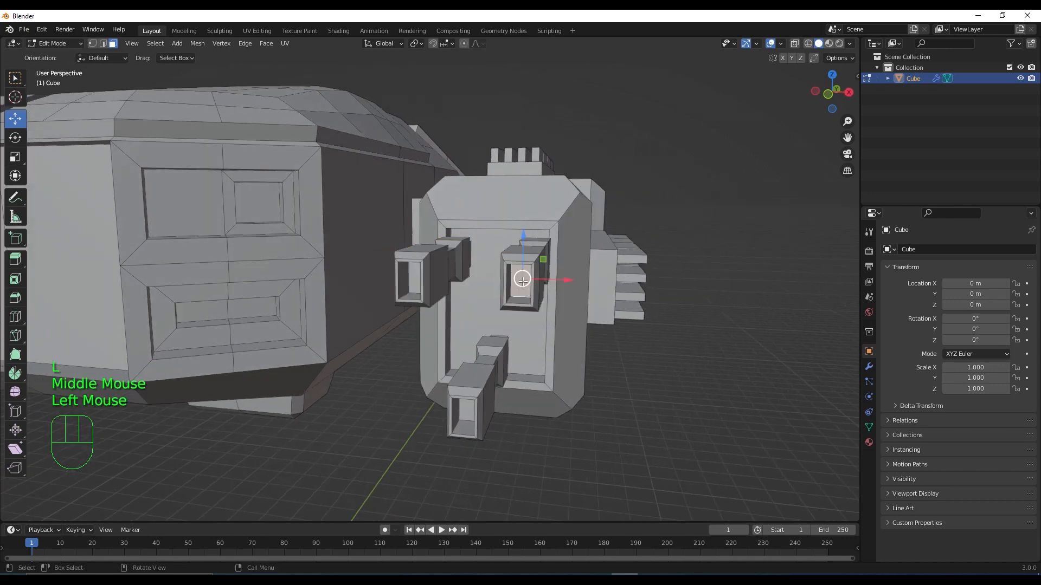
key("l")
key("KP_1")
scroll(552, 290, "up", 2)
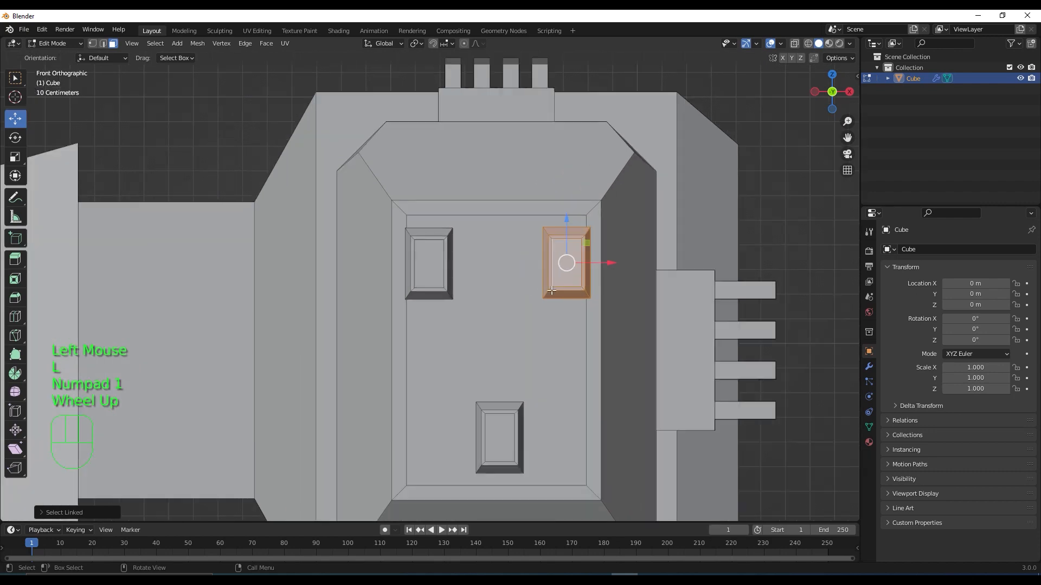
left_click_drag(615, 264, 608, 264)
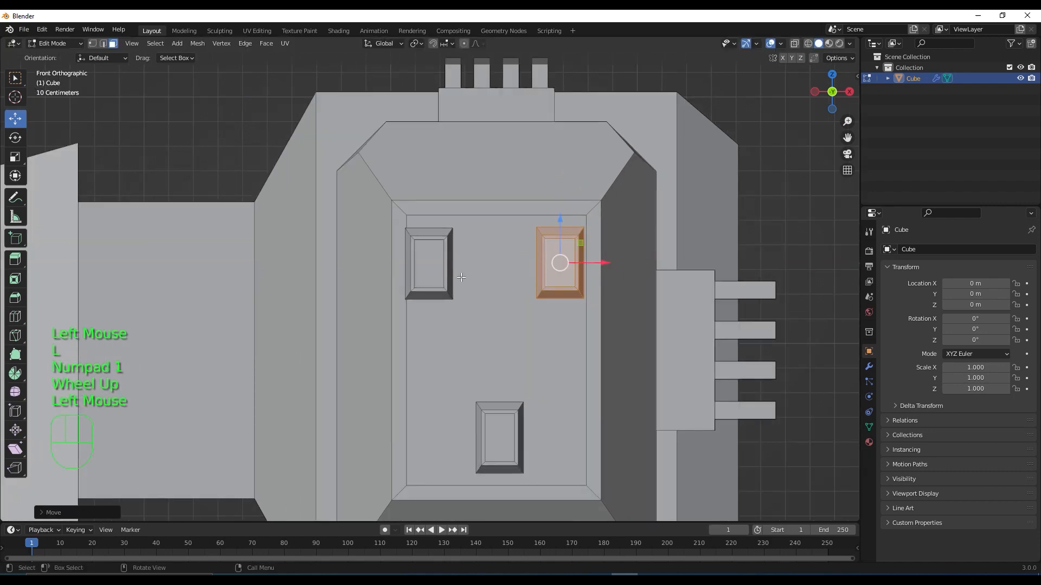
Step: Select the linked upper barrel nearer the main hull and move it slightly inward along X within the recessed panel
left_click(422, 274)
key("l")
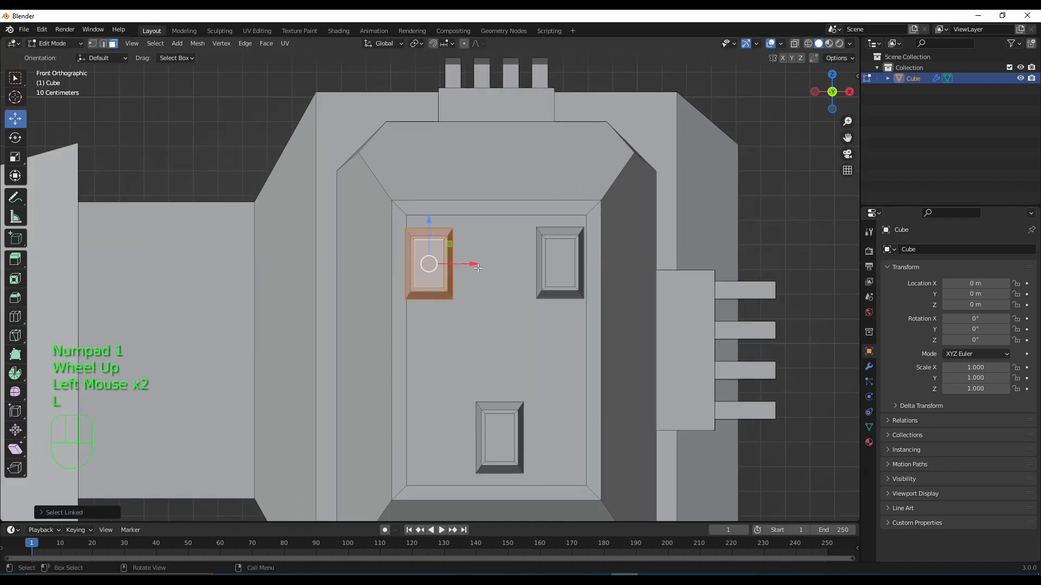
left_click(477, 266)
scroll(478, 271, "down", 2)
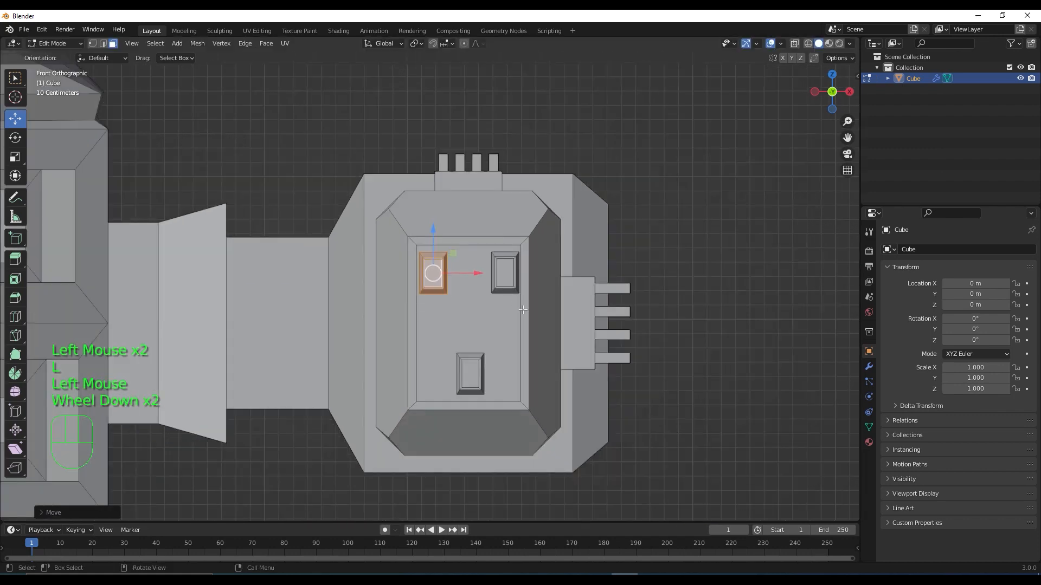
middle_click_drag(478, 271, 484, 357)
scroll(492, 317, "down", 2)
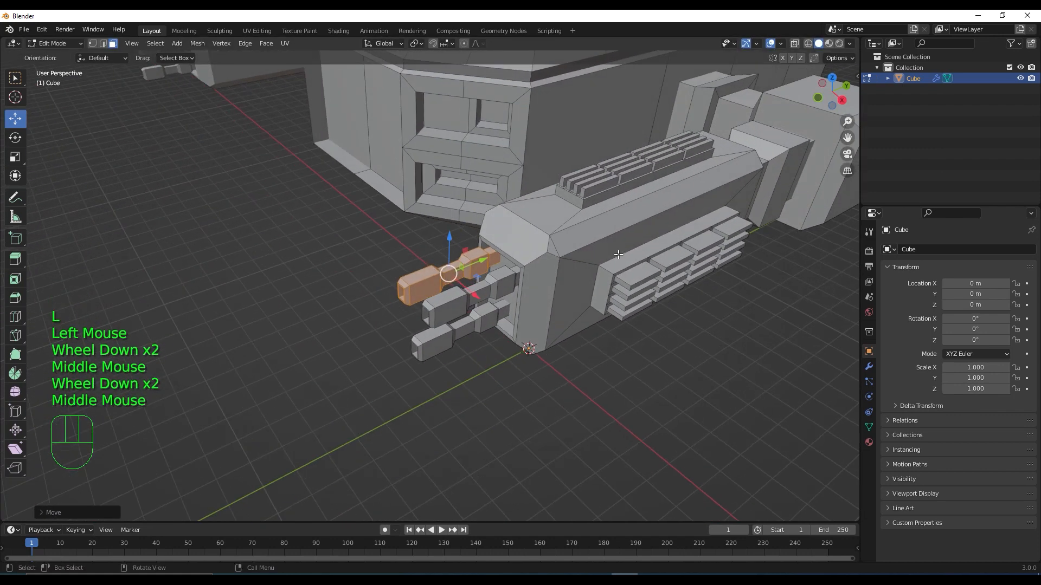
Step: Add two evenly spaced vertical loop cuts around the large block at the rear of the side pod assembly
scroll(619, 253, "down", 3)
scroll(619, 254, "down", 1)
middle_click_drag(619, 254, 521, 263, "shift")
scroll(600, 249, "up", 2)
middle_click_drag(600, 249, 491, 237)
left_click(479, 272)
key("ctrl+r")
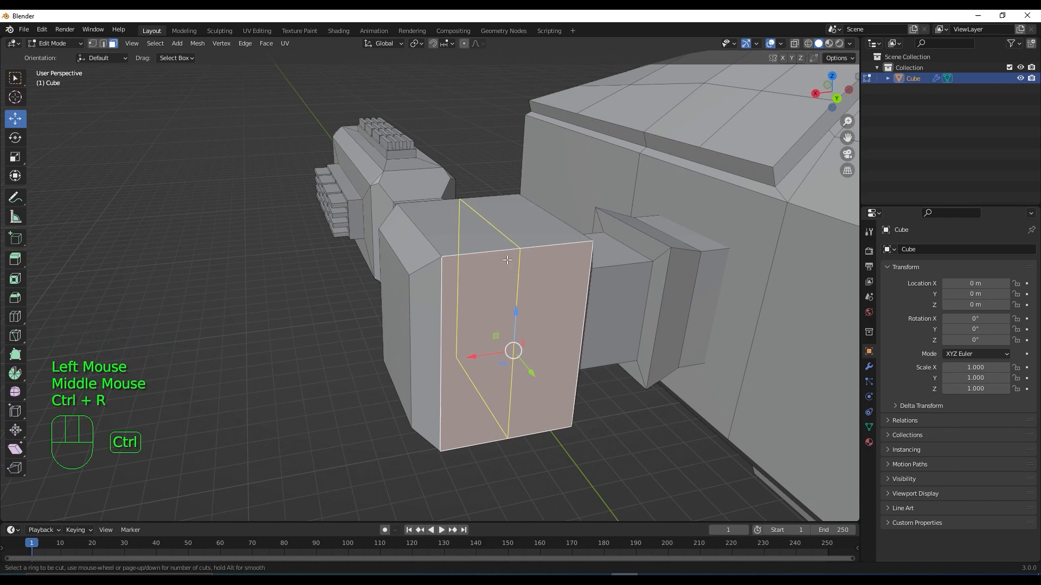
scroll(507, 260, "up", 1)
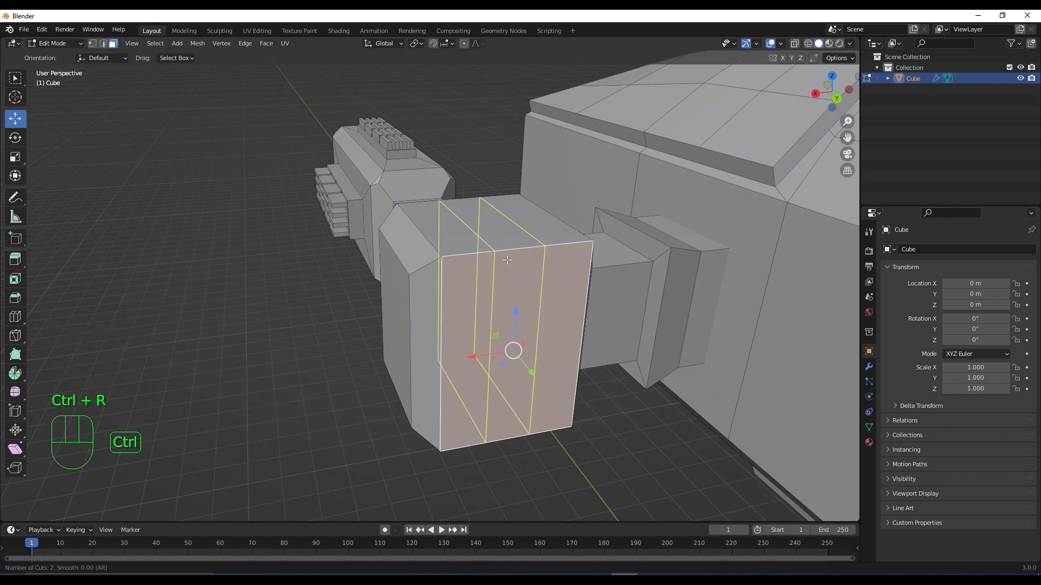
scroll(506, 261, "up", 1)
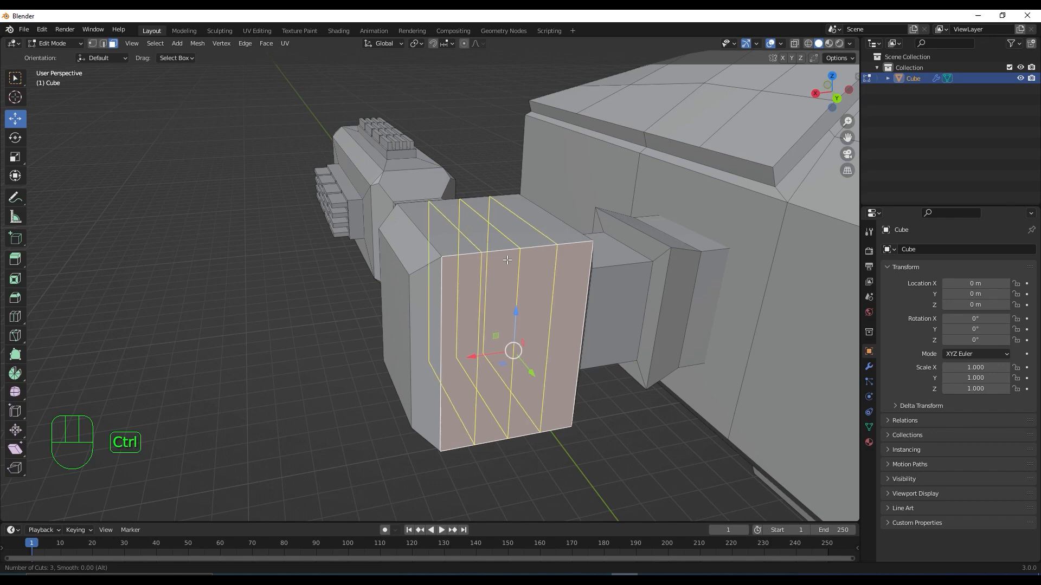
scroll(507, 260, "up", 1)
scroll(507, 260, "down", 3)
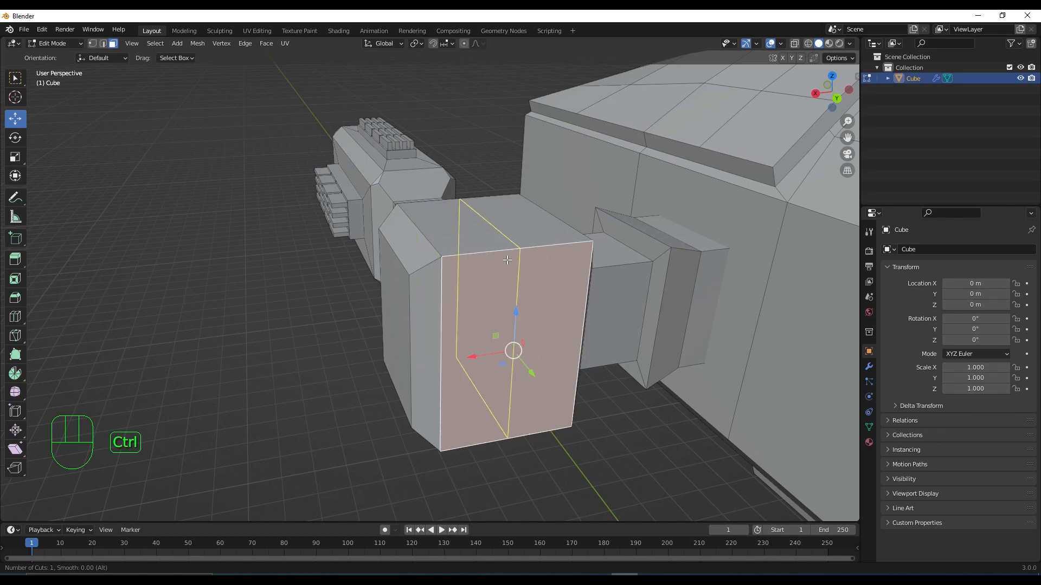
scroll(507, 260, "up", 1)
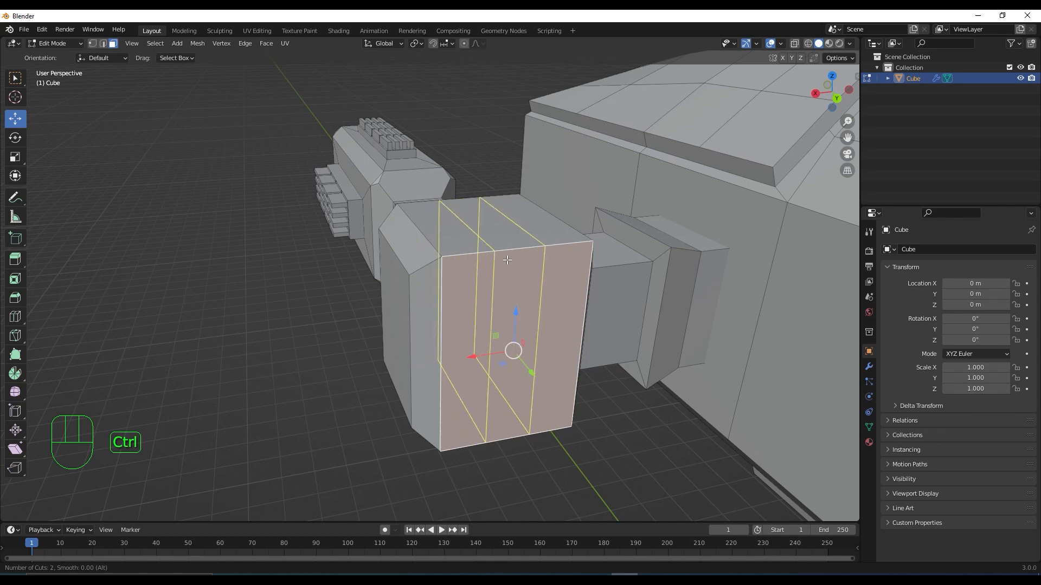
left_click(506, 260)
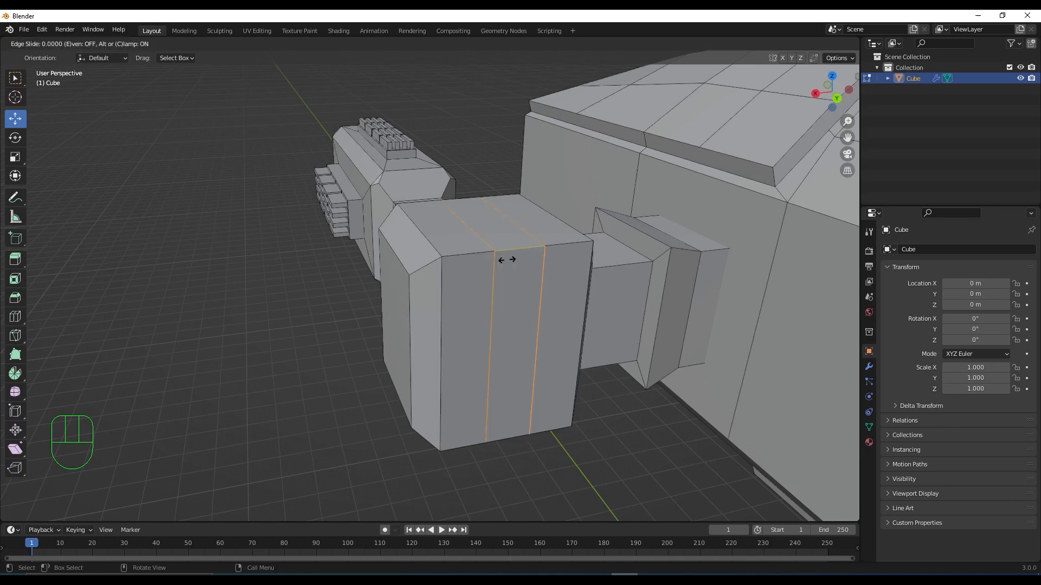
left_click(506, 260)
mouse_move(507, 260)
middle_mouse_down()
mouse_move(513, 285)
mouse_move(516, 272)
middle_mouse_up()
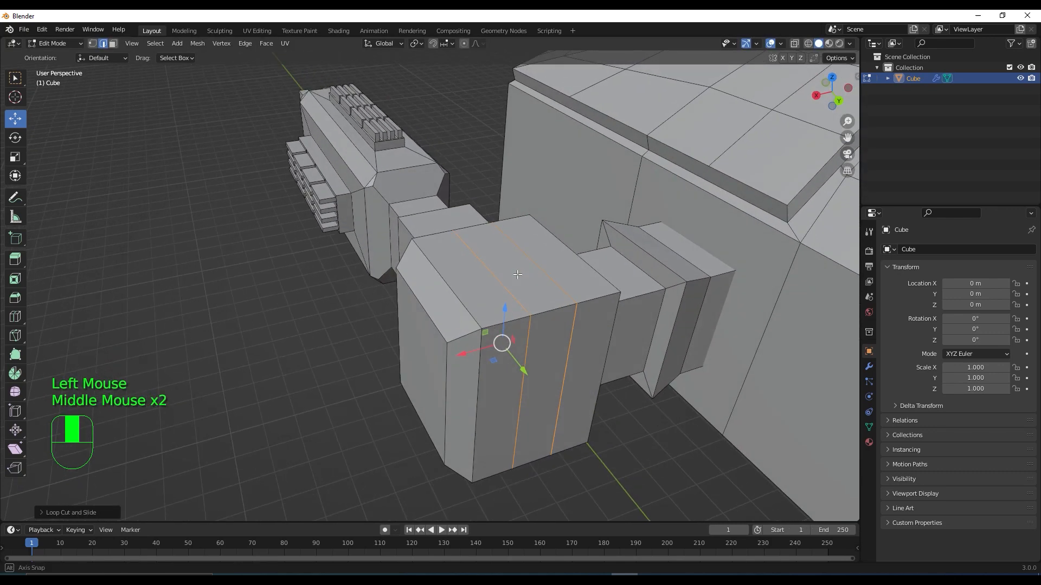
Step: Select the middle strip on the rear block's top and back faces and extrude it inward along normals by about 0.10 m
key("3")
left_click(522, 278)
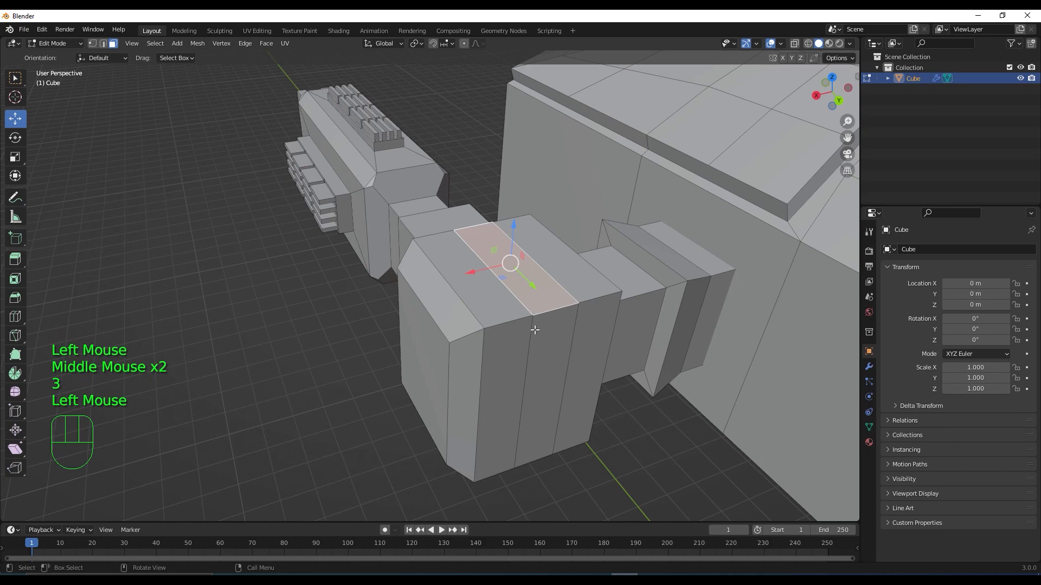
left_click(509, 374, "shift")
middle_click_drag(510, 374, 553, 398)
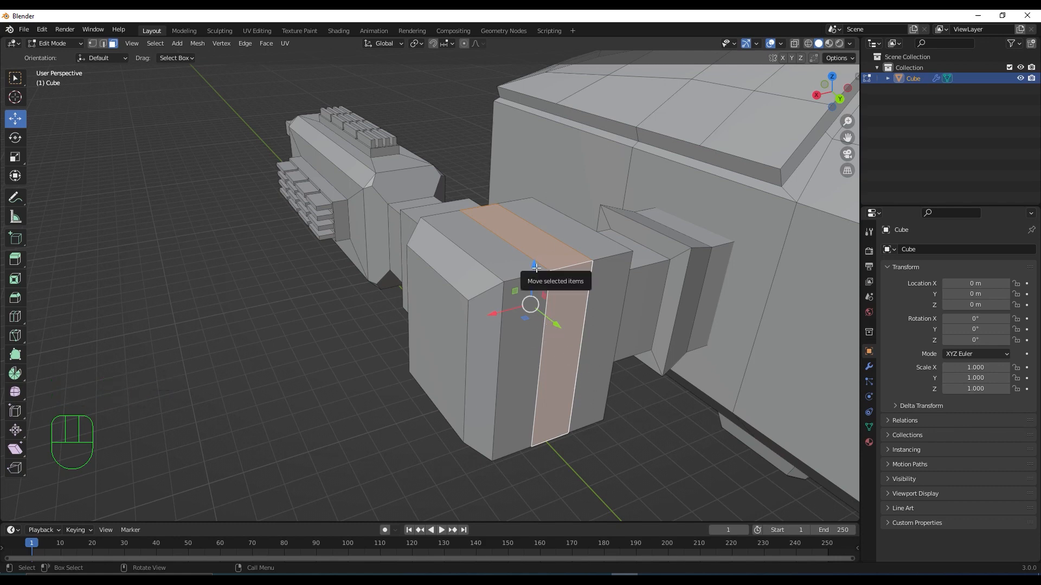
key("alt+e")
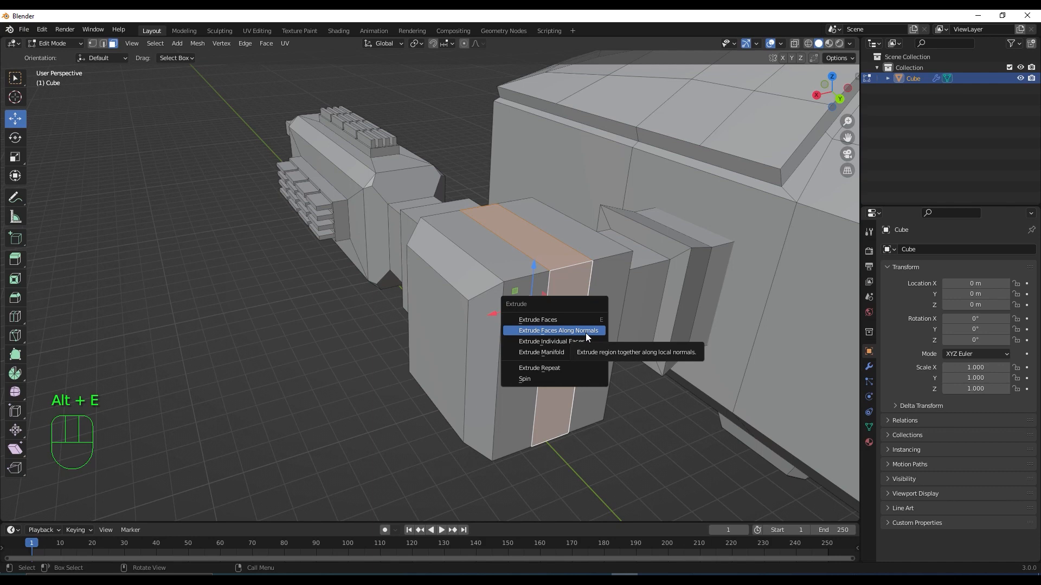
left_click(585, 333)
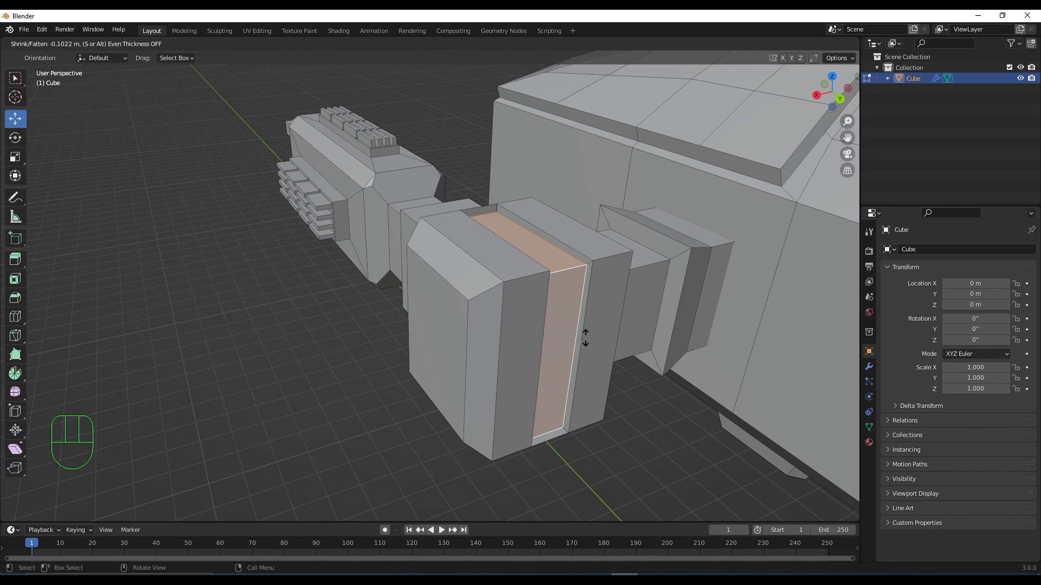
left_click(585, 338)
Step: Select the rear block's outer side face and inset it to leave a narrow border
scroll(556, 293, "down", 2)
middle_click_drag(556, 293, 605, 300)
left_click(519, 298)
scroll(602, 343, "up", 3)
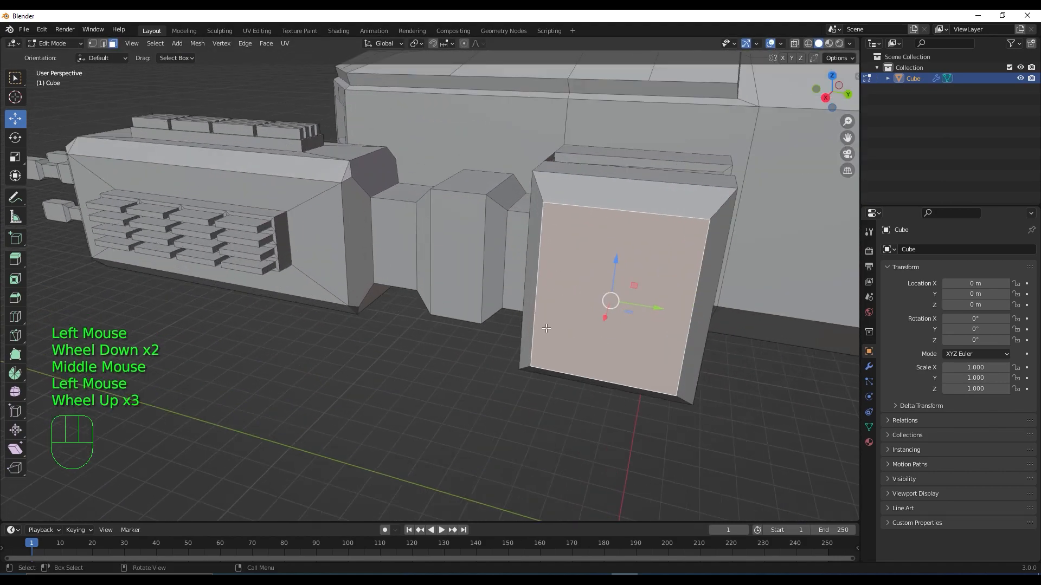
middle_click_drag(602, 343, 601, 334)
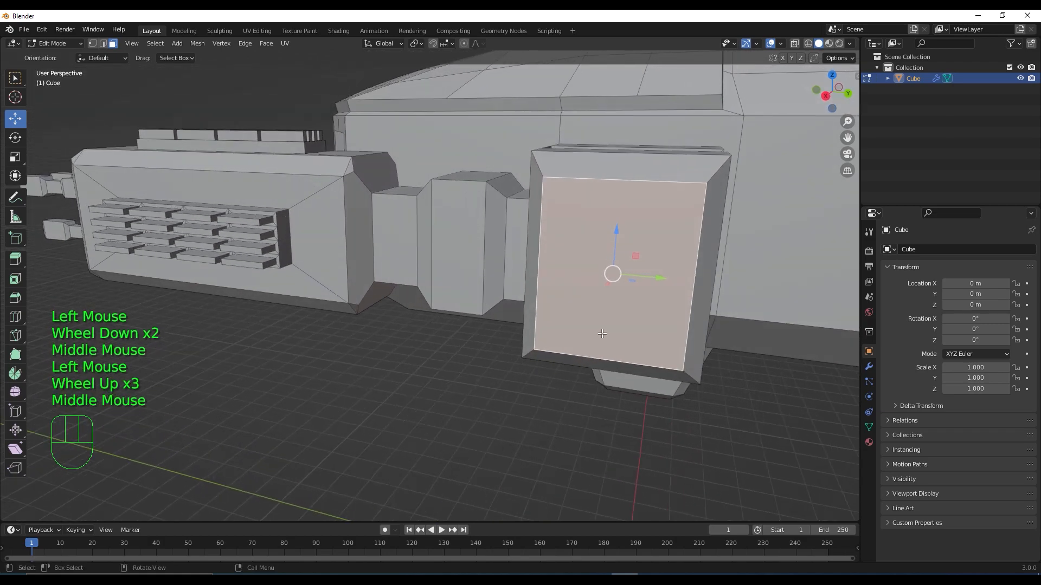
key("i")
left_click(671, 254)
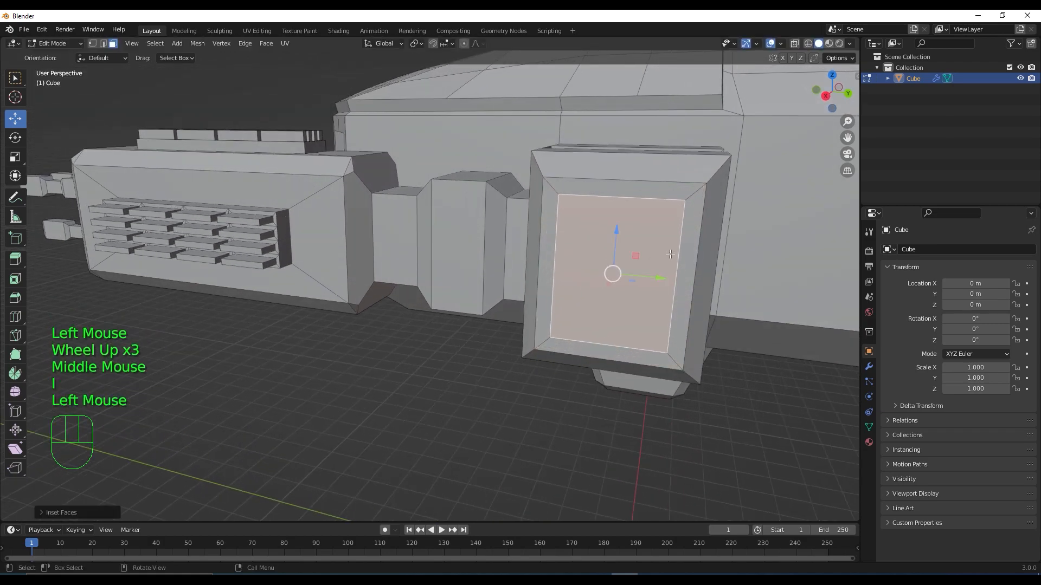
Step: Scale the inset face down slightly along Y and more strongly along Z
middle_click_drag(671, 254, 652, 304)
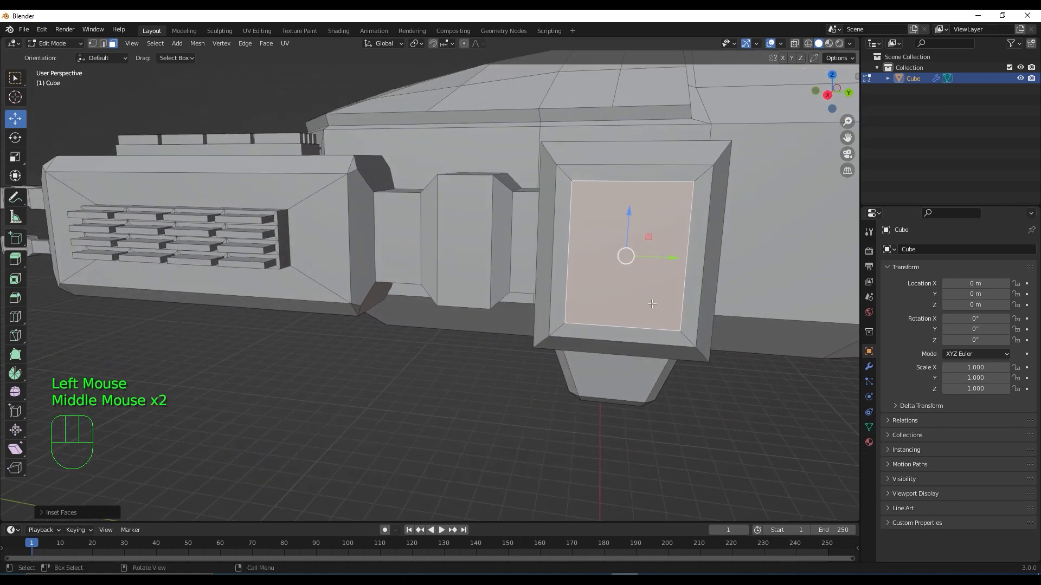
key("s")
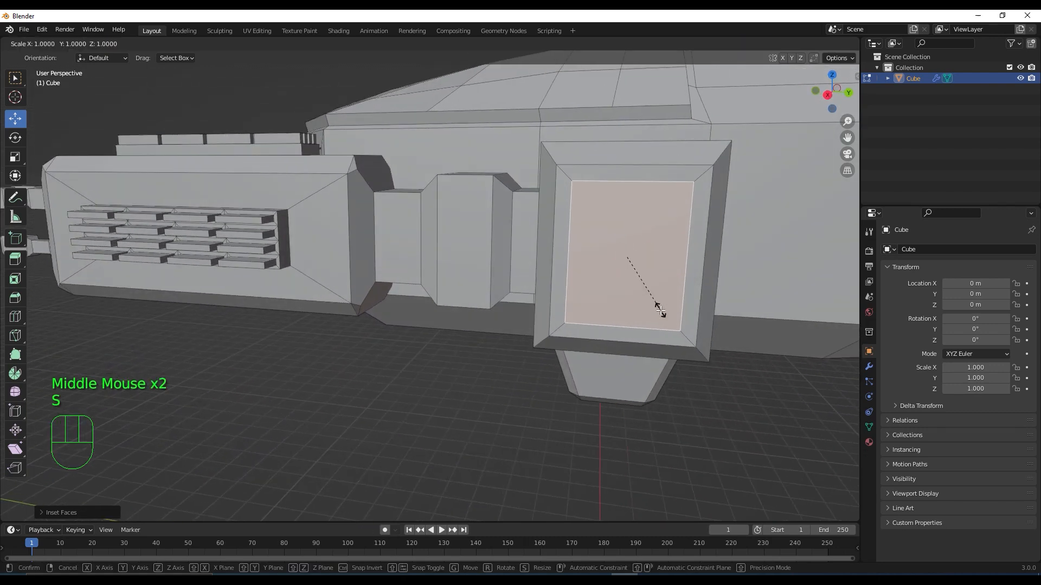
key("y")
left_click(656, 305)
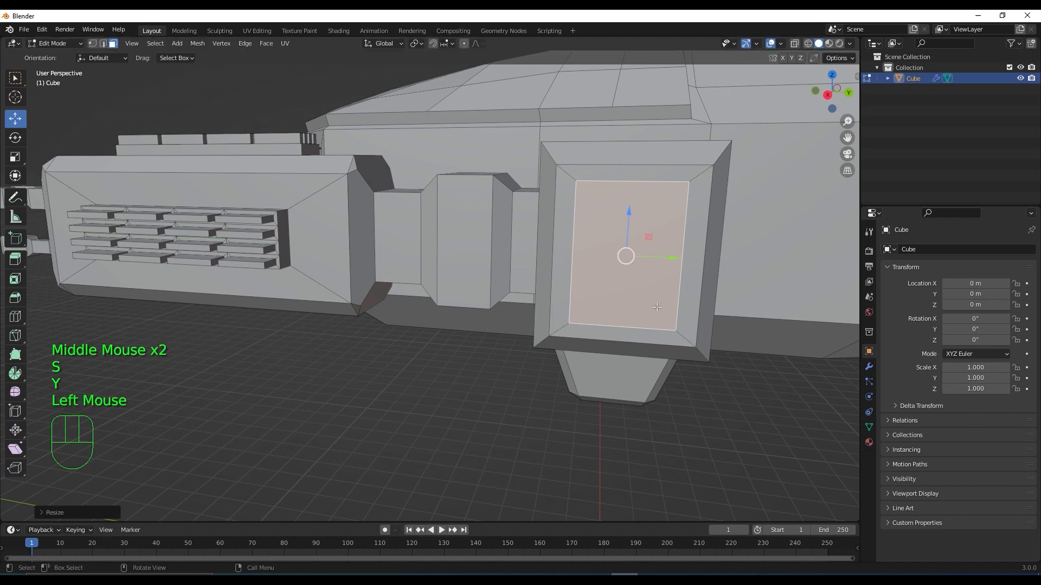
key("s")
key("z")
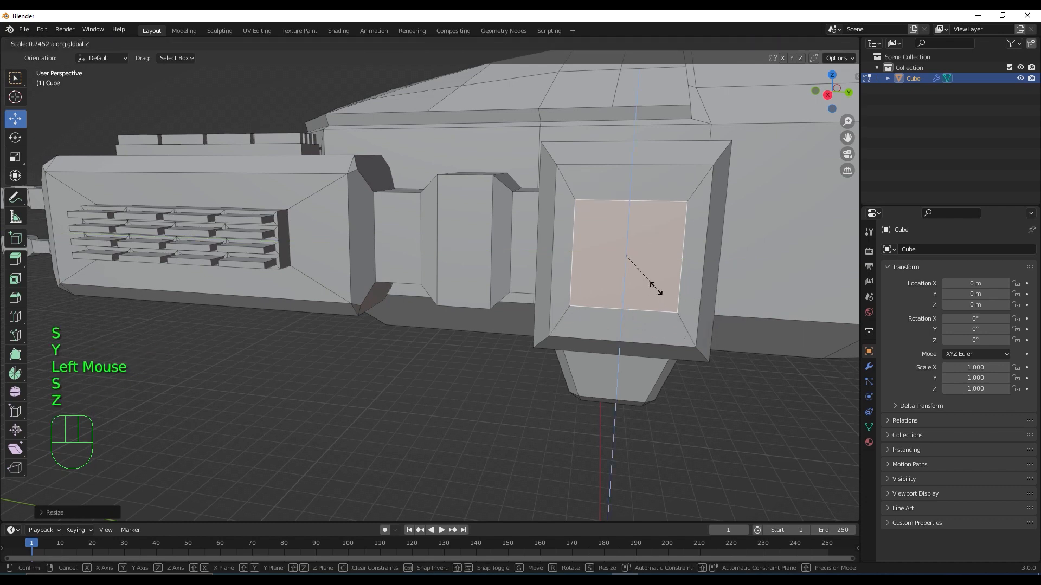
left_click(654, 272)
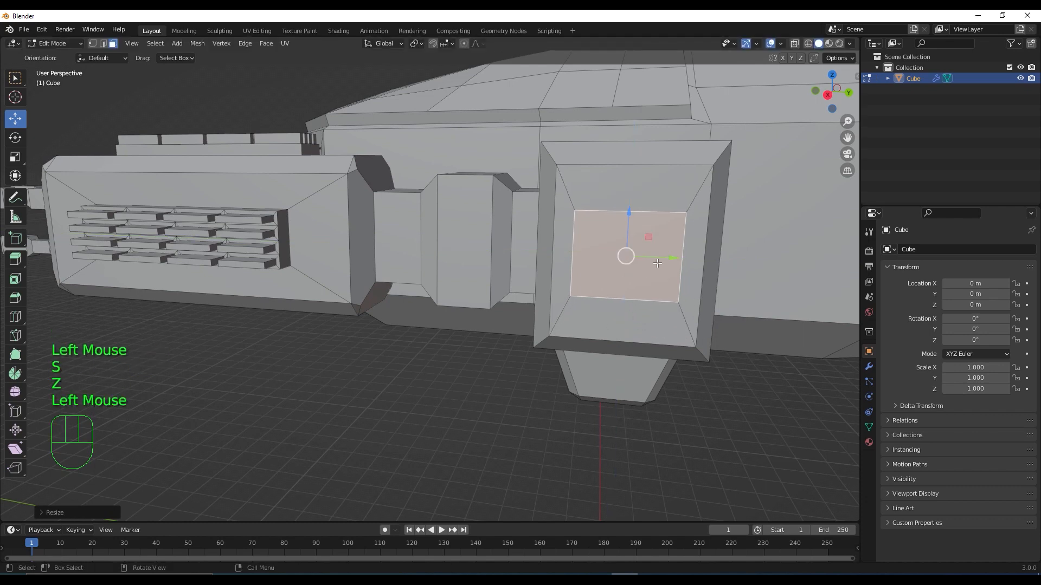
Step: Move the inset face slightly up along Z and subdivide it into four faces
left_click_drag(630, 217, 630, 197)
right_click(660, 260)
left_click(662, 262)
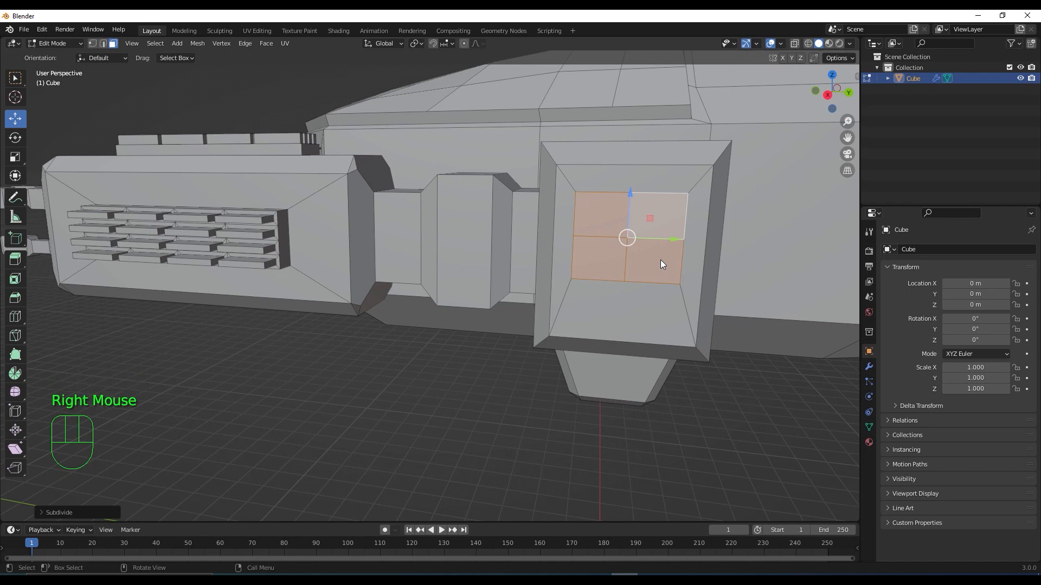
Step: Inset the four subdivided faces individually and extrude them about 0.21 m into the block as recessed windows
key("i")
left_click(654, 256)
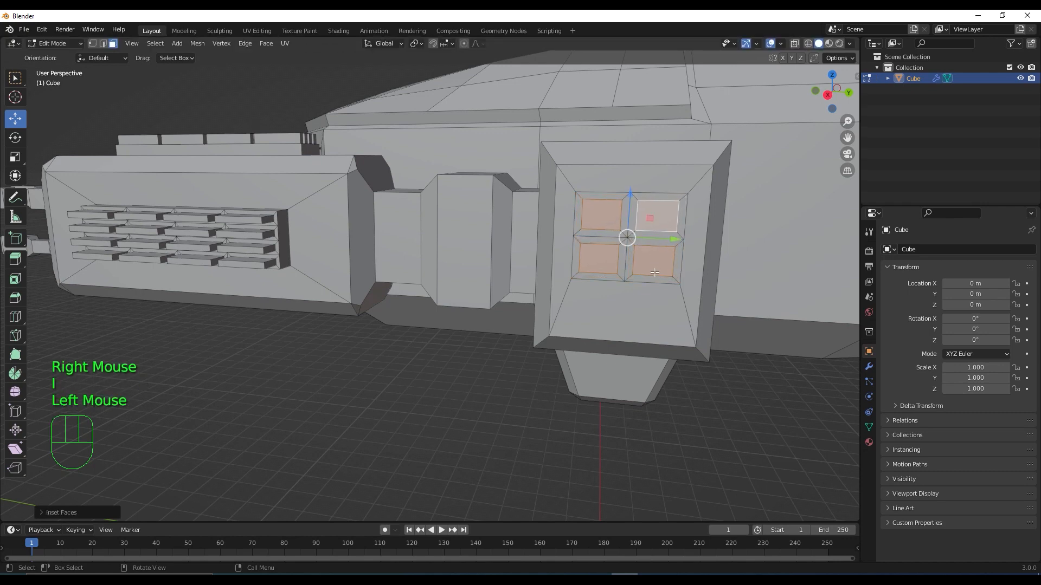
middle_click_drag(655, 273, 627, 276)
key("e")
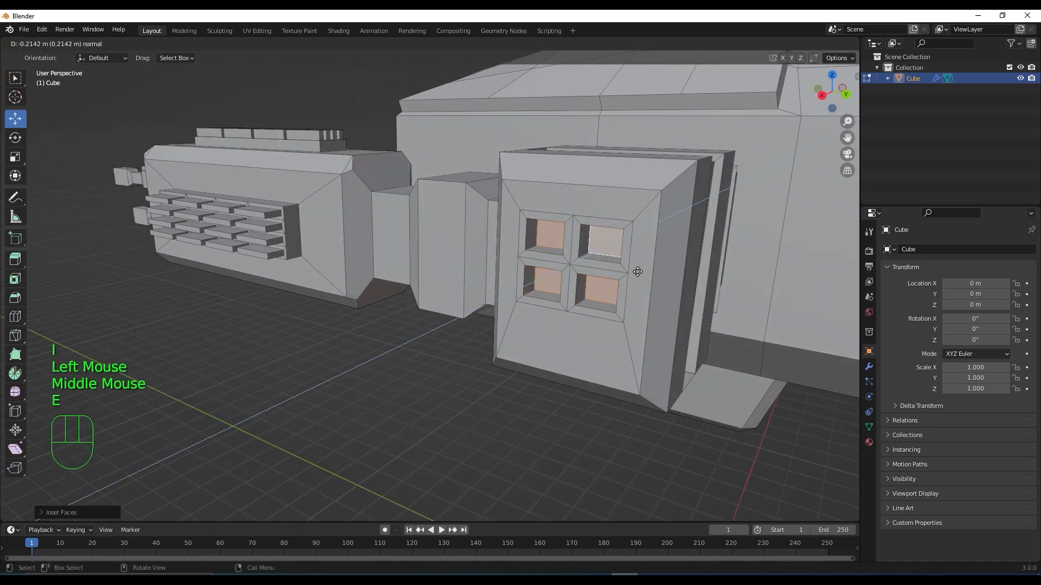
left_click(637, 271)
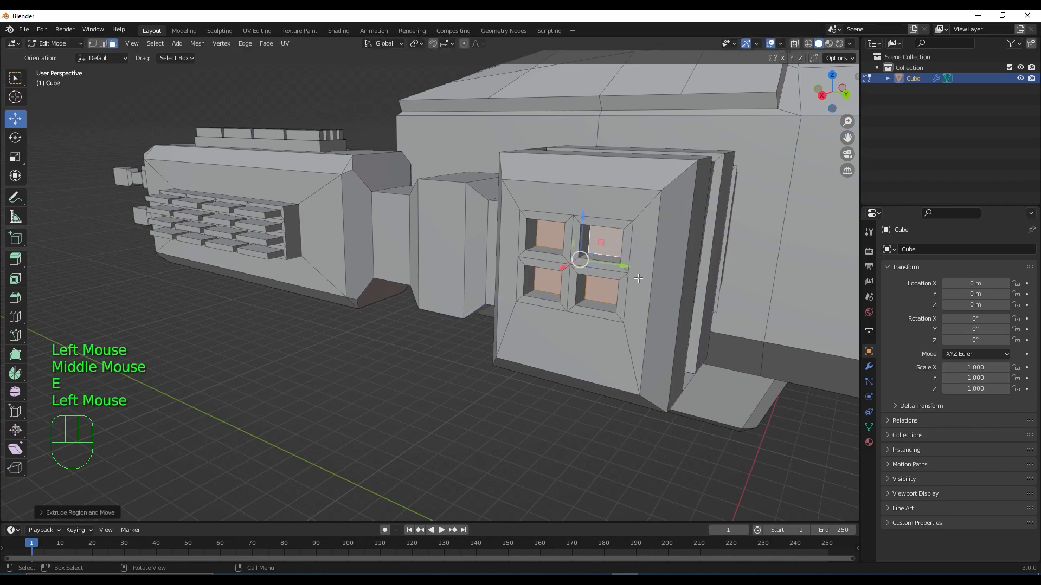
Step: Show the whole ship and turn on the Wireframe geometry overlay in the viewport
scroll(637, 271, "down", 2)
middle_click_drag(637, 272, 597, 349)
scroll(533, 348, "down", 1)
middle_click_drag(532, 348, 506, 362)
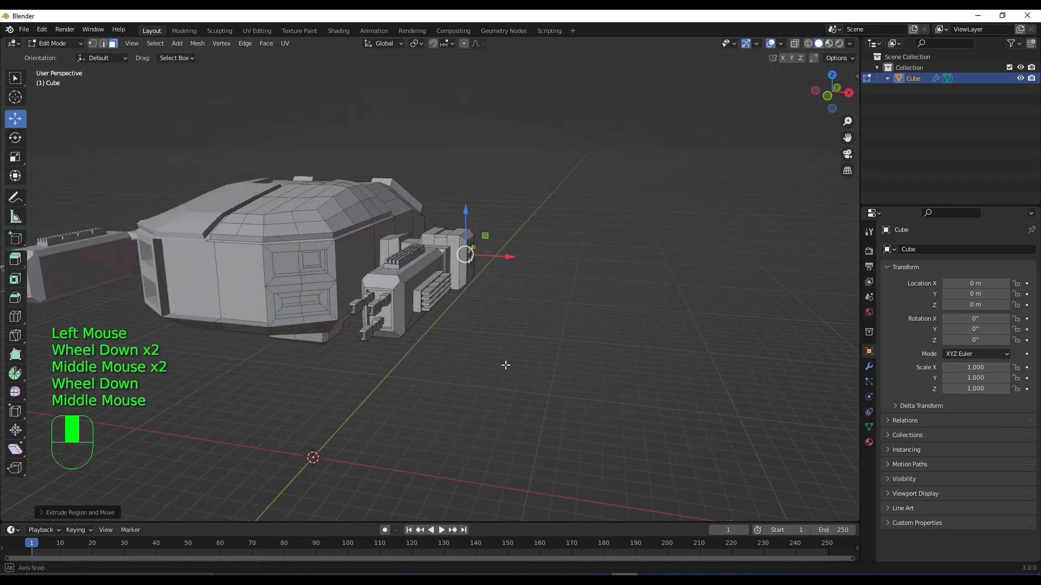
left_click(780, 44)
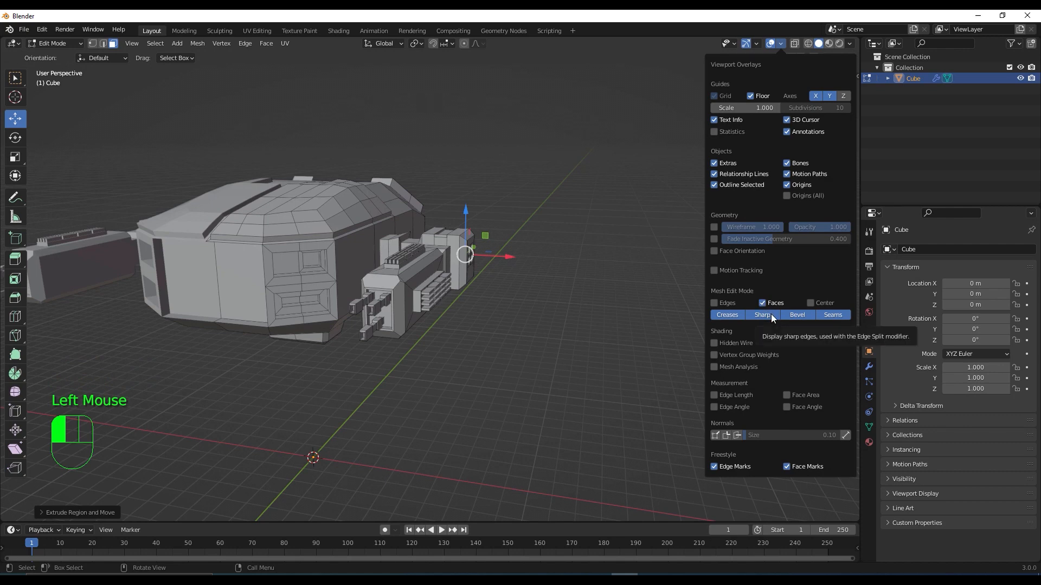
left_click(715, 227)
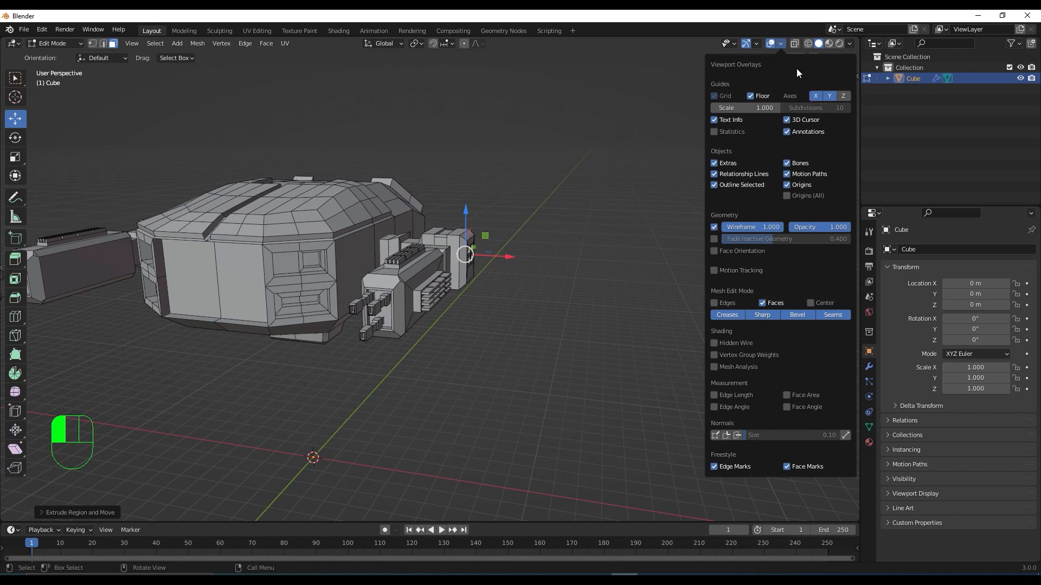
Step: Set the viewport shading color to Random and enable Cavity with a Ridge value of 2
left_click(850, 44)
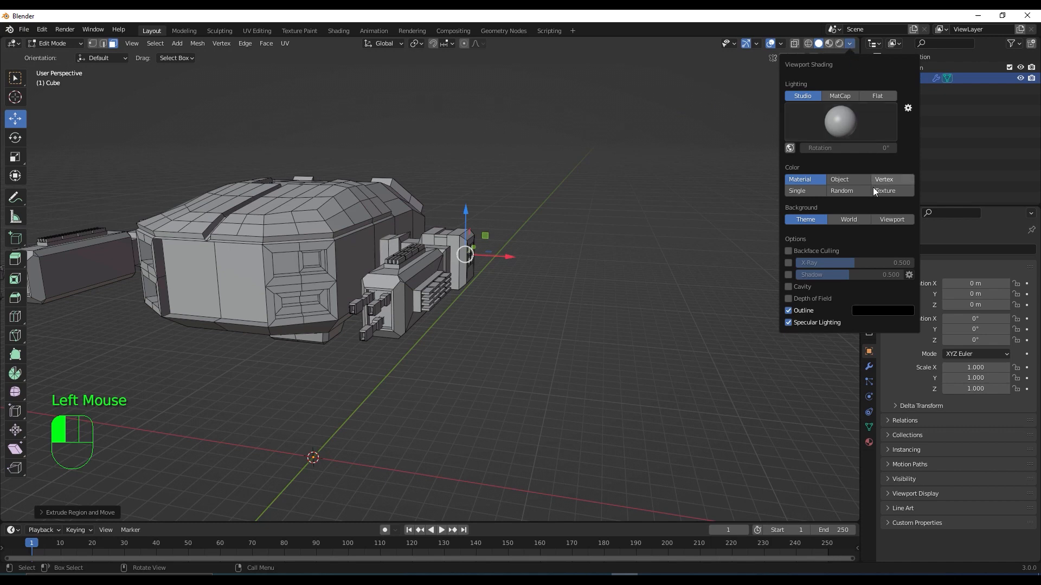
left_click(842, 191)
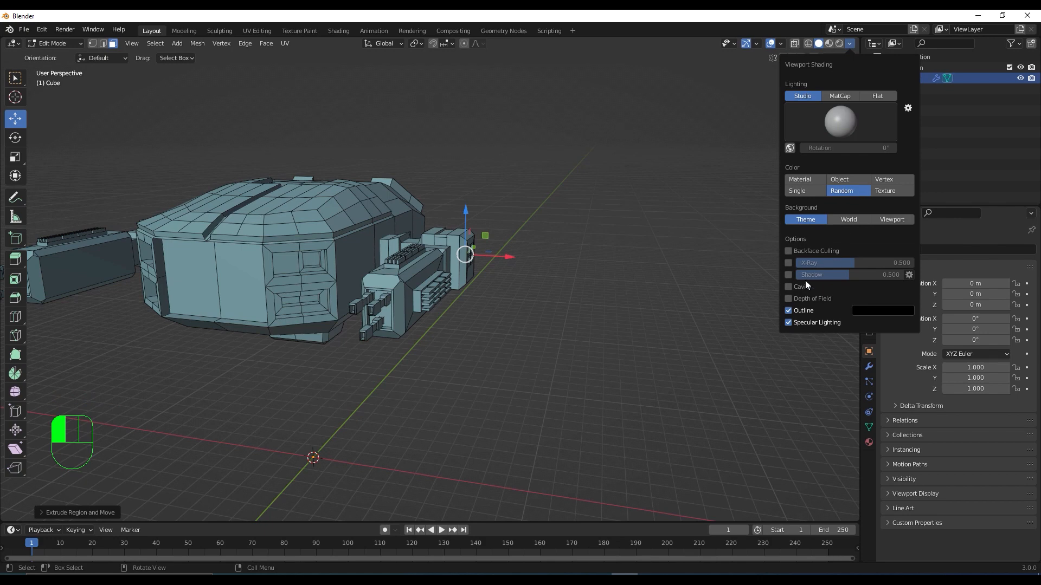
left_click(789, 287)
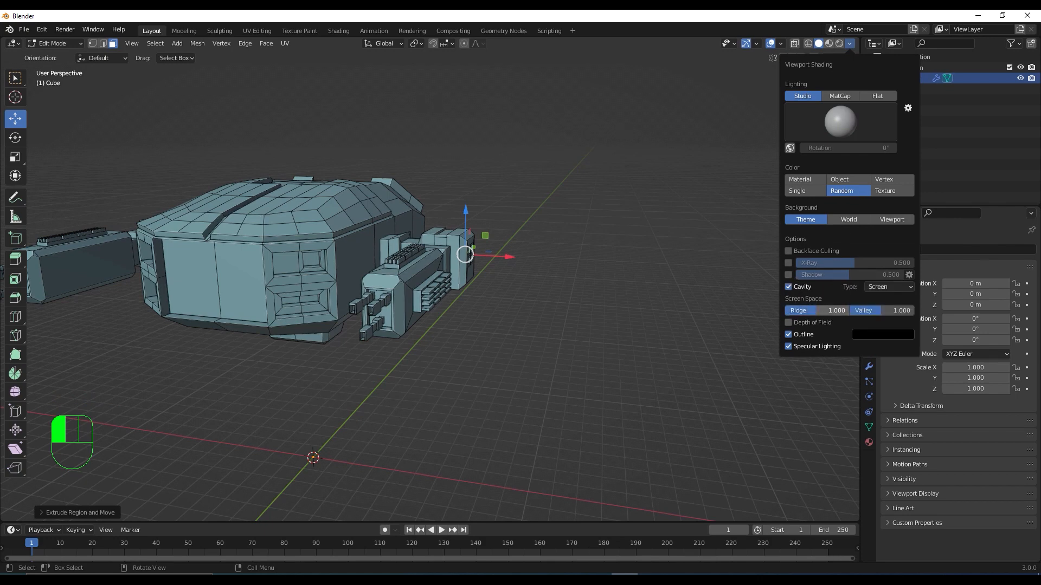
left_click_drag(817, 310, 882, 311)
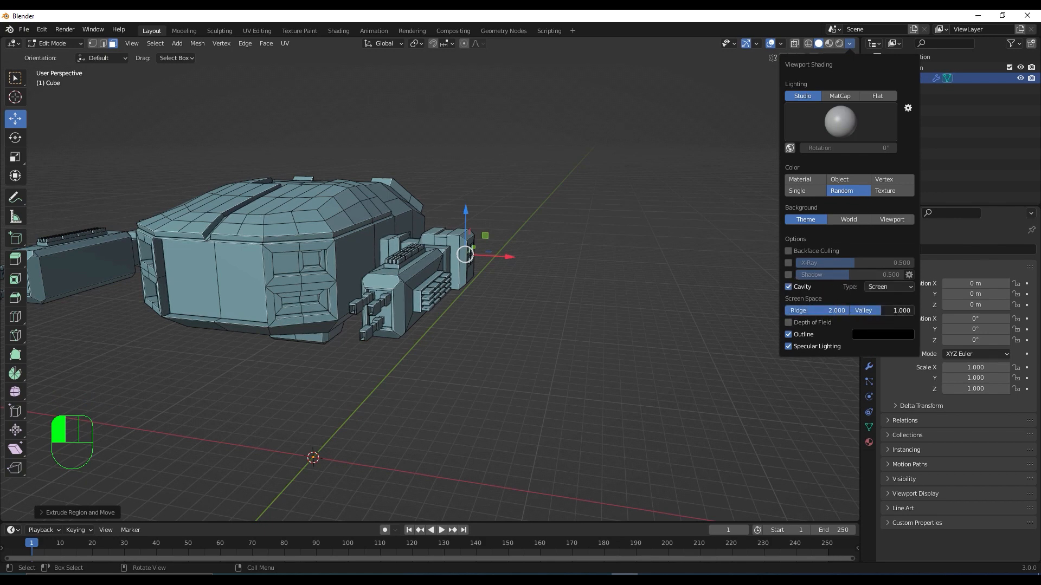
Step: Examine the whole ship with the new shading from several angles, in both Object Mode and Edit Mode
mouse_move(458, 284)
middle_mouse_down()
mouse_move(366, 308)
mouse_move(387, 244)
mouse_move(409, 262)
middle_mouse_up()
scroll(387, 244, "down", 1)
scroll(387, 244, "up", 2)
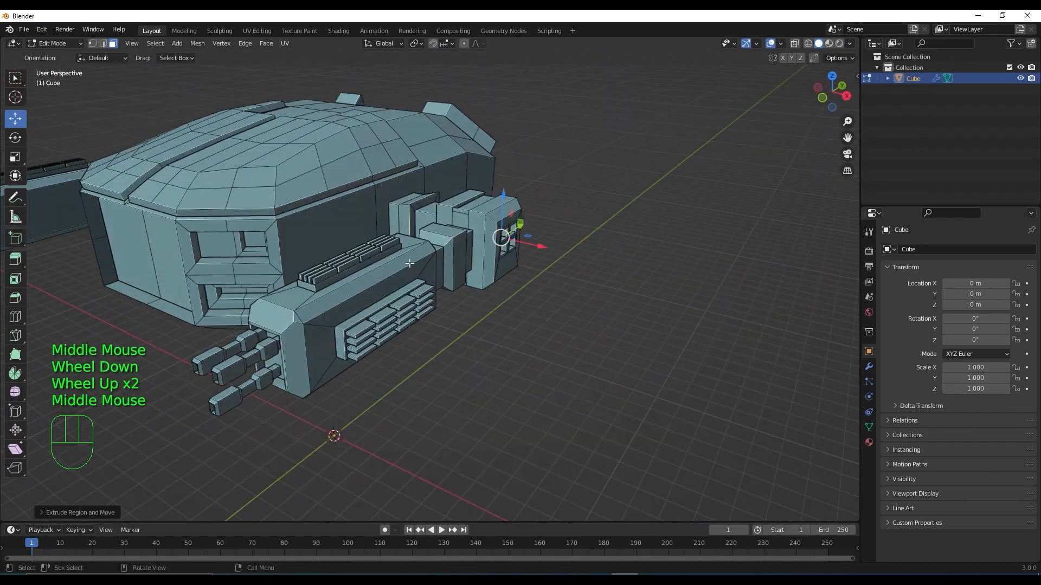
scroll(409, 263, "up", 3)
scroll(410, 264, "down", 3)
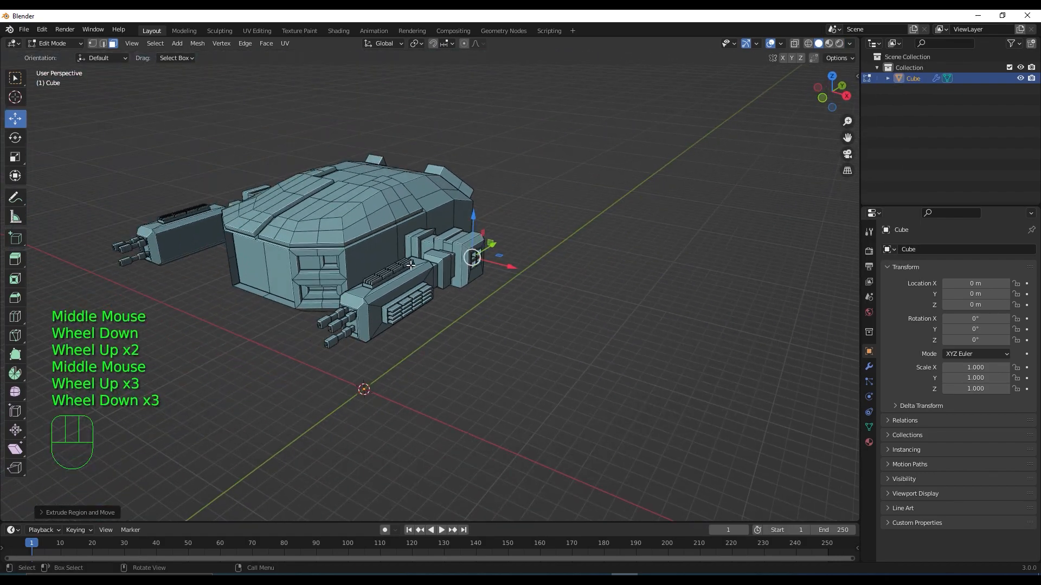
key("Tab")
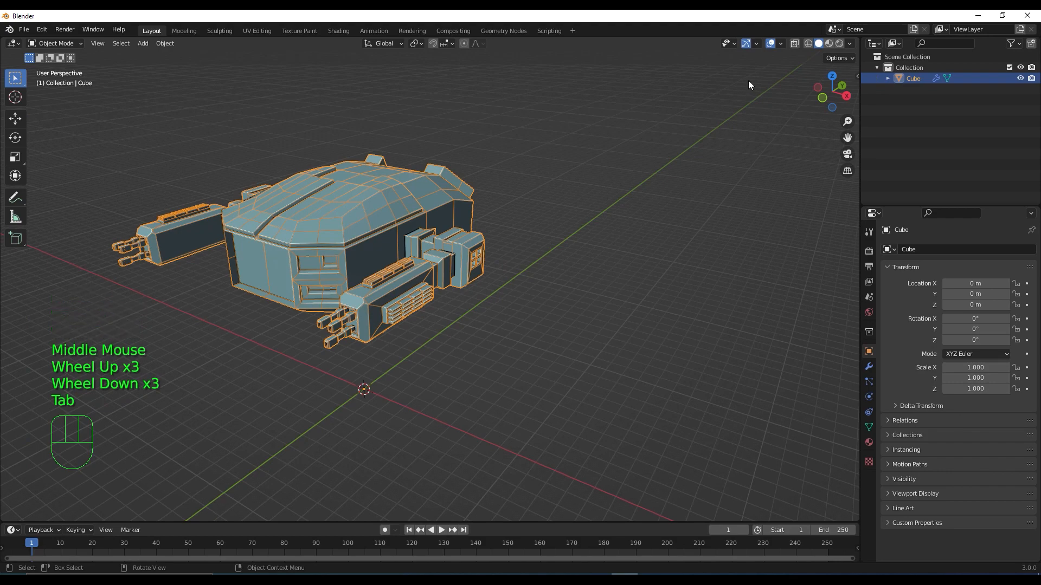
key("Tab")
middle_click_drag(385, 324, 386, 355)
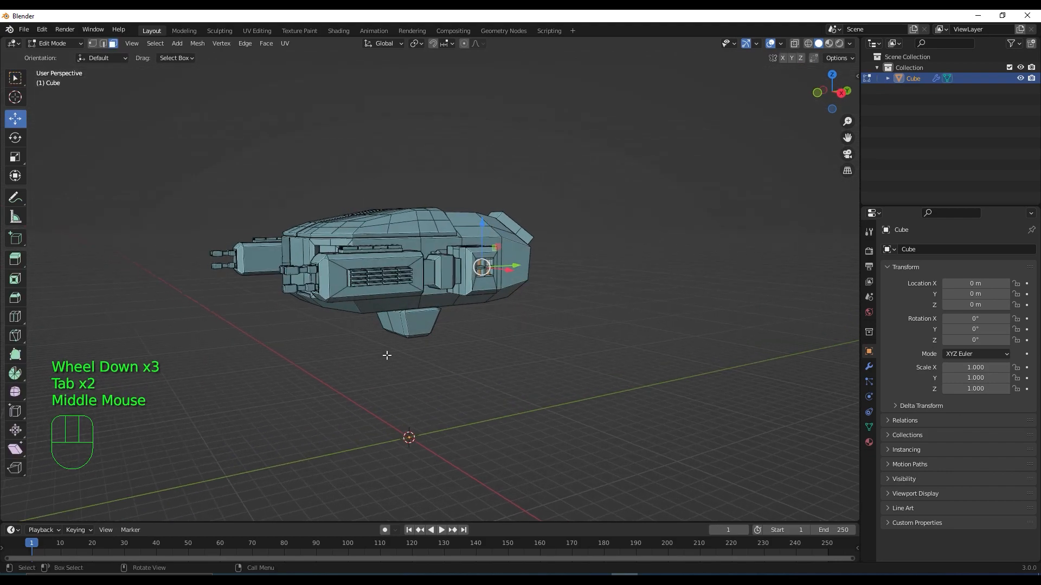
Step: Duplicate the hull's side face just behind the rear block and move the copy straight down below the hull
scroll(420, 309, "up", 1)
middle_click_drag(470, 335, 617, 328)
scroll(548, 323, "up", 2)
left_click(632, 259)
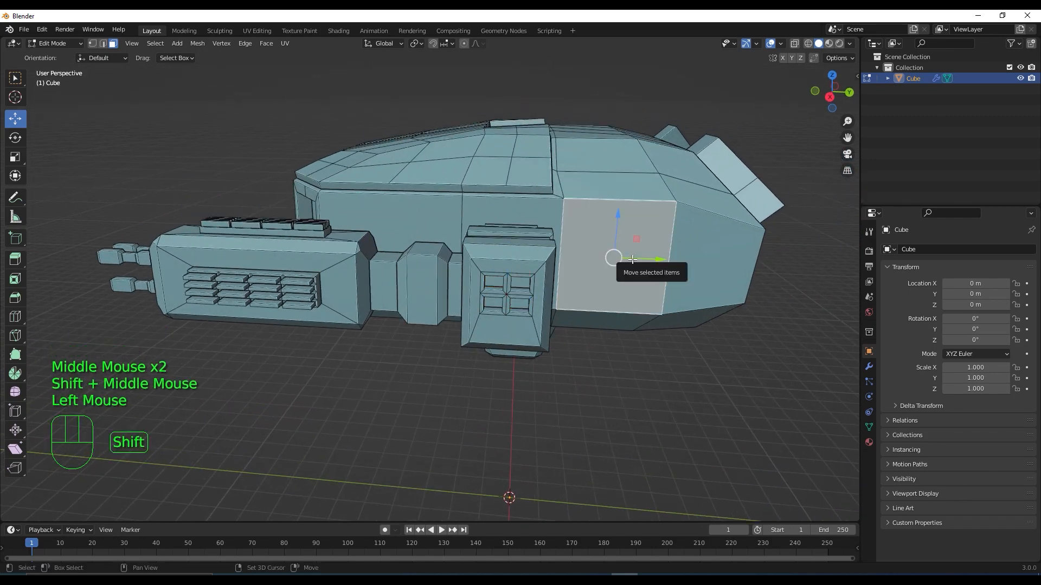
key("shift+d")
right_click(645, 287)
middle_click_drag(645, 288, 677, 299)
key("KP_1")
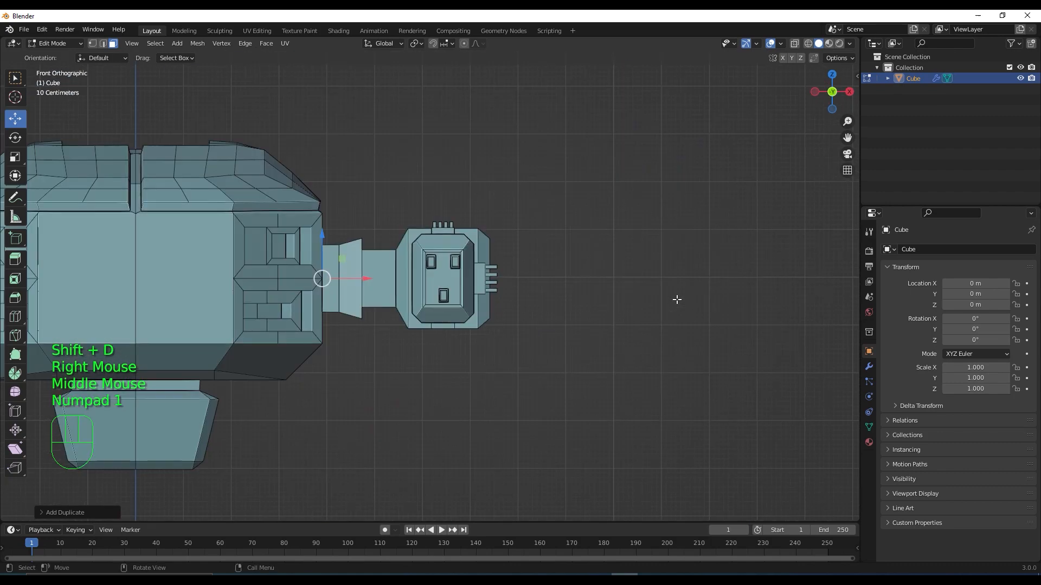
left_click_drag(321, 236, 322, 400)
middle_click_drag(370, 447, 324, 429)
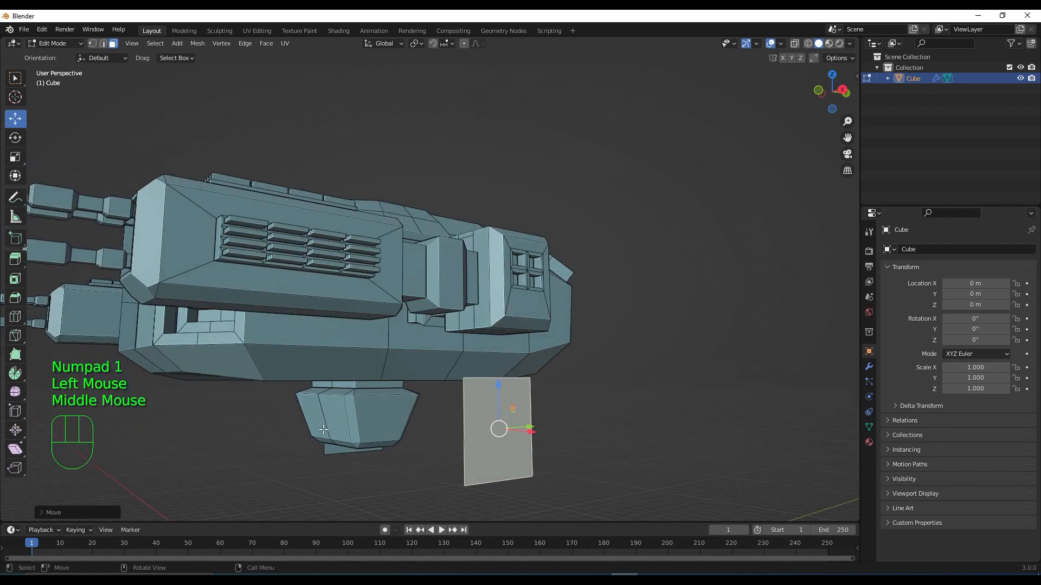
Step: Scale the duplicated face to about 0.3, turn on X-ray, and position the face inside the block under the hull, close to the centre line
key("s")
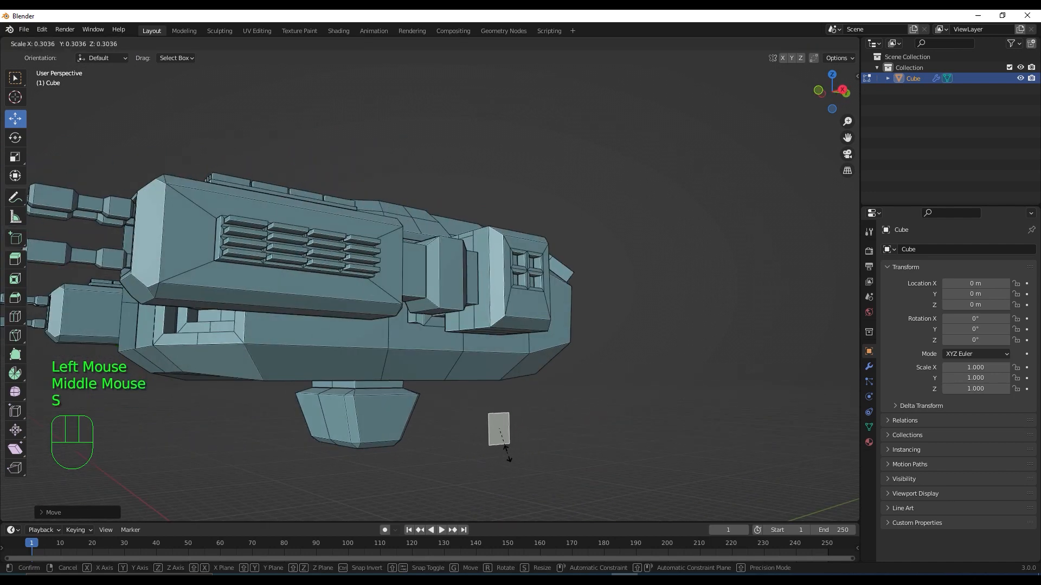
left_click(507, 454)
key("KP_1")
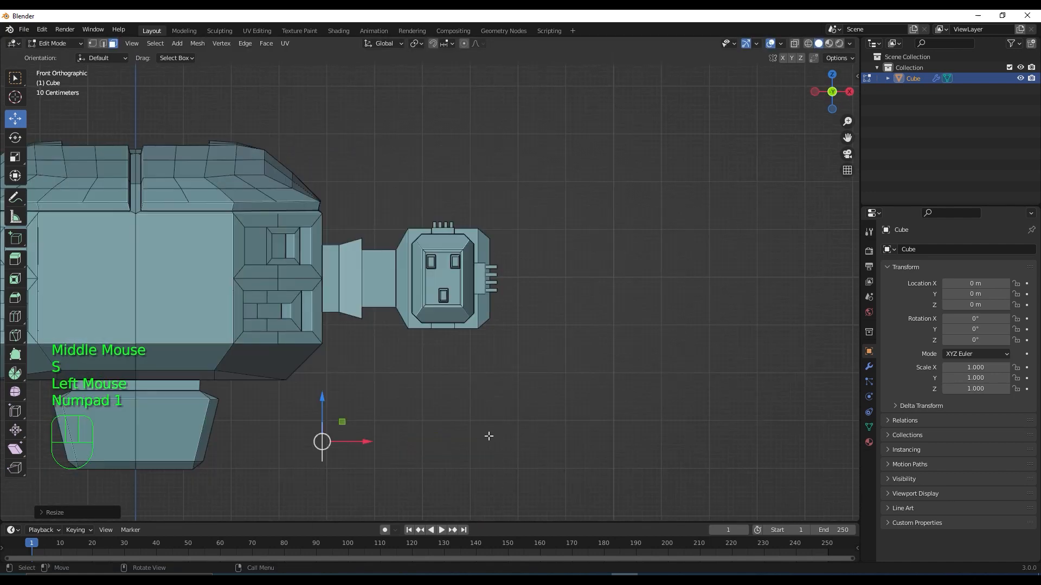
left_click_drag(318, 409, 320, 395)
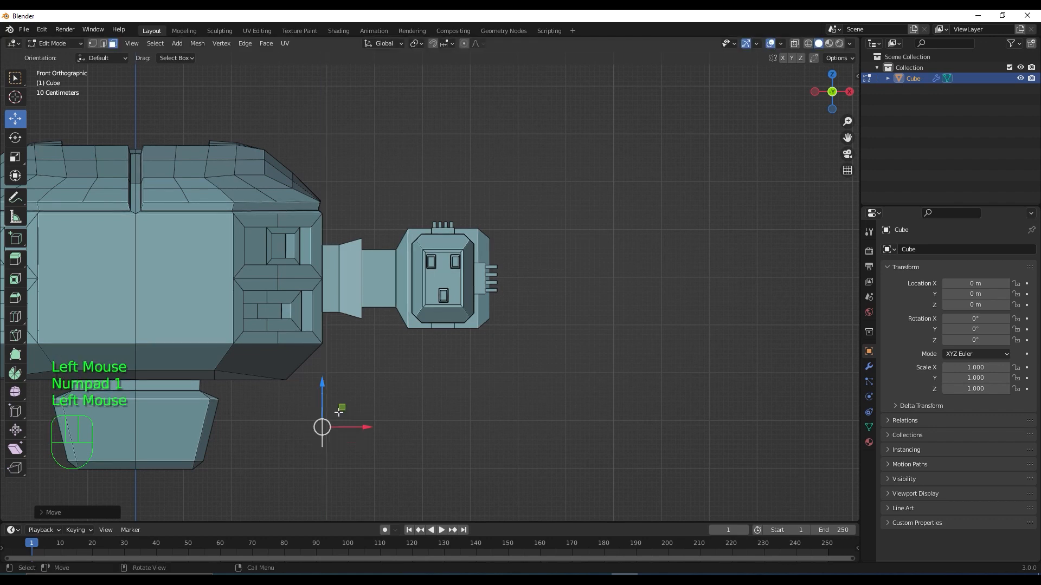
left_click_drag(363, 432, 286, 427)
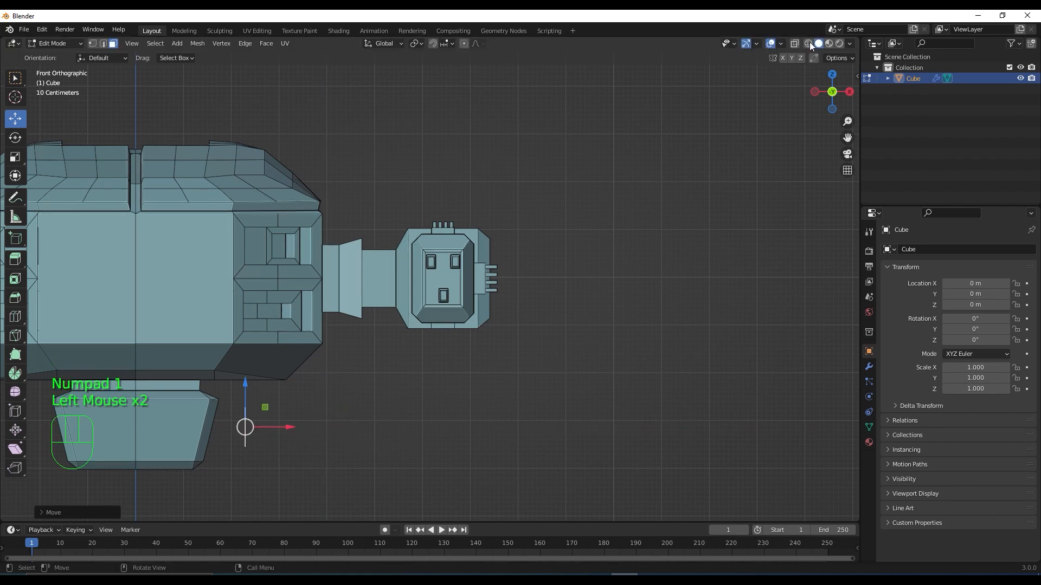
left_click(794, 43)
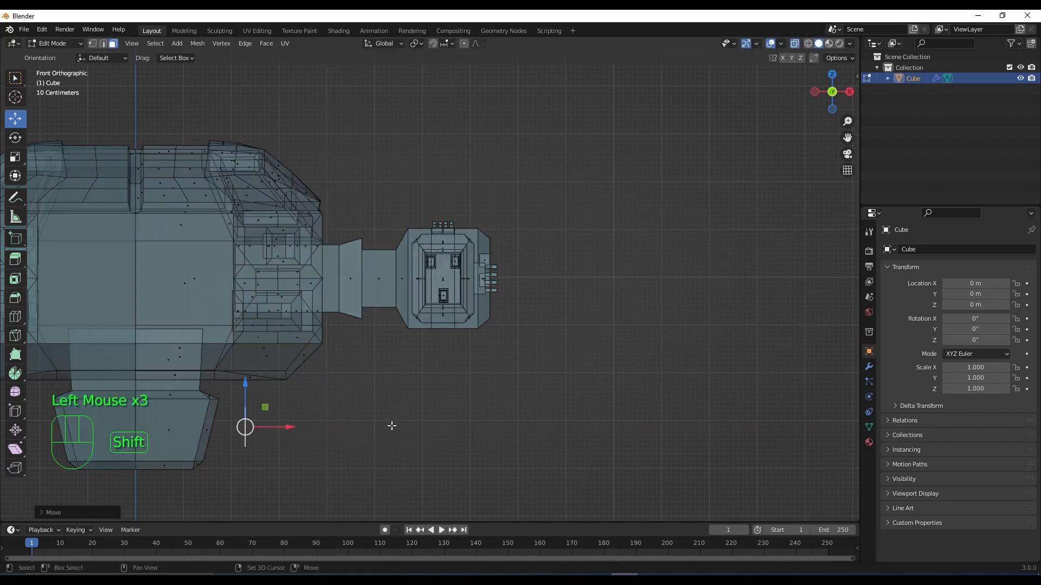
middle_click_drag(390, 425, 667, 390, "shift")
left_click_drag(566, 391, 468, 410)
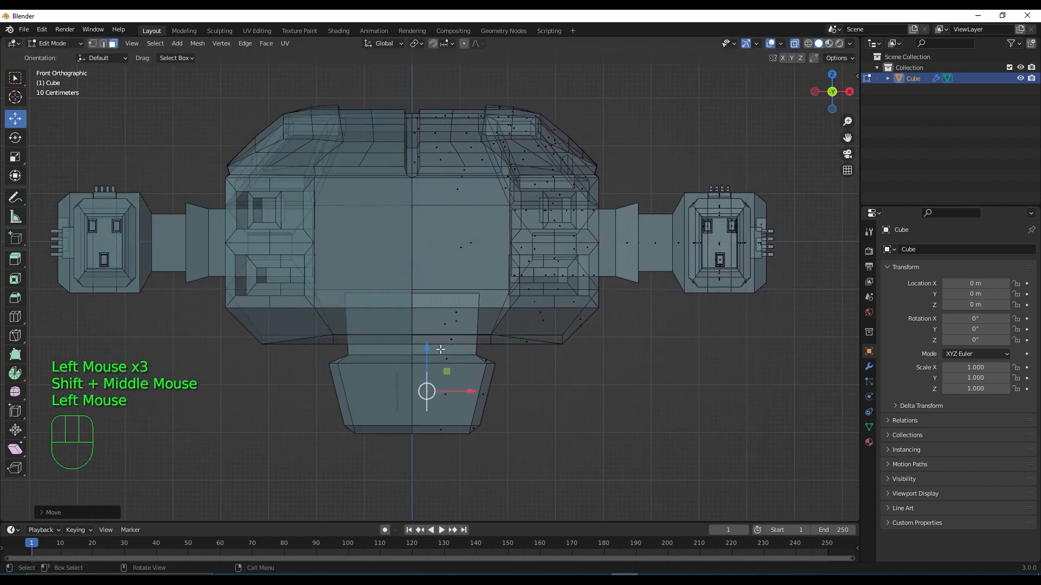
left_click(429, 349)
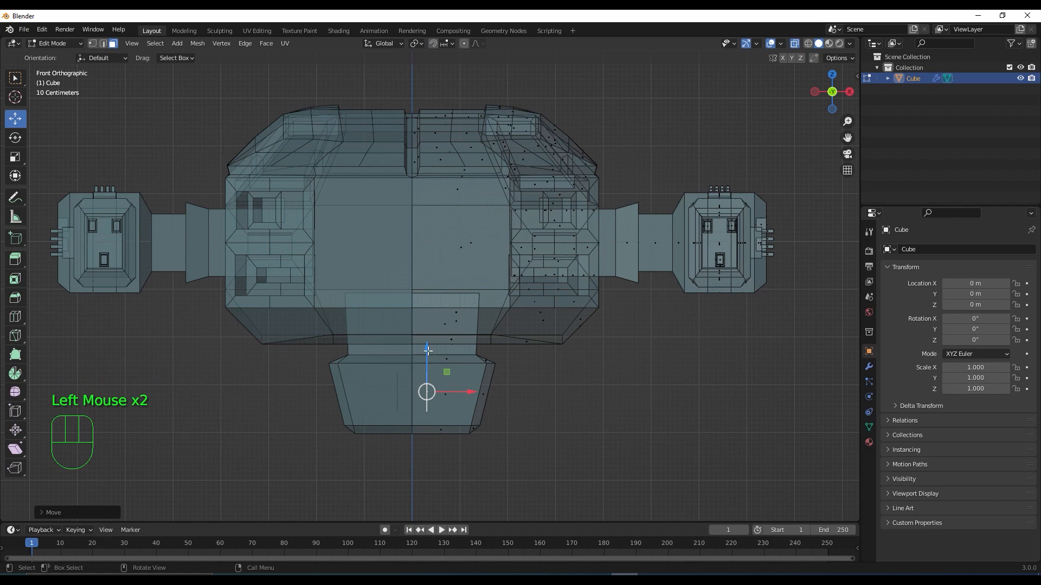
left_click_drag(429, 352, 428, 355)
Step: Shrink the face slightly and extrude it sideways out through the lower block as the start of an arm
key("s")
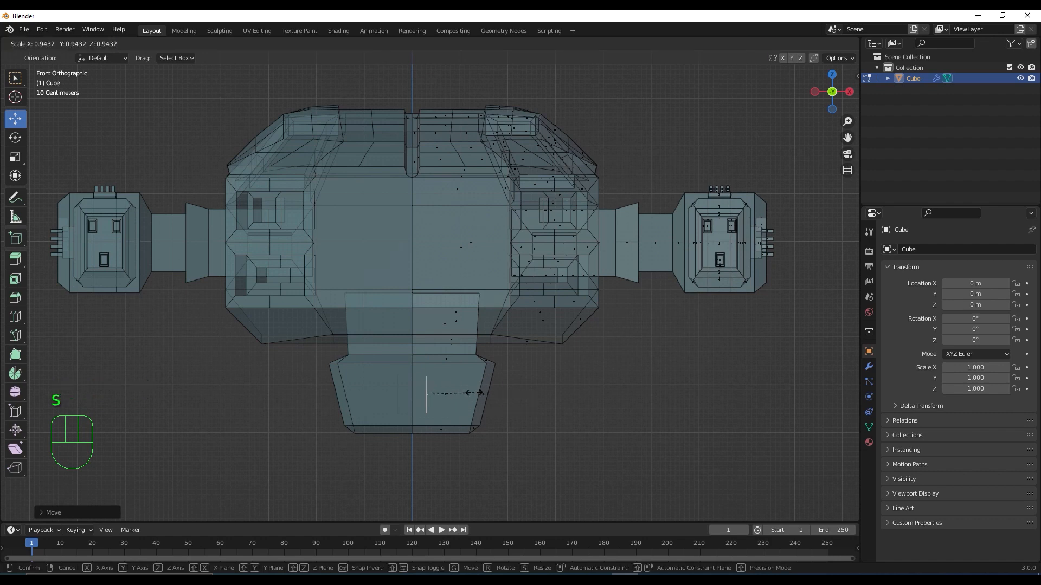
left_click(469, 393)
key("e")
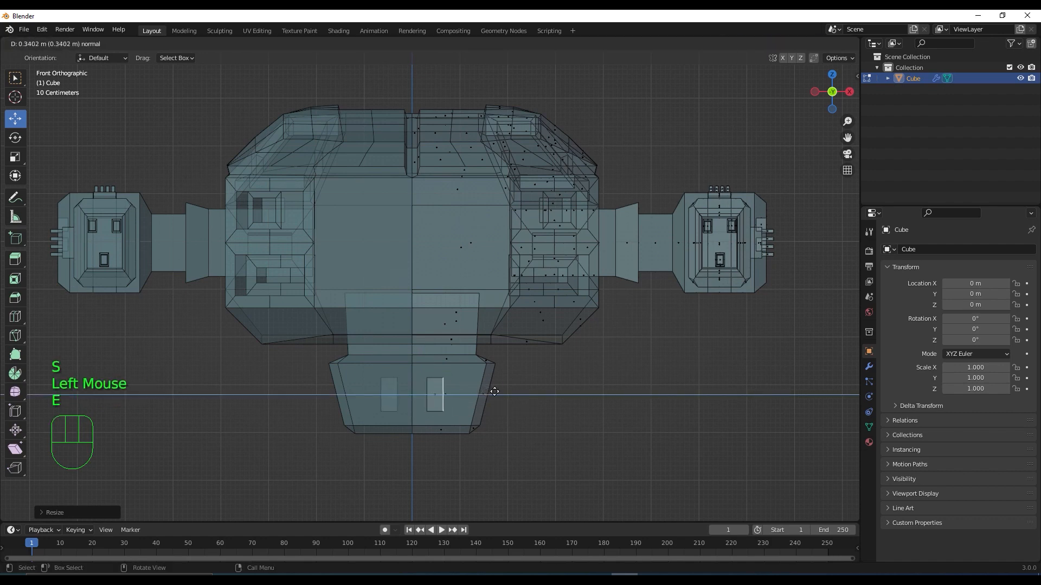
left_click(564, 395)
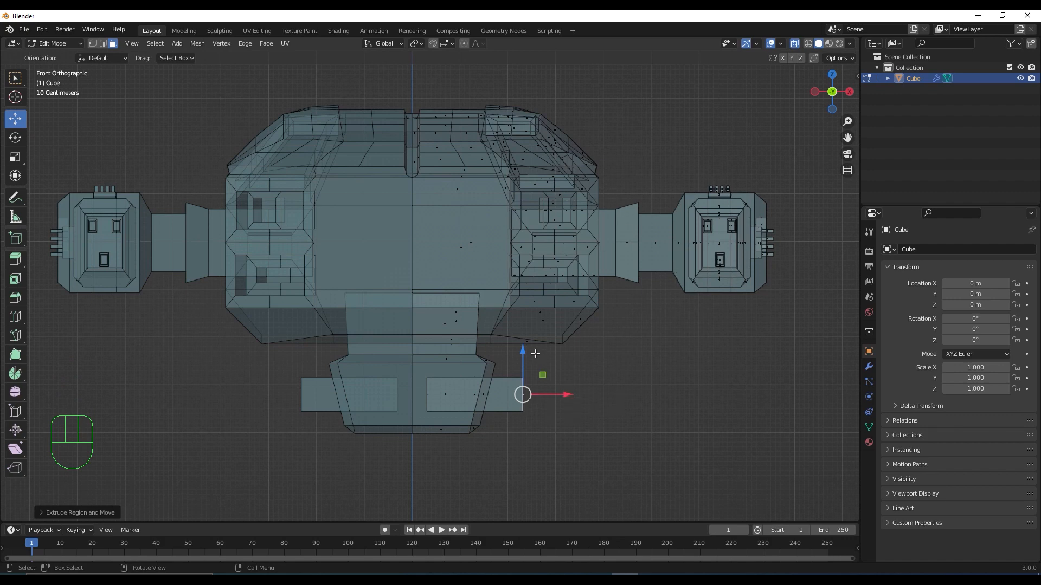
Step: Extrude a short flare at the arm's end, scale it up about 1.3 times, and extrude it outward about 0.62 m as a thicker collar
key("e")
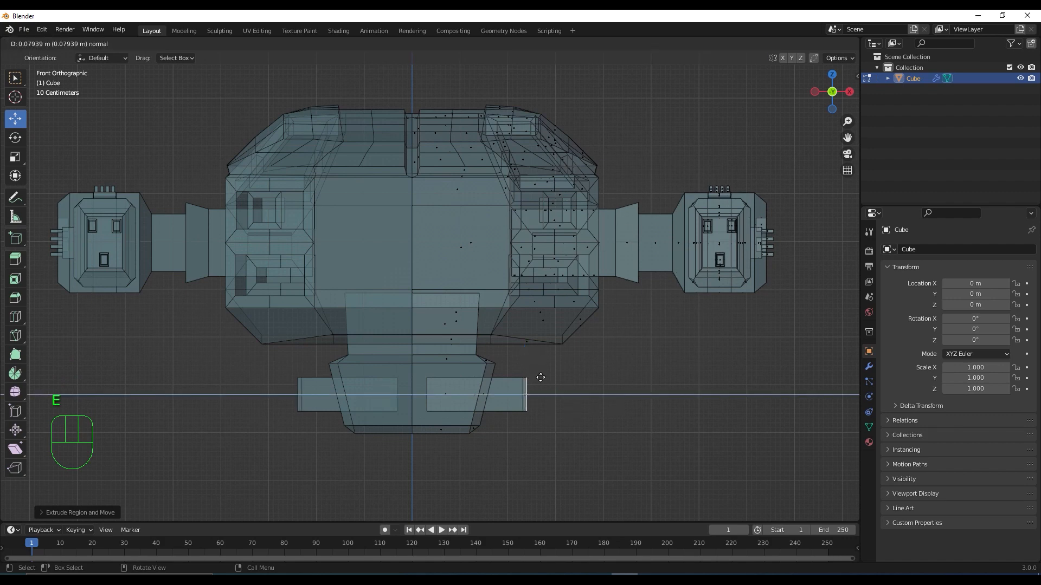
left_click(540, 377)
key("s")
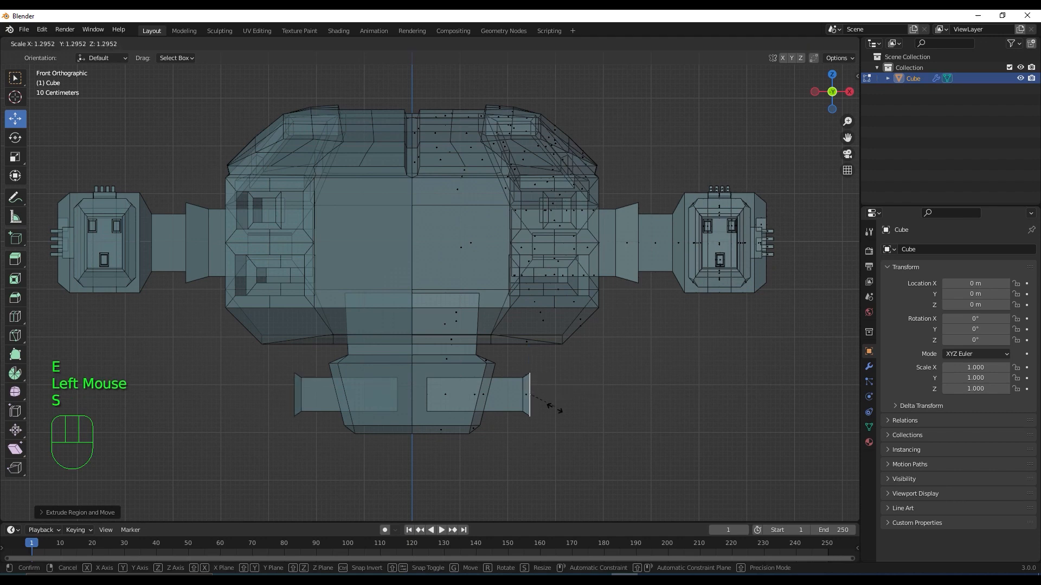
left_click(554, 408)
key("e")
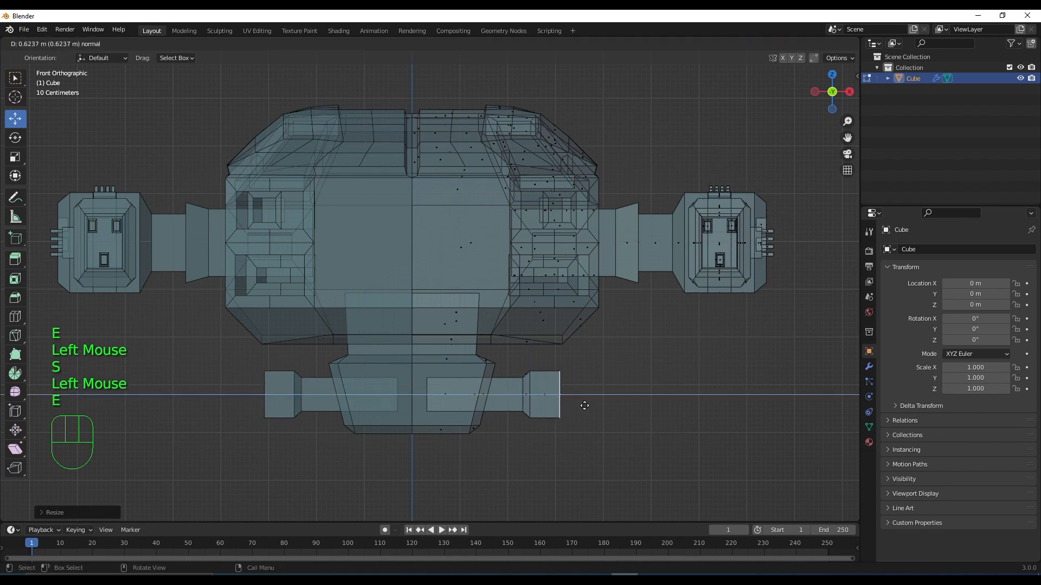
left_click(585, 406)
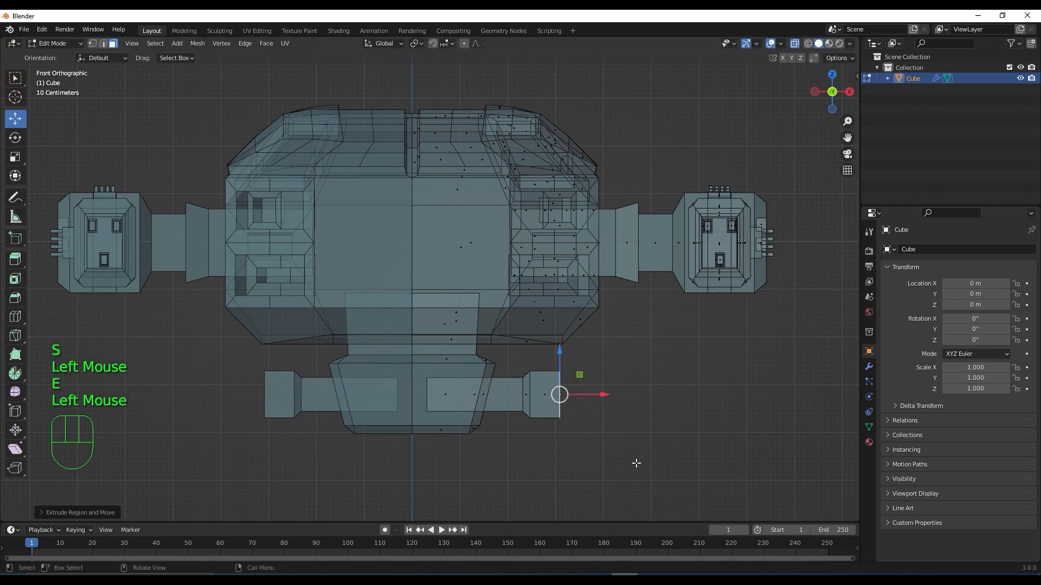
Step: Extrude the collar's end face slightly outward and scale it down to taper the collar back to the arm's thickness
key("e")
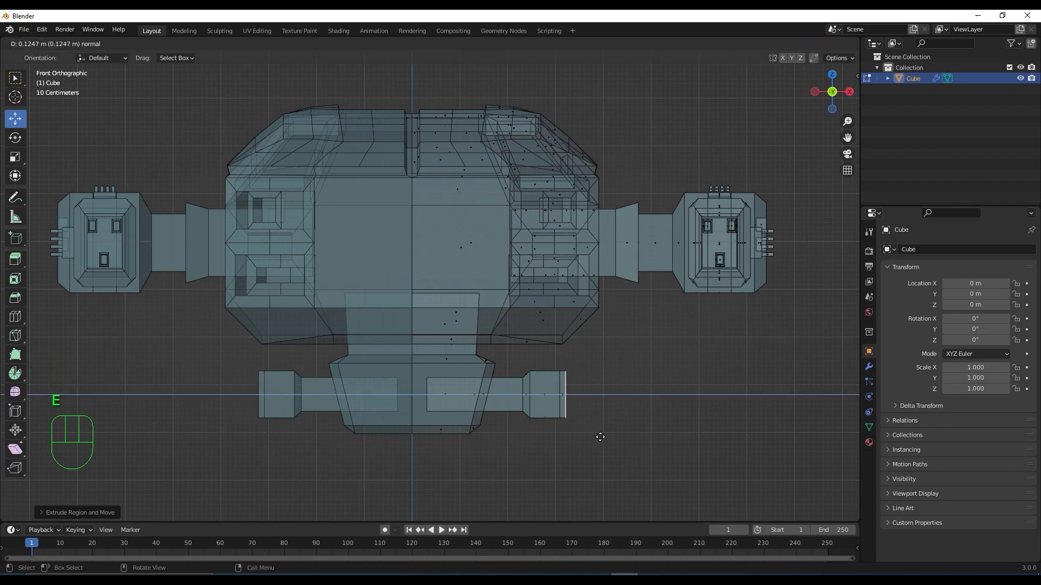
left_click(600, 437)
key("s")
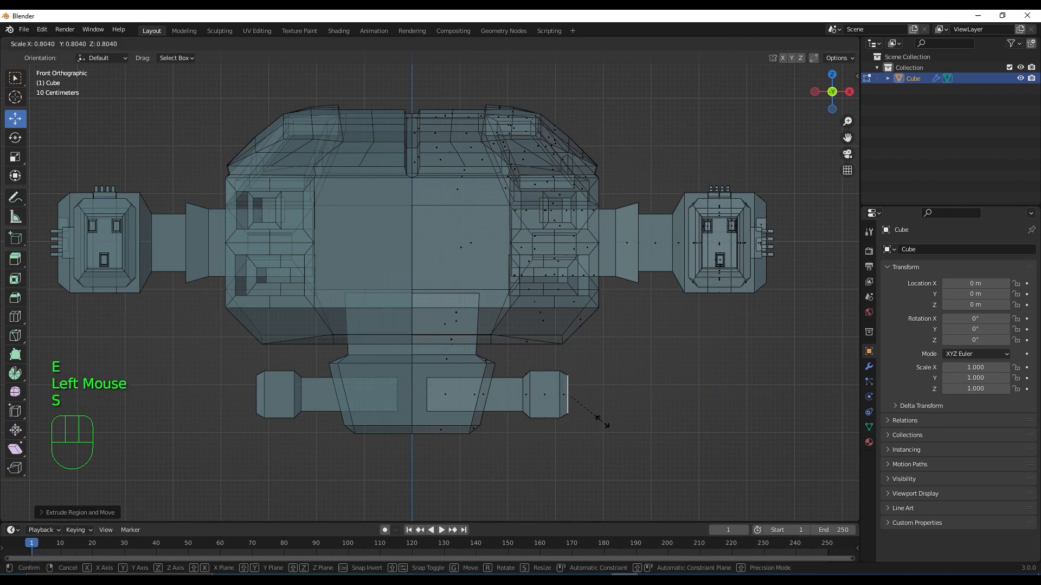
left_click(600, 417)
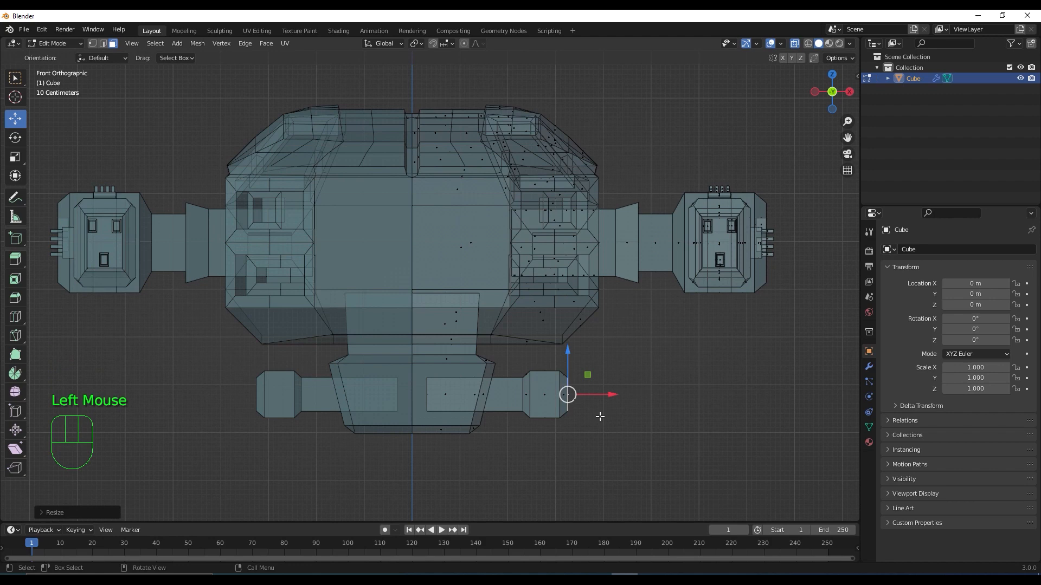
Step: Extrude the arm another 1.2 m outward, add an extrusion of about 0.24 m, and flare its end to about 2.15 times the size
key("e")
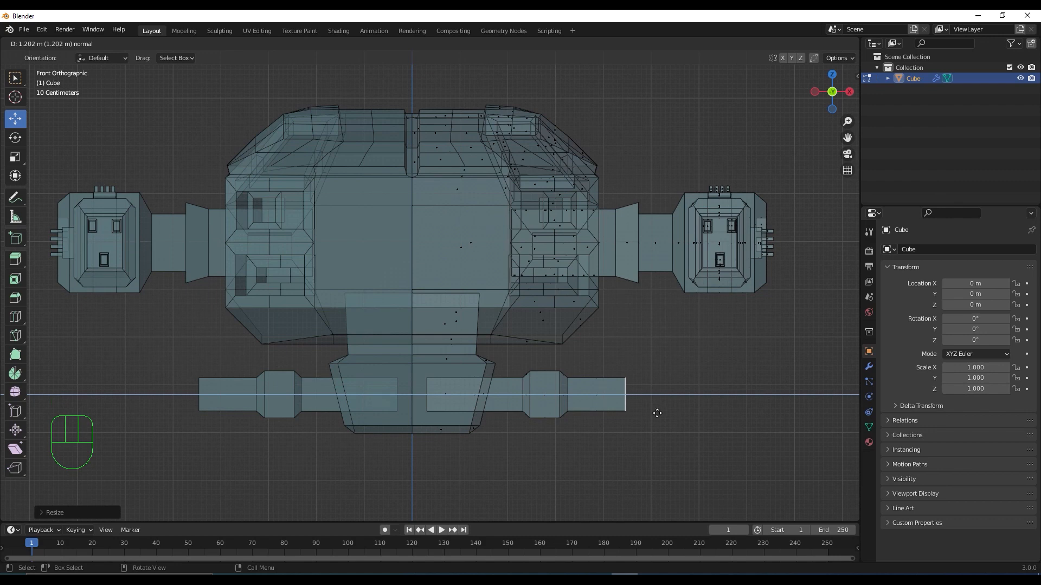
left_click(657, 413)
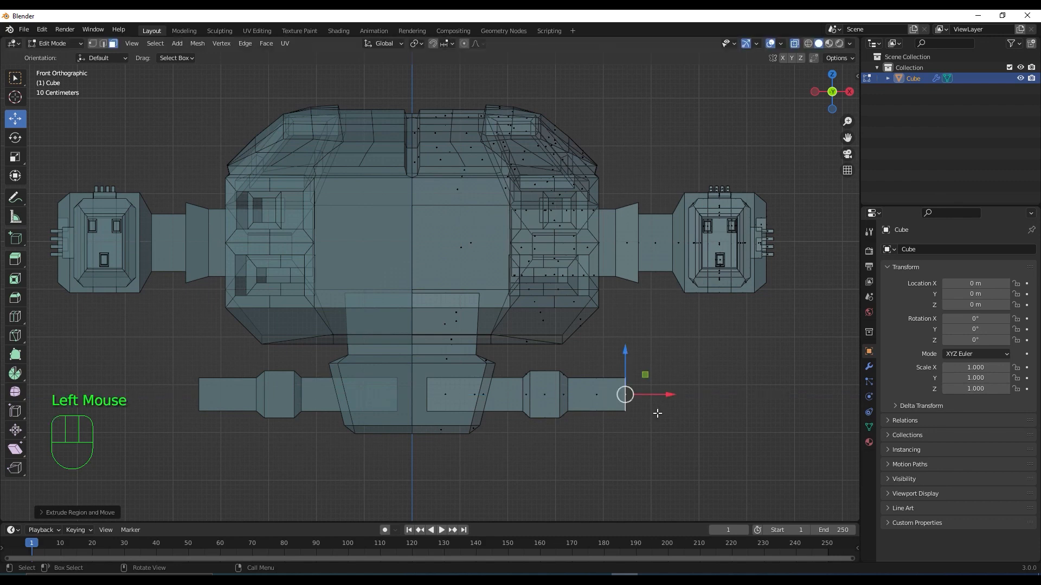
key("e")
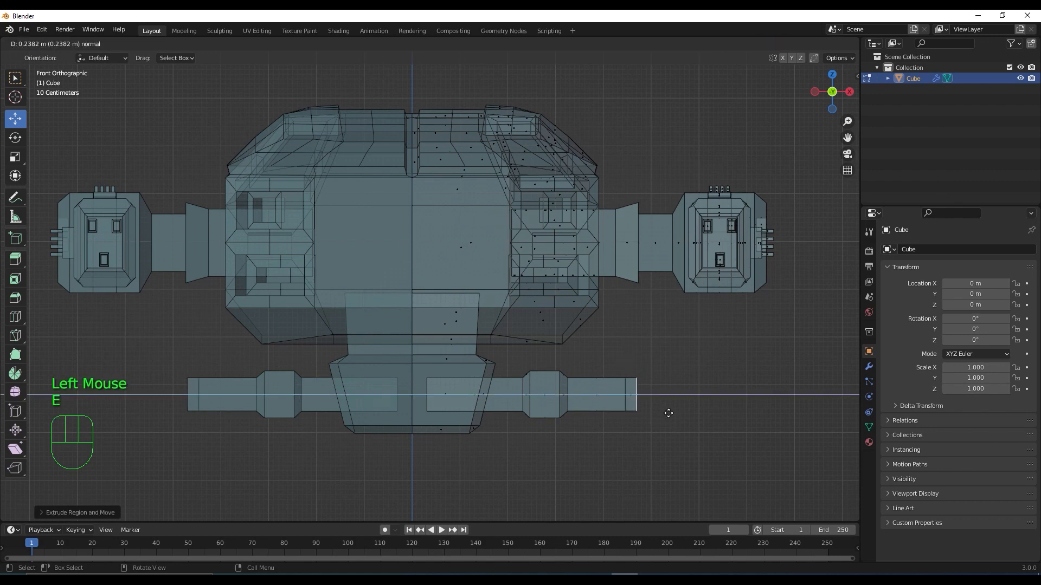
left_click(668, 413)
key("s")
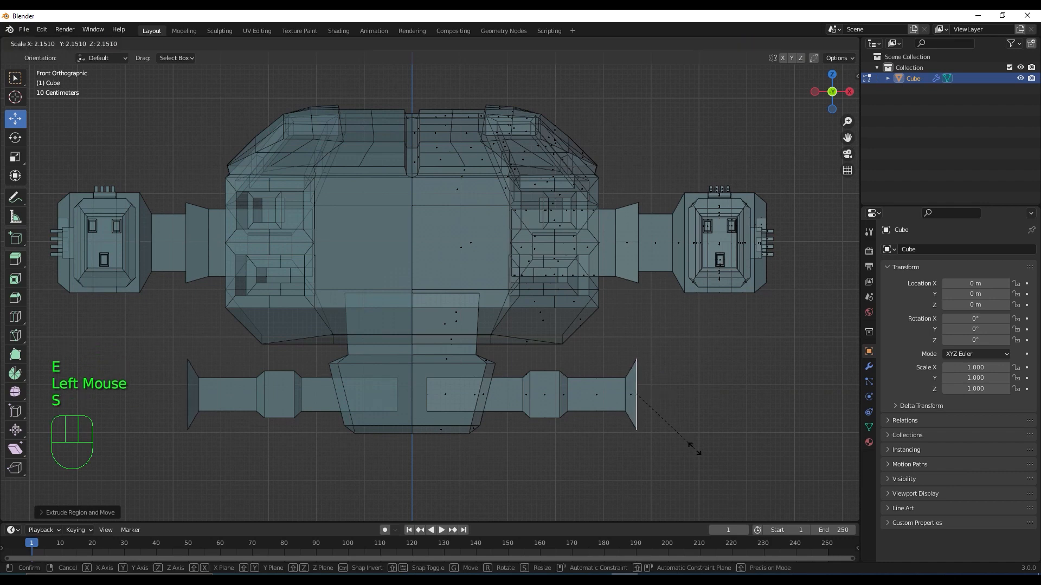
left_click(694, 448)
Step: Extrude the flared end outward into a large end block, then add a short tapered cap and pull it slightly inward
key("e")
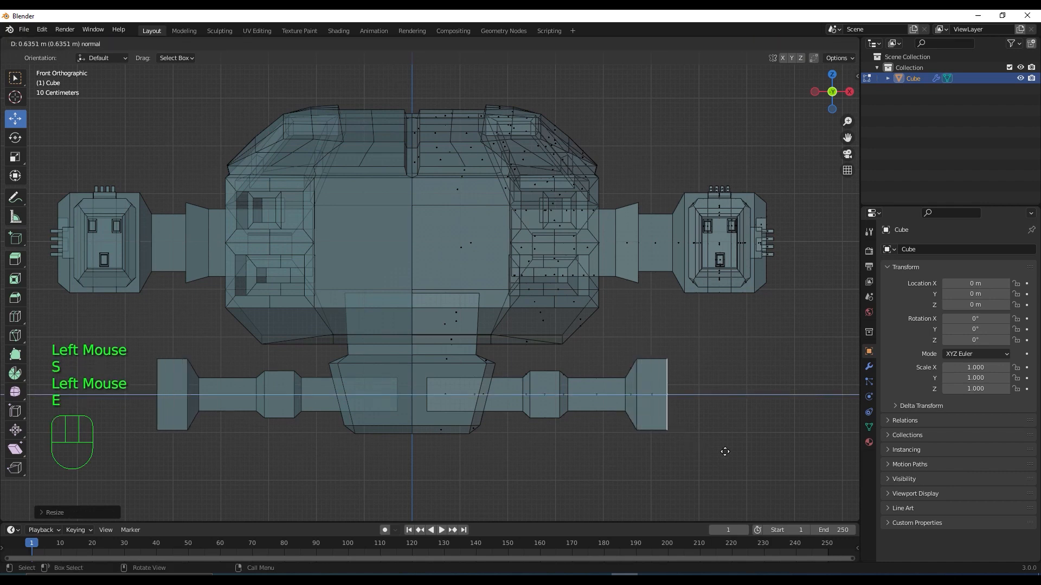
left_click(756, 456)
key("e")
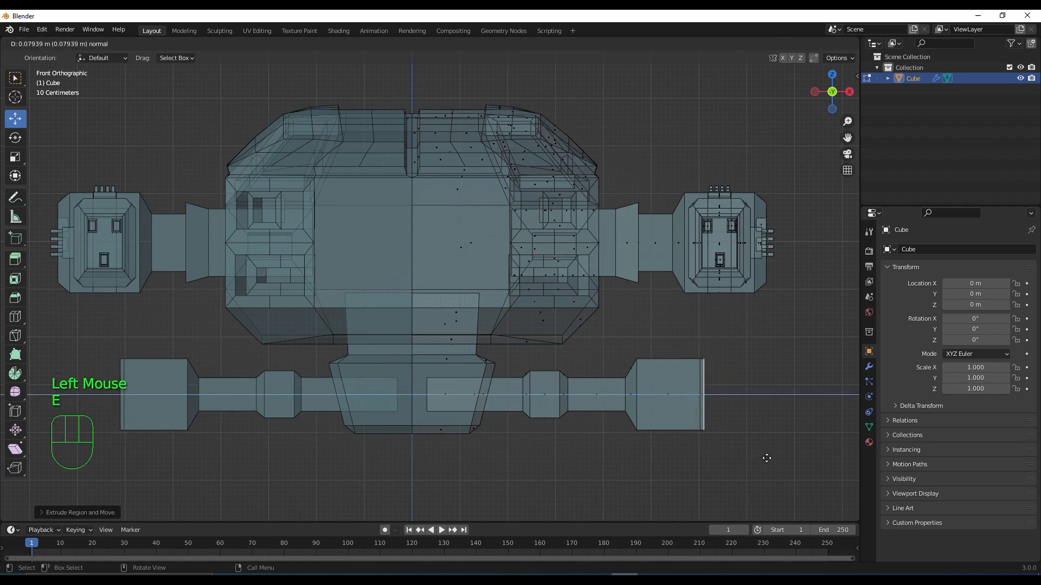
left_click(770, 460)
key("s")
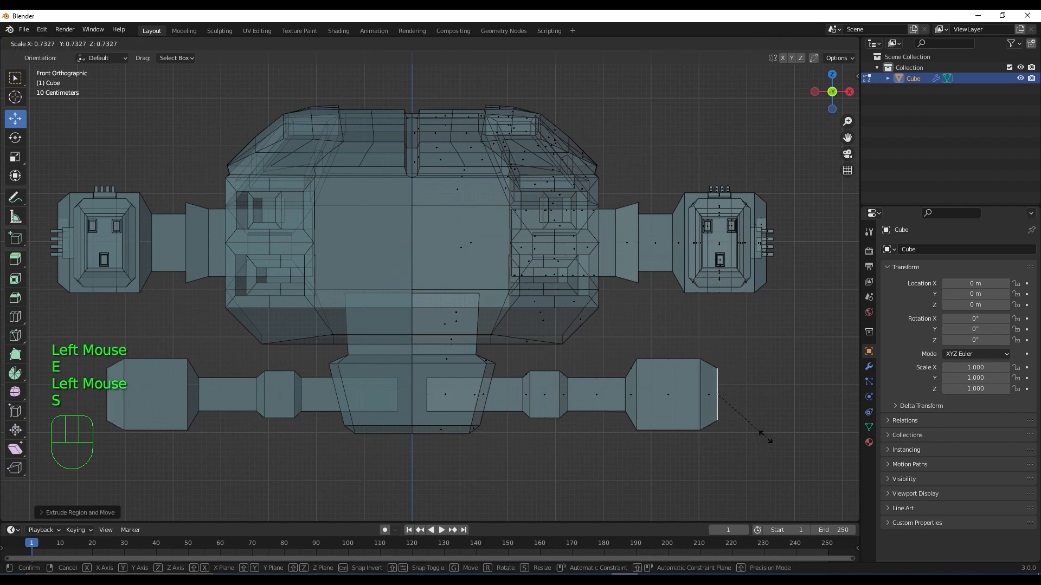
left_click(761, 432)
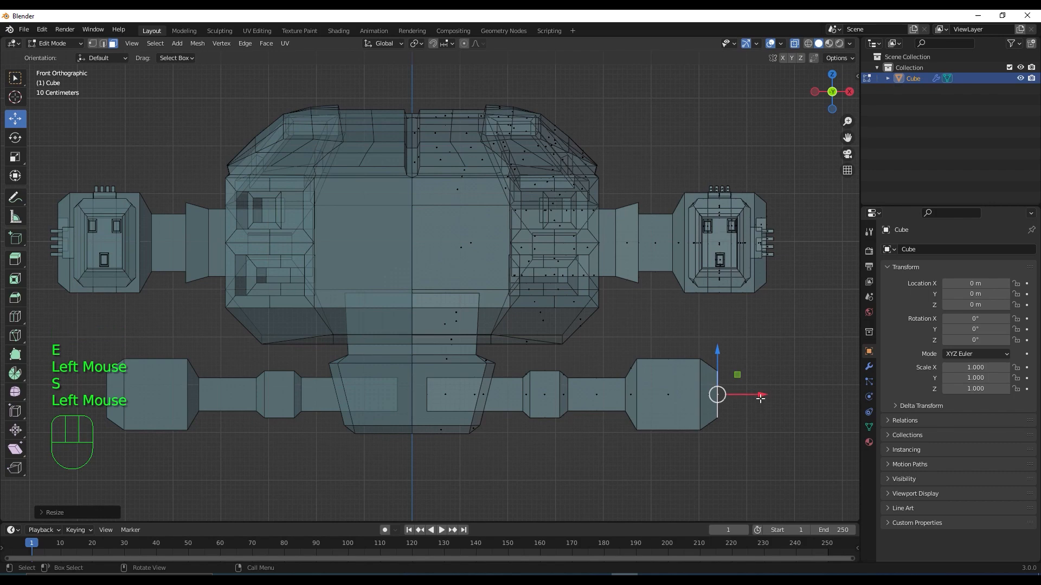
left_click_drag(759, 395, 753, 397)
Step: Turn off X-ray, select the whole linked arm and move it forward along Y in the right view to sit centred on the lower block
scroll(754, 396, "down", 2)
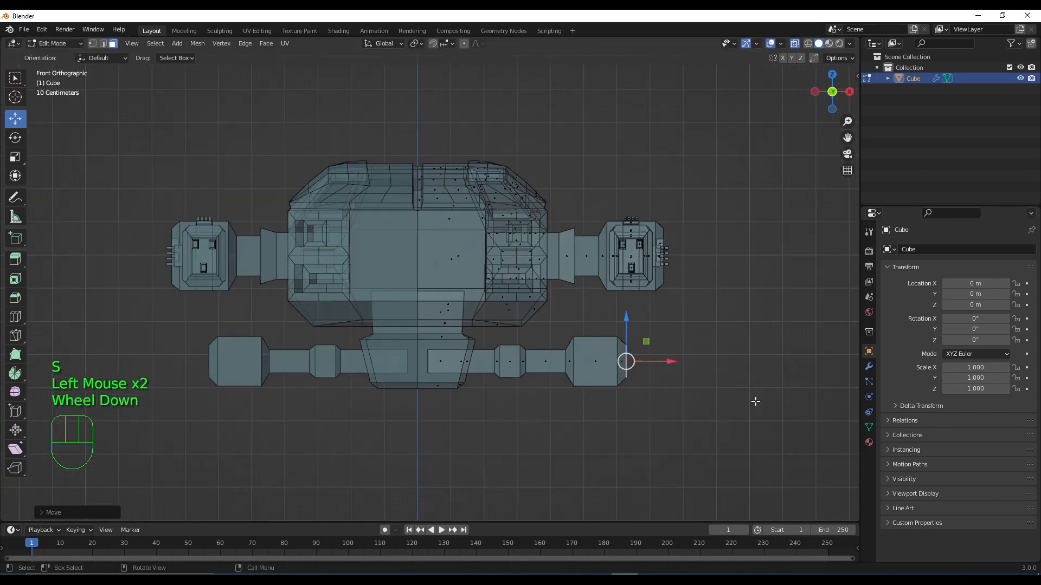
middle_click_drag(755, 400, 774, 124)
left_click(795, 43)
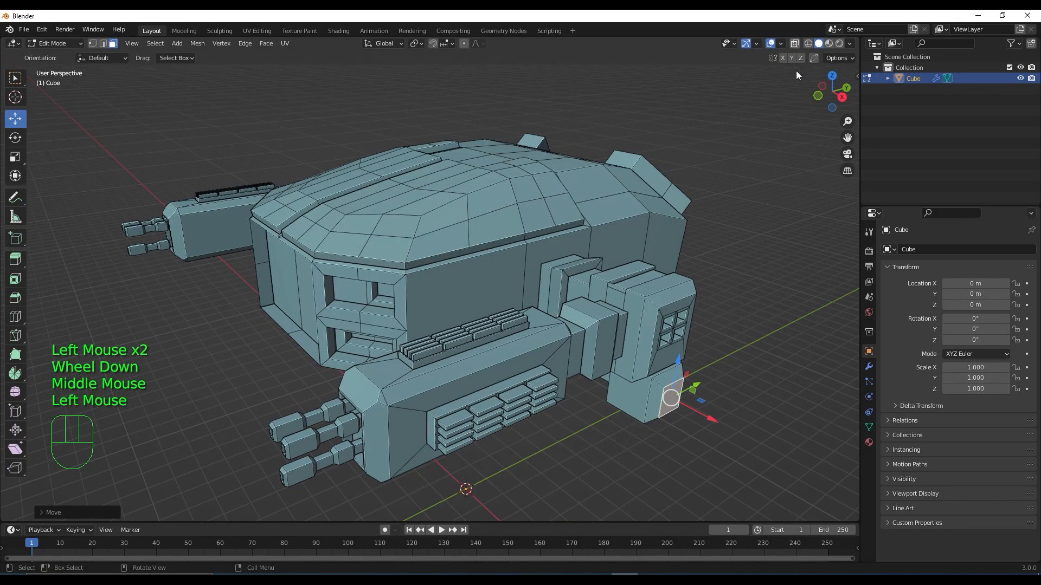
middle_click_drag(774, 500, 653, 407)
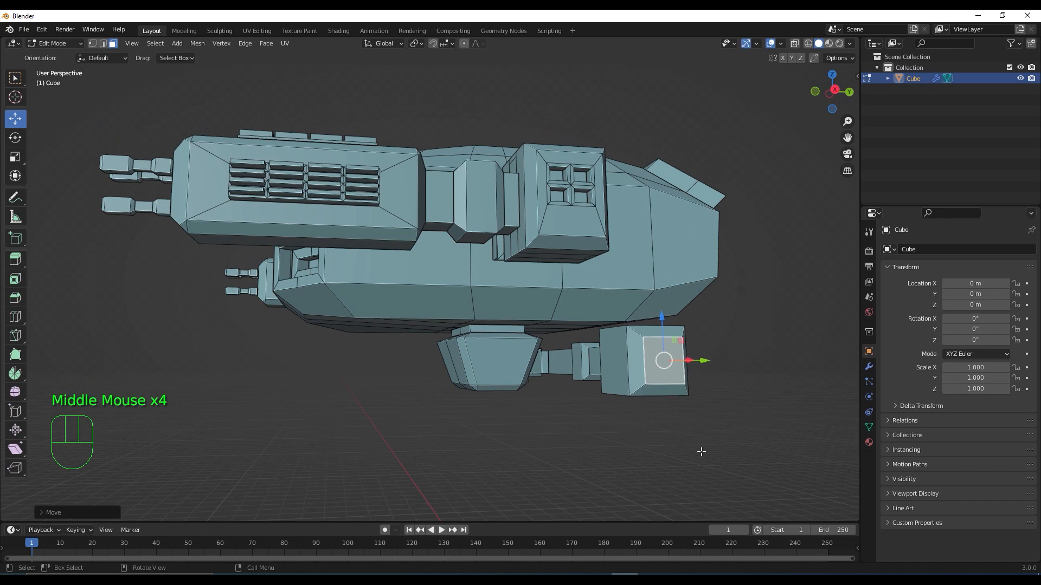
mouse_move(700, 452)
middle_mouse_down()
mouse_move(674, 453)
mouse_move(683, 454)
middle_mouse_up()
key("l")
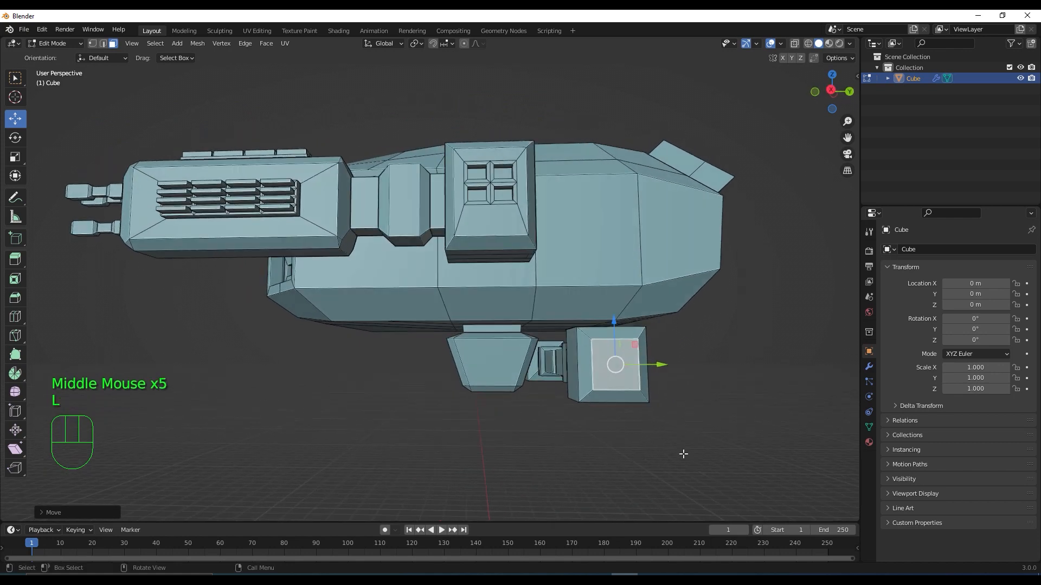
left_click(607, 379)
key("l")
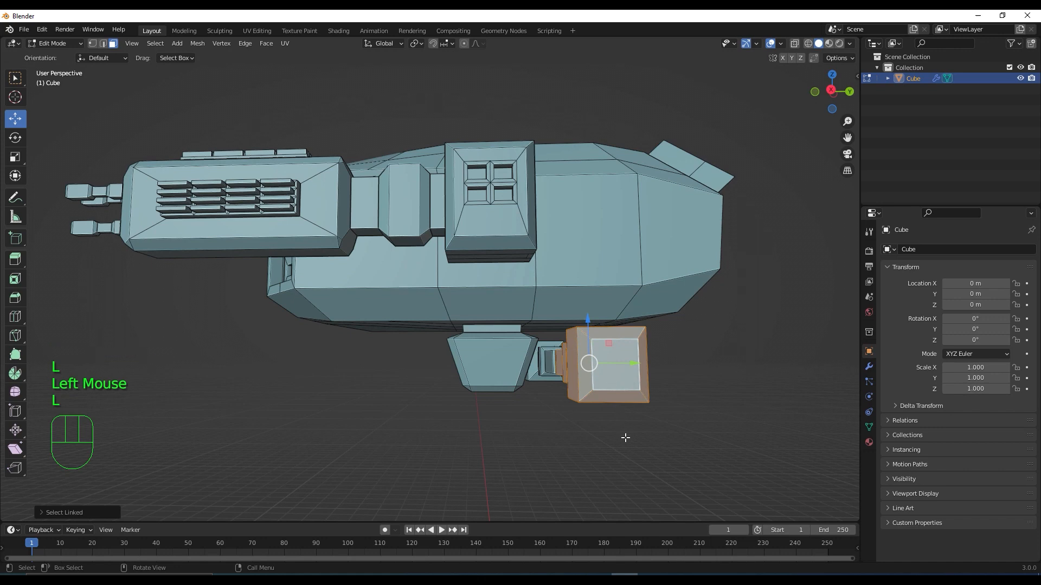
key("KP_3")
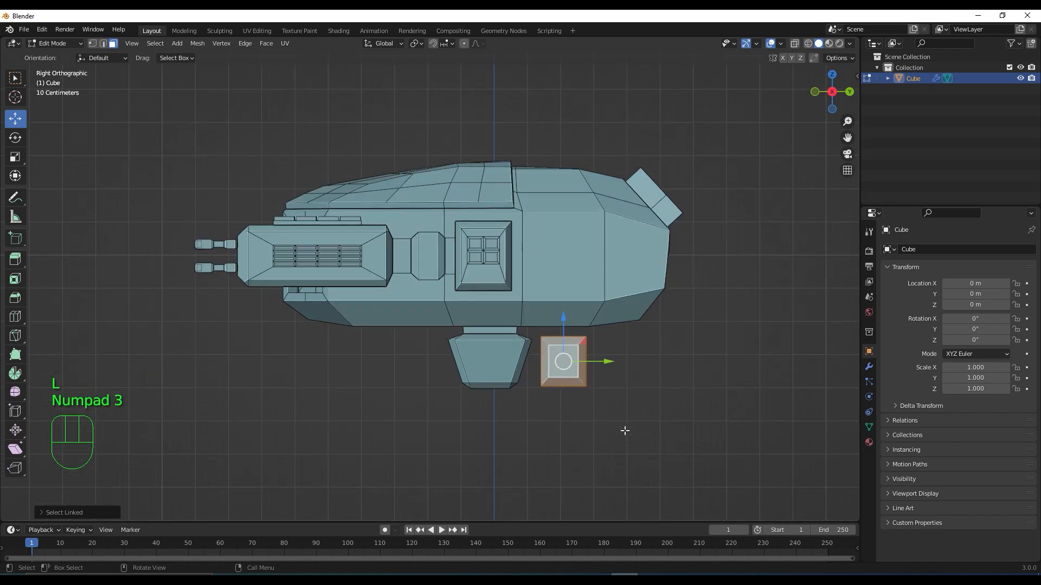
left_click_drag(611, 360, 529, 375)
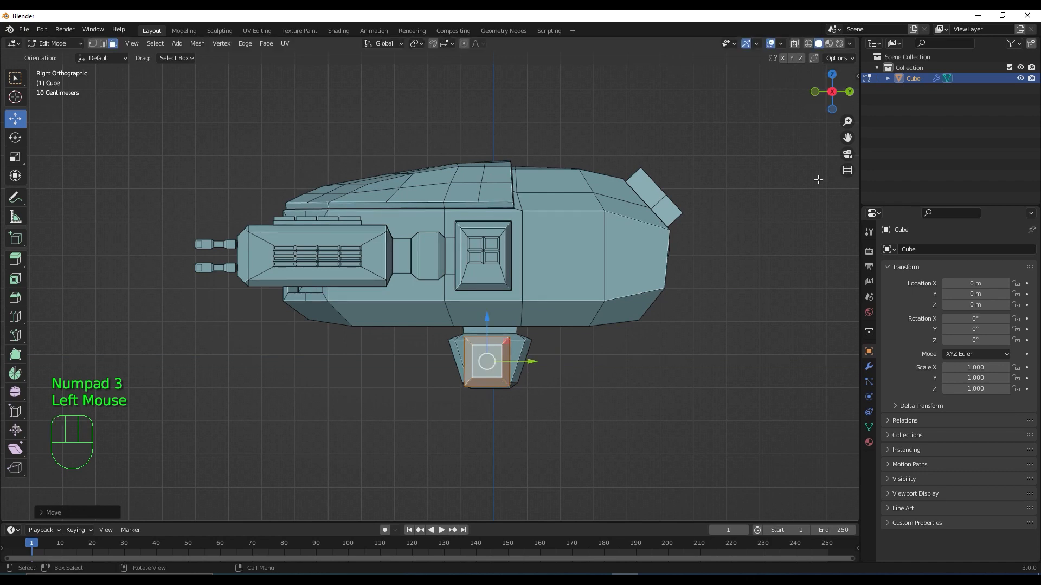
Step: Scale the selected linked side arm up slightly and uniformly so its end block is larger
key("KP_1")
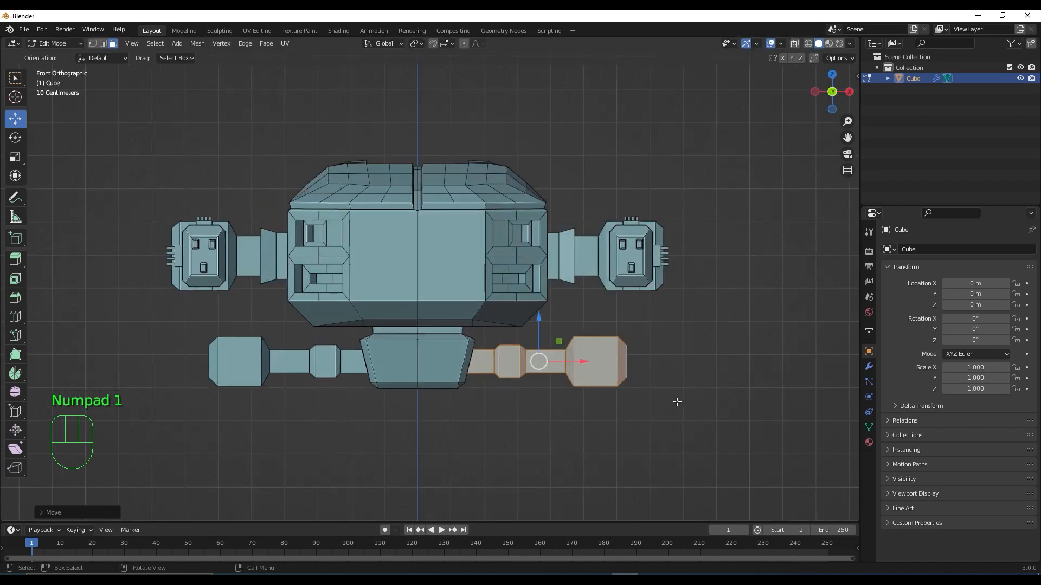
mouse_move(610, 417)
middle_mouse_down()
mouse_move(476, 390)
mouse_move(471, 427)
mouse_move(626, 419)
middle_mouse_up()
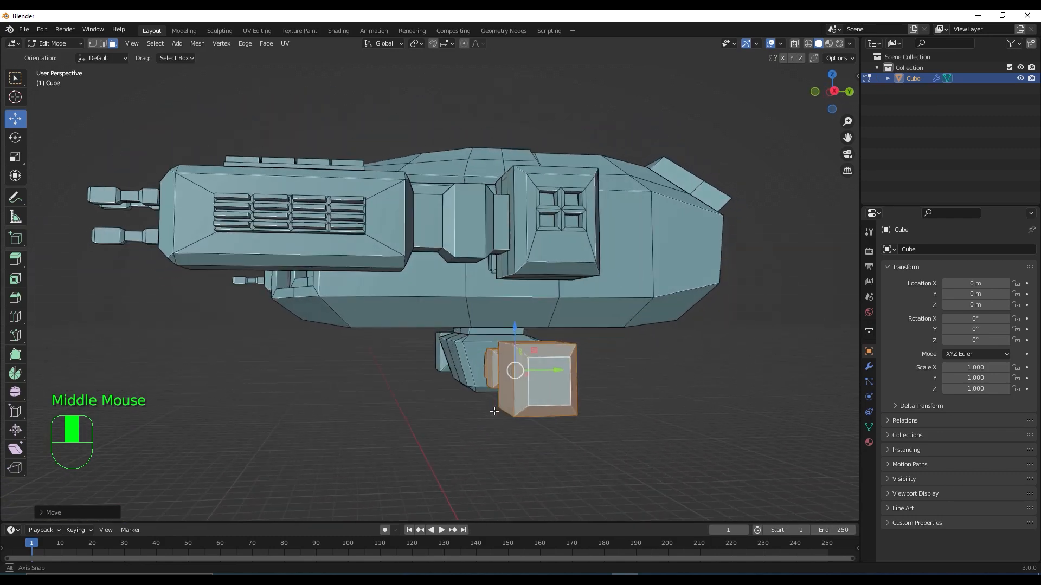
key("s")
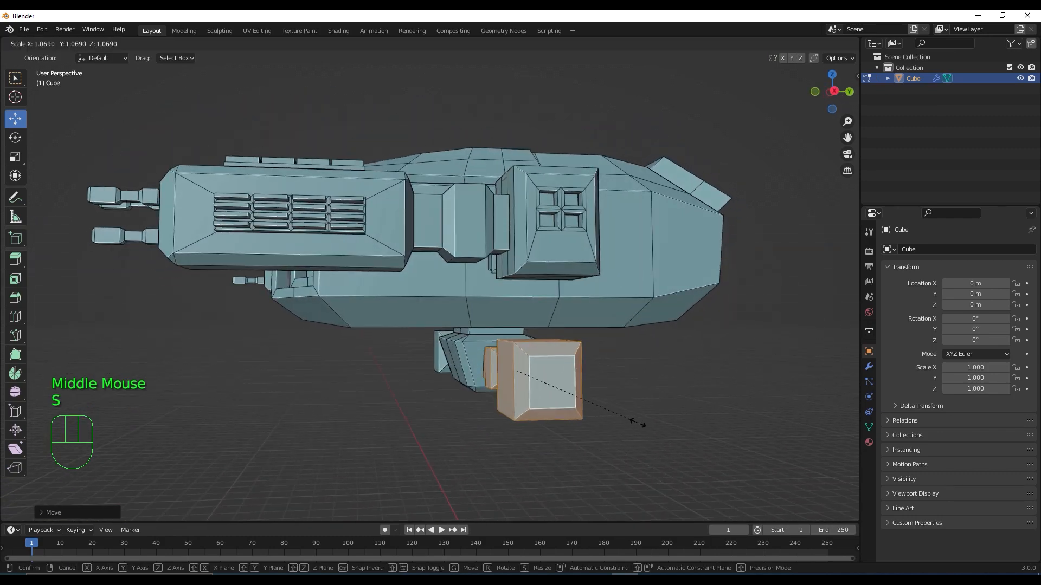
left_click(651, 432)
middle_click_drag(653, 432, 671, 443)
key("KP_3")
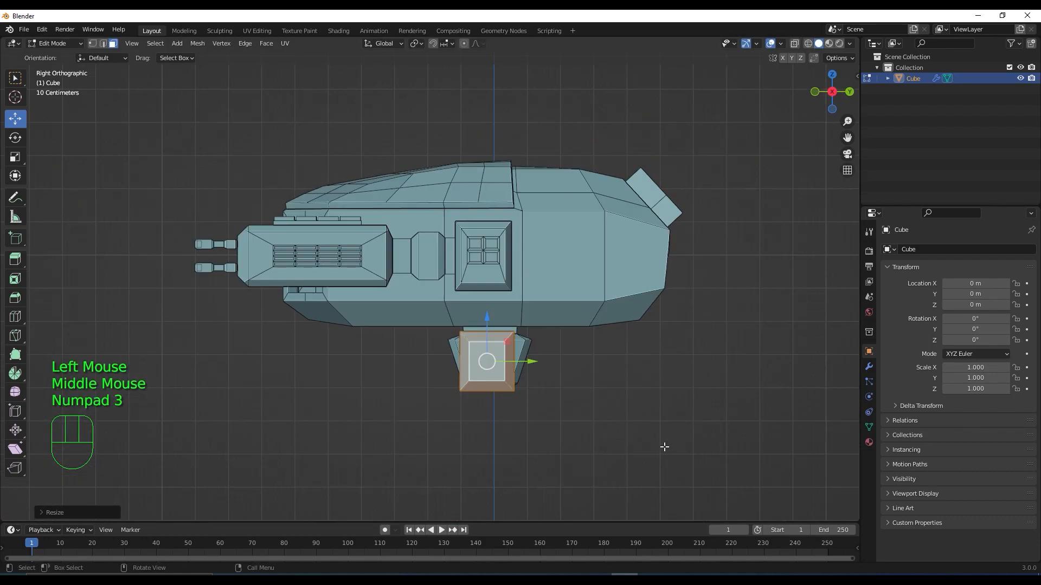
Step: Select the whole ship mesh and raise it along Z in the right view to leave more room above the ground line
middle_click_drag(659, 487, 645, 364, "shift")
scroll(607, 295, "down", 2)
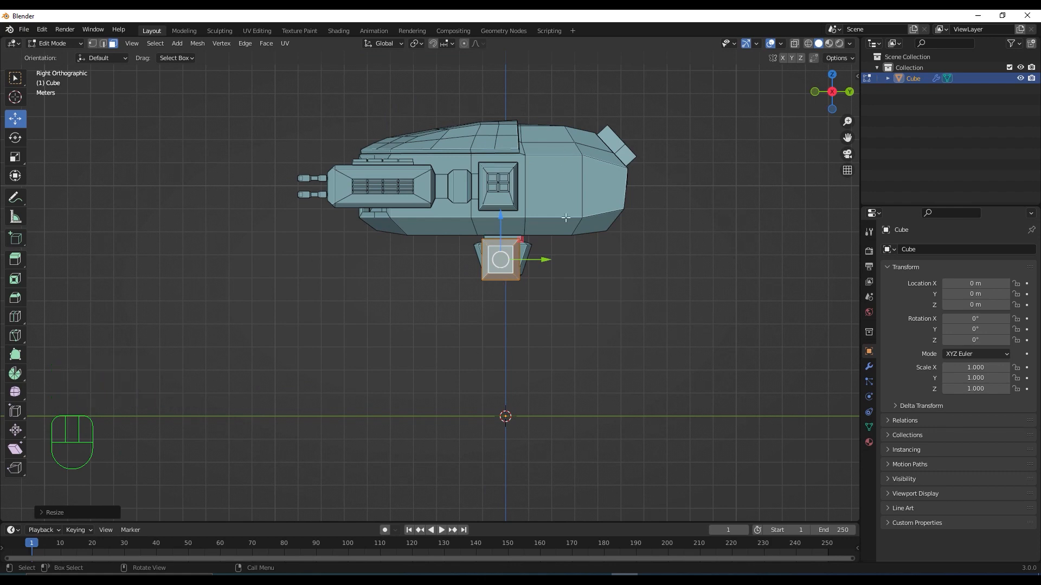
key("a")
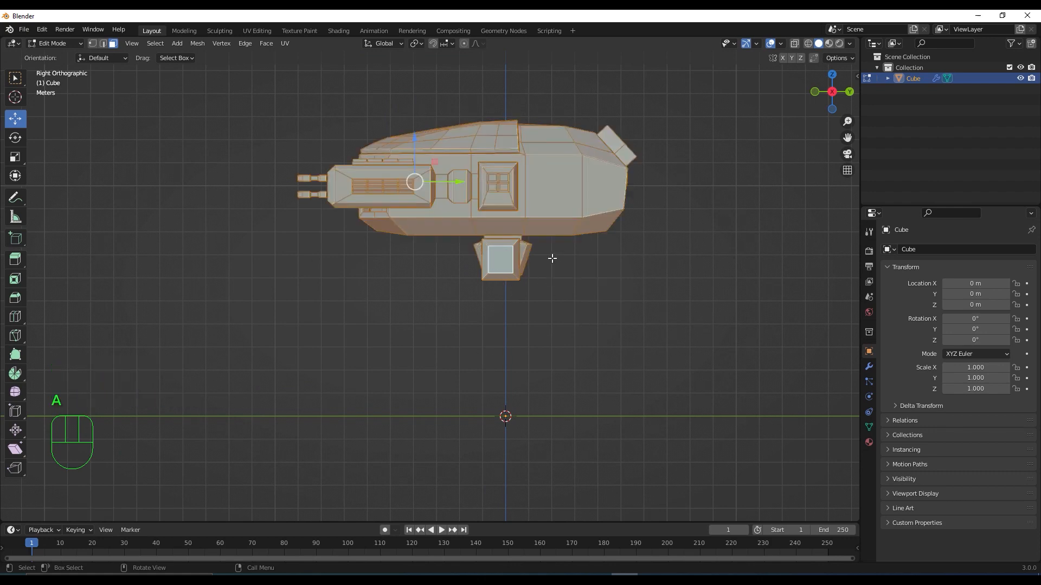
left_click_drag(415, 139, 416, 95)
Step: Select the whole linked side arm, enlarge it slightly, and rotate it in snapped increments to a near-diamond angle in the right view
left_click(501, 214)
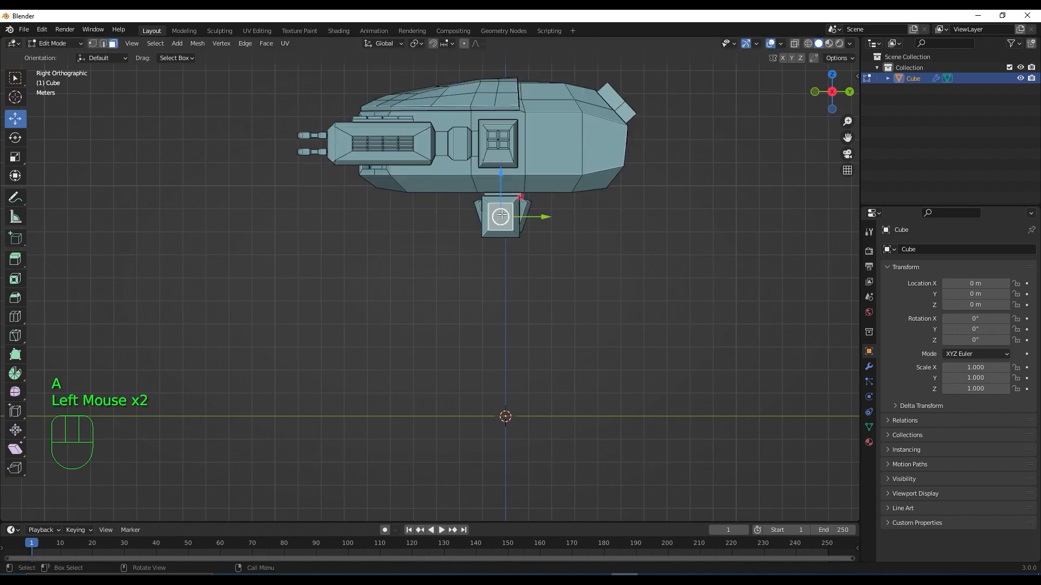
scroll(504, 222, "up", 2)
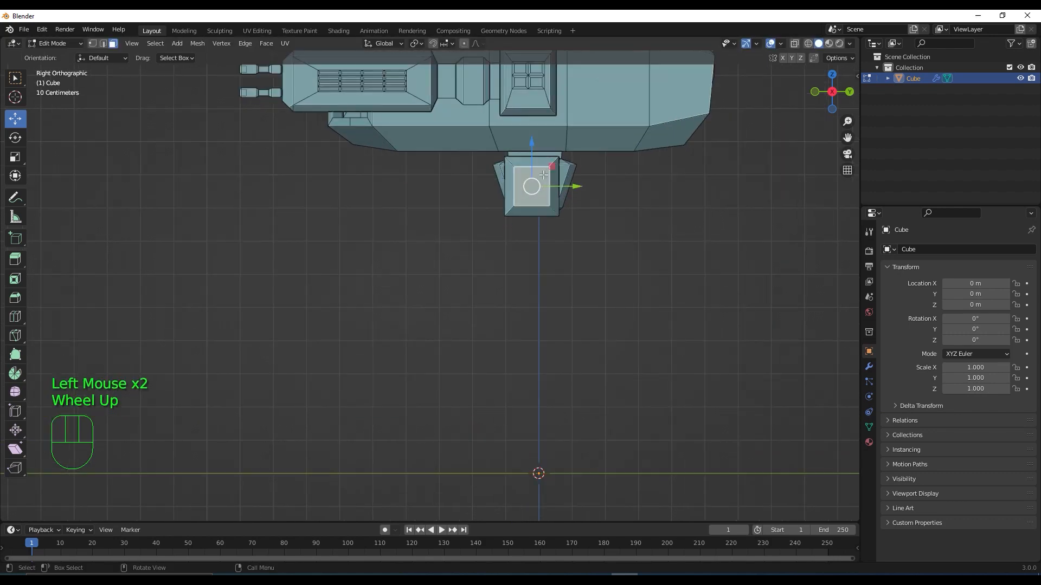
key("l")
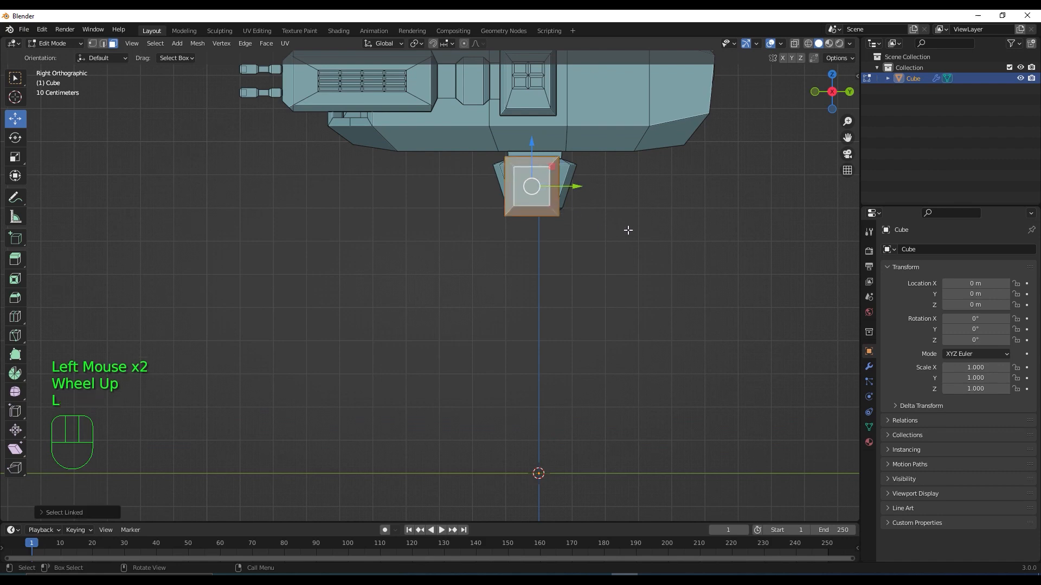
key("s")
left_click(641, 220)
key("r")
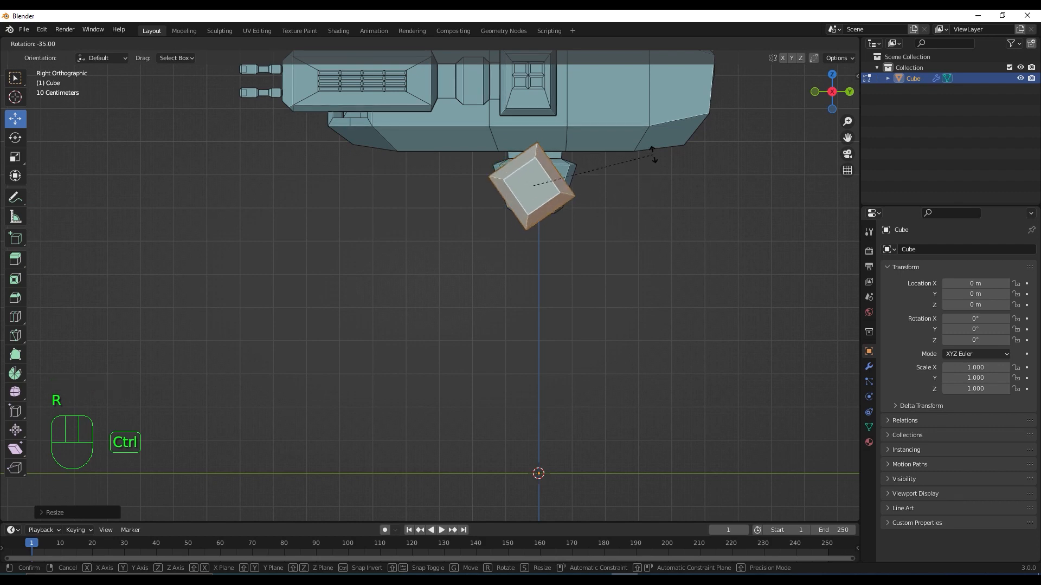
left_click(651, 134, "ctrl")
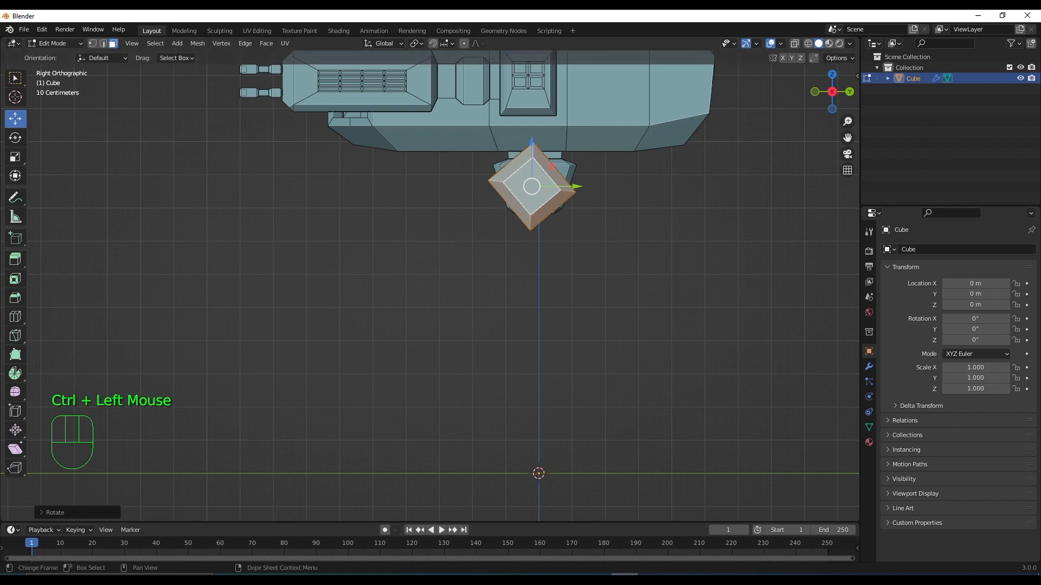
Step: Annotate a bent leg path from the arm's end block down to the ground line and undo the annotation
left_click(16, 198)
left_click(531, 177)
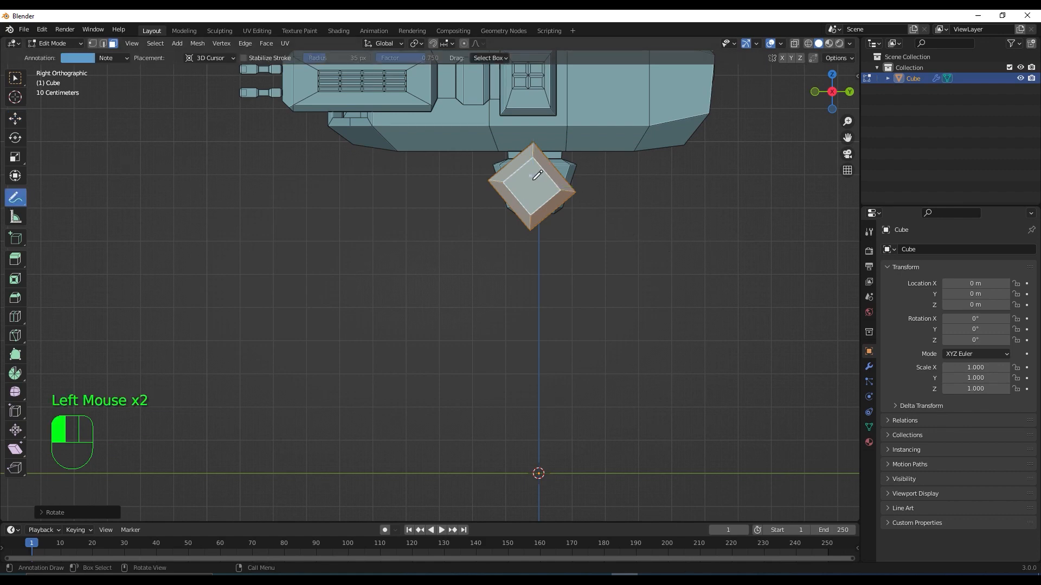
mouse_move(550, 198)
left_mouse_down()
mouse_move(654, 257)
mouse_move(693, 295)
mouse_move(488, 474)
left_mouse_up()
key("ctrl+z")
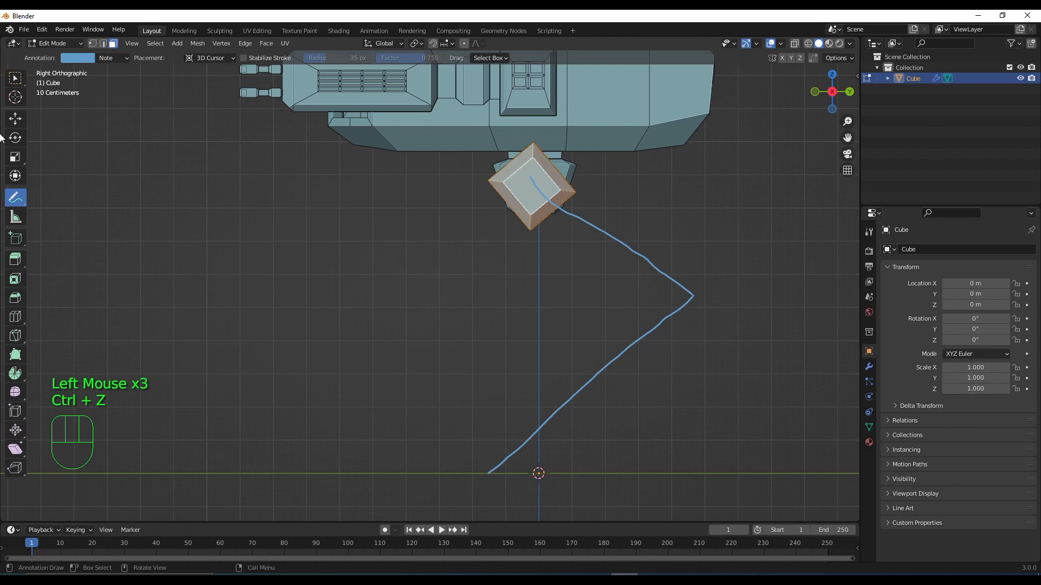
left_click(15, 118)
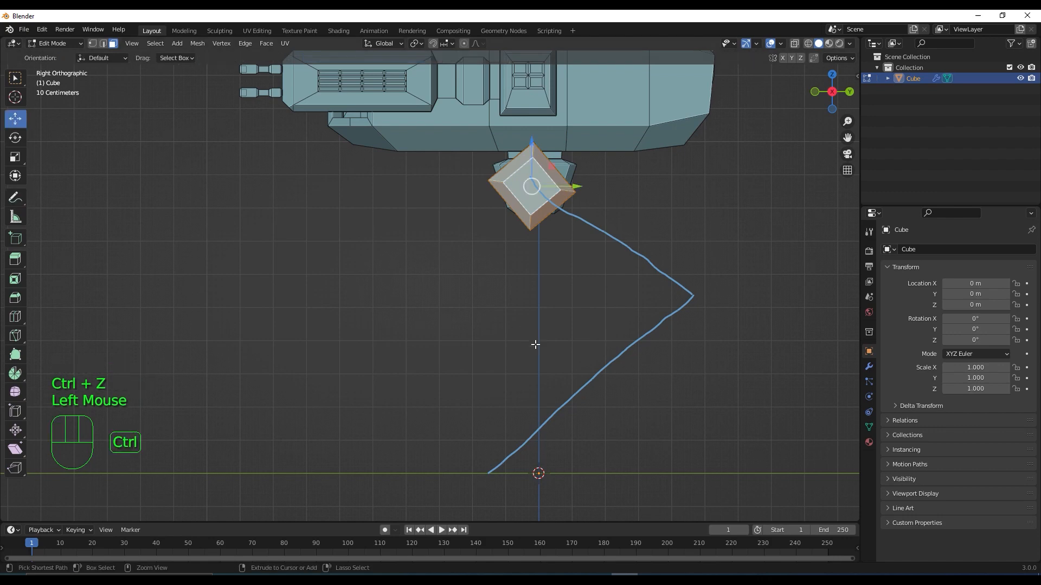
key("ctrl+z")
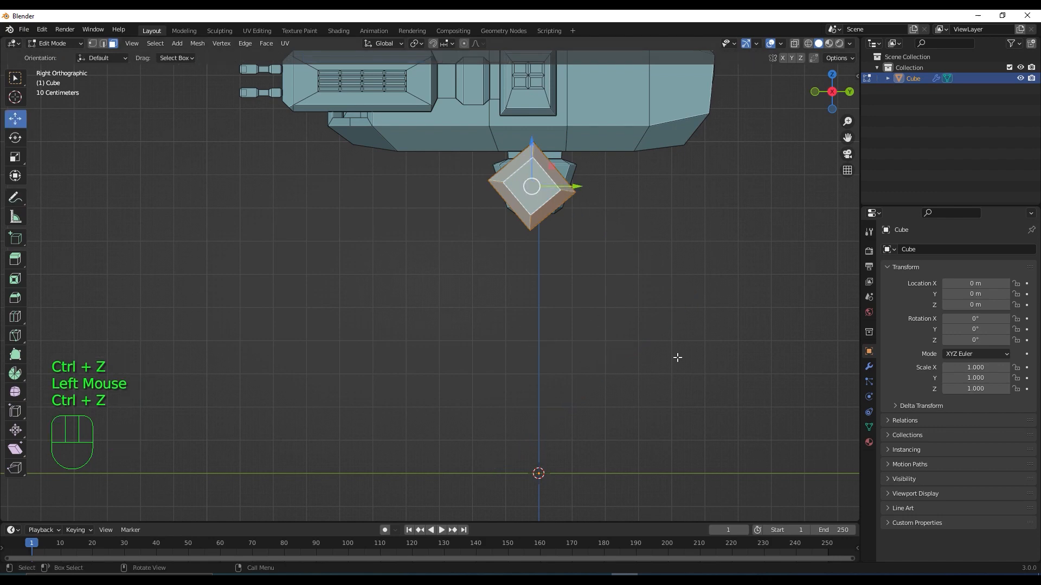
Step: Select the rear-facing underside face of the rotated end block and duplicate it in place
scroll(582, 277, "down", 2)
scroll(543, 254, "up", 1)
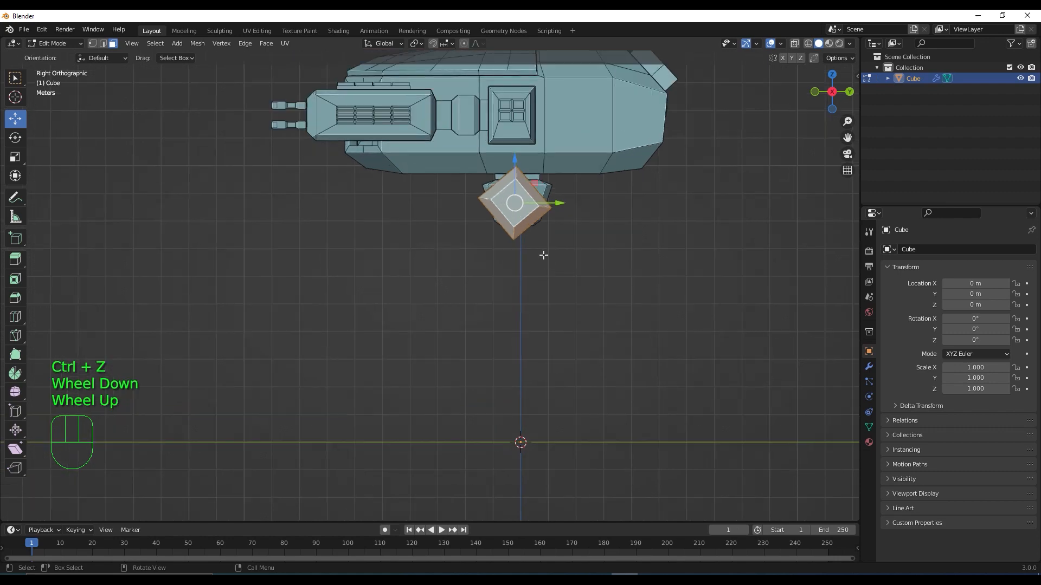
scroll(556, 234, "up", 1)
middle_click_drag(576, 249, 516, 241)
left_click(419, 153)
middle_click_drag(419, 153, 418, 163)
key("shift+d")
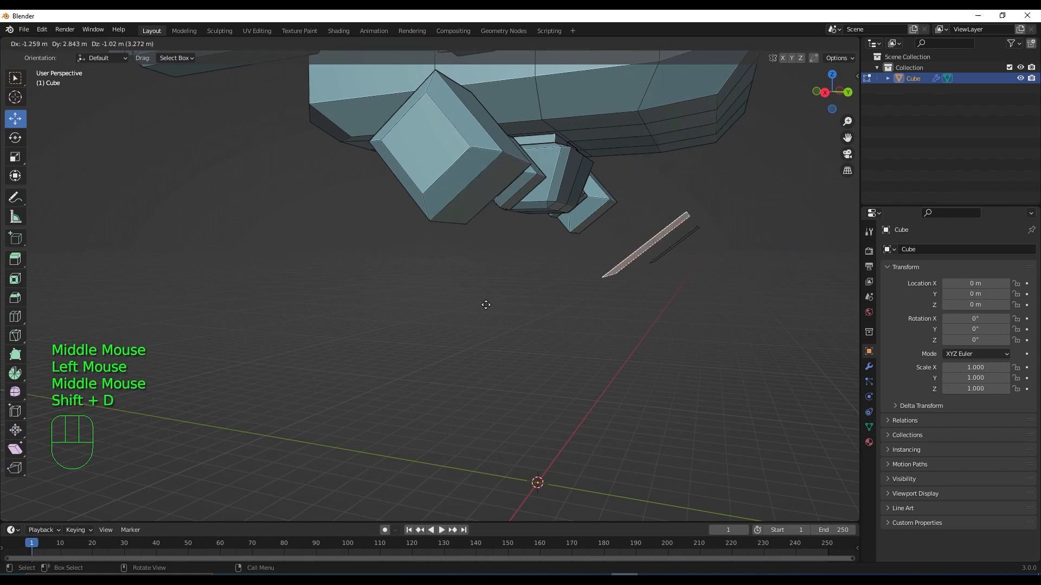
right_click(586, 245)
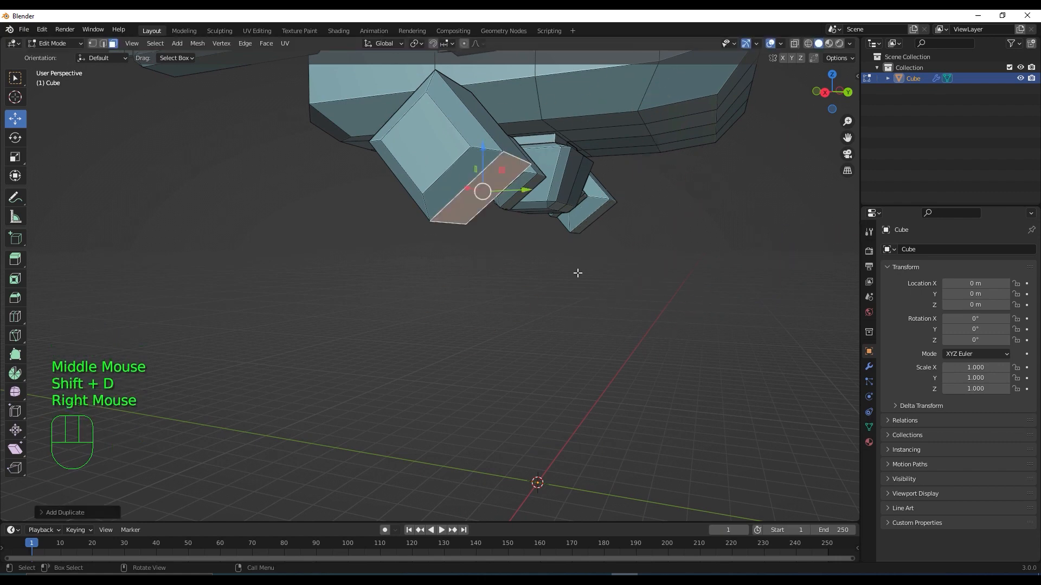
Step: Switch to the right view and set the transform orientation to Normal for the duplicated face
key("KP_3")
scroll(613, 259, "up", 2)
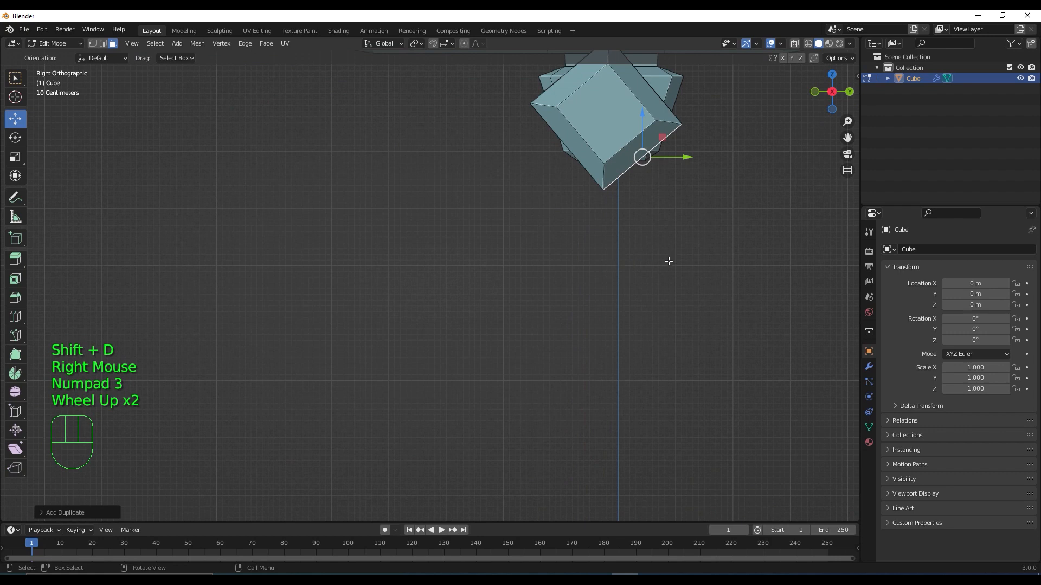
middle_click_drag(669, 261, 603, 357, "shift")
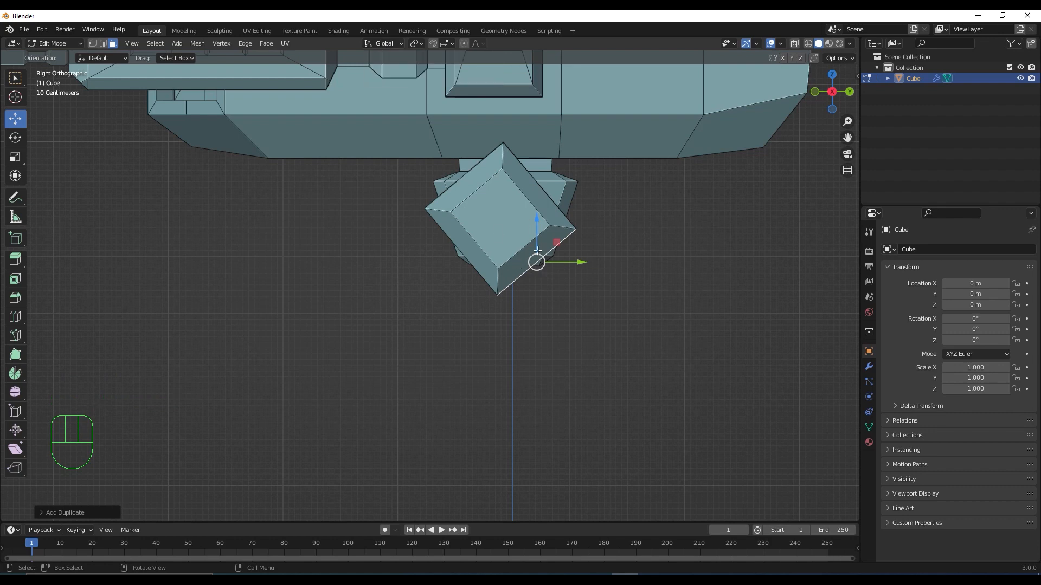
left_click(382, 43)
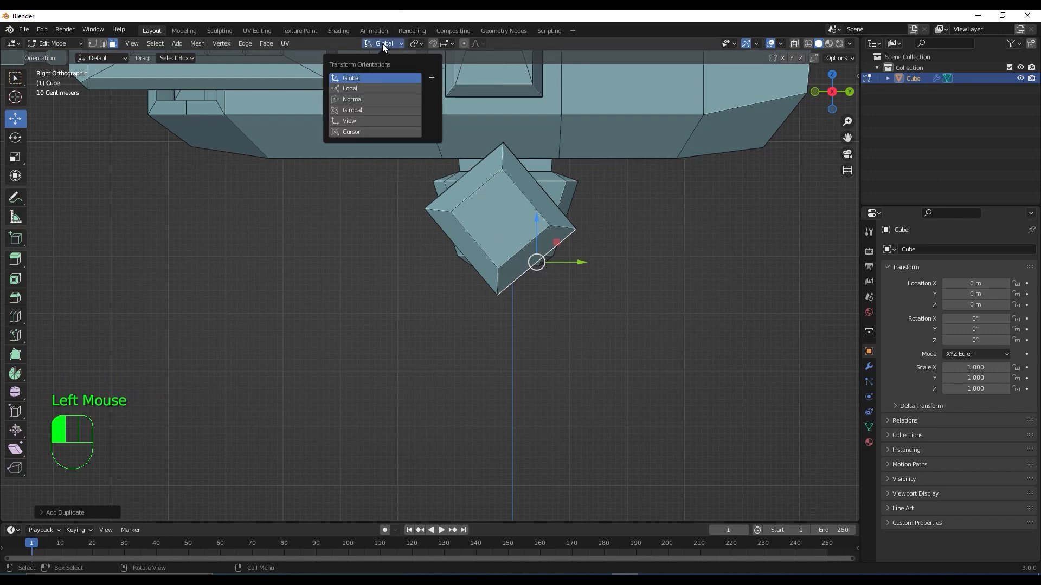
left_click(381, 101)
left_click(519, 227)
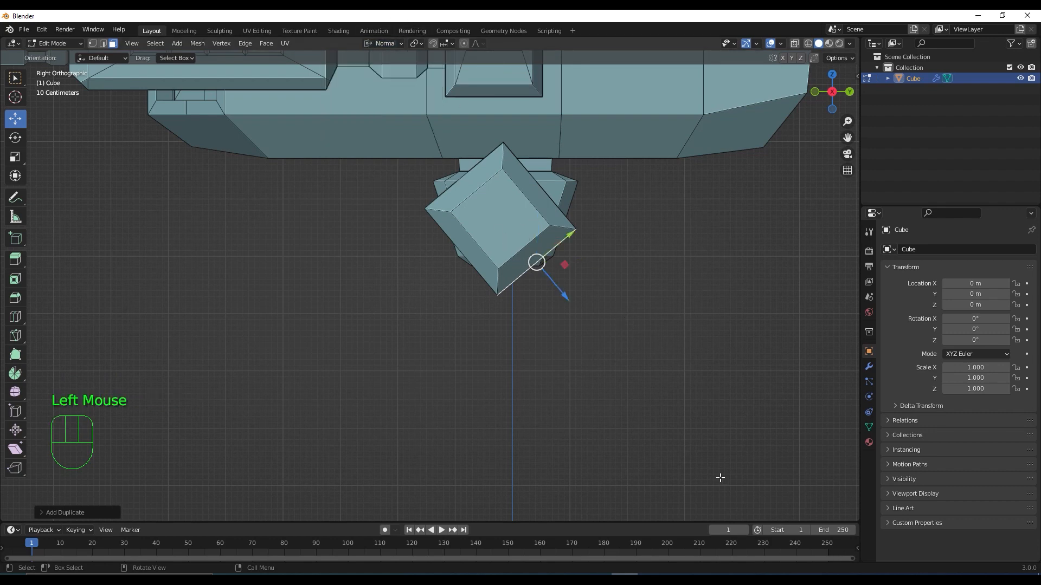
Step: Turn on X-ray, shrink the duplicated face, move it along its normal into the block, and scale it again to about 0.81
middle_click_drag(639, 353, 618, 275, "shift")
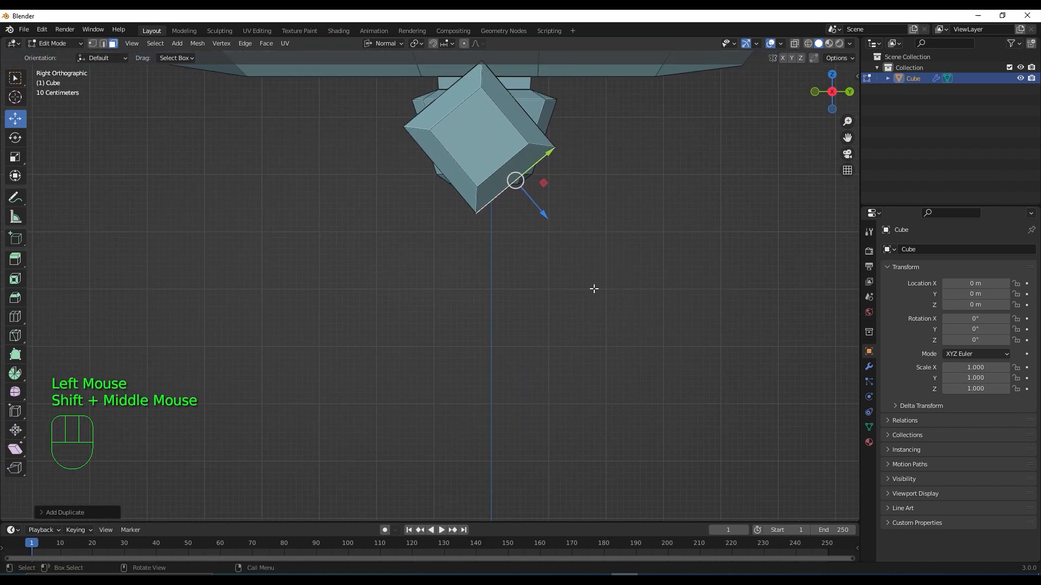
scroll(593, 289, "down", 3)
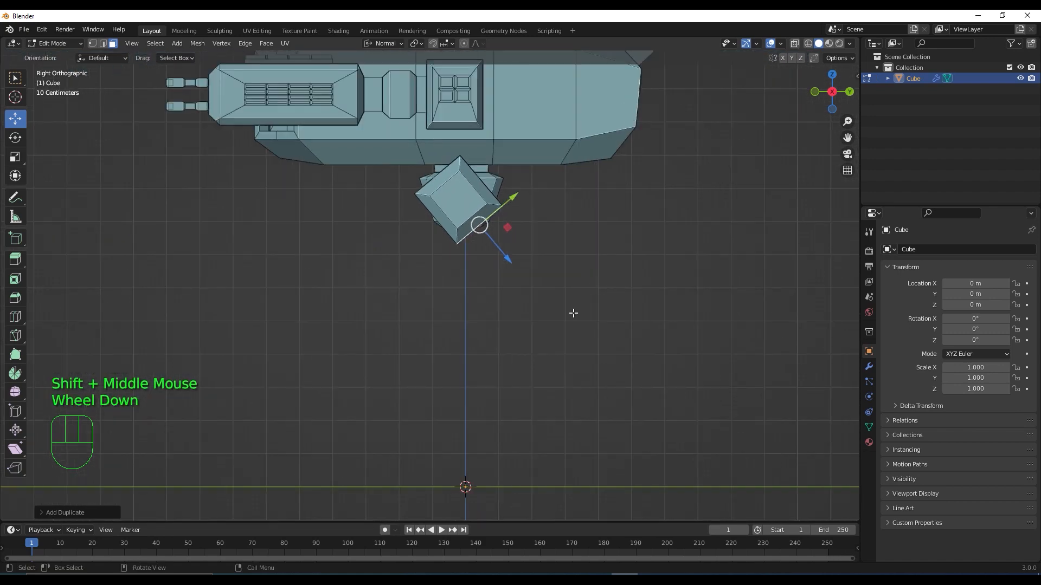
left_click(795, 43)
scroll(500, 268, "up", 2)
middle_click_drag(561, 259, 564, 339, "shift")
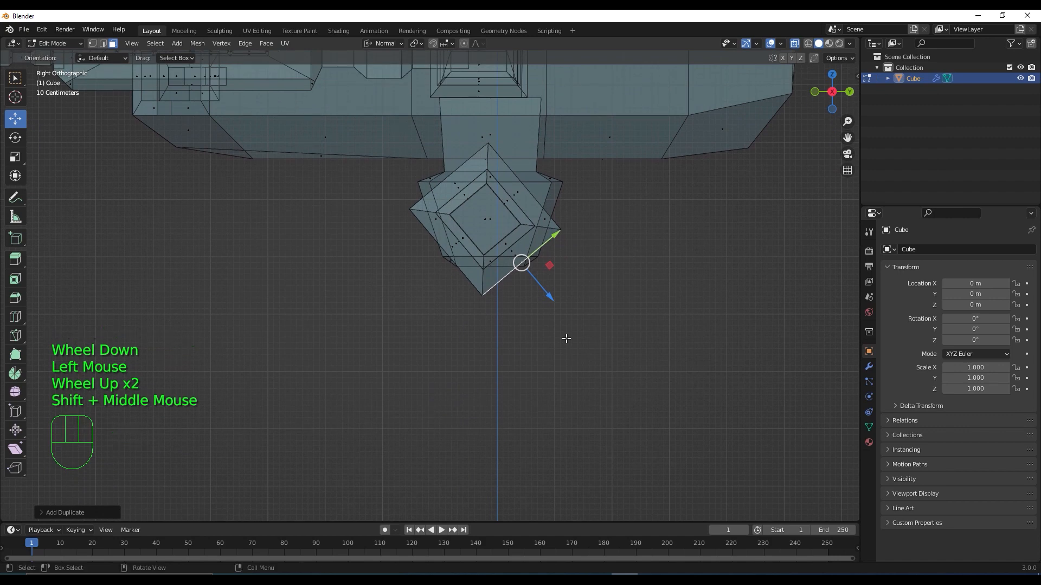
key("s")
left_click(556, 323)
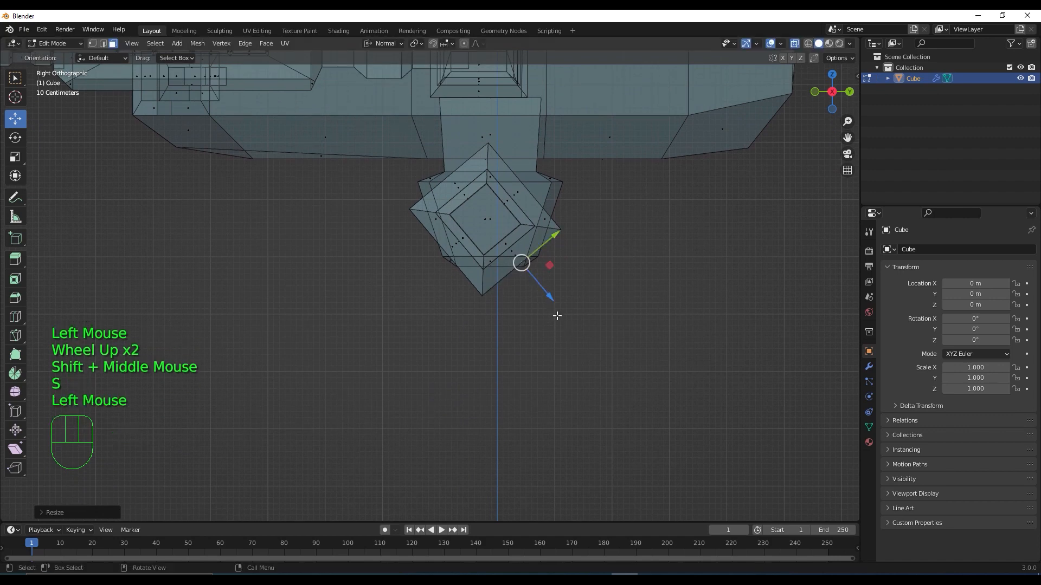
left_click_drag(551, 302, 529, 278)
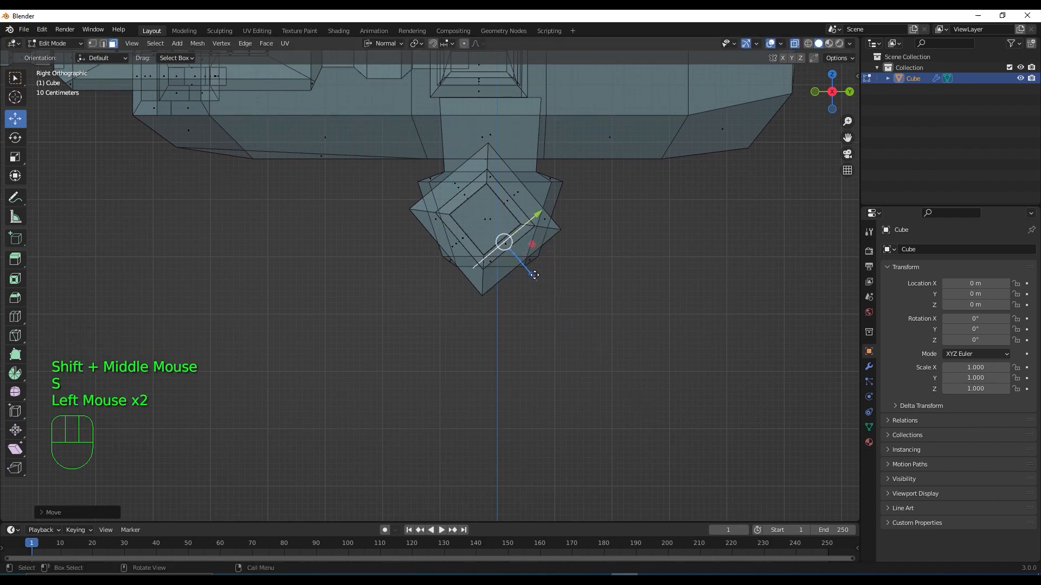
key("s")
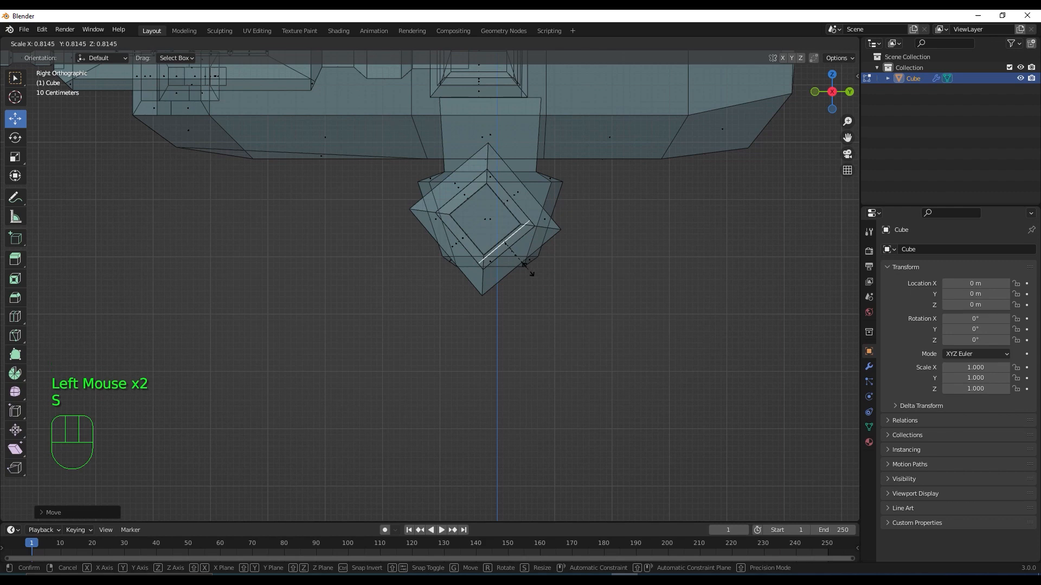
left_click(528, 268)
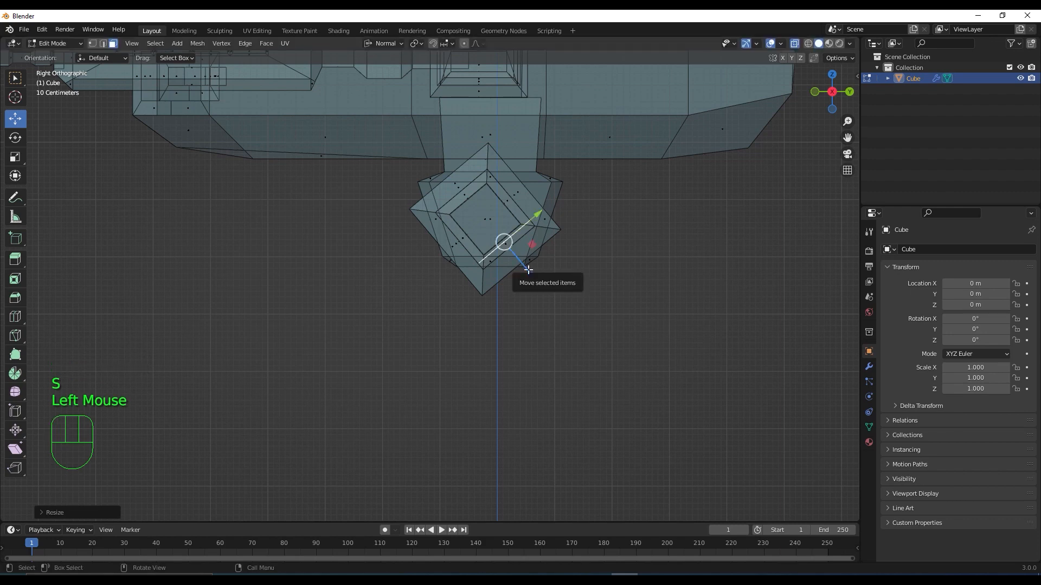
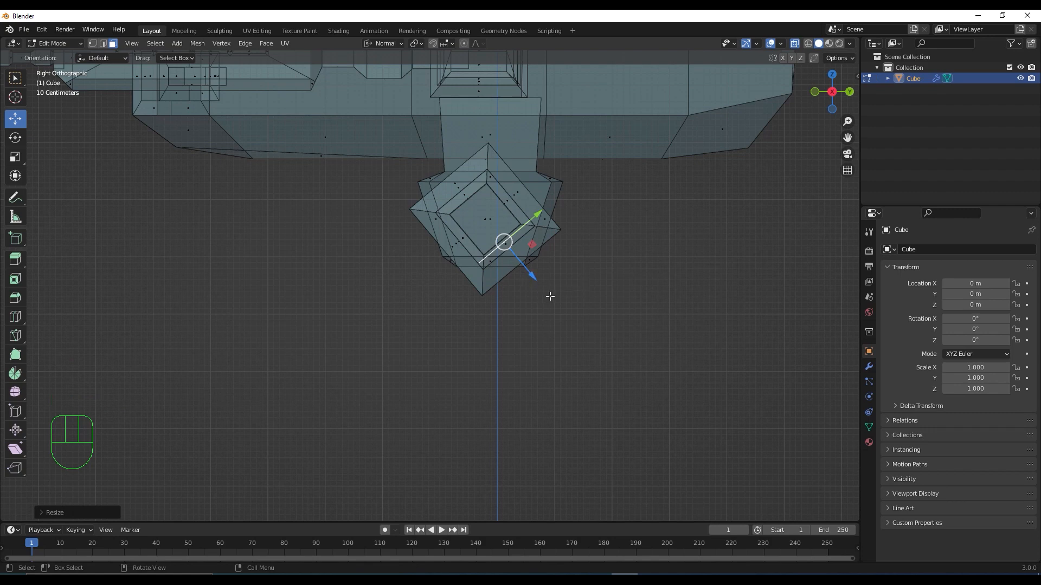
Step: Turn off X-ray and extrude the duplicated face along its normal out of the end block as a short leg stub
left_click(793, 44)
key("e")
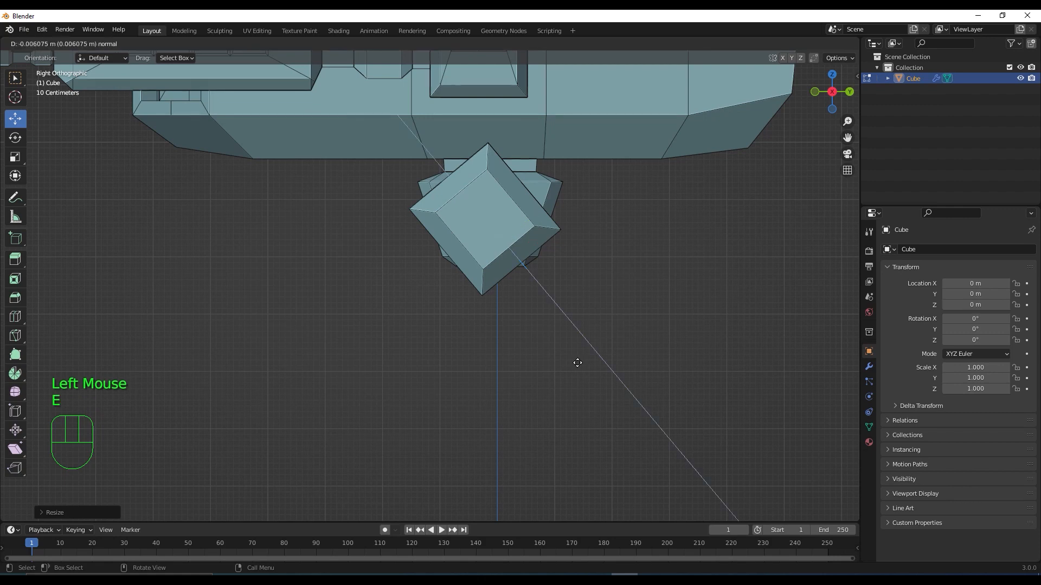
left_click(615, 393)
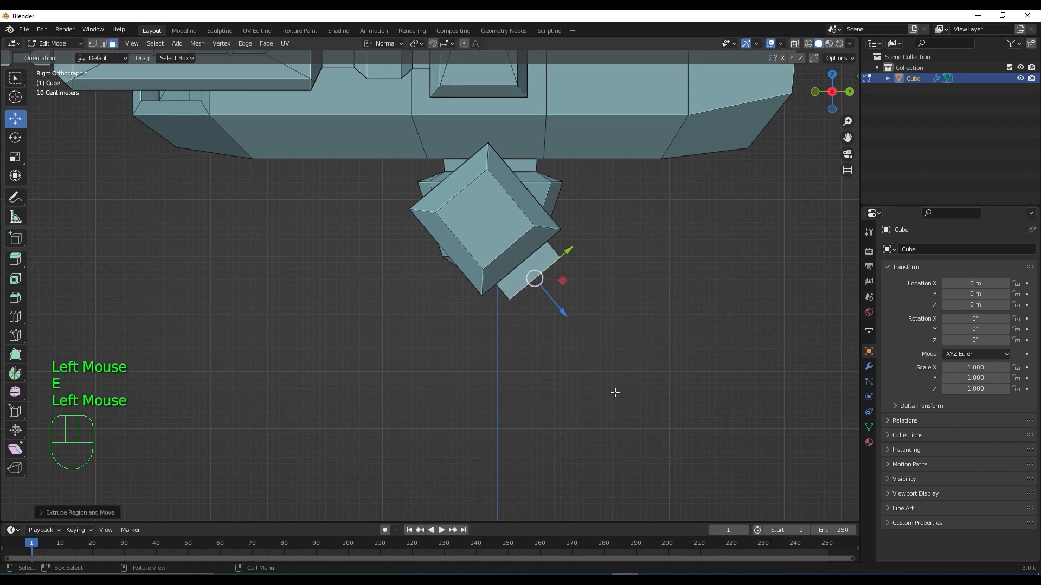
Step: Extrude the leg stub's end about 0.26 m, flare the new face outward, and extrude it about 0.63 m as the first leg segment
key("e")
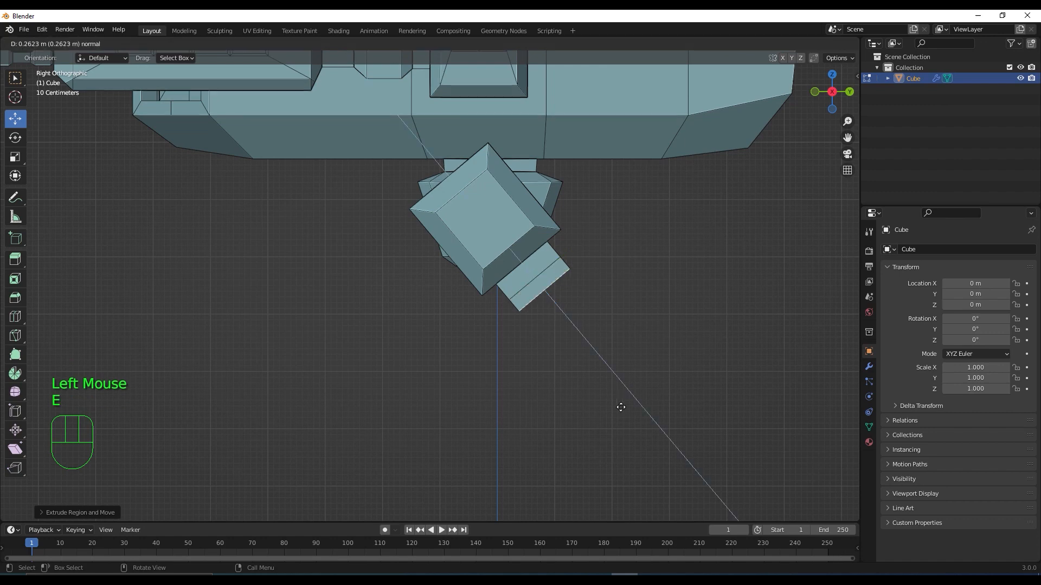
left_click(618, 407)
key("s")
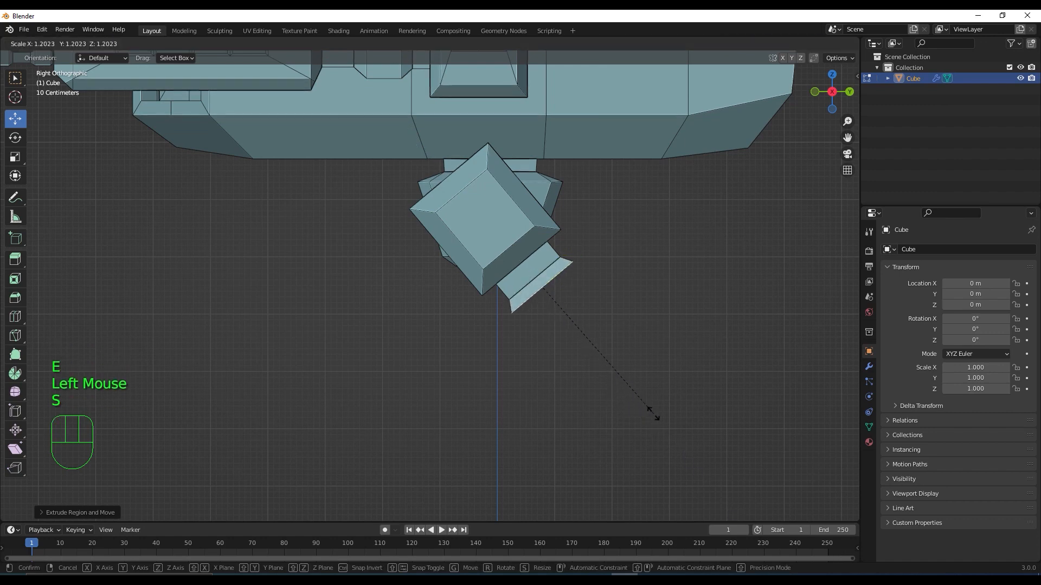
left_click(668, 419)
key("e")
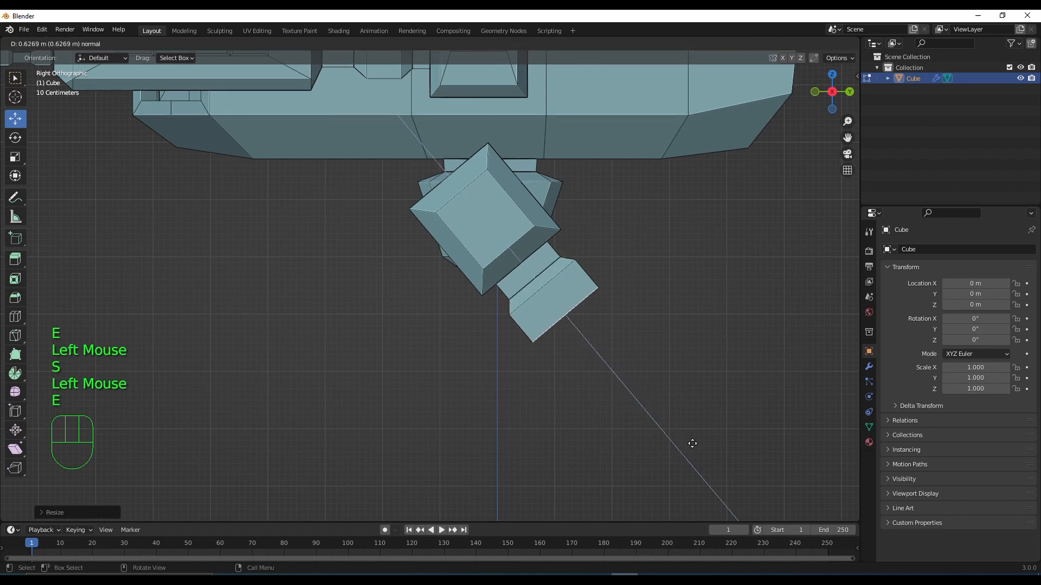
left_click(692, 444)
Step: Taper the first leg segment by extruding its end face about 0.17 m and scaling it to about 0.7
key("e")
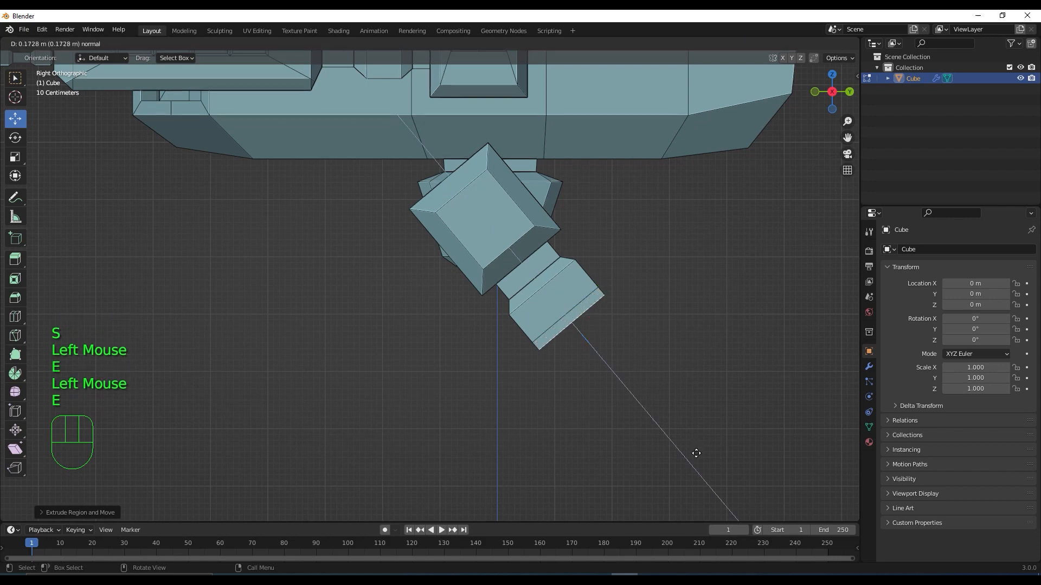
left_click(694, 453)
key("s")
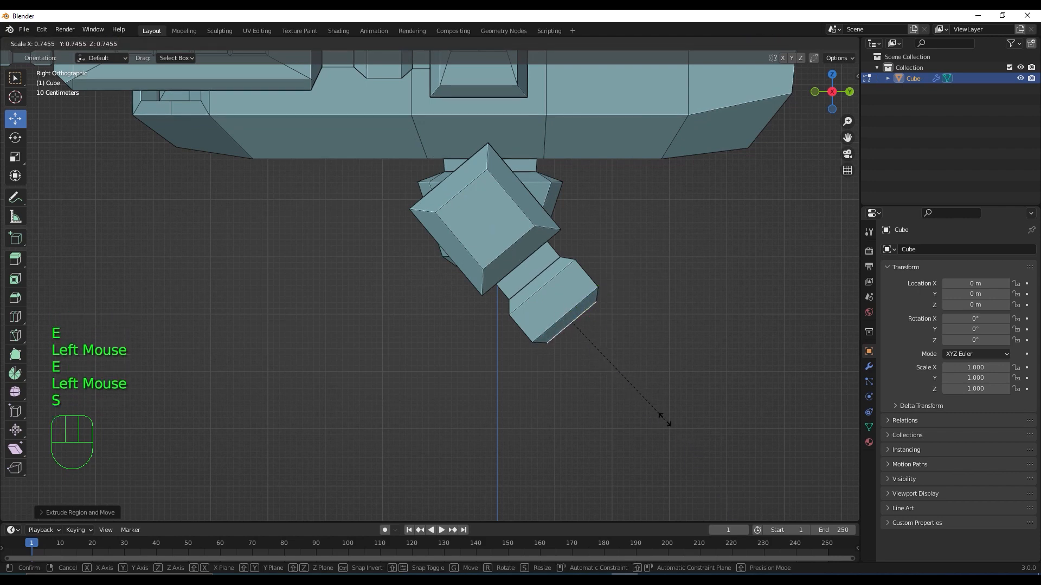
left_click(659, 416)
Step: Extrude a thin neck below the first segment in two short sections, about 0.11 m and 0.07 m, and flare its end face to about 1.13
key("e")
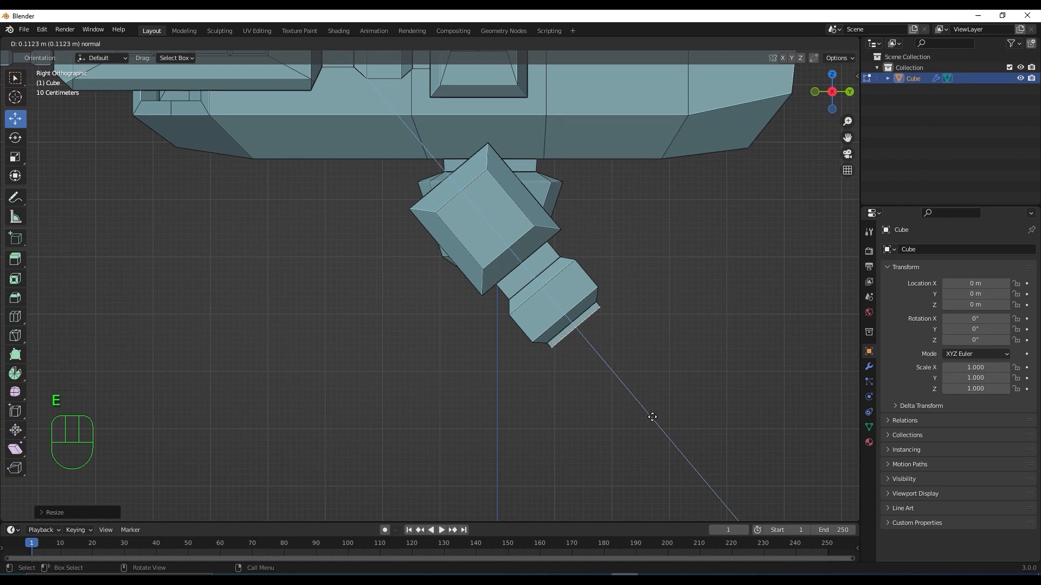
left_click(652, 417)
key("e")
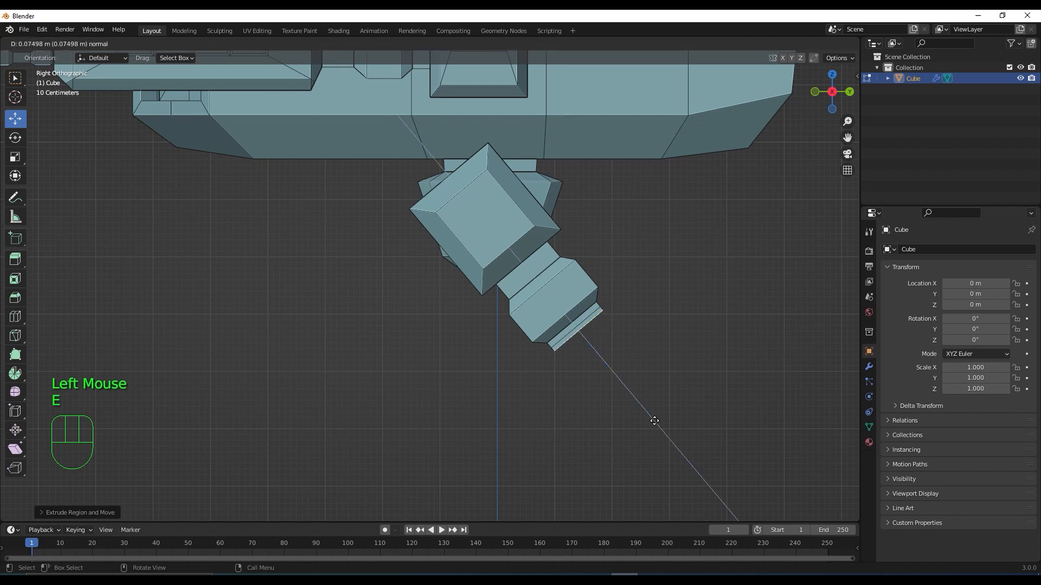
left_click(655, 422)
key("s")
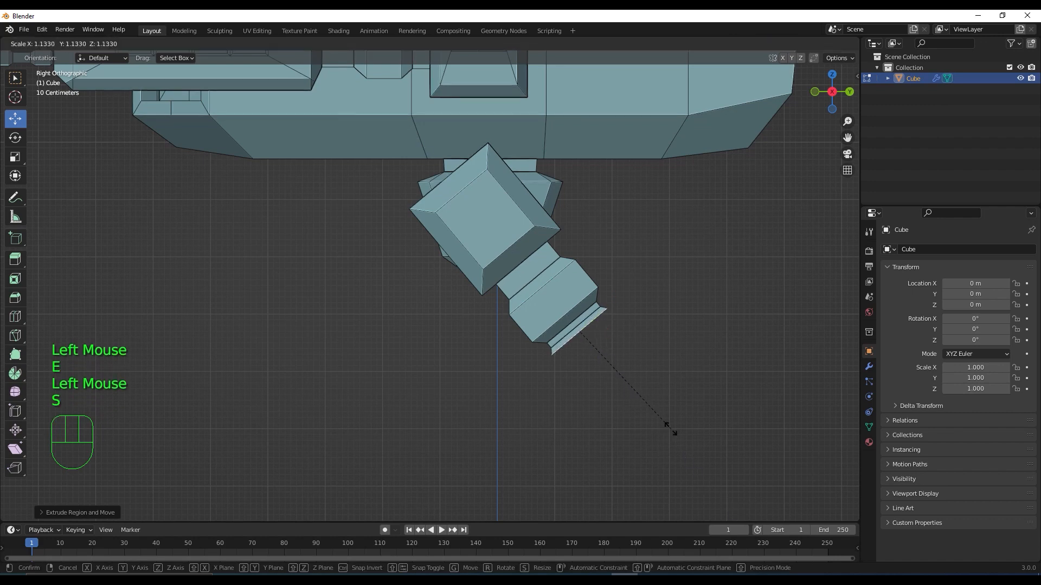
left_click(672, 428)
Step: Extrude the flared face about 0.66 m as the second leg segment, and taper its extruded end to about 0.77
scroll(662, 416, "down", 2)
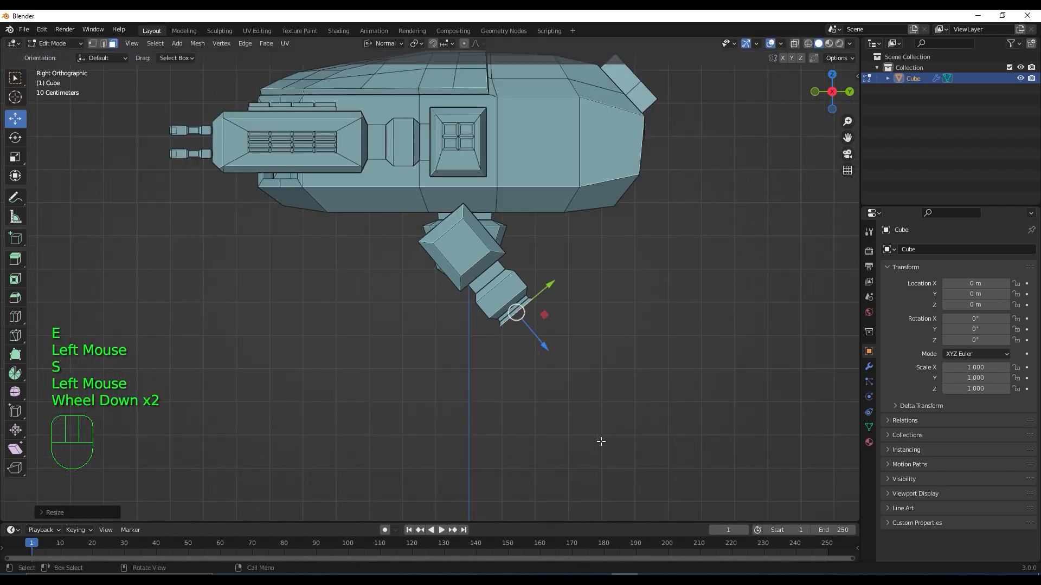
middle_click_drag(600, 441, 639, 396, "shift")
scroll(636, 348, "up", 2)
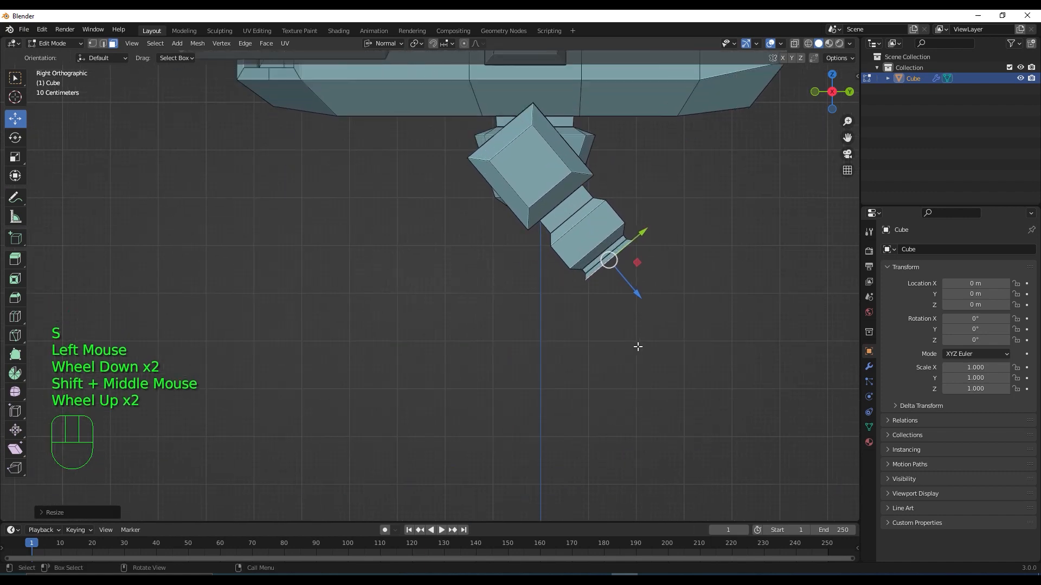
key("e")
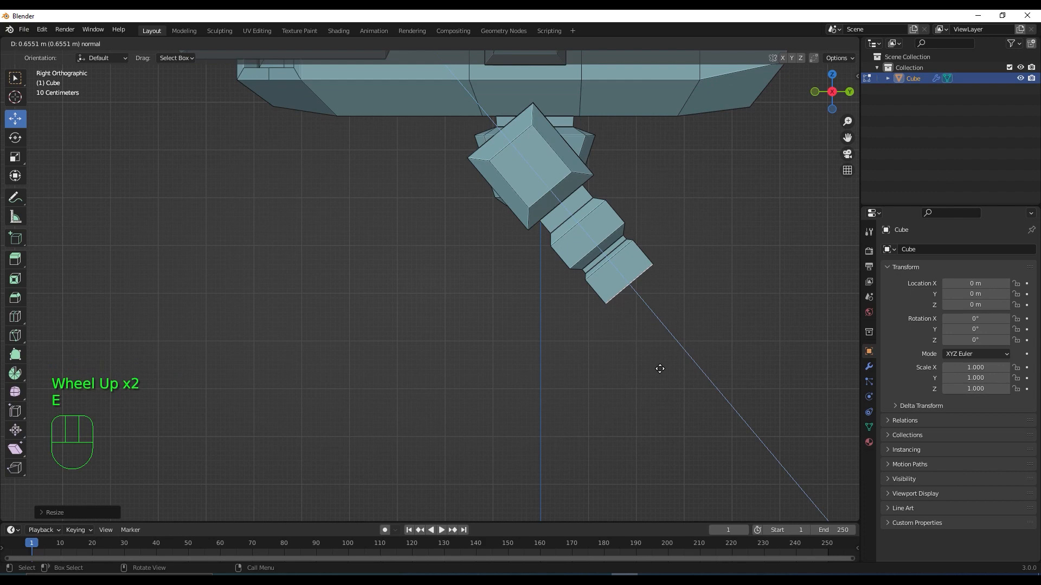
left_click(660, 369)
key("s")
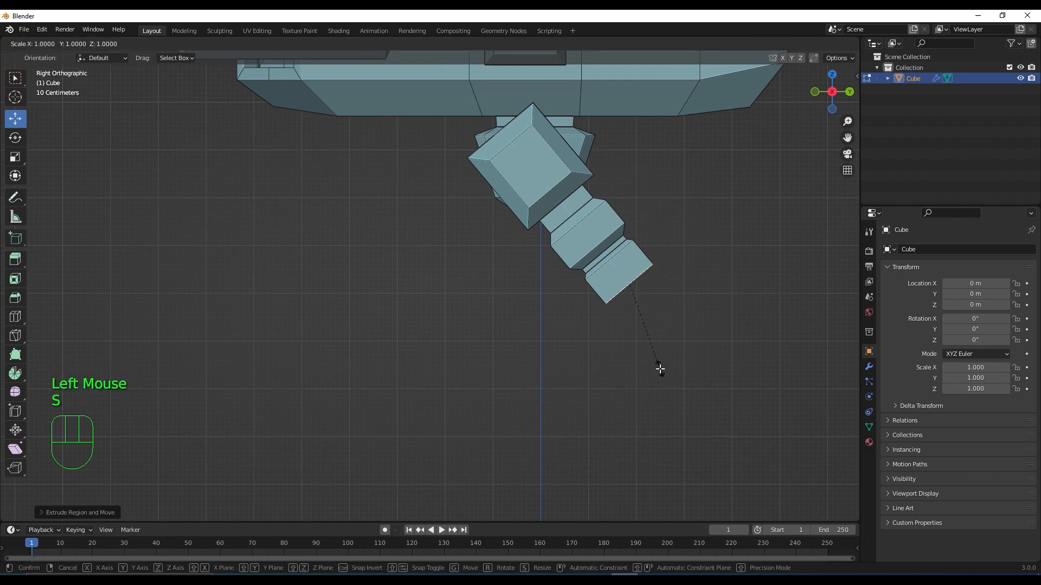
left_click(660, 368)
key("e")
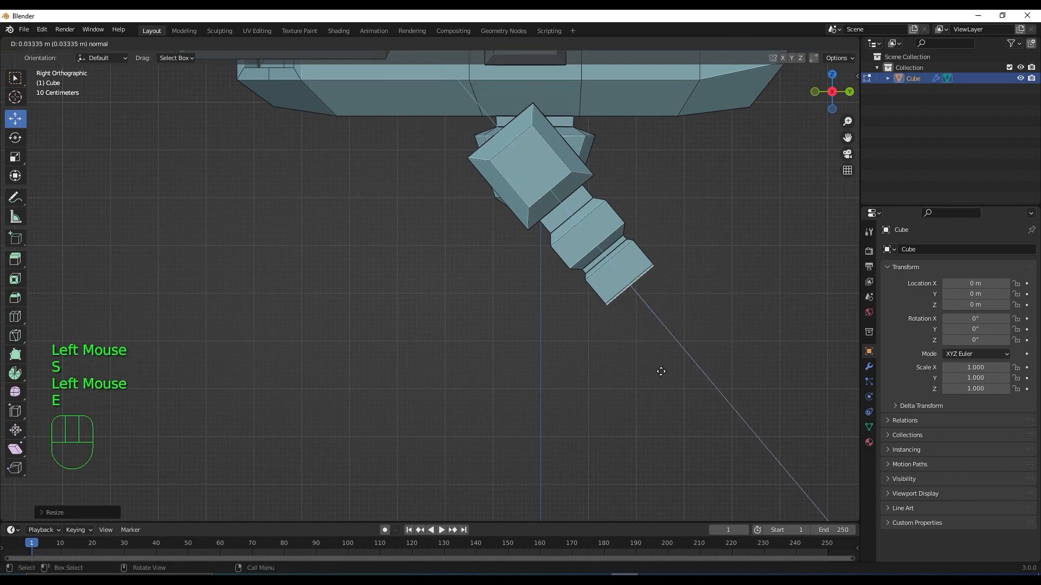
left_click(664, 378)
key("s")
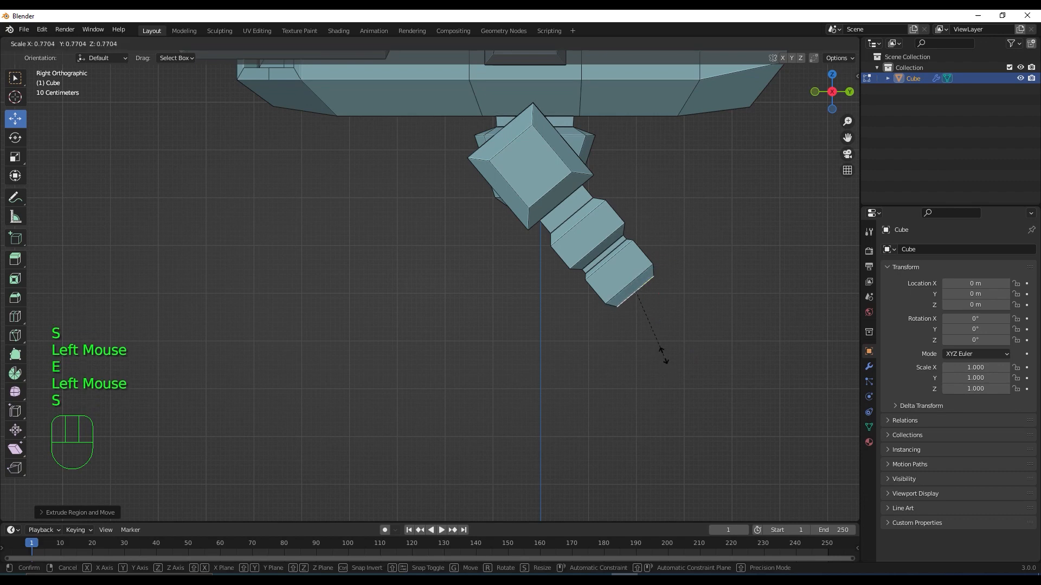
left_click(662, 353)
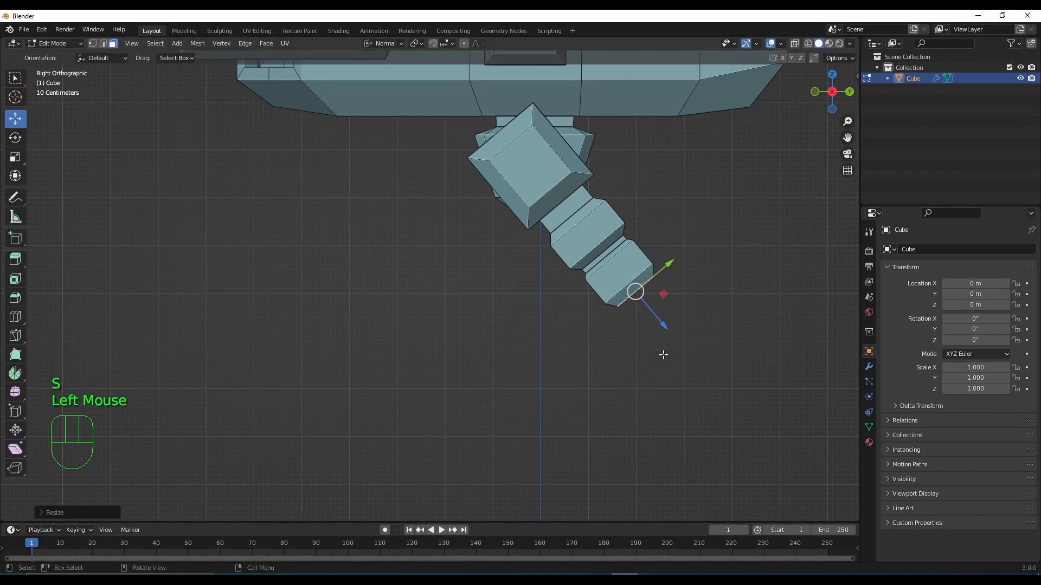
Step: Extrude two short neck sections from the second segment's end and flare the last face outward
key("e")
left_click(669, 366)
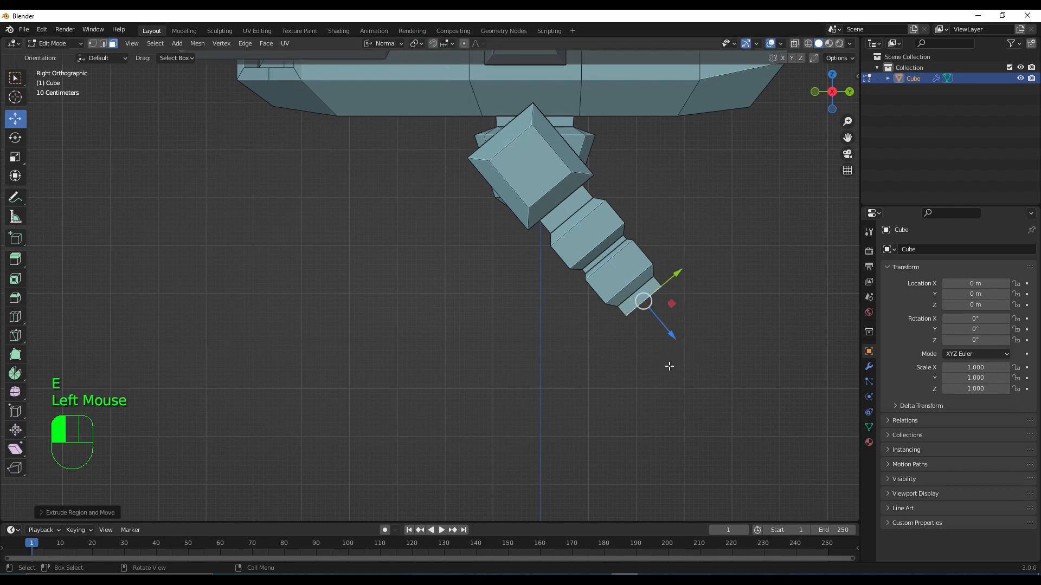
scroll(669, 367, "down", 1)
key("e")
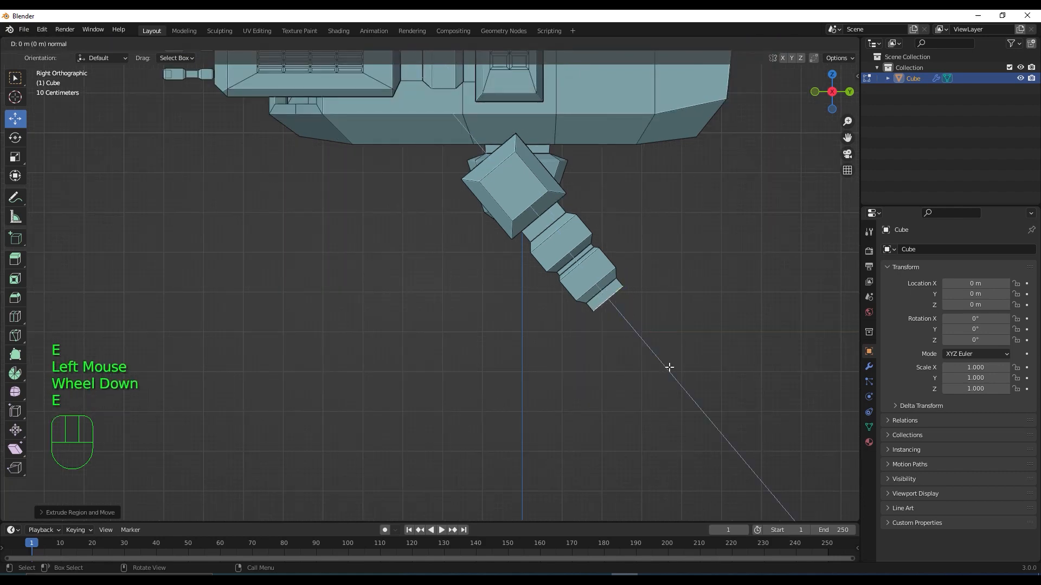
left_click(673, 372)
key("s")
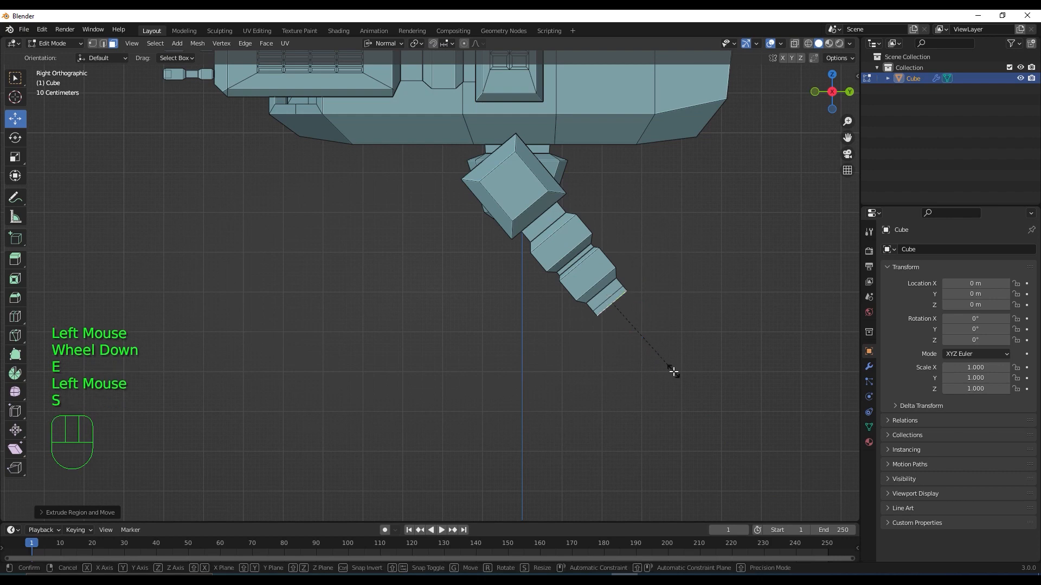
left_click(705, 372)
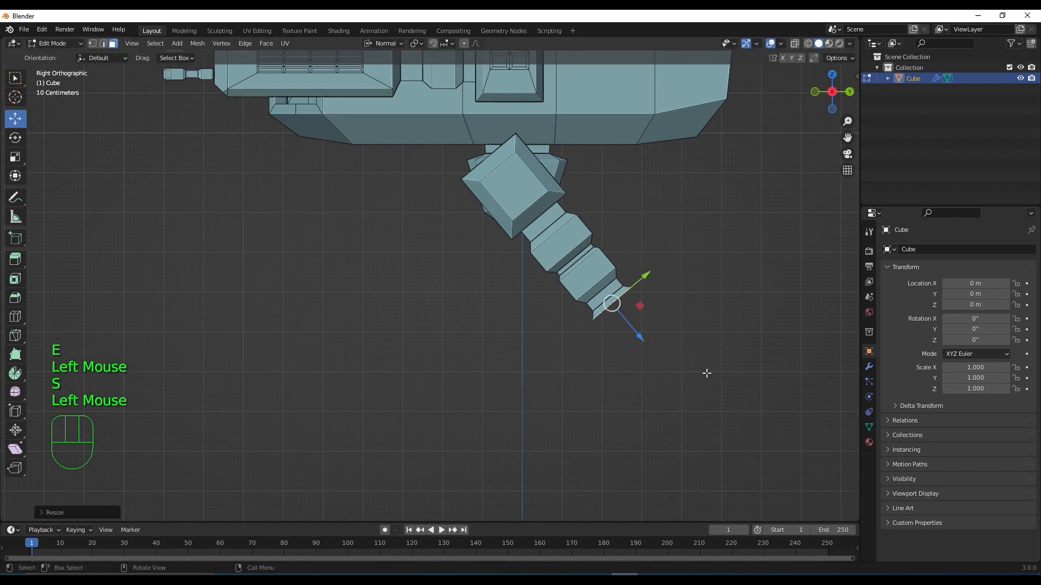
Step: Extrude the flared face about 0.97 m as the third leg segment, add a tapered end, and shift the end face slightly back along its normal
key("e")
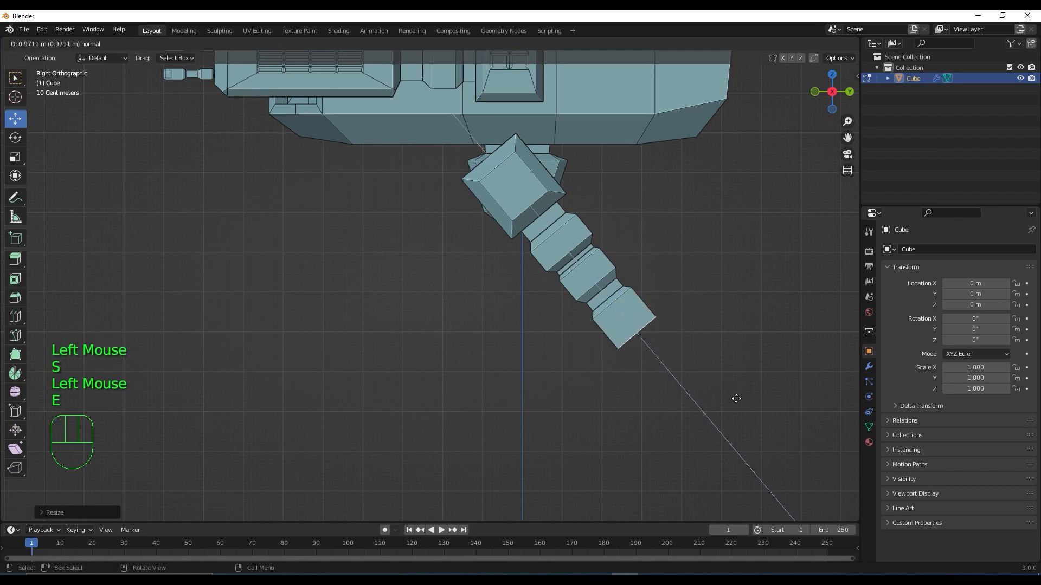
left_click(736, 398)
key("e")
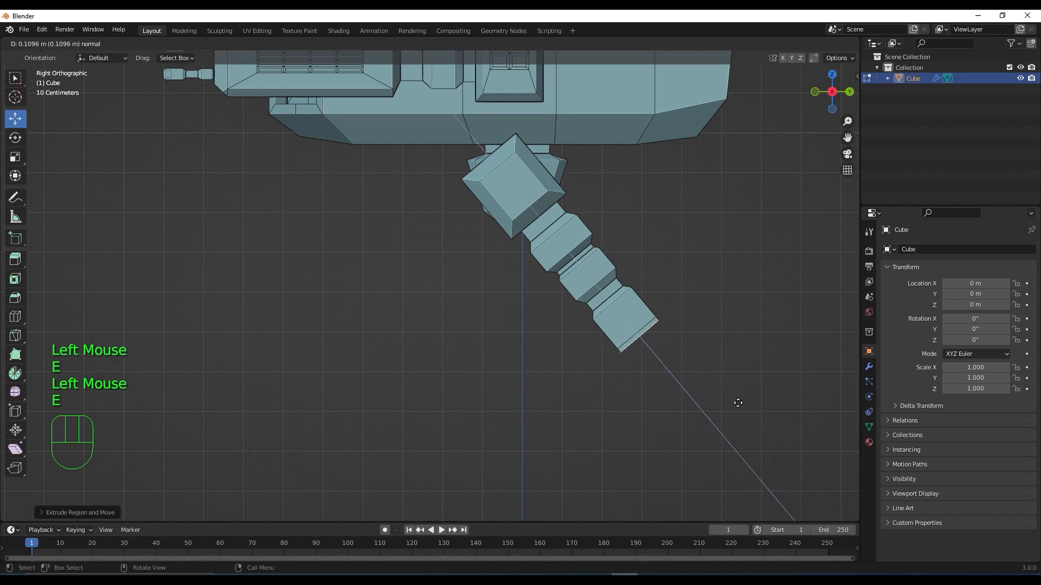
key("s")
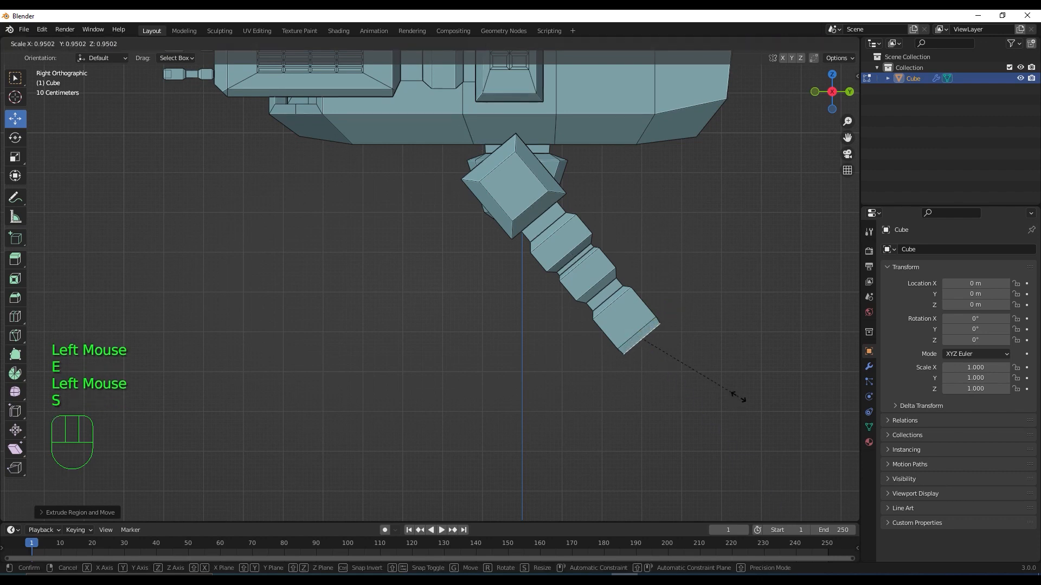
left_click(718, 366)
scroll(684, 366, "down", 2)
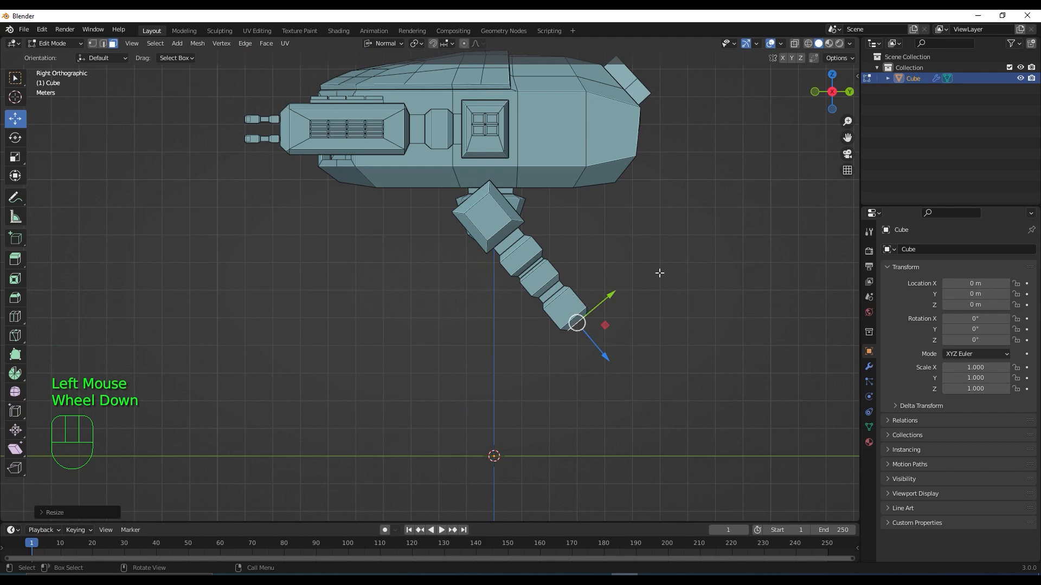
scroll(592, 330, "up", 2)
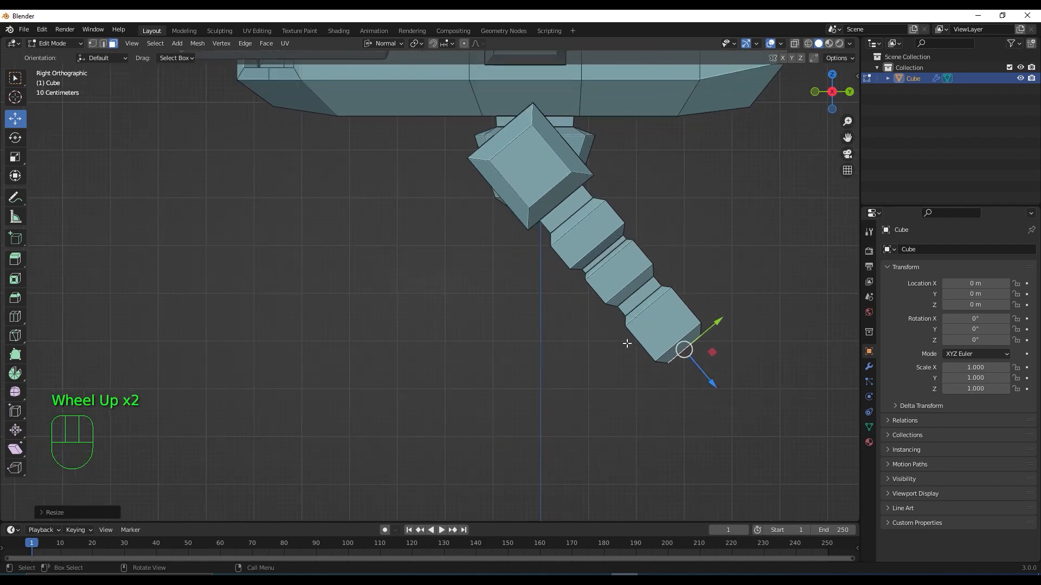
left_click_drag(711, 390, 714, 382)
scroll(686, 287, "up", 2)
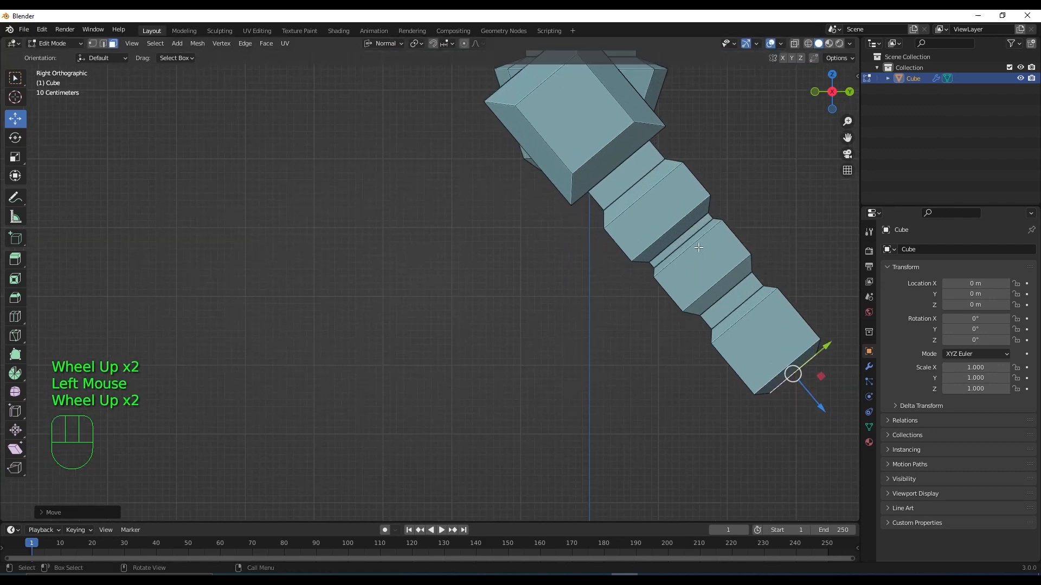
Step: Add two evenly spaced loop cuts across the middle leg segment without sliding them
left_click(733, 239)
middle_click_drag(725, 258, 577, 298)
scroll(694, 295, "down", 3)
scroll(675, 313, "up", 2)
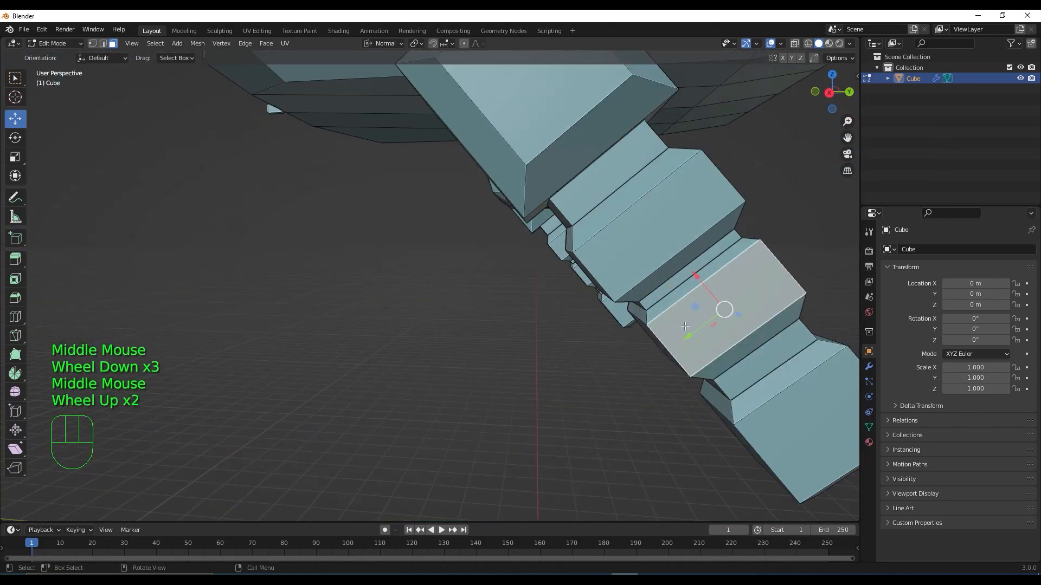
middle_click_drag(675, 312, 580, 320, "shift")
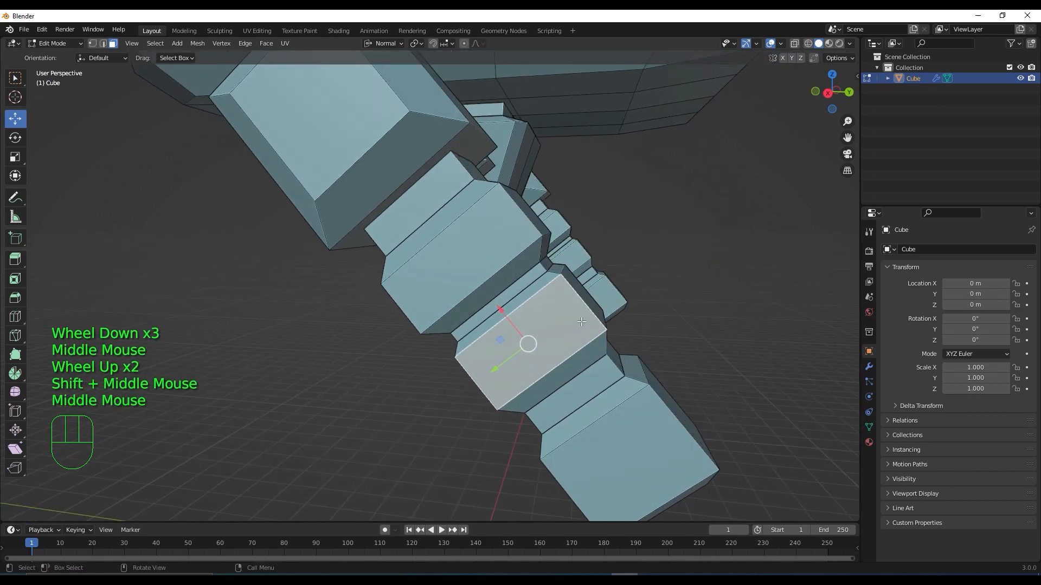
key("ctrl+r")
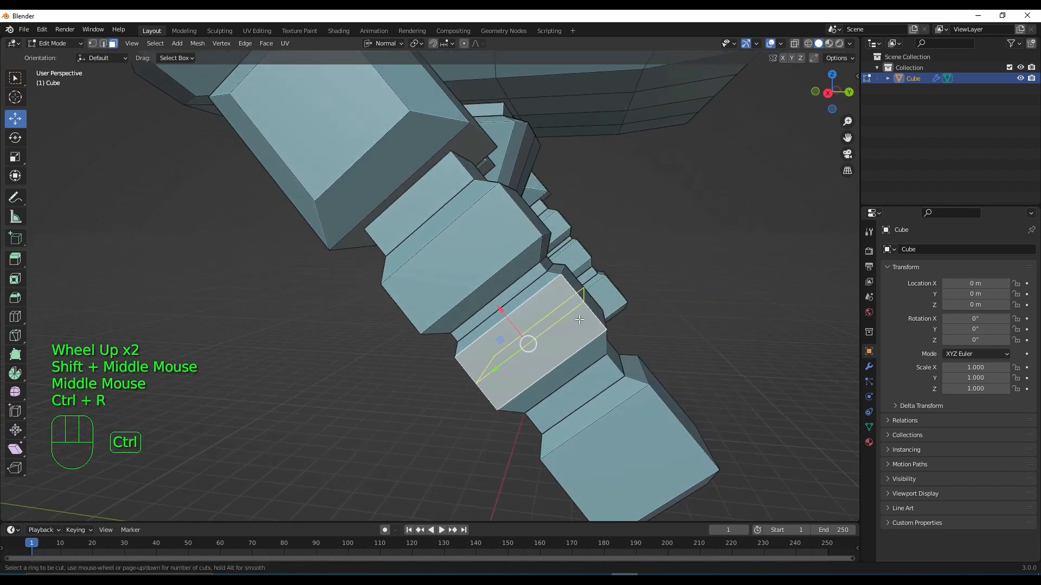
scroll(579, 320, "up", 1)
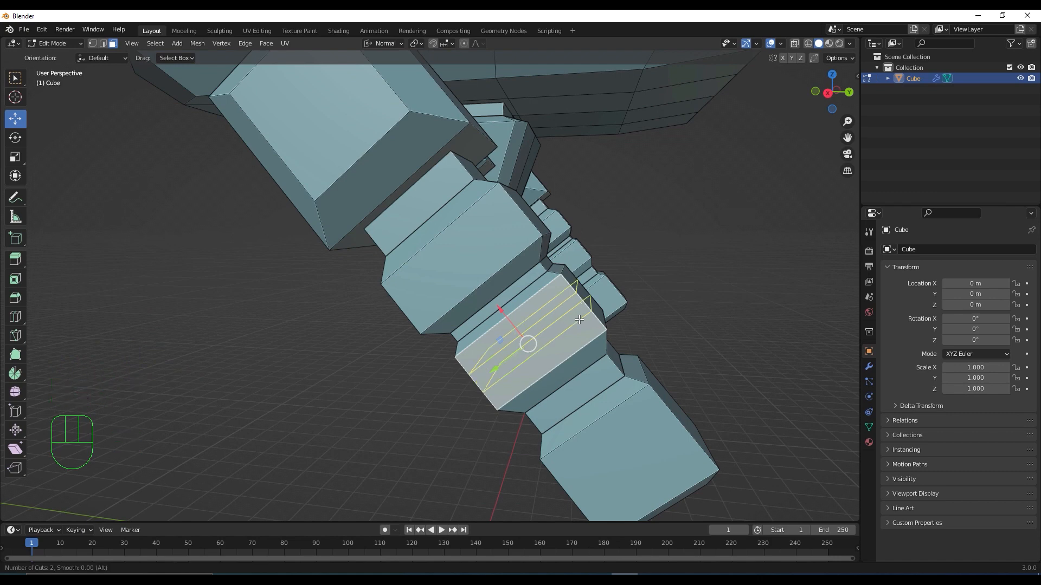
left_click(579, 320)
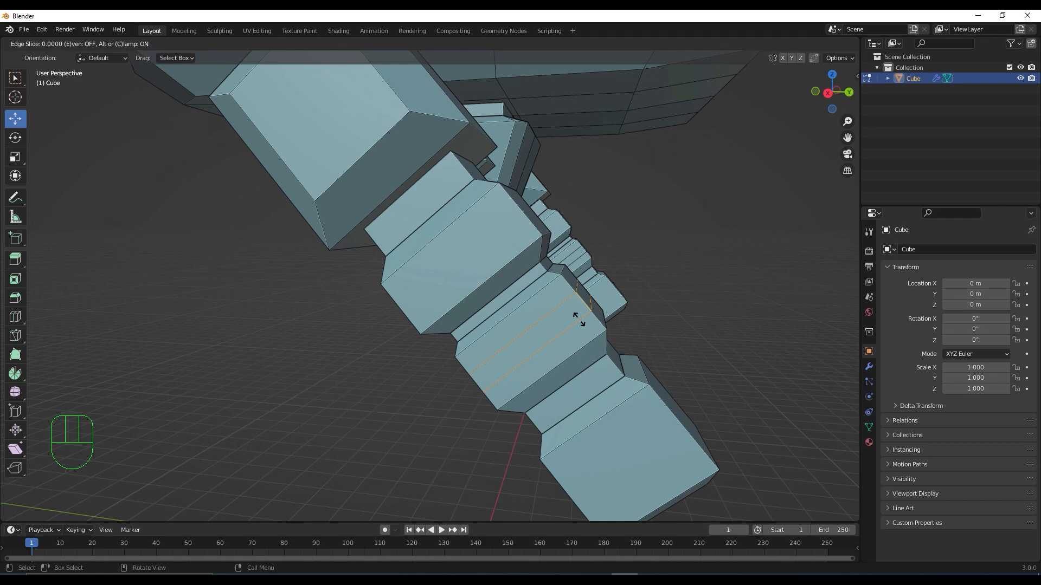
left_click(579, 320)
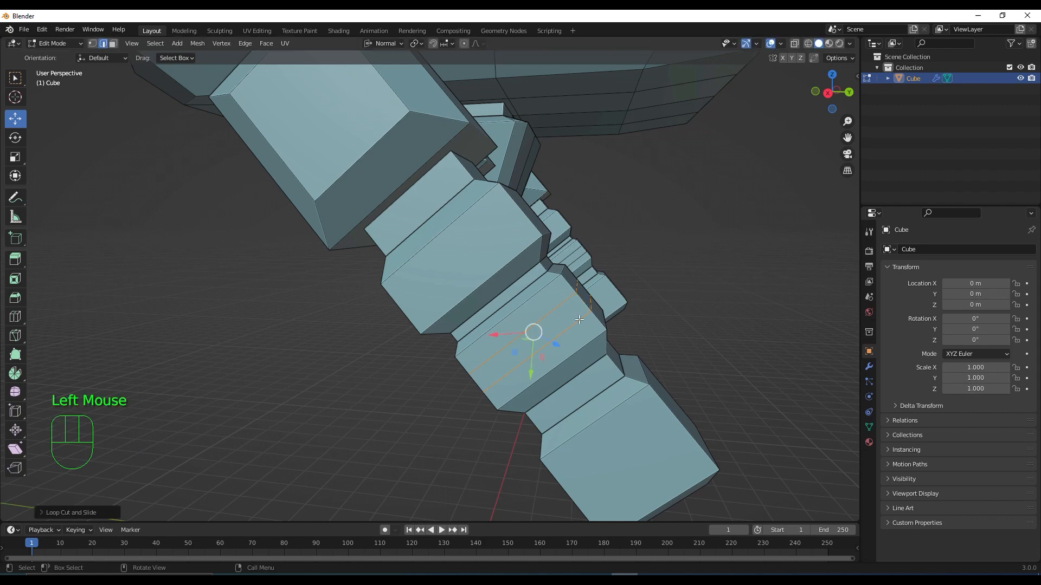
Step: Select the band of faces between the two loop cuts all around the middle leg segment
key("3")
left_click(579, 320)
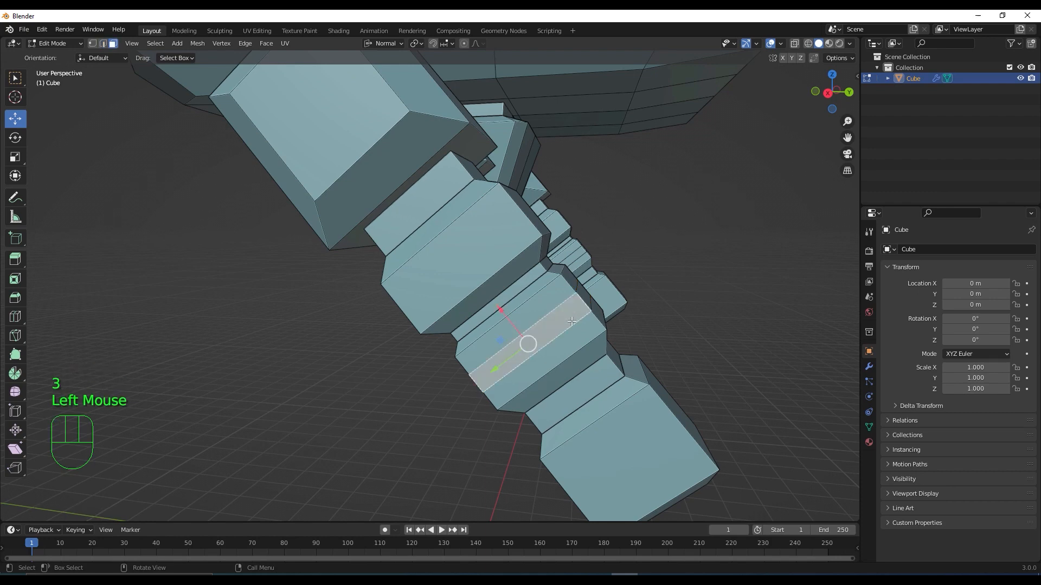
middle_click_drag(575, 318, 566, 324)
left_click(543, 325, "alt")
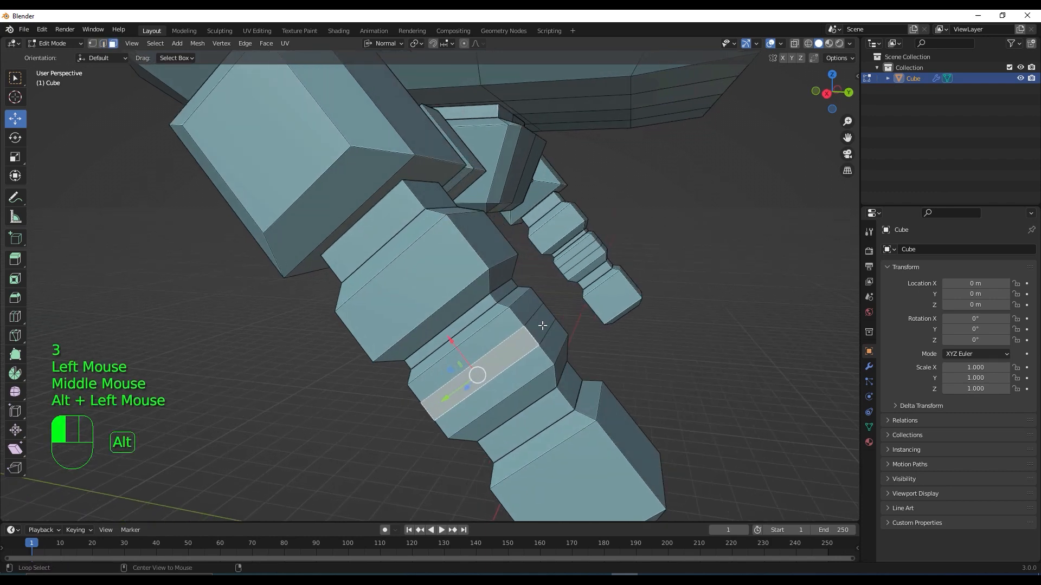
left_click(525, 352)
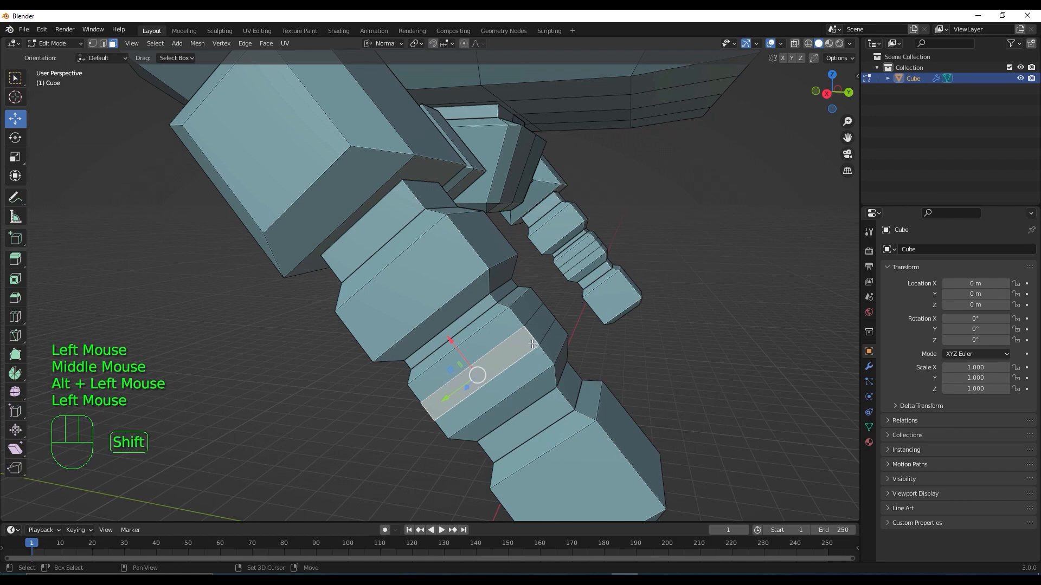
left_click(542, 332, "shift")
middle_click_drag(515, 396, 782, 291)
left_click(731, 303, "shift")
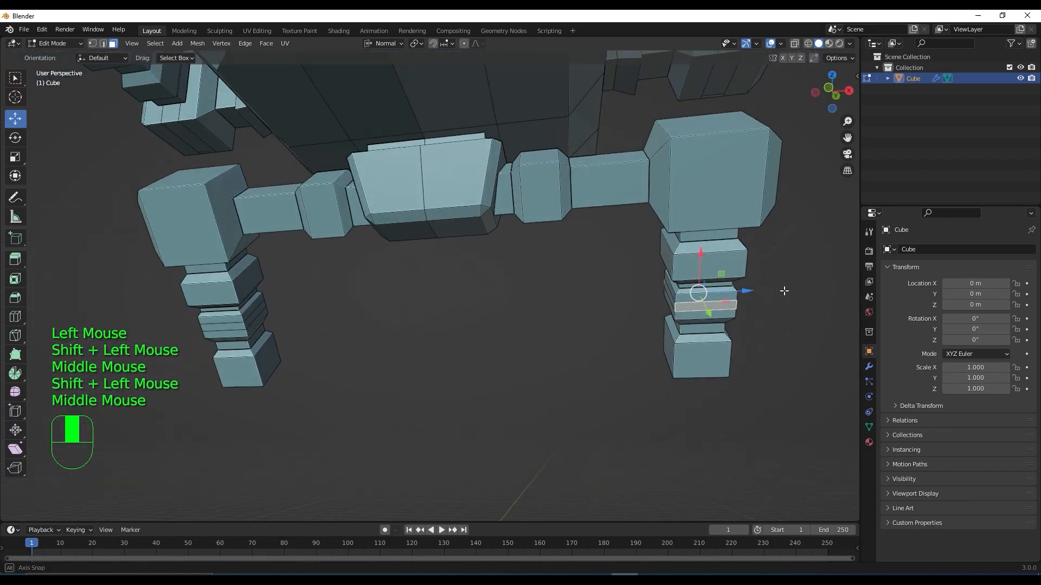
scroll(685, 313, "up", 2)
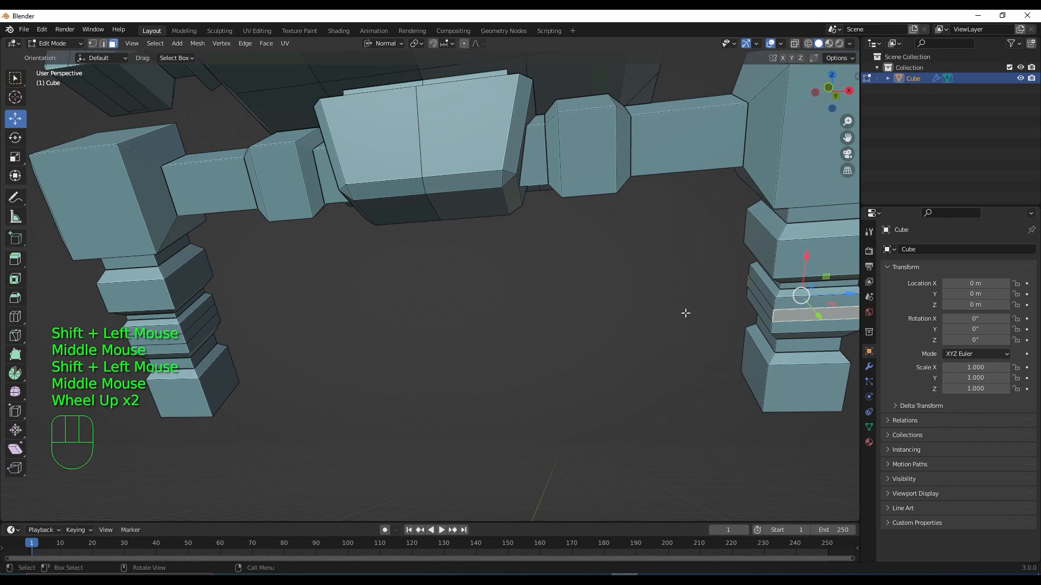
left_click(761, 302, "shift")
middle_click_drag(762, 302, 641, 298)
scroll(650, 374, "down", 1)
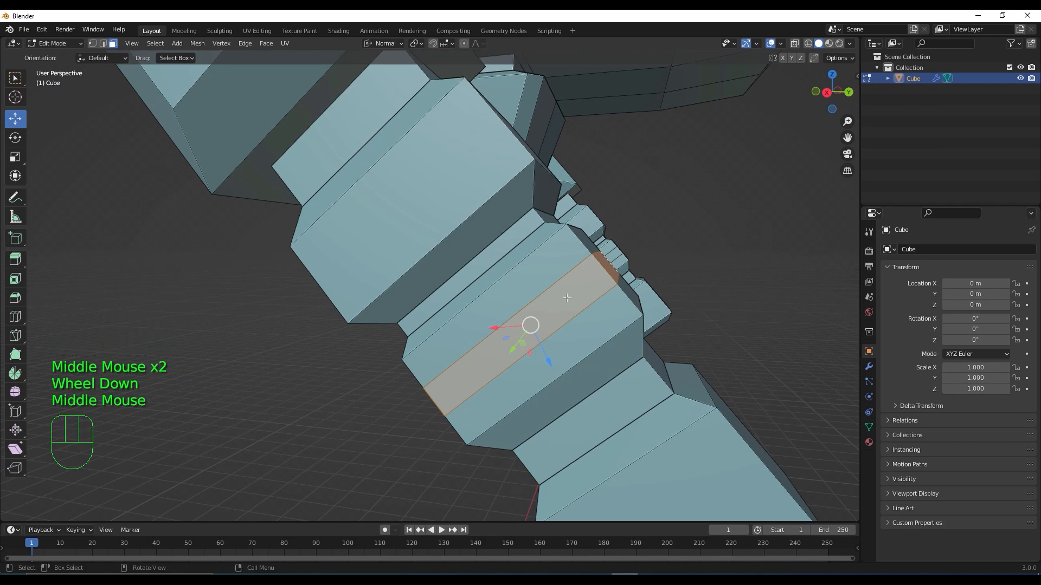
key("e")
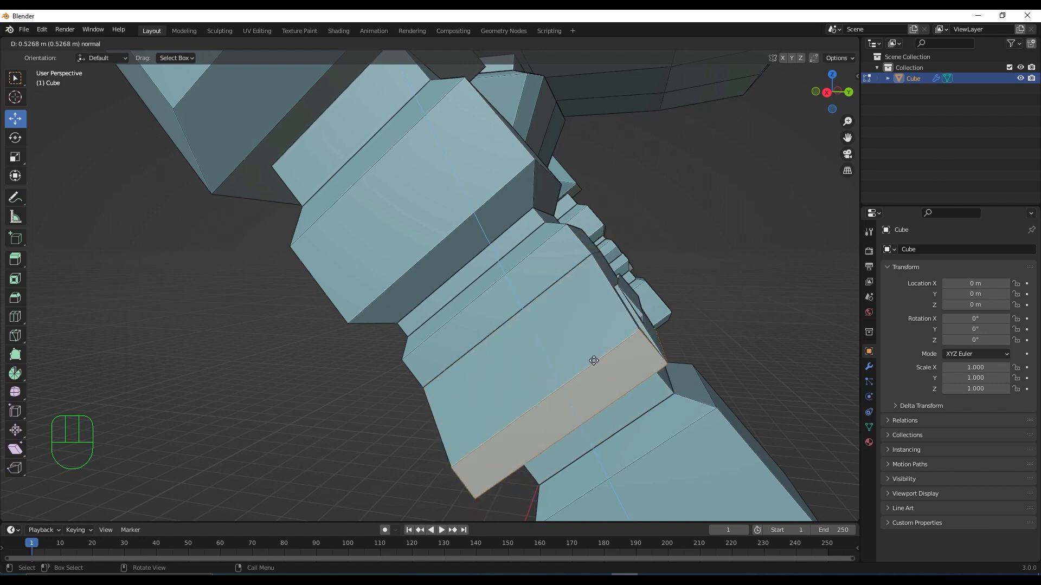
left_click(580, 317)
key("ctrl+z")
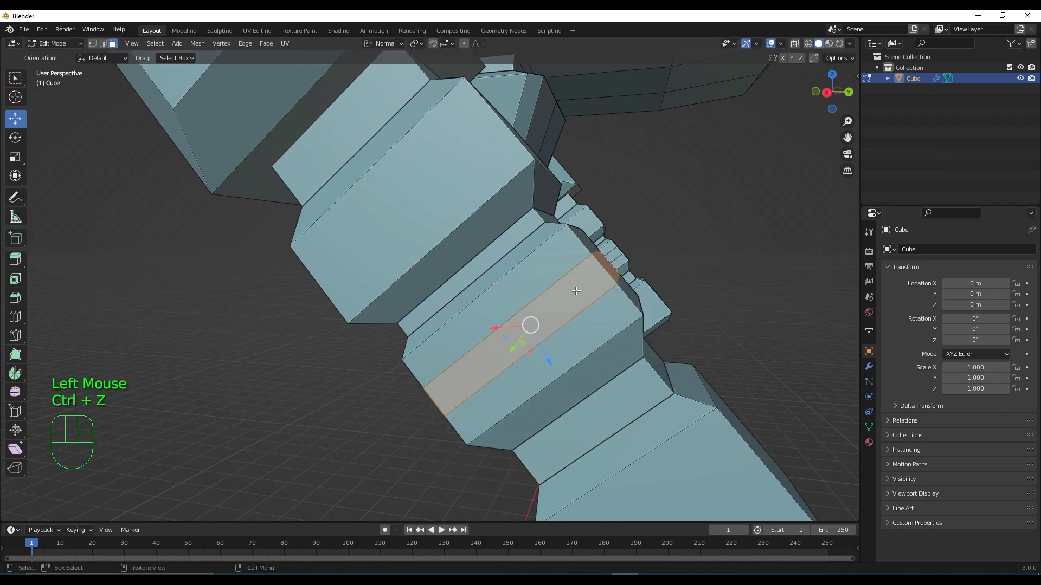
Step: Extrude the selected band of faces along their normals about 0.16 m inward to form a groove
key("alt+e")
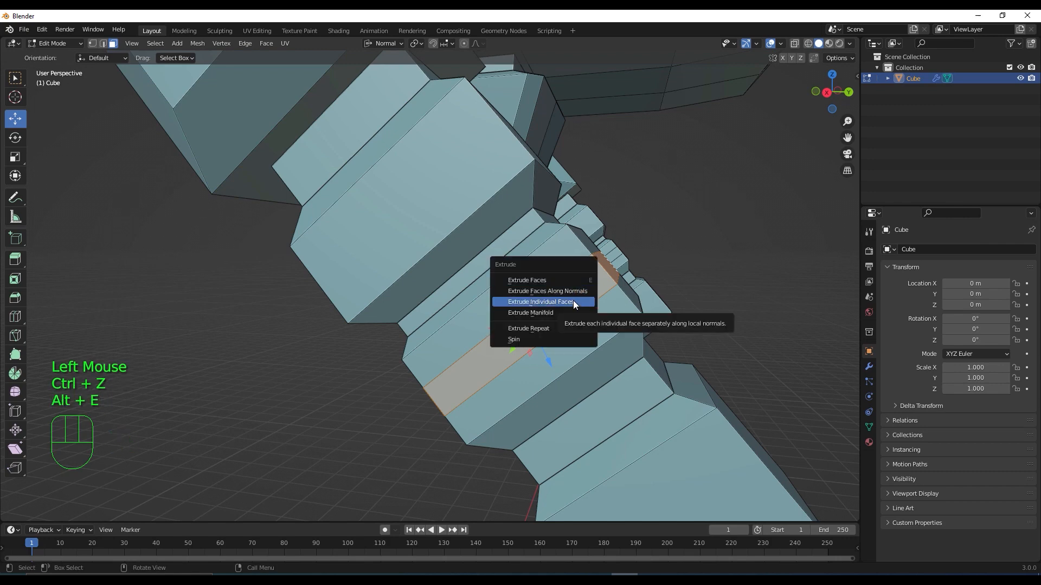
left_click(571, 291)
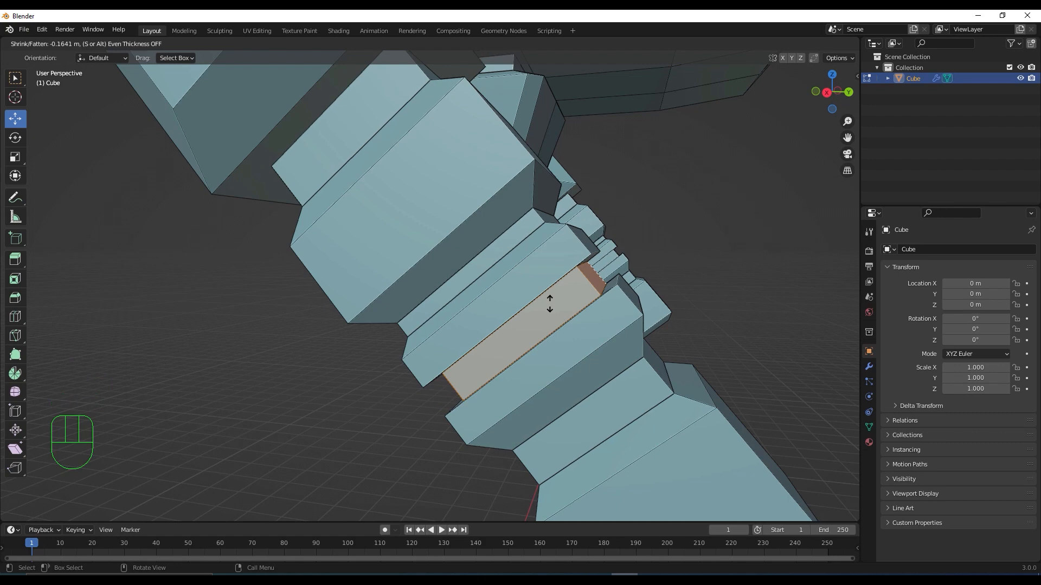
left_click(550, 304)
Step: Duplicate the slanted side face of the lowest leg block, leaving the copy in its original position
scroll(550, 304, "down", 3)
middle_click_drag(550, 304, 547, 325)
scroll(556, 352, "up", 2)
middle_click_drag(563, 379, 602, 379)
scroll(562, 373, "down", 1)
key("KP_3")
scroll(567, 361, "up", 3)
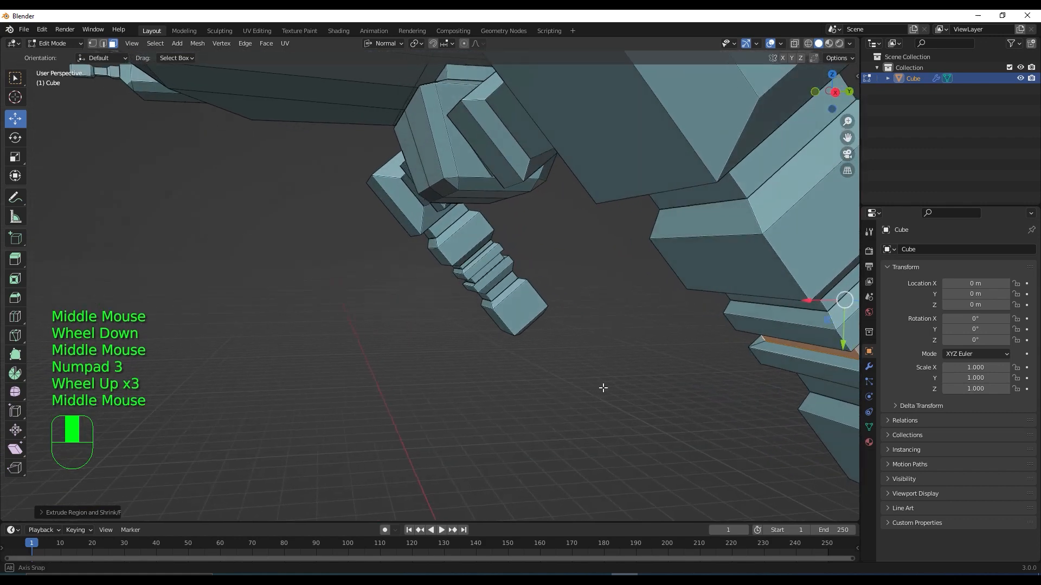
scroll(623, 374, "down", 1)
scroll(650, 371, "down", 1)
left_click(669, 369)
middle_click_drag(668, 369, 686, 374)
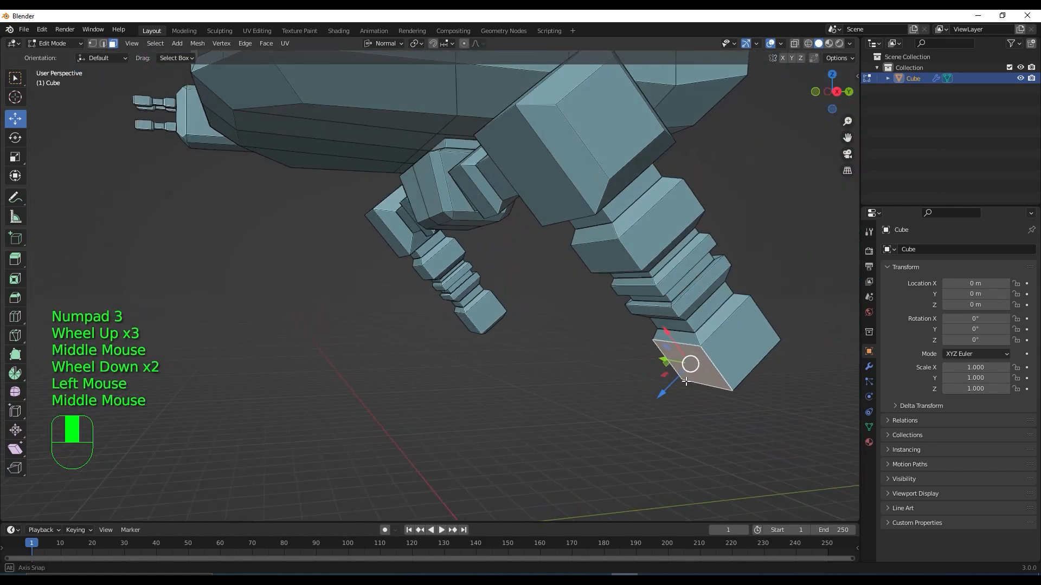
key("shift+d")
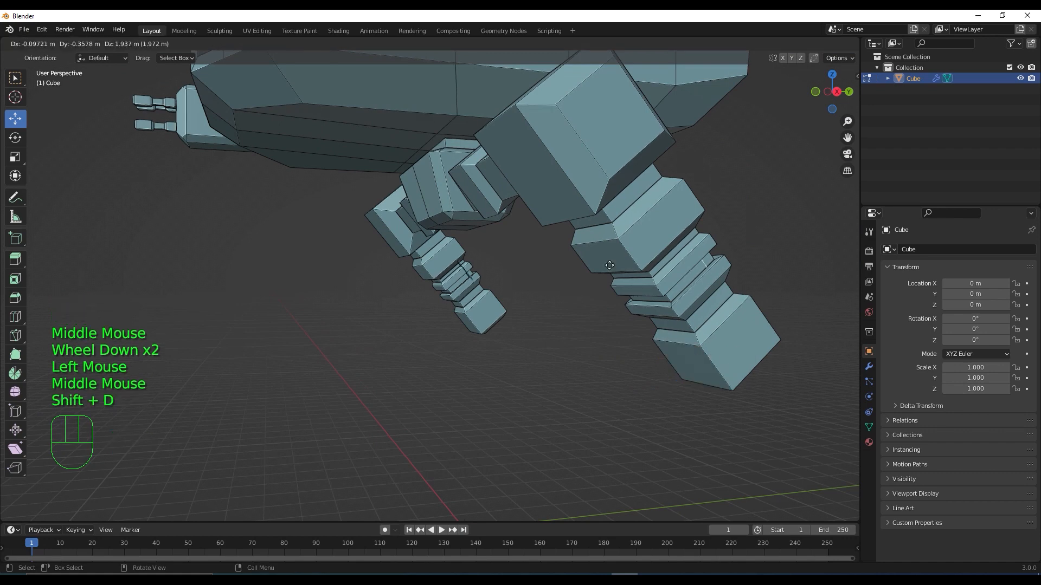
right_click(687, 375)
Step: In right view with X-ray on, shrink the duplicated face, move it back along its normal into the block's centre, and rescale it
middle_click_drag(687, 376, 661, 322)
key("KP_3")
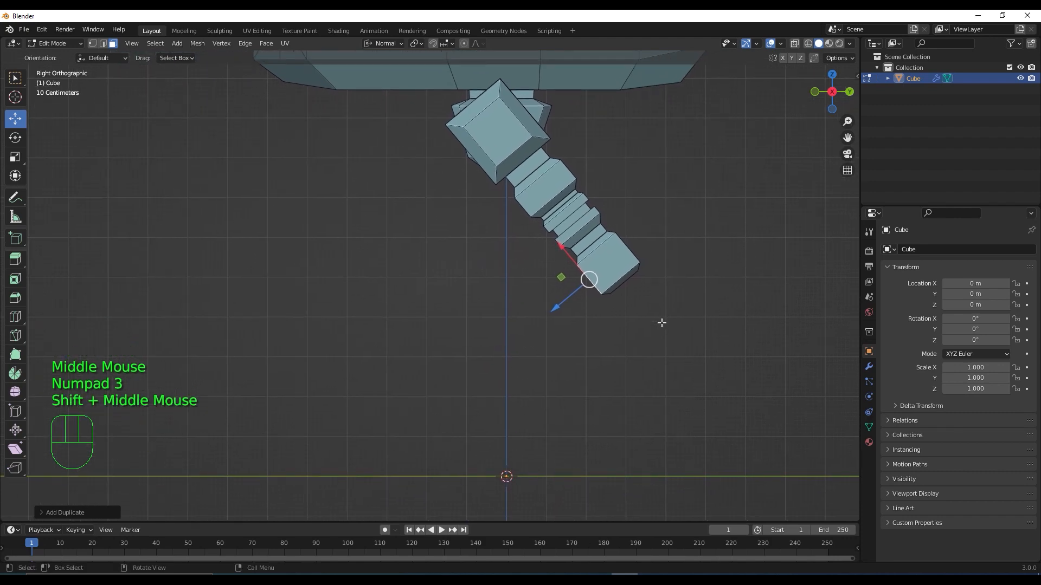
scroll(667, 325, "up", 2)
middle_click_drag(674, 328, 708, 163, "shift")
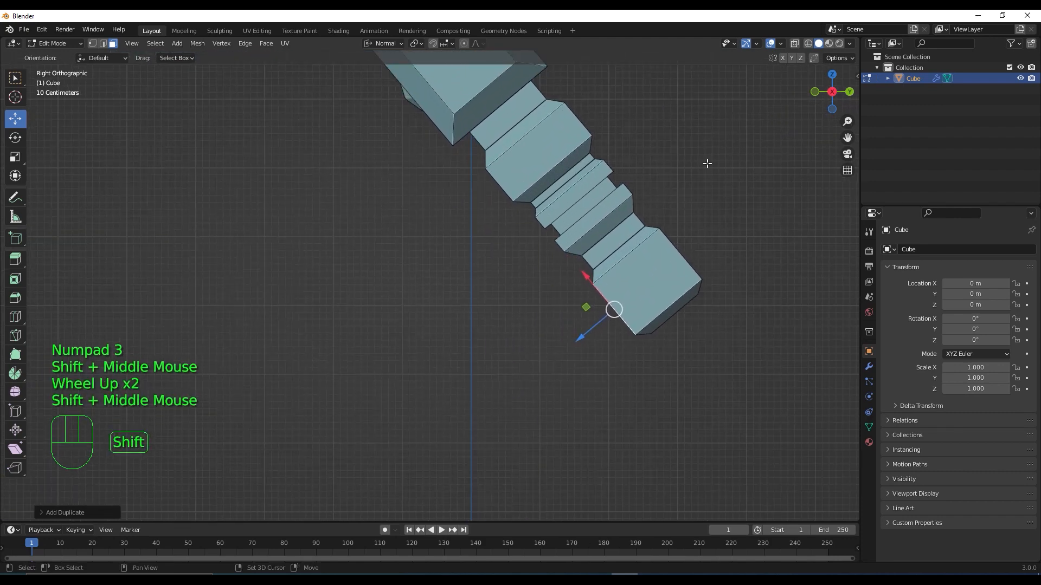
left_click(794, 44)
key("s")
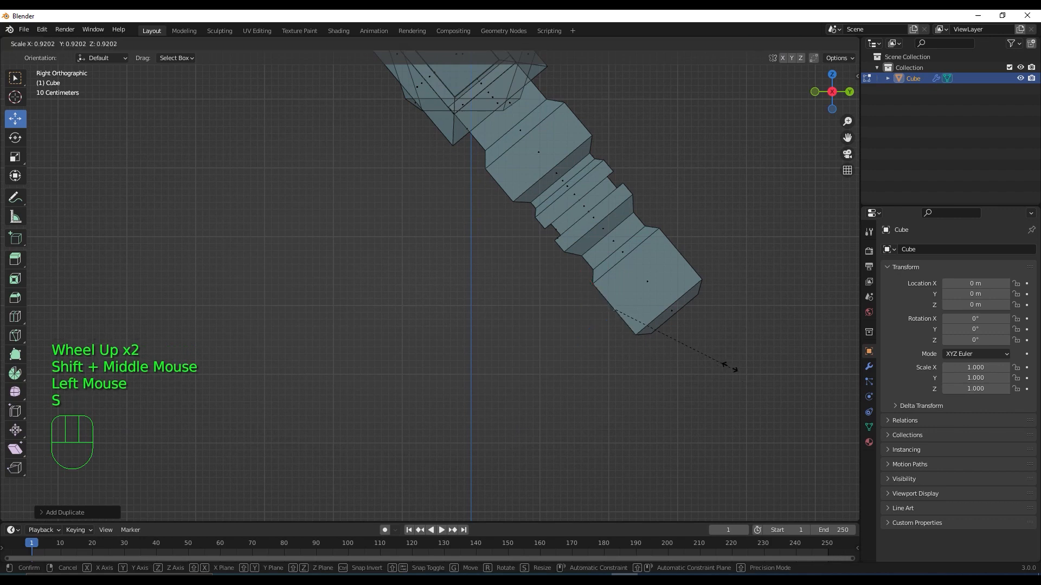
left_click(722, 360)
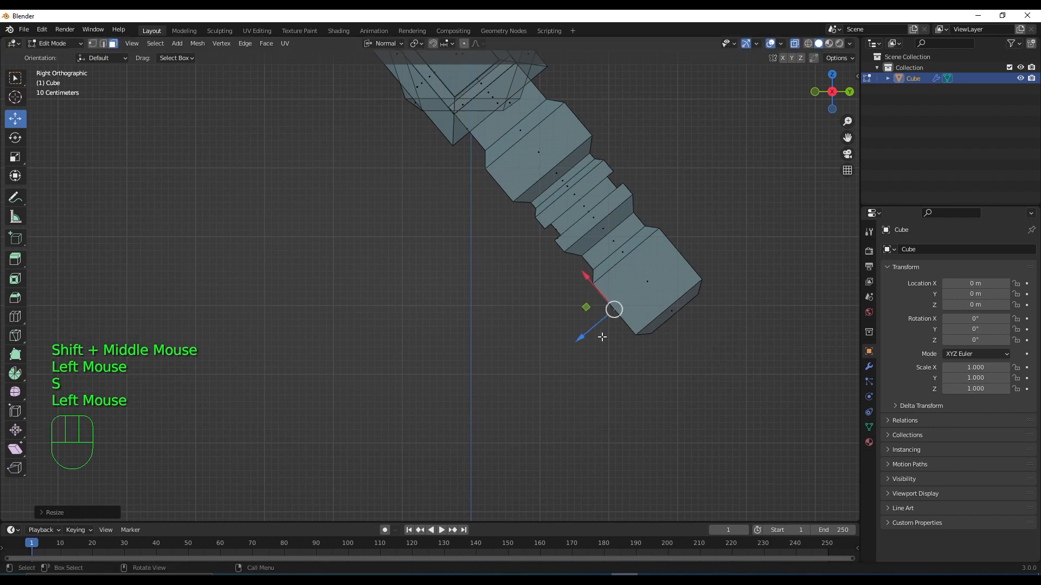
left_click_drag(579, 338, 609, 314)
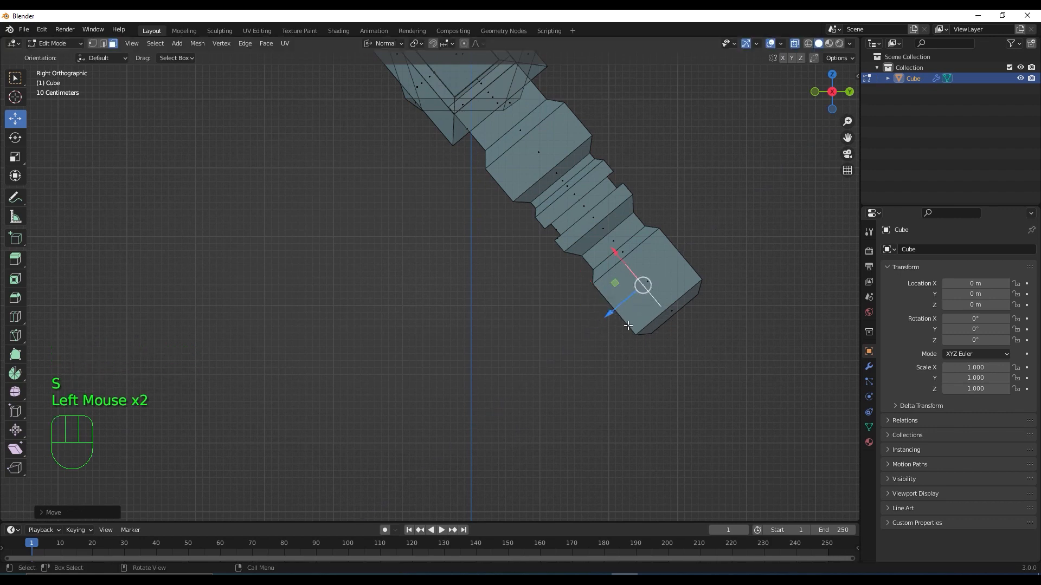
key("s")
left_click(639, 349)
Step: Extrude the duplicated face about 1.24 m along its normal, out of the block, as the start of the lower leg
scroll(599, 399, "down", 2)
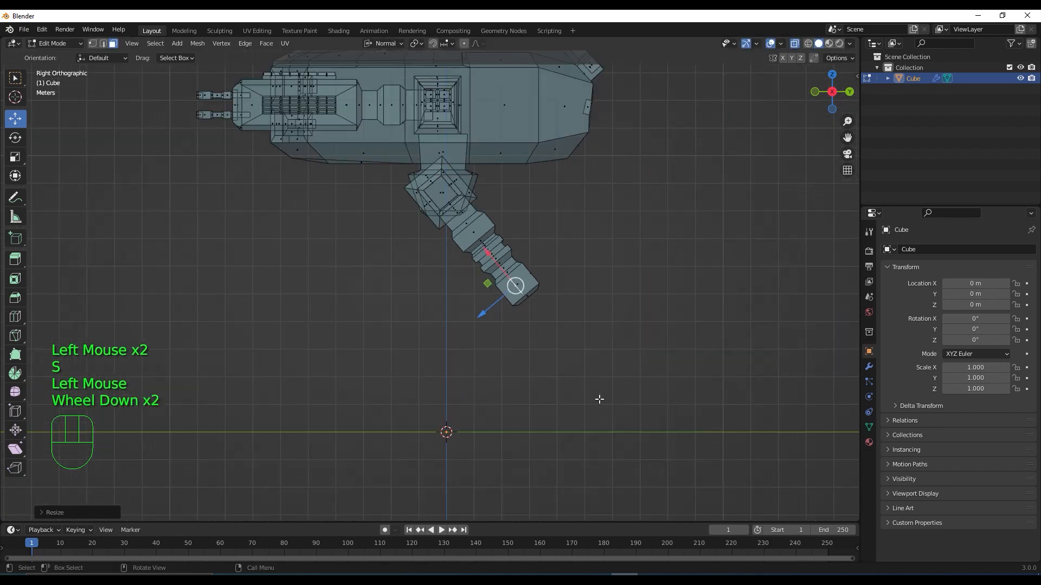
middle_click_drag(507, 388, 542, 421, "shift")
scroll(564, 430, "up", 2)
middle_click_drag(596, 401, 640, 293, "shift")
middle_click_drag(609, 343, 641, 304, "shift")
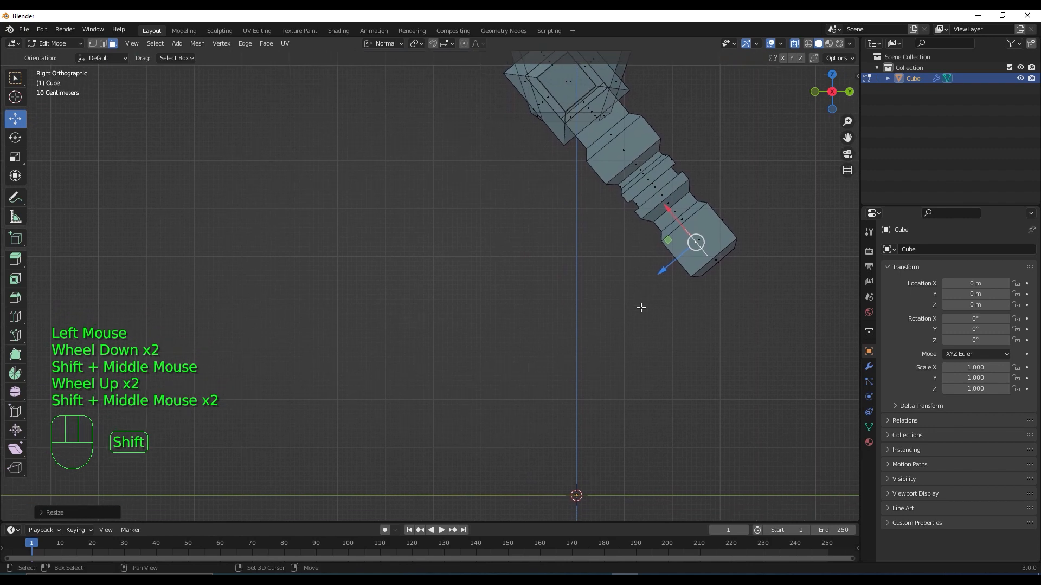
key("e")
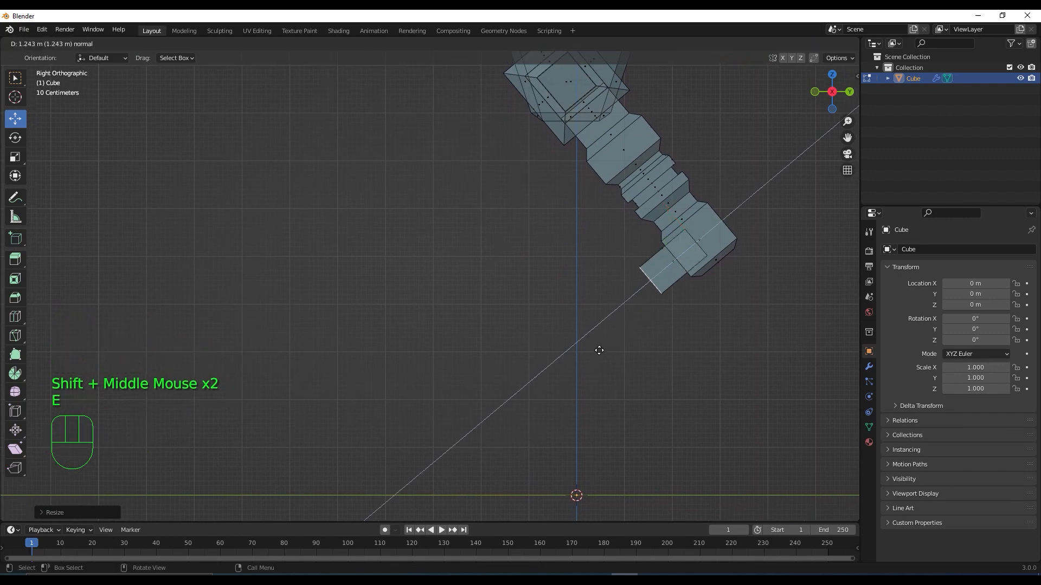
left_click(599, 350)
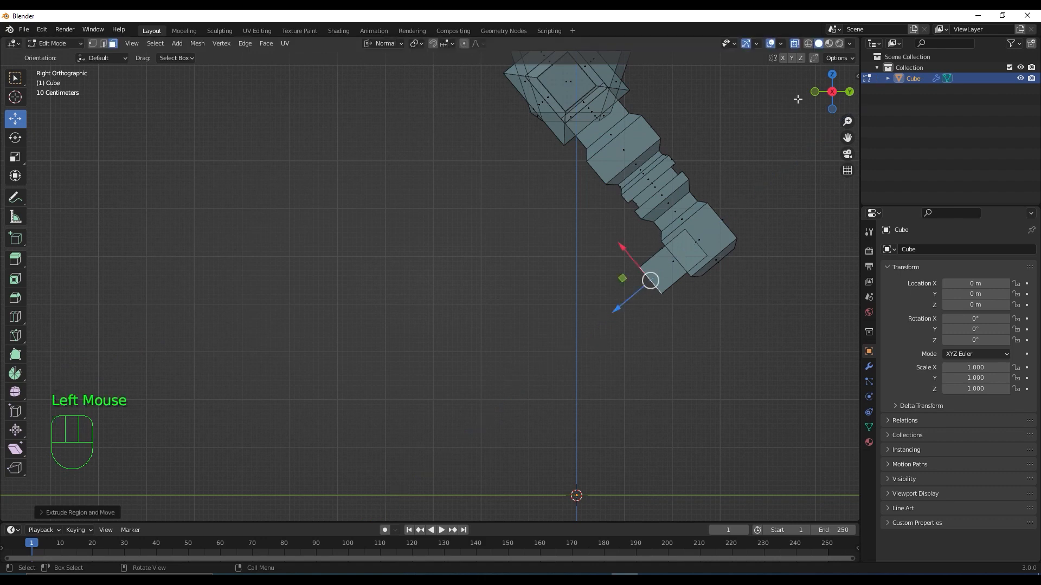
Step: Extrude the lower leg's end face about 0.25 m and taper it to about 0.65
key("e")
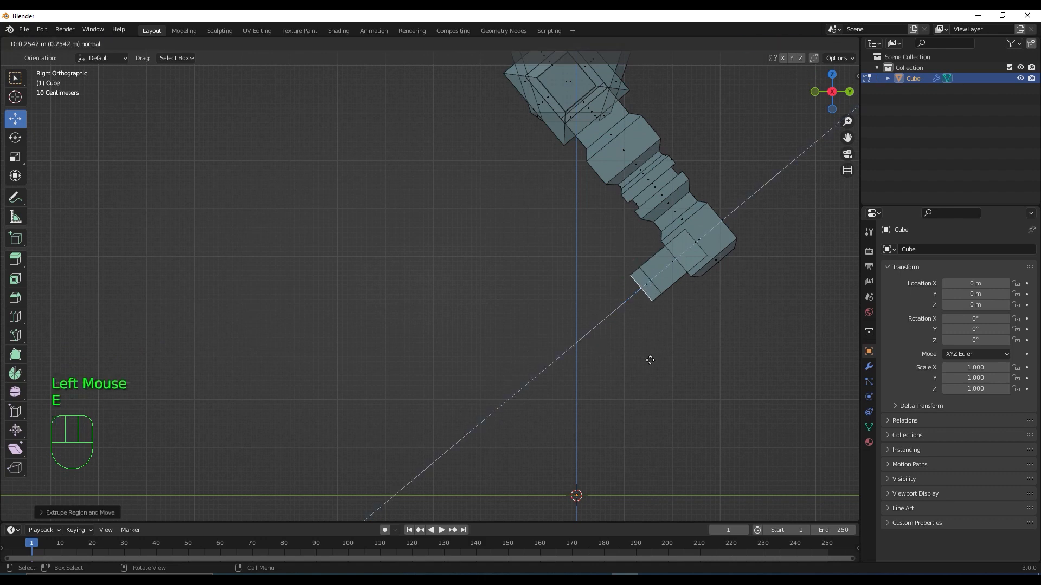
left_click(651, 360)
key("s")
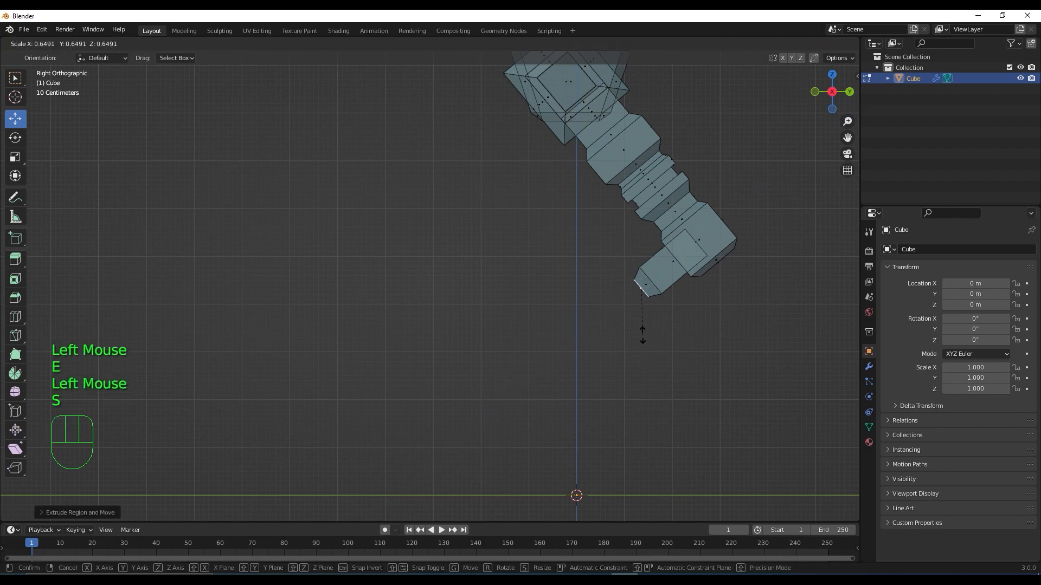
left_click(643, 332)
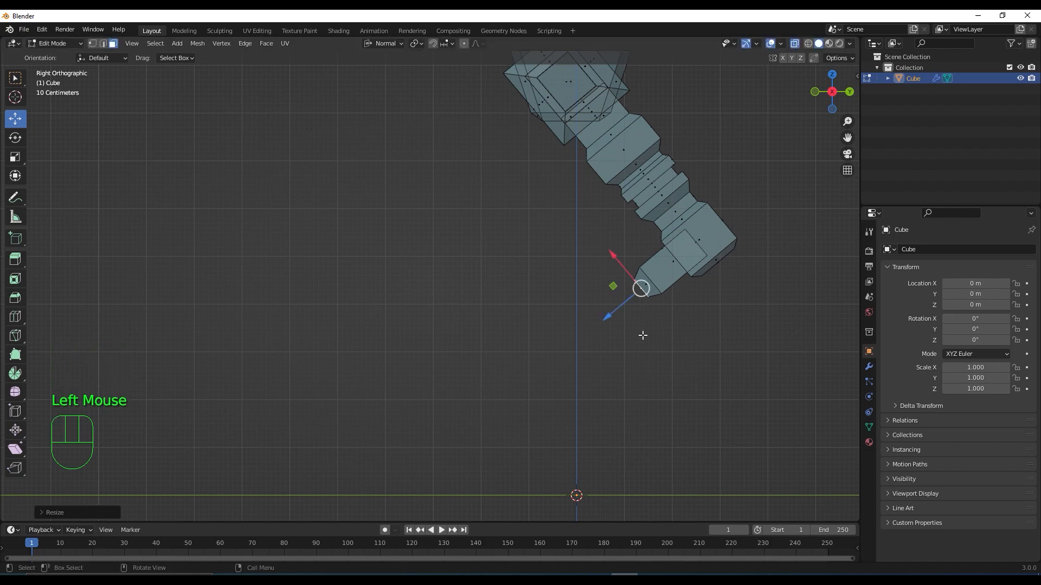
Step: Extrude a thin section from the tapered face and pull its end slightly back along the normal
key("e")
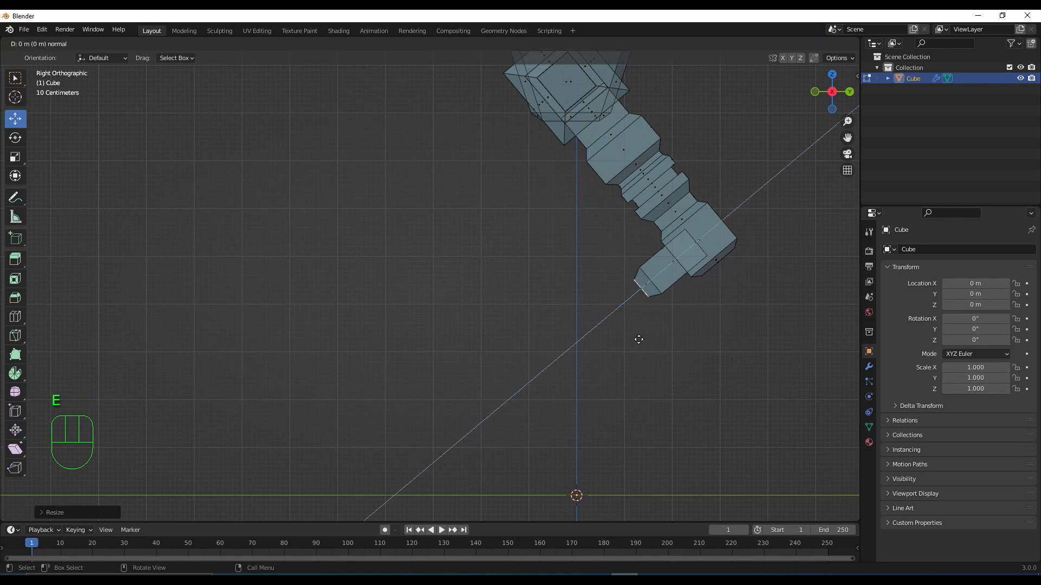
left_click(612, 370)
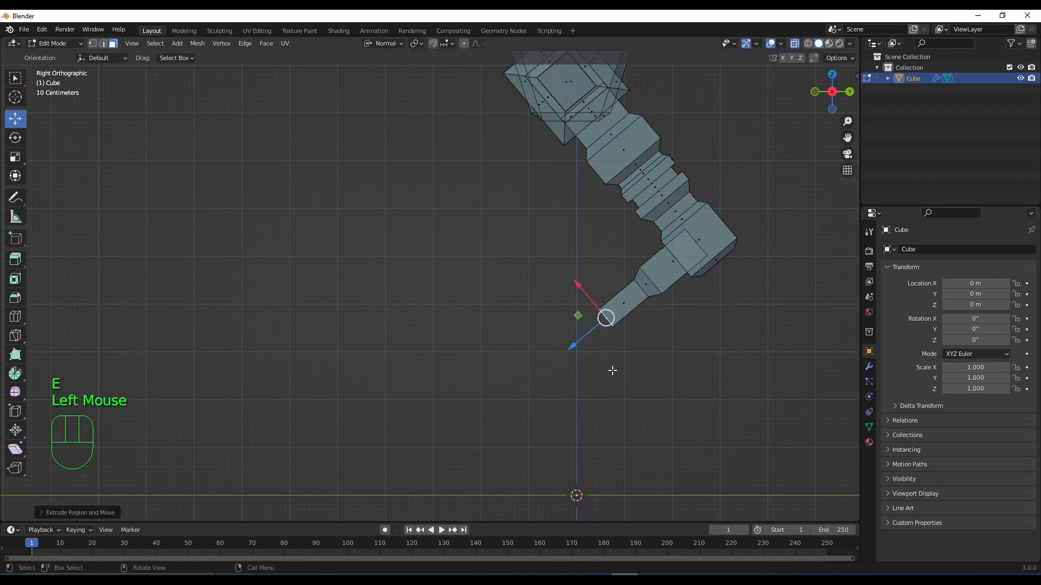
scroll(617, 364, "down", 1)
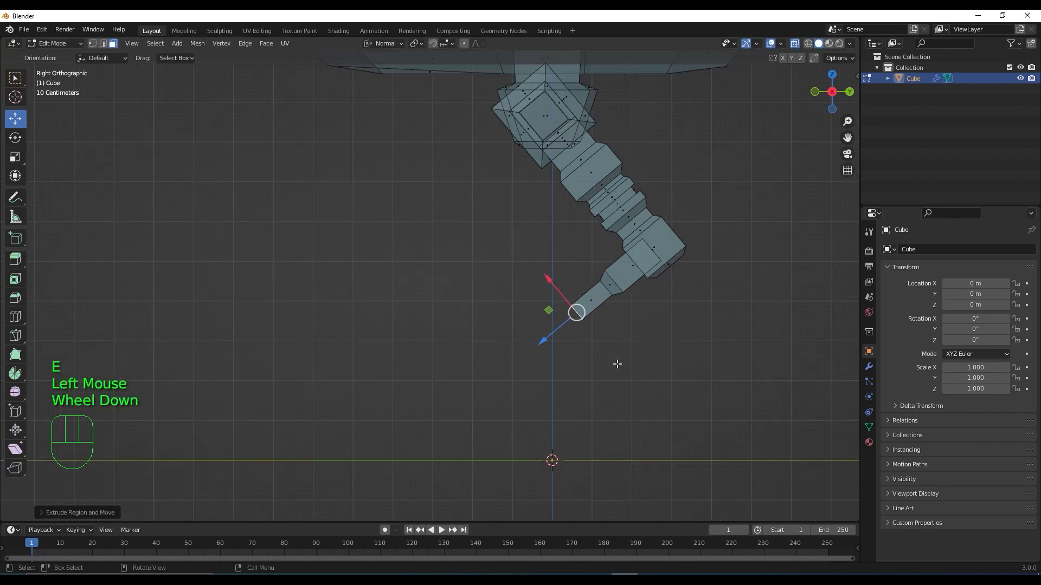
scroll(617, 364, "up", 1)
left_click_drag(586, 336, 588, 331)
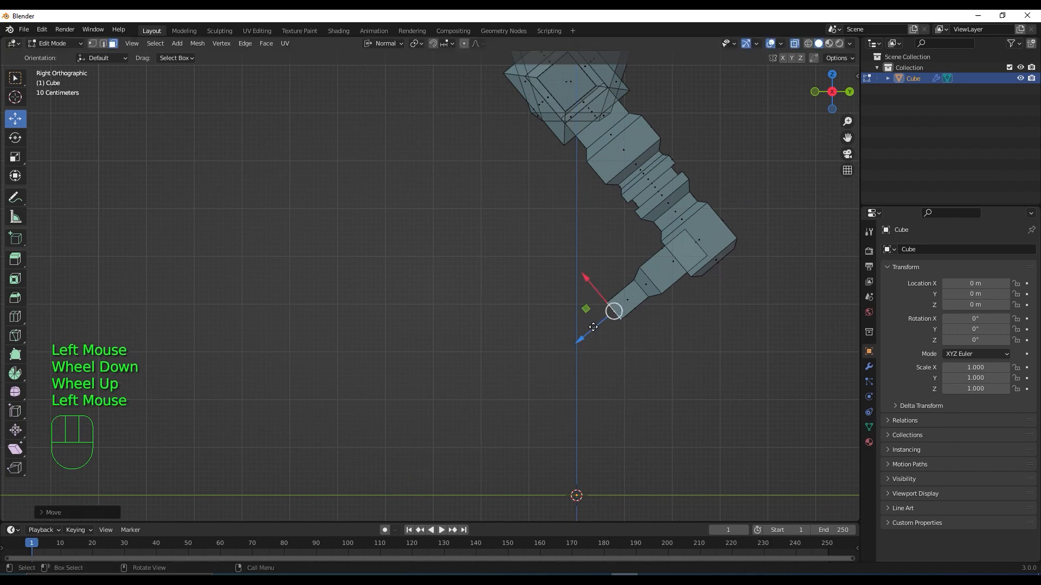
Step: Extrude the thin section's end a short distance and scale the new face up into a wide flare
key("e")
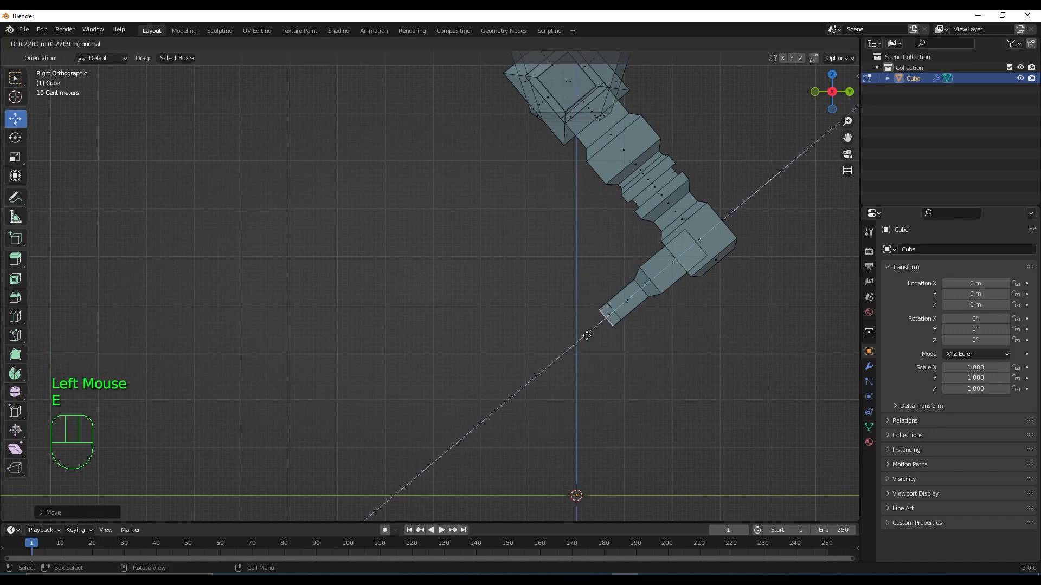
left_click(585, 339)
key("s")
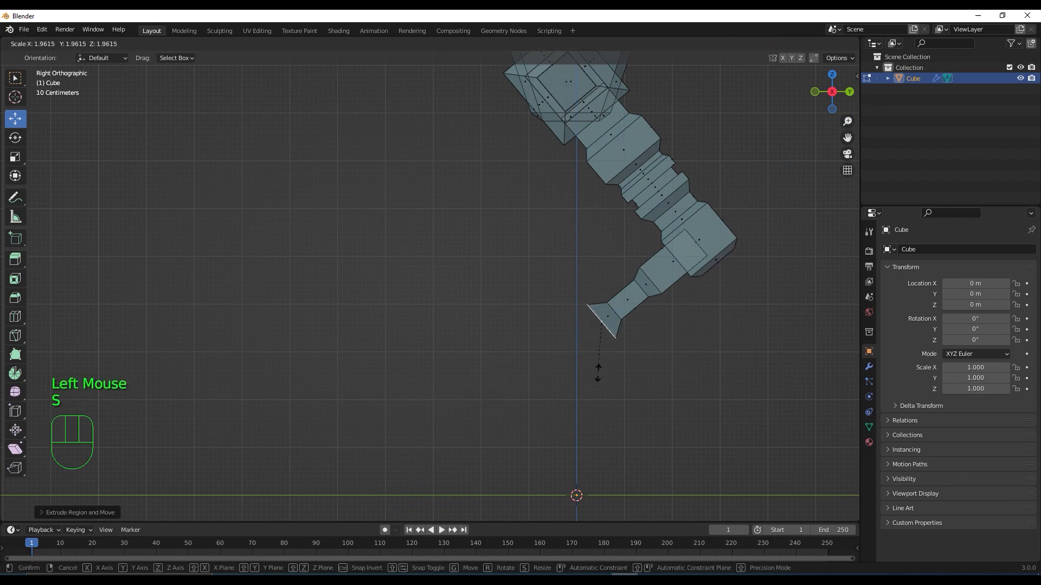
left_click(626, 406)
Step: Move the whole lower leg piece back along its axis, deeper into the lowest leg block, and select the flare's lower side face
scroll(626, 403, "down", 2)
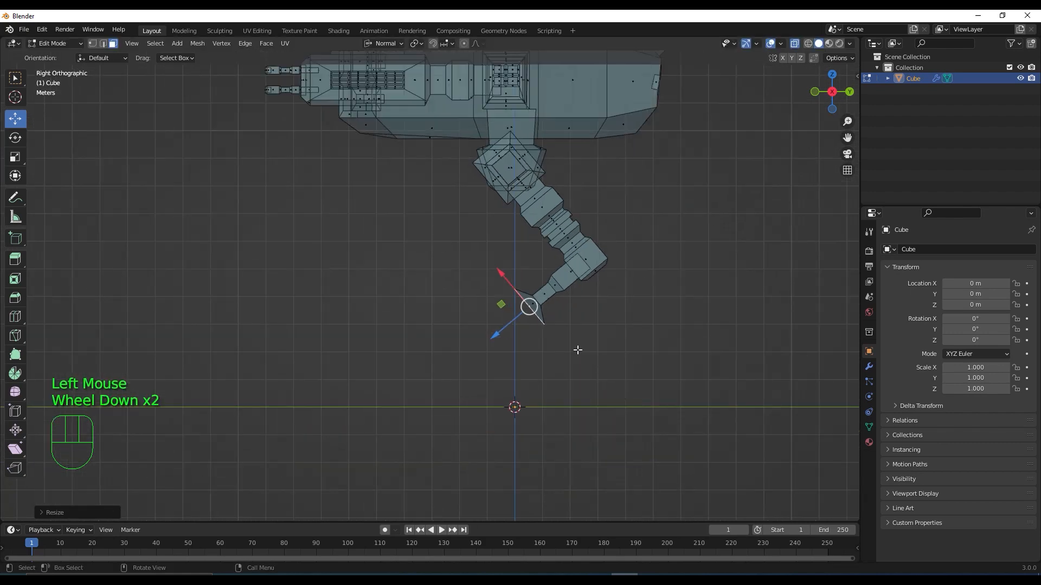
scroll(561, 337, "up", 1)
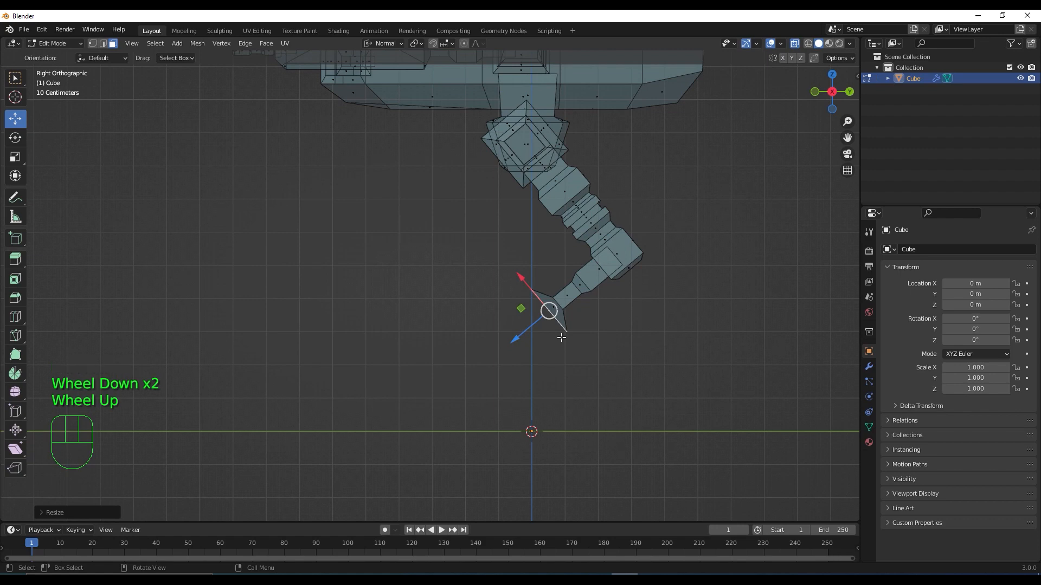
key("l")
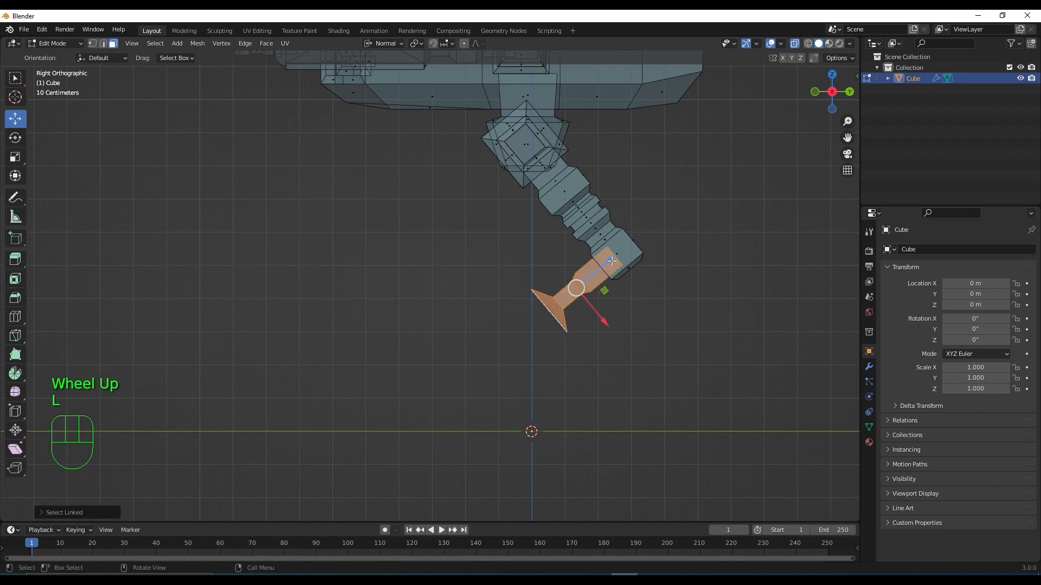
left_click_drag(611, 261, 624, 251)
left_click(562, 320)
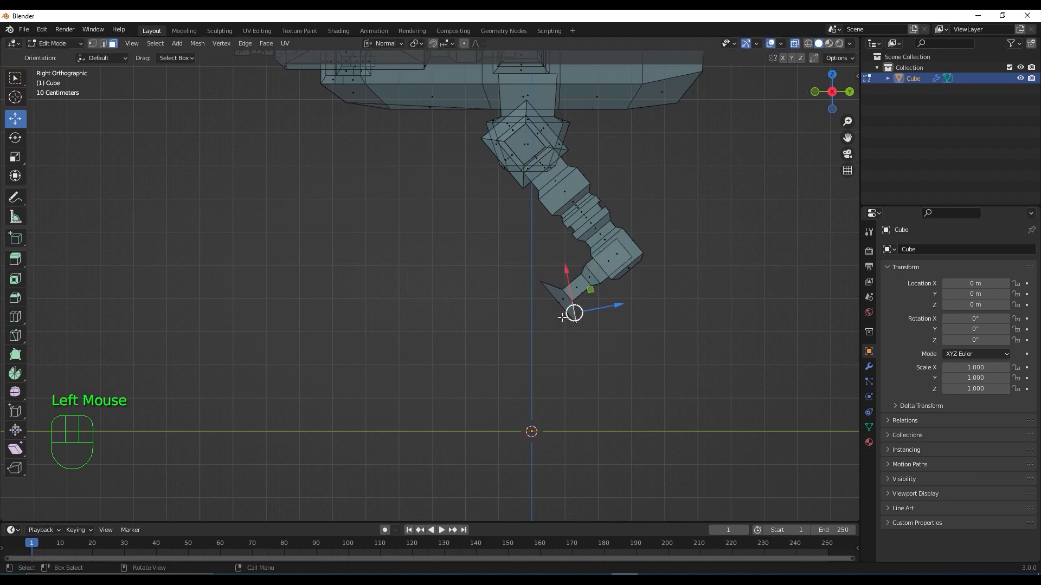
Step: Turn off X-ray display and extrude the flare's end face along its normal into a long block reaching almost to the ground
middle_click_drag(564, 317, 623, 287)
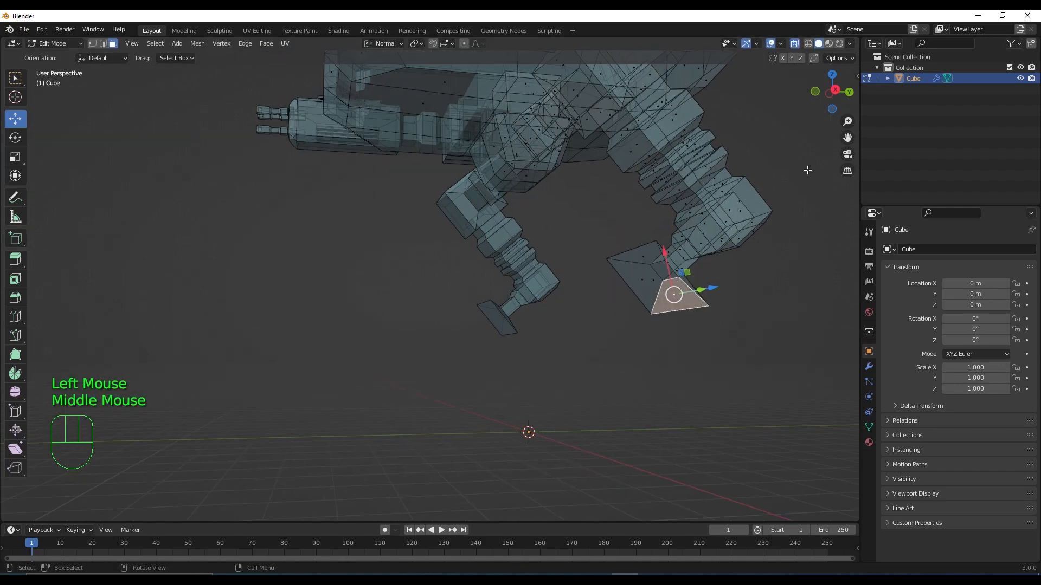
left_click(795, 44)
left_click(664, 317)
middle_click_drag(688, 385, 668, 387)
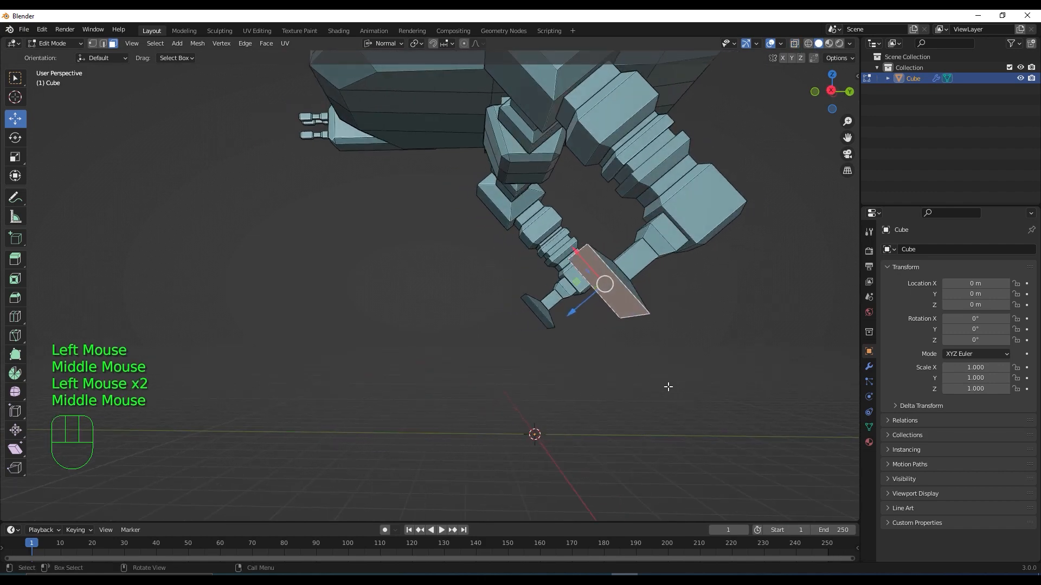
key("KP_3")
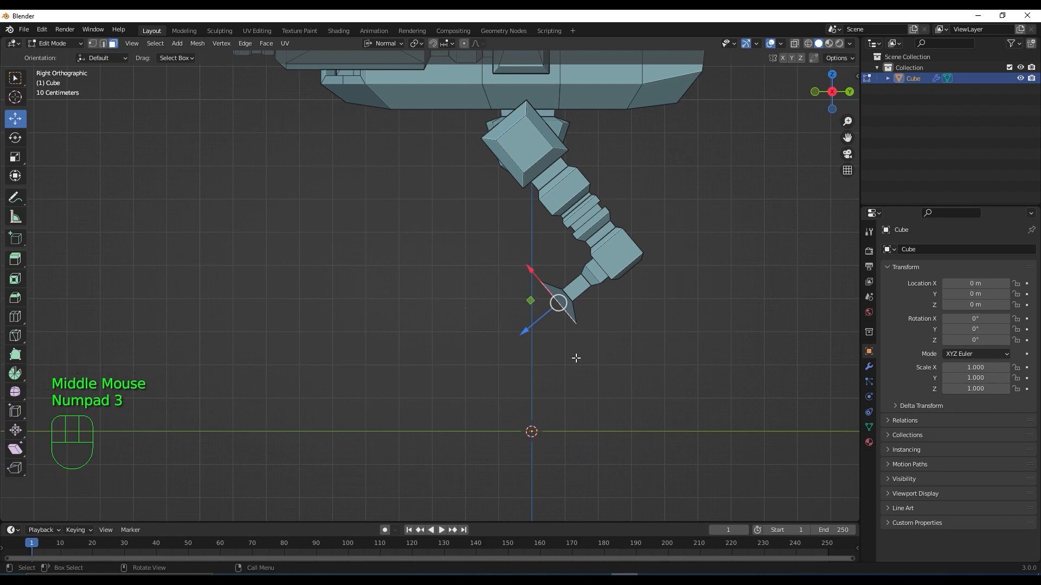
key("e")
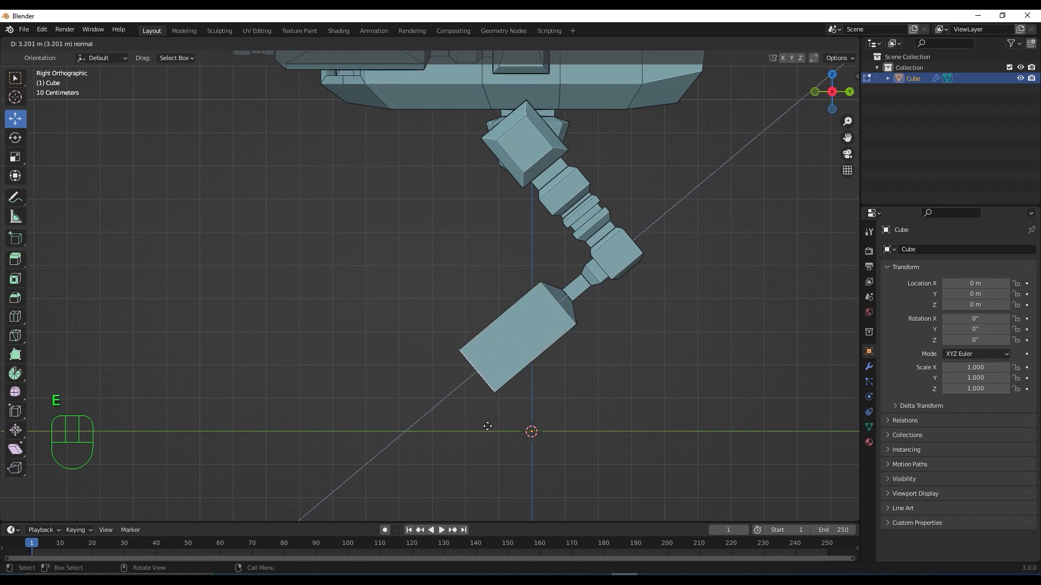
left_click(476, 458)
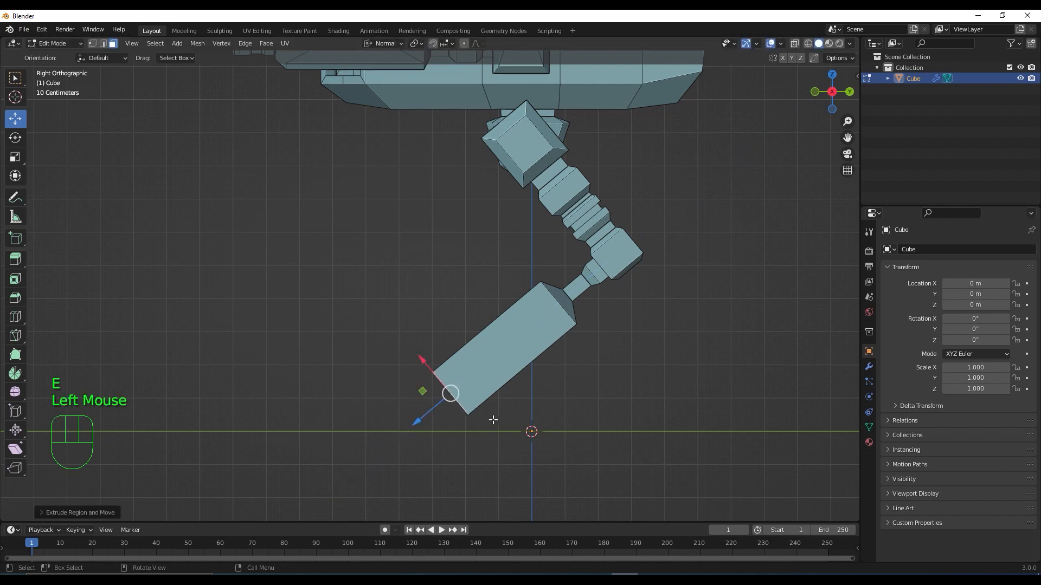
Step: Scale up the long block's end face and rotate it -50° so it lies parallel to the ground
middle_click_drag(457, 462, 518, 483, "shift")
key("s")
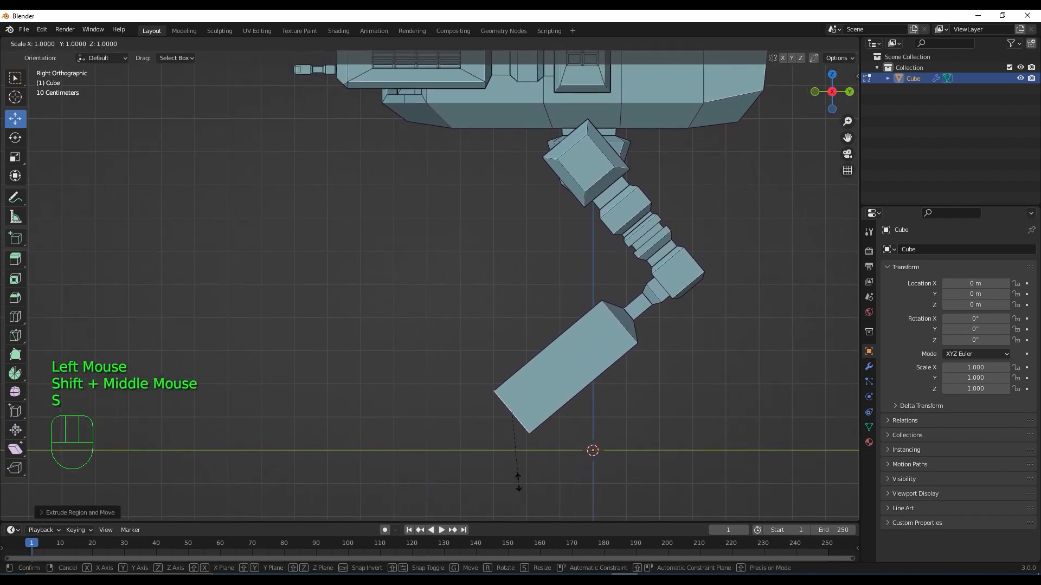
left_click(596, 485)
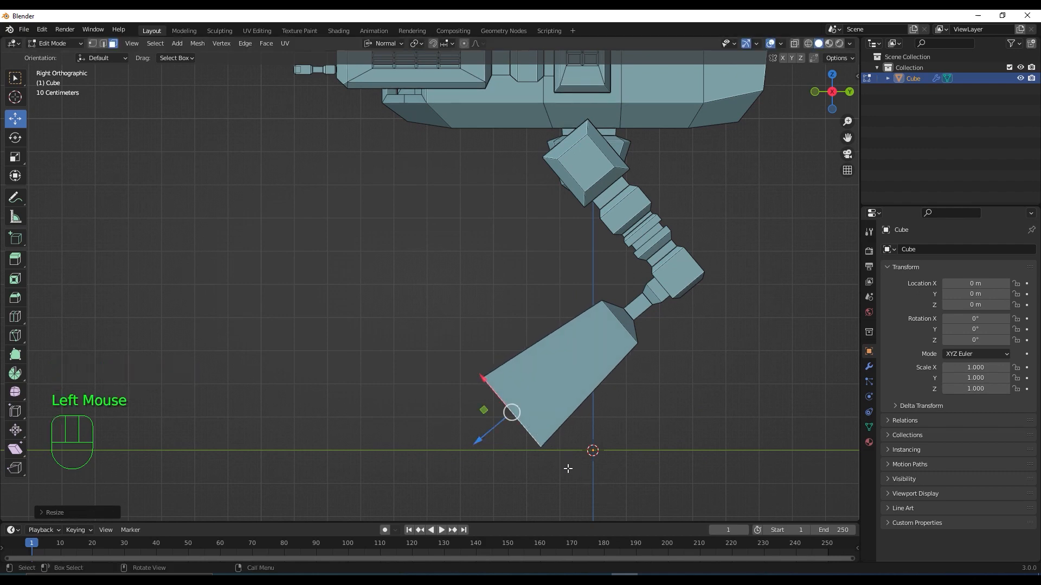
key("r")
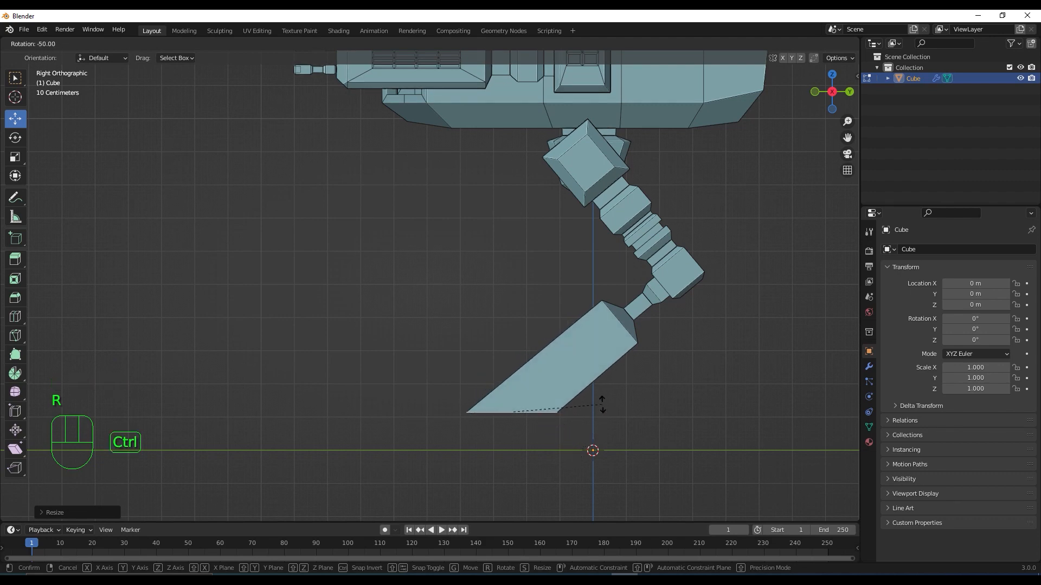
left_click(601, 404, "ctrl")
Step: Enlarge the levelled end face further and move it down close to the ground and slightly forward
key("s")
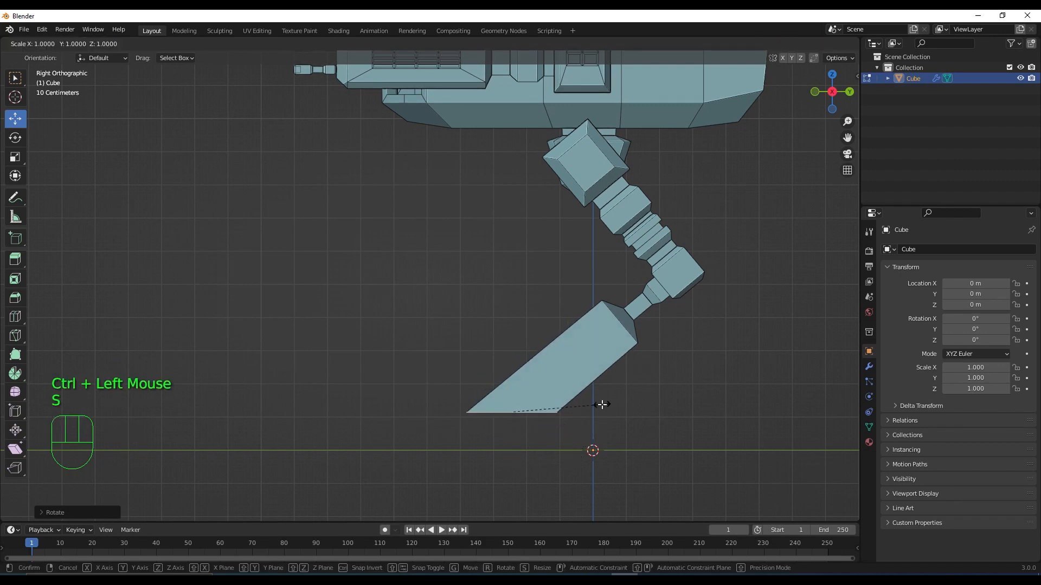
left_click(637, 406)
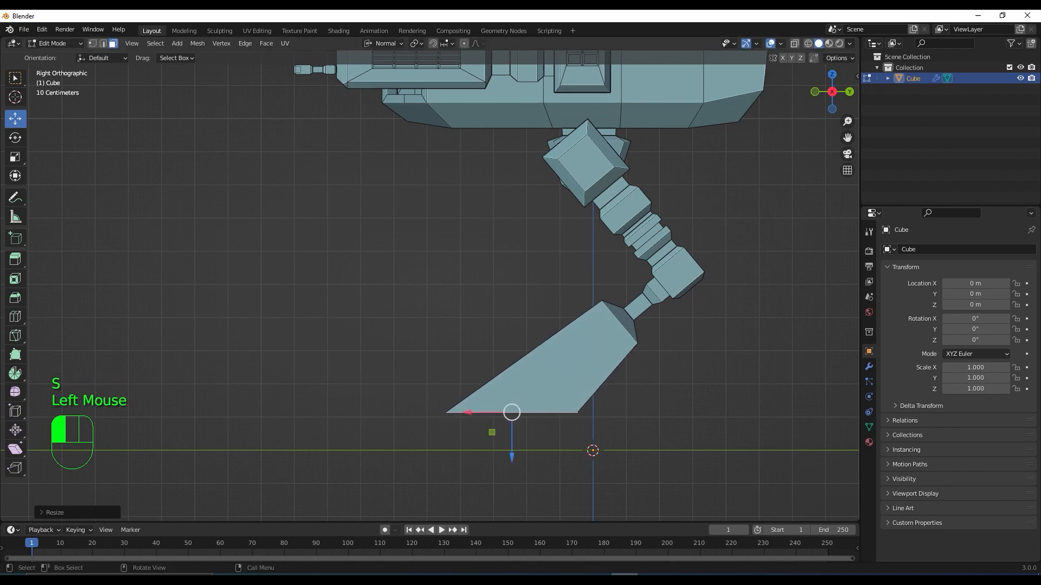
left_click_drag(488, 413, 495, 477)
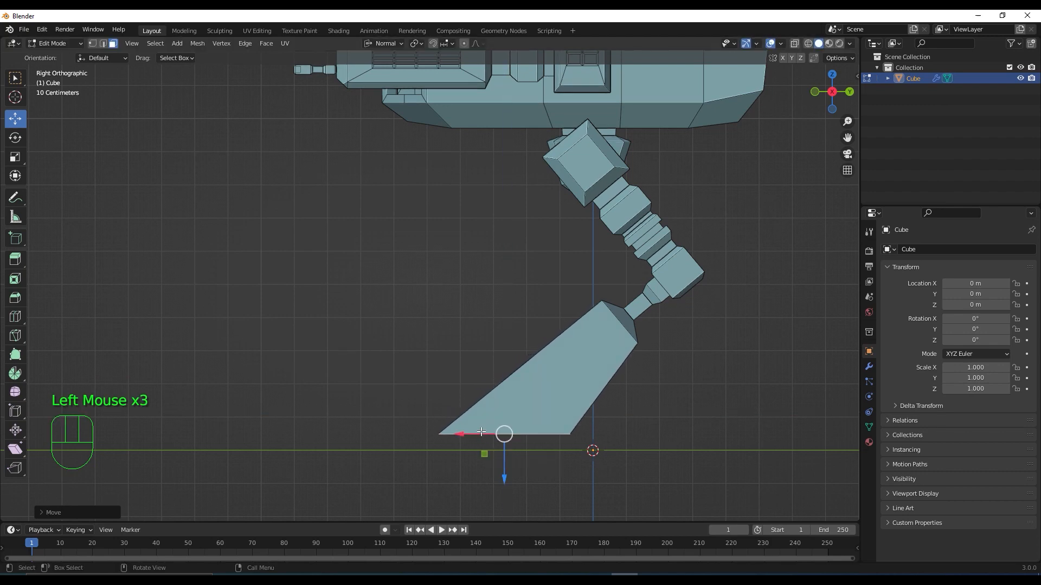
left_click_drag(481, 432, 468, 429)
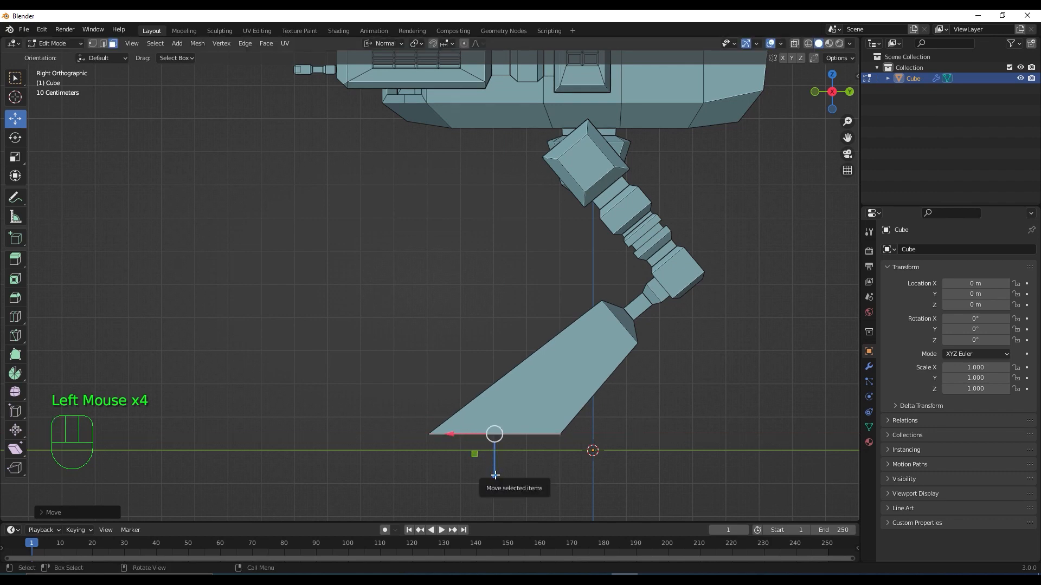
Step: Extrude a thin sole down to the ground line and taper its bottom face to about 0.7, shifted slightly forward
key("e")
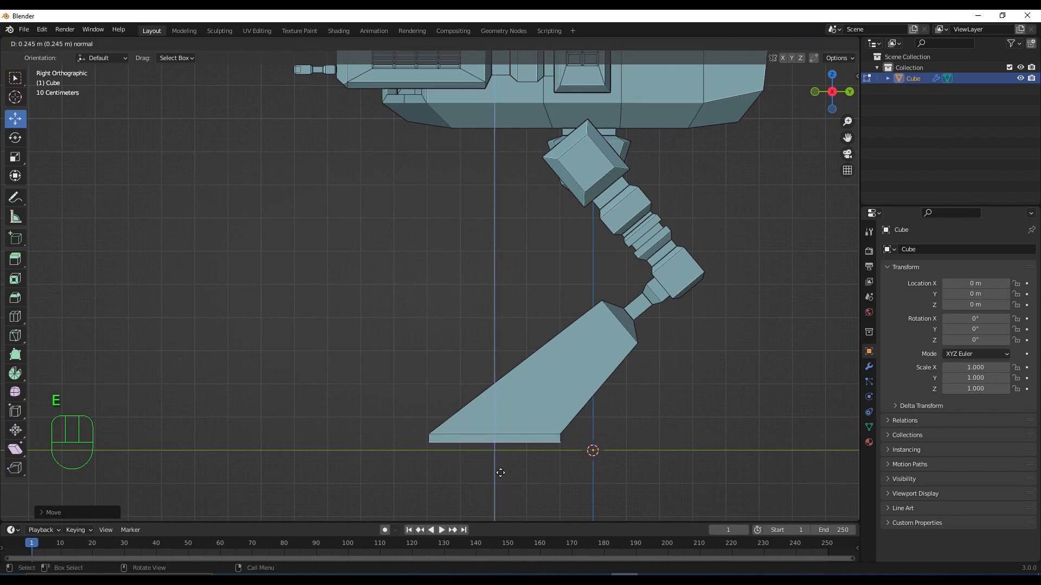
left_click(500, 480)
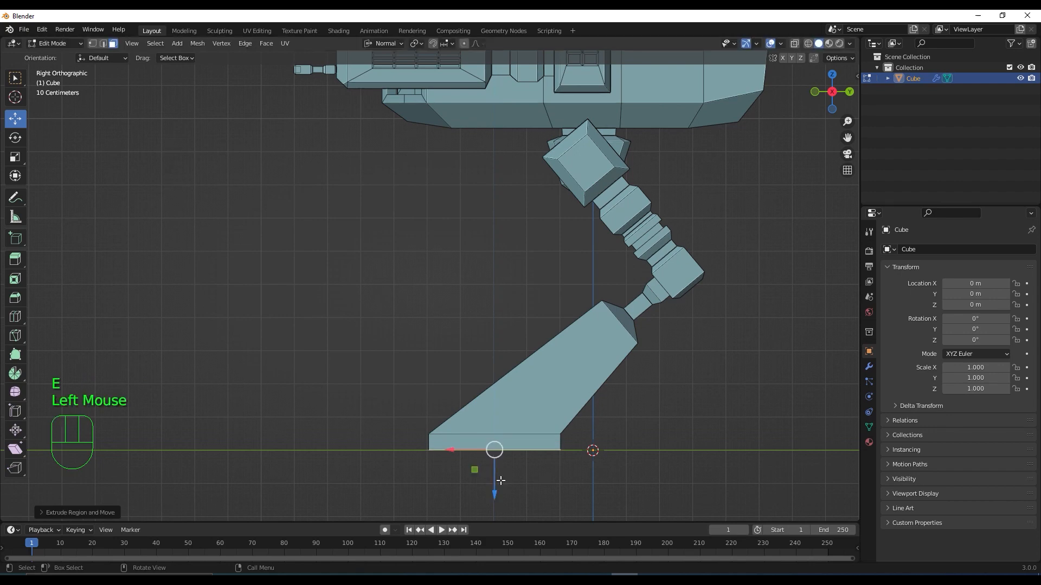
key("s")
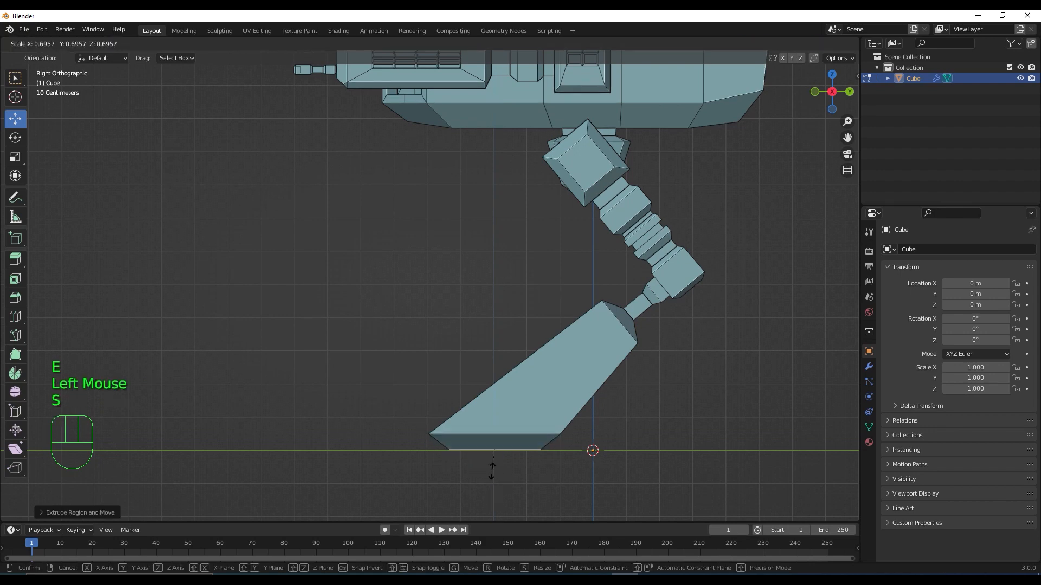
left_click(491, 470)
left_click_drag(471, 447, 460, 445)
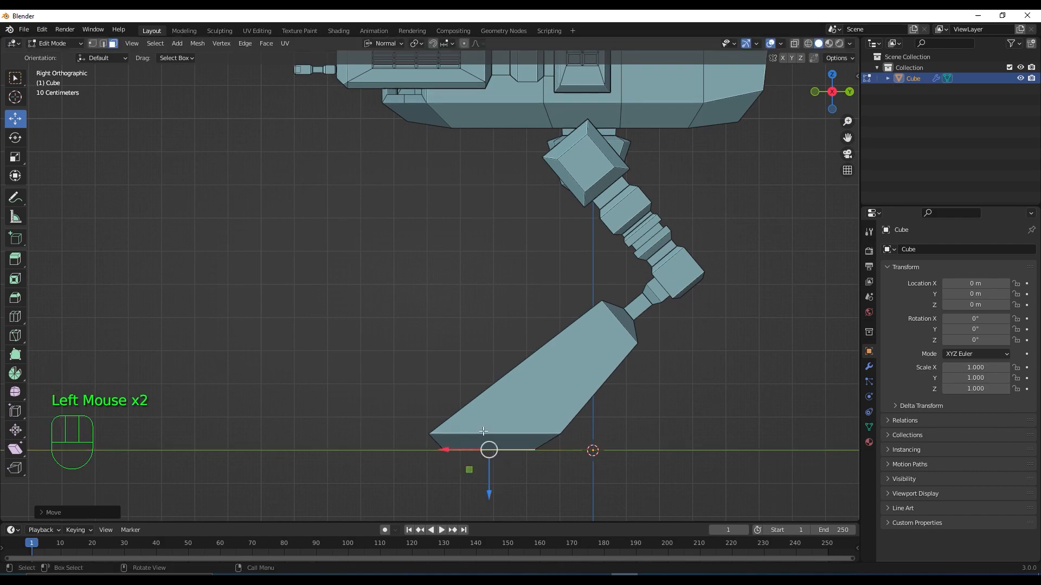
Step: Grow the selection from the sole's bottom face to its sloping sides and scale the sole narrower along its normal Y axis
scroll(459, 445, "down", 2)
middle_click_drag(460, 445, 637, 343)
scroll(577, 364, "down", 1)
scroll(523, 352, "up", 1)
scroll(524, 353, "up", 1)
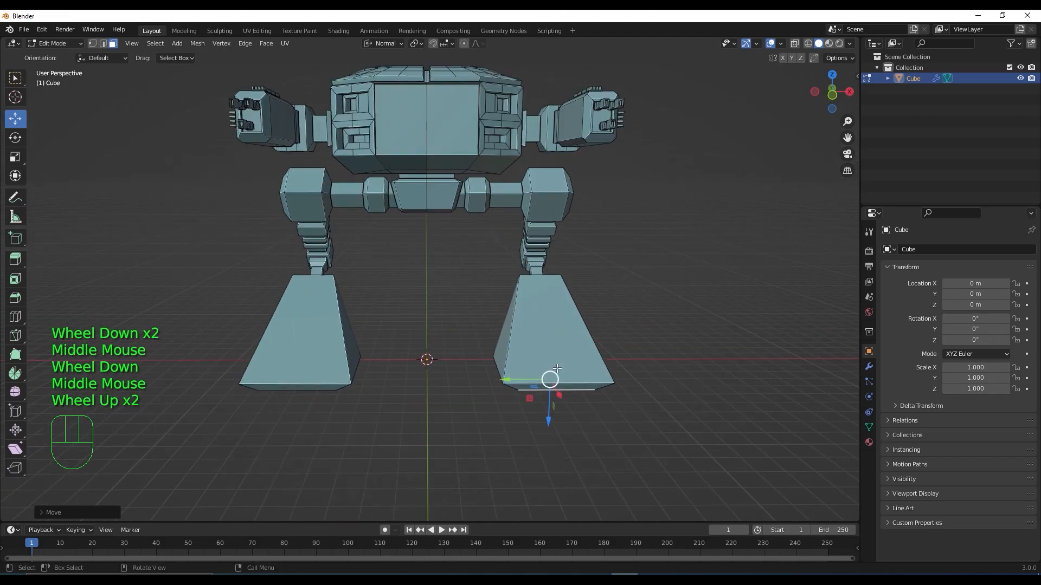
middle_click_drag(524, 353, 591, 381)
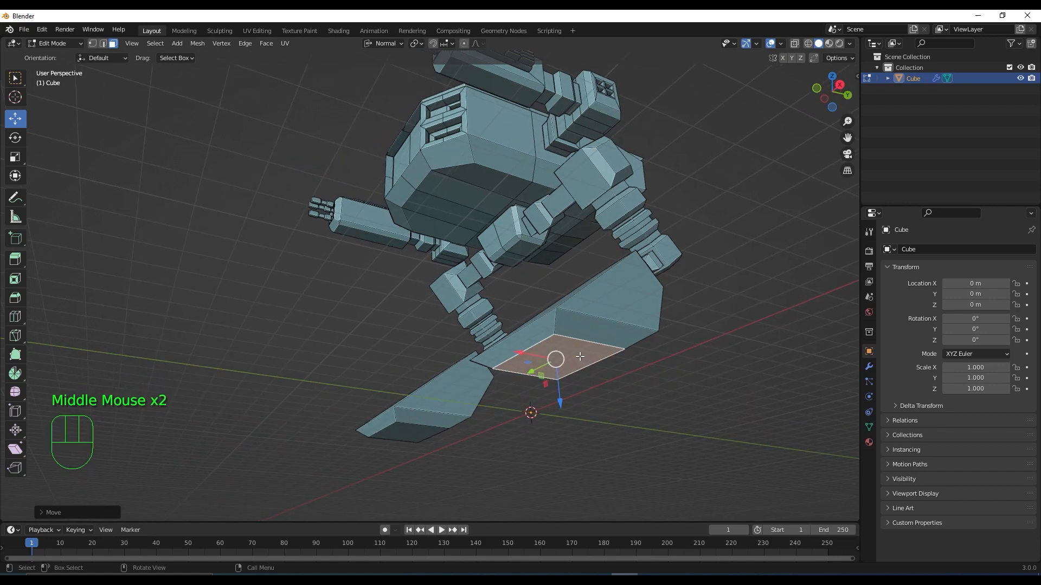
key("ctrl")
key("ctrl+KP_Add")
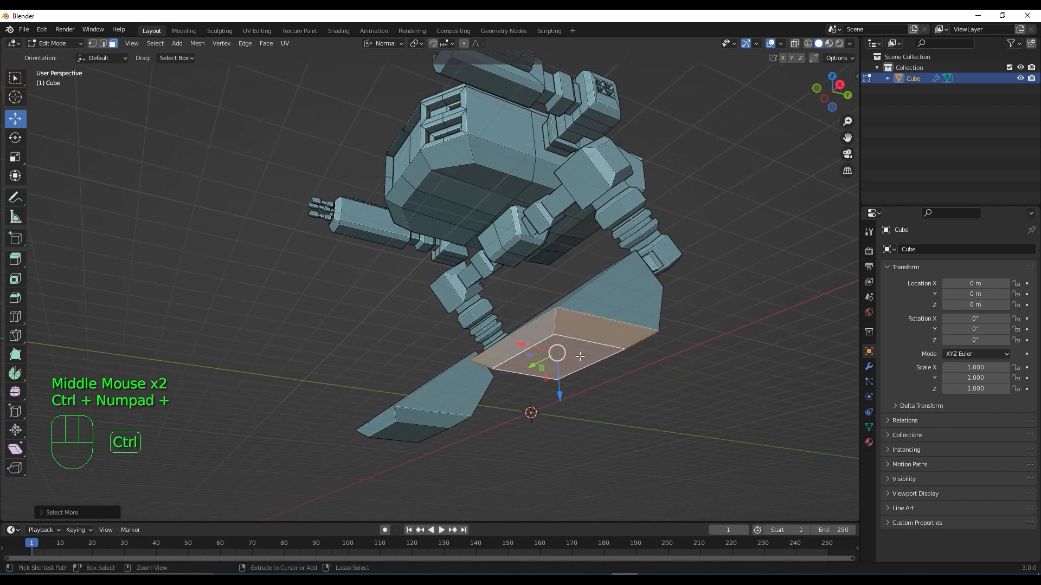
scroll(594, 375, "down", 2)
middle_click_drag(592, 368, 649, 388)
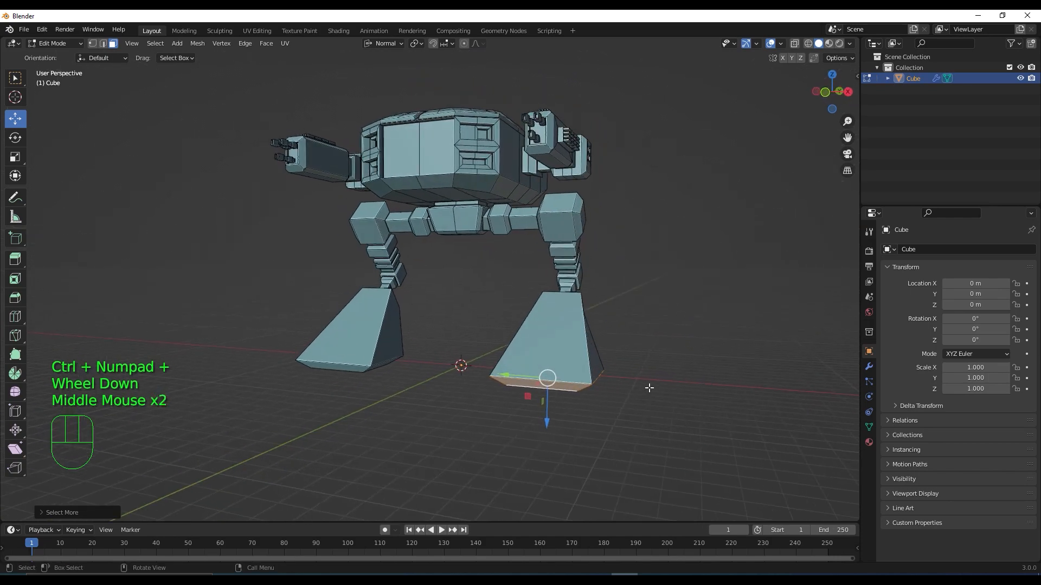
key("s")
key("x")
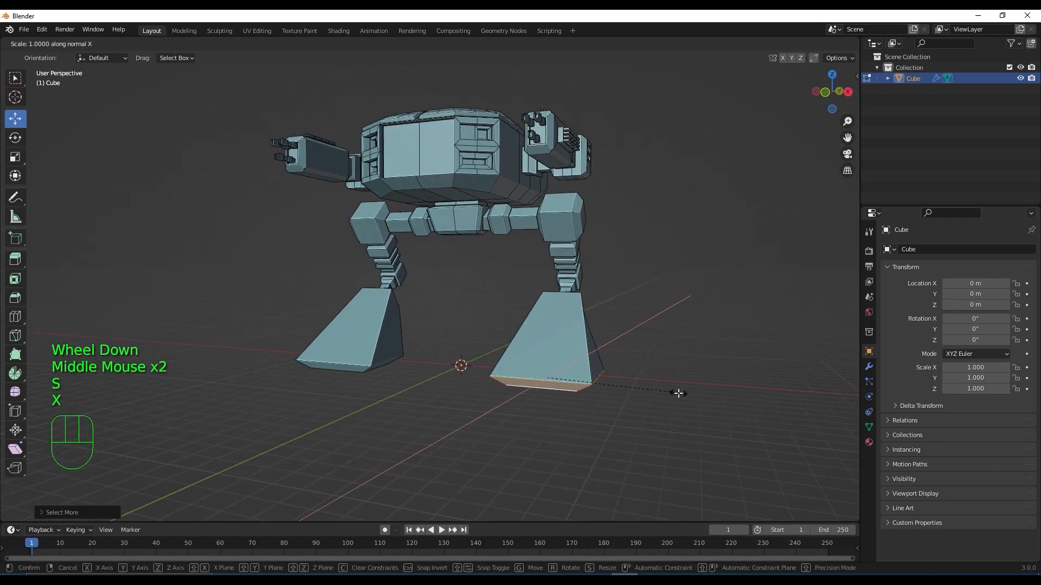
key("s")
key("y")
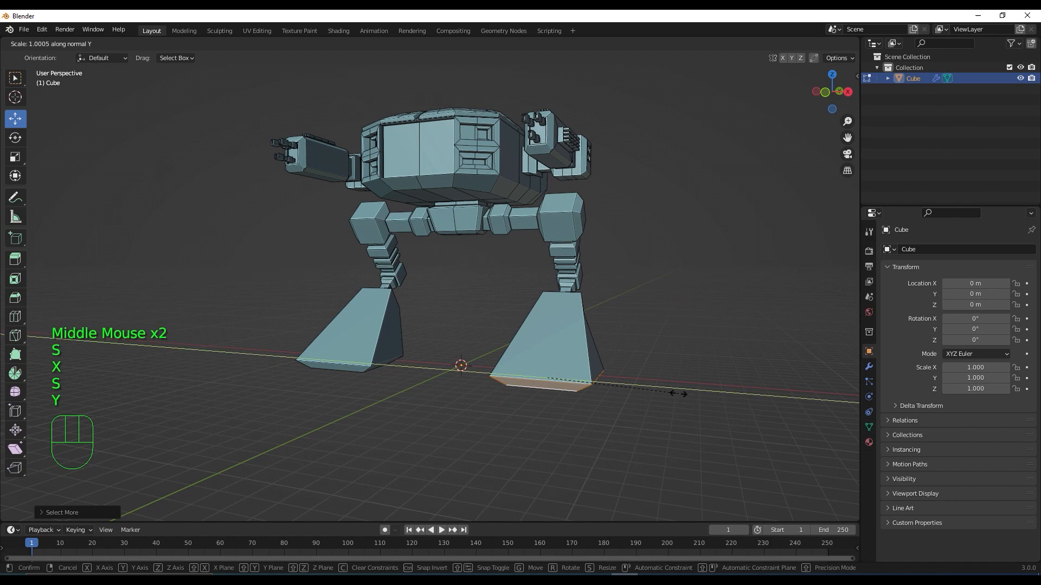
left_click(628, 395)
Step: Select the edge loop around the upper end of the long lower leg block and scale it down to about 0.8
scroll(615, 367, "down", 2)
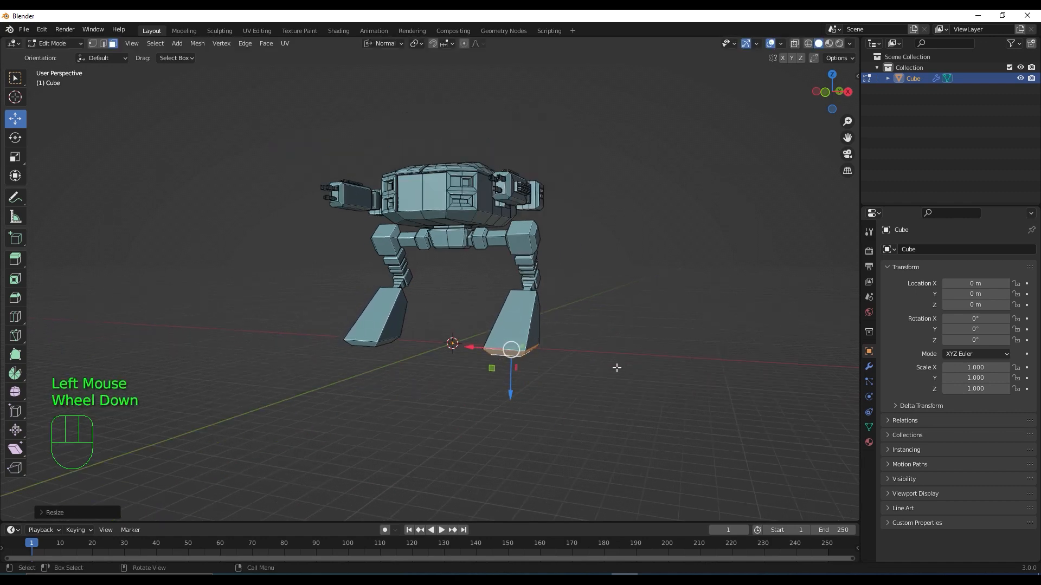
middle_click_drag(616, 367, 555, 367)
scroll(582, 367, "up", 2)
scroll(555, 367, "up", 2)
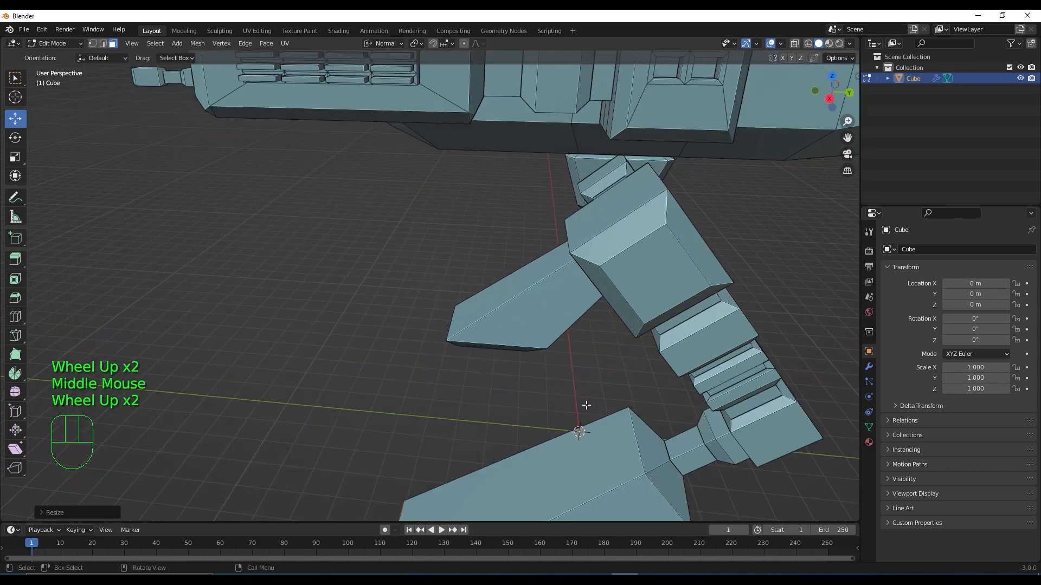
middle_click_drag(586, 405, 535, 354, "shift")
key("2")
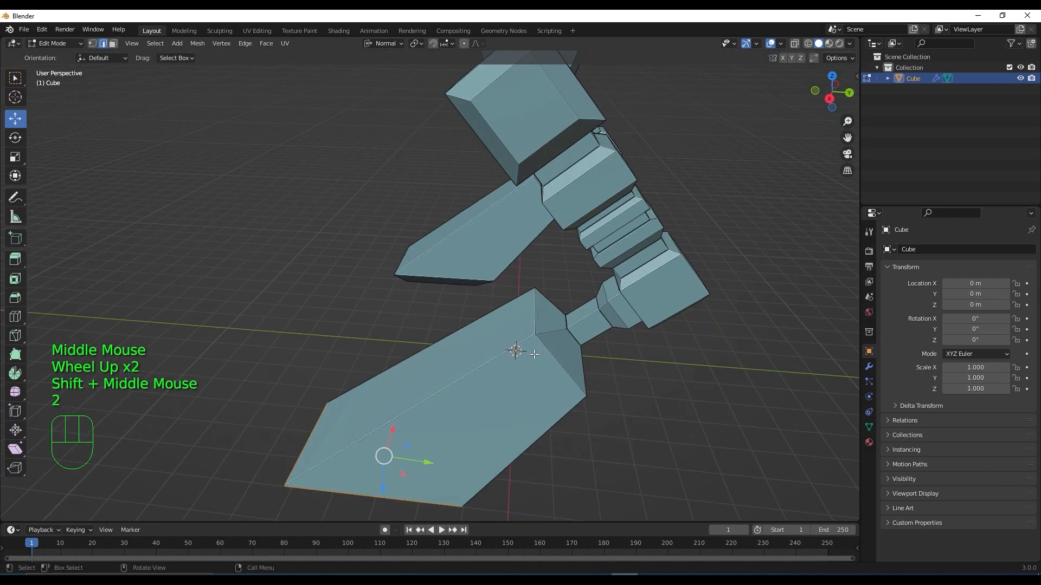
left_click(554, 354)
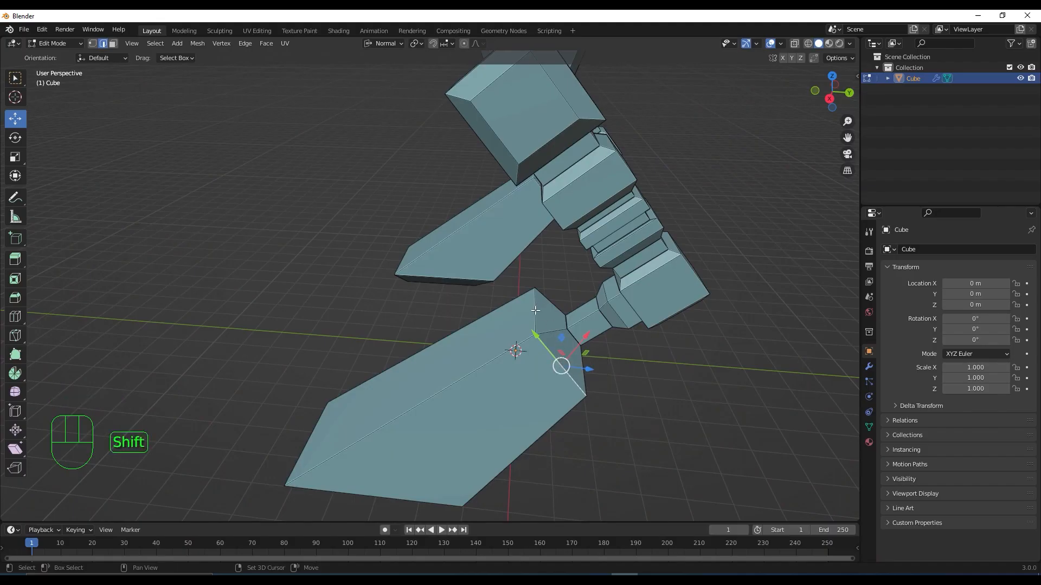
left_click(533, 310, "shift")
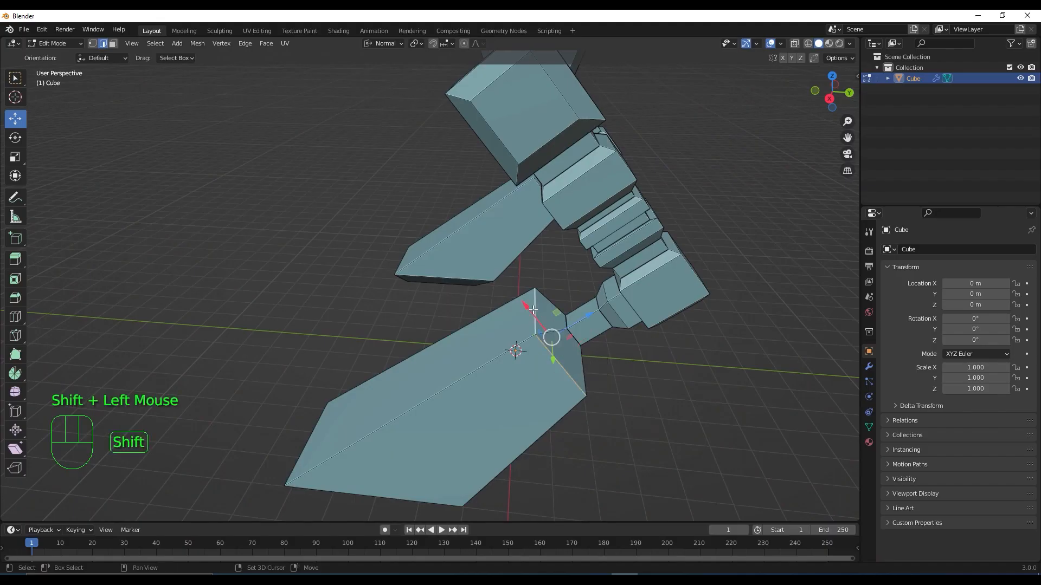
left_click(571, 390)
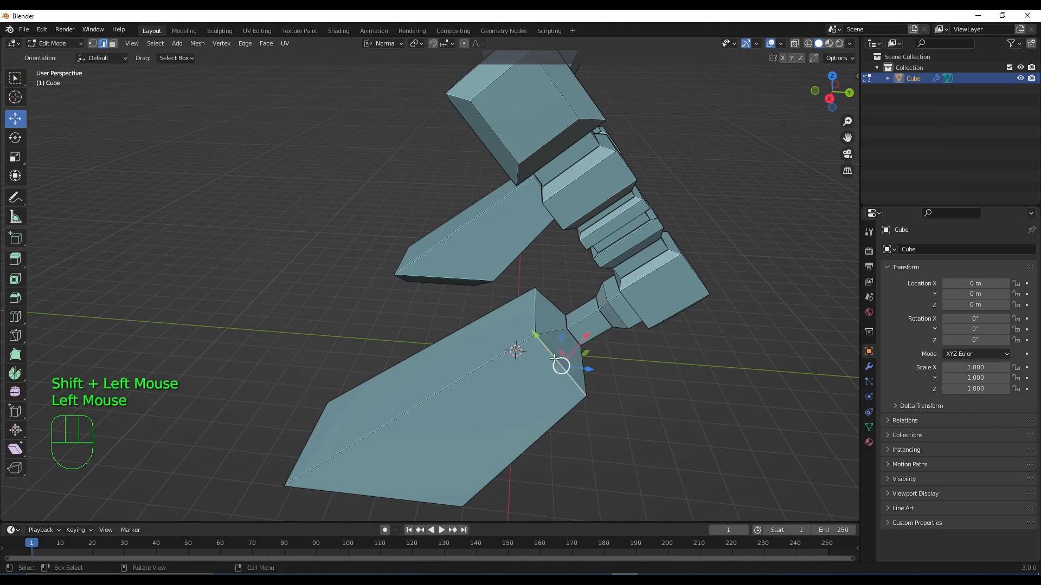
left_click(534, 319, "alt")
middle_click_drag(533, 319, 558, 371)
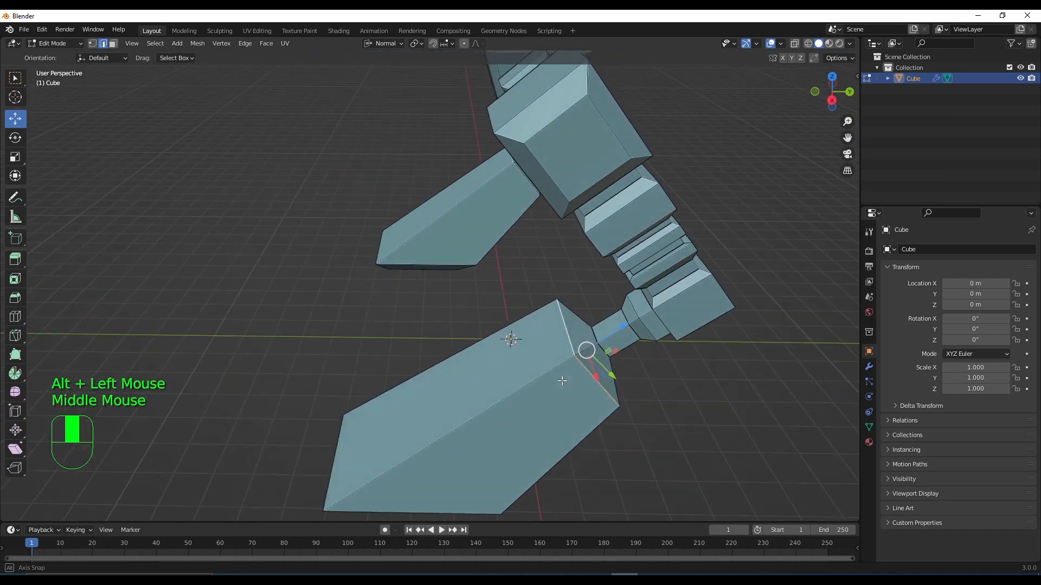
key("s")
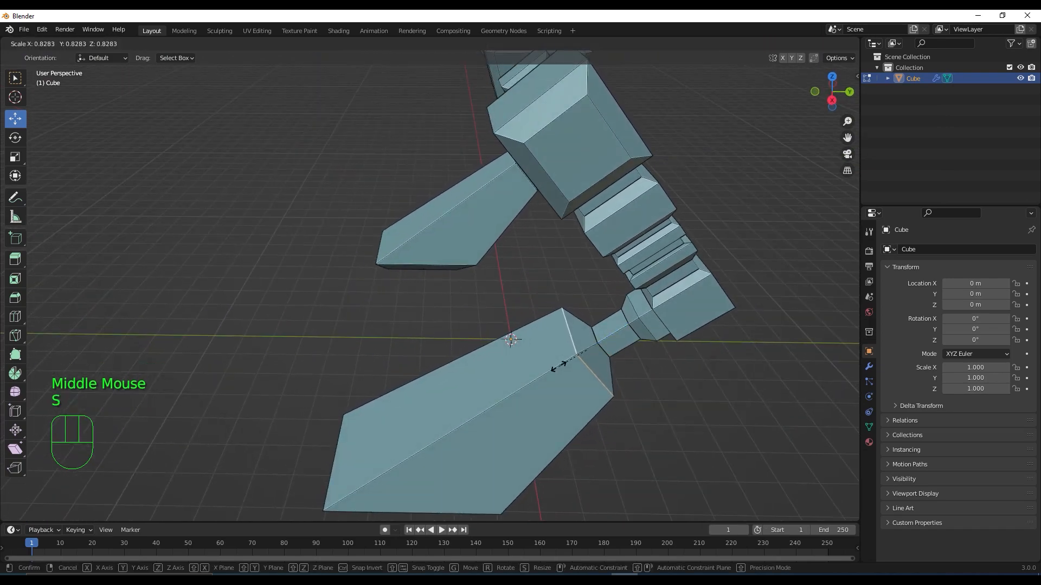
left_click(553, 367)
Step: Bevel the four long edges of the lower leg block about 0.47 m wide with one segment
scroll(559, 402, "down", 2)
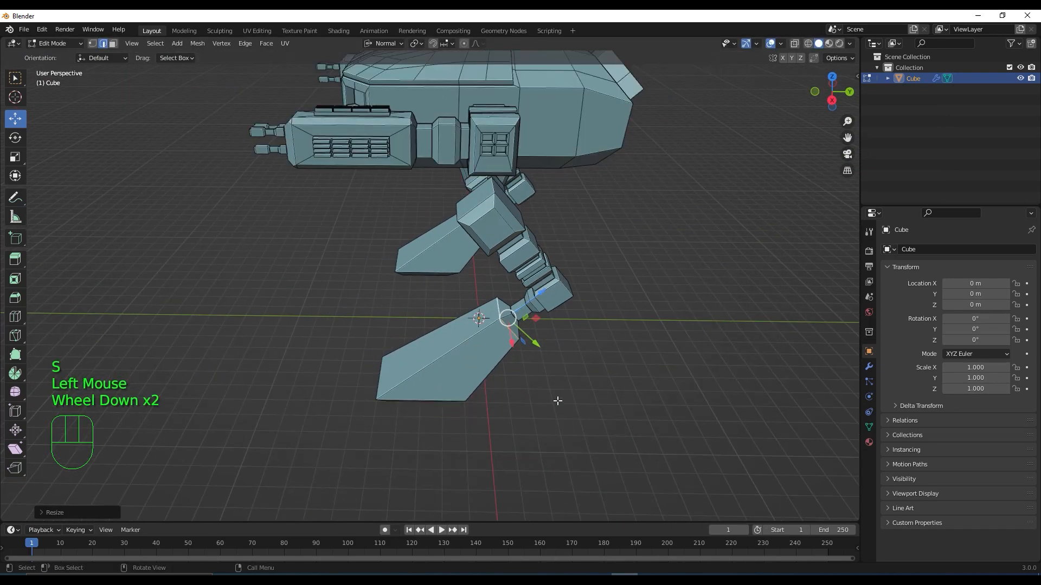
middle_click_drag(535, 377, 588, 338)
scroll(623, 363, "up", 2)
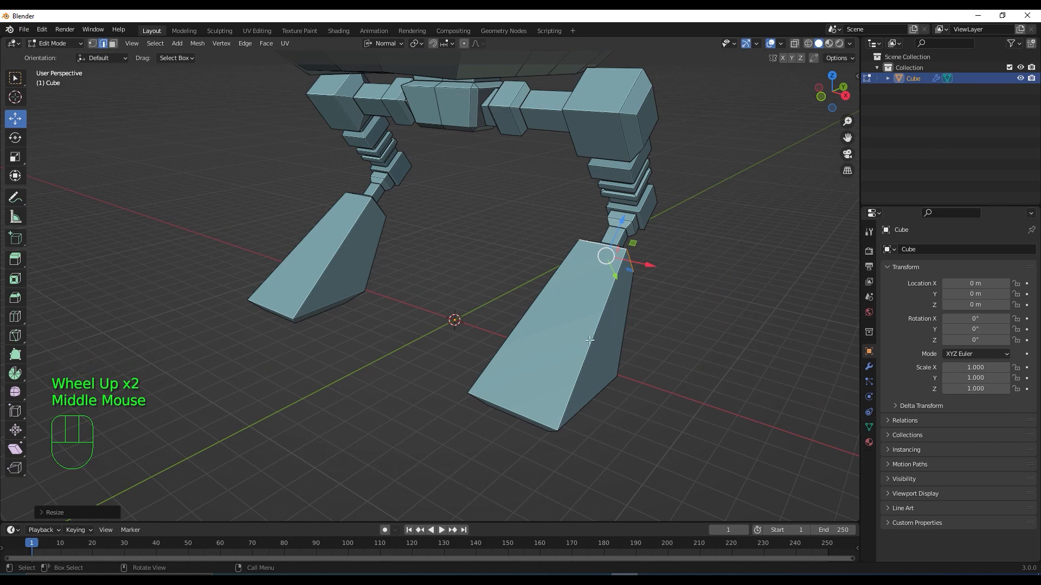
left_click(590, 339)
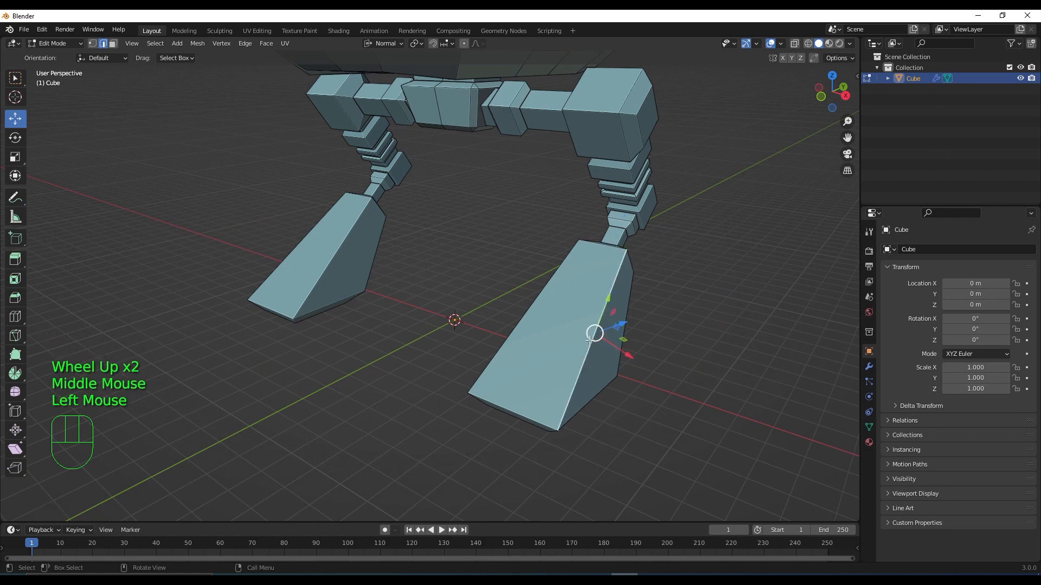
left_click(534, 304, "shift")
middle_click_drag(557, 368, 481, 417)
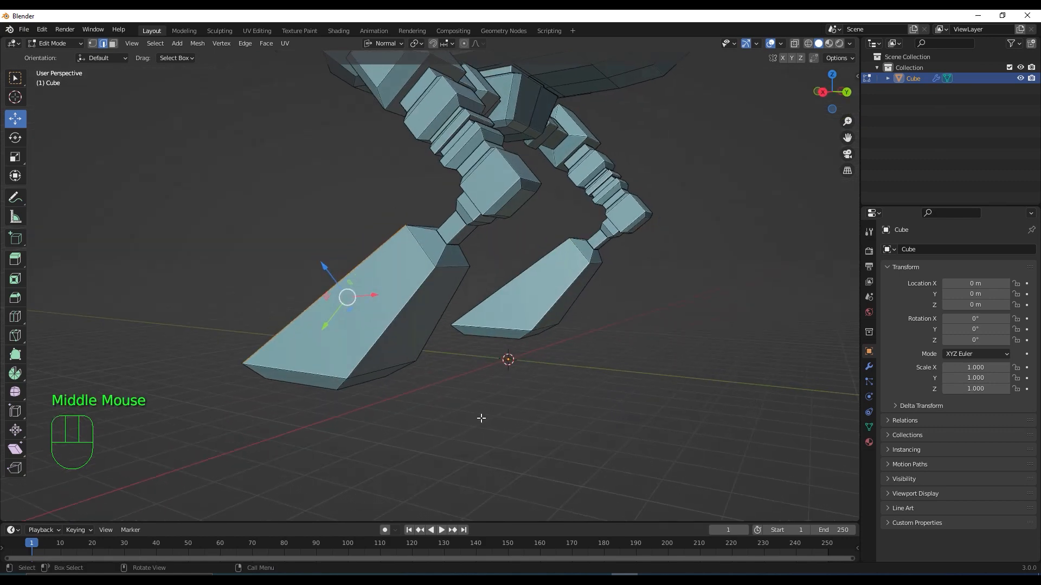
left_click(396, 311, "shift")
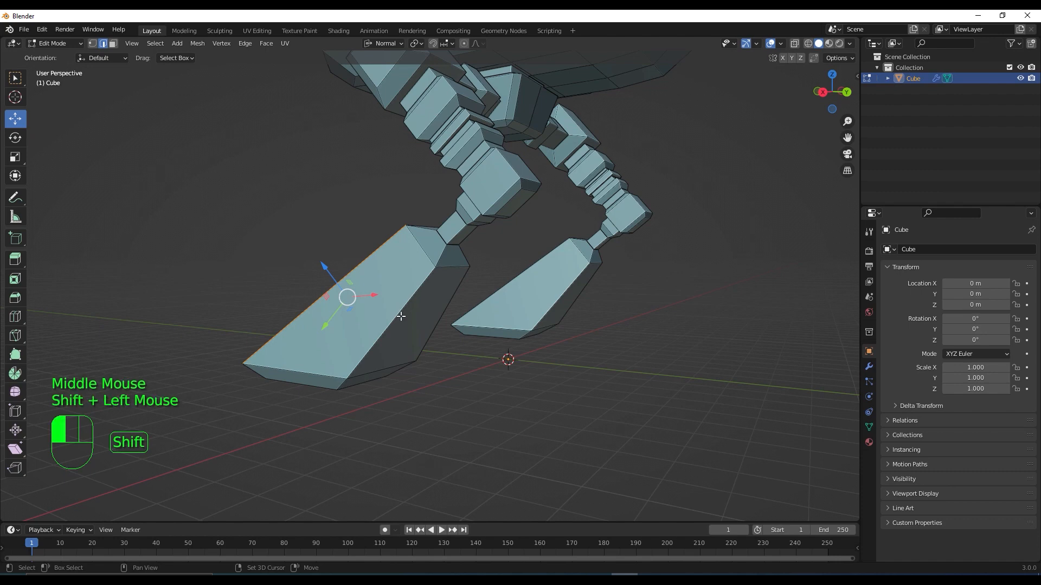
left_click(440, 318, "shift")
middle_click_drag(475, 411, 599, 425)
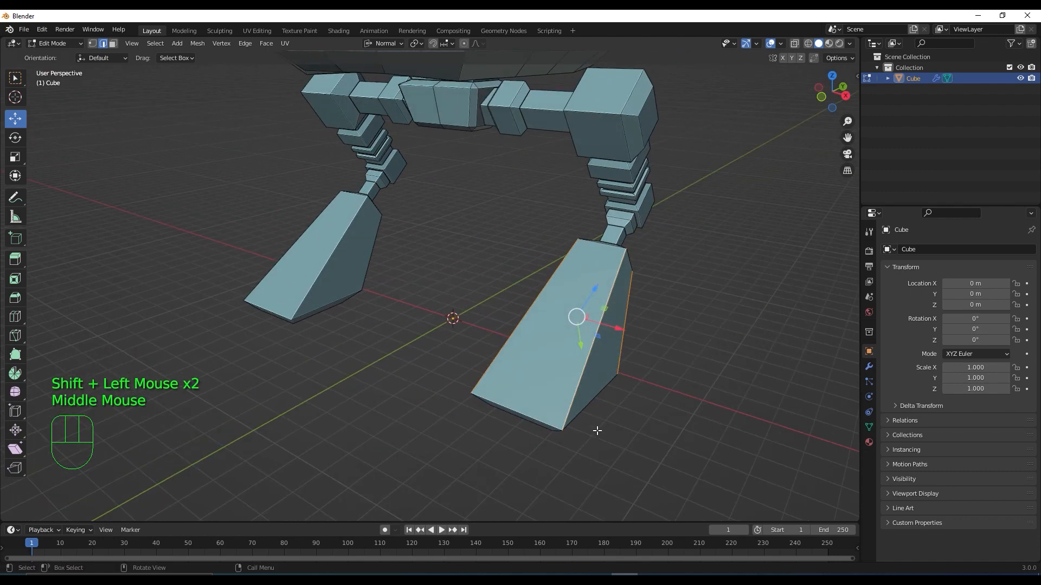
key("ctrl+b")
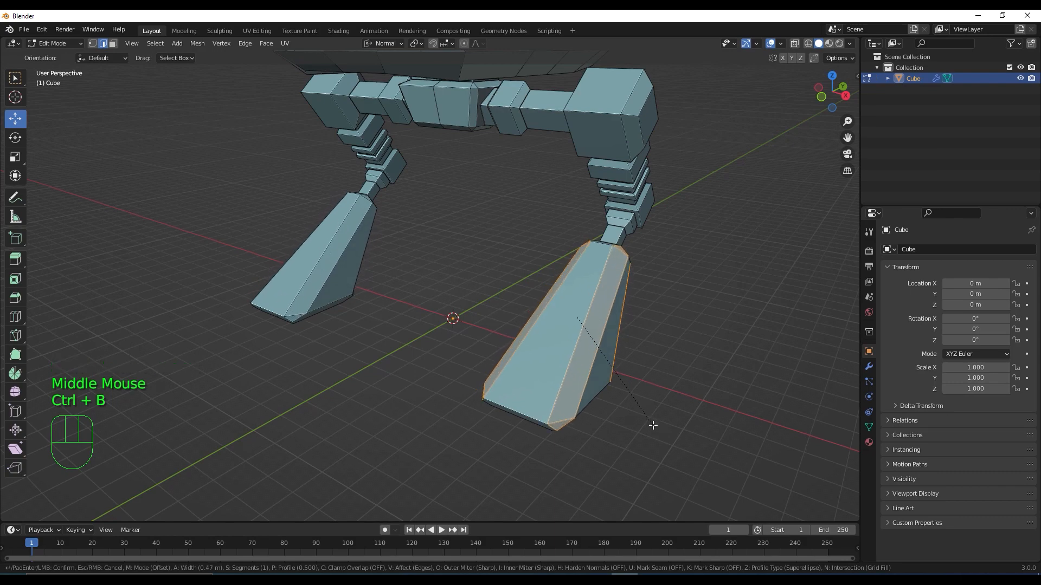
left_click(653, 425)
Step: Select the large sloping front face of the lower leg and inset it to form a narrower tapered panel
middle_click_drag(639, 439, 611, 459)
scroll(612, 455, "up", 1)
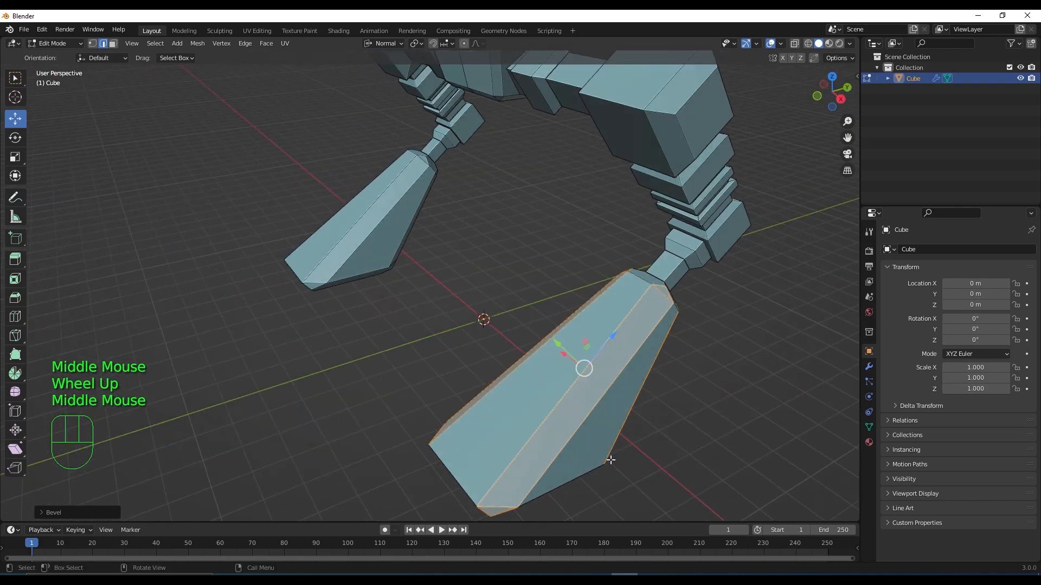
left_click(550, 417)
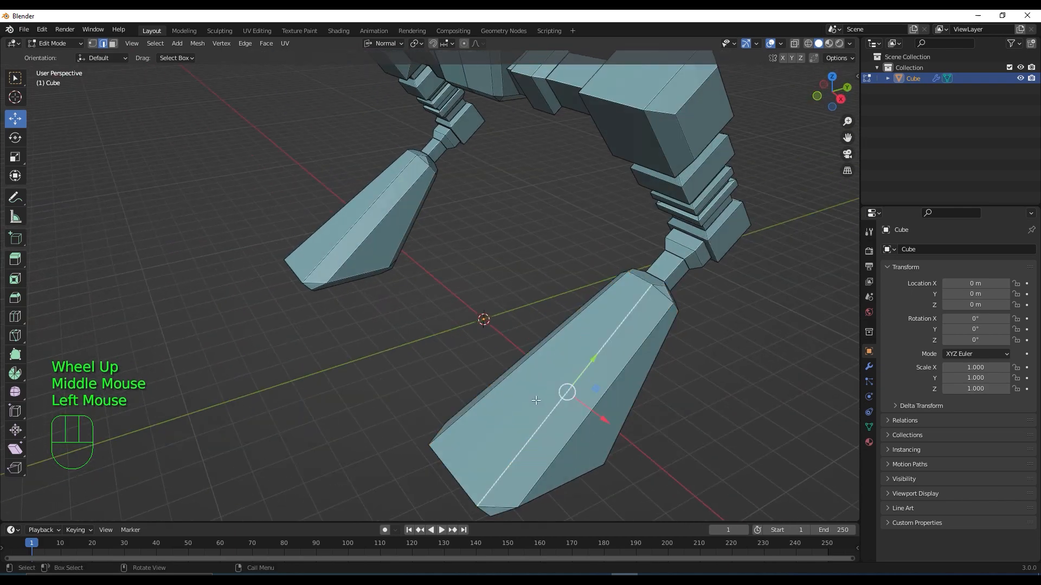
key("3")
left_click(536, 400)
middle_click_drag(536, 400, 633, 370)
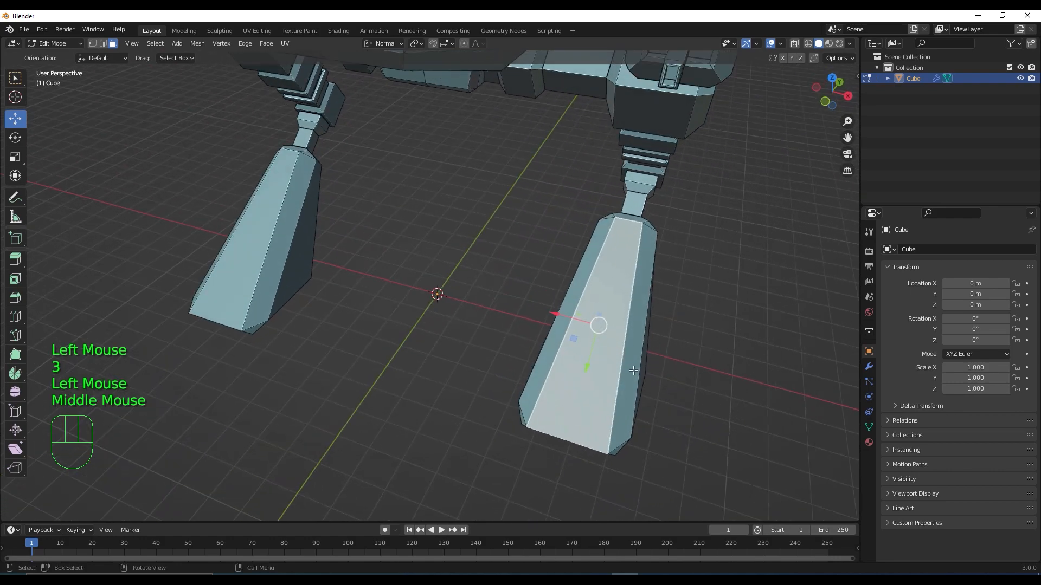
key("i")
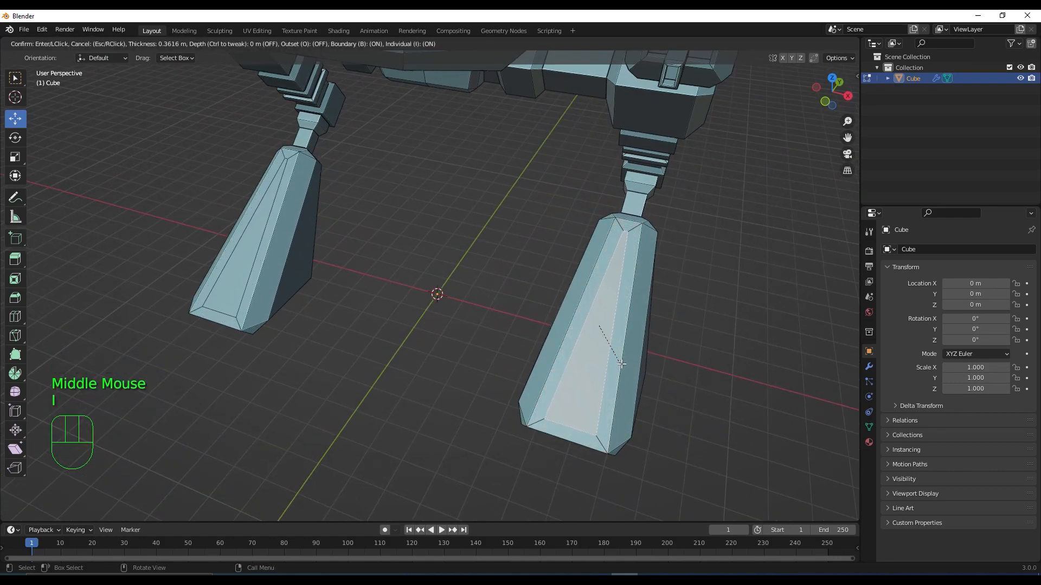
left_click(593, 323)
Step: In the right side view, extrude the inset front panel outward about 0.38 m along its normal
middle_click_drag(593, 324, 542, 393)
key("KP_3")
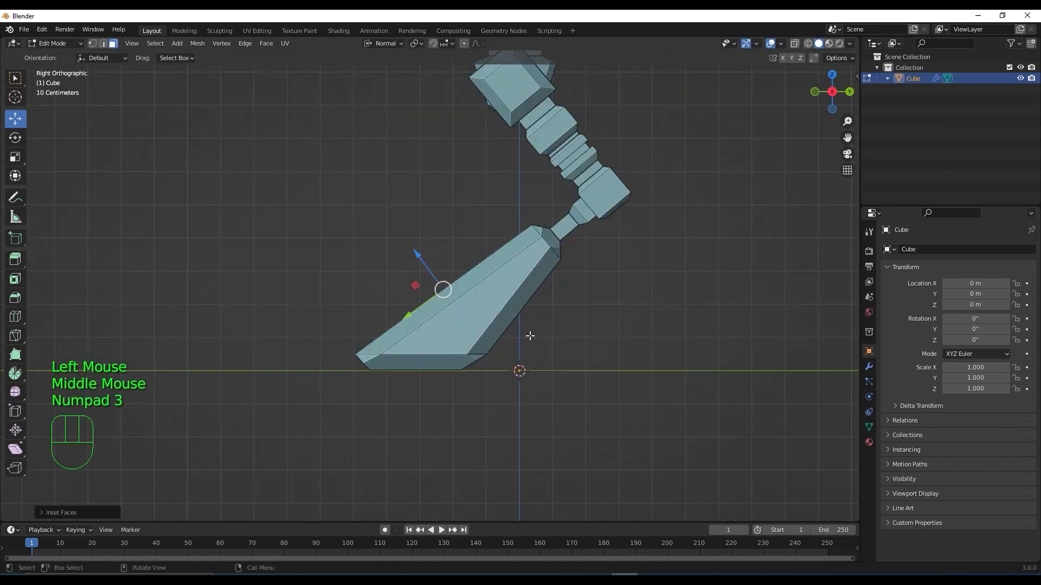
scroll(490, 318, "up", 3)
key("e")
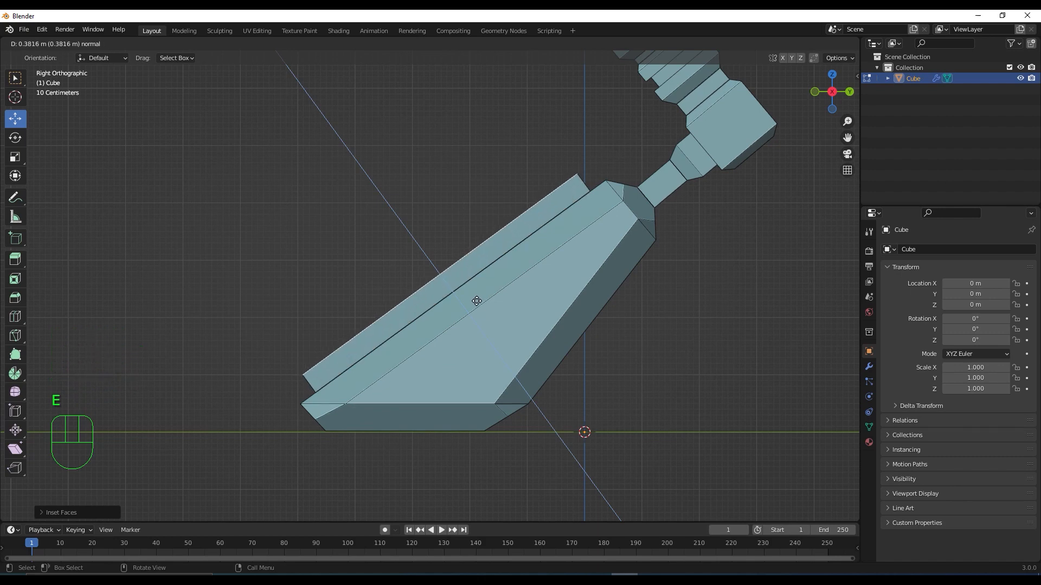
left_click(476, 301)
Step: Rotate the raised panel's outer face about 5° so it stands out more at the toe, and move it slightly back toward the leg
key("r")
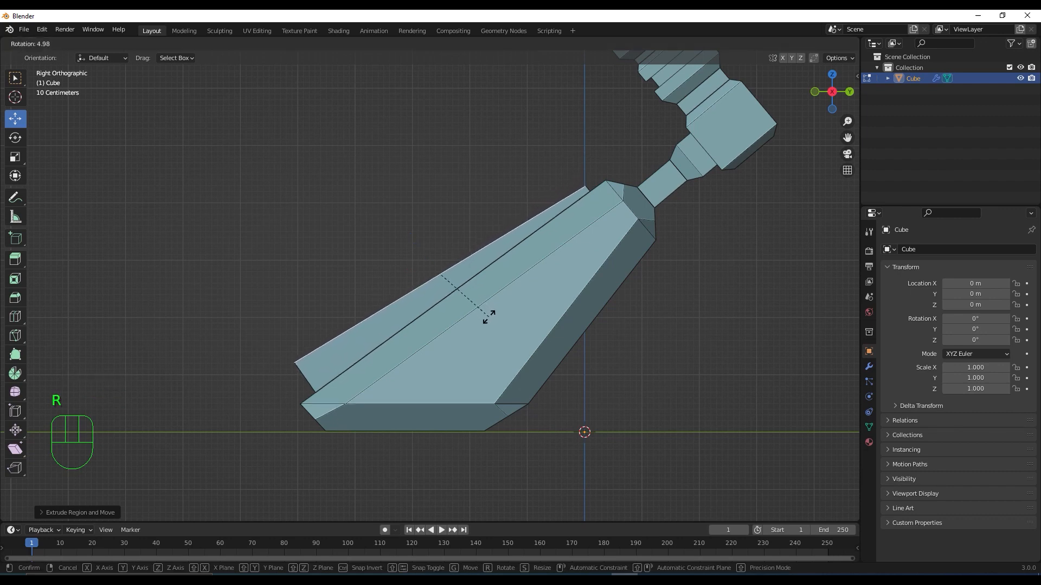
left_click(488, 316)
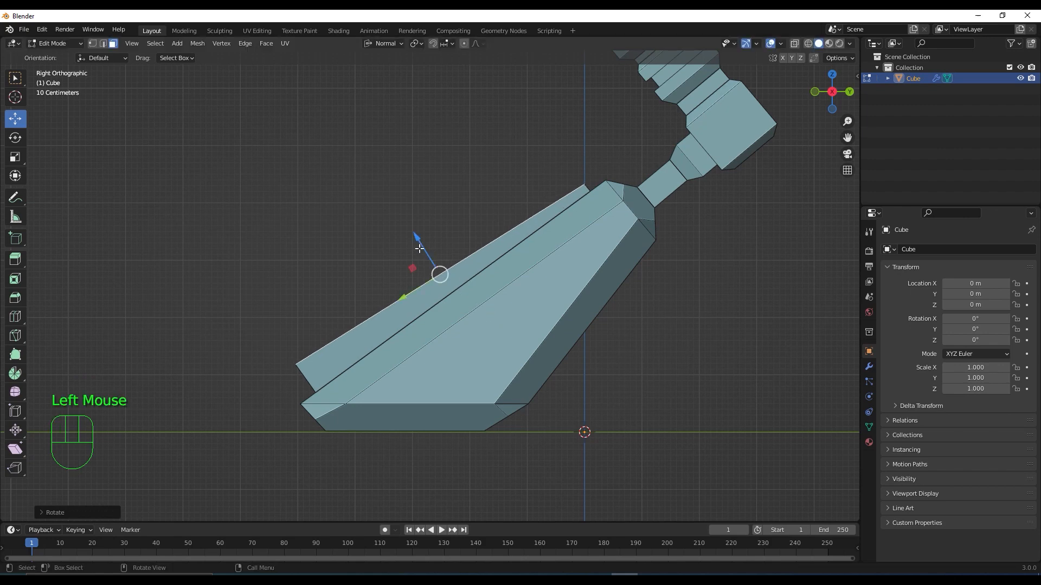
left_click_drag(420, 247, 434, 264)
Step: Bevel the edges around the raised front panel's outer face with a narrow single-segment bevel
scroll(437, 278, "down", 2)
middle_click_drag(437, 278, 572, 287)
scroll(611, 353, "down", 1)
scroll(611, 353, "up", 1)
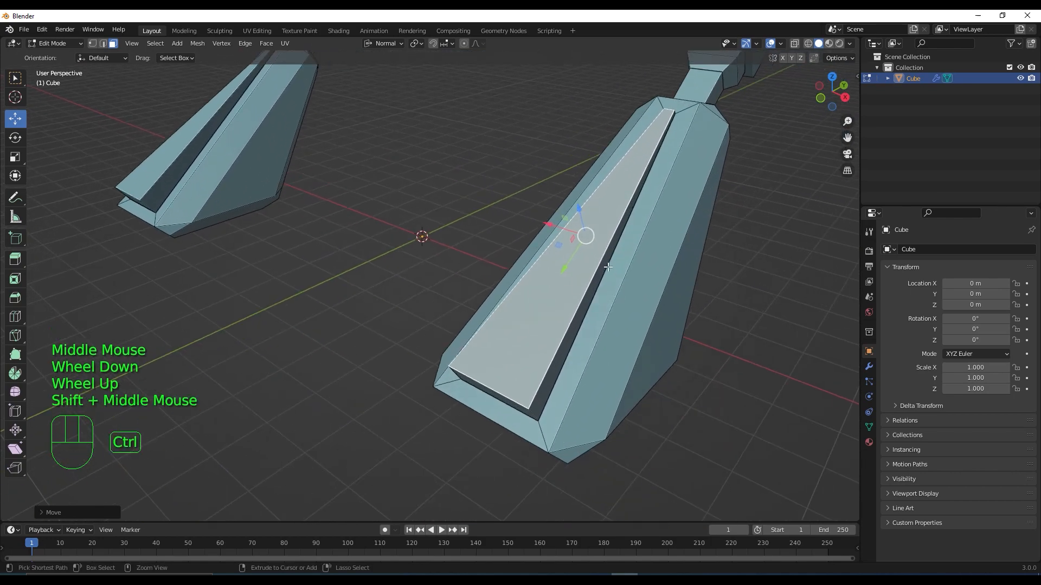
key("ctrl+b")
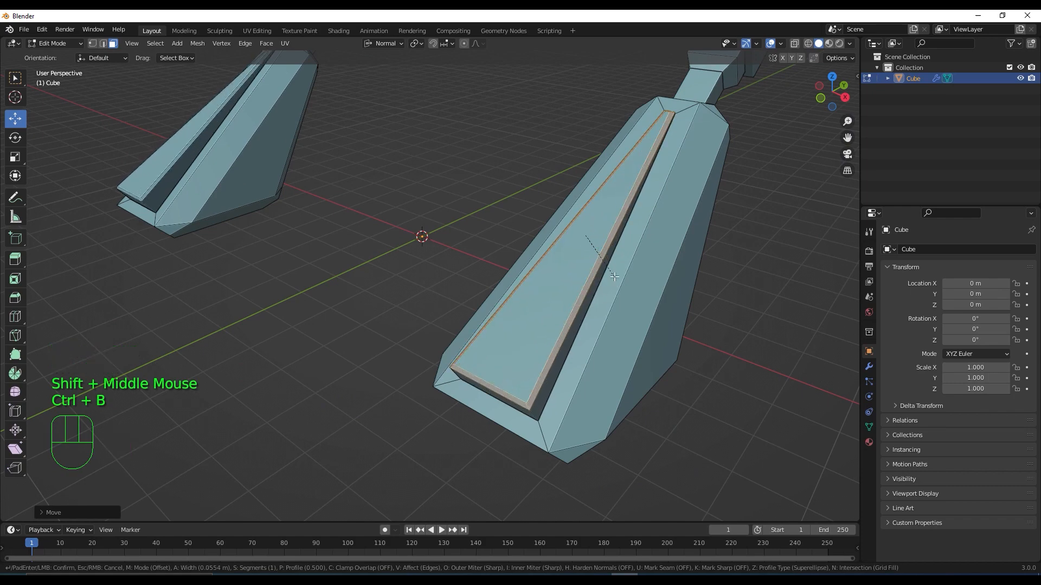
left_click(591, 283)
Step: Select the large rear face of the lower leg and inset it about 0.14 m
scroll(591, 283, "down", 2)
middle_click_drag(591, 283, 369, 203)
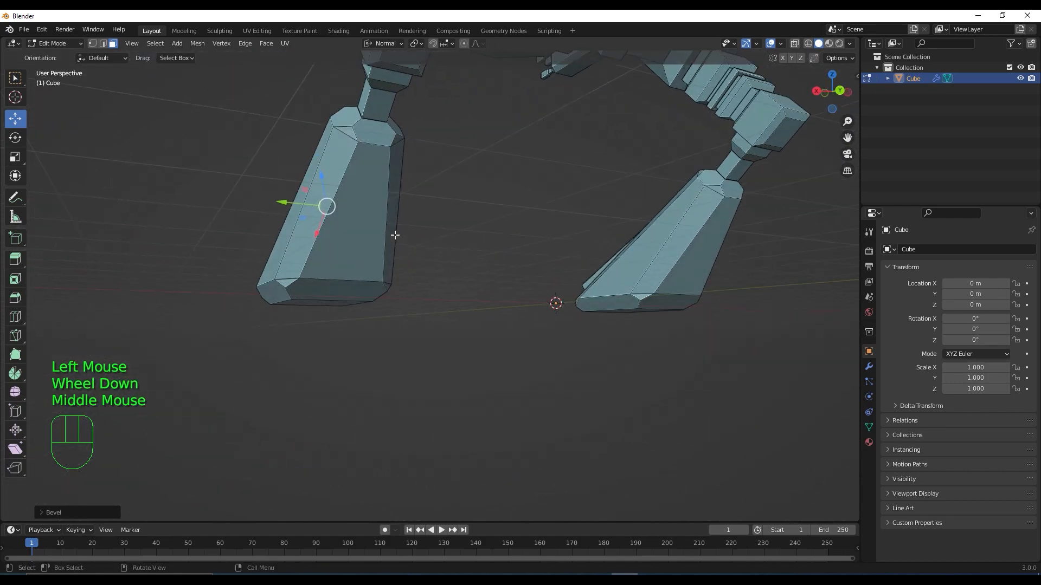
left_click(362, 199)
key("i")
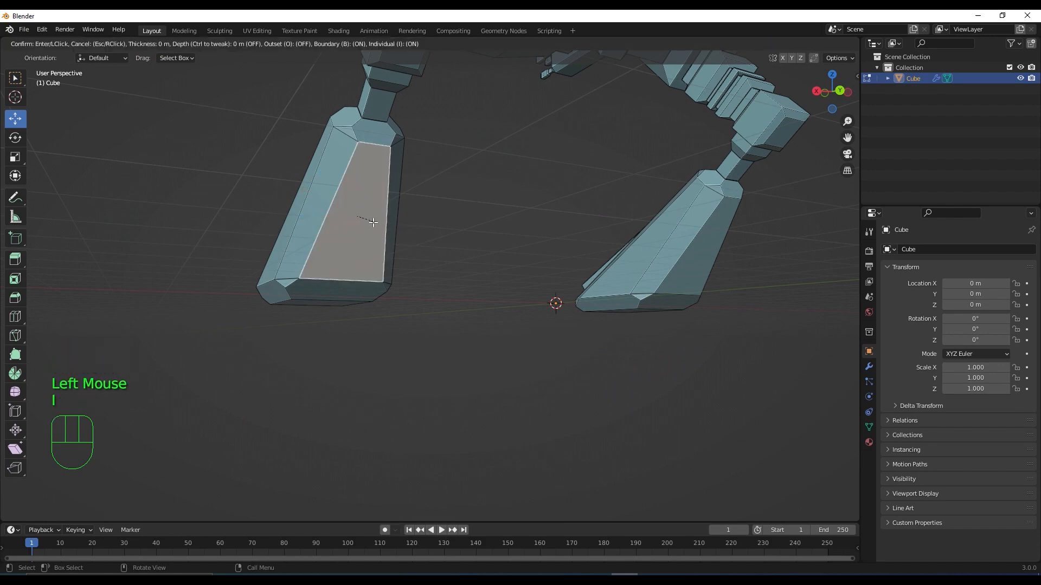
left_click(382, 213)
scroll(341, 245, "up", 2)
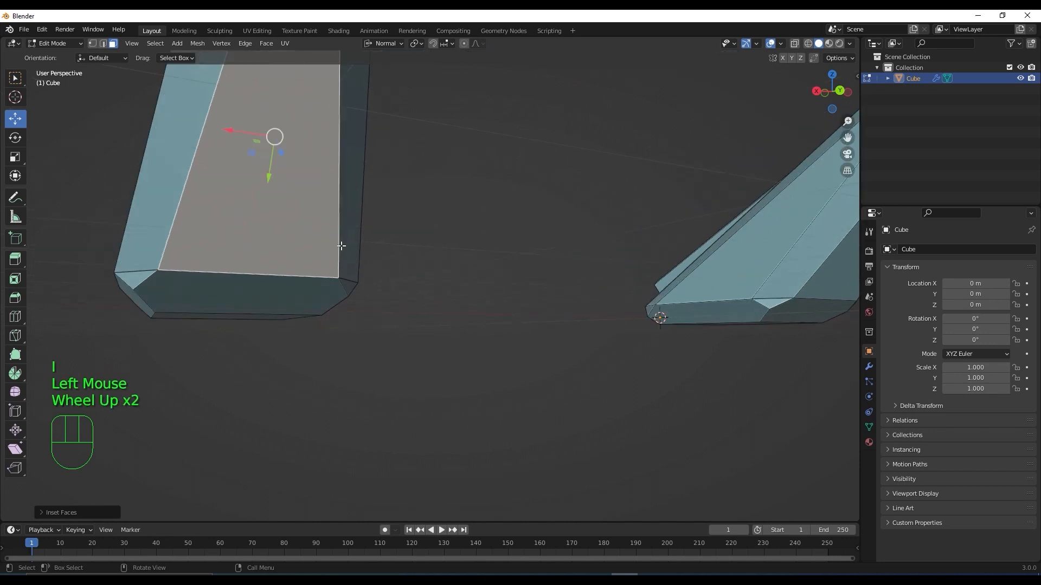
middle_click_drag(361, 253, 499, 343, "shift")
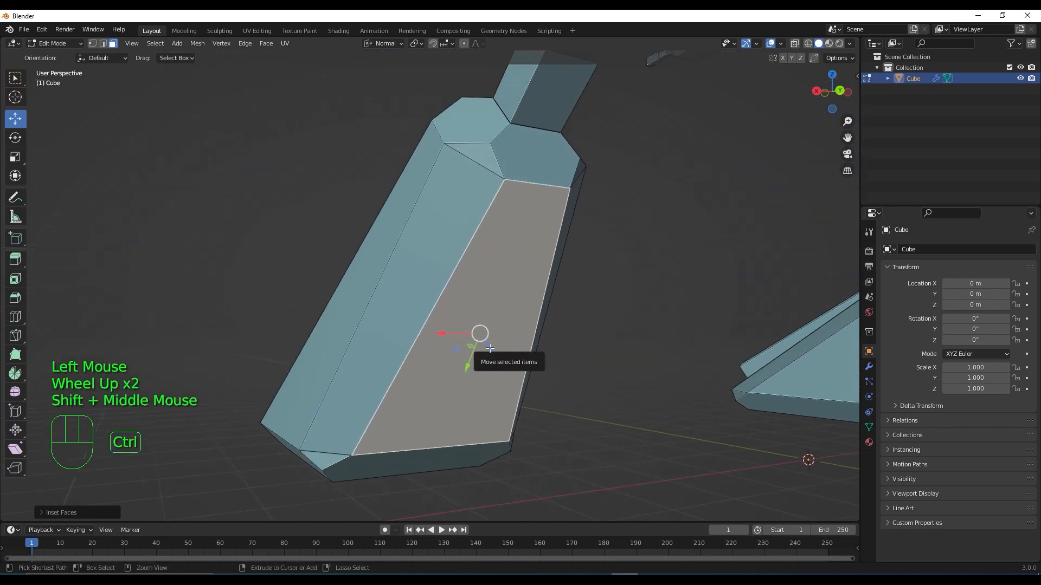
key("ctrl+z")
key("i")
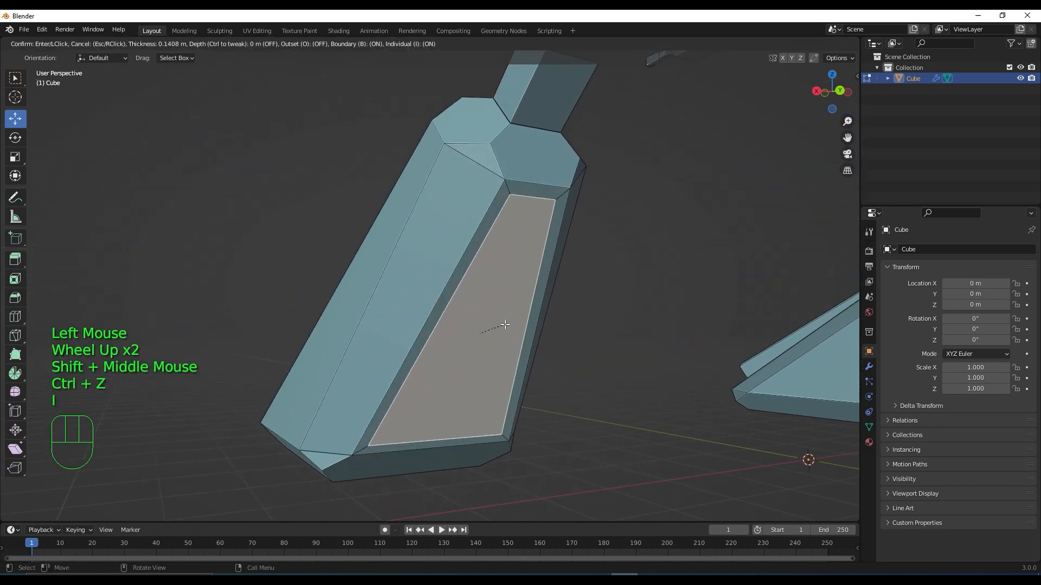
left_click(502, 325)
Step: Extrude the inset rear face about 0.49 m inward to form a recess in the lower leg
middle_click_drag(507, 376, 510, 372)
key("e")
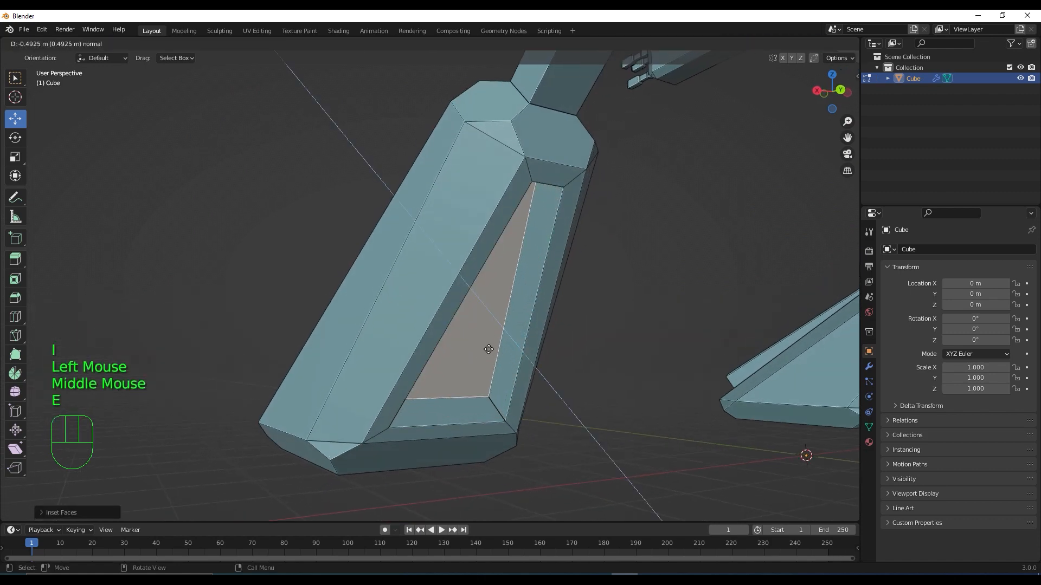
left_click(488, 349)
scroll(489, 349, "down", 3)
middle_click_drag(487, 347, 558, 366)
scroll(493, 339, "down", 2)
scroll(463, 318, "down", 3)
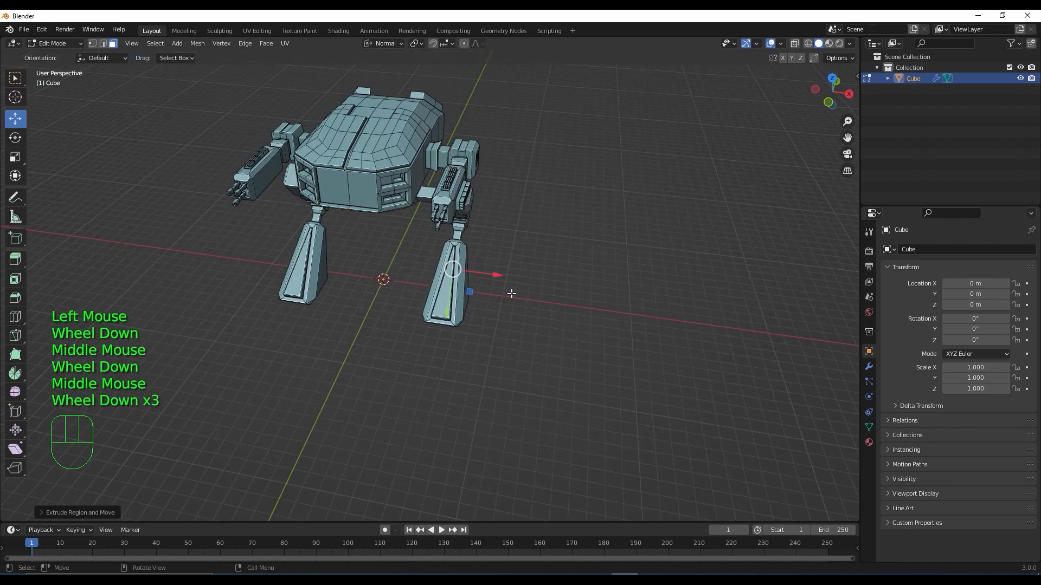
Step: Duplicate the sole's front toe face and leave the copy at its original position
scroll(496, 329, "up", 2)
middle_click_drag(496, 354, 478, 340)
scroll(478, 340, "up", 3)
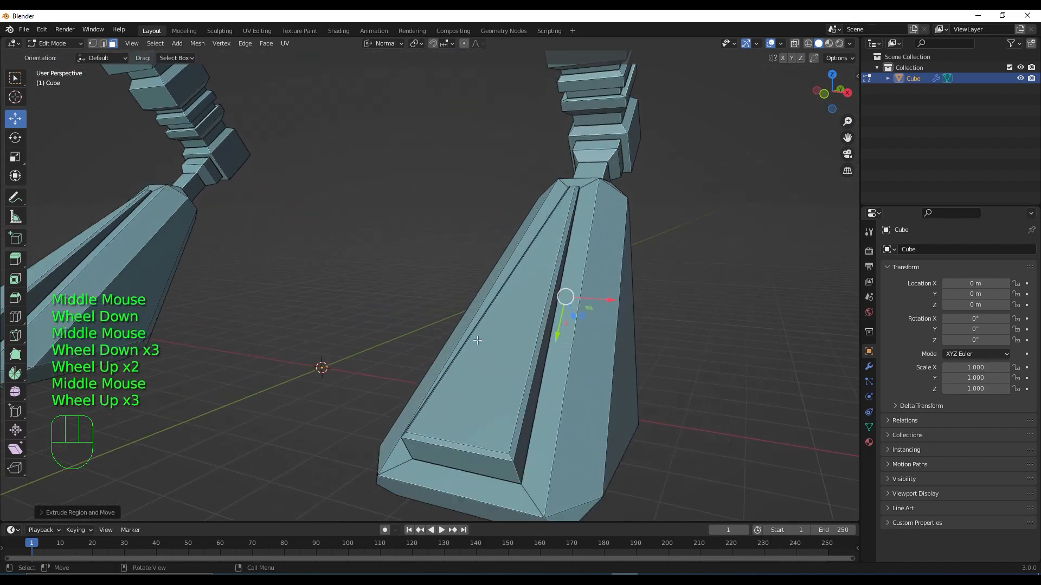
middle_click_drag(492, 392, 455, 326, "shift")
left_click(455, 327)
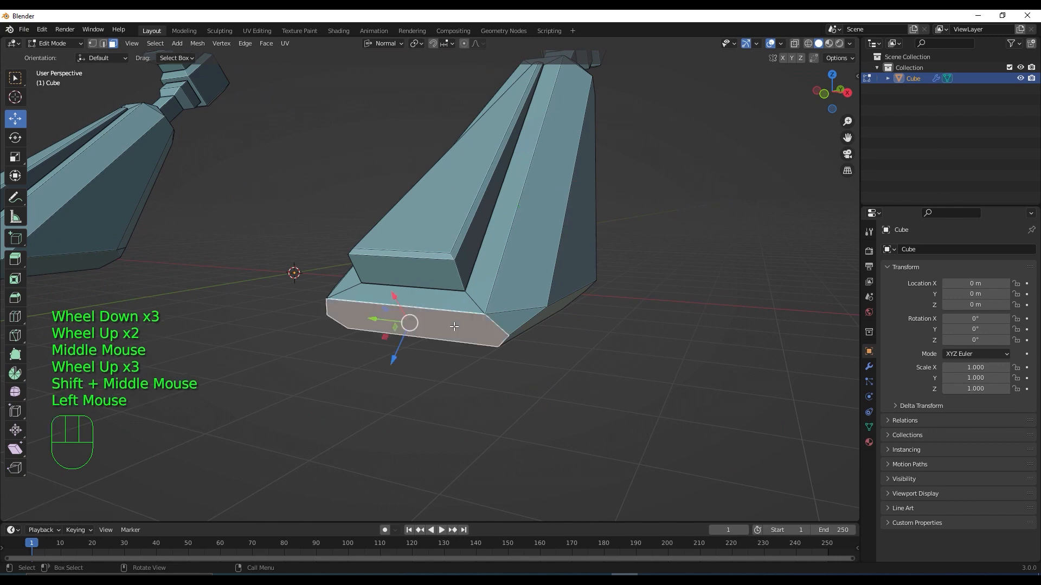
key("shift+d")
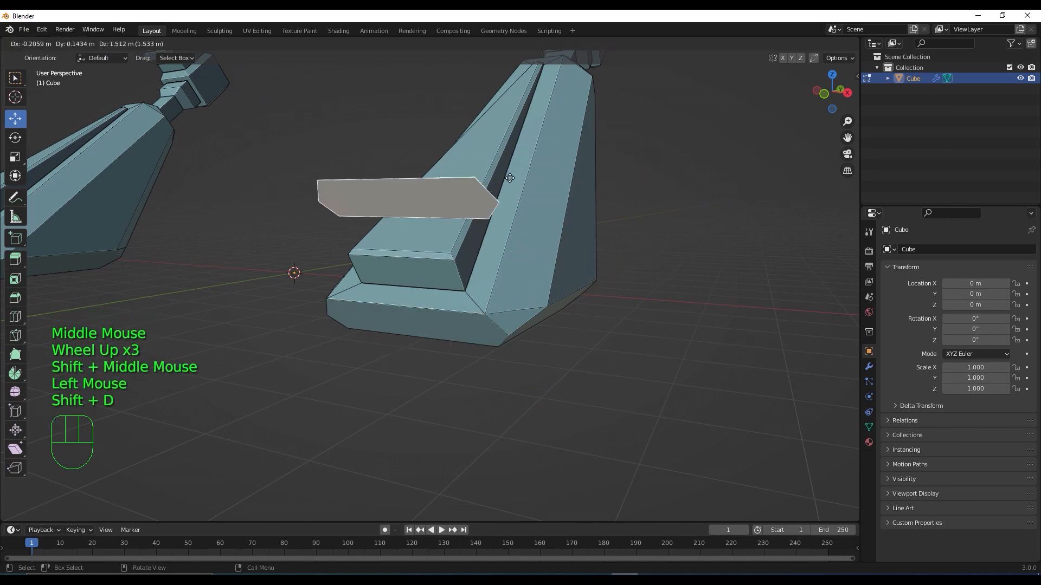
right_click(488, 307)
middle_click_drag(488, 307, 508, 325)
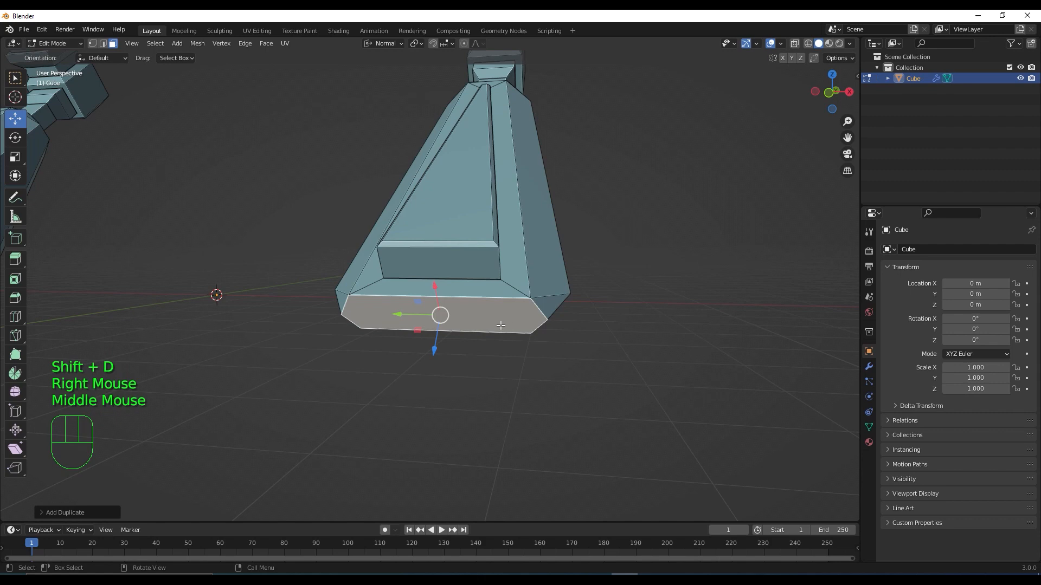
Step: Scale the duplicated toe face down evenly so it fits inside the toe's outline
key("KP_3")
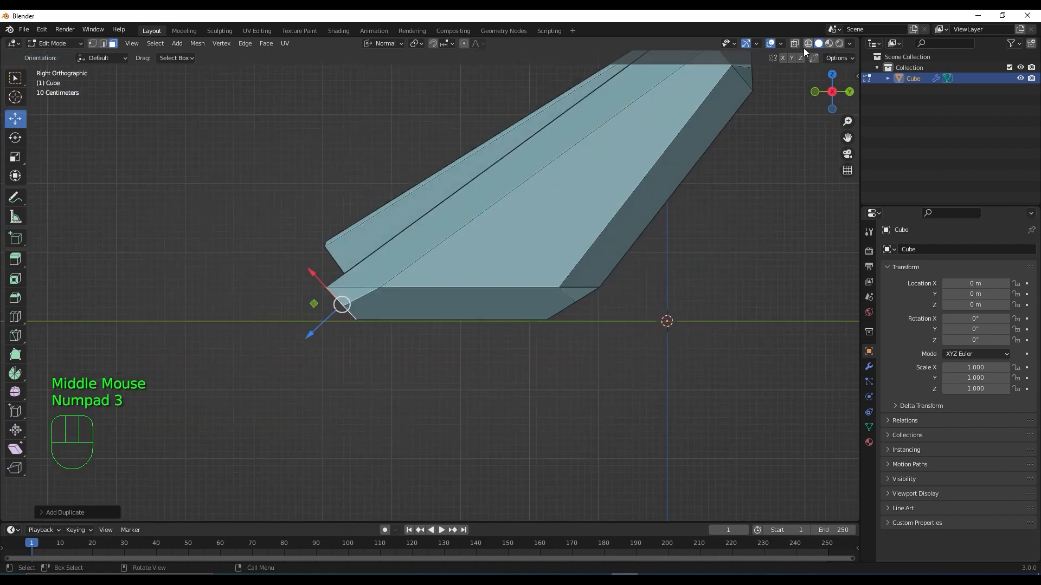
middle_click_drag(704, 286, 560, 286)
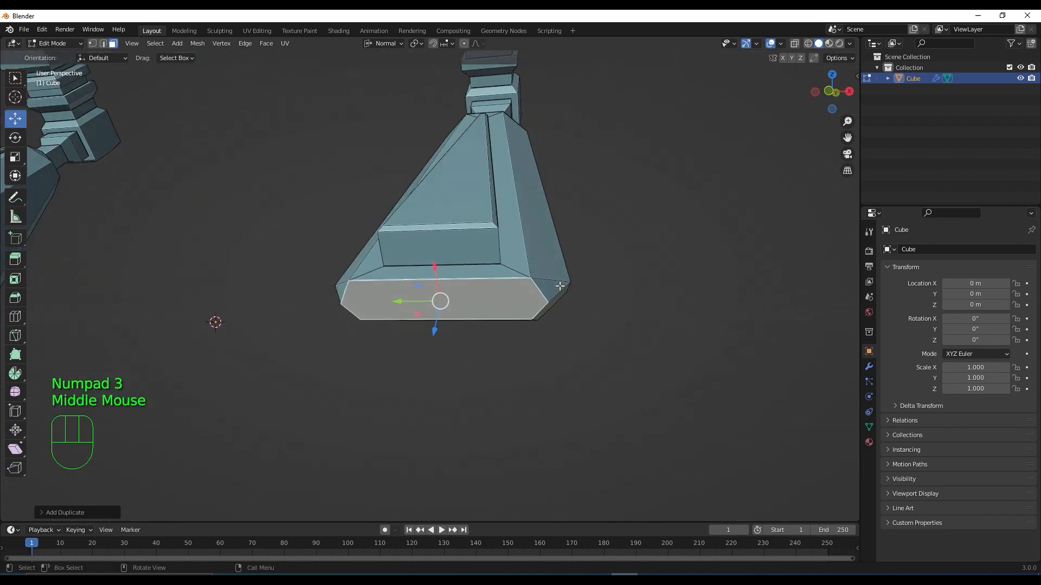
key("s")
left_click(534, 290)
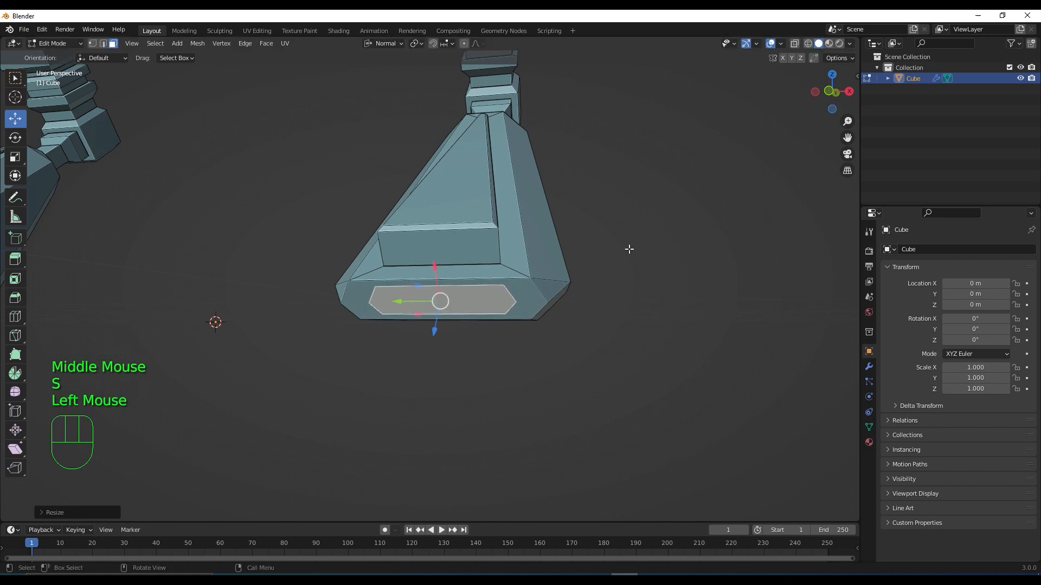
Step: Using the Global orientation, move the duplicated toe face back along Y into the foot and rotate it 40° towards upright
left_click(794, 45)
key("KP_3")
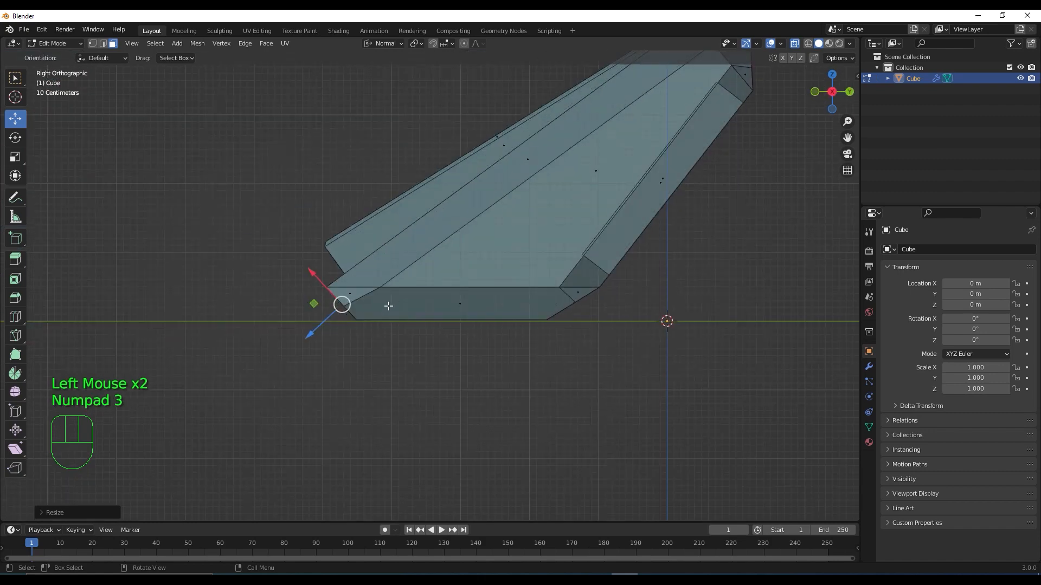
scroll(354, 306, "up", 2)
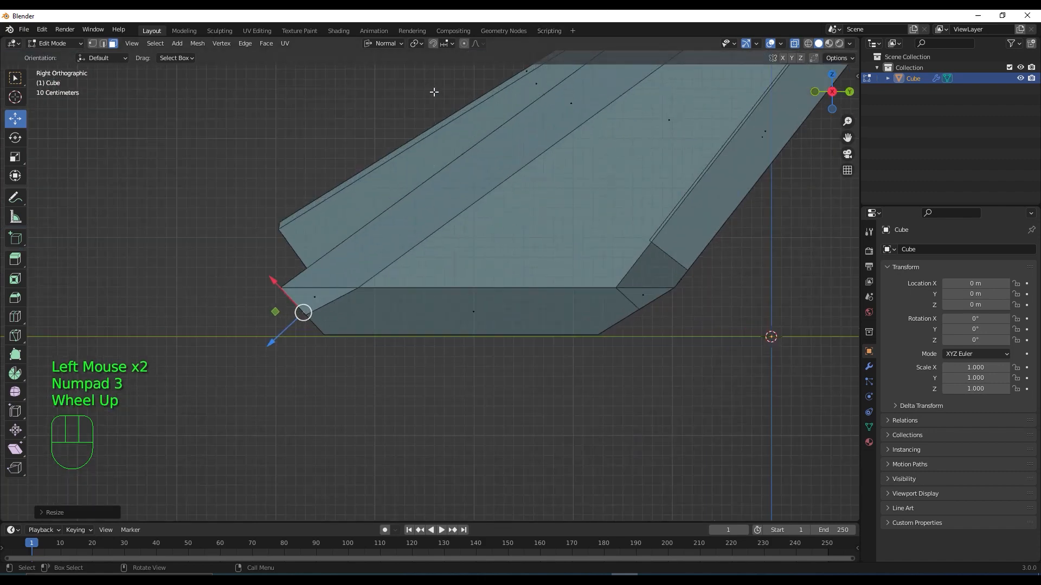
left_click(373, 43)
left_click(379, 77)
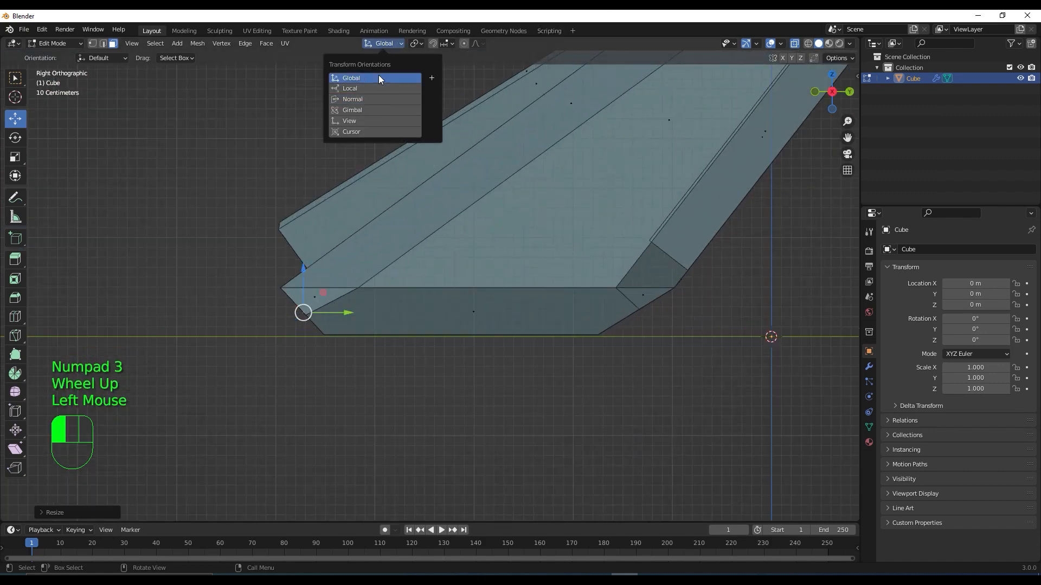
left_click_drag(346, 313, 389, 321)
key("r")
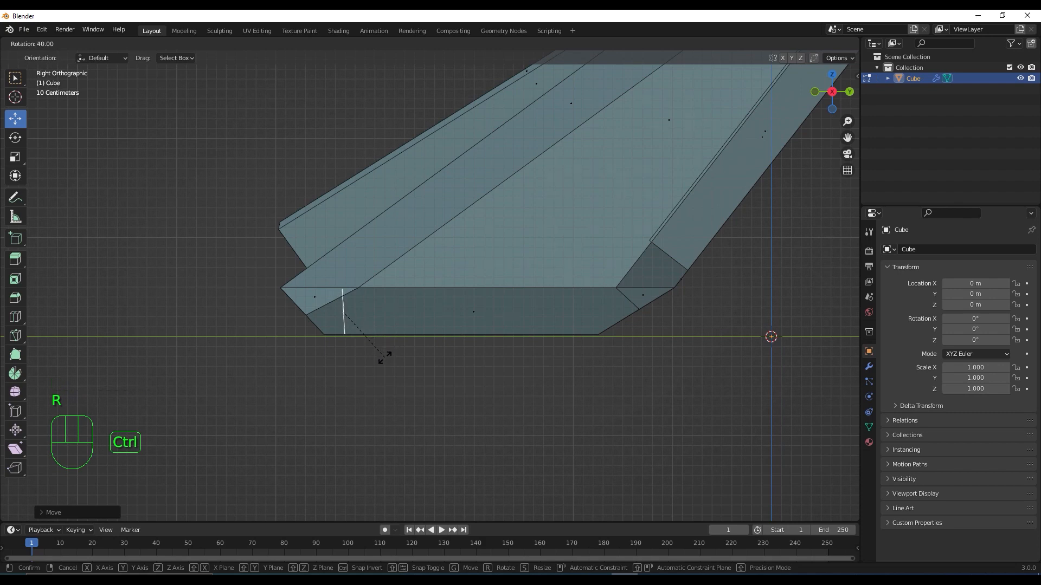
left_click(384, 360, "ctrl")
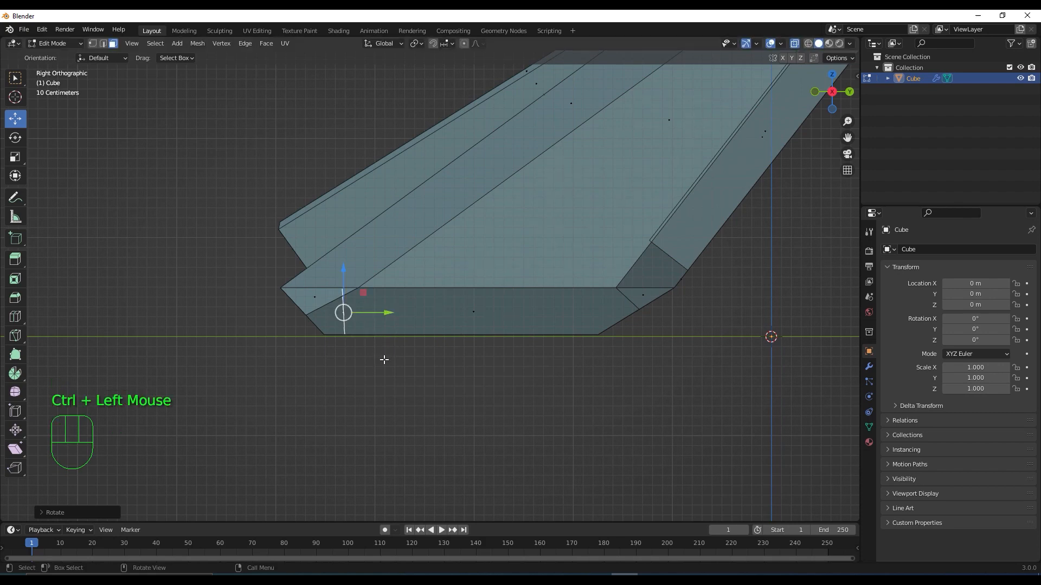
key("e")
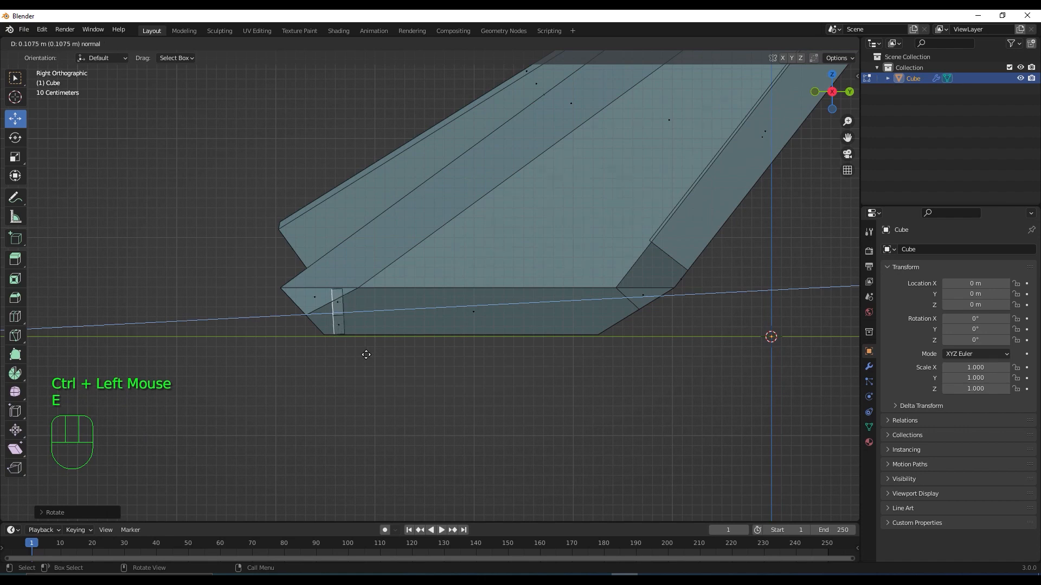
left_click(354, 353)
key("ctrl+z")
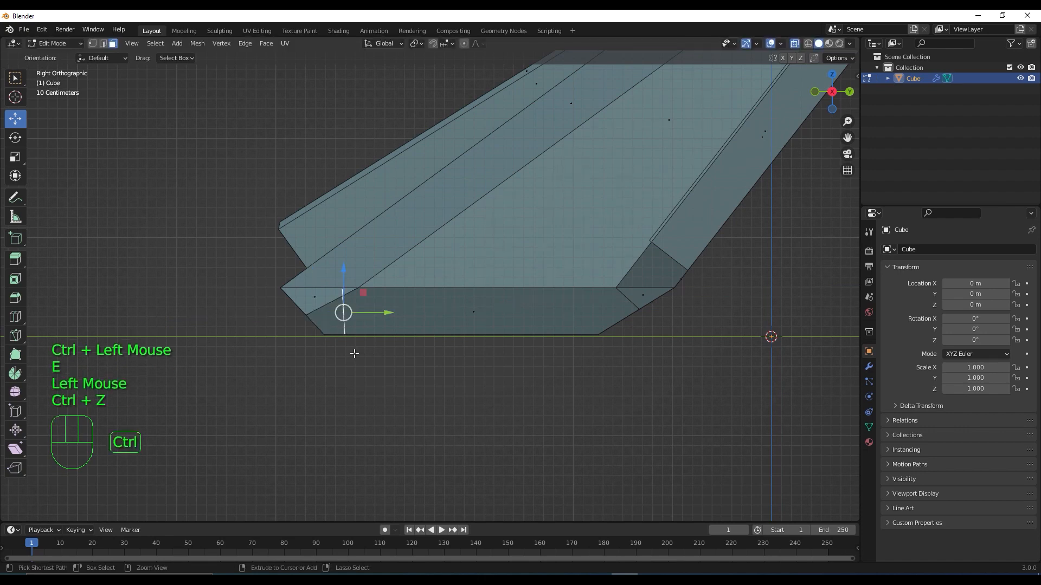
Step: Rotate the duplicated face slightly until it stands vertical, and extrude it forward about 1.34 m as a toe
key("r")
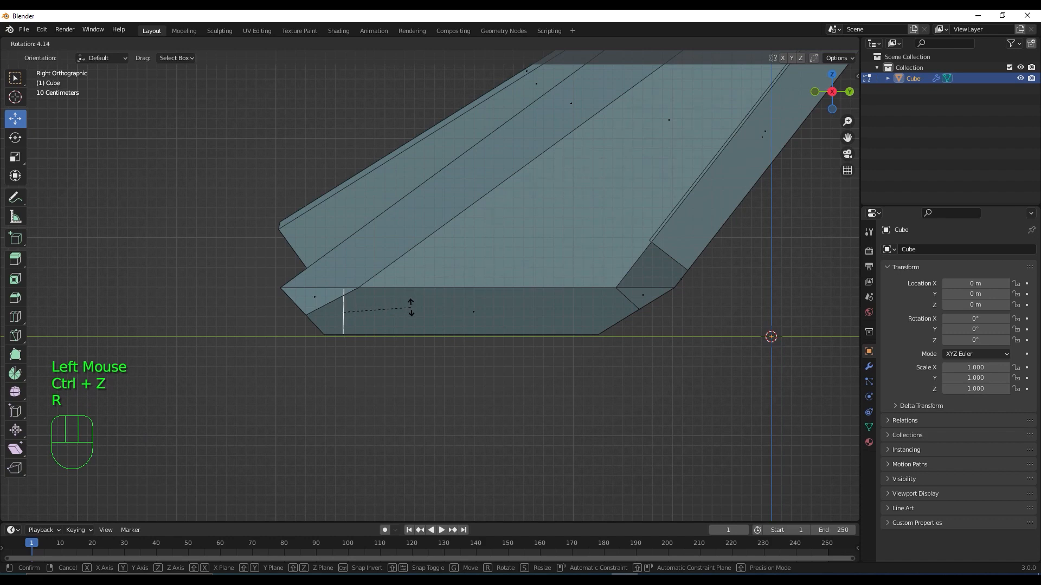
left_click(410, 305)
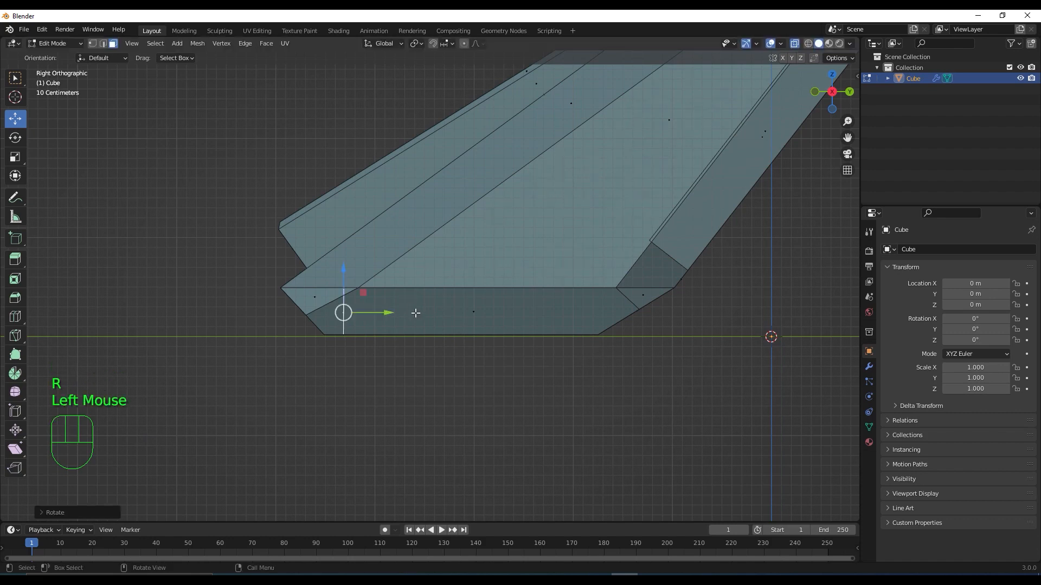
key("e")
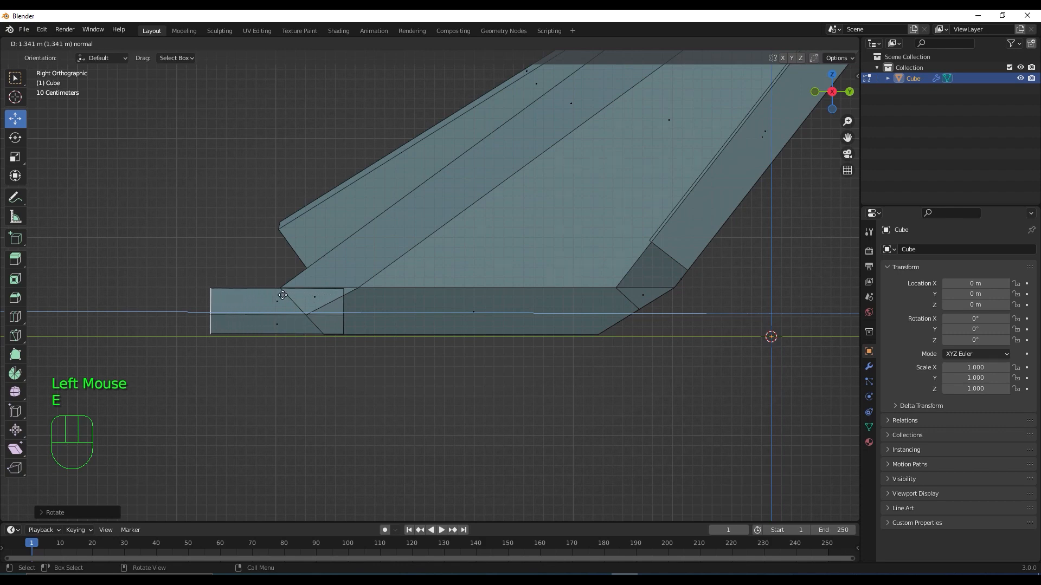
left_click(282, 295)
Step: Scale the toe's front end face to about 0.64 and lower it to the level of the sole
key("s")
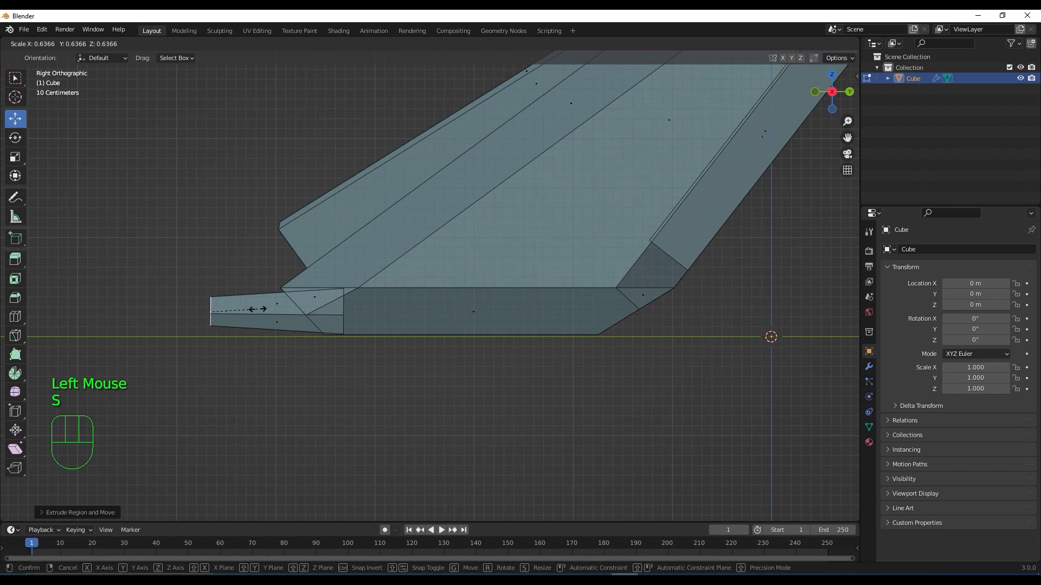
left_click(258, 309)
left_click_drag(209, 269, 209, 282)
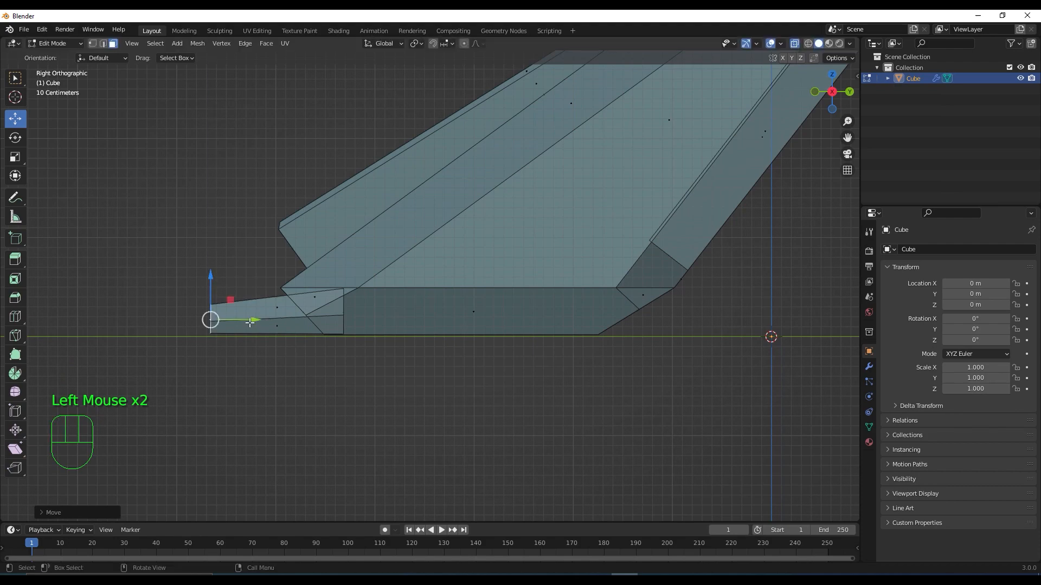
Step: Turn off X-ray and examine the new toe and the mirrored legs from several angles
scroll(260, 332, "down", 2)
middle_click_drag(260, 332, 332, 358)
scroll(334, 359, "down", 1)
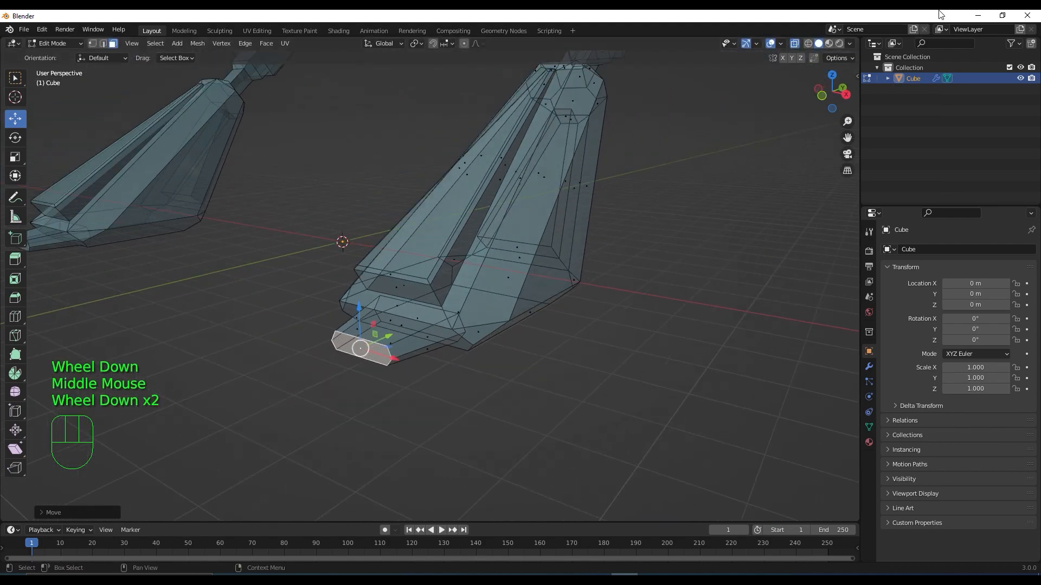
left_click(795, 43)
middle_click_drag(476, 373, 530, 337)
scroll(526, 332, "up", 1)
scroll(534, 336, "down", 1)
scroll(576, 285, "down", 2)
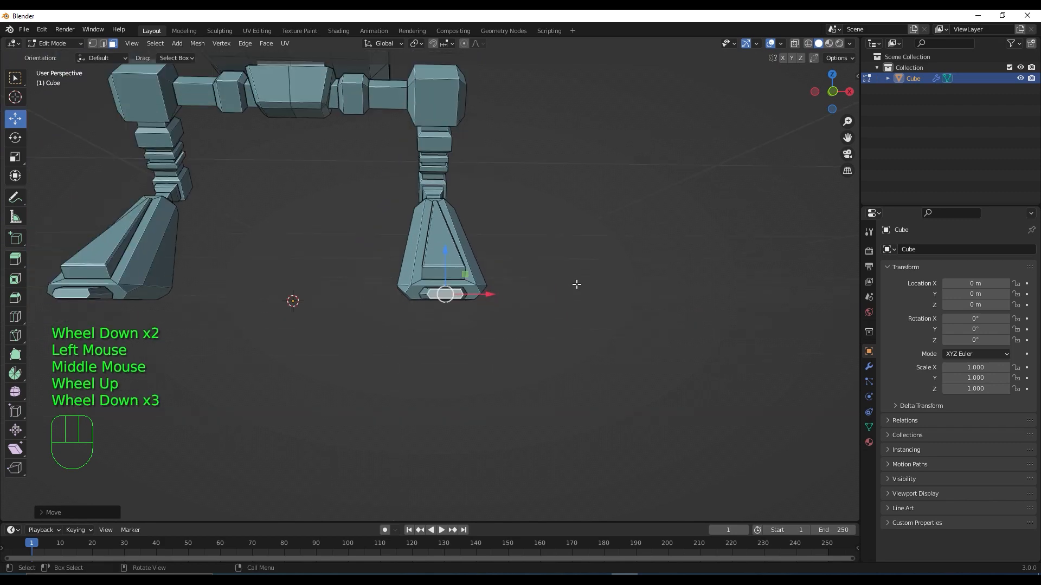
middle_click_drag(576, 285, 511, 369)
scroll(532, 304, "down", 2)
scroll(528, 300, "up", 2)
scroll(516, 295, "up", 3)
scroll(516, 295, "up", 1)
scroll(510, 369, "up", 2)
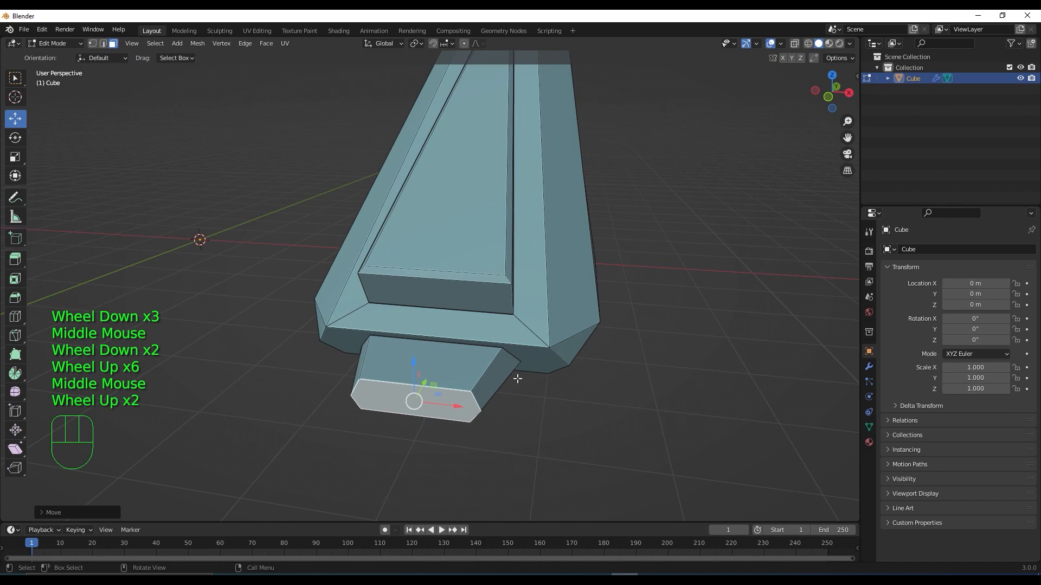
Step: Select the entire toe piece and scale it slightly narrower along the X axis
key("l")
left_click(494, 383)
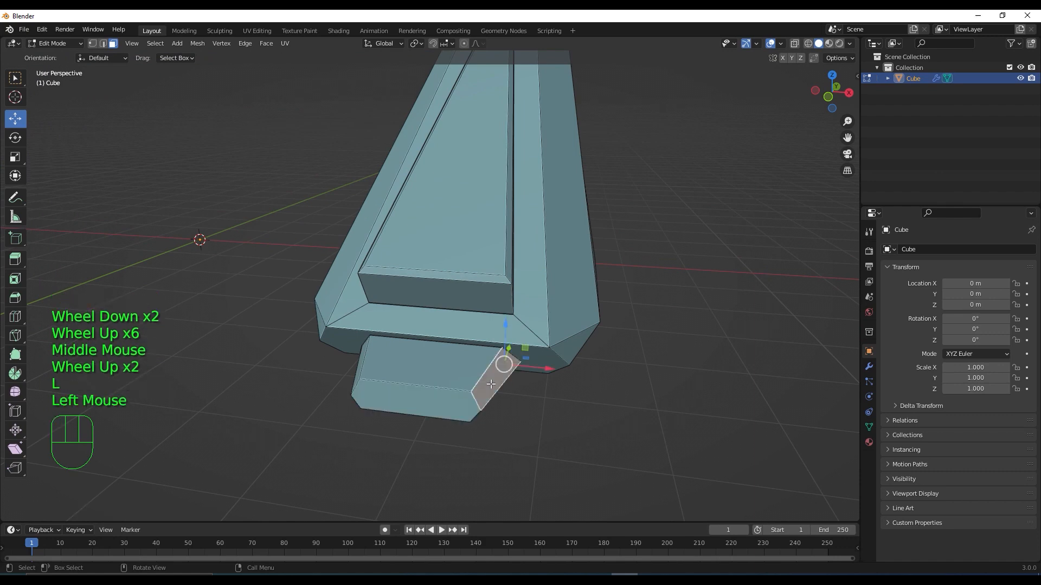
key("l")
middle_click_drag(494, 386, 498, 373)
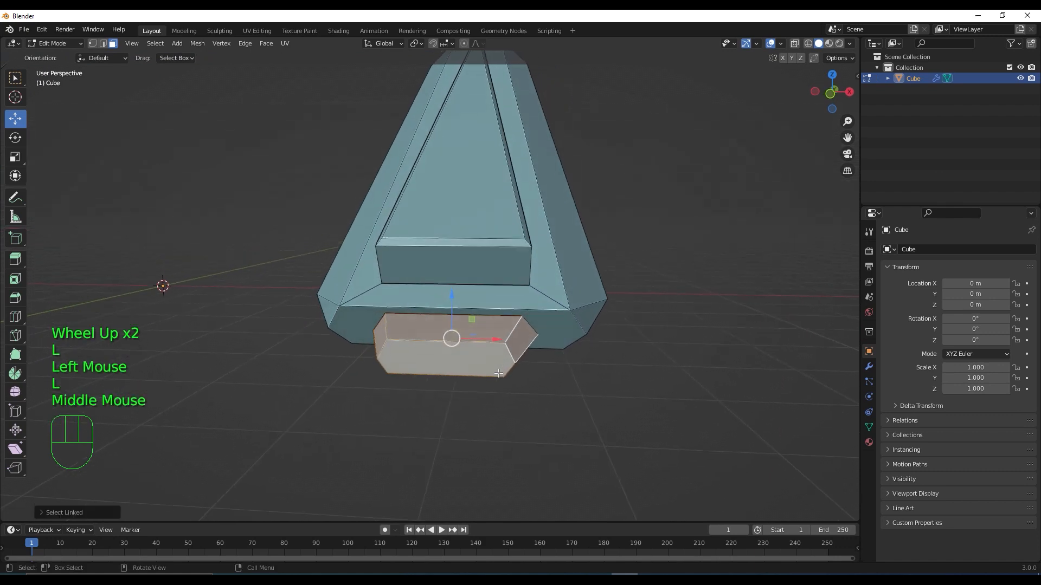
key("KP_1")
scroll(510, 342, "up", 4)
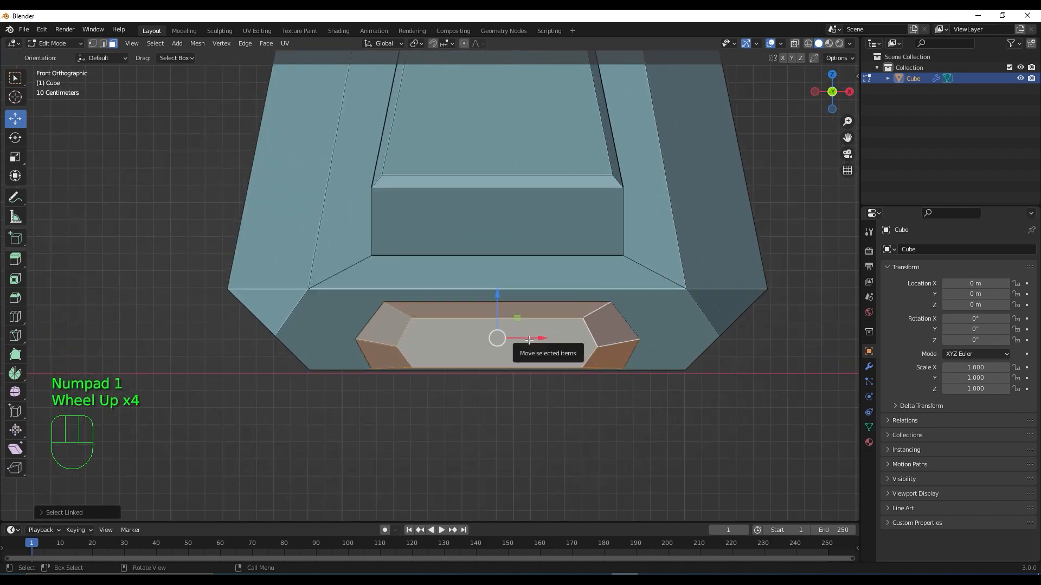
key("s")
key("x")
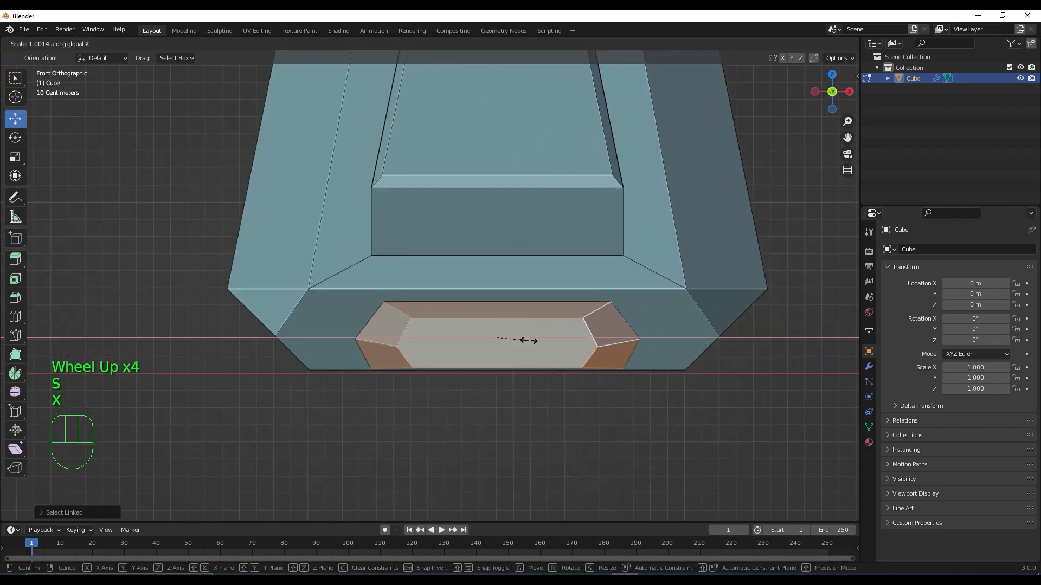
left_click(524, 341)
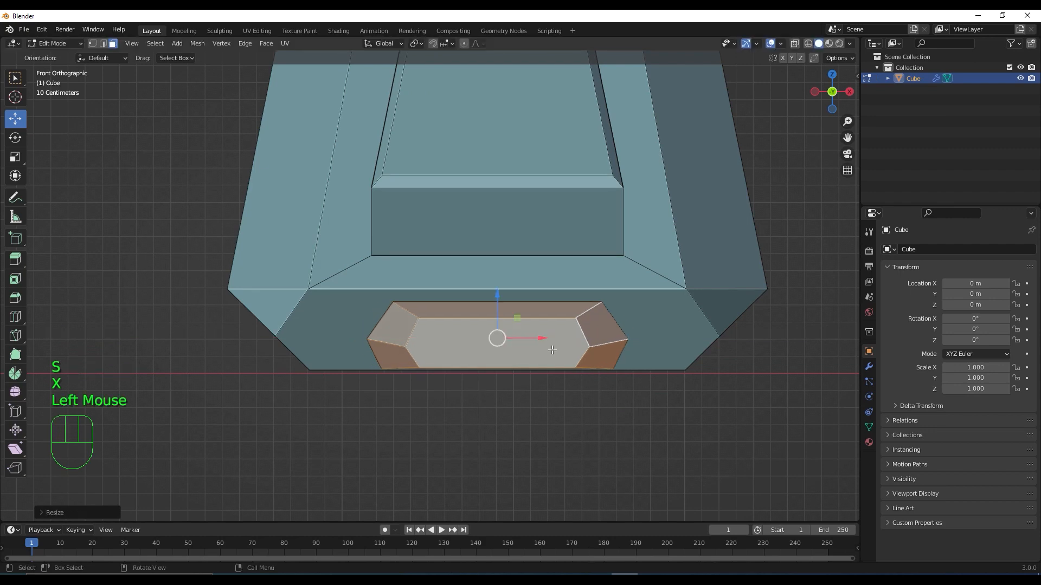
Step: Select the toe's hidden rear face inside the foot
scroll(570, 351, "down", 2)
middle_click_drag(569, 351, 505, 369)
scroll(505, 369, "down", 2)
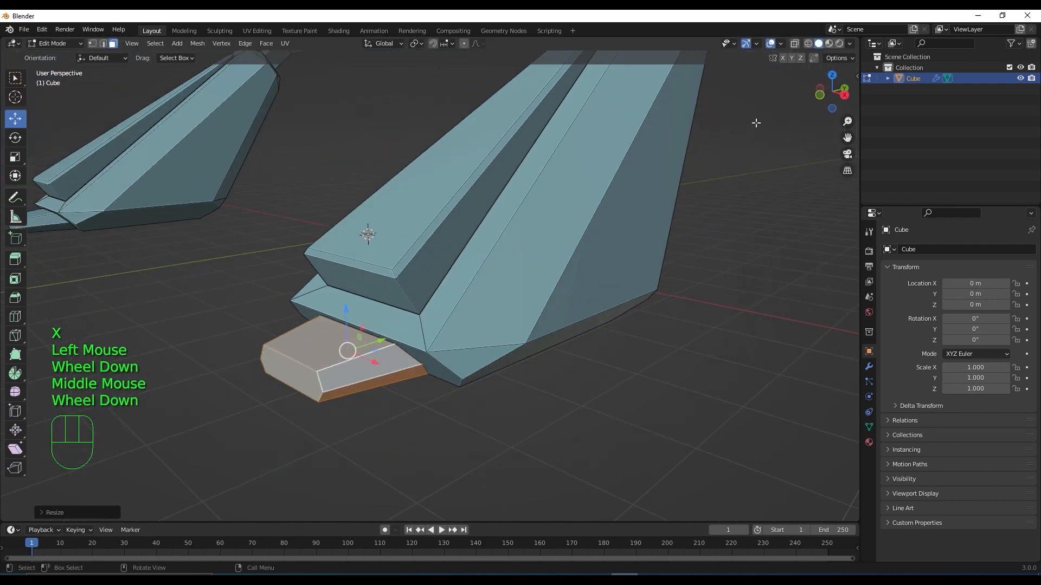
left_click(794, 44)
middle_click_drag(607, 260, 530, 261)
scroll(403, 345, "up", 2)
middle_click_drag(404, 343, 376, 336)
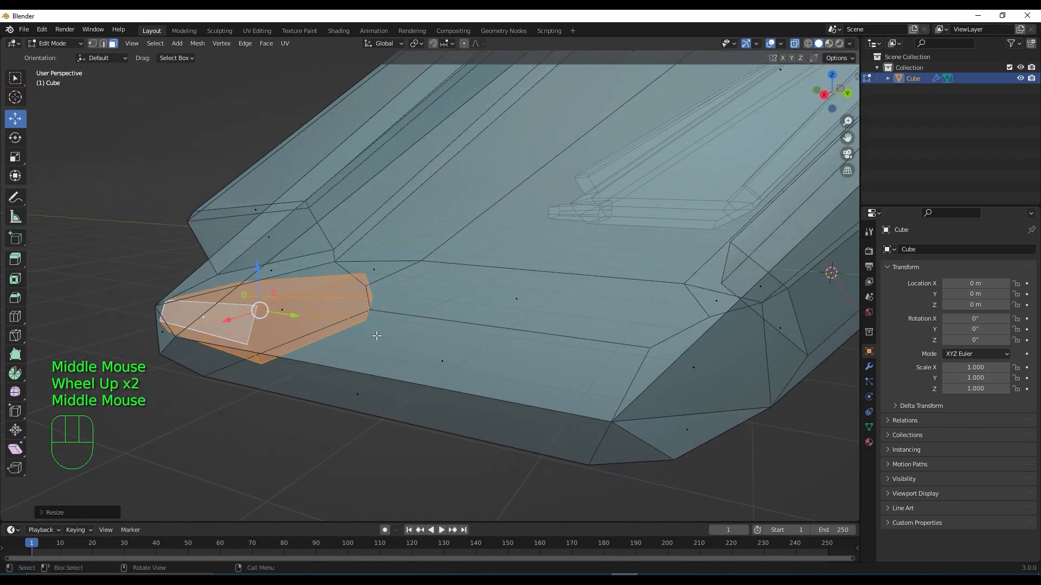
left_click(312, 309)
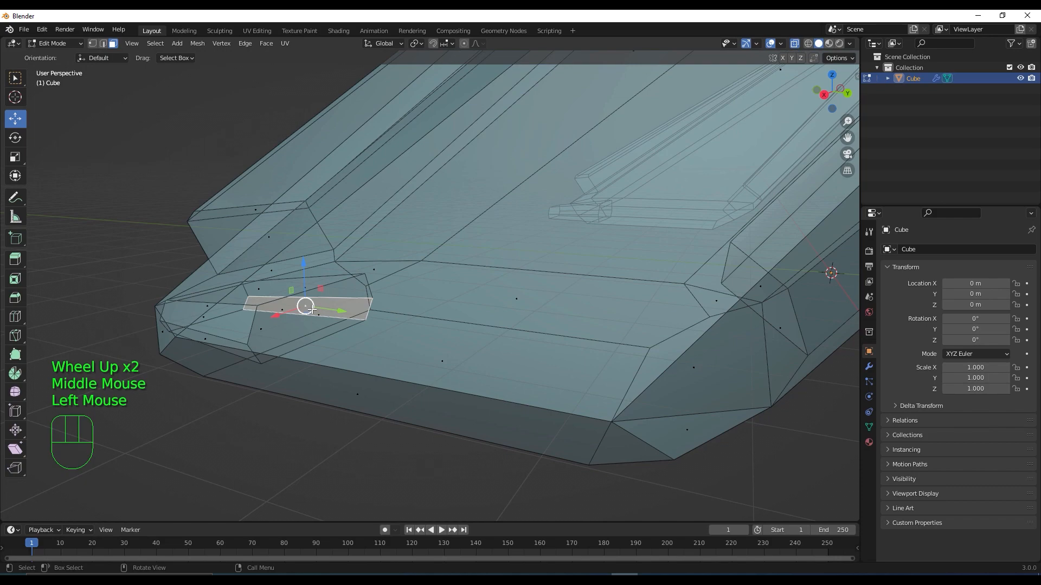
left_click(292, 339)
middle_click_drag(292, 337, 275, 361)
scroll(323, 328, "up", 5)
left_click(275, 361)
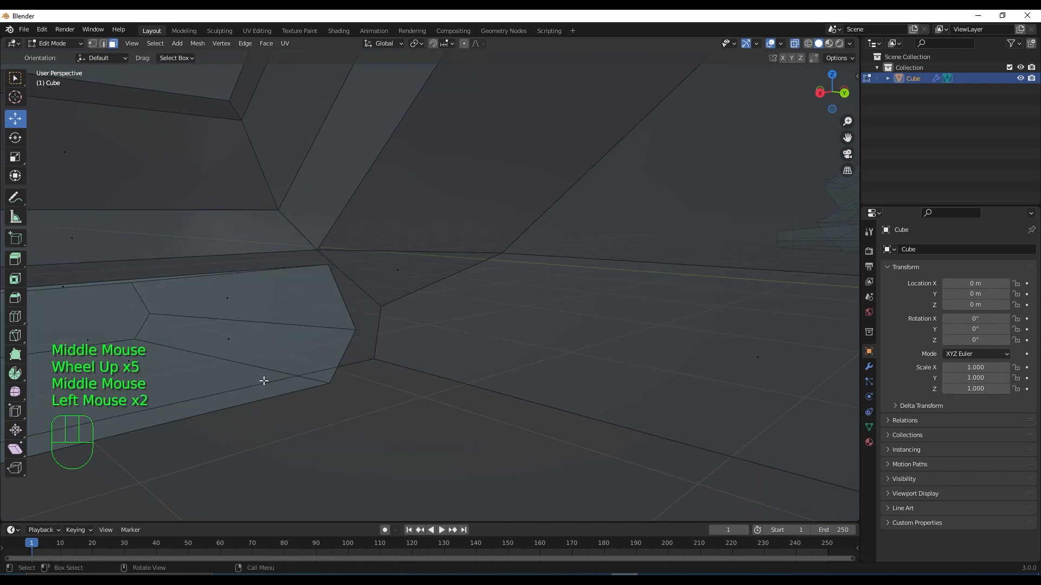
left_click(228, 310)
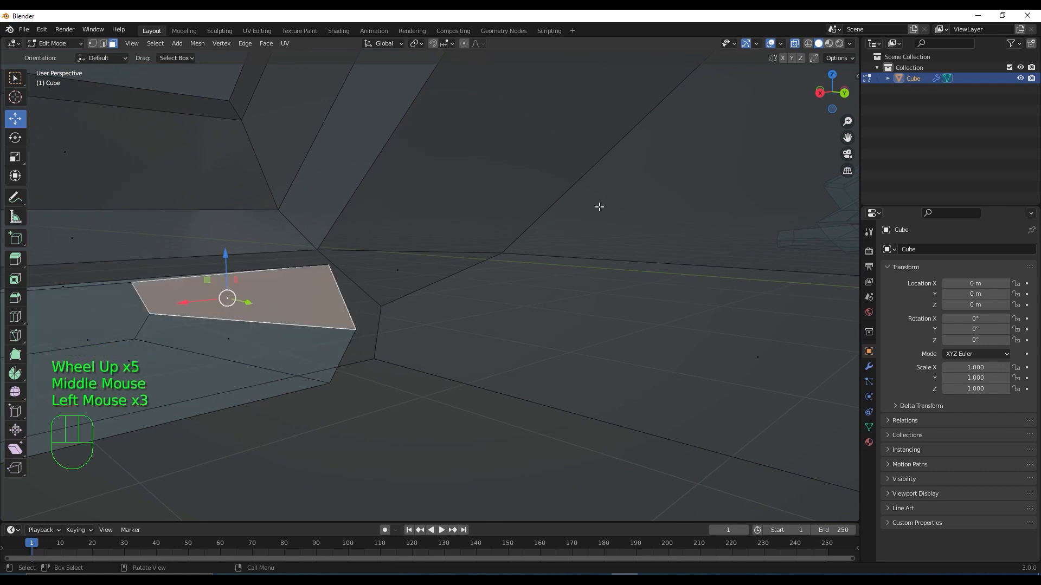
left_click(795, 43)
left_click(130, 360)
Step: Shift the toe's rear face slightly along Y and extrude it about 0.53 m deeper into the foot
scroll(167, 348, "down", 2)
middle_click_drag(168, 349, 782, 114)
left_click(794, 44)
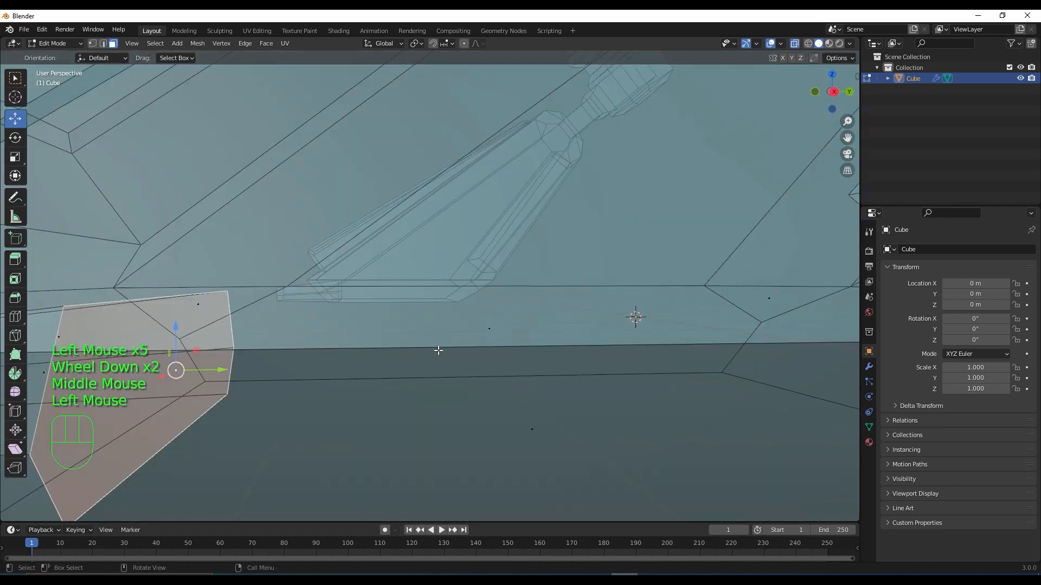
scroll(380, 379, "down", 1)
middle_click_drag(358, 395, 352, 324)
mouse_move(353, 324)
left_mouse_down()
mouse_move(376, 324)
mouse_move(348, 325)
left_mouse_up()
scroll(379, 344, "down", 2)
middle_click_drag(388, 350, 373, 357)
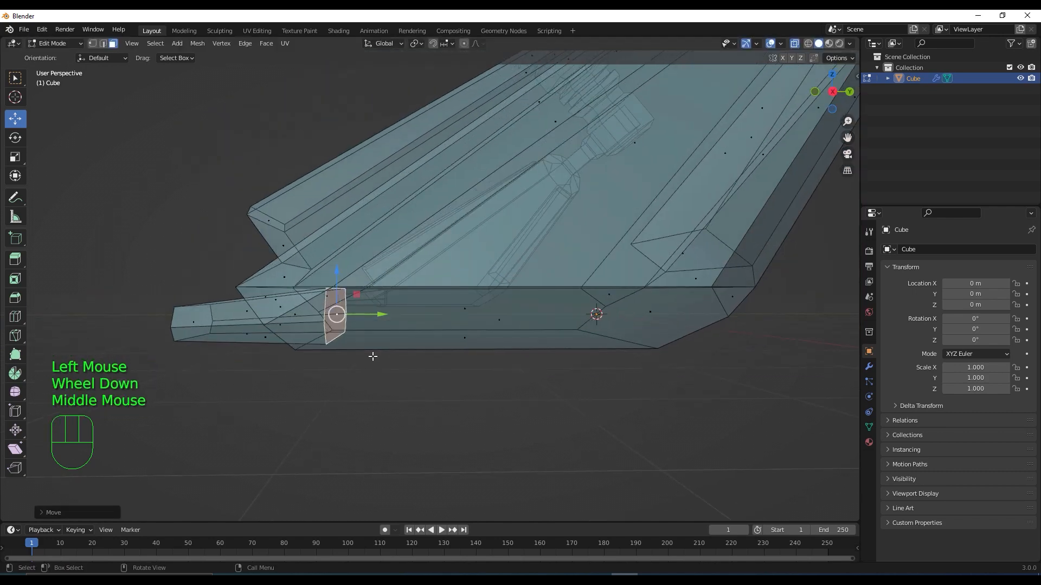
key("e")
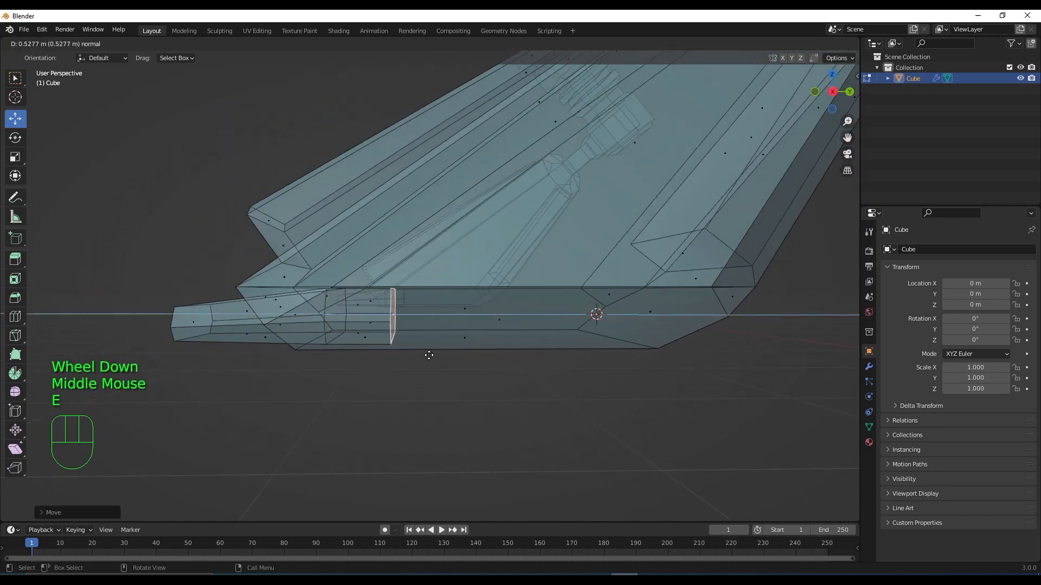
left_click(428, 354)
Step: Turn off X-ray and inset the foot's front face behind the toe by a narrow margin
scroll(405, 353, "down", 3)
middle_click_drag(406, 352, 461, 360)
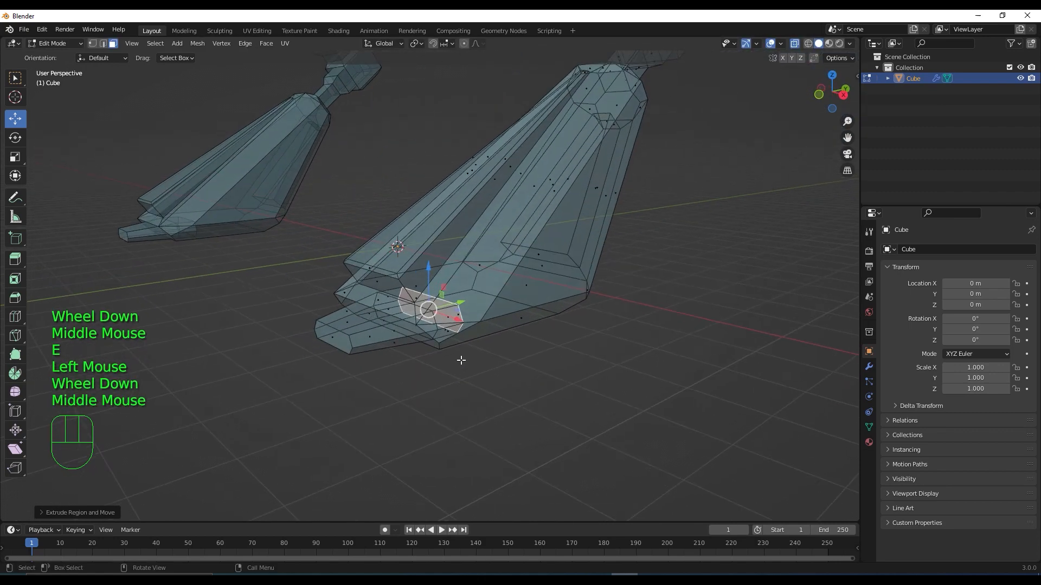
scroll(460, 360, "up", 2)
left_click(795, 44)
scroll(528, 380, "up", 1)
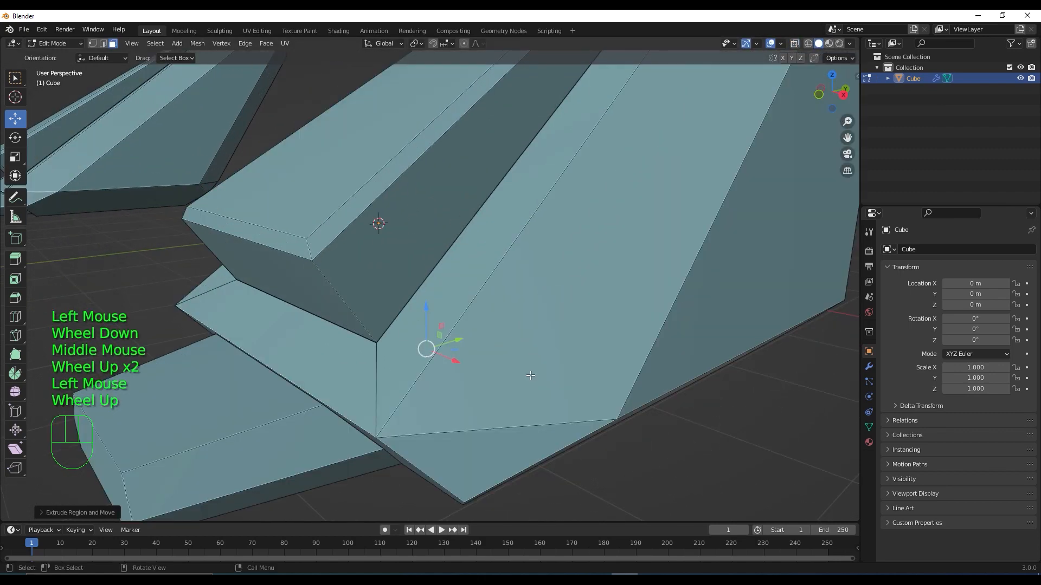
middle_click_drag(529, 380, 540, 354)
left_click(545, 340)
middle_click_drag(703, 372, 646, 398)
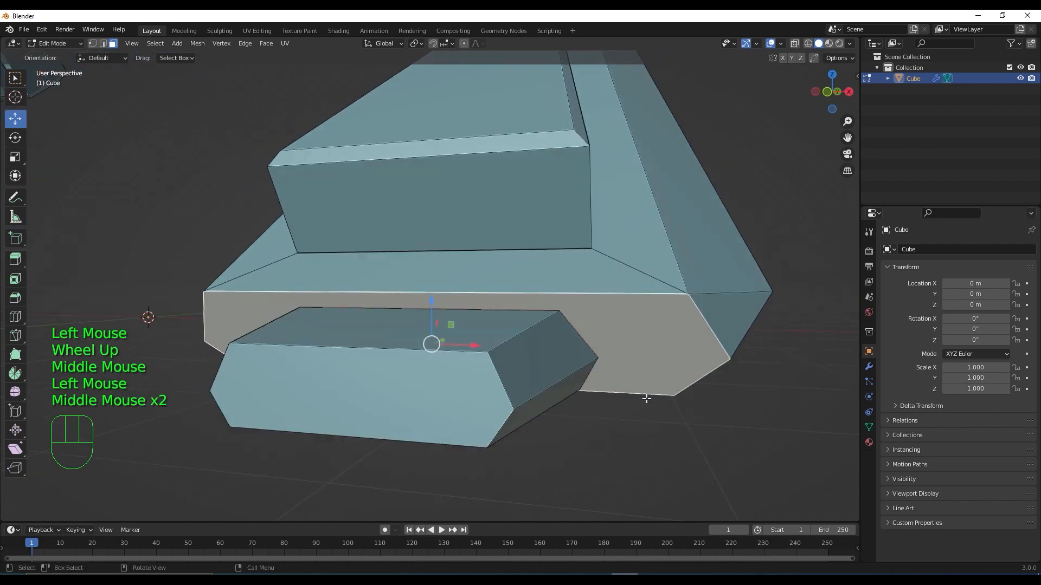
key("i")
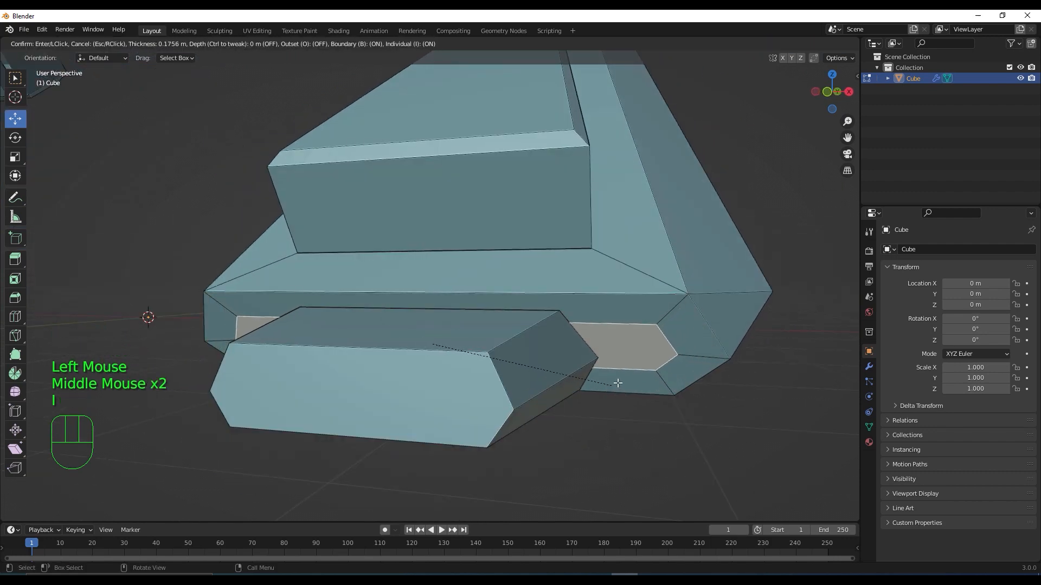
left_click(630, 381)
mouse_move(637, 391)
middle_mouse_down()
mouse_move(630, 384)
mouse_move(640, 392)
middle_mouse_up()
Step: Fit the foot's inset front face around the toe: scale it to about 0.67 along X, adjust its Z scale, and nudge its position
key("s")
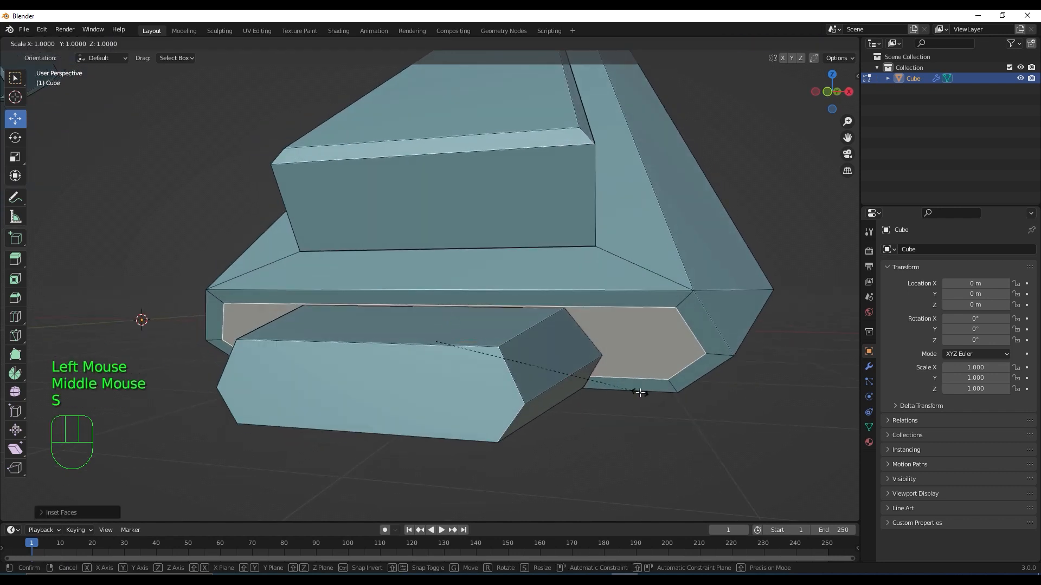
key("x")
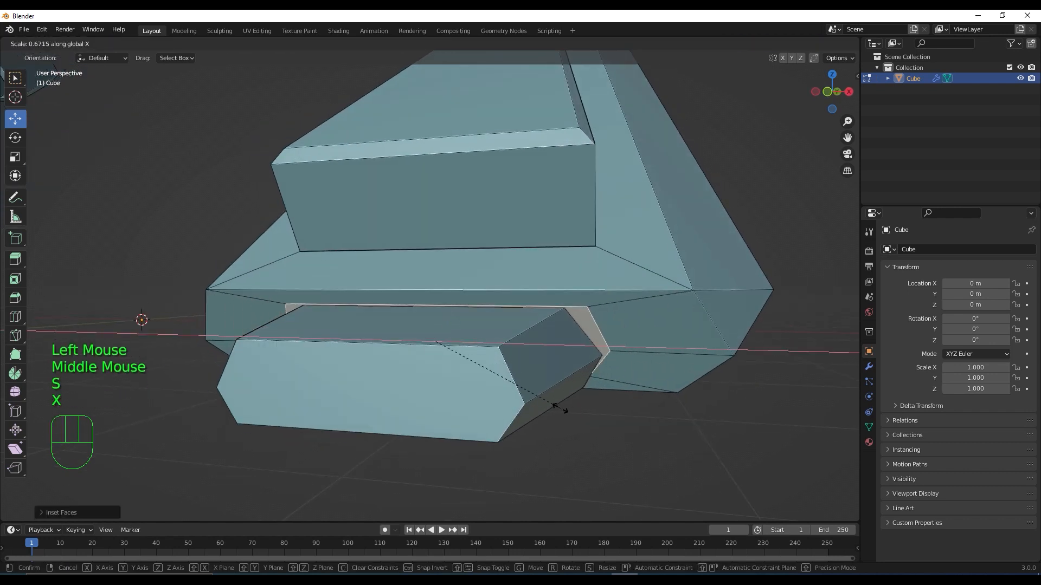
left_click(556, 408)
key("s")
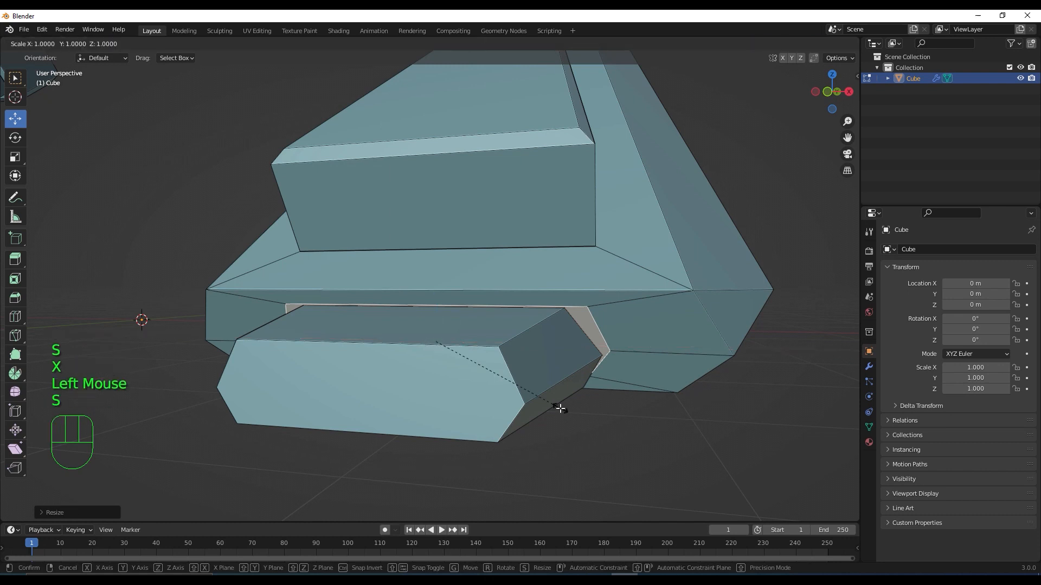
key("y")
key("s")
key("z")
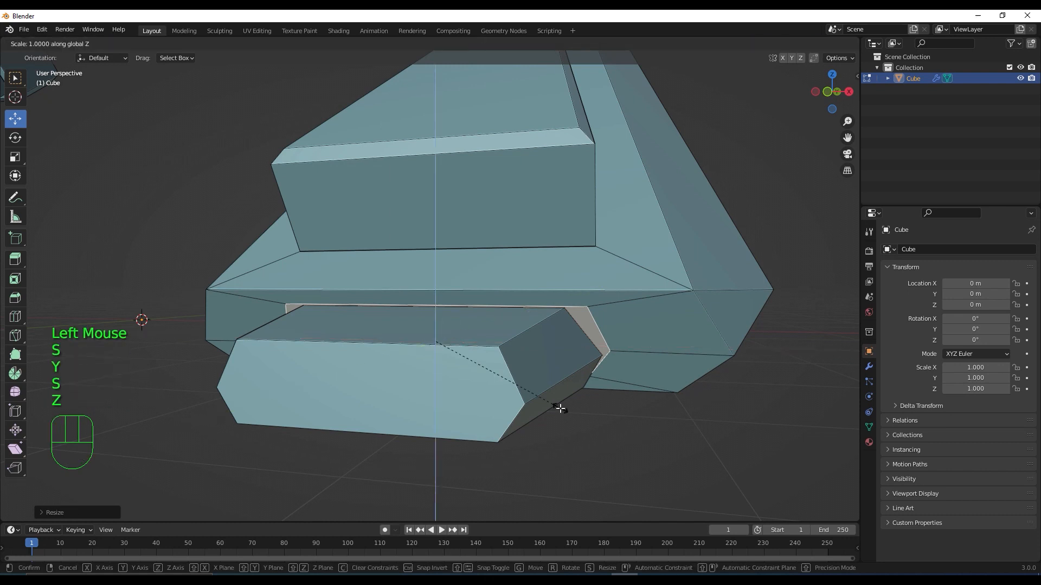
left_click(577, 448)
left_click_drag(440, 301, 440, 301)
Step: Extrude the inset face back into the foot to form a recessed socket around the front toe
middle_click_drag(440, 302, 508, 363)
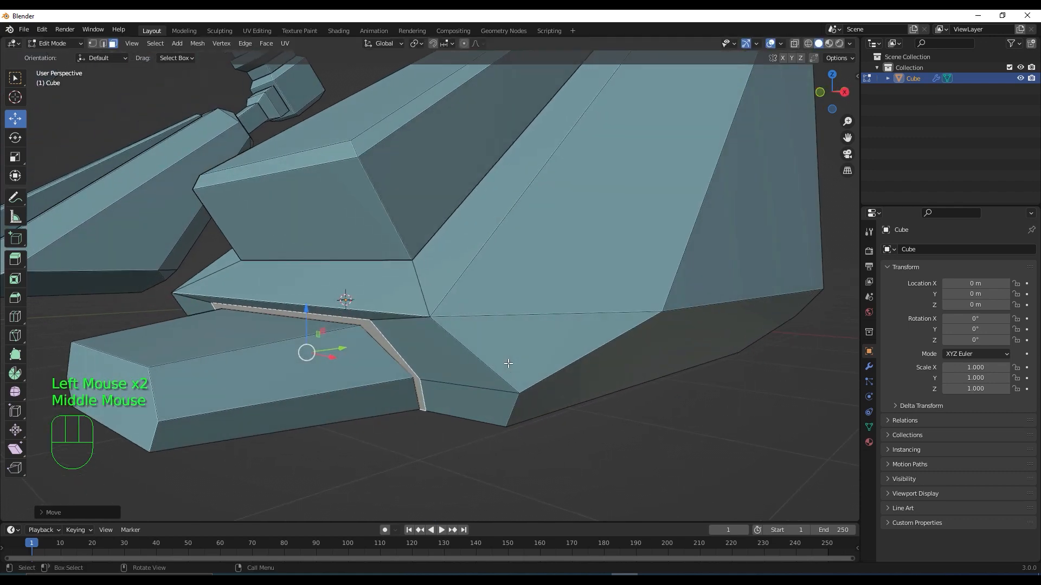
key("e")
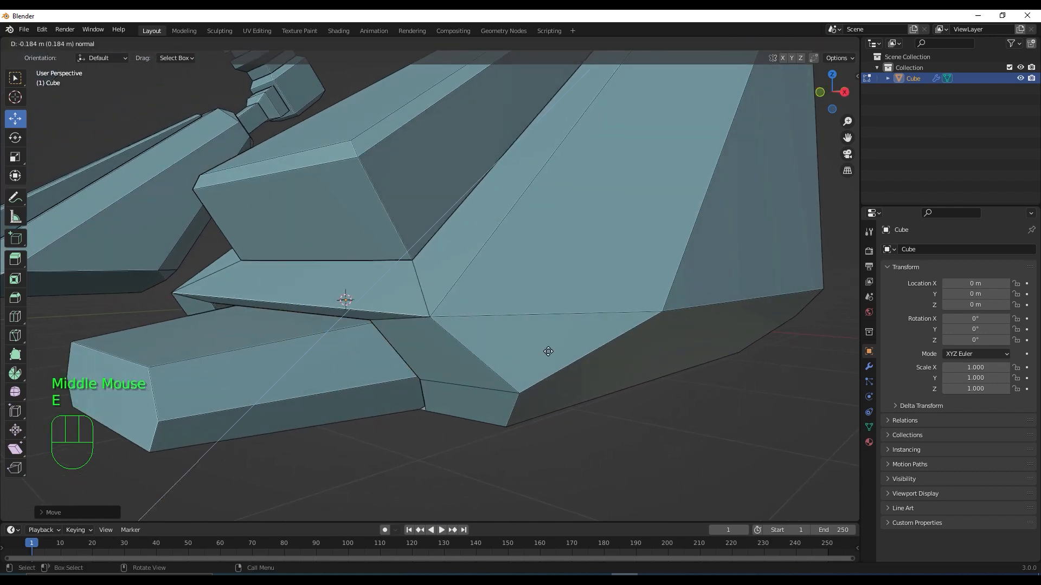
left_click(605, 341)
scroll(606, 341, "down", 3)
middle_click_drag(606, 341, 574, 313)
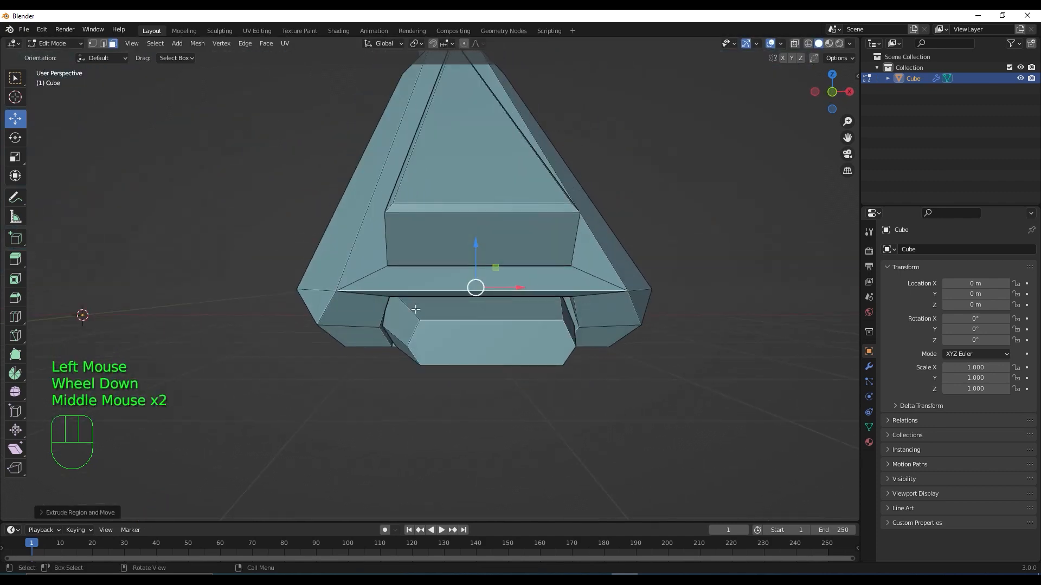
middle_click_drag(496, 368, 455, 326)
scroll(548, 356, "down", 2)
mouse_move(548, 355)
middle_mouse_down()
mouse_move(485, 369)
mouse_move(559, 361)
middle_mouse_up()
Step: Select the whole front toe and, in top view with X-ray on, duplicate it to an empty spot beside the leg
left_click(441, 356)
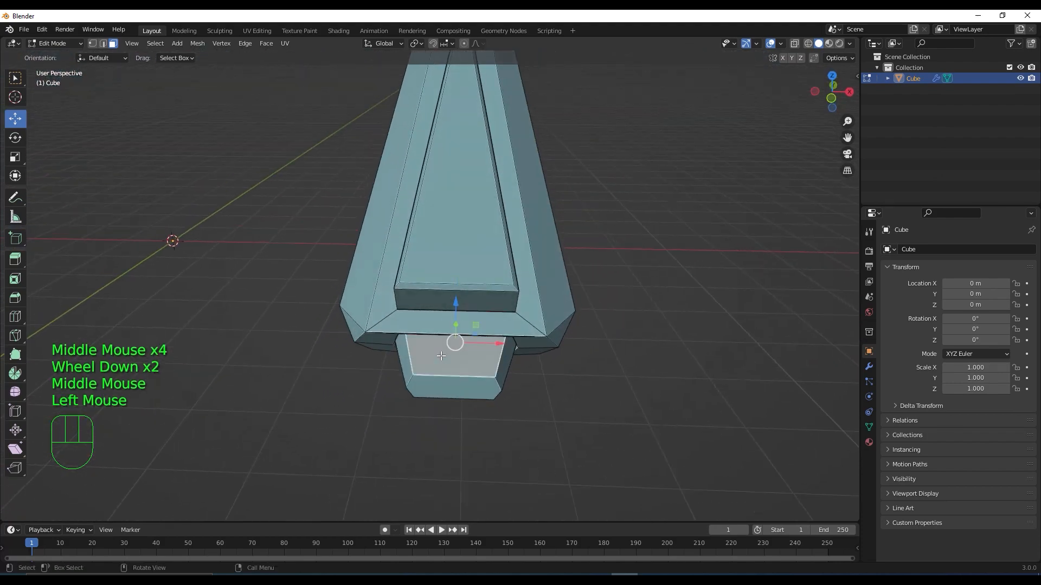
key("l")
scroll(472, 389, "down", 2)
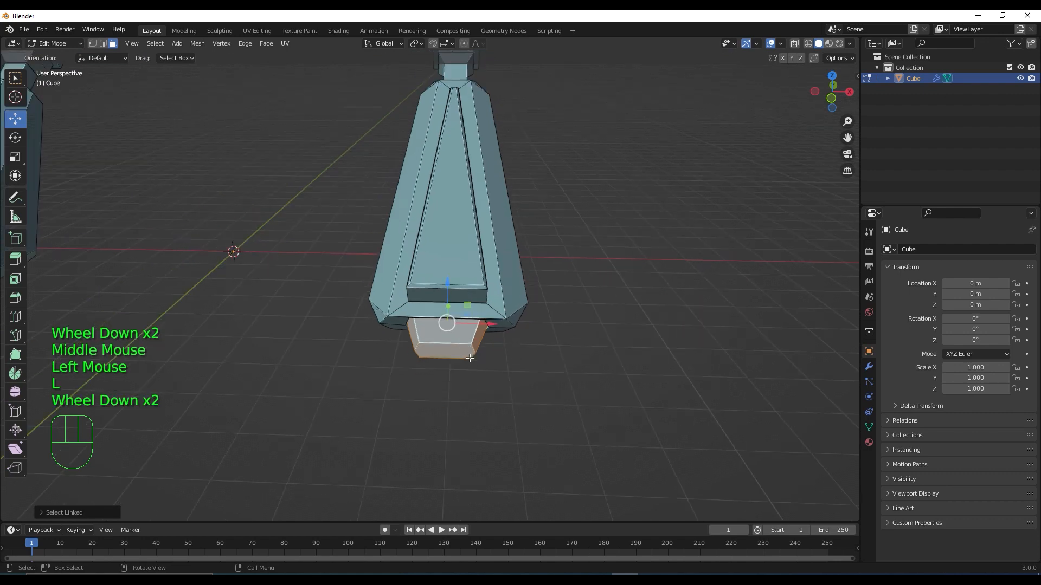
middle_click_drag(472, 388, 476, 380)
key("KP_7")
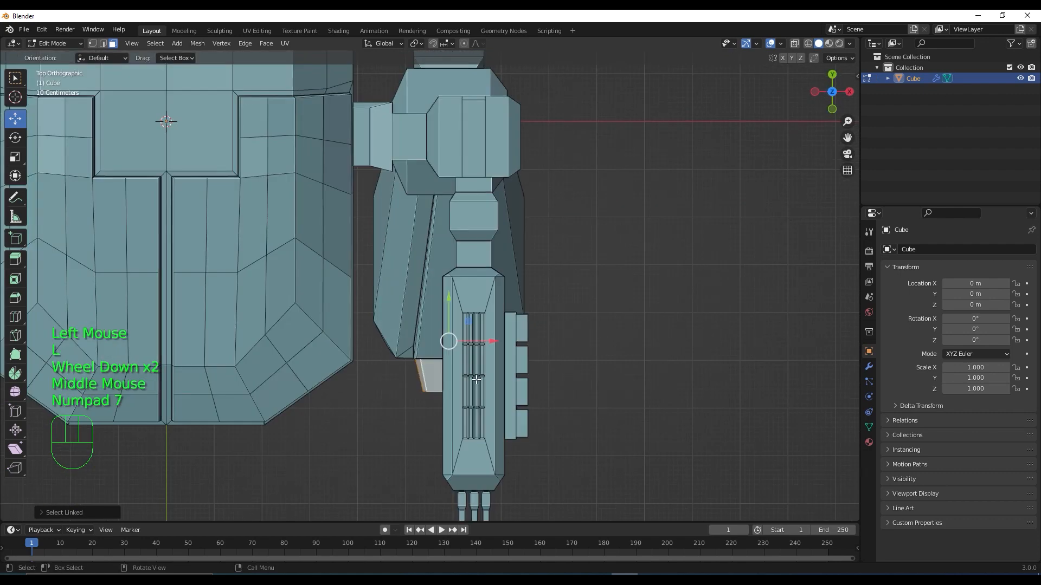
left_click(795, 44)
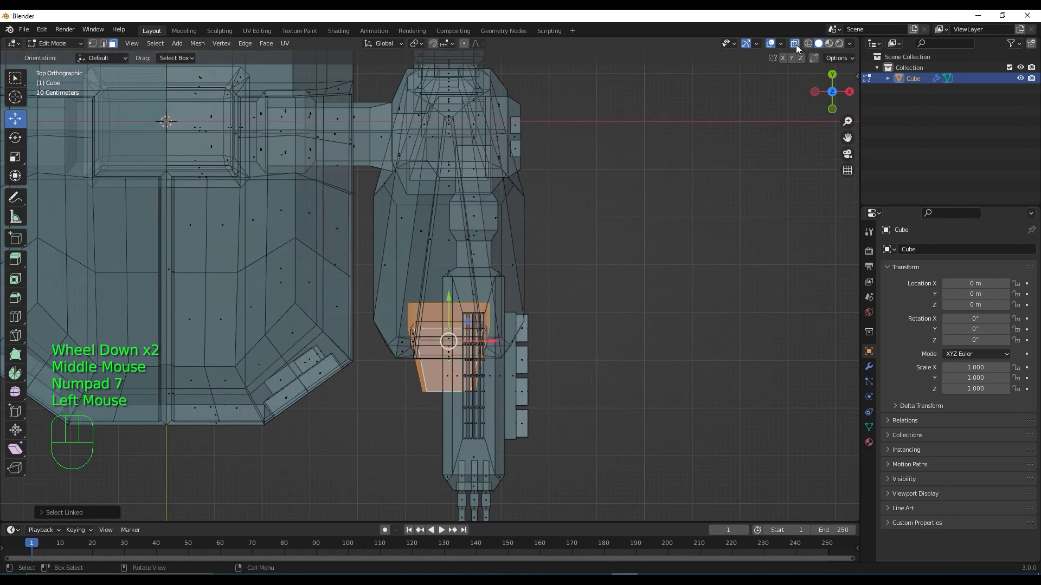
key("shift+d")
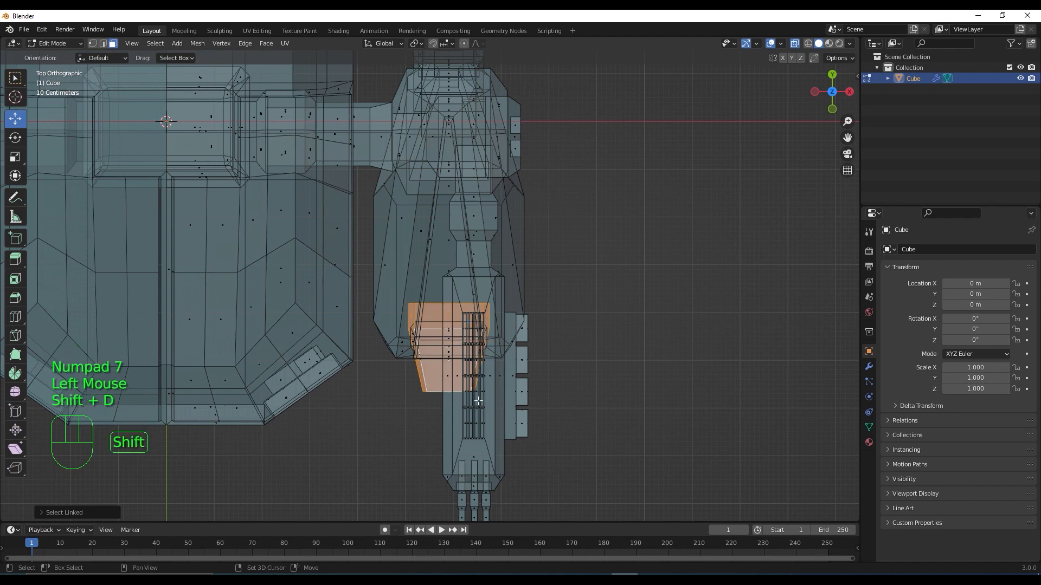
left_click(645, 354)
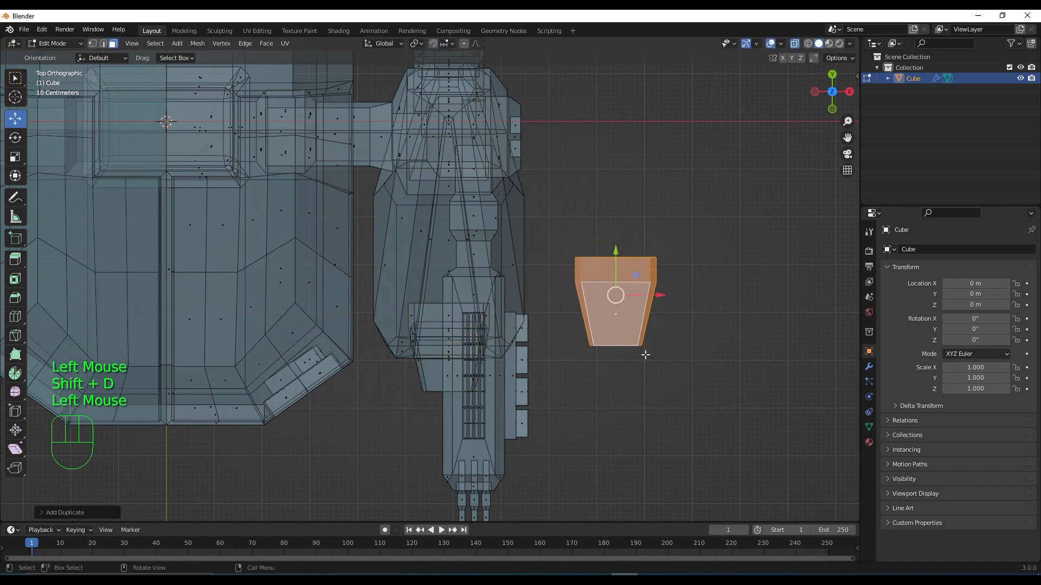
Step: Rotate the duplicated toe 90° so it points outward along X and move it against the foot's outer side
key("r")
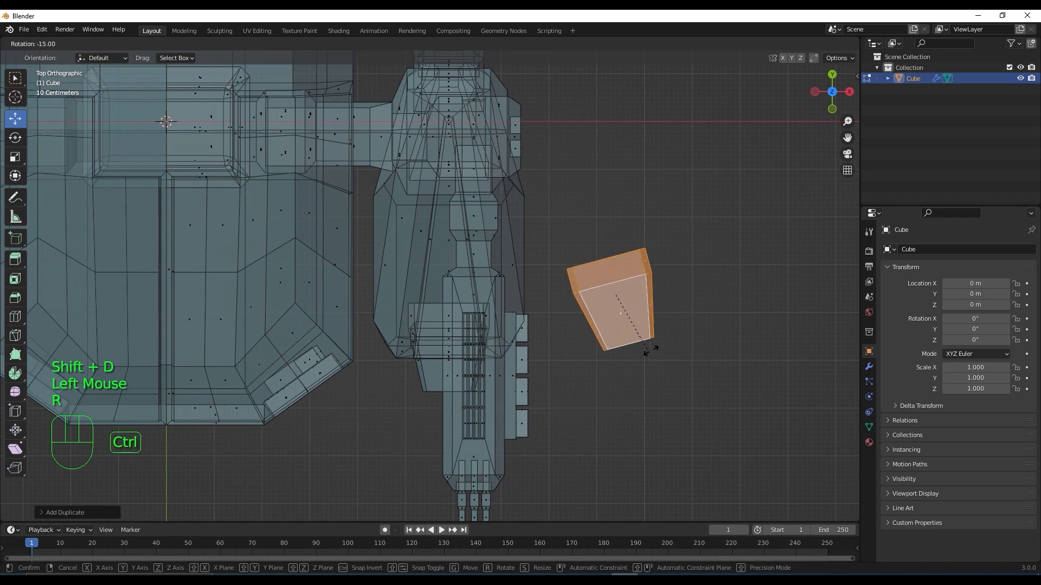
left_click(693, 274, "ctrl")
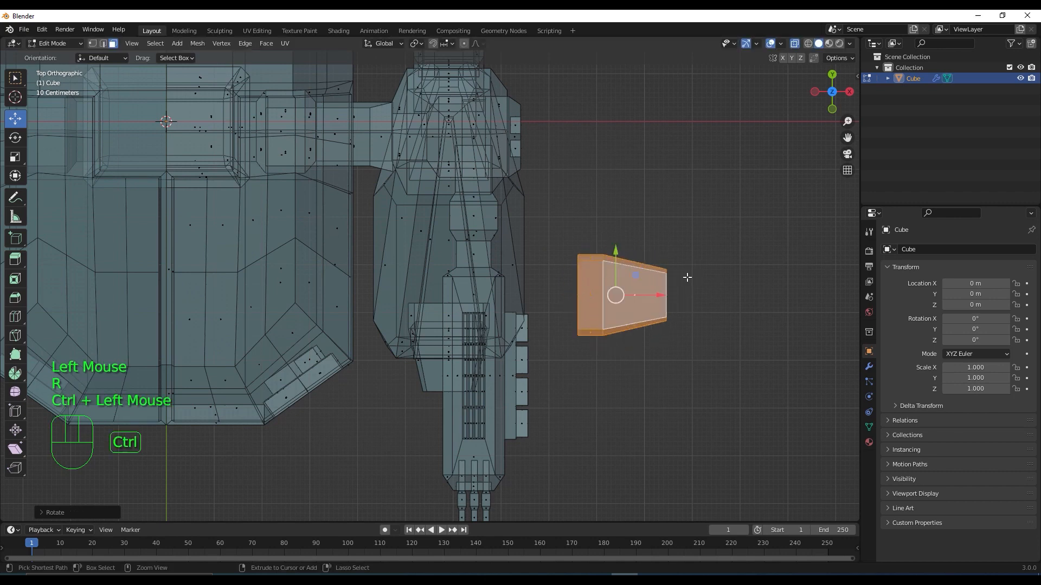
key("g")
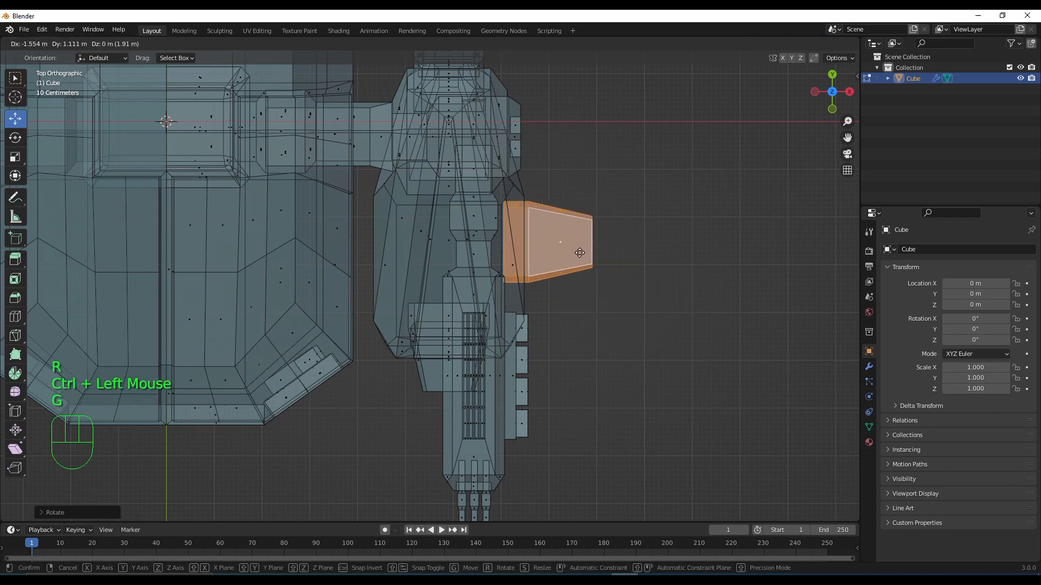
left_click(564, 251)
Step: Turn off X-ray and shift the side toe slightly farther outward along X
middle_click_drag(564, 251, 574, 262)
left_click(793, 48)
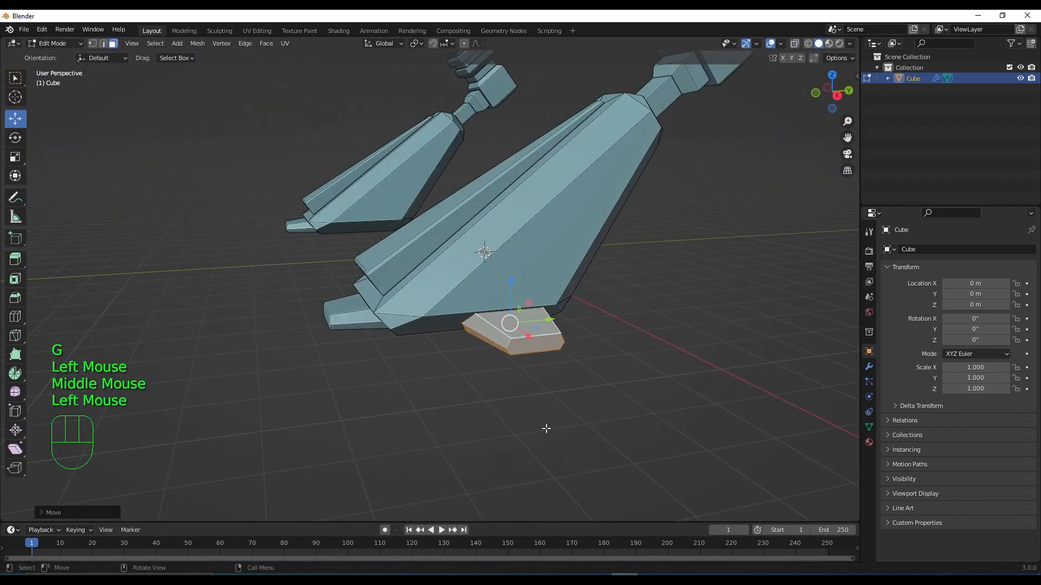
middle_click_drag(548, 425, 582, 461)
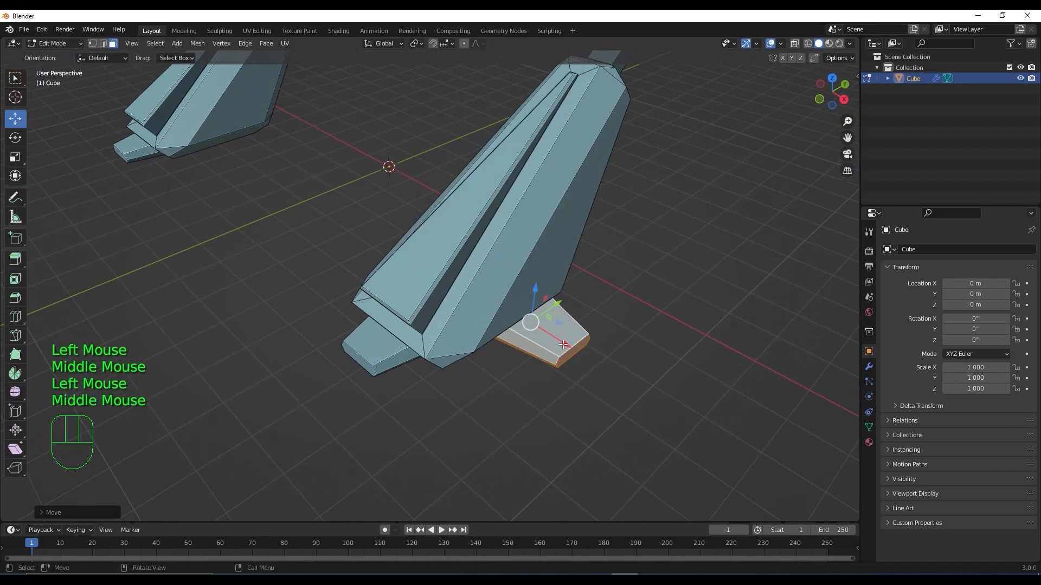
left_click_drag(564, 345, 588, 383)
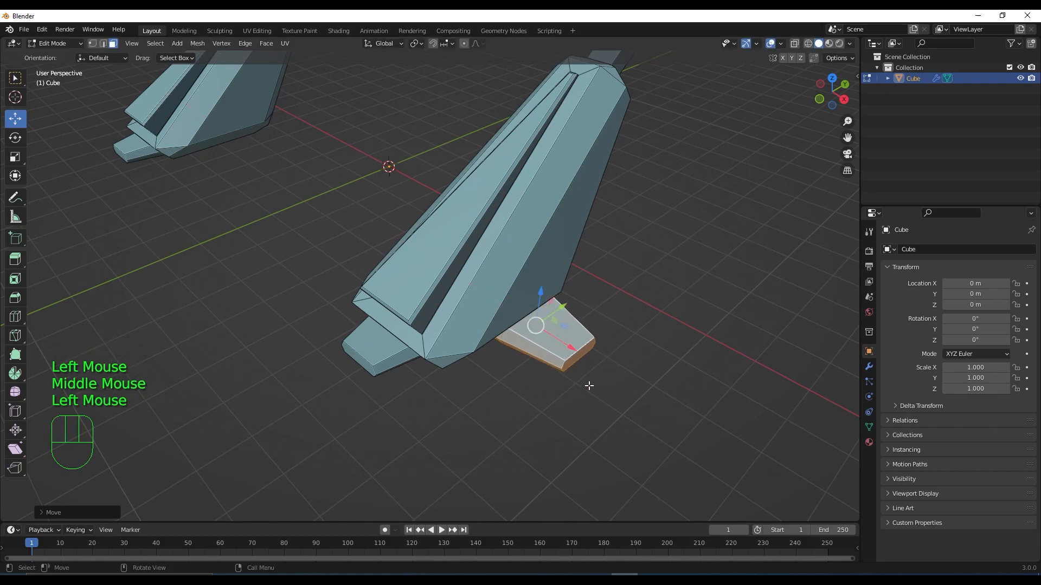
scroll(587, 383, "up", 2)
mouse_move(609, 443)
middle_mouse_down()
mouse_move(576, 398)
mouse_move(607, 389)
mouse_move(594, 414)
mouse_move(602, 426)
middle_mouse_up()
left_click(624, 383)
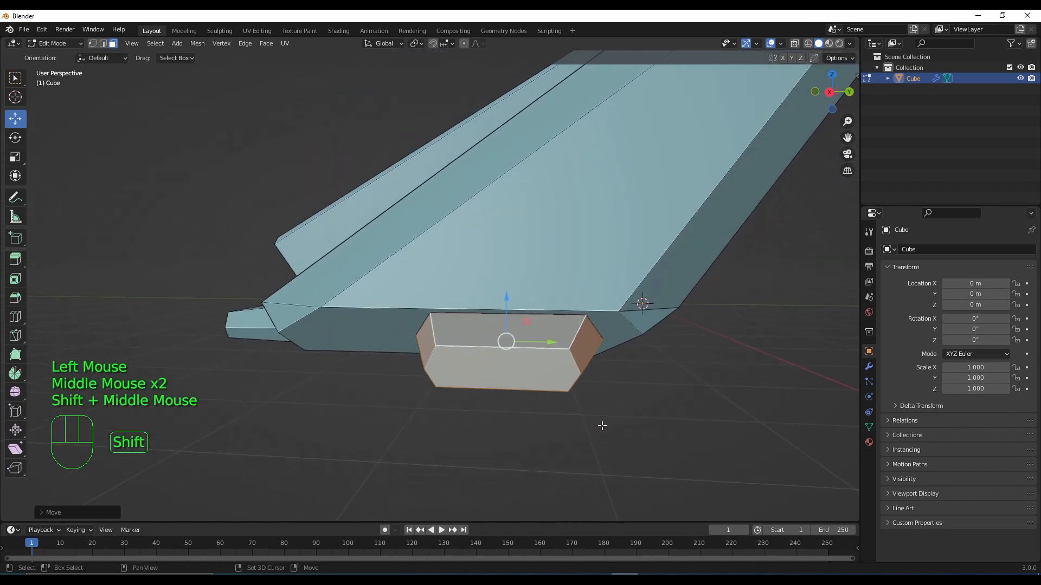
Step: In right view, shift the side toe slightly forward along Y and scale it to about 0.77 along Y
key("KP_3")
scroll(599, 373, "up", 2)
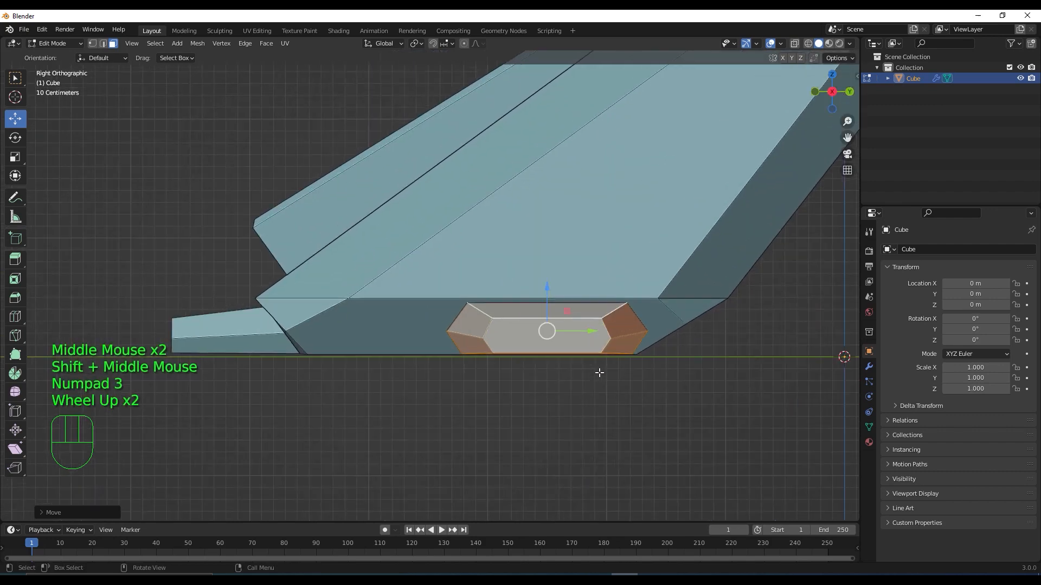
left_click_drag(595, 331, 574, 335)
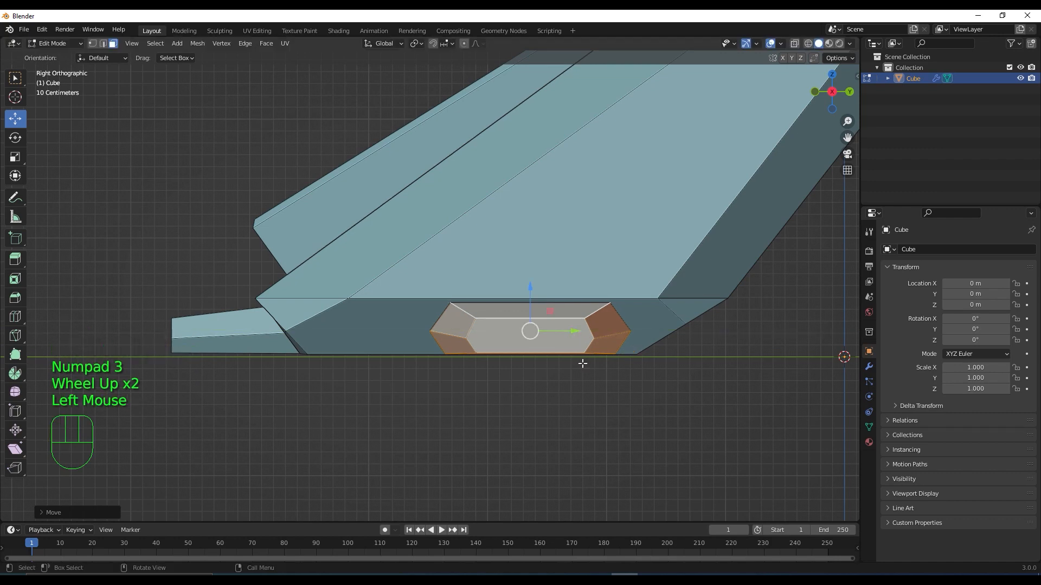
key("s")
key("y")
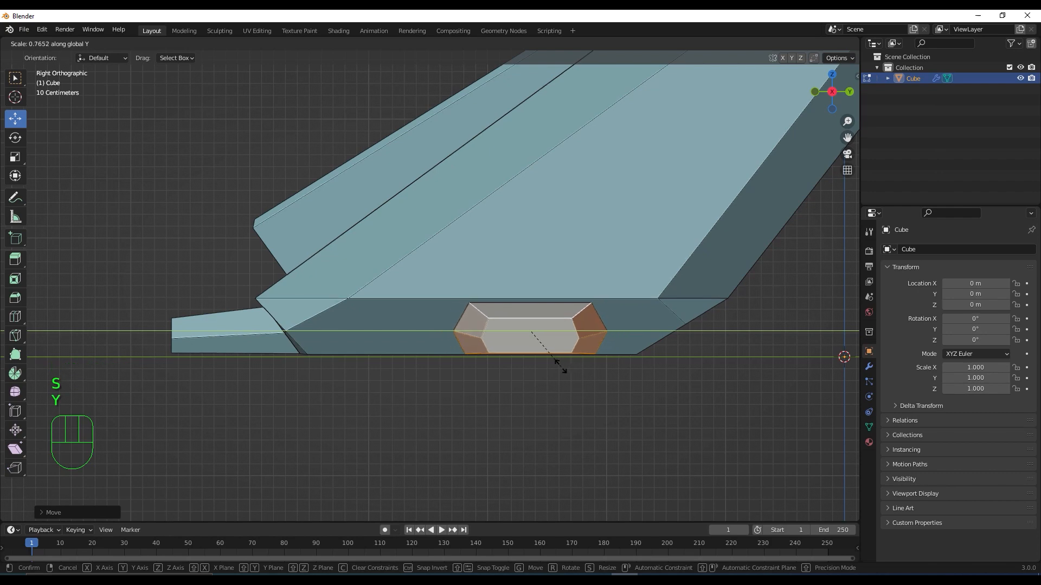
left_click(563, 370)
Step: Nudge the narrowed side toe into position against the foot's outer side
scroll(563, 374, "down", 2)
middle_click_drag(564, 374, 592, 381)
left_click_drag(632, 380, 626, 371)
scroll(632, 391, "down", 2)
middle_click_drag(632, 391, 597, 434)
scroll(590, 424, "down", 1)
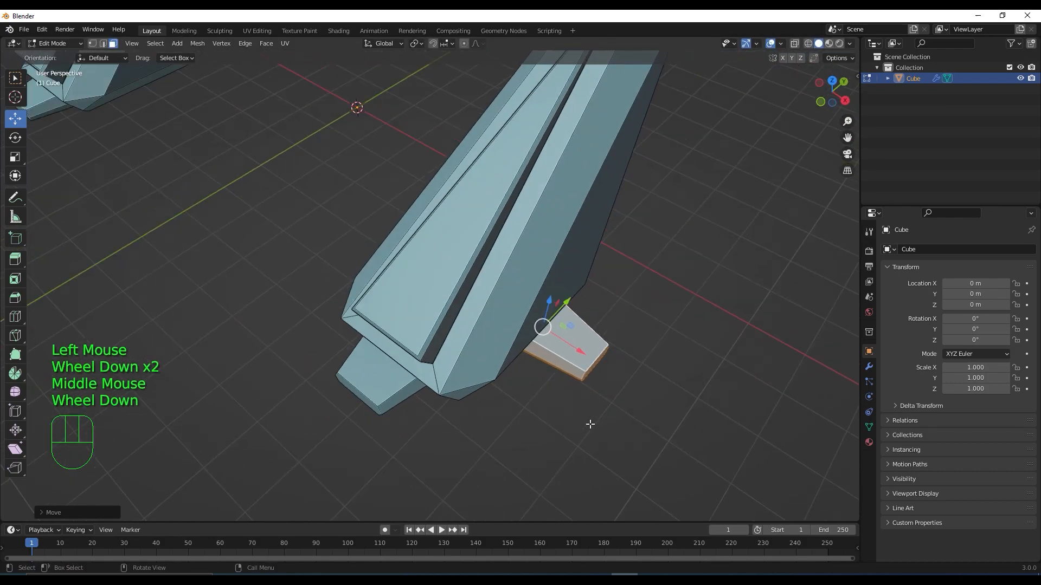
Step: In top view with X-ray on, duplicate the side toe, move the copy along X to the foot's inner side, and rotate it 180°
key("KP_7")
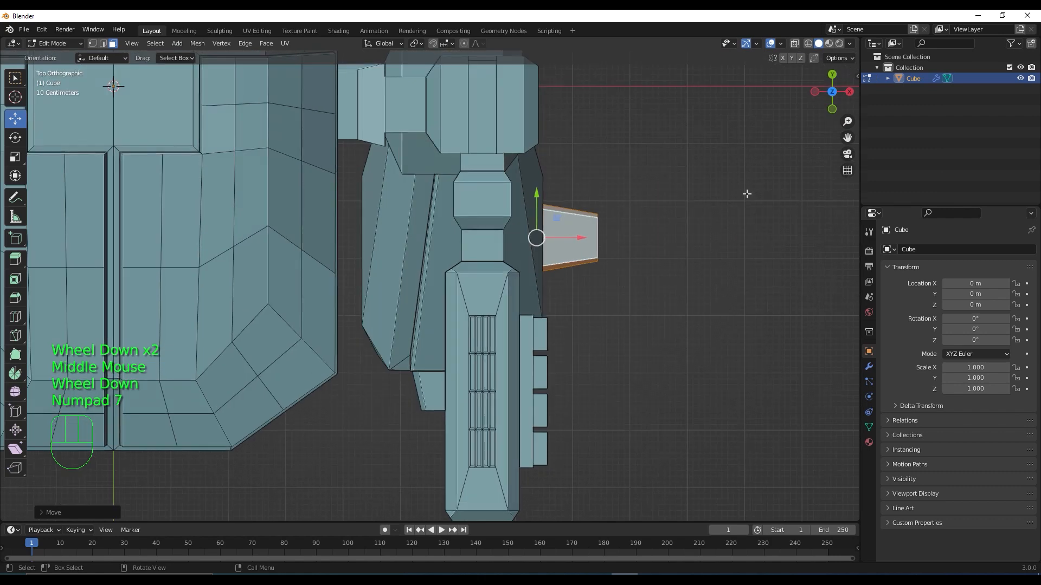
left_click(793, 44)
key("shift+d")
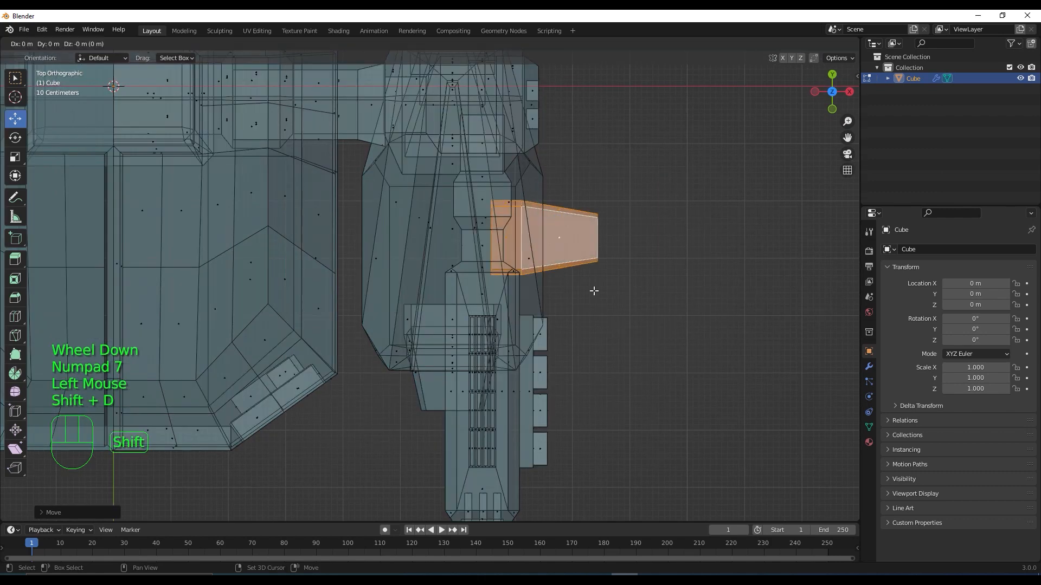
right_click(529, 345)
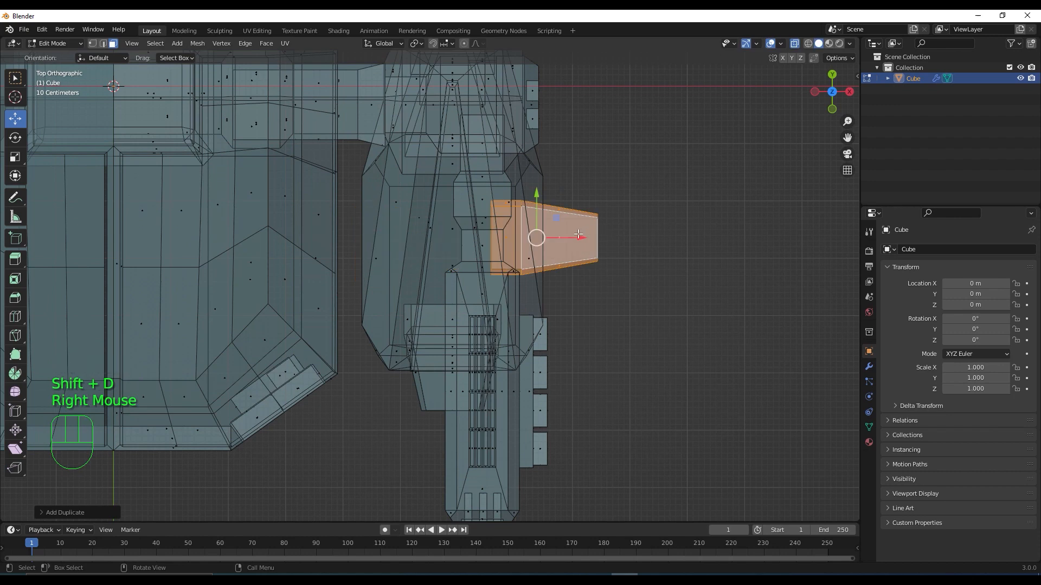
left_click_drag(578, 234, 448, 232)
key("r")
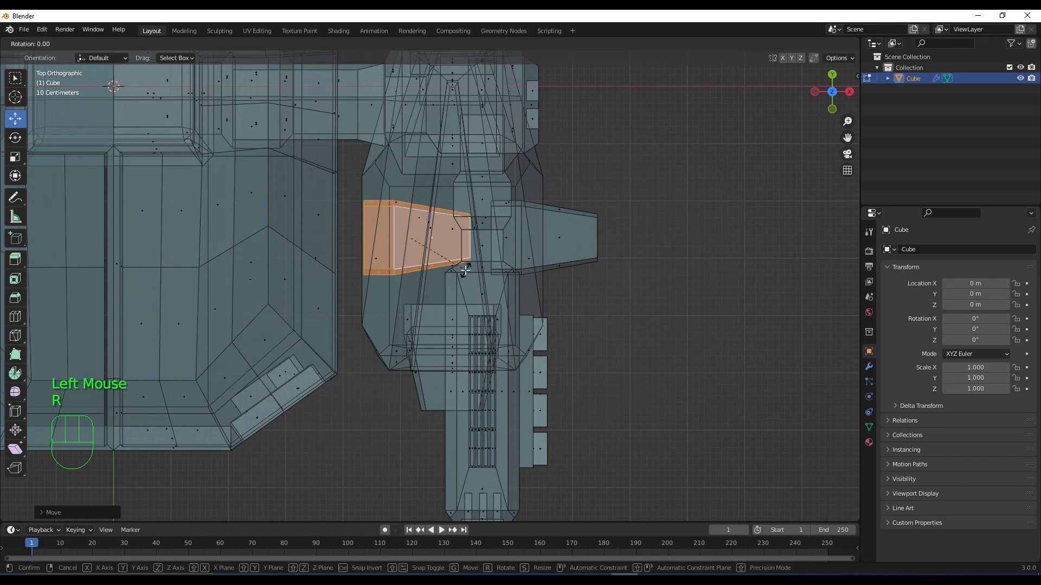
key("ctrl")
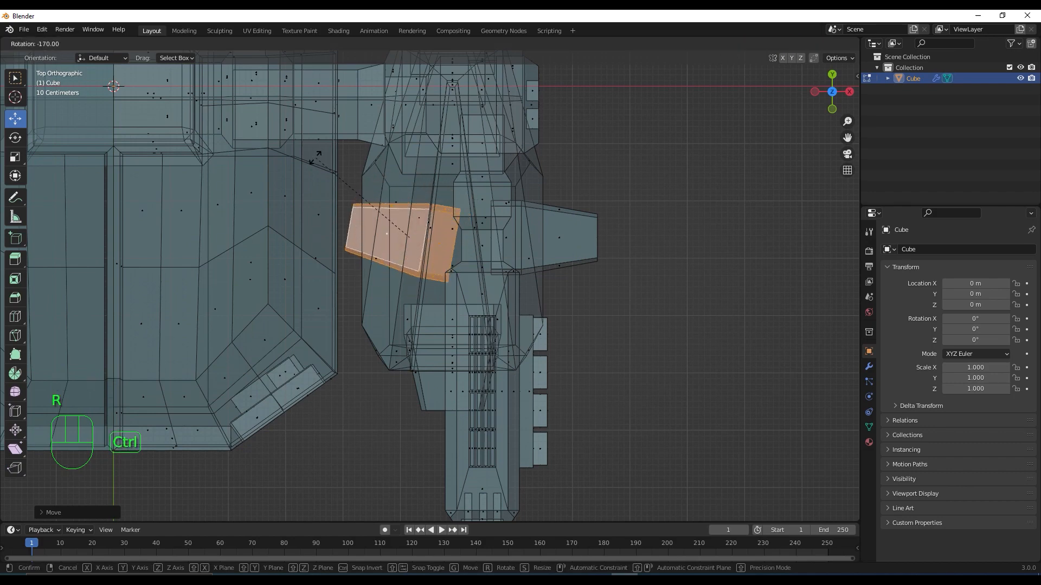
left_click(301, 174, "ctrl")
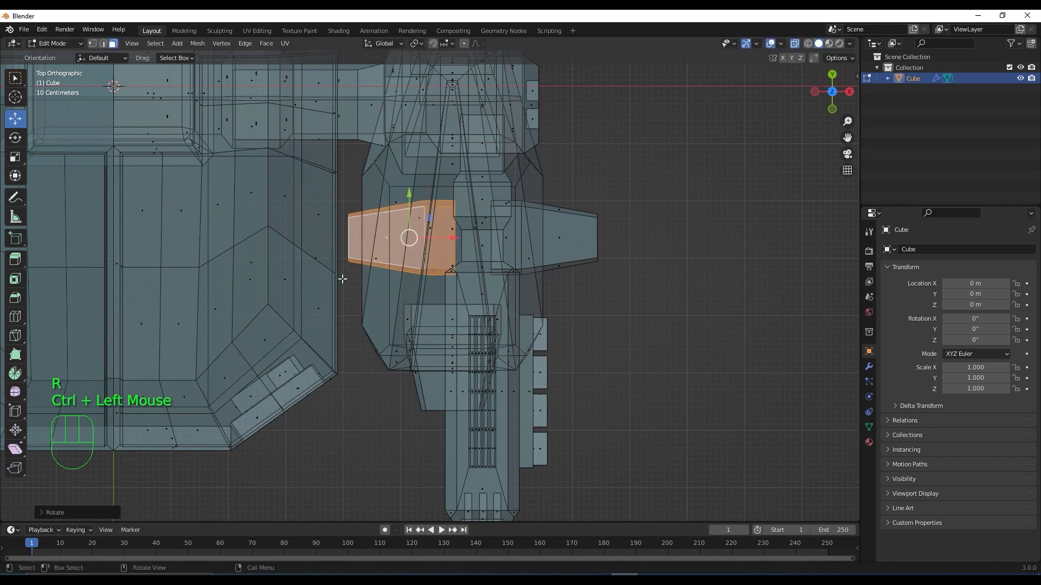
Step: Move the inner side toe along X until it protrudes from the foot's inner side, with X-ray turned off
middle_click_drag(379, 309, 419, 270)
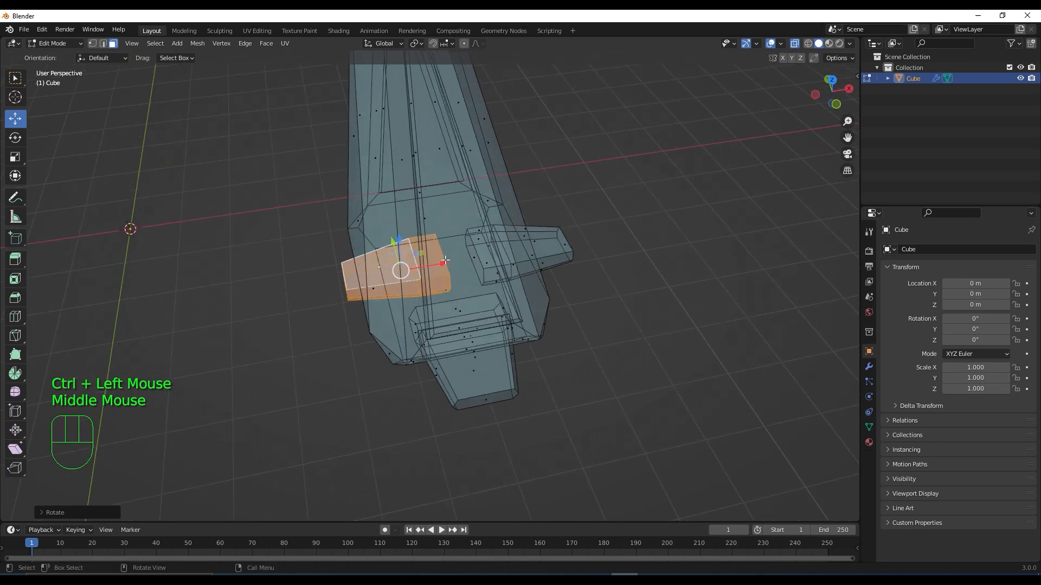
left_click_drag(444, 261, 390, 274)
left_click(795, 46)
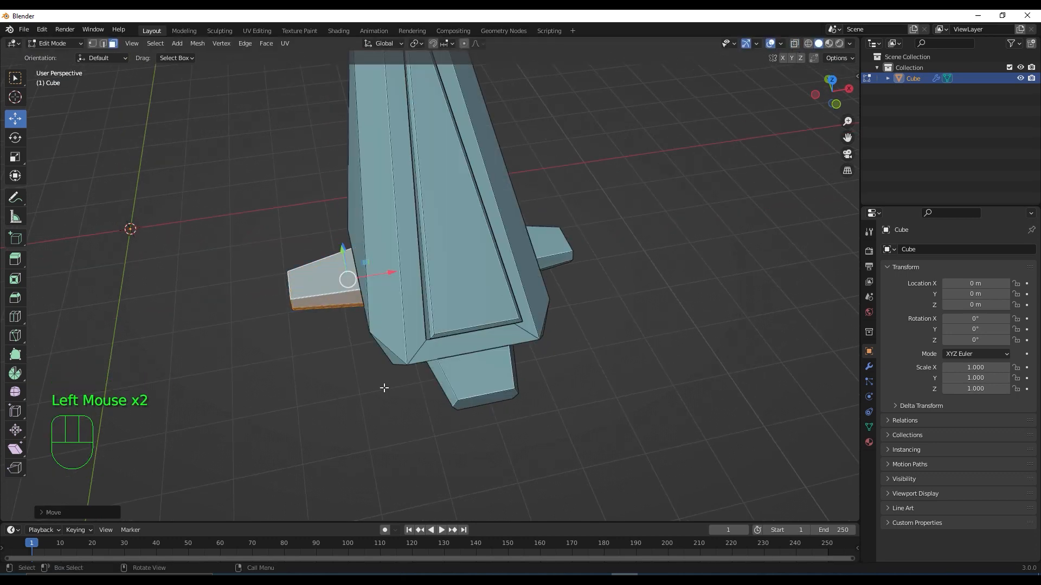
scroll(416, 362, "down", 2)
middle_click_drag(415, 368, 403, 315)
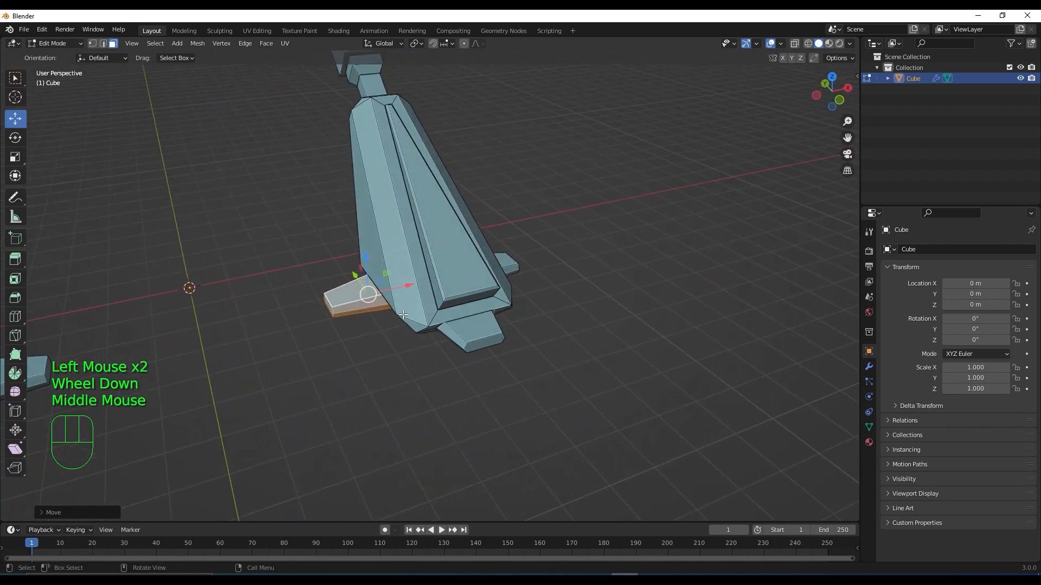
left_click_drag(404, 284, 407, 285)
middle_click_drag(407, 285, 438, 317)
Step: Examine the whole mech from the front to check the proportions of the three-toed feet
scroll(404, 352, "down", 2)
scroll(455, 374, "down", 3)
middle_click_drag(373, 321, 700, 389)
scroll(458, 327, "up", 1)
scroll(648, 378, "up", 2)
scroll(671, 360, "down", 2)
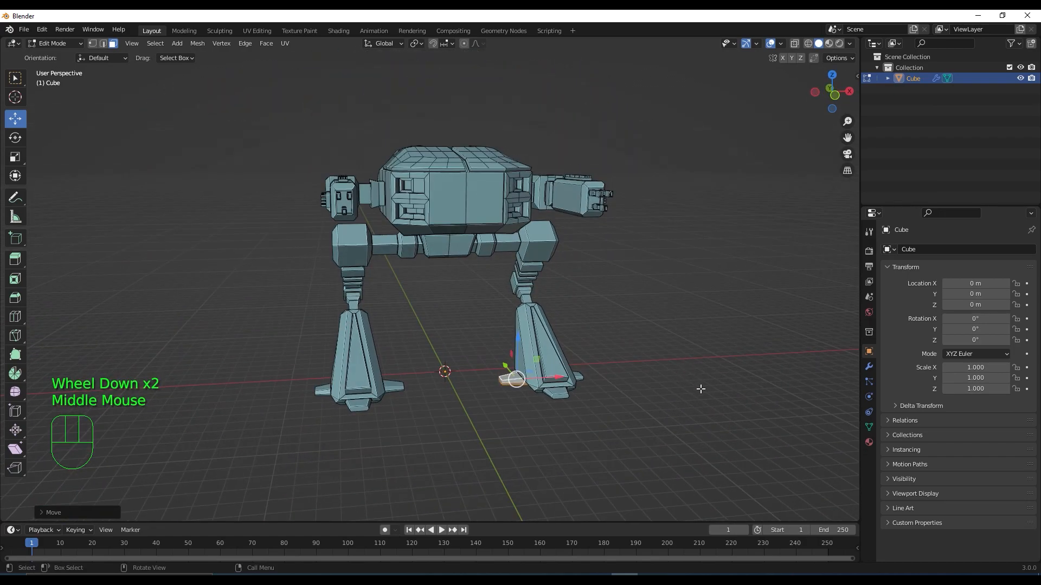
scroll(654, 279, "up", 2)
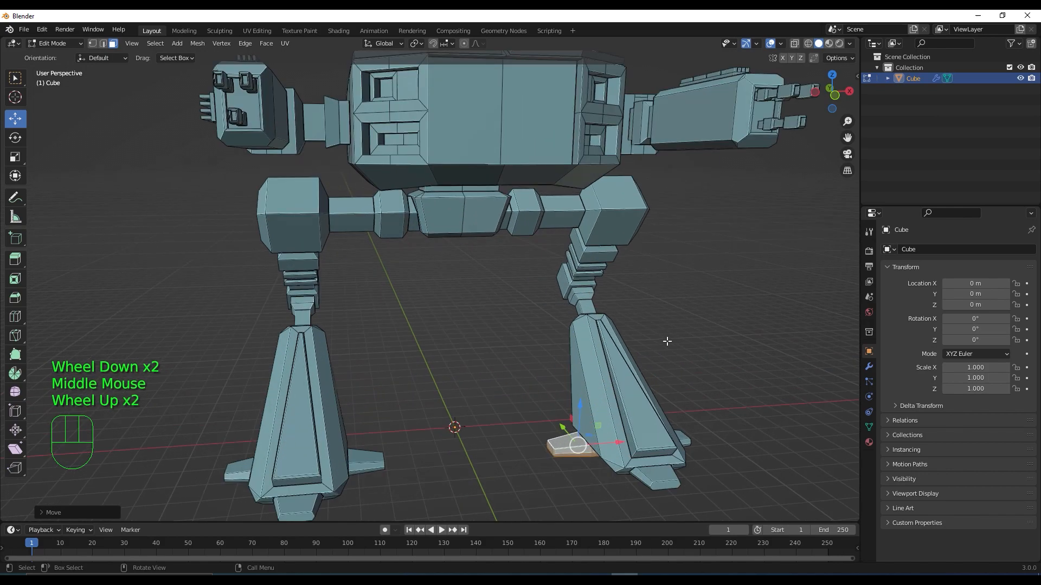
Step: Split the 3D viewport to create a column beside it, divided into a UV Editor above a Shader Editor with a narrowed sidebar
middle_click_drag(666, 341, 454, 307)
scroll(657, 343, "down", 2)
scroll(471, 284, "down", 2)
scroll(454, 297, "up", 2)
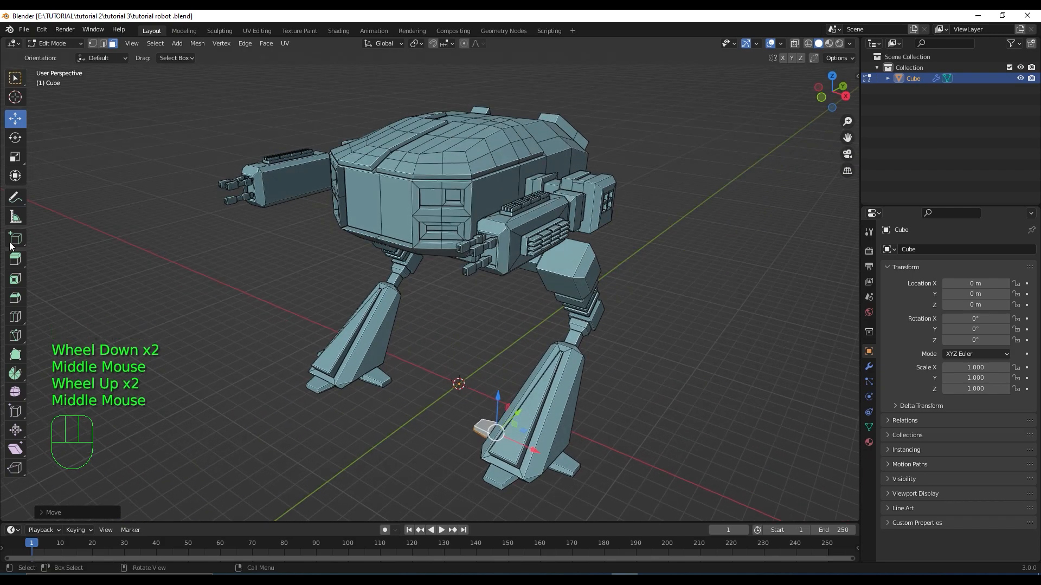
left_click_drag(3, 519, 377, 469)
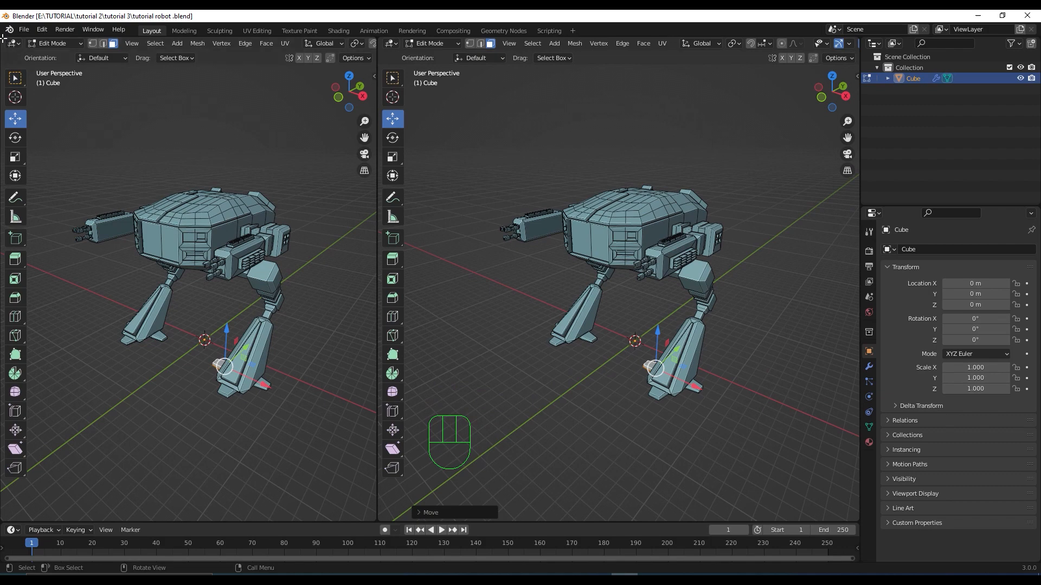
left_click_drag(2, 37, 81, 227)
left_click(18, 237)
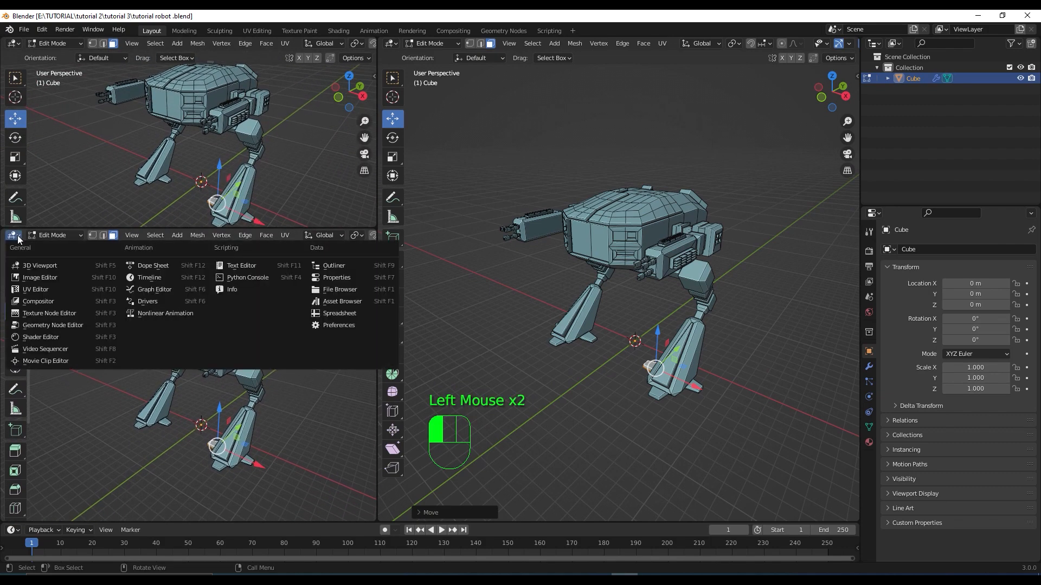
left_click(65, 337)
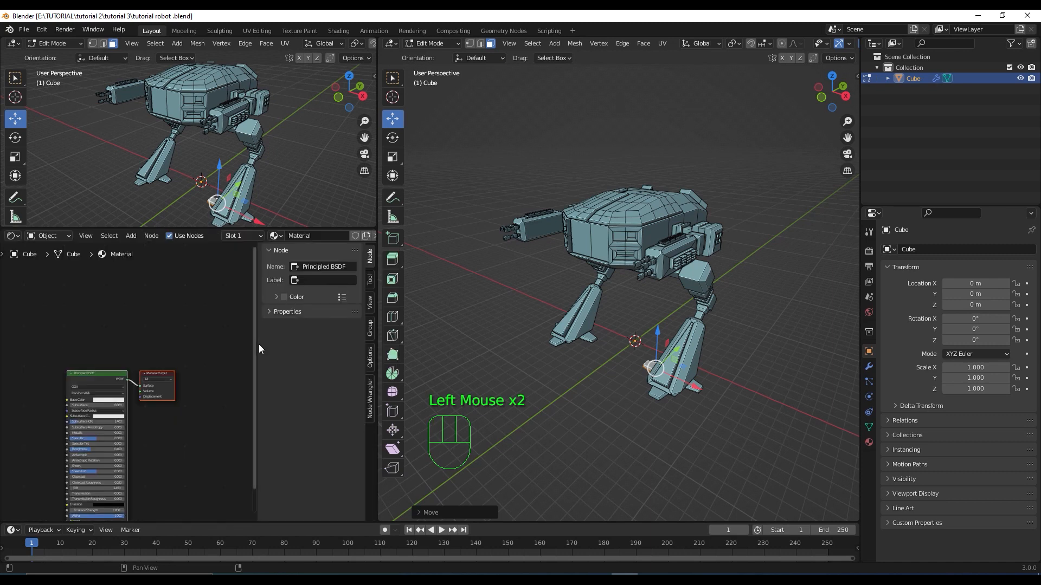
left_click_drag(258, 343, 287, 349)
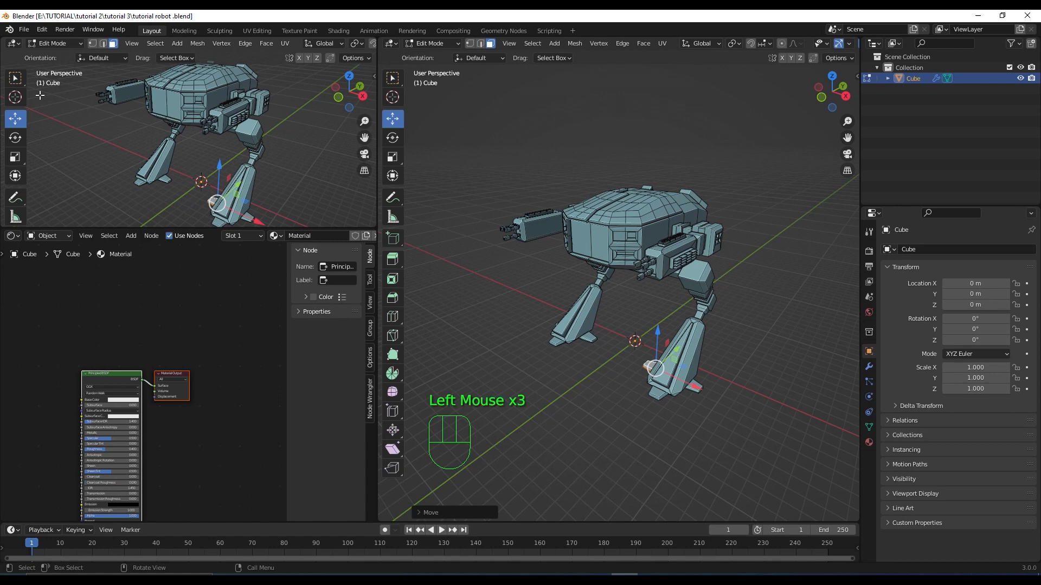
left_click(15, 44)
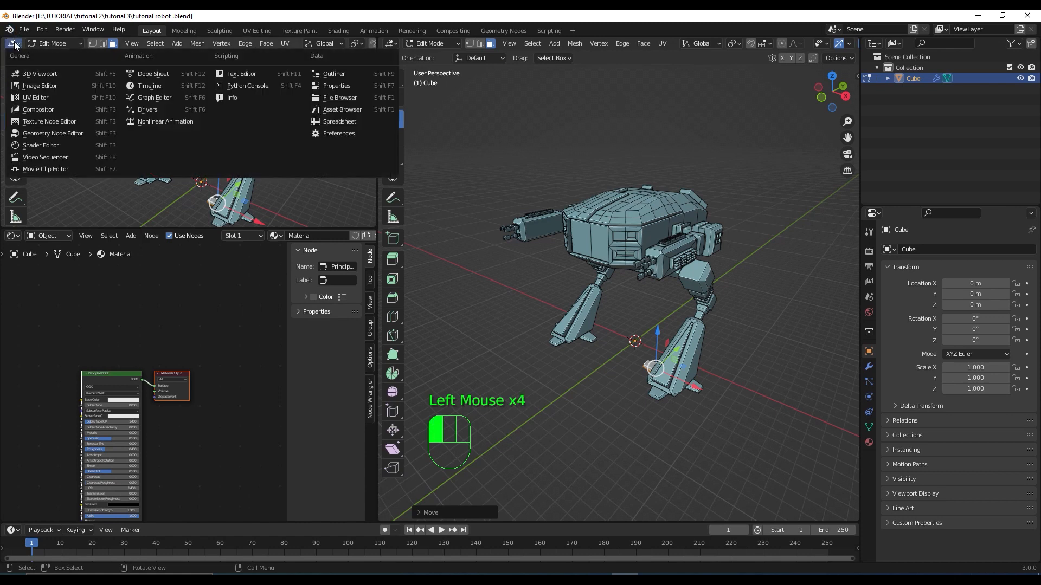
left_click(43, 97)
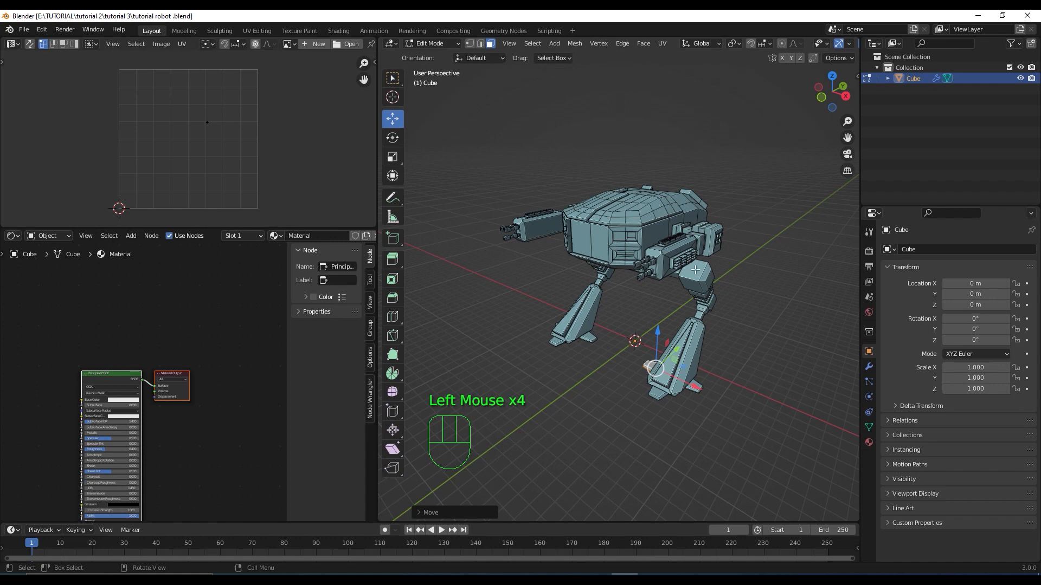
Step: Switch the main 3D viewport to Rendered shading and disable Scene World lighting, keeping Scene Lights on
scroll(743, 247, "up", 3)
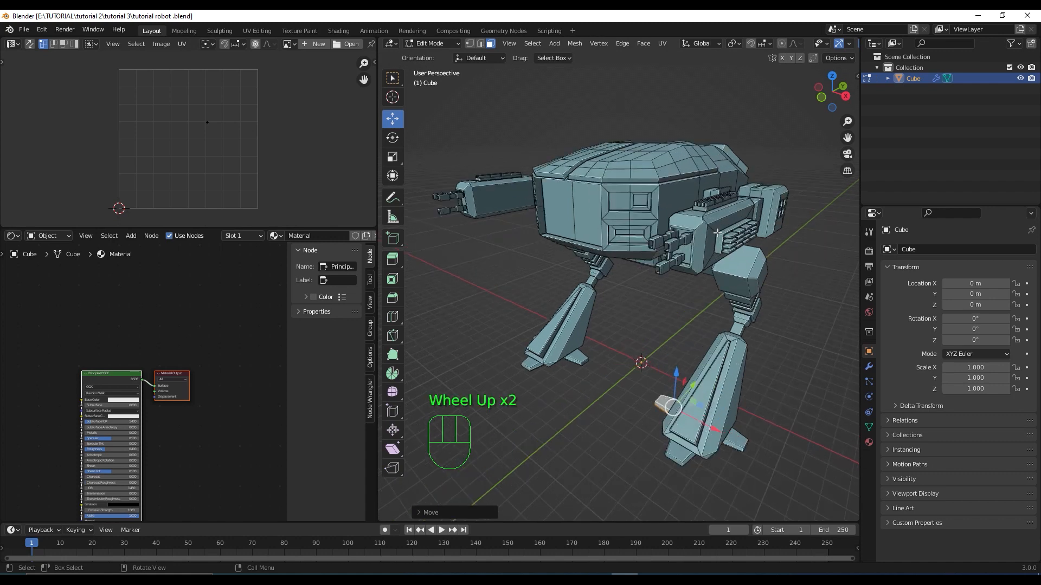
scroll(717, 233, "down", 2)
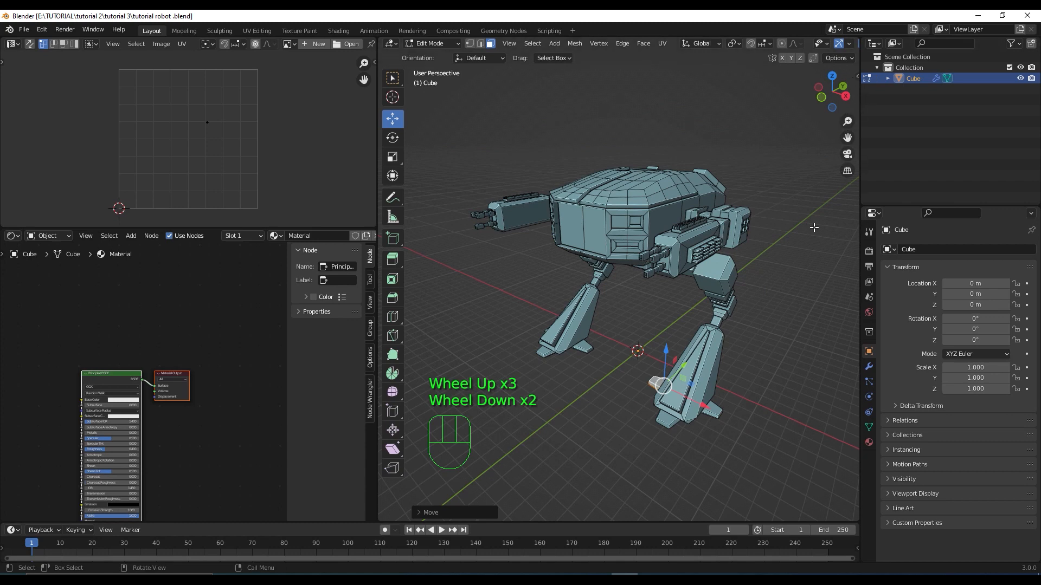
middle_click_drag(840, 46, 736, 41)
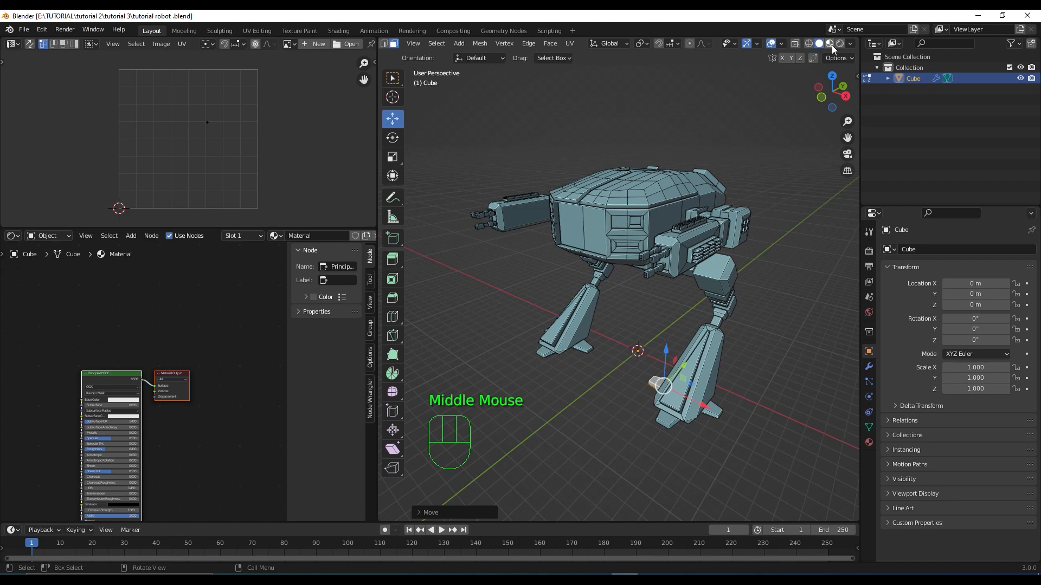
double_click(839, 44)
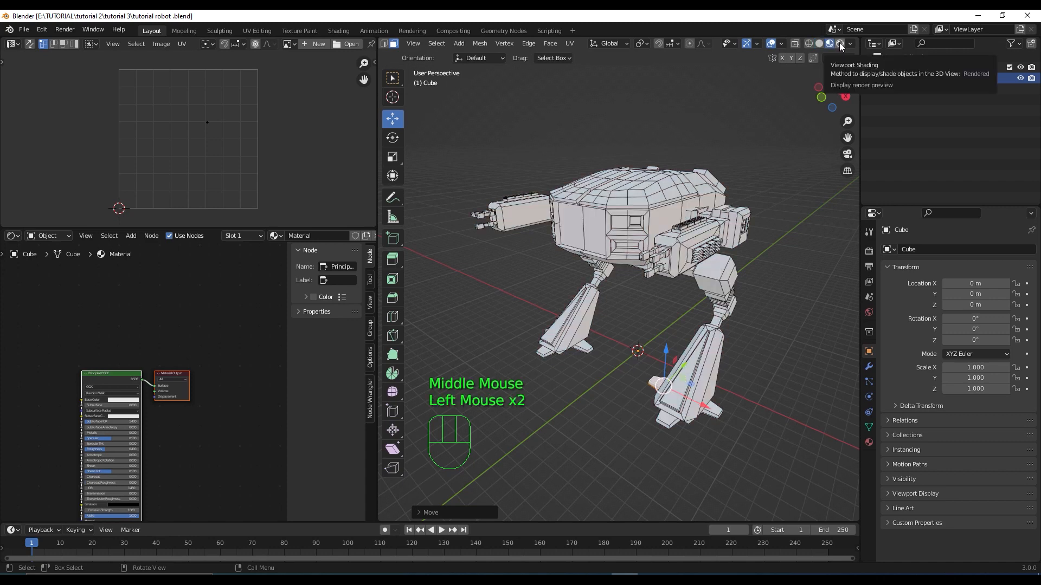
left_click(841, 46)
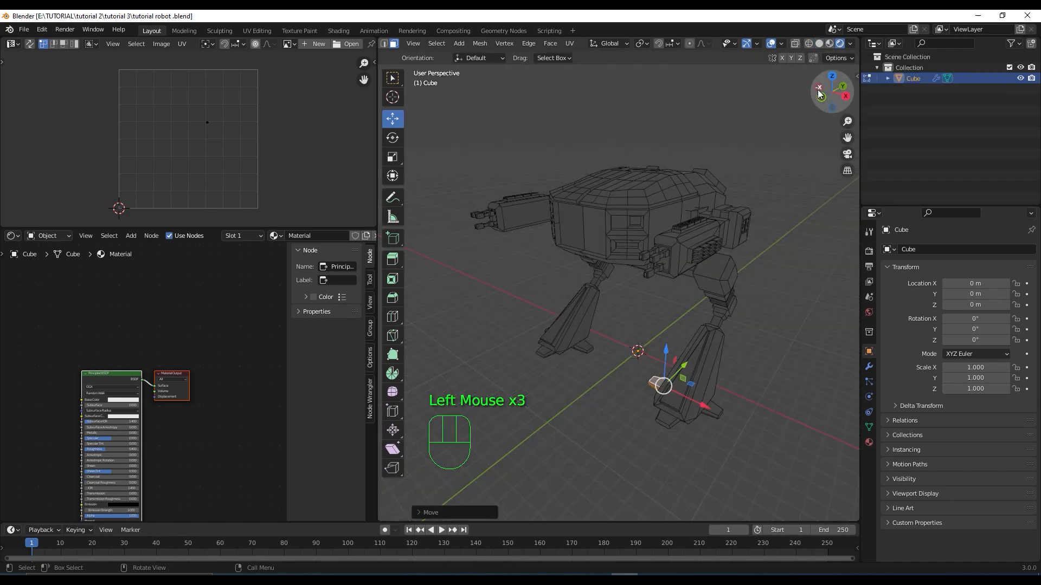
left_click(849, 44)
left_click(789, 109)
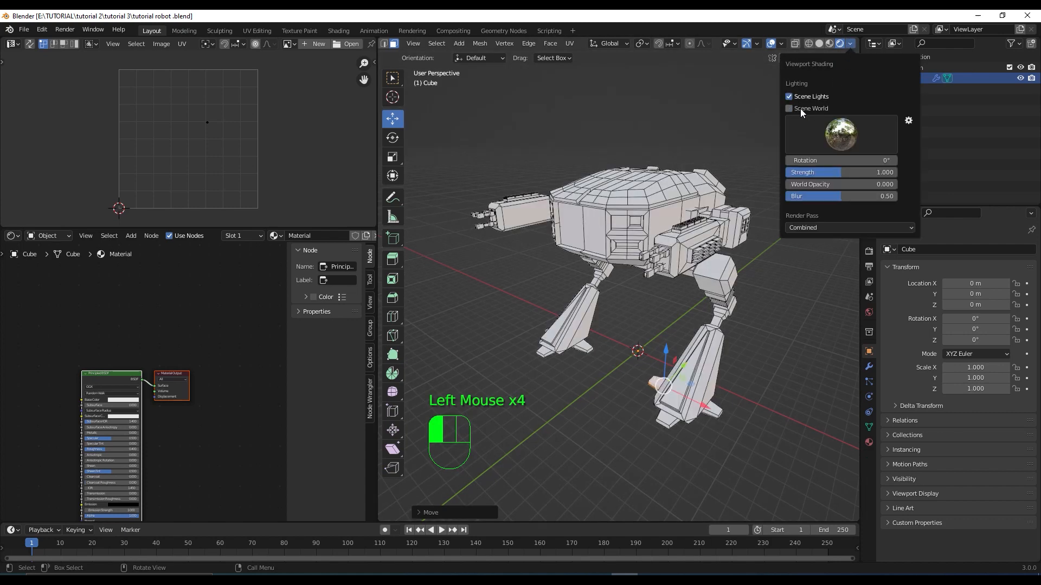
Step: Try the warm indoor environment for the rendered preview, and replace it with the dark one lit by a single bright light
left_click(837, 134)
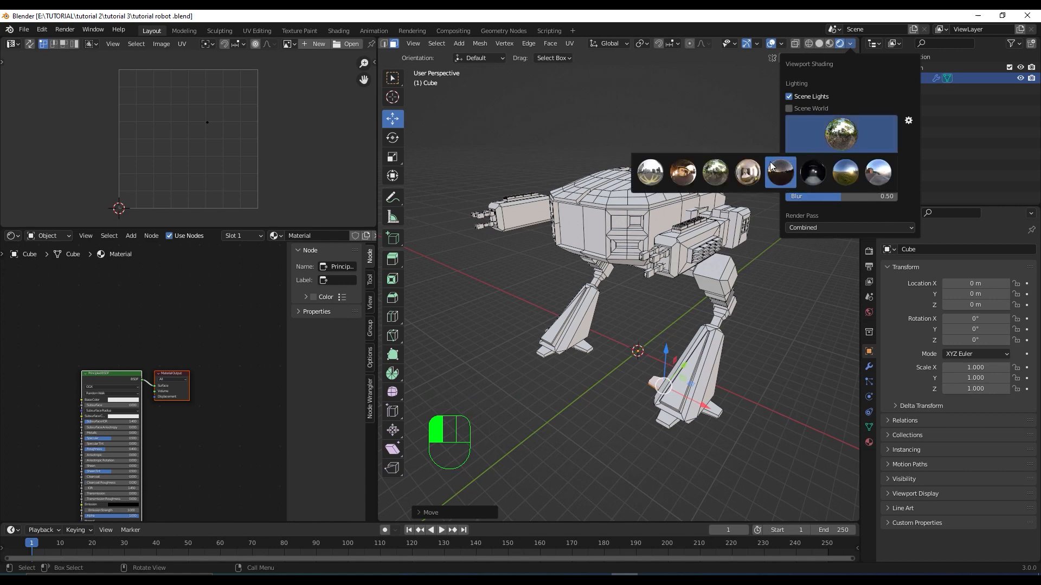
left_click(682, 173)
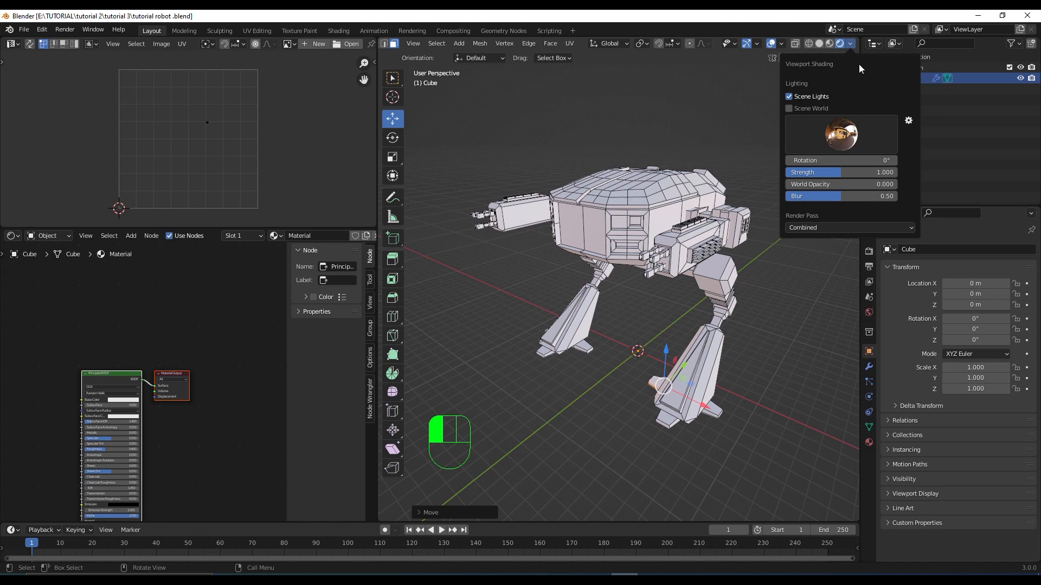
left_click(841, 134)
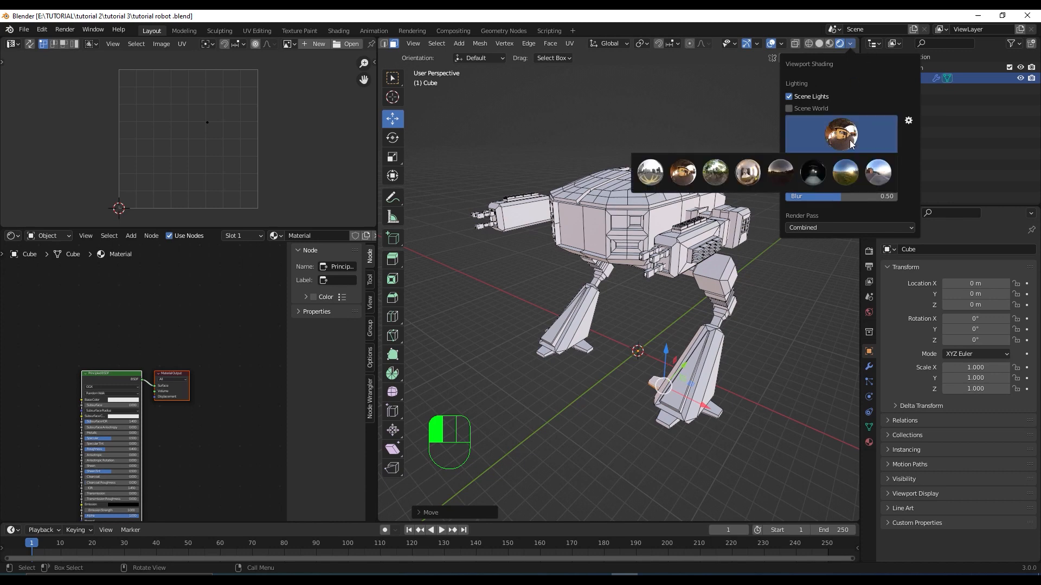
left_click(813, 172)
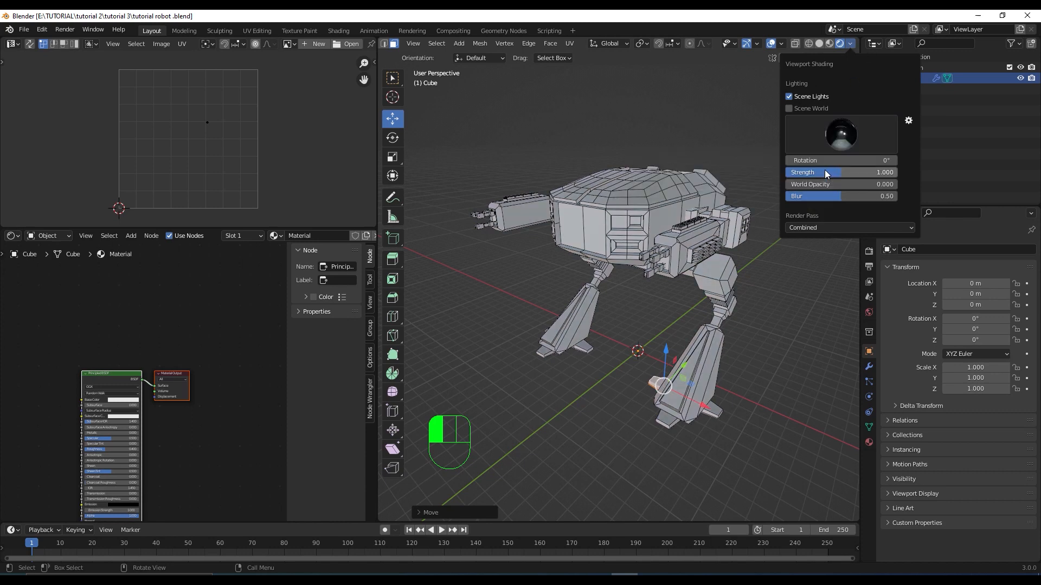
left_click(848, 138)
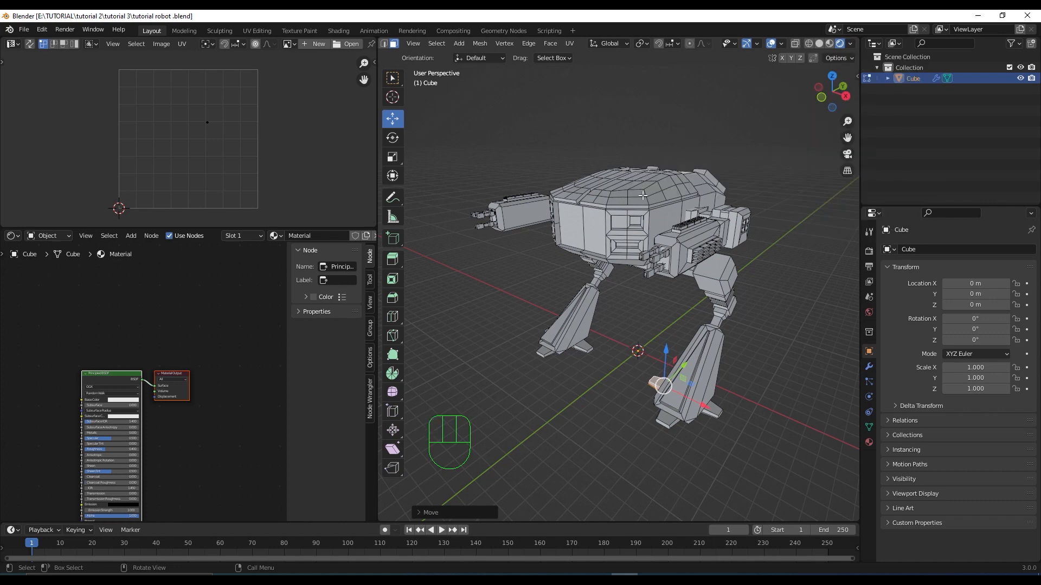
scroll(623, 245, "up", 2)
scroll(623, 245, "down", 2)
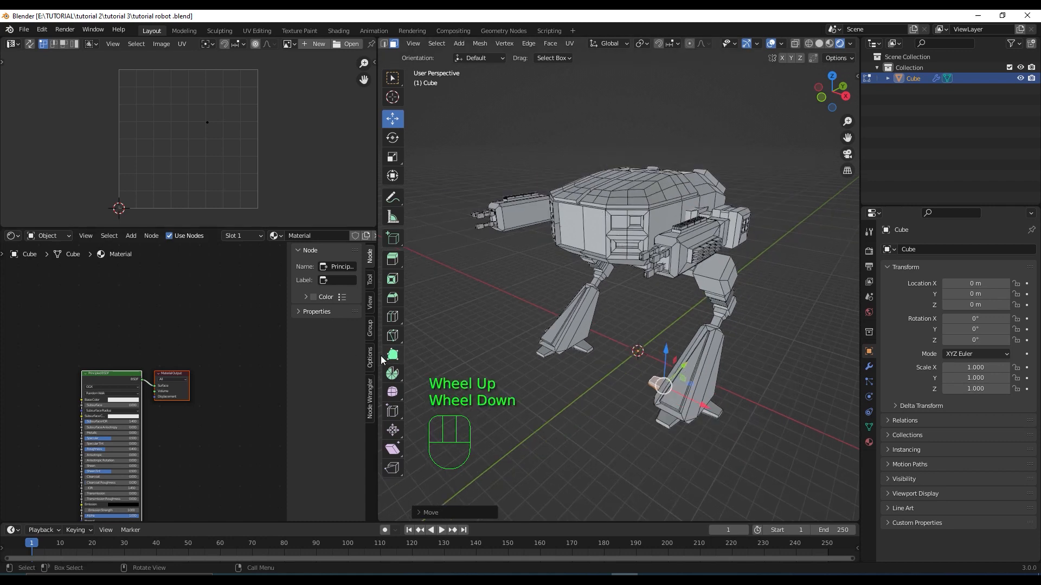
Step: Add a second material slot to the mech with a new material named "metal cuerpo"
left_click(869, 443)
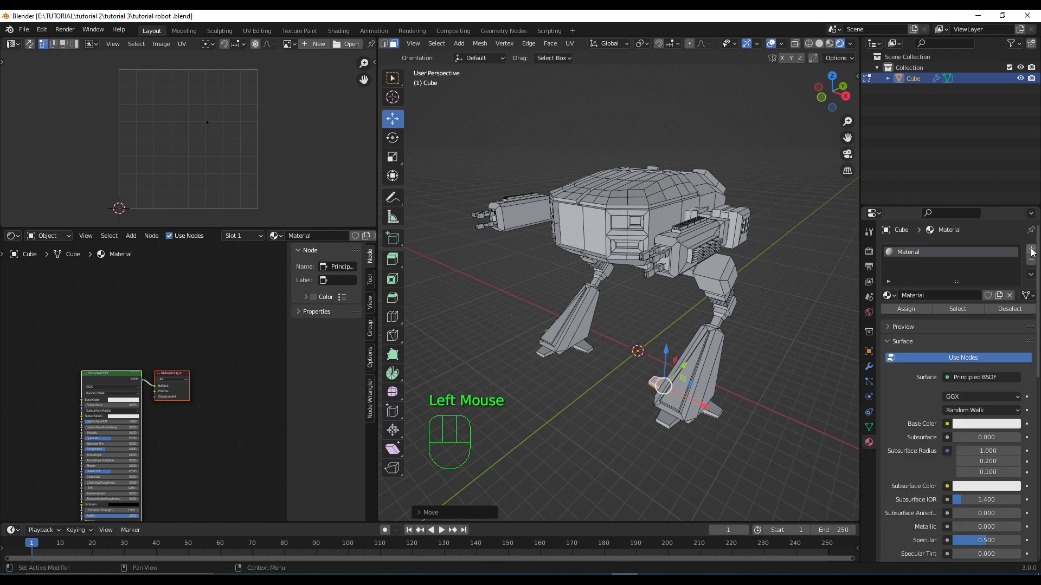
left_click(1032, 252)
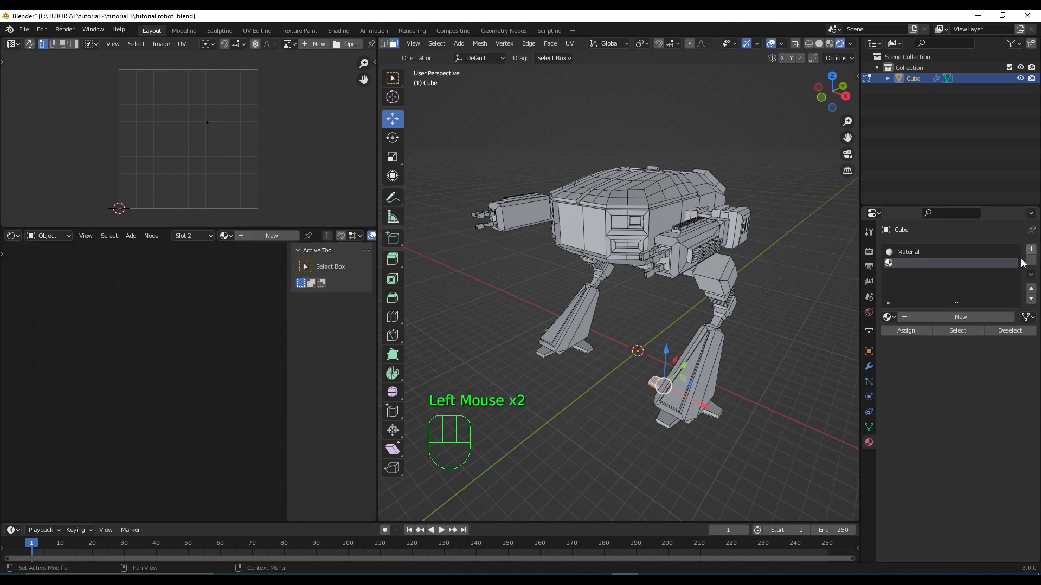
left_click(956, 321)
left_click(953, 316)
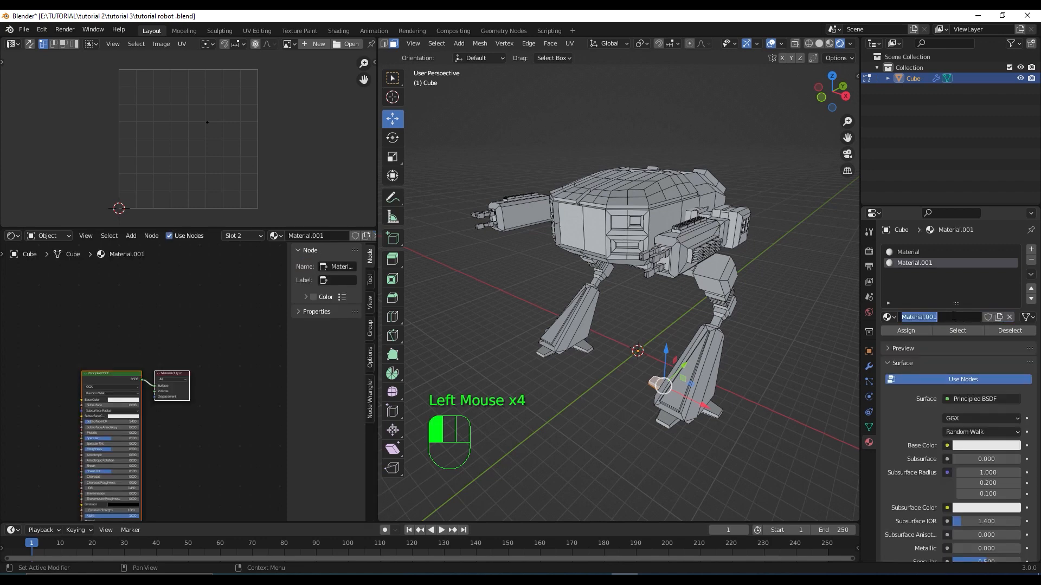
type("metal")
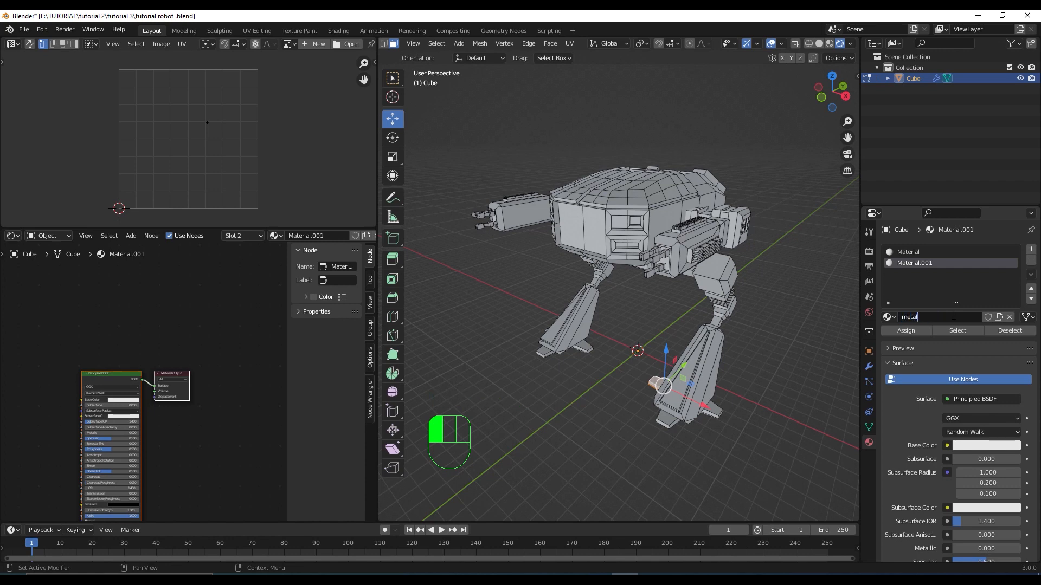
type(" cuerpo")
key("Return")
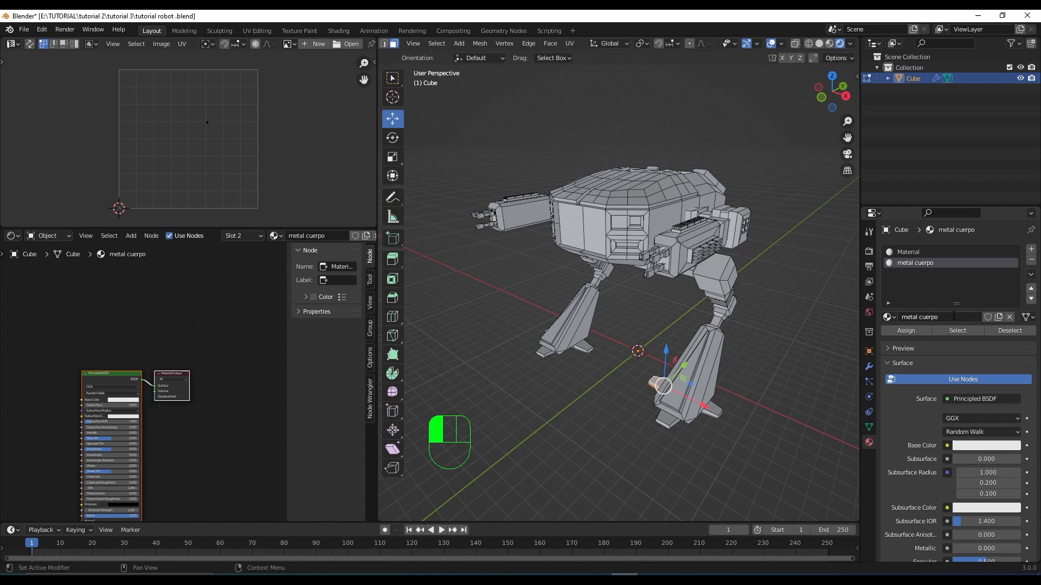
Step: Add a third material slot with a new material named "partes negras"
left_click(1031, 251)
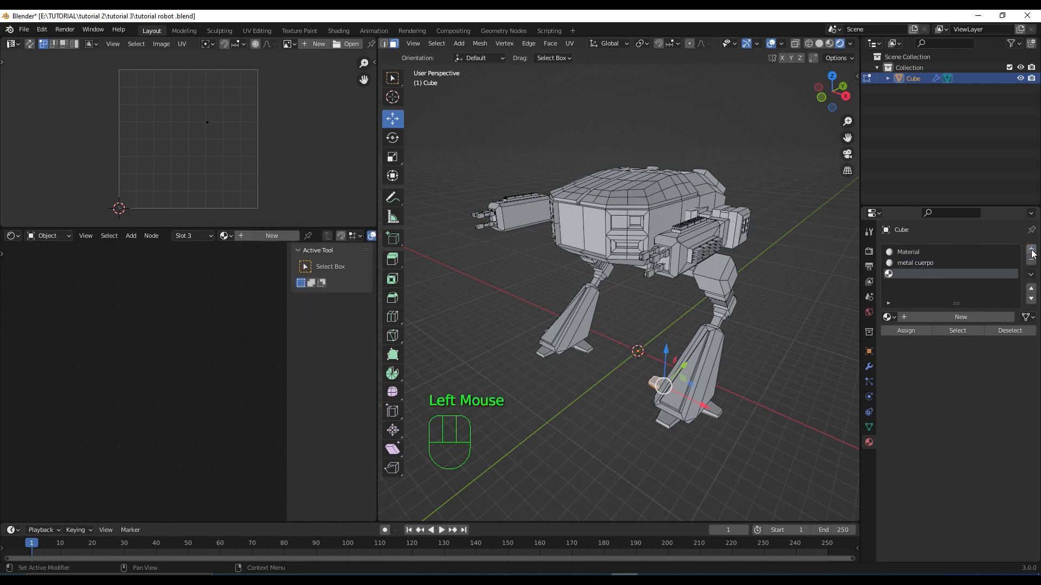
left_click(965, 319)
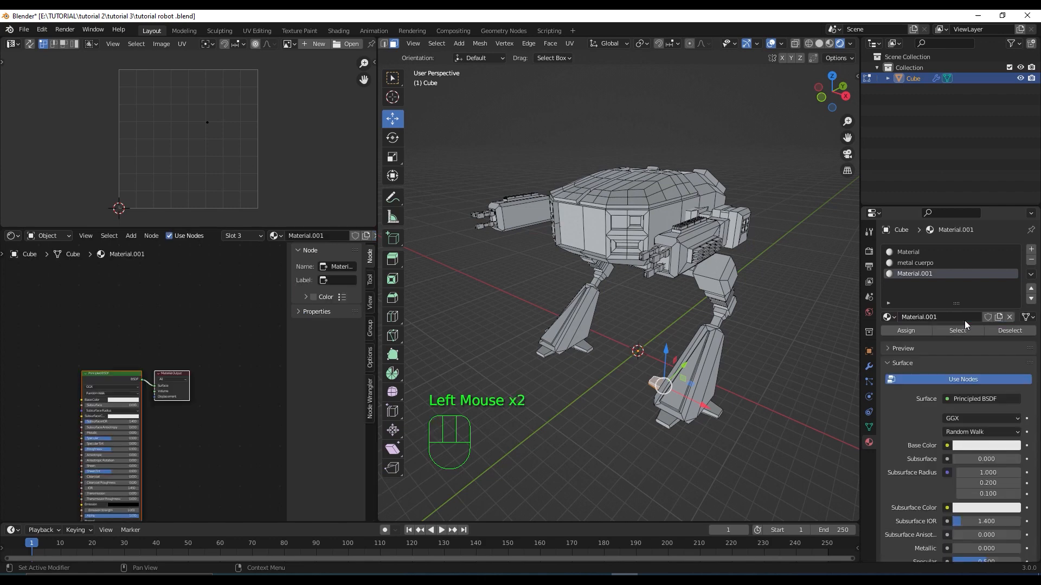
left_click(960, 317)
type("p")
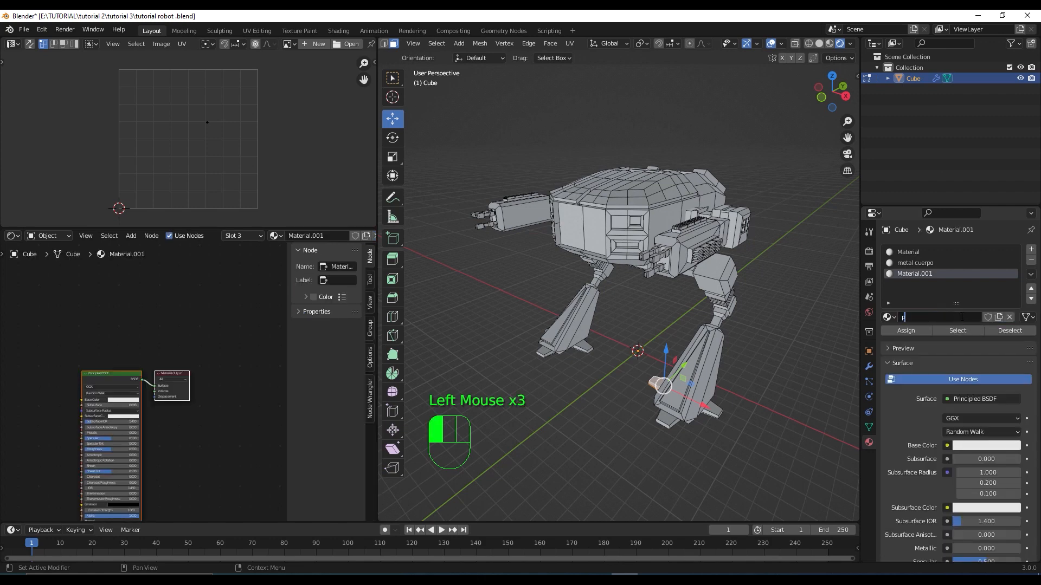
type("artes negras")
key("Return")
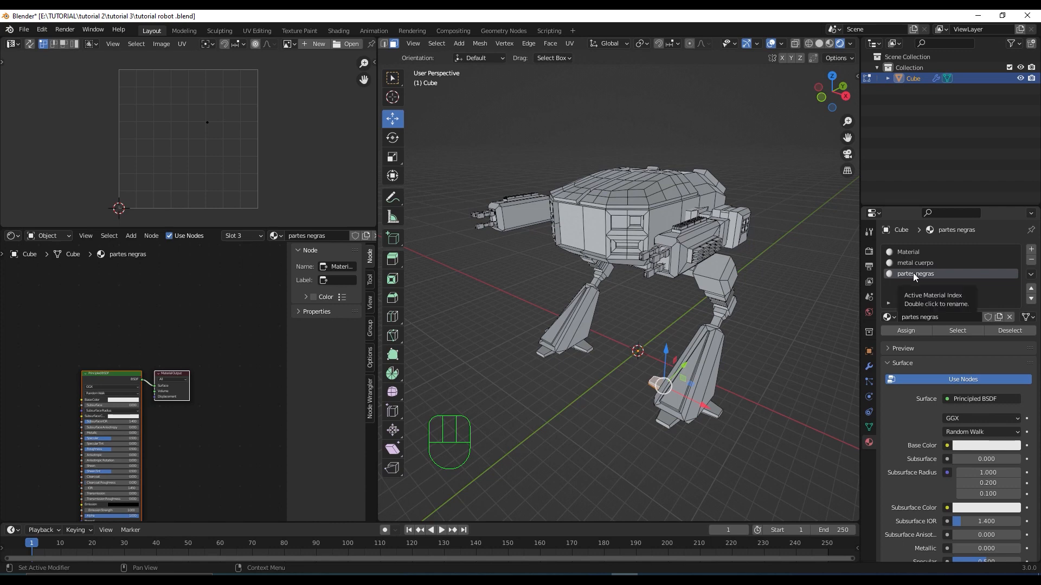
Step: Start Node Wrangler's Principled Texture Setup on the Principled BSDF node of the "partes negras" material
scroll(83, 411, "up", 6)
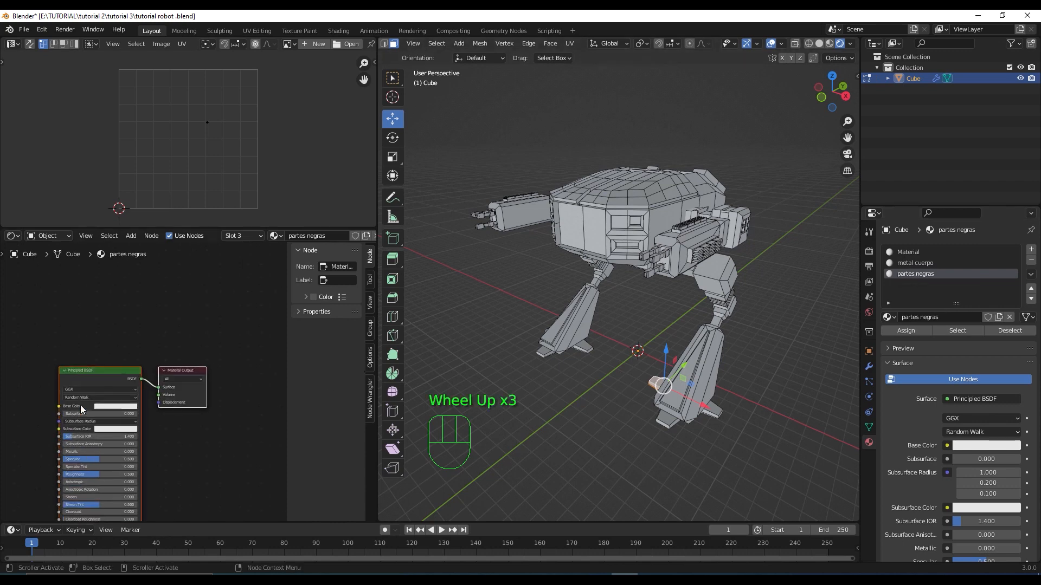
scroll(84, 401, "down", 1)
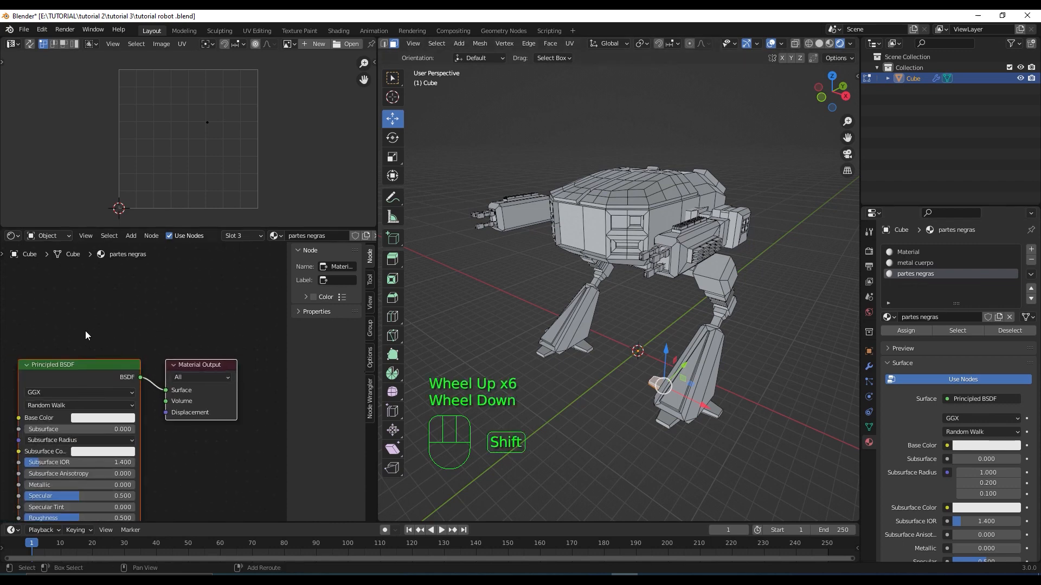
middle_click_drag(89, 351, 180, 281, "shift")
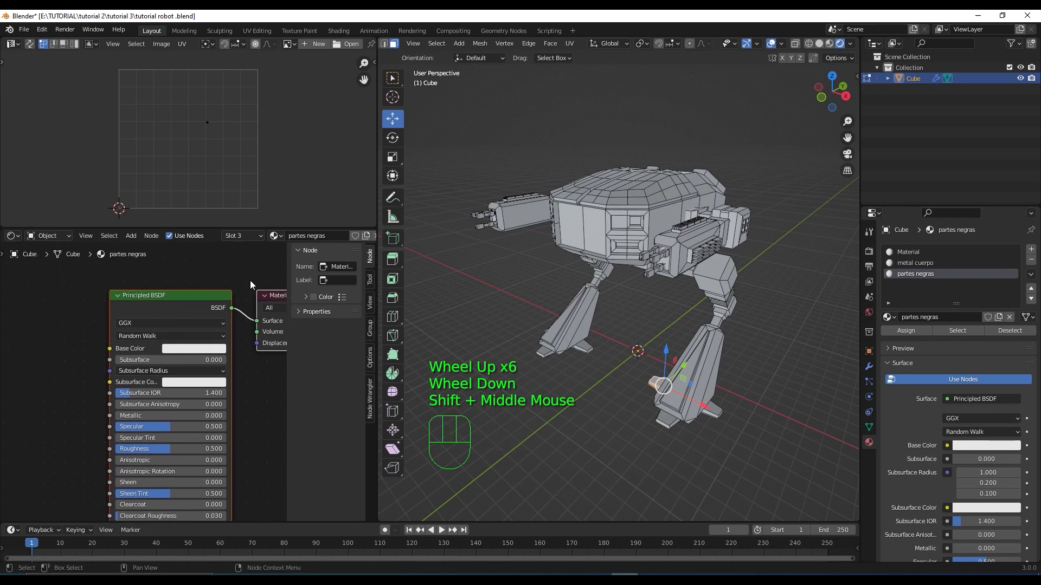
left_click(152, 291)
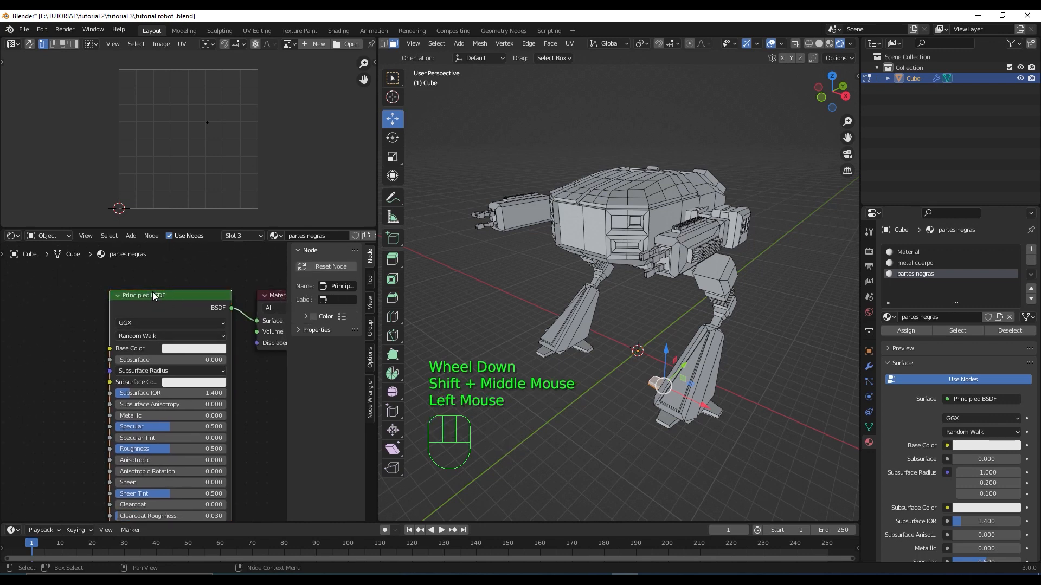
left_click(154, 294)
left_click(158, 297)
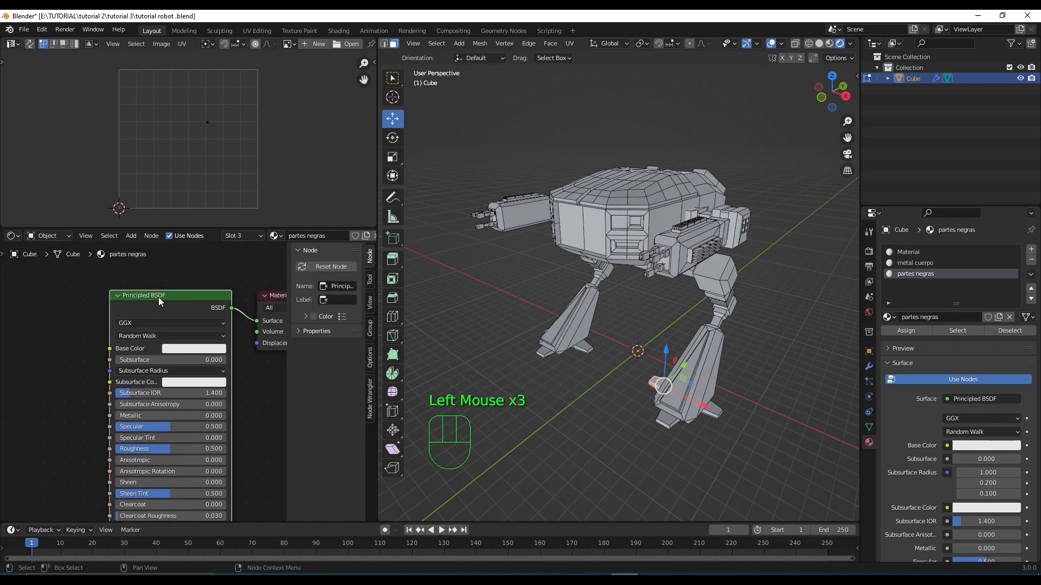
scroll(184, 355, "down", 2)
scroll(178, 325, "up", 1)
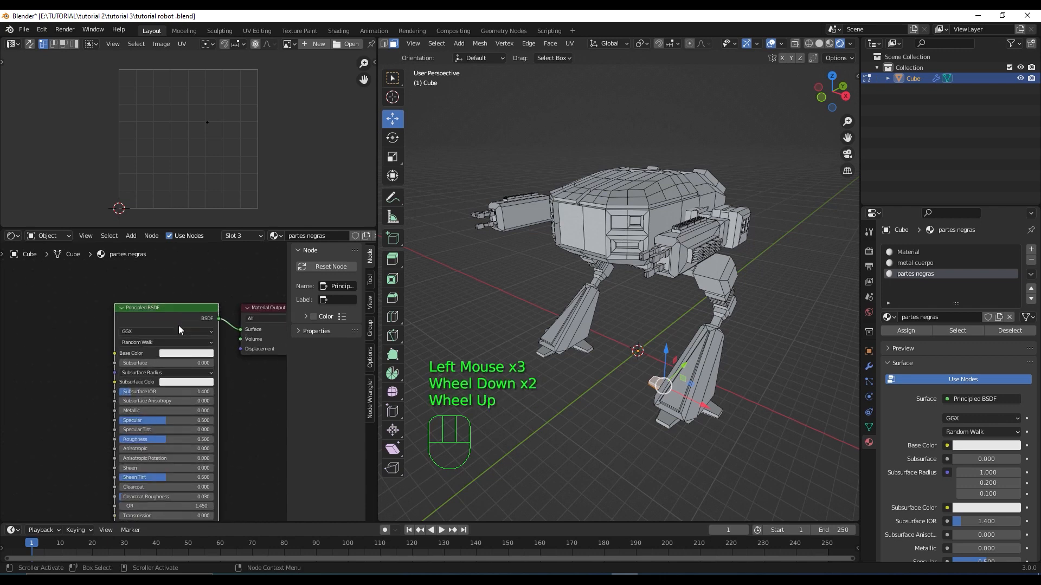
left_click(180, 316)
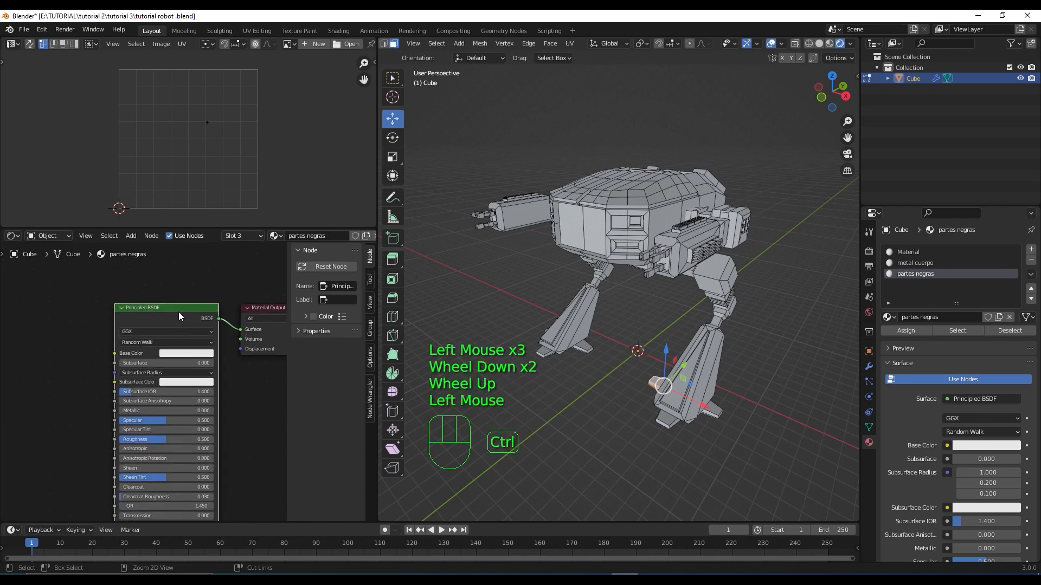
key("ctrl+shift+t")
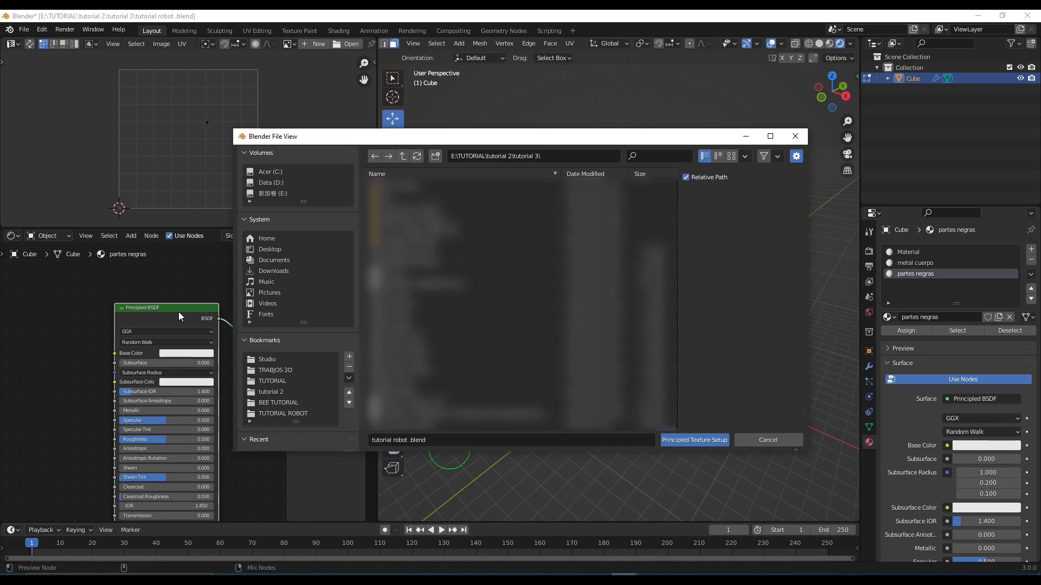
Step: Load the Metal029_2K Color, Displacement, Metalness, NormalGL and Roughness images from the TUTORIAL ROBOT "texturas\metal black" folder into the shader
left_click(280, 414)
double_click(397, 187)
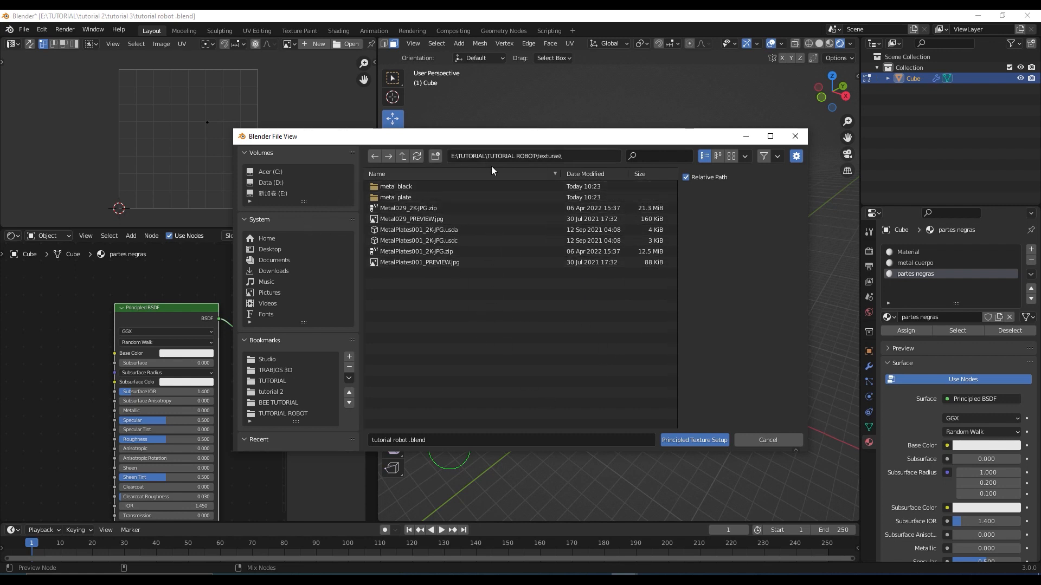
left_click(433, 190)
left_click(434, 190)
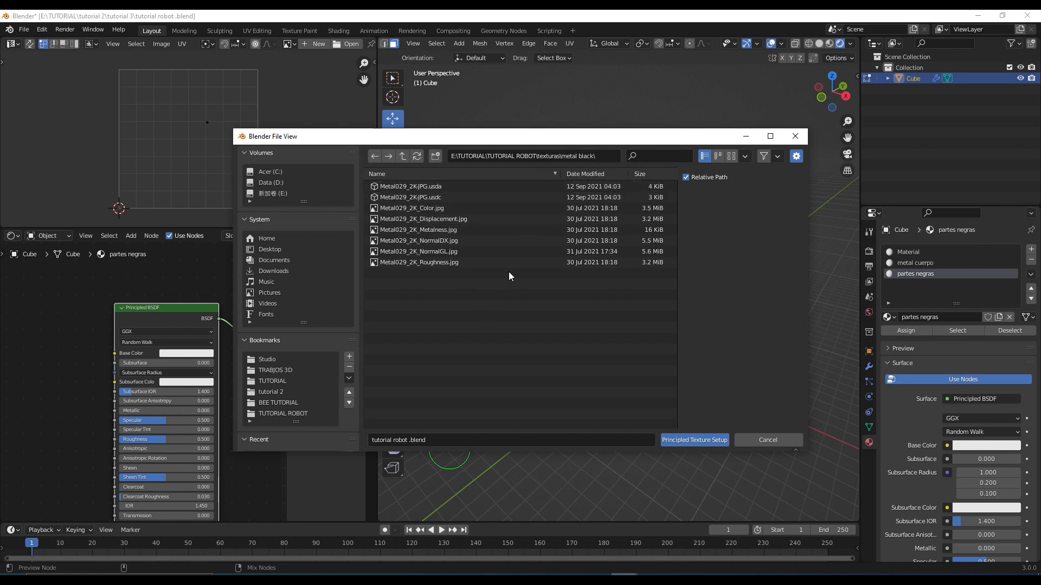
left_click(410, 206)
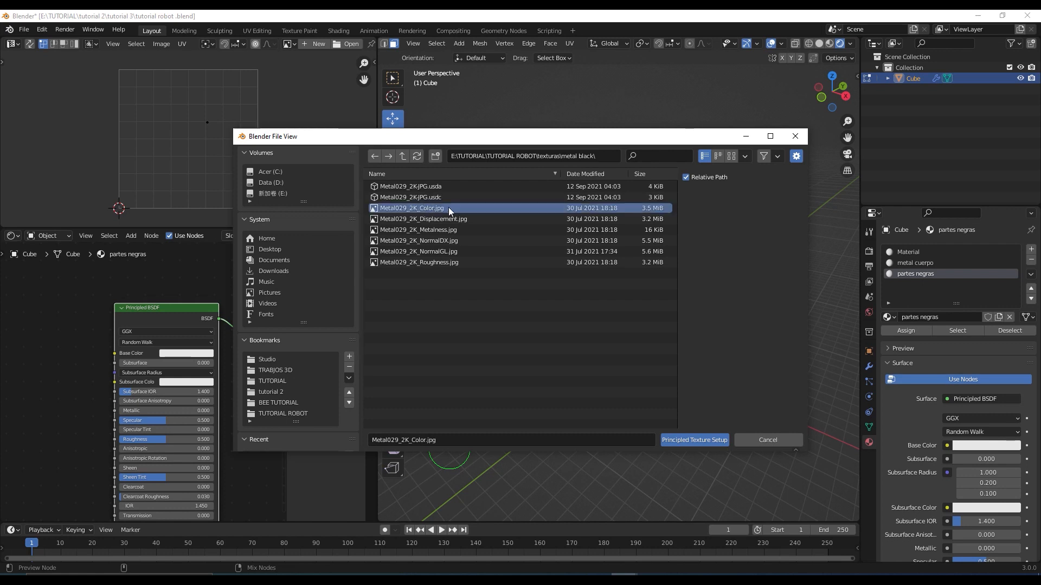
left_click(457, 221, "shift")
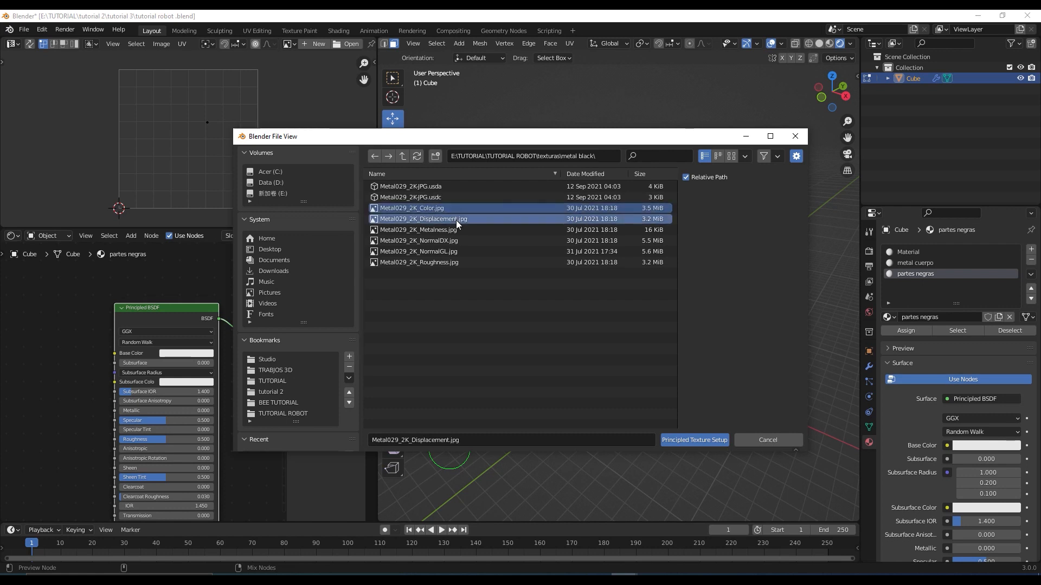
left_click(457, 229, "shift")
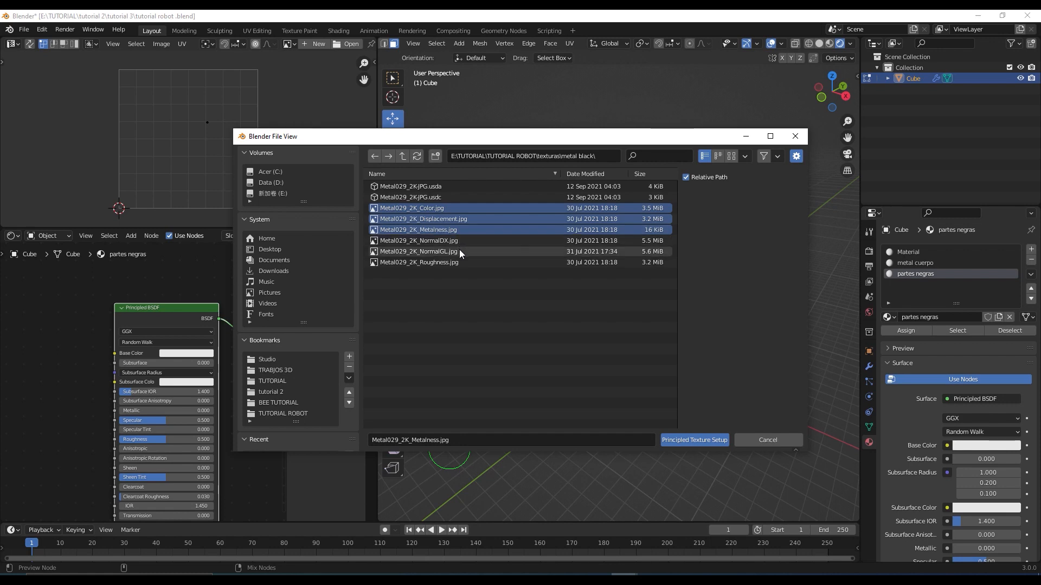
left_click(460, 249, "shift")
left_click(460, 261, "shift")
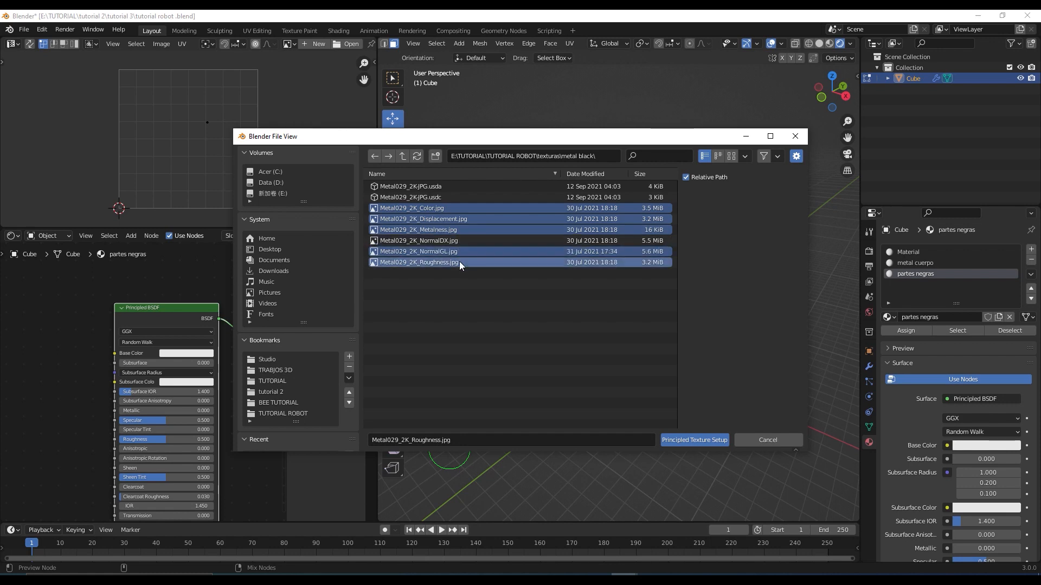
left_click(710, 444)
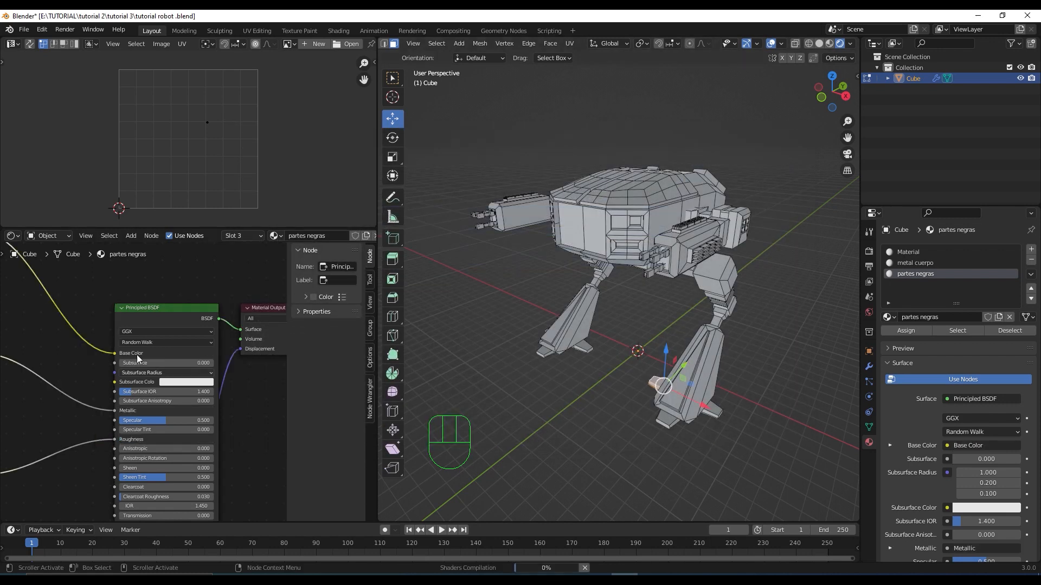
Step: Examine the mapping, texture, normal map and displacement nodes connected to the Principled BSDF of "partes negras"
scroll(111, 340, "down", 5)
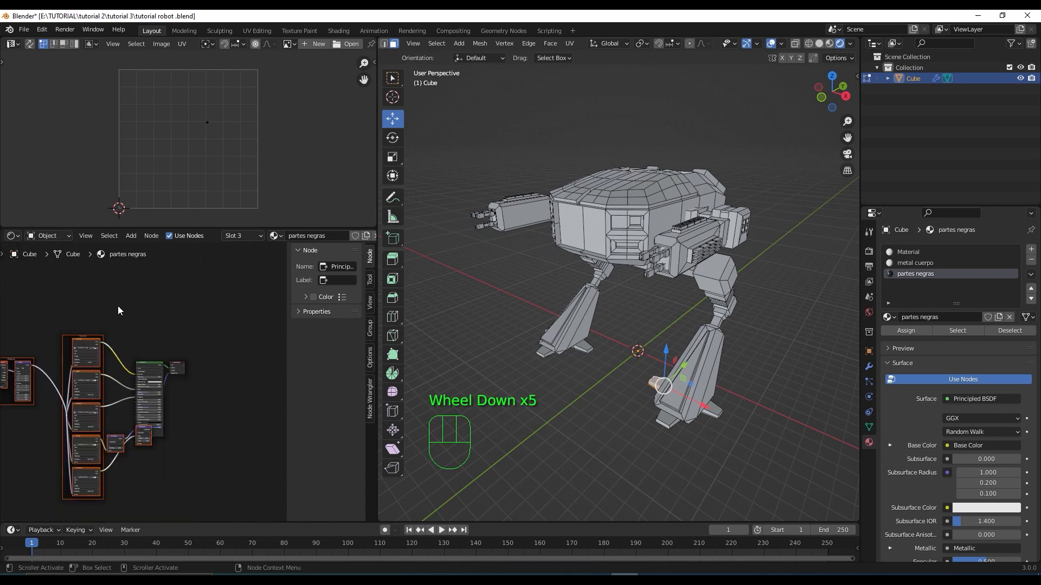
scroll(117, 312, "up", 3)
scroll(117, 313, "down", 1)
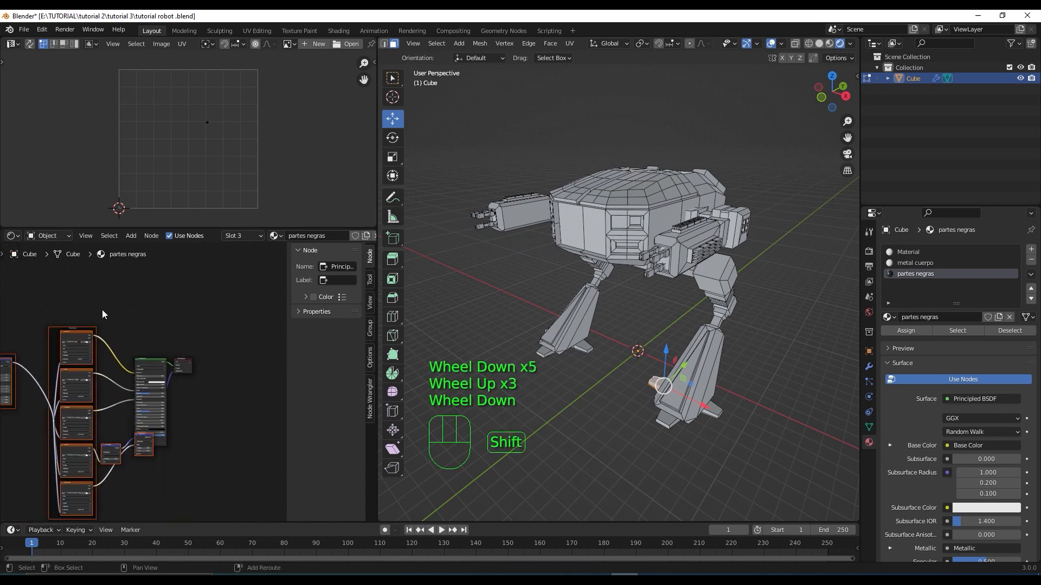
middle_click_drag(102, 314, 174, 309, "shift")
scroll(176, 309, "up", 3)
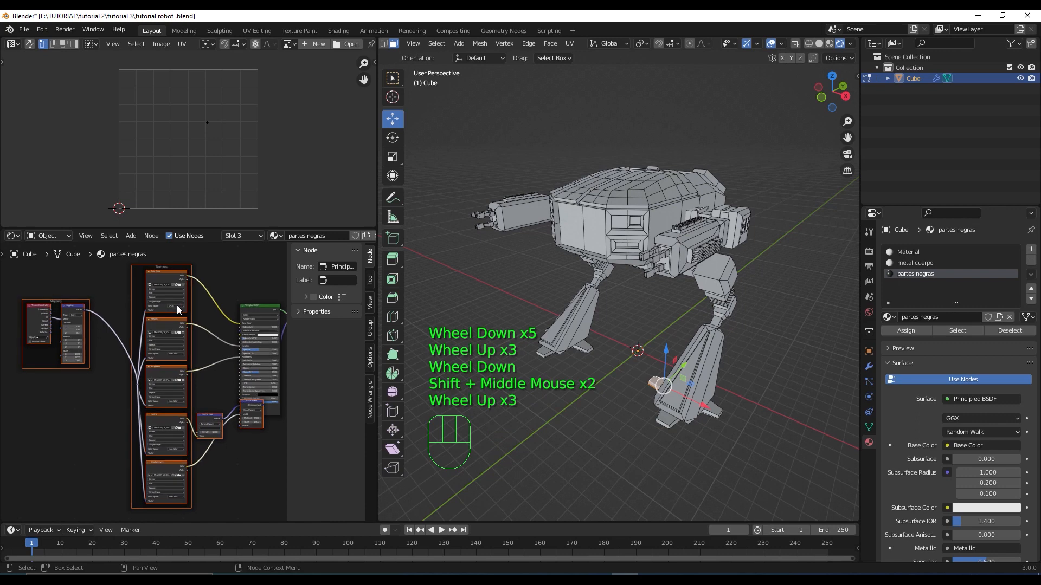
scroll(177, 307, "down", 2)
scroll(178, 306, "up", 5)
scroll(179, 304, "down", 2)
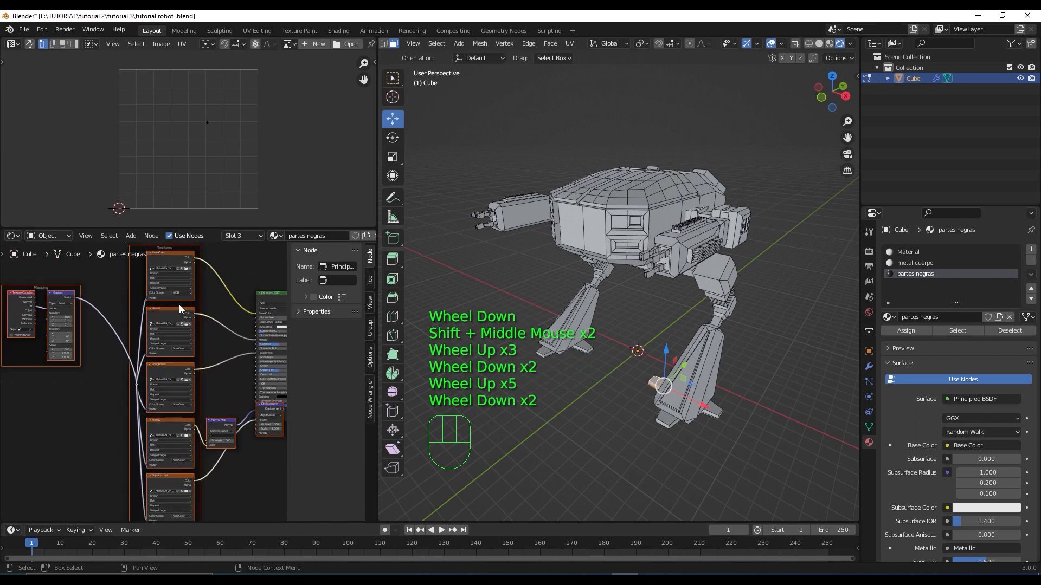
mouse_move(217, 328)
middle_mouse_down()
mouse_move(186, 340)
mouse_move(207, 328)
middle_mouse_up()
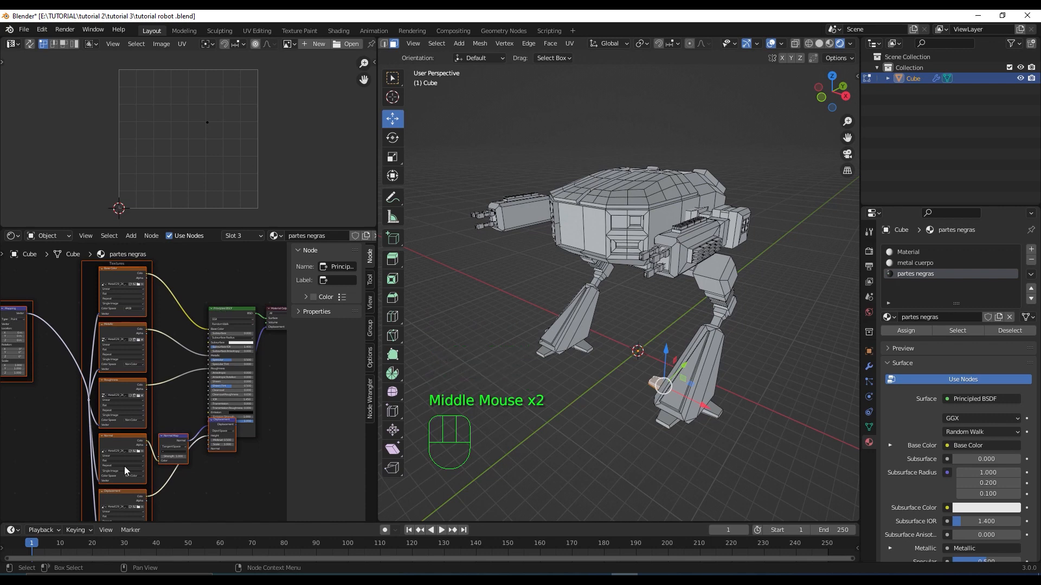
scroll(207, 324, "up", 2)
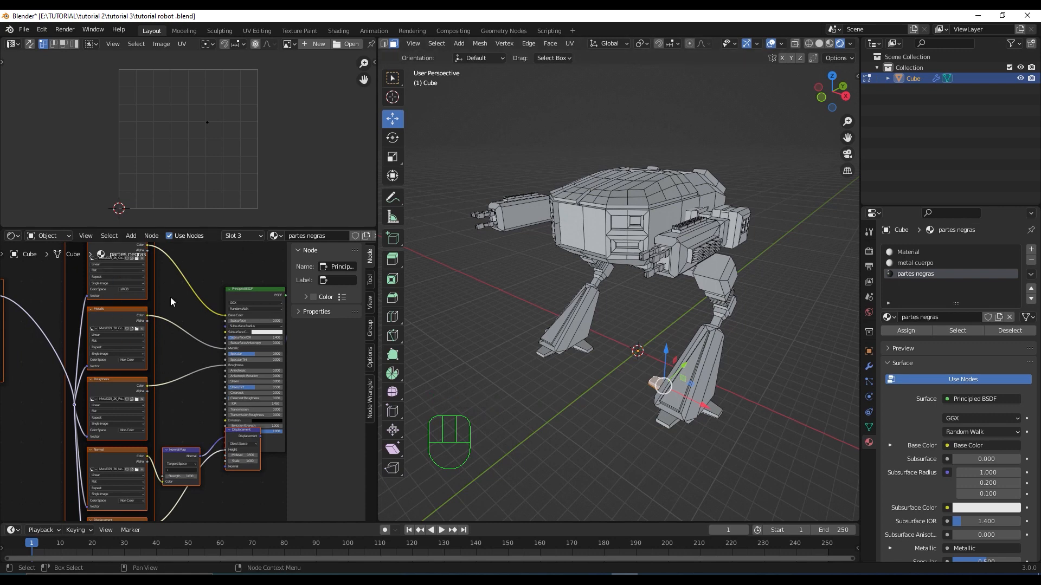
Step: Open the add-on preferences and replace the search filter with "node"
left_click(41, 30)
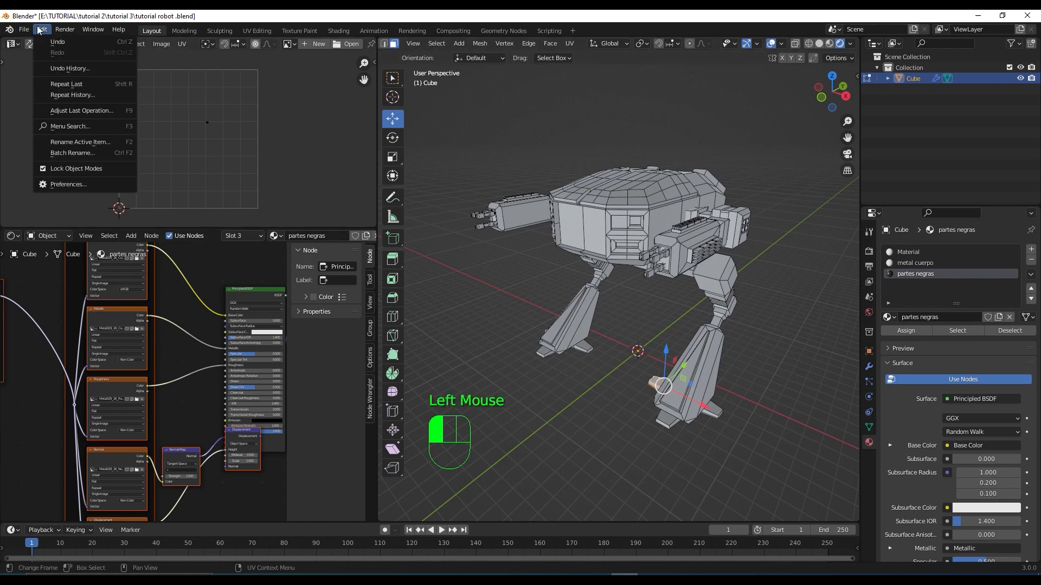
left_click(83, 185)
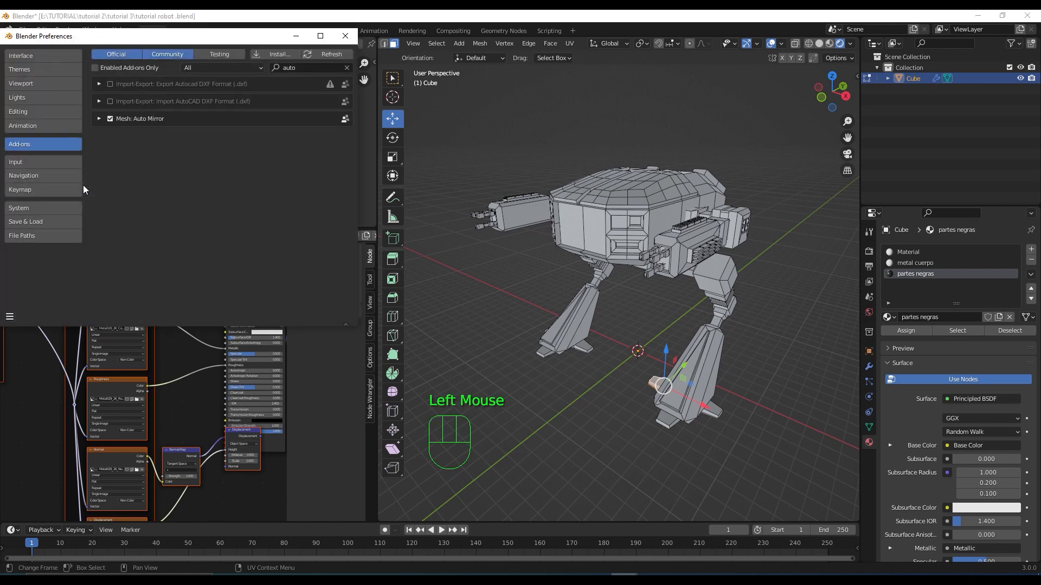
left_click(345, 68)
left_click(326, 68)
type("node")
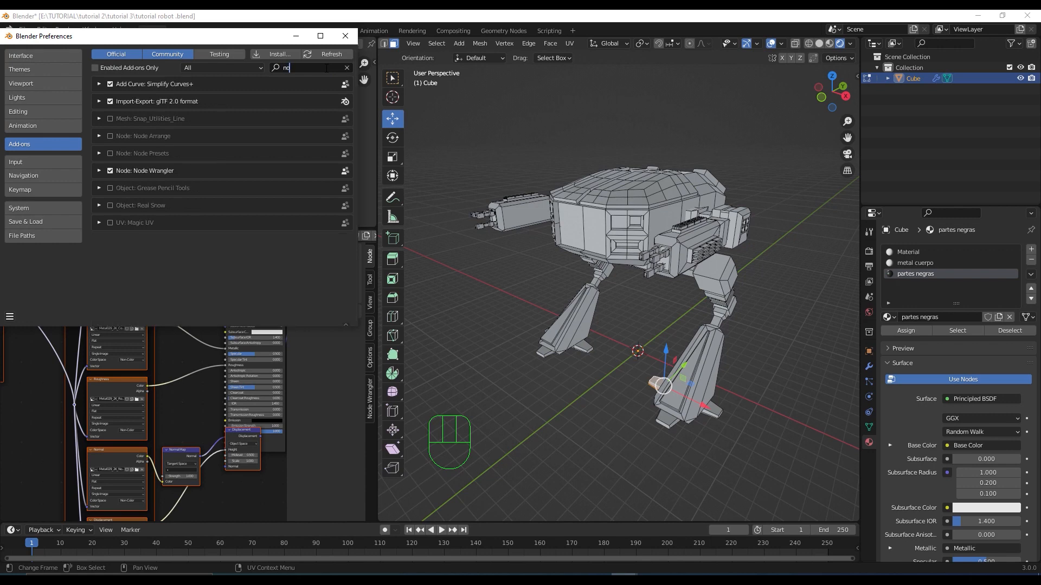
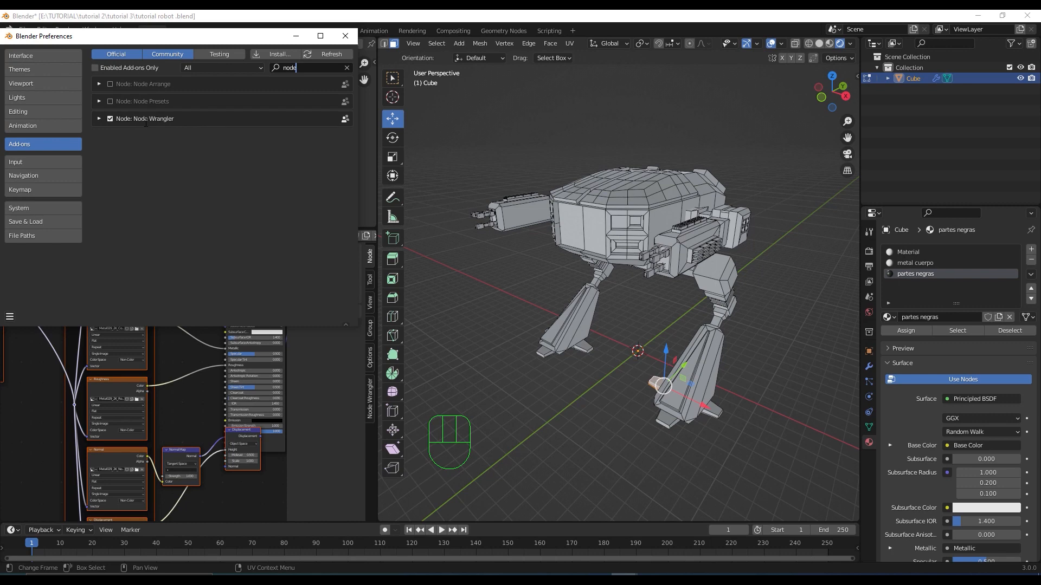
Step: Close the preferences window and examine the texture node connections of the partes negras material
left_click(345, 36)
left_click(257, 292)
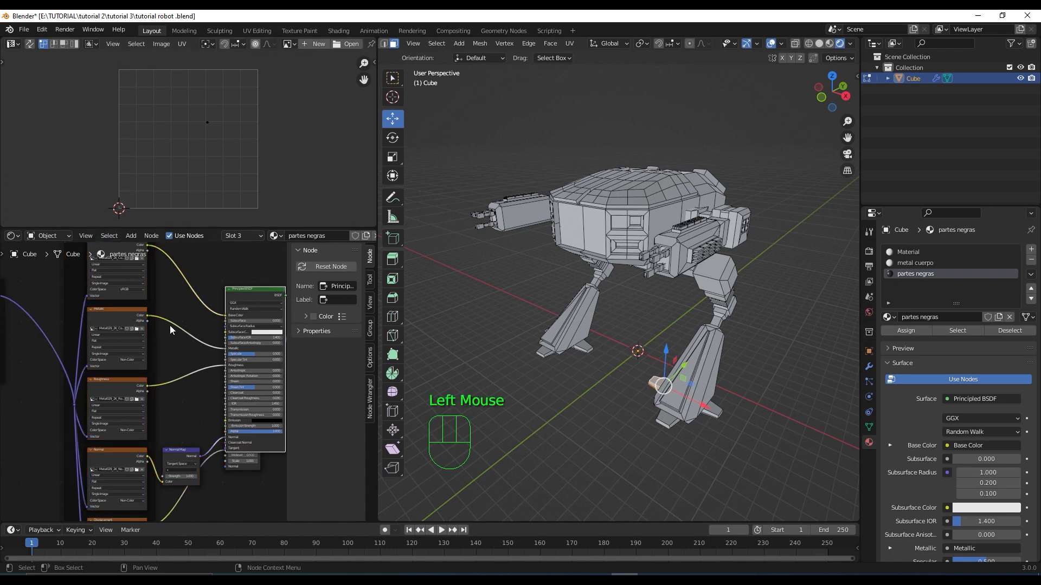
scroll(168, 323, "down", 5)
scroll(161, 354, "up", 2)
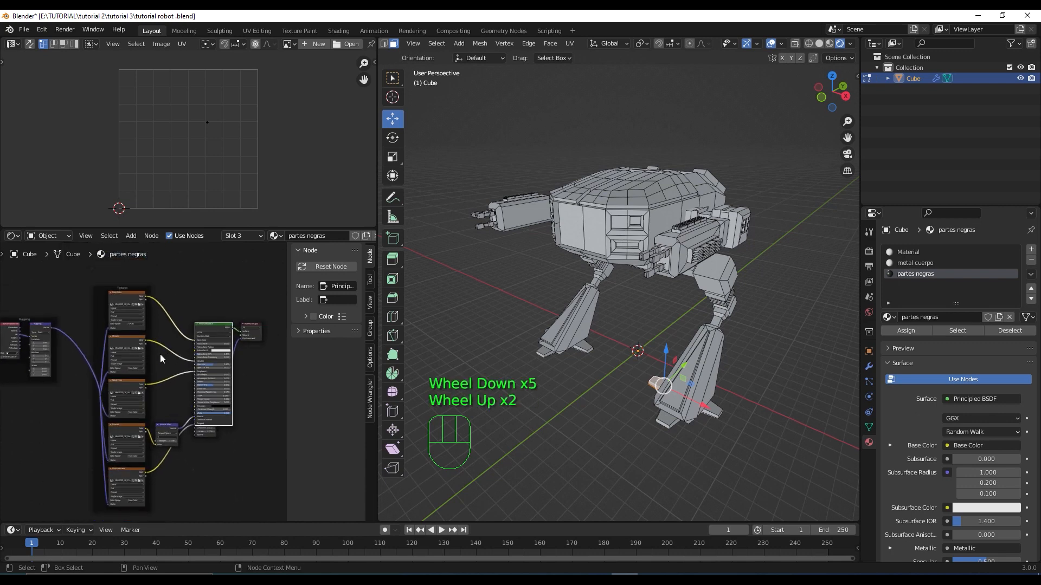
scroll(164, 388, "up", 7)
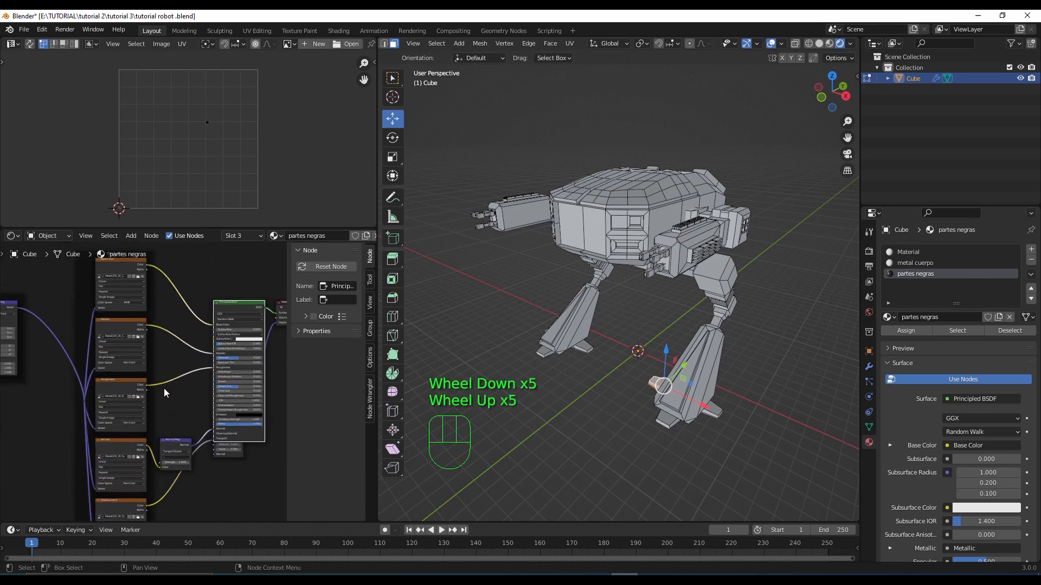
scroll(162, 385, "up", 1)
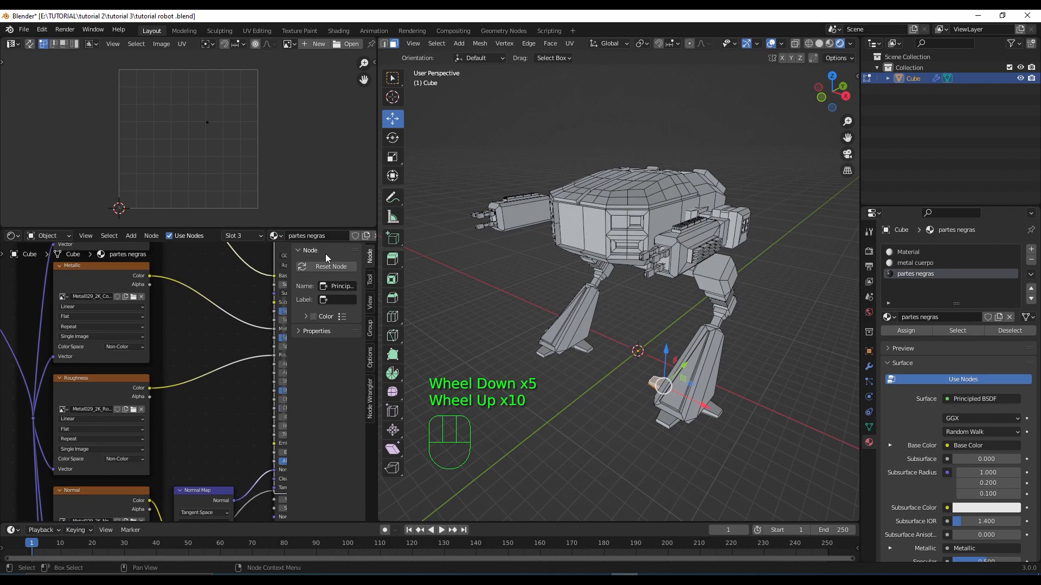
Step: Select the faces along the front edge of the robot's upper hull and the adjoining row behind them
scroll(544, 246, "down", 1)
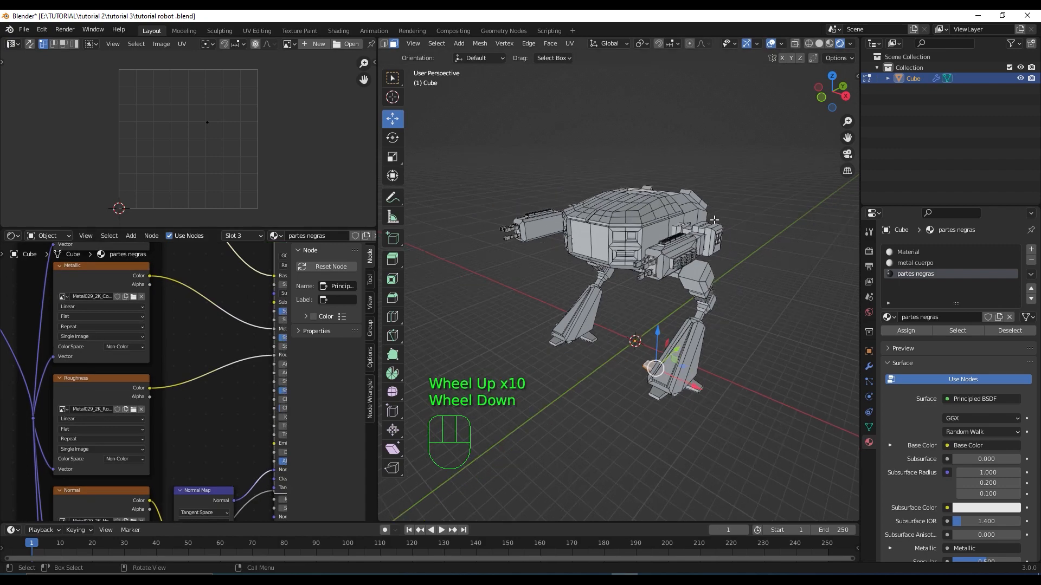
scroll(711, 218, "up", 3)
scroll(711, 217, "down", 2)
middle_click_drag(711, 217, 633, 275, "shift")
scroll(594, 298, "up", 2)
middle_click_drag(640, 238, 621, 249, "shift")
left_click(603, 257)
left_click(564, 277, "shift")
left_click(621, 245, "shift")
left_click(620, 242, "shift")
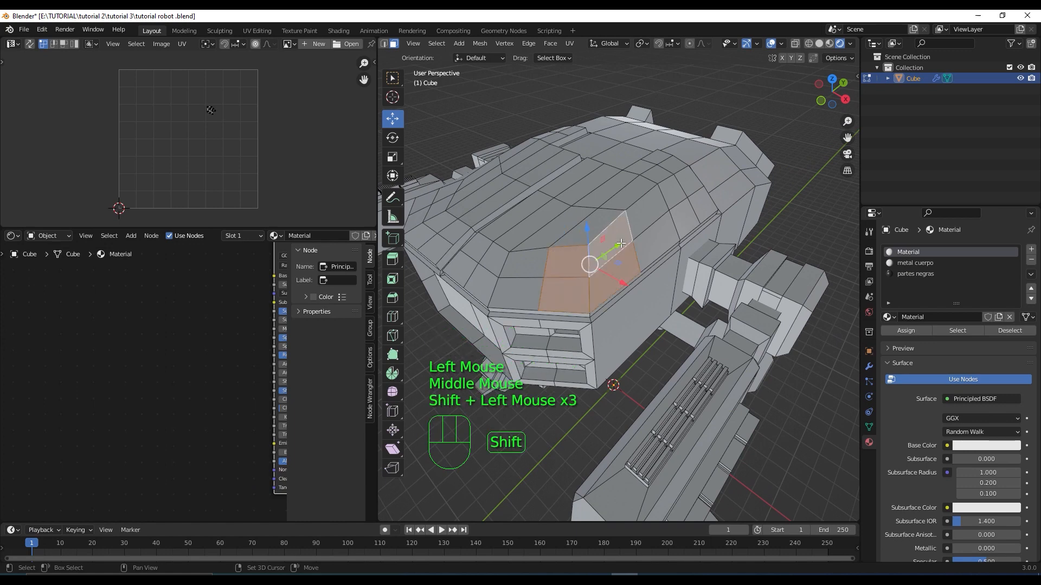
left_click(590, 226, "shift")
left_click(552, 228, "shift")
left_click(528, 244, "shift")
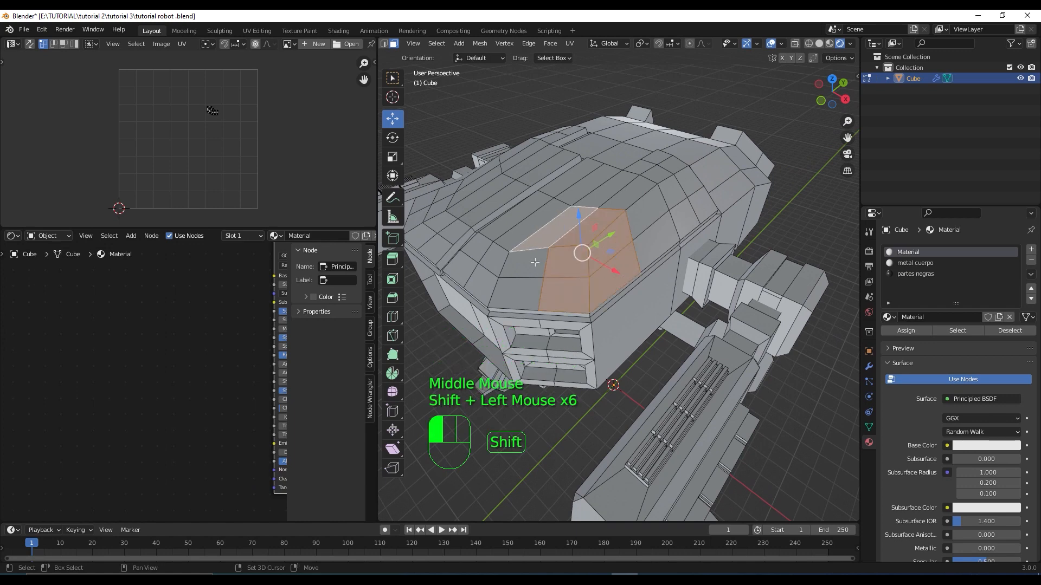
left_click(515, 284, "shift")
left_click(469, 272, "shift")
left_click(465, 263, "shift")
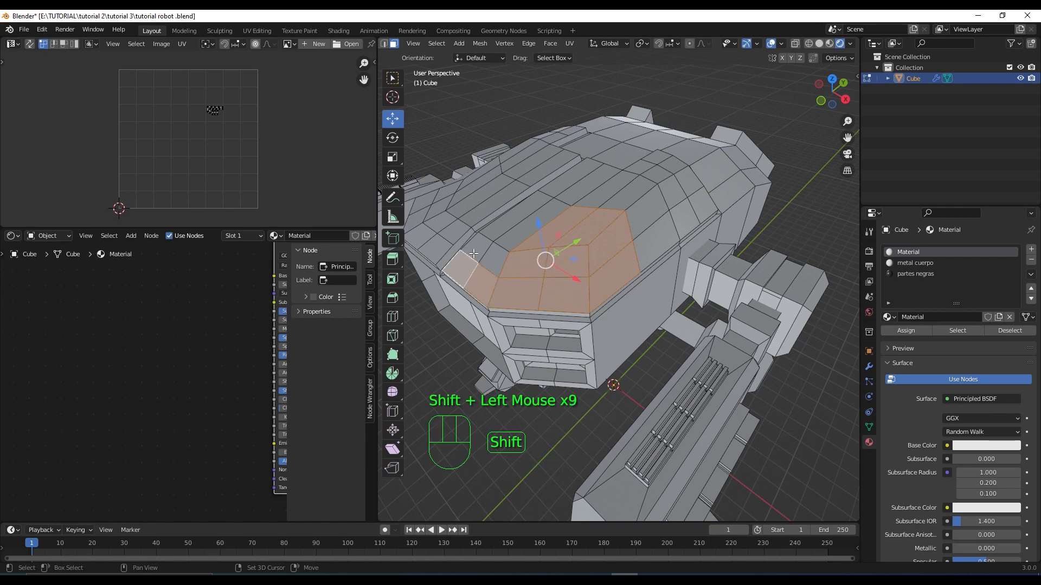
Step: Extend the face selection back across the central panel of the upper hull and onto its adjoining sloped side
left_click(477, 252, "shift")
left_click(489, 259, "shift")
left_click(518, 236, "shift")
left_click(513, 219, "shift")
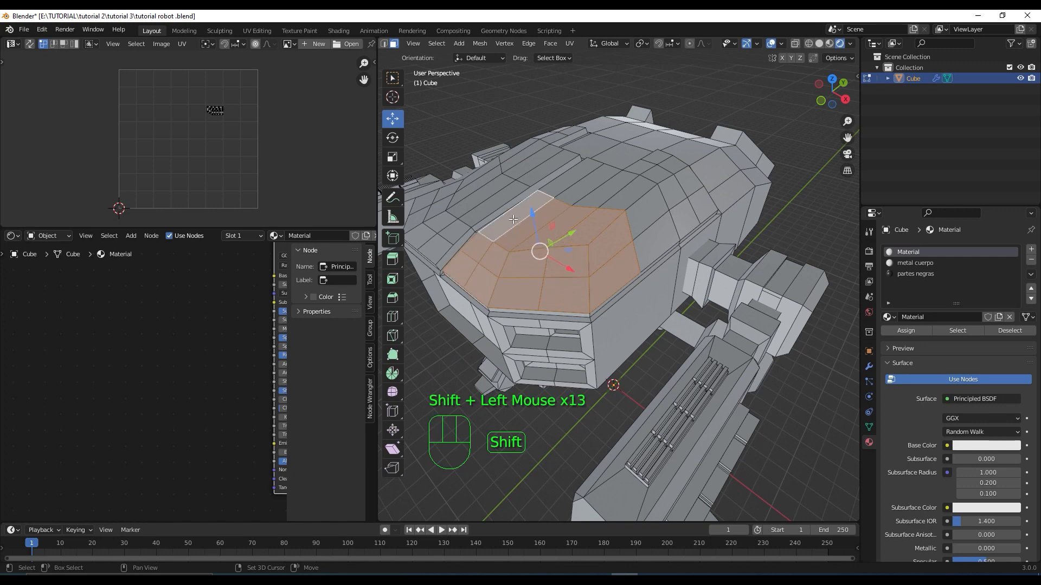
left_click(577, 187, "shift")
left_click(604, 194, "shift")
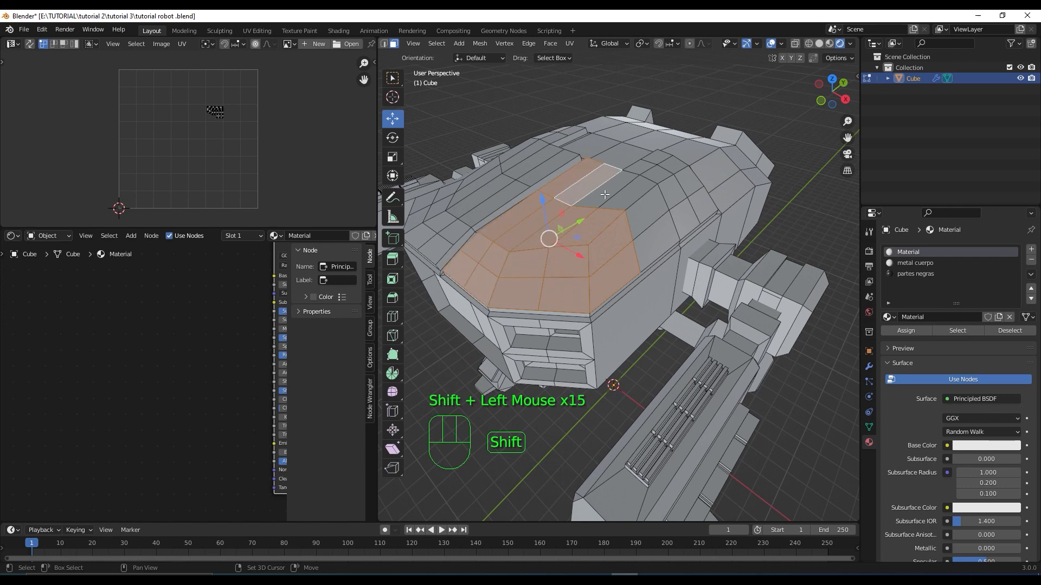
left_click(626, 196, "shift")
left_click(638, 205, "shift")
left_click(648, 214, "shift")
left_click(661, 237, "shift")
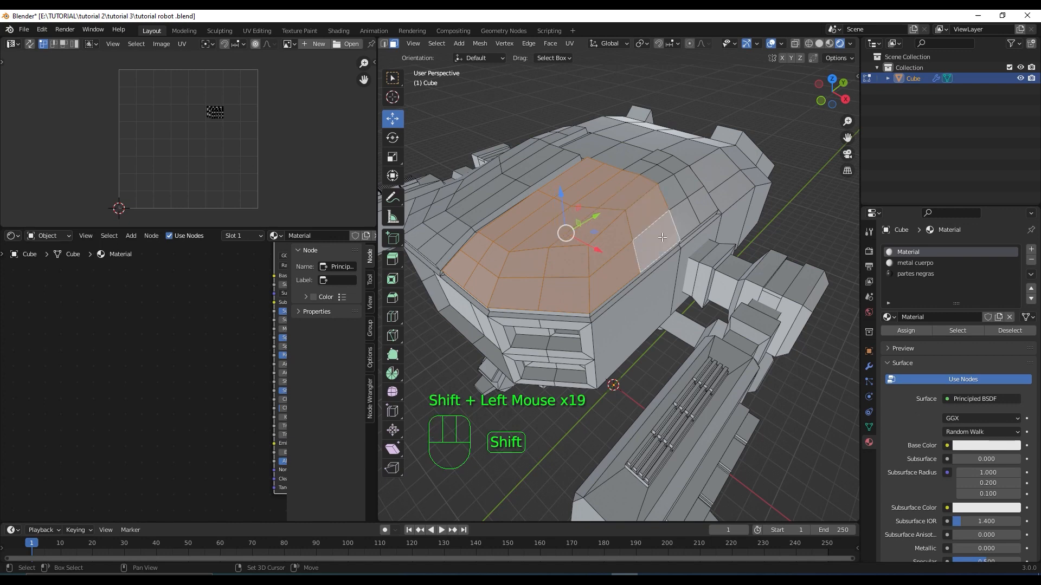
Step: Add the remaining sloped side faces and the small faces behind the hull panel's outer corner to the selection
left_click(688, 212, "shift")
left_click(689, 187, "shift")
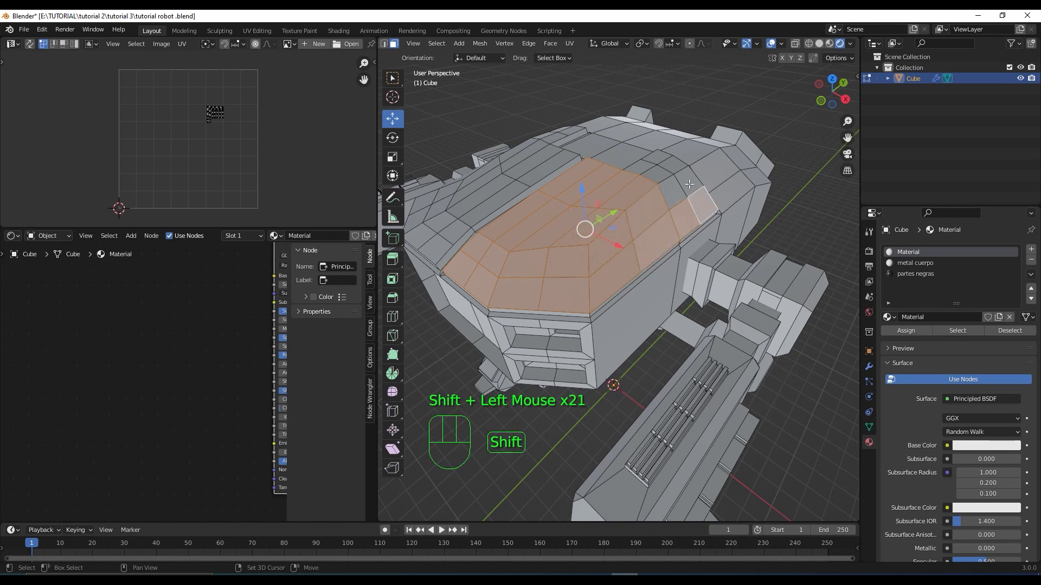
left_click(679, 187, "shift")
left_click(666, 172, "shift")
left_click(664, 168, "shift")
left_click(664, 163, "shift")
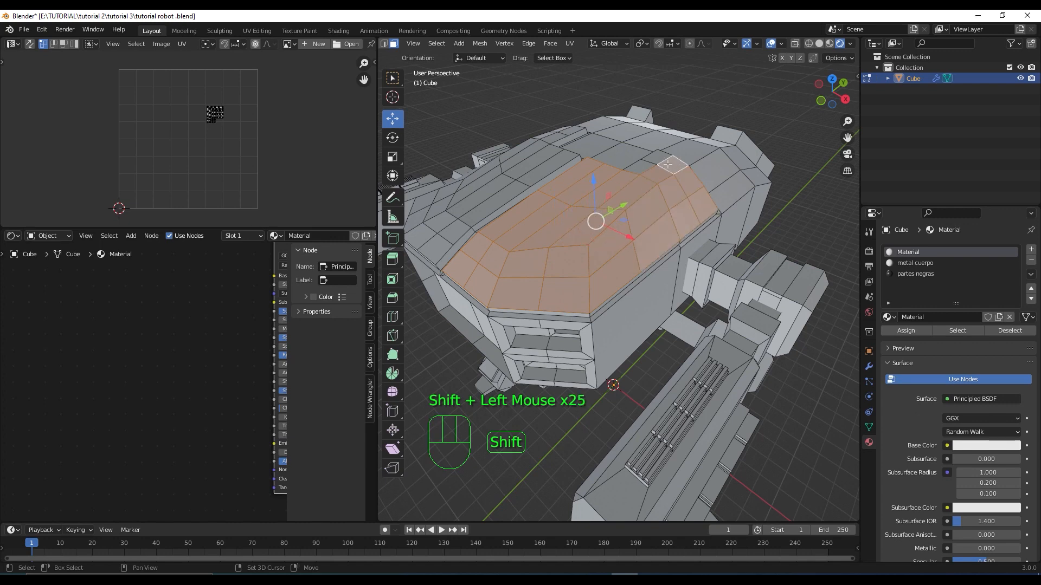
left_click(658, 156, "shift")
left_click(641, 166, "shift")
Step: Assign the partes negras material to the selected upper hull faces, inspect the result and clear the selection
scroll(634, 210, "down", 1)
middle_click_drag(634, 210, 650, 304)
scroll(650, 304, "up", 2)
middle_click_drag(664, 426, 669, 200, "shift")
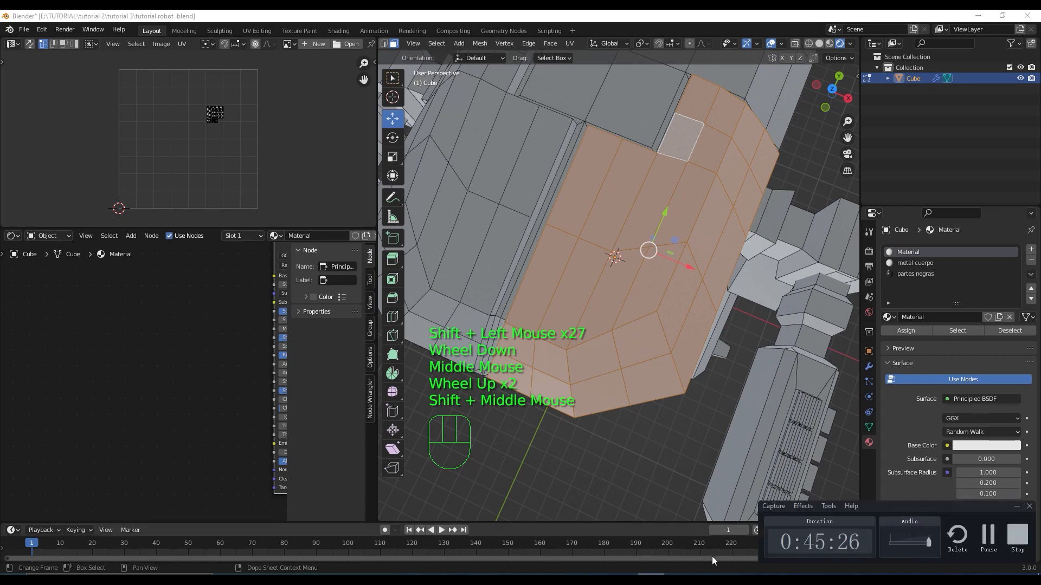
left_click(913, 275)
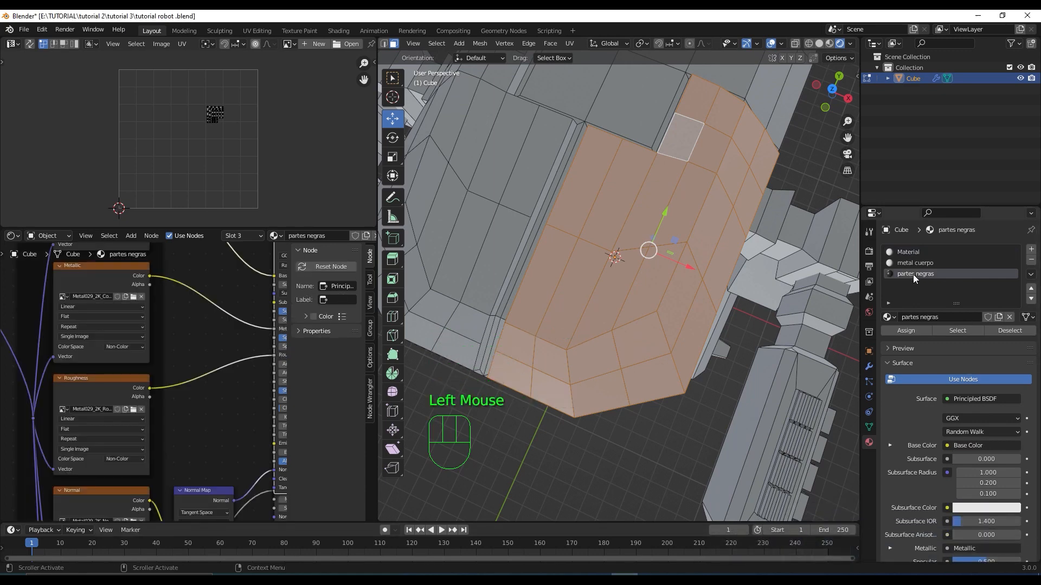
left_click(914, 330)
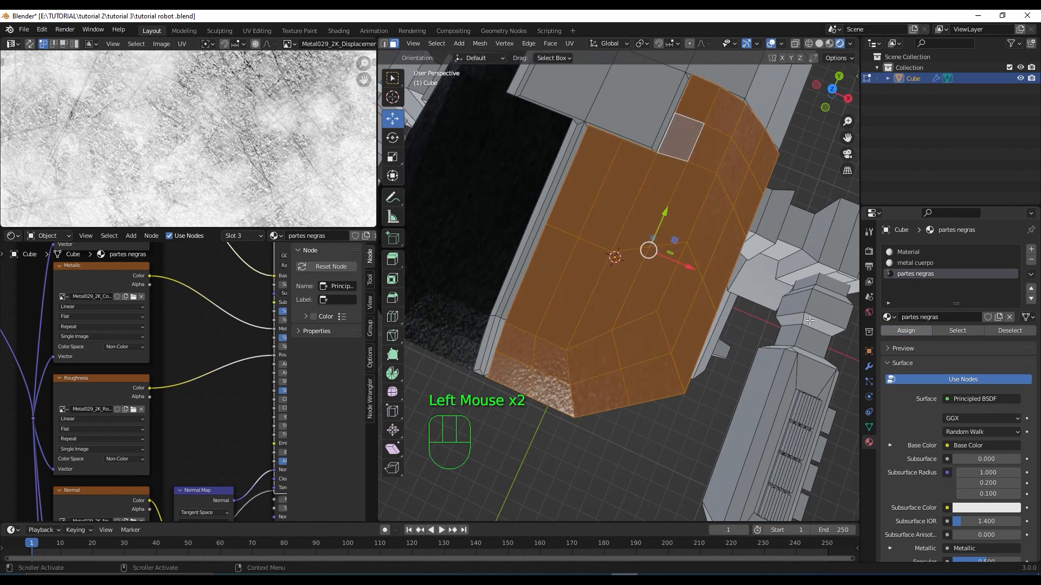
middle_click_drag(547, 325, 537, 309)
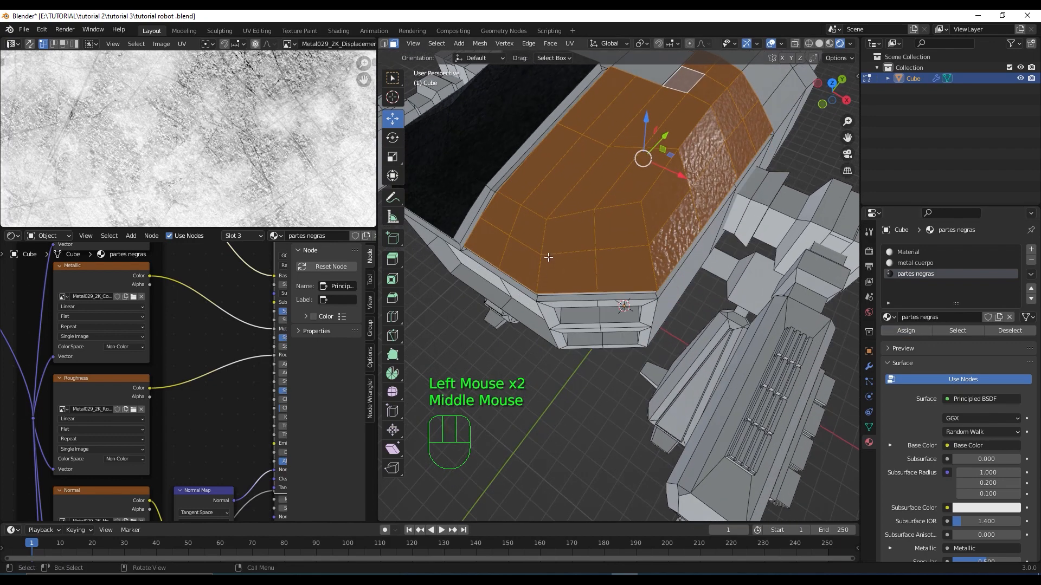
scroll(548, 258, "down", 2)
scroll(247, 147, "down", 5)
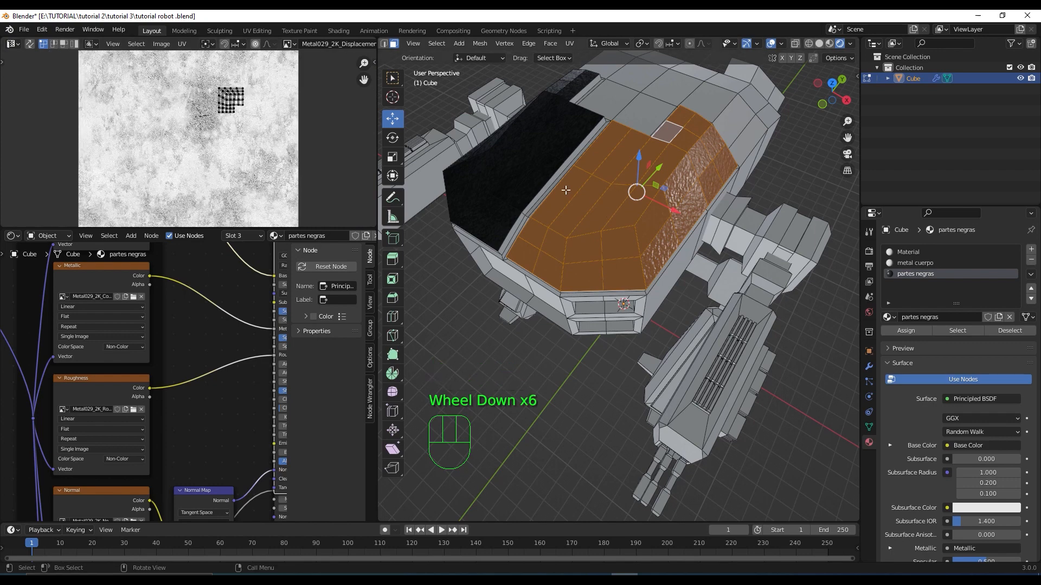
scroll(566, 191, "down", 1)
scroll(649, 234, "up", 2)
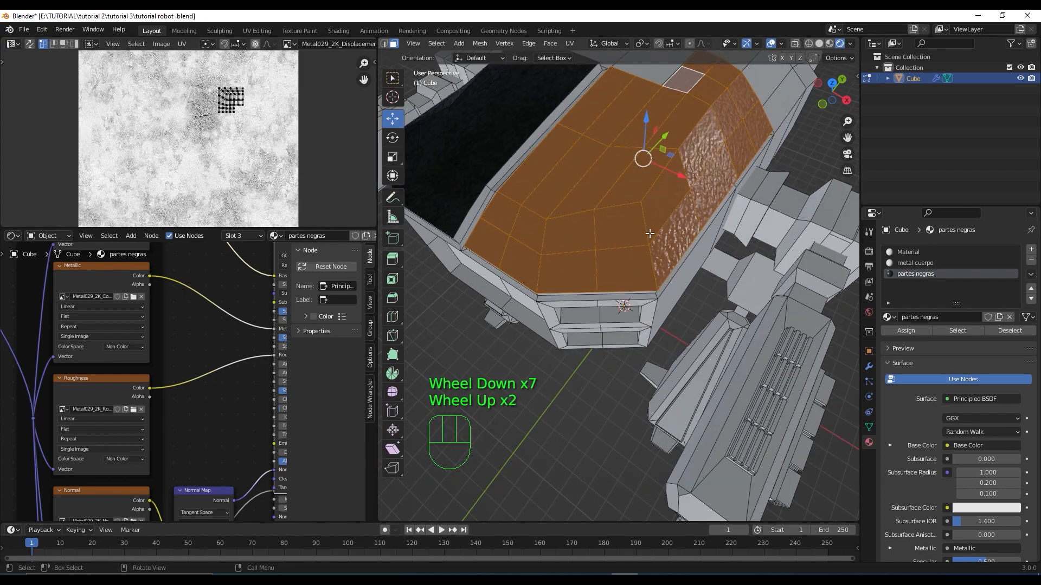
left_click(569, 405)
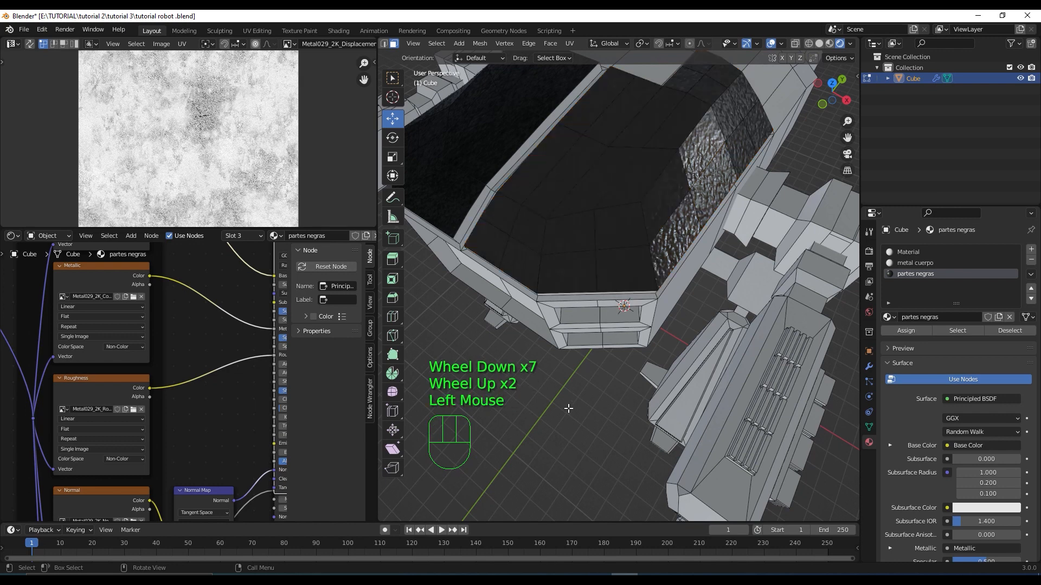
Step: Switch to Object Mode and turn off the wireframe overlay to inspect the texture on the hull
middle_click_drag(631, 286, 610, 247)
key("Tab")
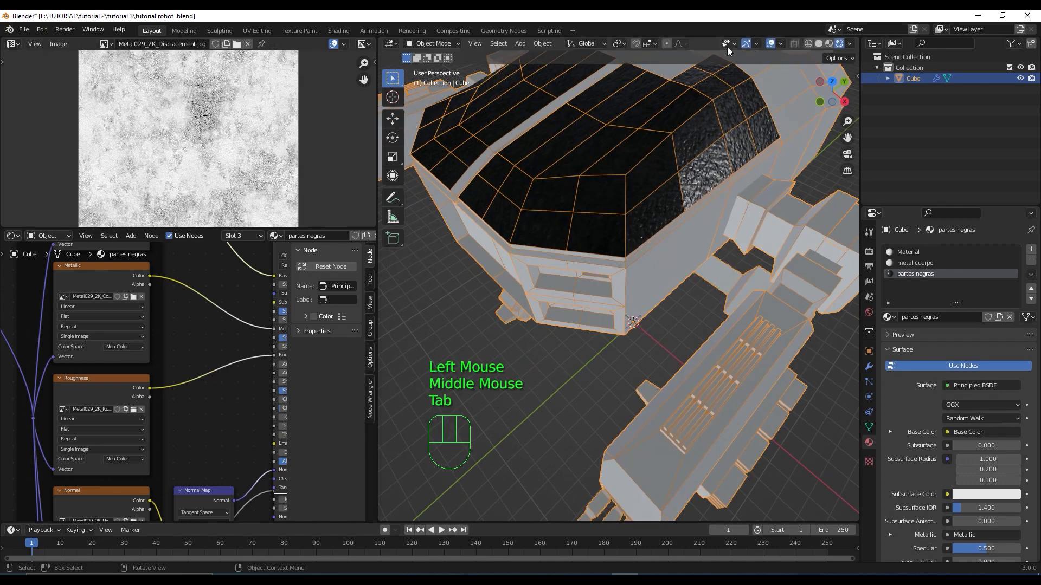
left_click(758, 44)
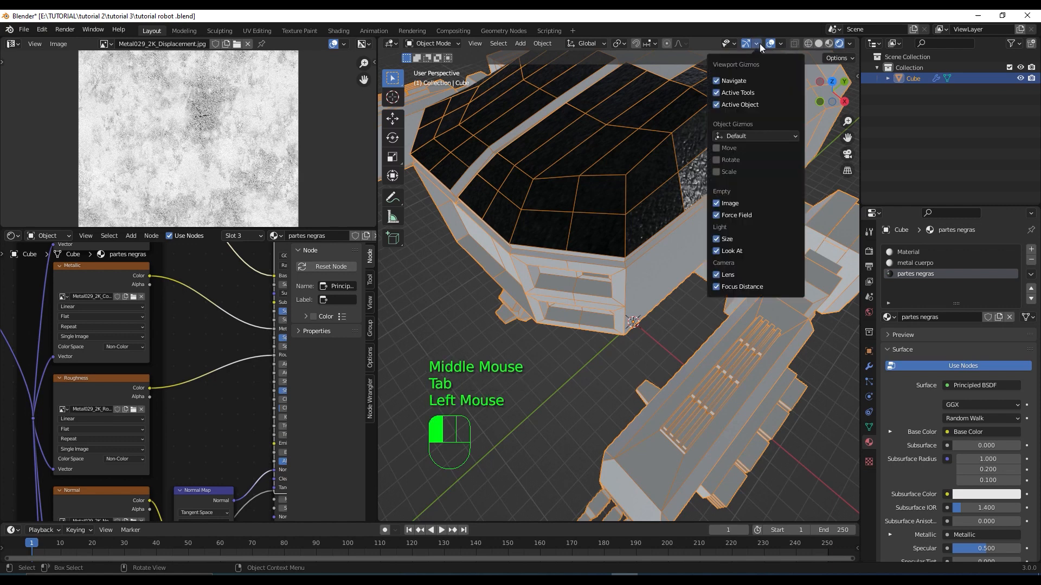
left_click(780, 43)
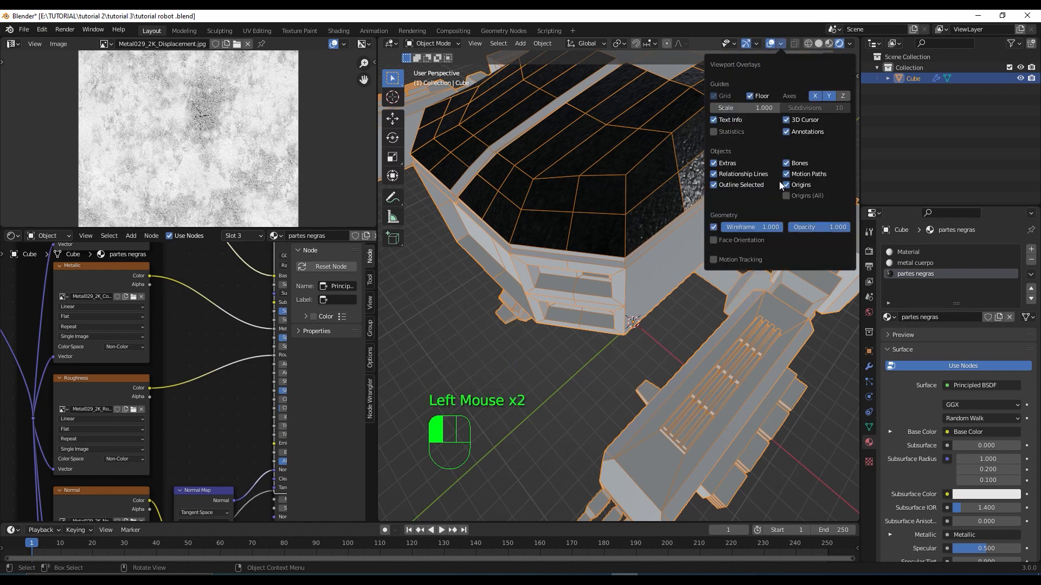
left_click(714, 228)
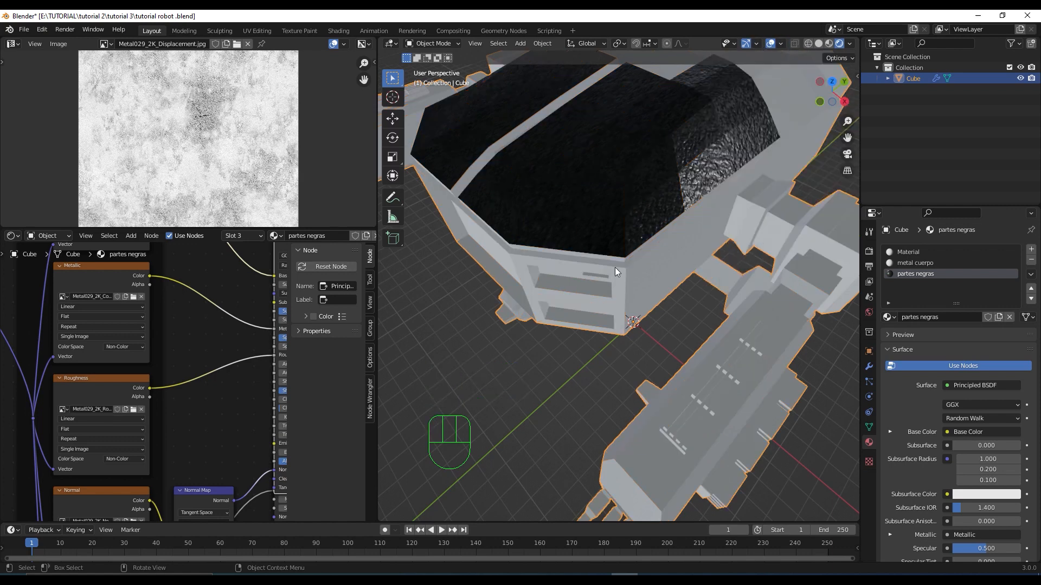
scroll(613, 220, "down", 2)
scroll(616, 226, "up", 2)
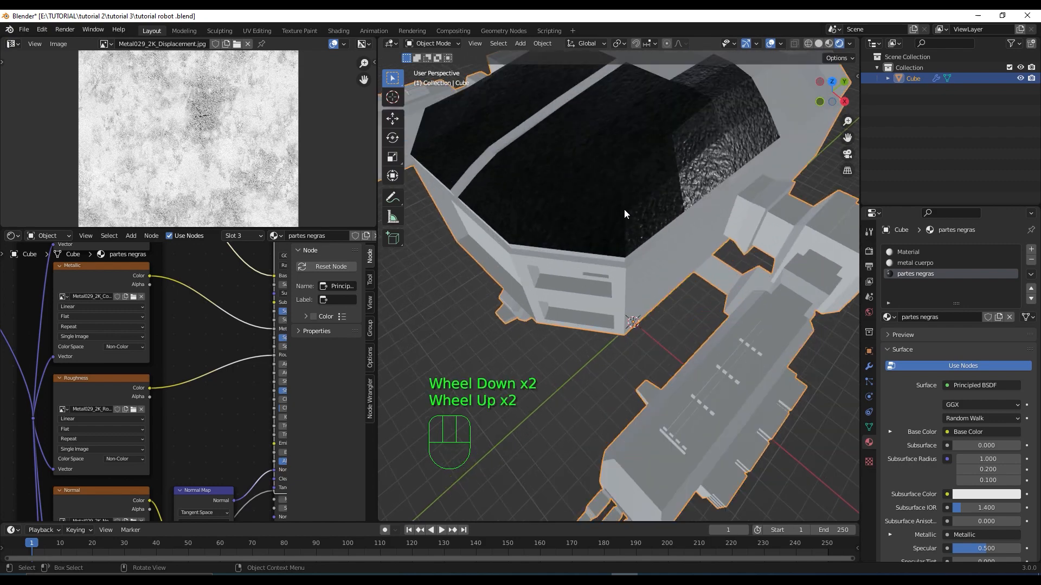
scroll(623, 209, "down", 1)
middle_click_drag(623, 209, 635, 278, "shift")
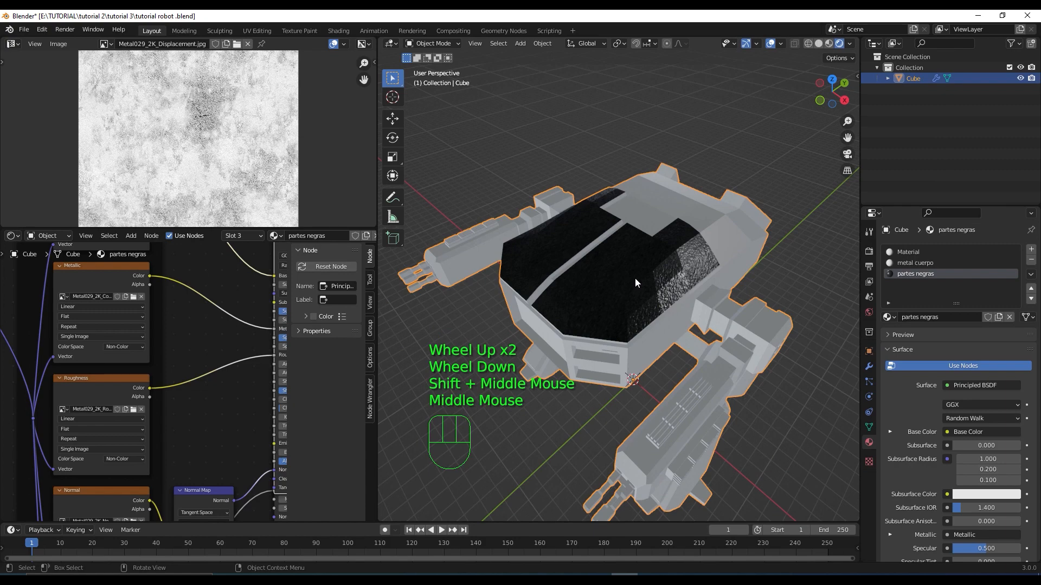
Step: Return to Edit Mode and unwrap the selected black hull faces with Smart UV Project at a 66° angle limit
key("Tab")
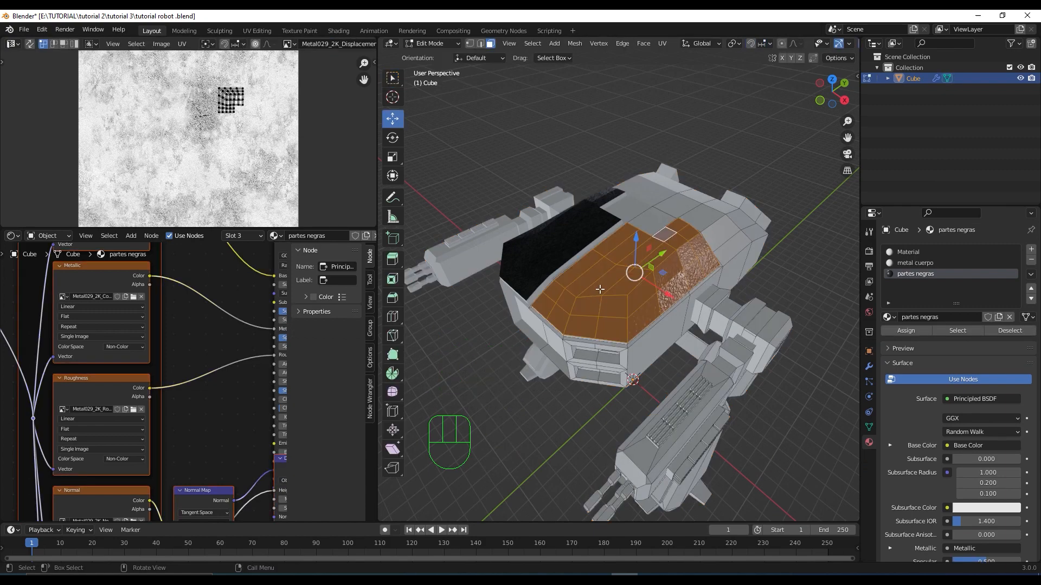
mouse_move(599, 287)
middle_mouse_down()
mouse_move(614, 289)
mouse_move(603, 287)
middle_mouse_up()
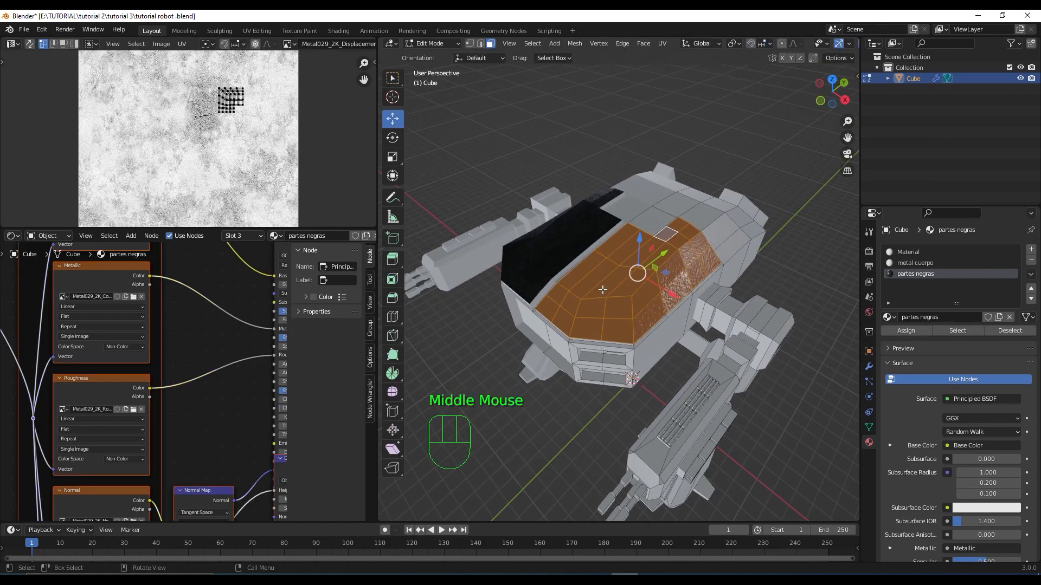
right_click(601, 280)
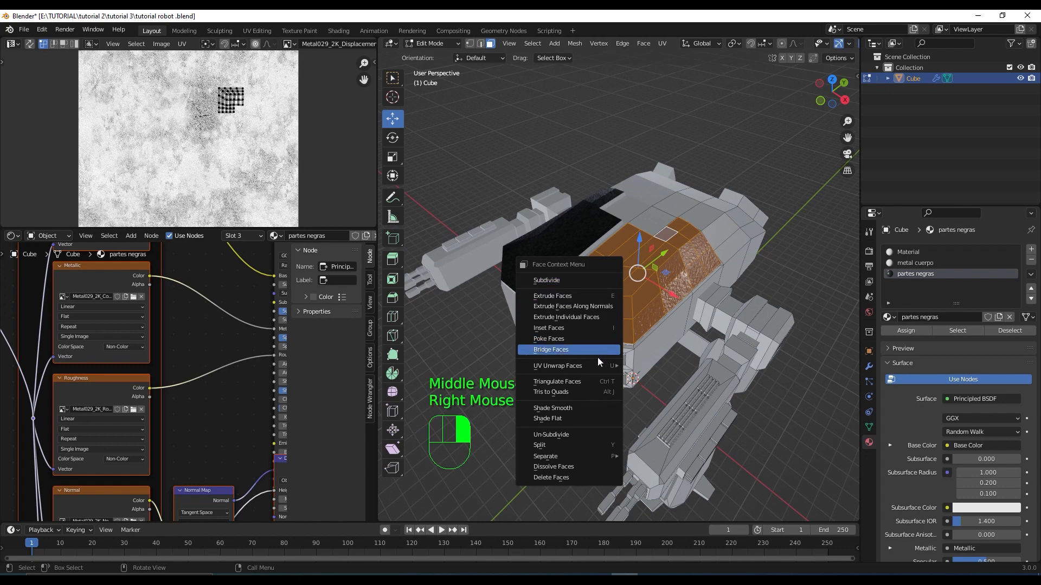
mouse_move(596, 370)
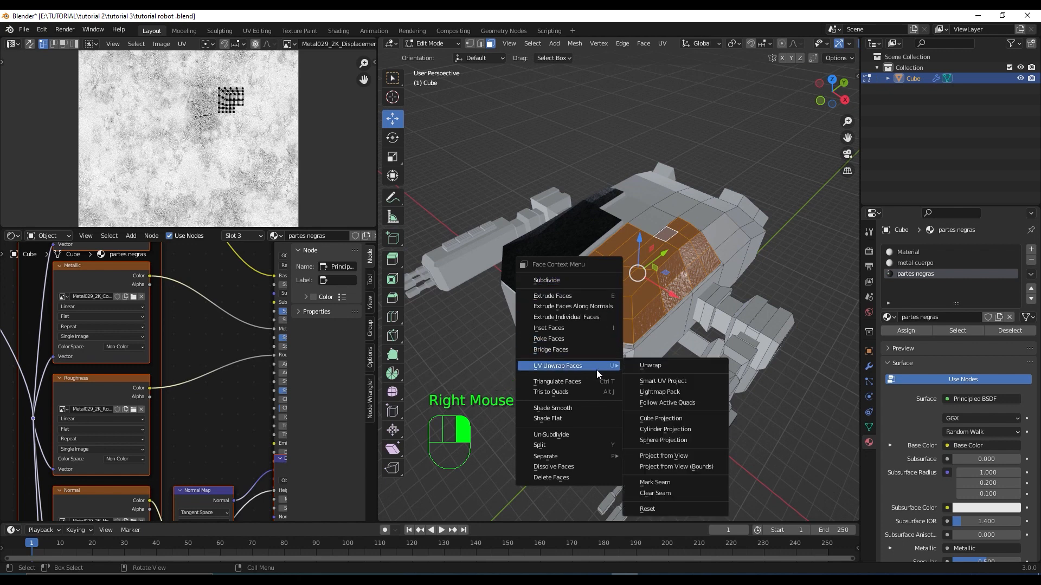
left_click(691, 379)
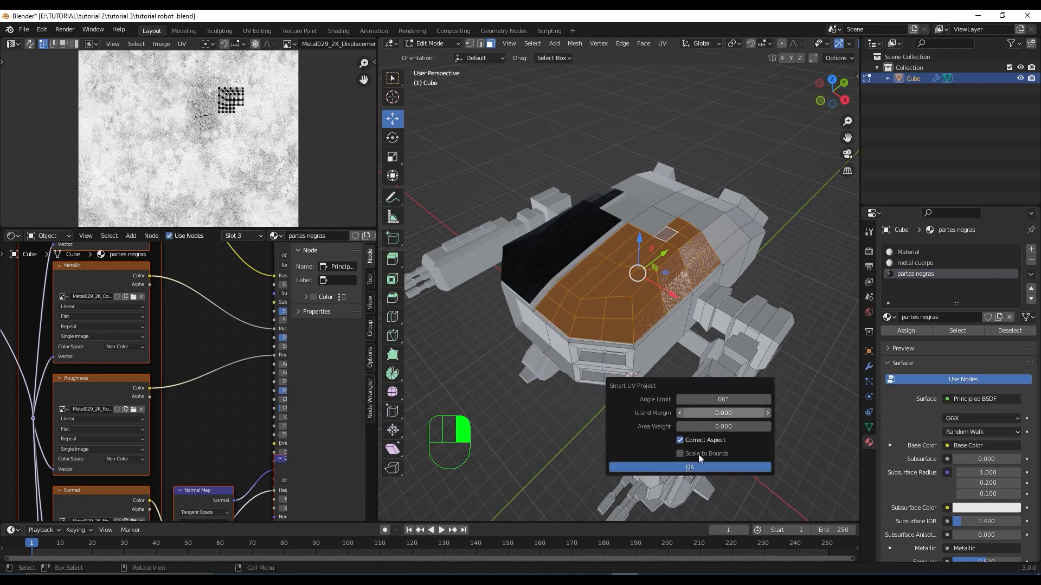
left_click(690, 468)
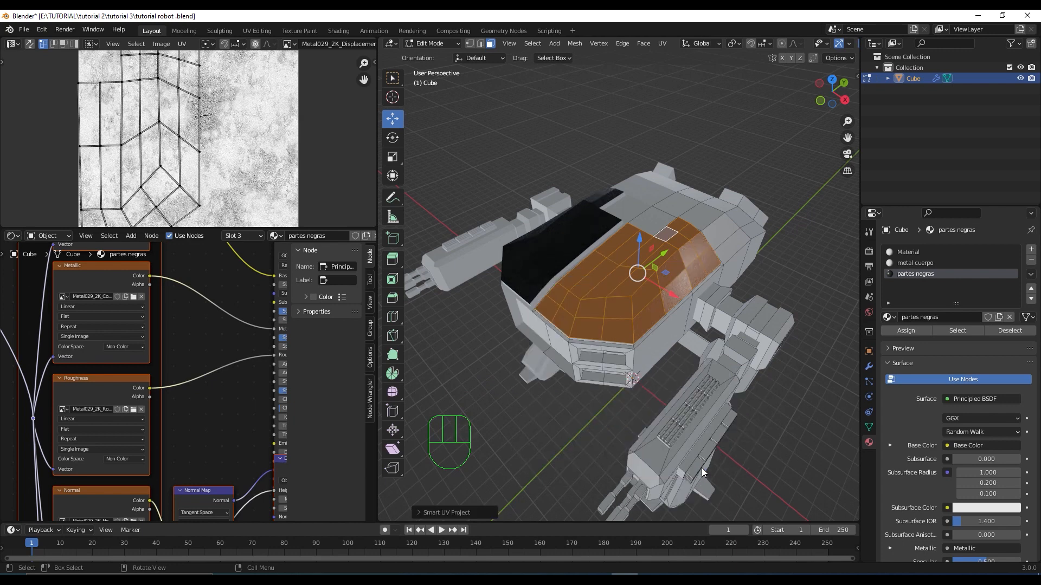
scroll(227, 149, "down", 2)
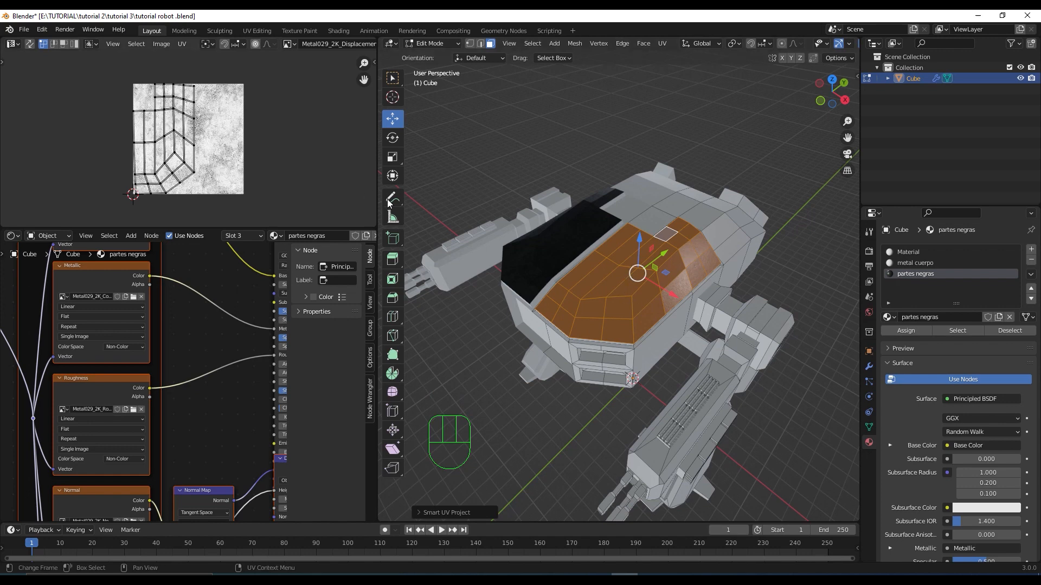
scroll(623, 305, "up", 2)
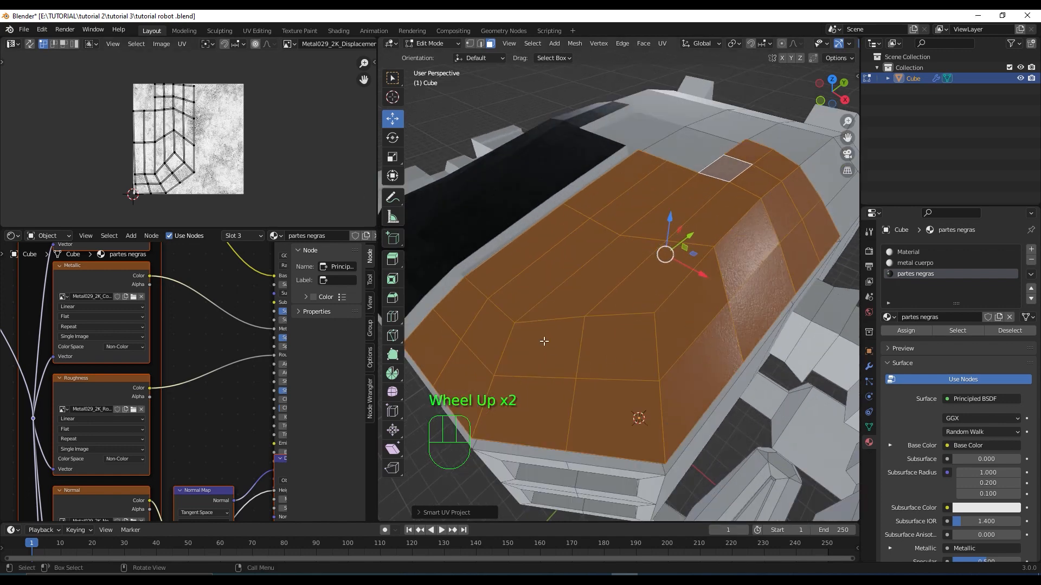
Step: Select all UV islands of the black hull faces, average their island scale and pack them
scroll(467, 296, "down", 1)
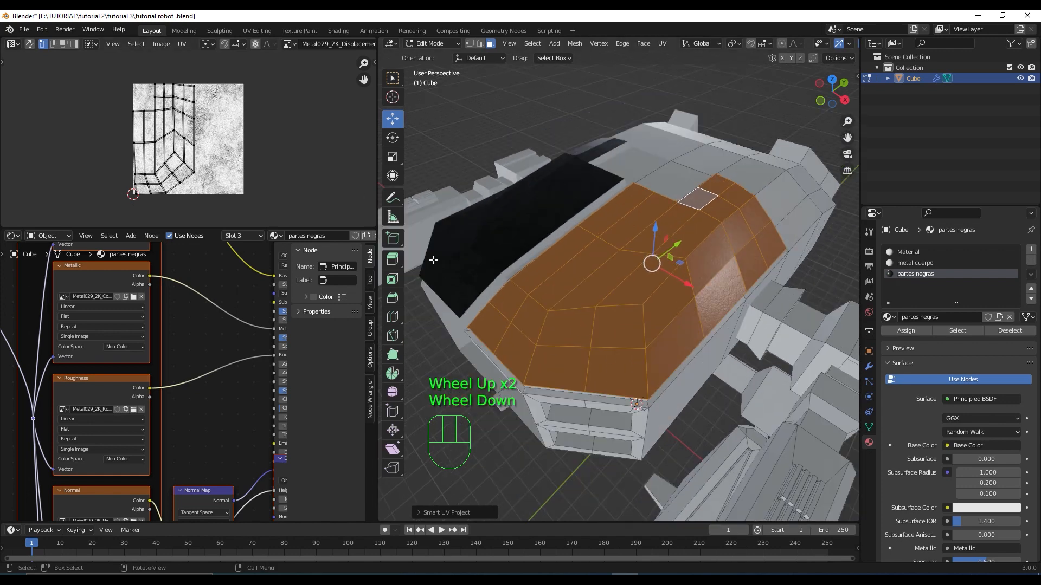
left_click(74, 45)
left_click_drag(98, 67, 297, 213)
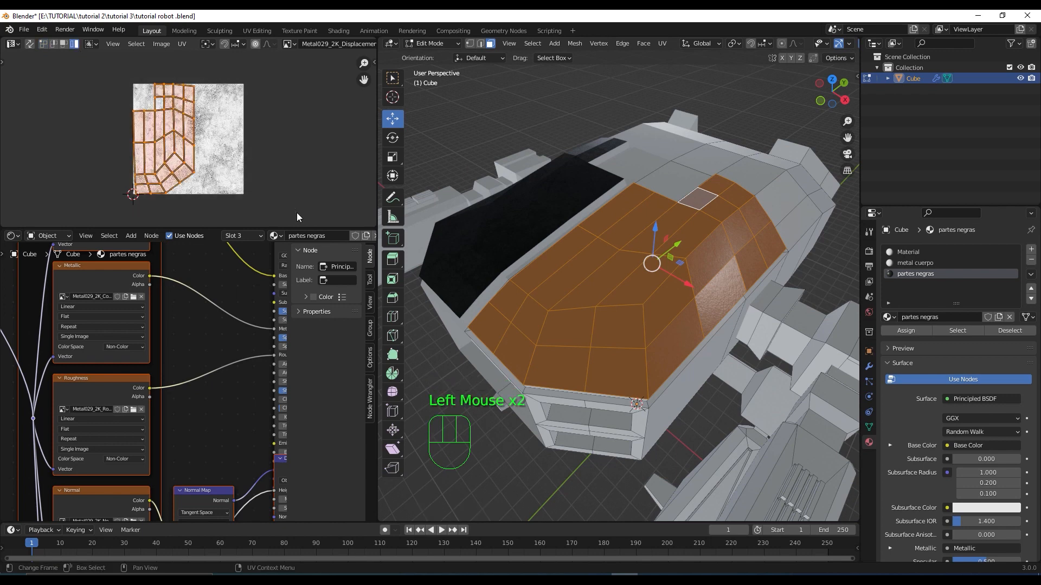
left_click(184, 44)
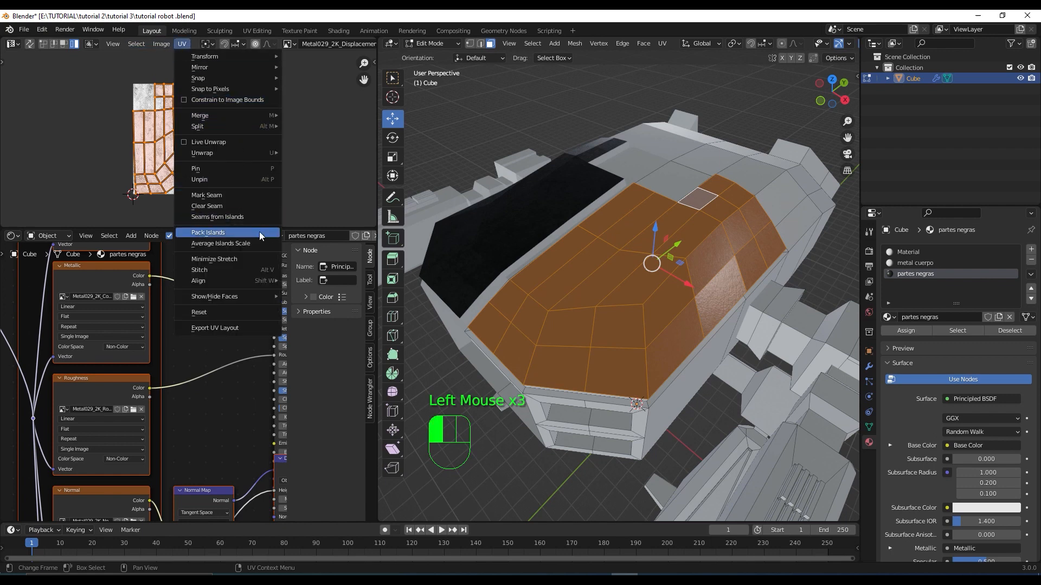
left_click(244, 248)
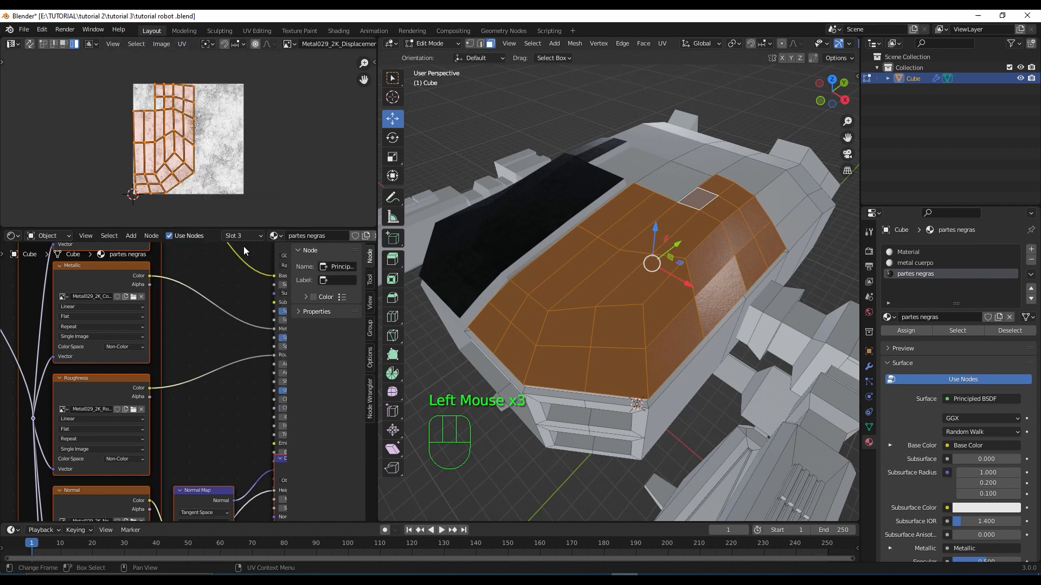
left_click(180, 45)
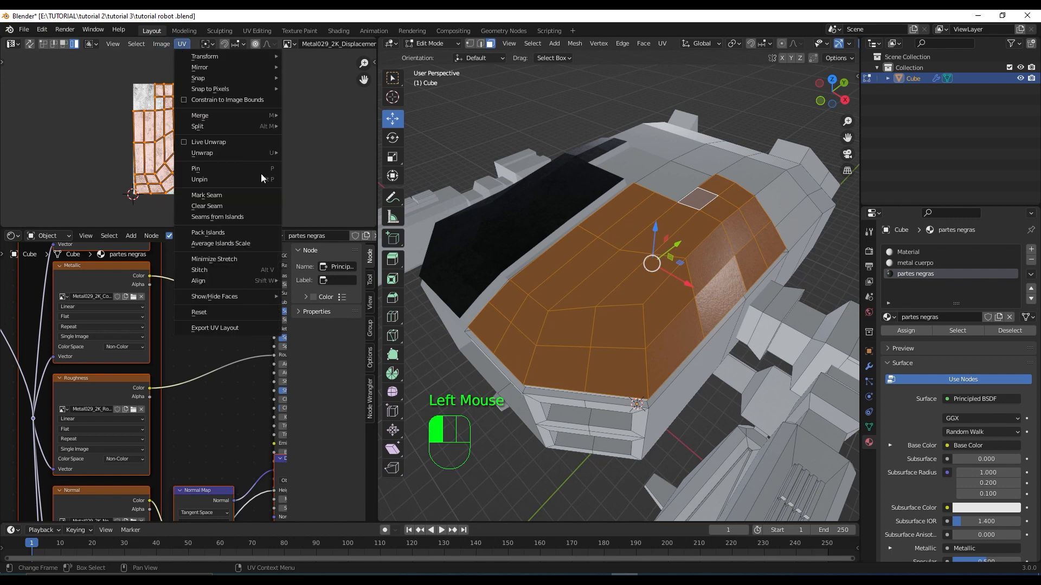
left_click(243, 231)
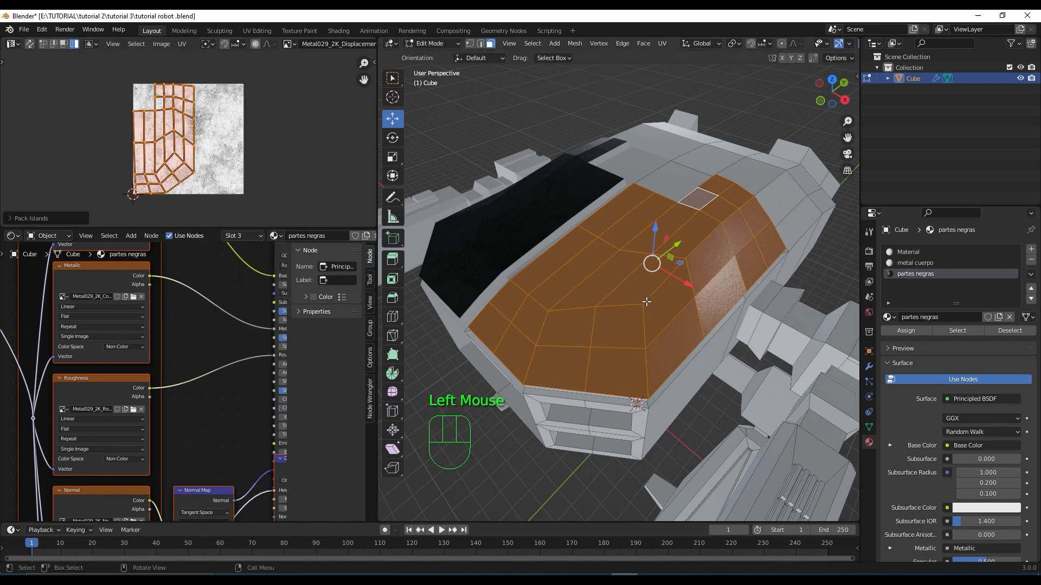
Step: Select the large flat face on the end of the hull, and undo the last five actions
scroll(648, 298, "down", 2)
scroll(656, 271, "up", 3)
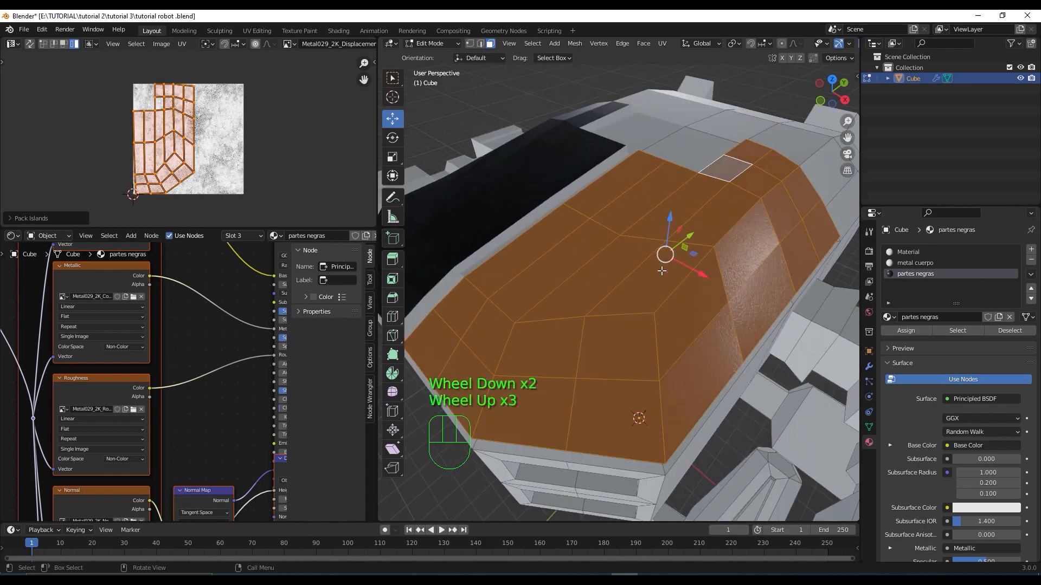
scroll(662, 271, "down", 2)
middle_click_drag(697, 318, 637, 236)
scroll(677, 240, "down", 2)
scroll(638, 236, "up", 2)
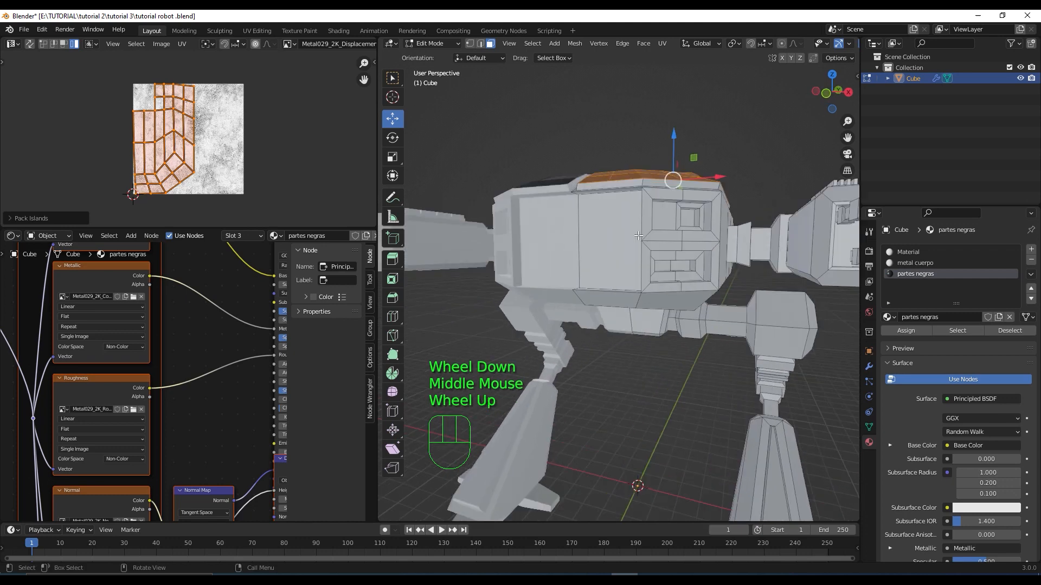
scroll(638, 235, "up", 1)
left_click(610, 198)
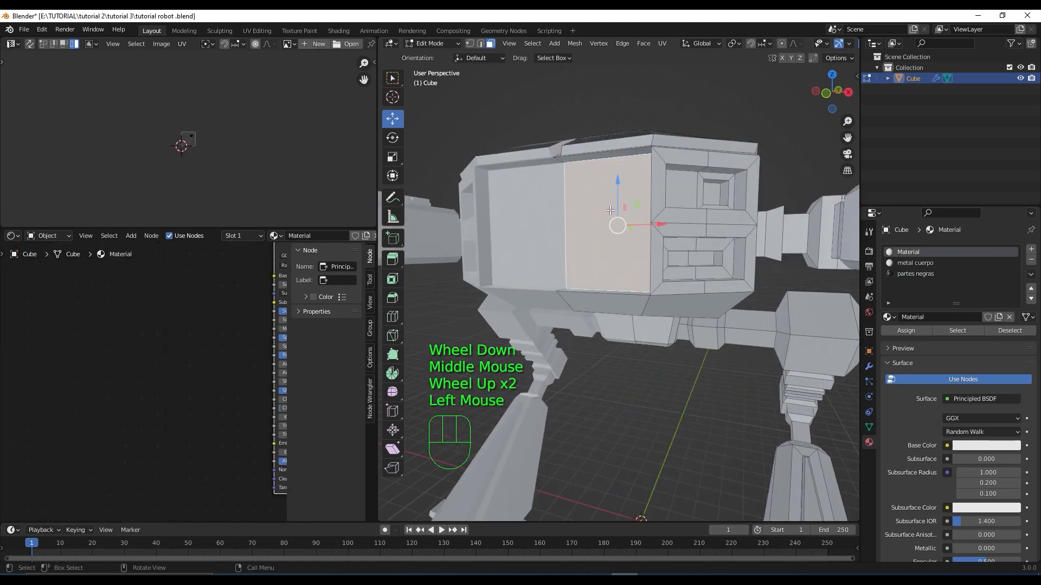
key("ctrl+z")
key("ctrl+z")
key("ctrl+z")
key("ctrl+z")
key("ctrl+z")
Step: Try to subdivide the whole flat face on the end of the hull, and undo the attempt
middle_click_drag(661, 337, 610, 294)
scroll(605, 331, "up", 2)
scroll(607, 289, "down", 1)
scroll(609, 293, "up", 1)
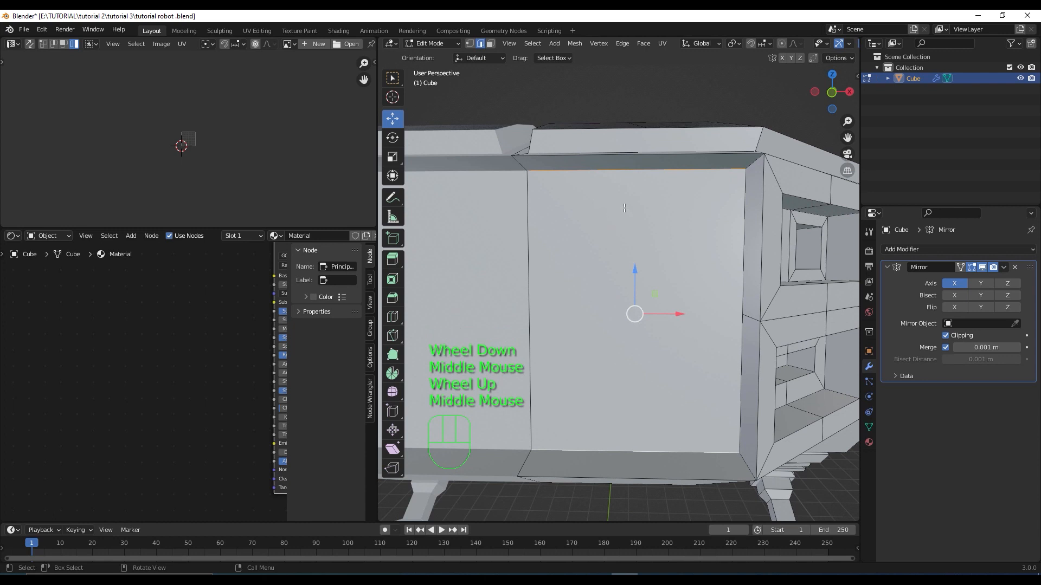
left_click(650, 167)
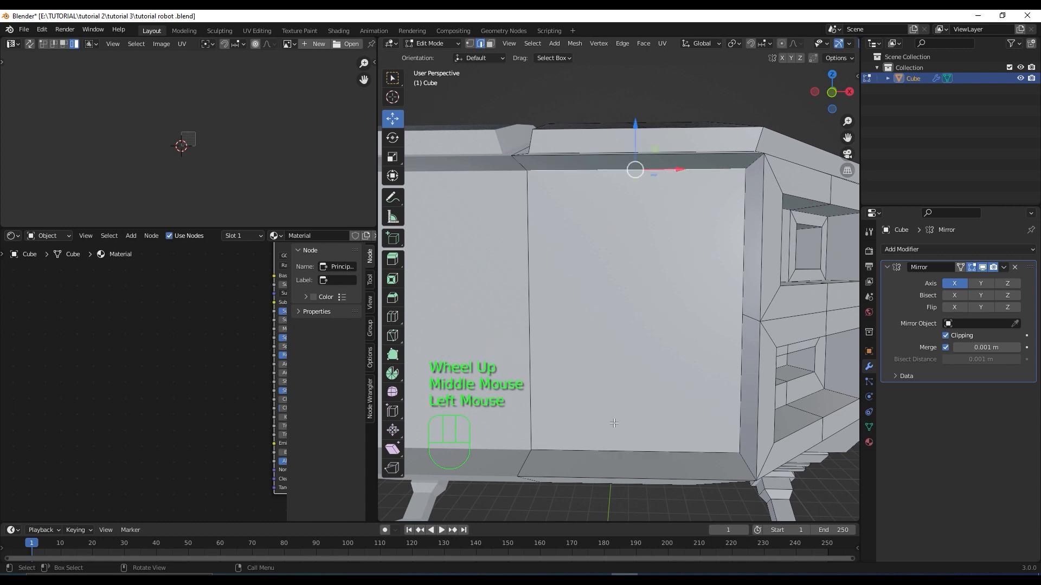
left_click(621, 452)
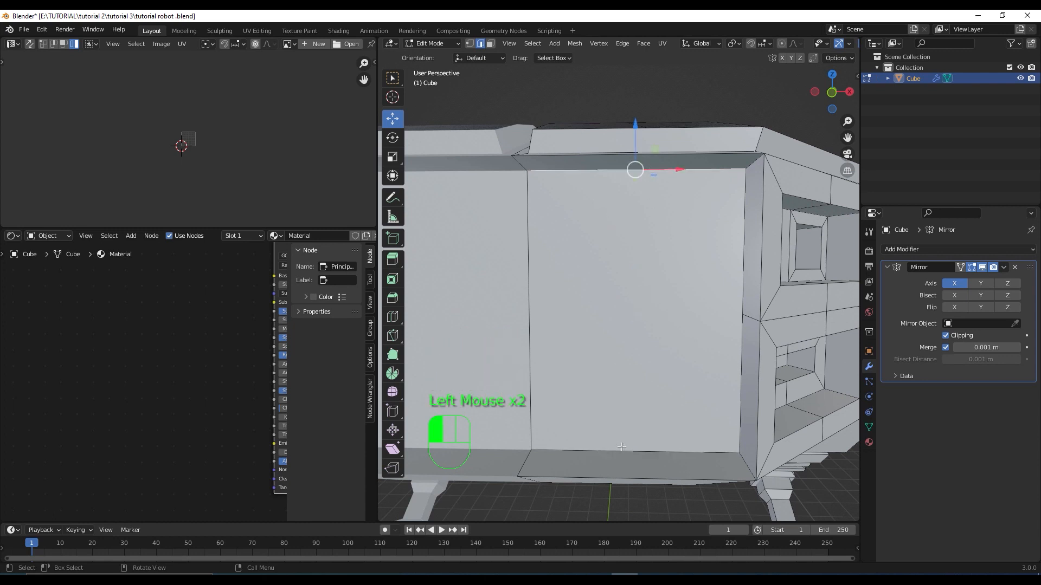
key("3")
left_click(630, 288)
right_click(630, 288)
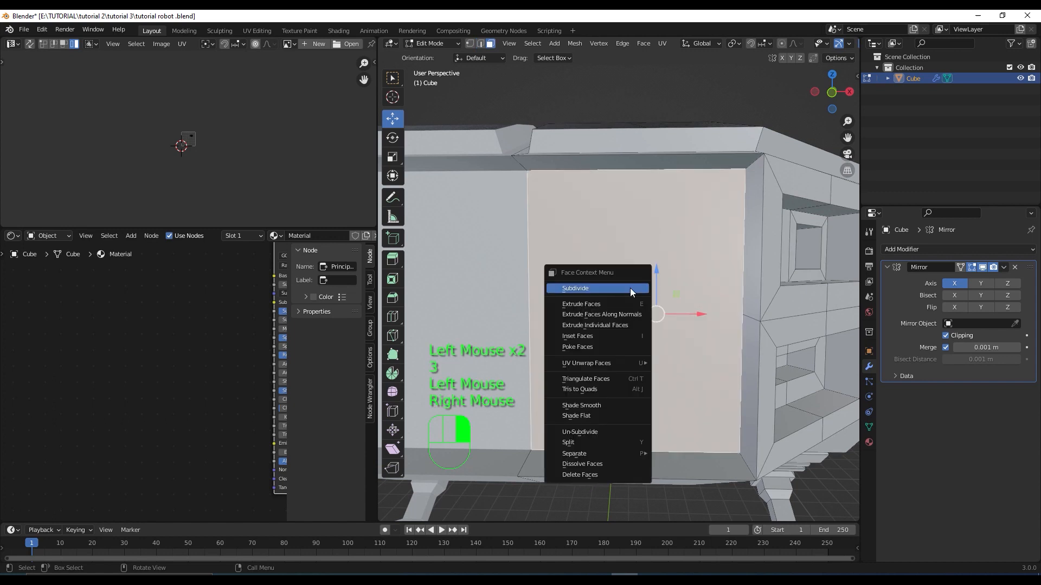
left_click(629, 289)
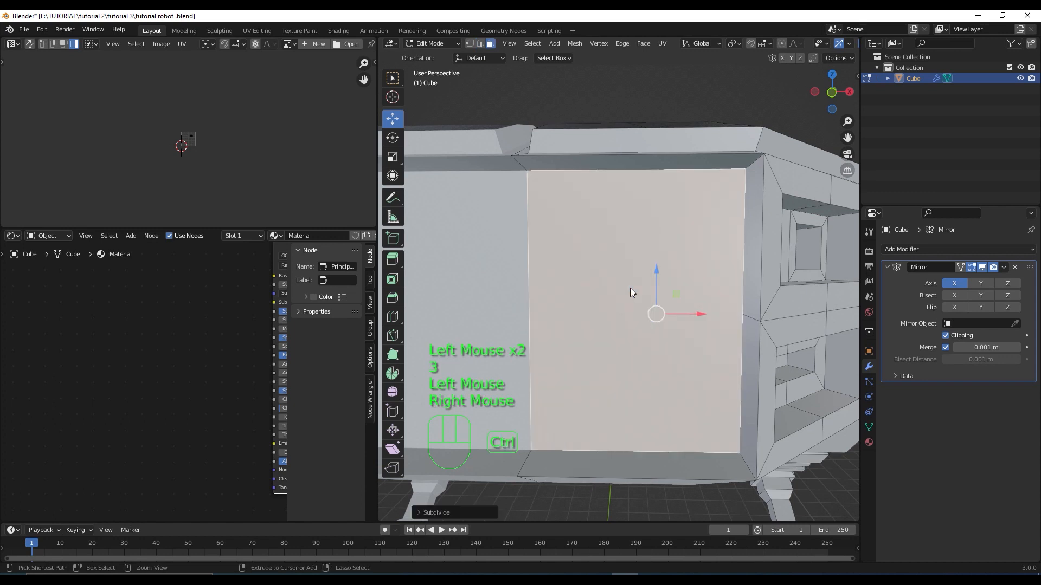
key("ctrl+z")
key("ctrl+z")
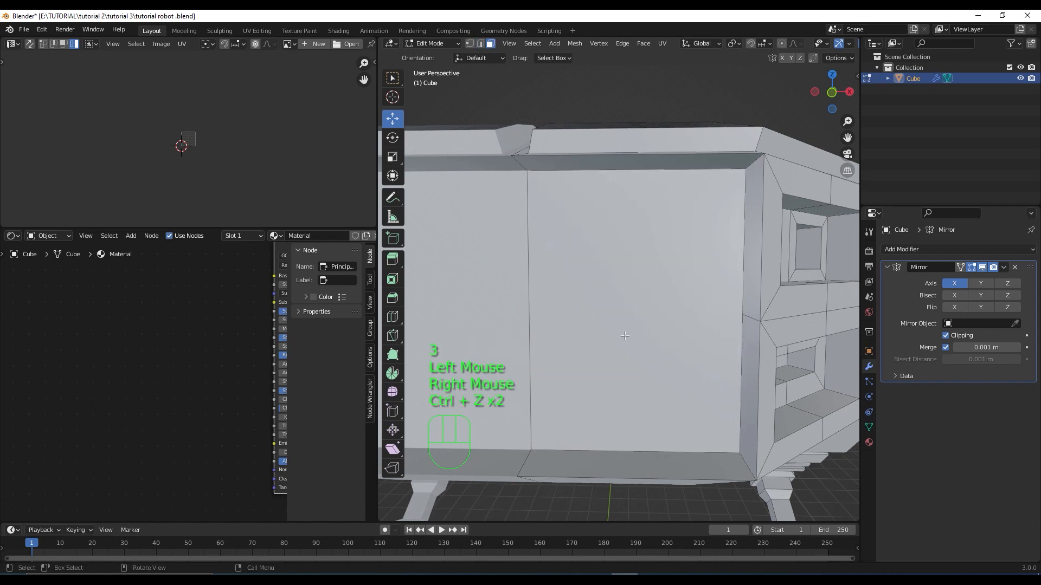
Step: Subdivide the upper and lower edges of the flat hull end face to split it vertically in half
left_click(632, 171)
key("2")
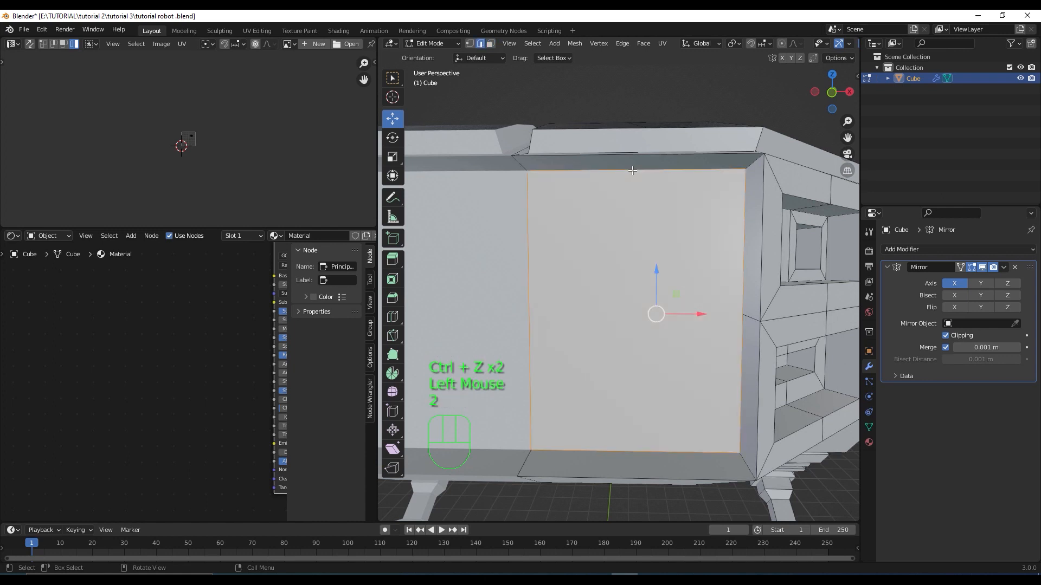
left_click(632, 170)
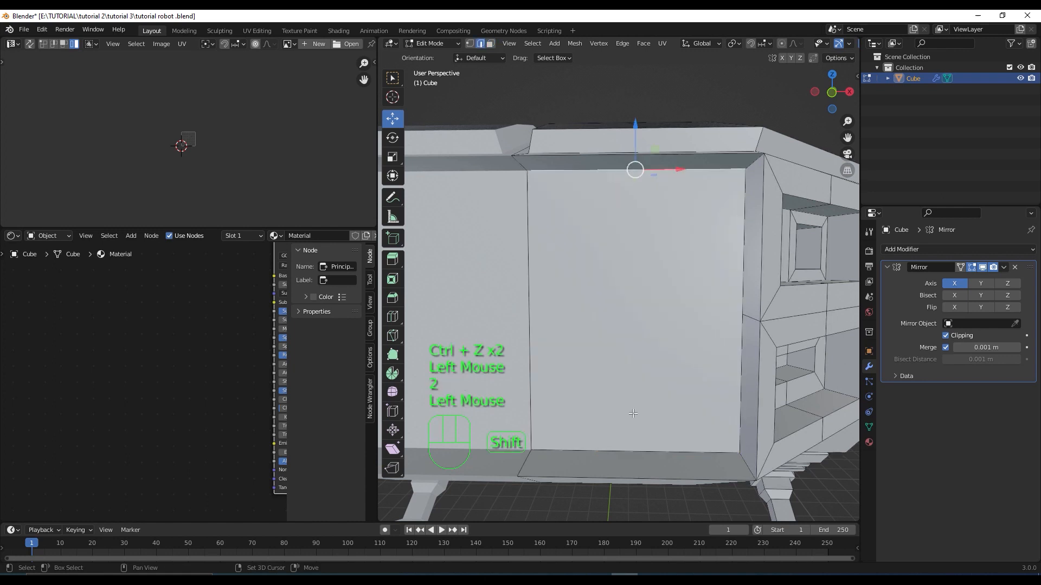
left_click(643, 450, "shift")
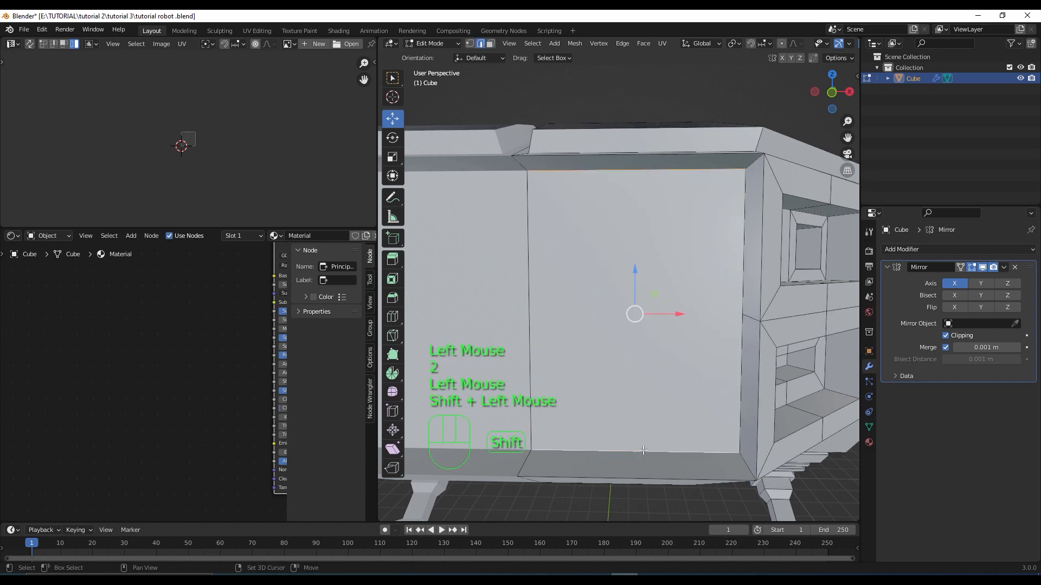
right_click(600, 220)
left_click(600, 224)
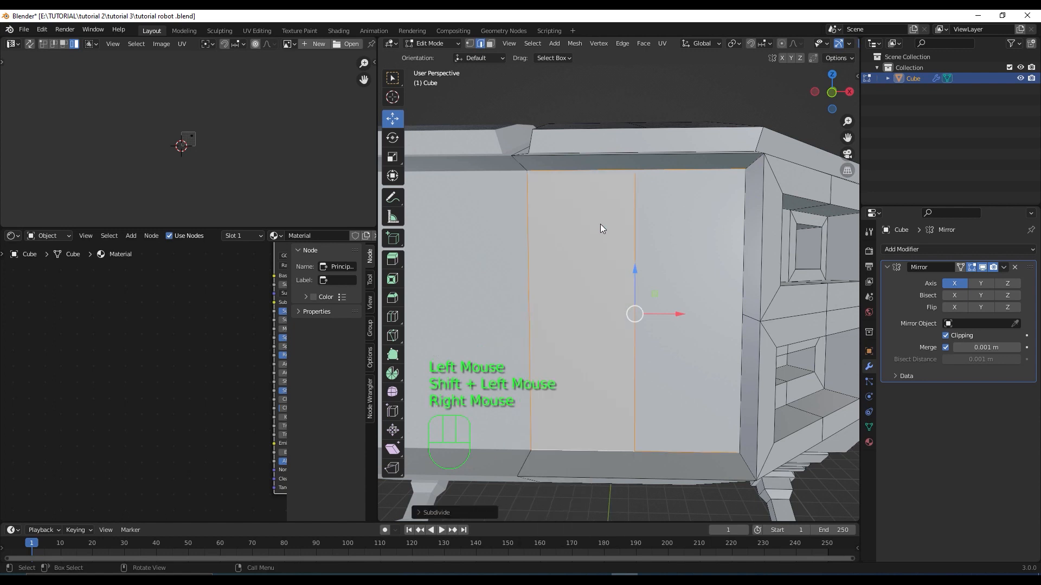
Step: Select the new vertical edge and move it along X toward the outer side of the hull, leaving a narrow outer strip
left_click(642, 345)
left_click_drag(670, 314, 740, 336)
scroll(661, 322, "down", 3)
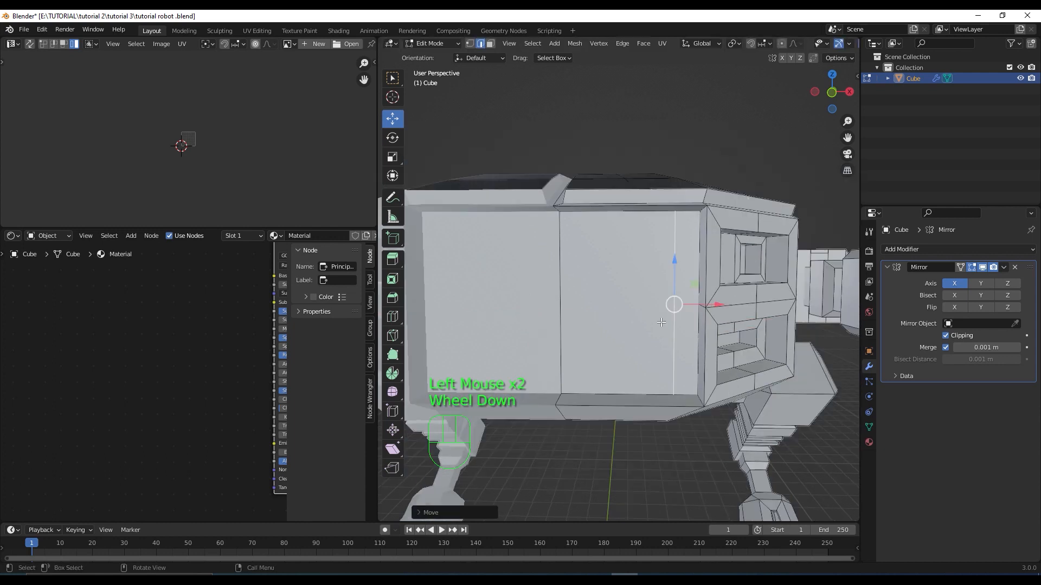
Step: Subdivide the wider hull end face twice to form a 4 by 4 grid of faces
key("3")
left_click(612, 319)
right_click(598, 253)
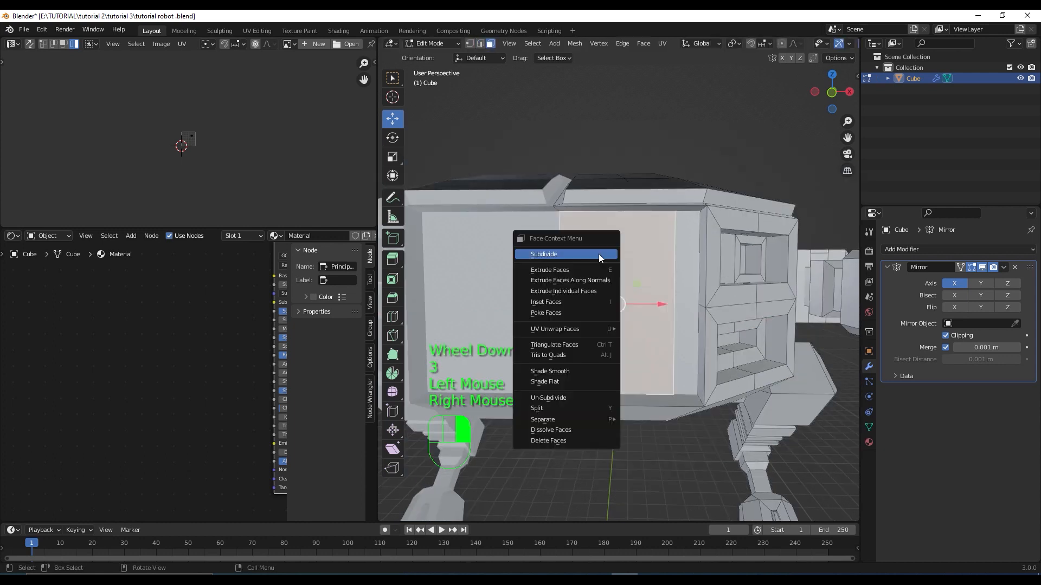
left_click(598, 253)
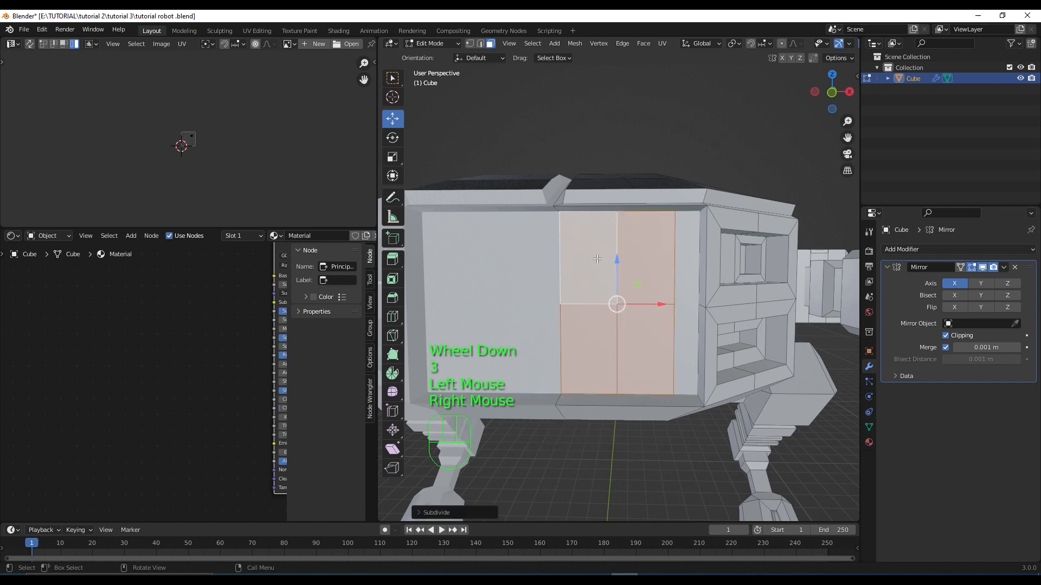
right_click(596, 258)
left_click(597, 259)
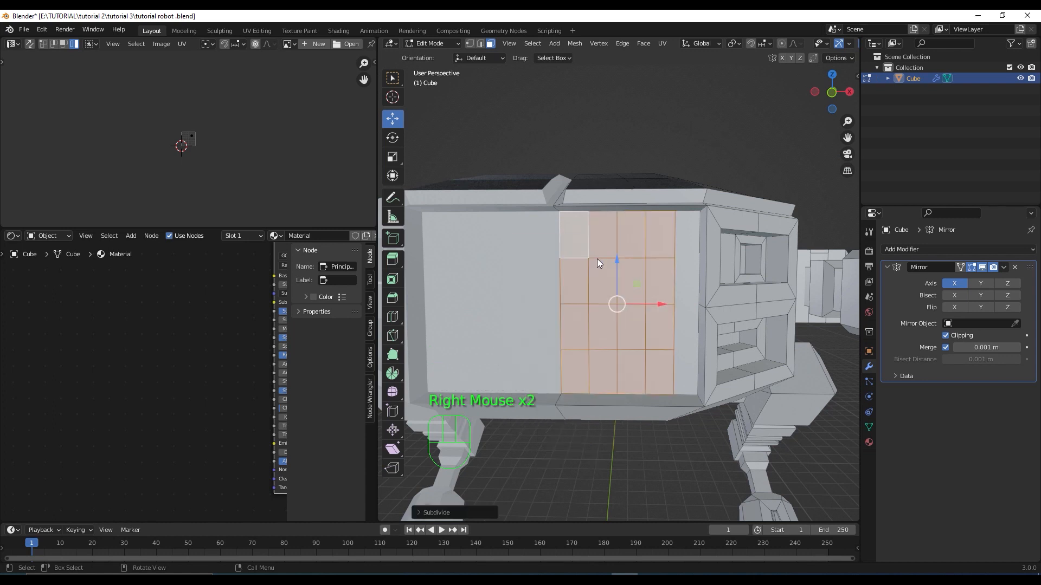
Step: Inset the sixteen grid faces individually with a thickness of about 0.049 m
middle_click_drag(607, 323, 635, 322)
scroll(610, 324, "up", 2)
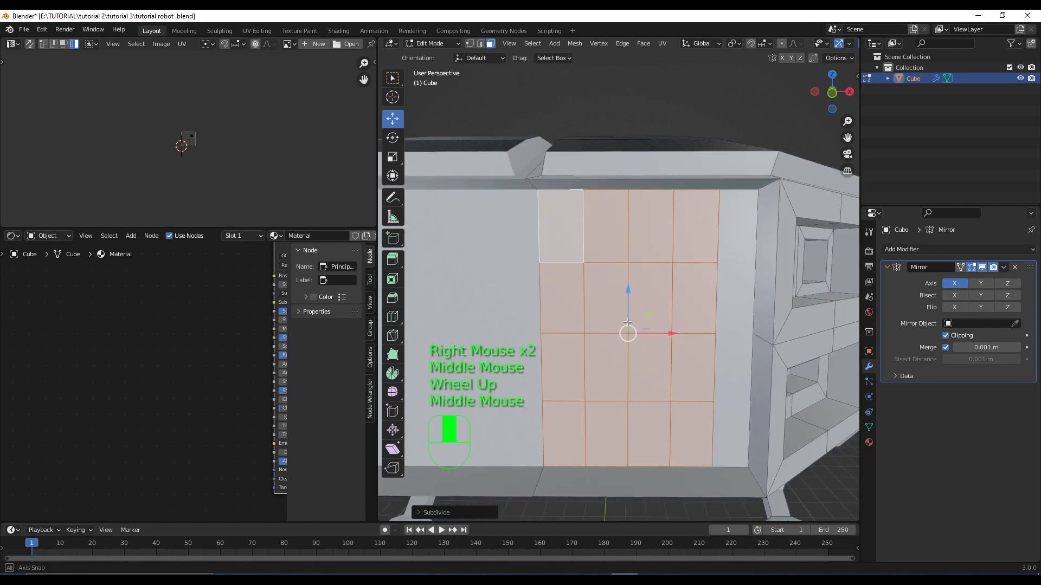
key("i")
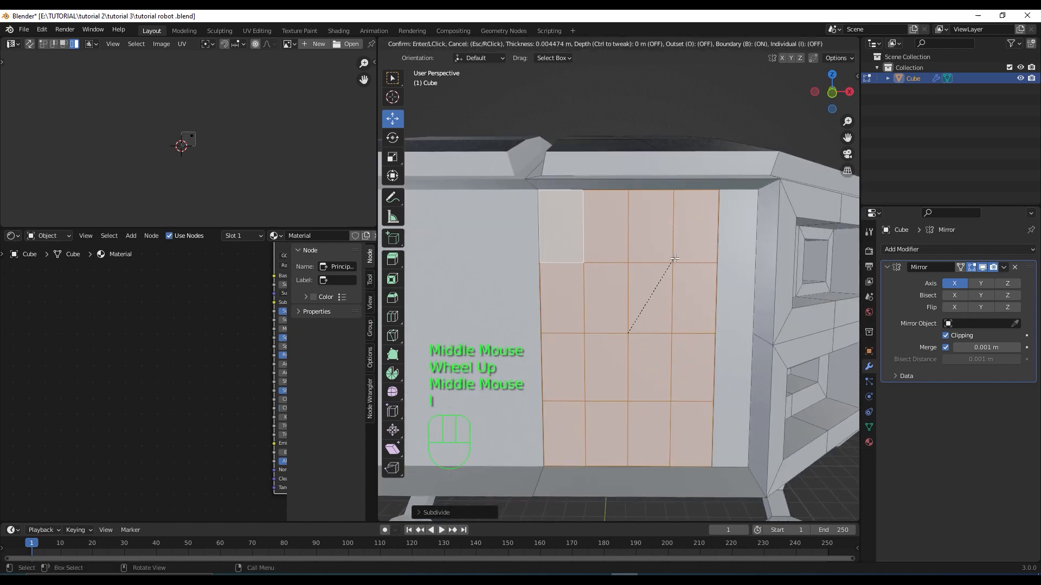
key("i")
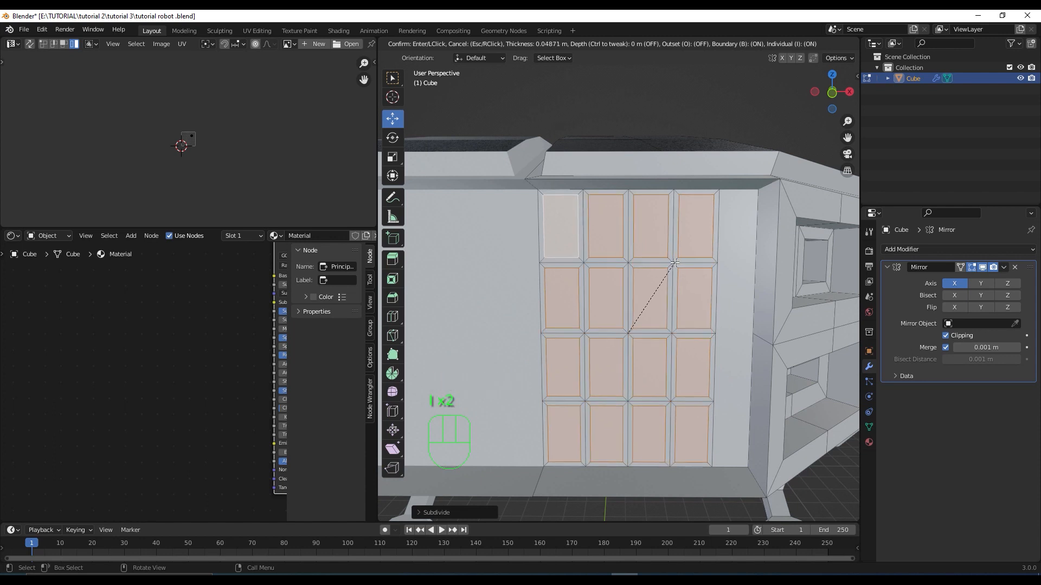
left_click(675, 263)
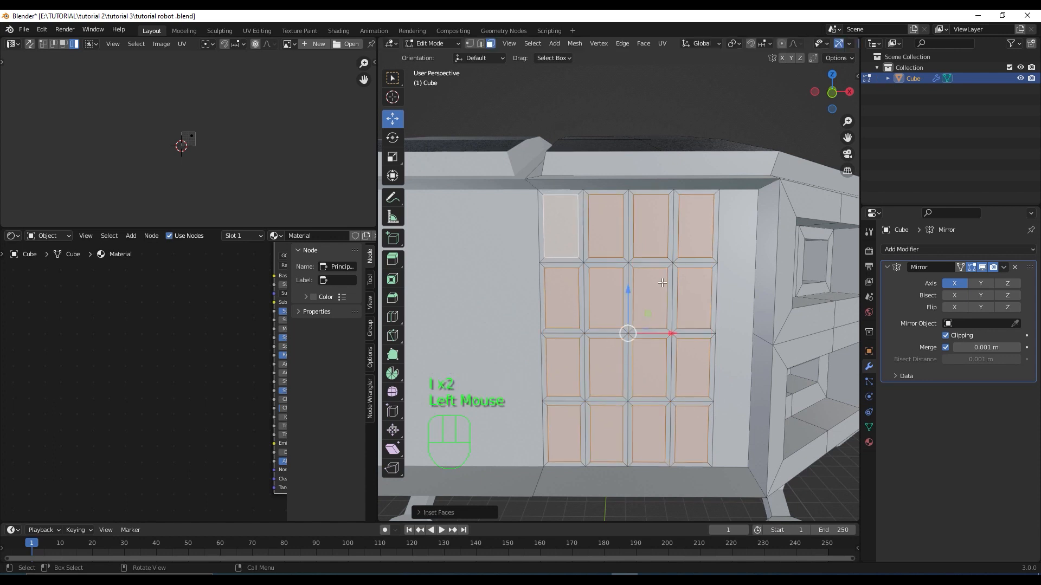
Step: Extrude the inset grid faces about 0.12 m inward to make recessed cells
middle_click_drag(663, 282, 704, 299)
key("e")
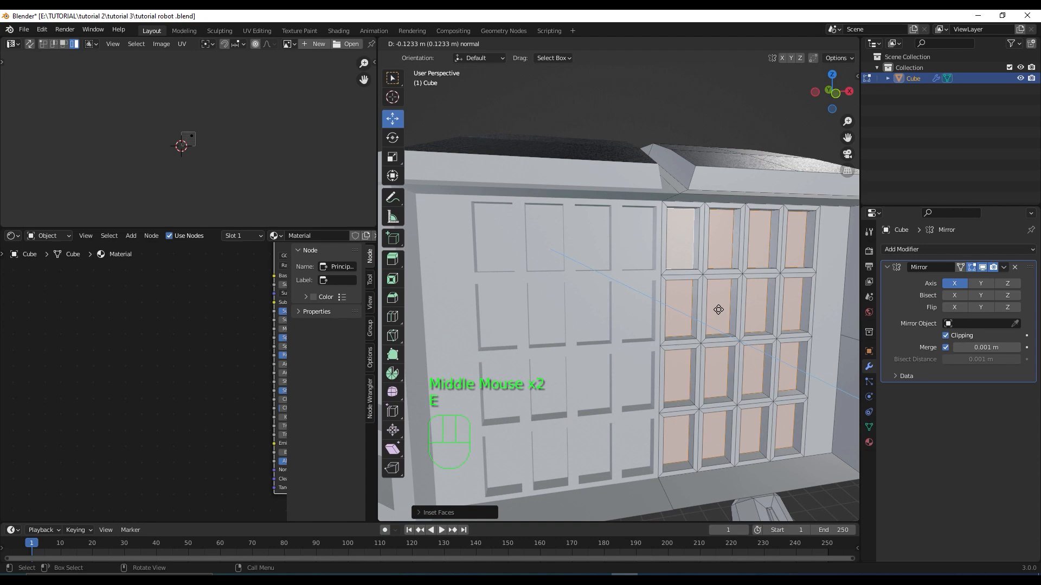
left_click(718, 310)
middle_click_drag(718, 310, 703, 312)
Step: Grow the selection to the whole grid and outer strip, excluding the sloped faces above and below the panel
key("ctrl")
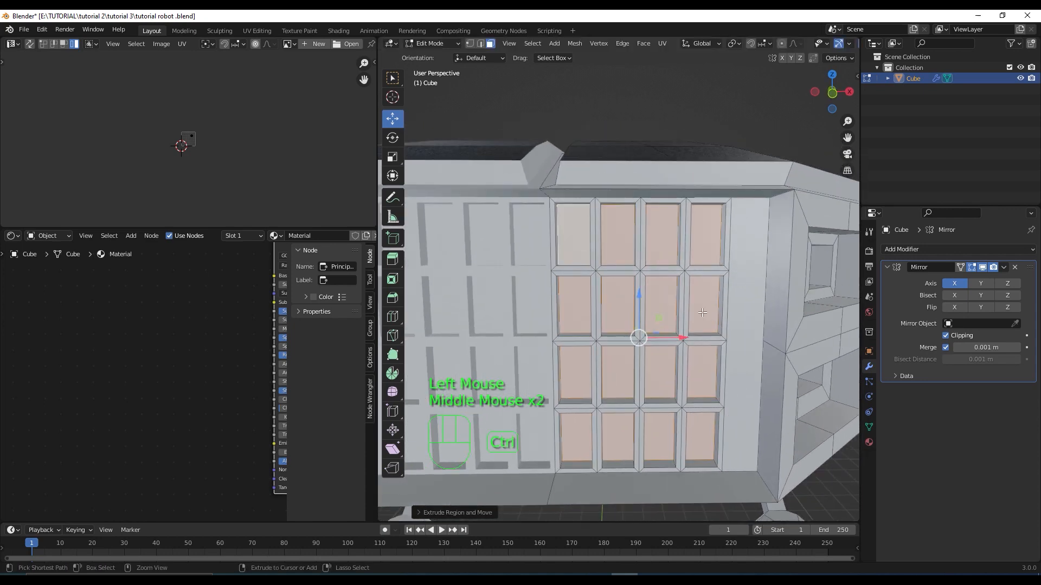
key("ctrl+KP_Add")
key("ctrl+KP_Add")
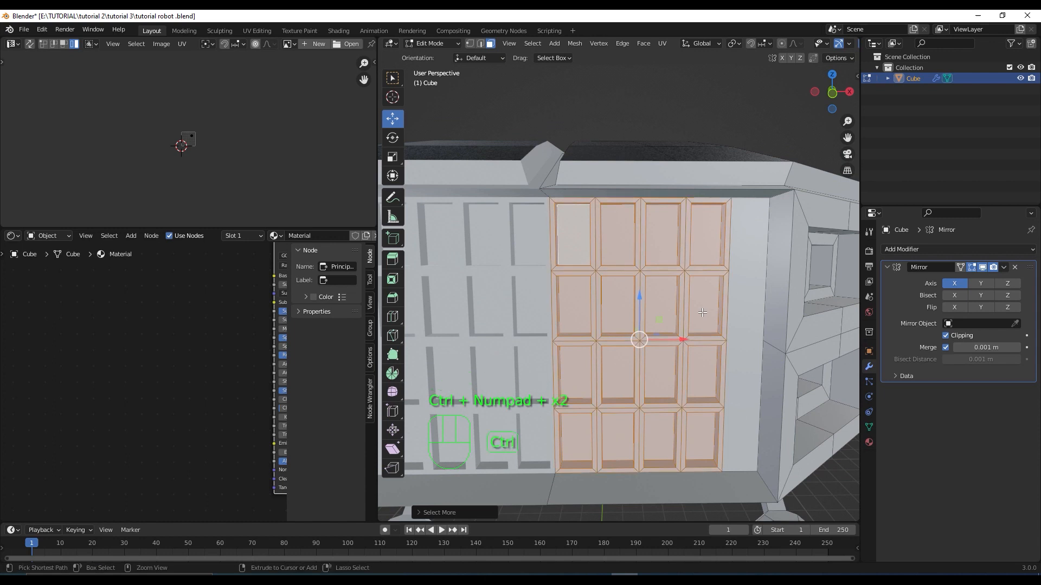
key("ctrl+KP_Add")
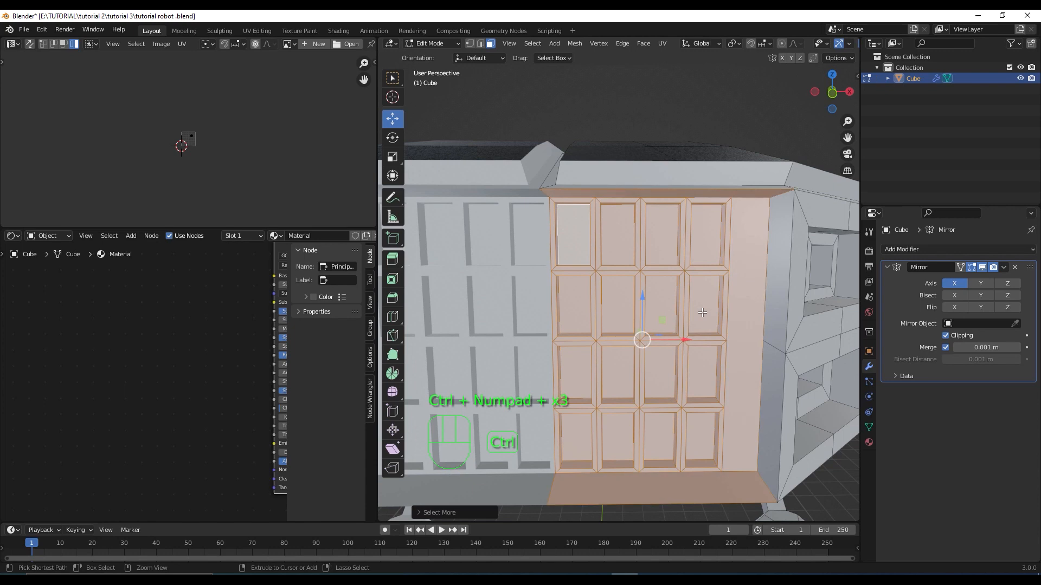
middle_click_drag(750, 297, 719, 245)
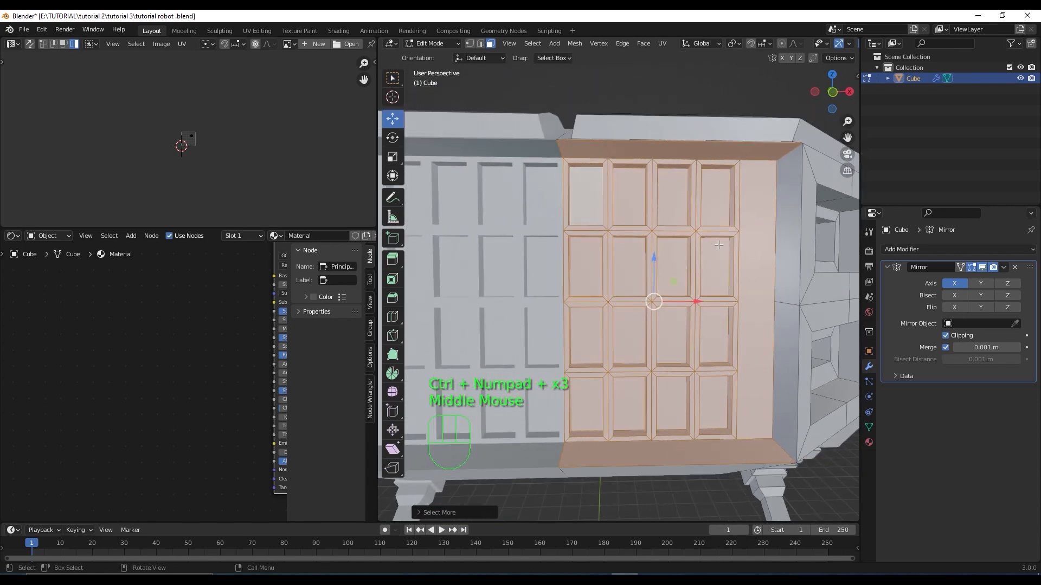
left_click(672, 149, "shift")
left_click(699, 454, "shift")
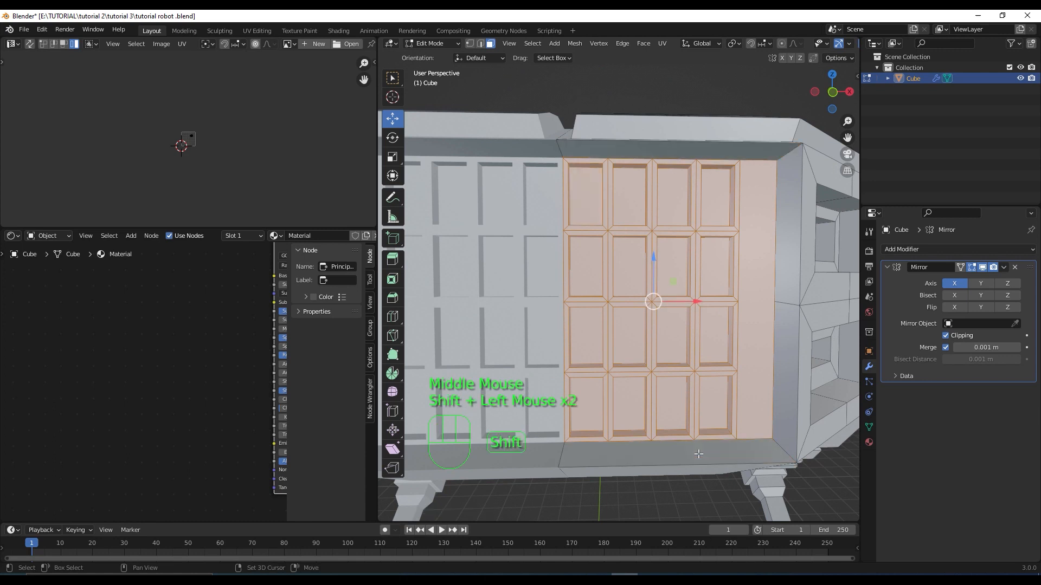
Step: Assign the partes negras material to the selected recessed grid and outer strip of the hull's end panel
middle_click_drag(699, 455, 681, 335)
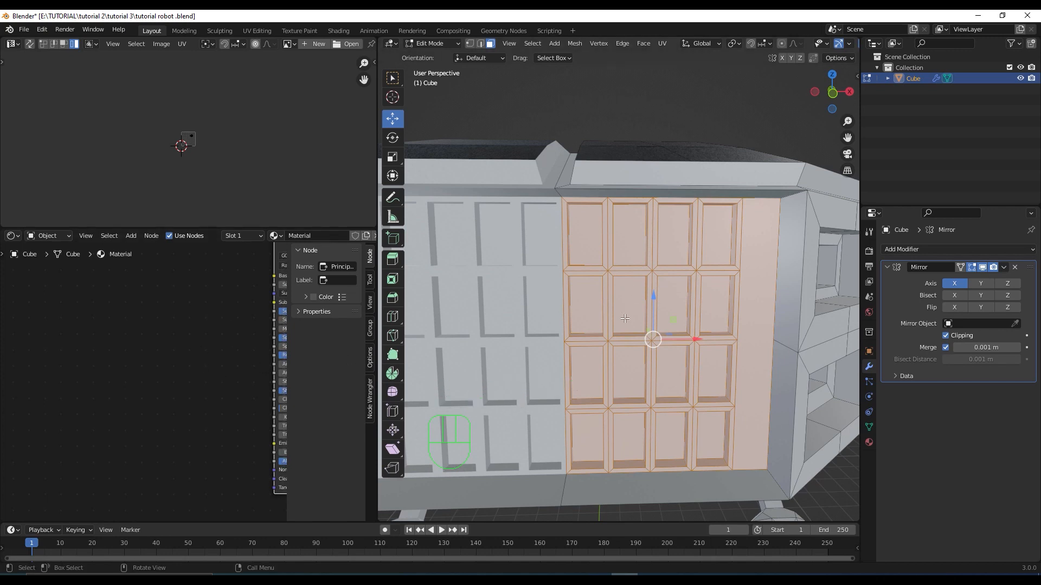
left_click(869, 442)
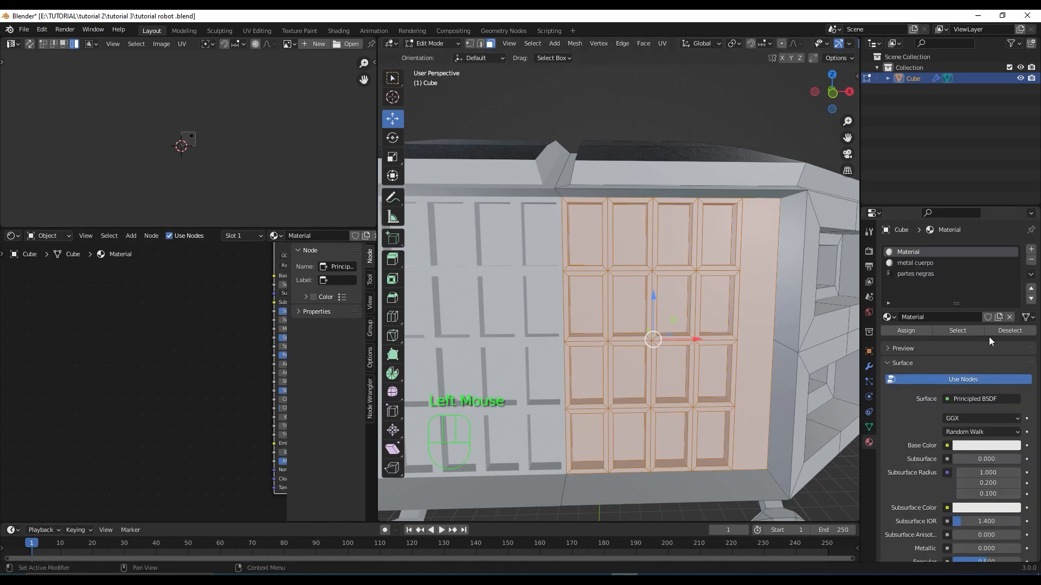
left_click(922, 275)
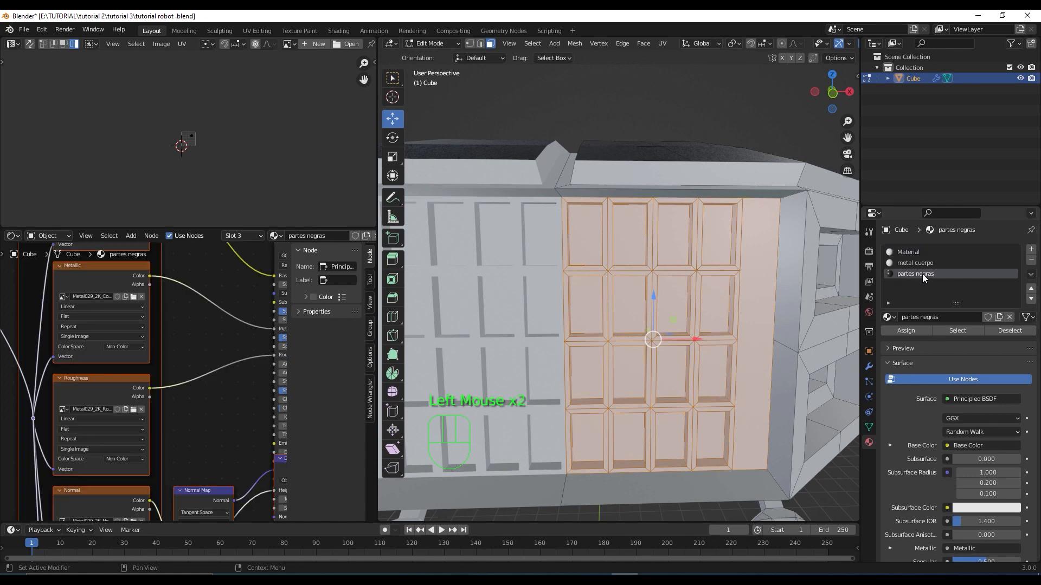
left_click(913, 332)
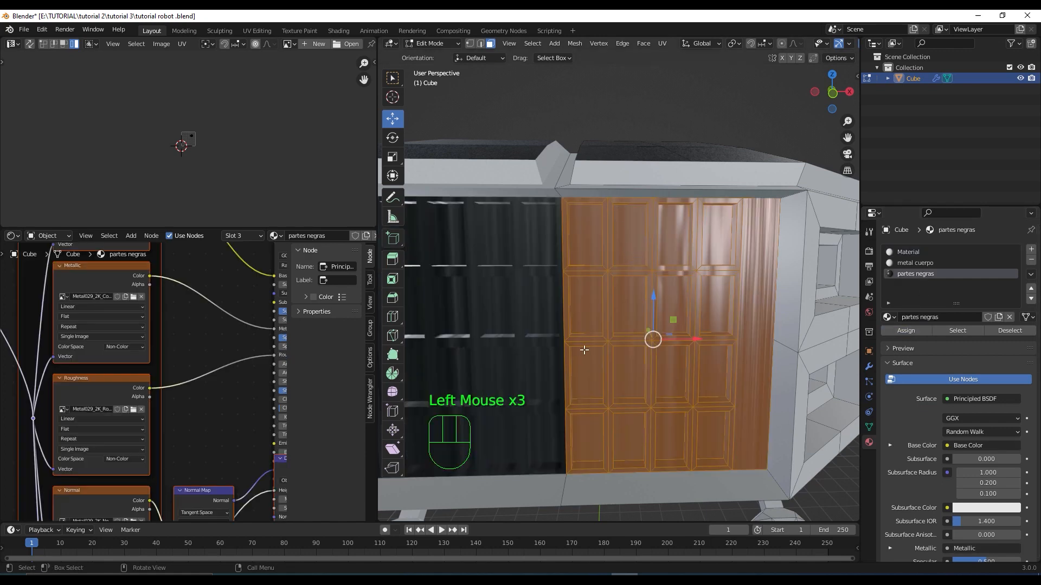
scroll(564, 332, "down", 2)
middle_click_drag(555, 324, 582, 327, "shift")
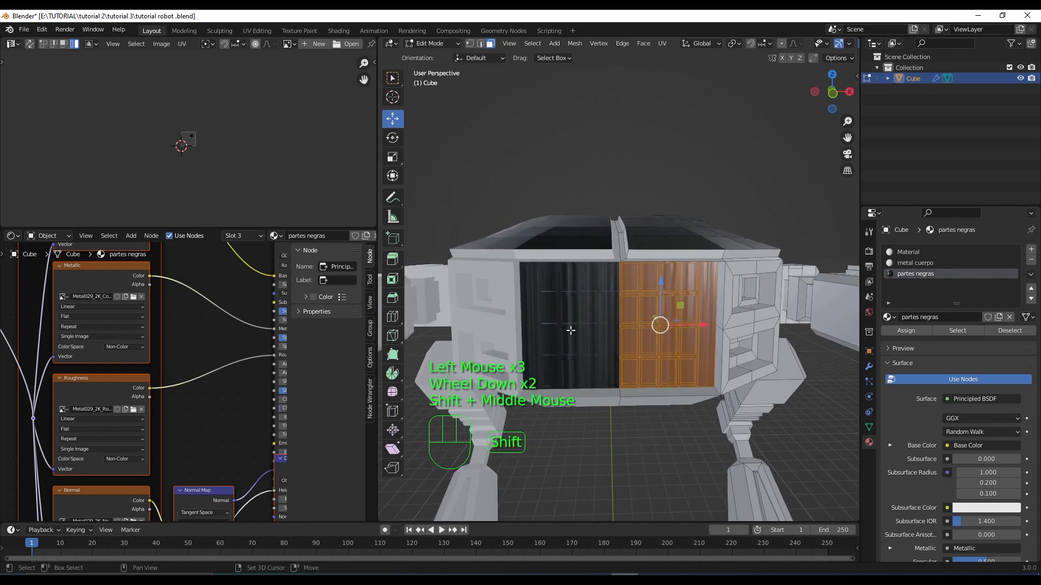
scroll(582, 327, "up", 3)
scroll(598, 343, "down", 1)
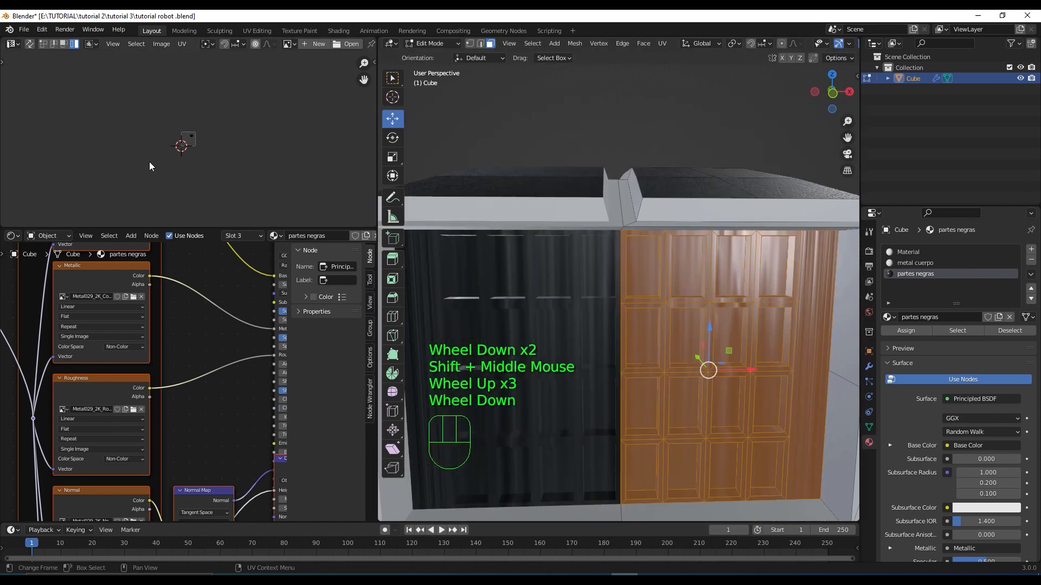
Step: Unwrap the end panel's selected faces with Smart UV Project, using a 66° angle limit and zero island margin
scroll(151, 166, "up", 5)
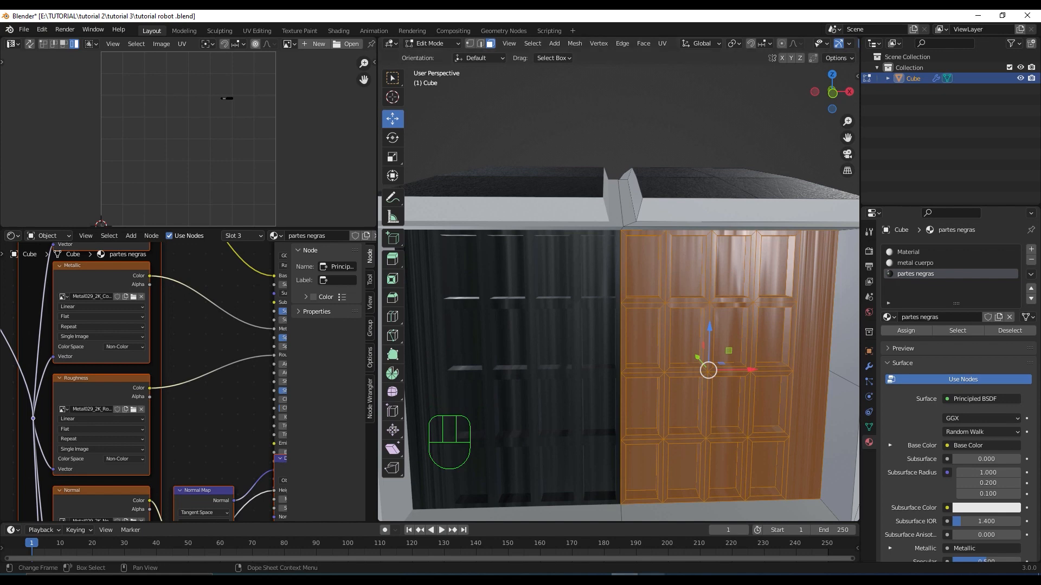
right_click(684, 278)
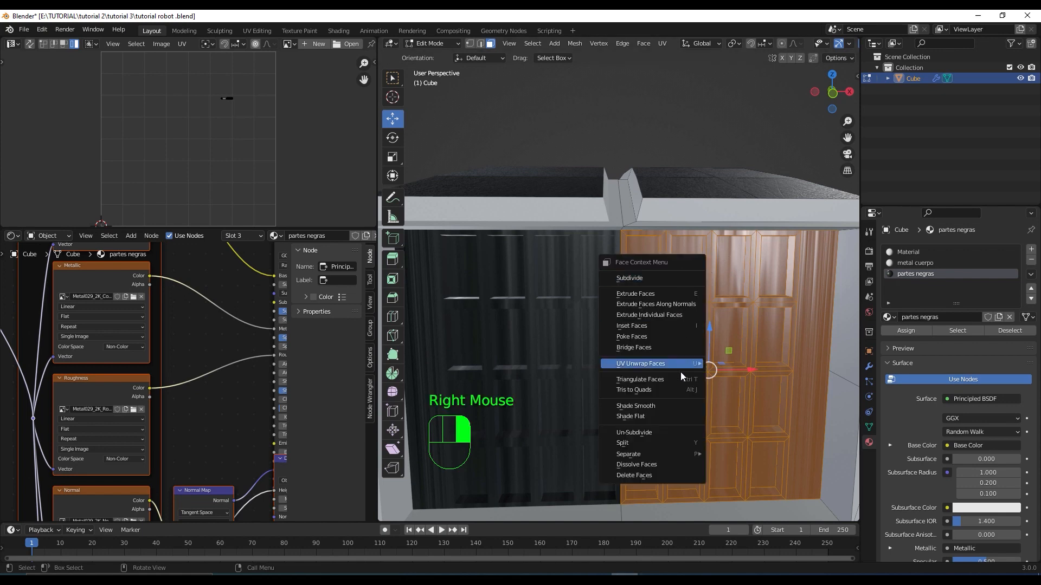
mouse_move(681, 372)
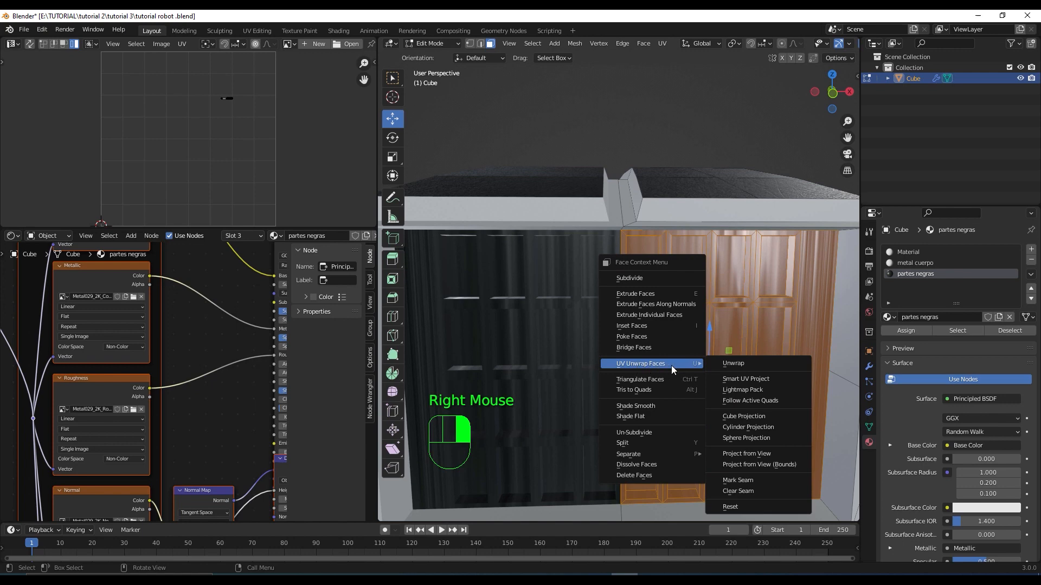
left_click(766, 379)
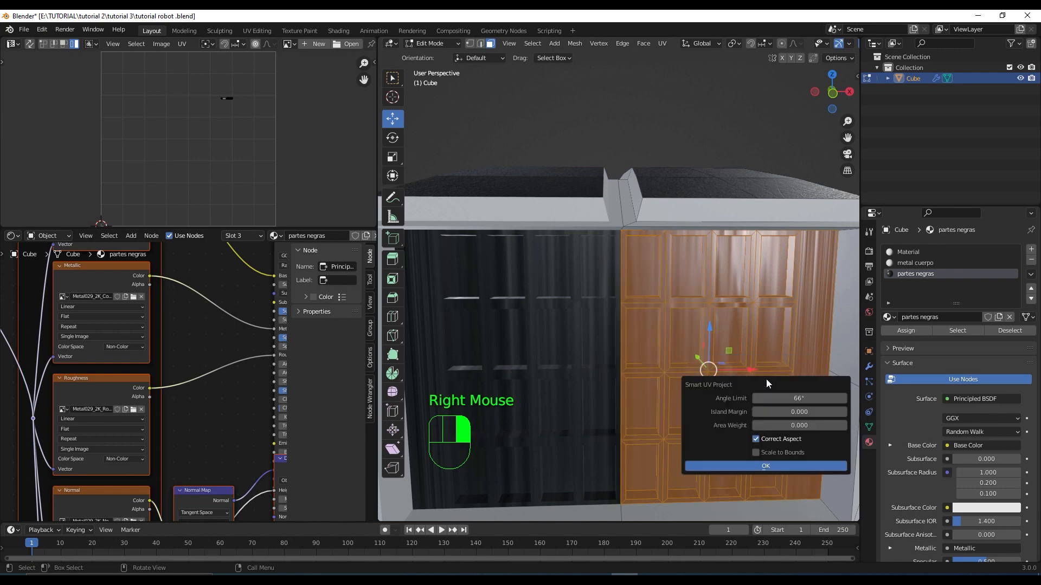
left_click(792, 465)
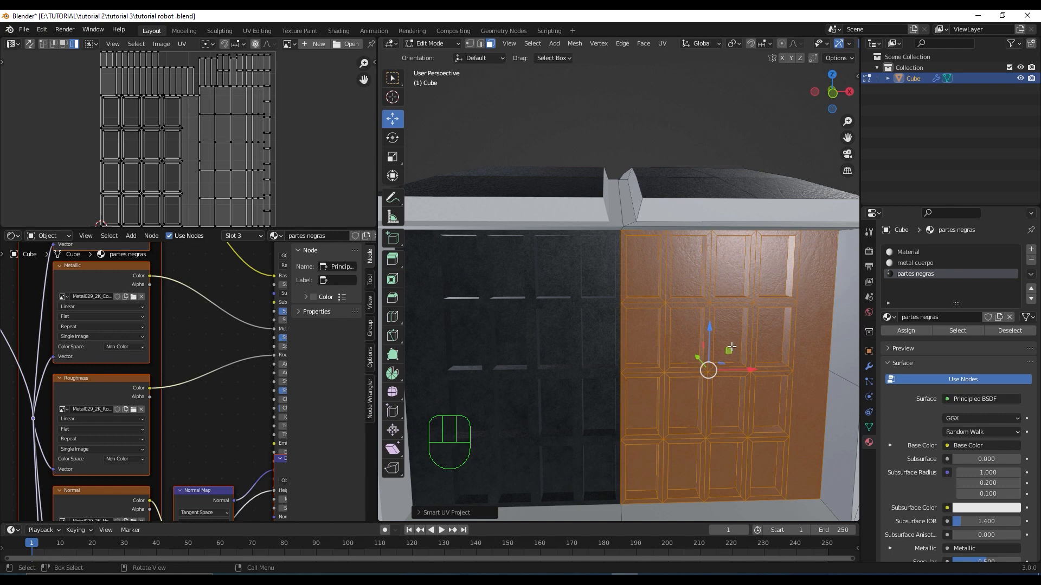
scroll(725, 313, "down", 4)
middle_click_drag(703, 309, 684, 314)
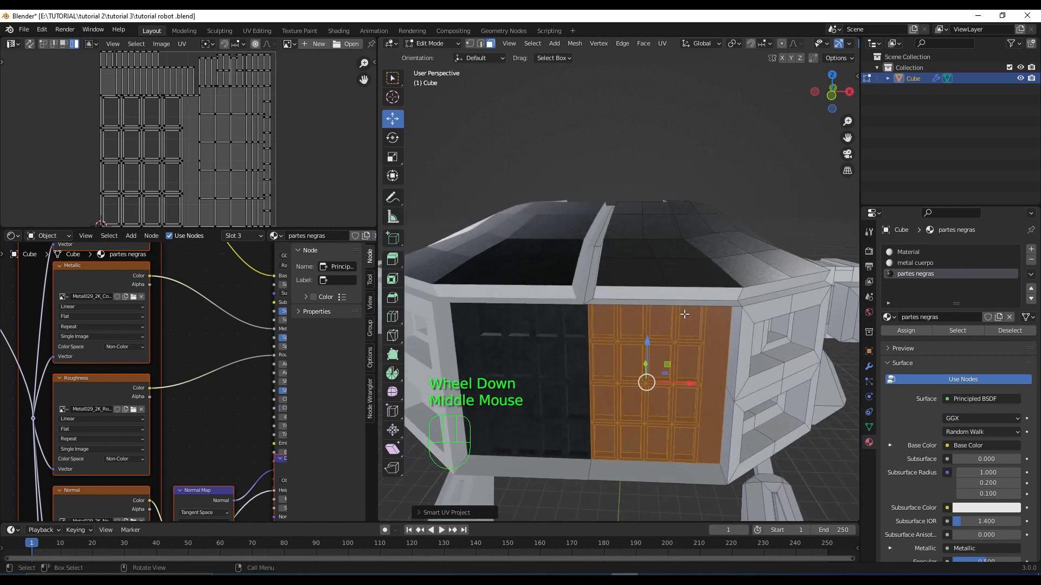
scroll(195, 144, "down", 1)
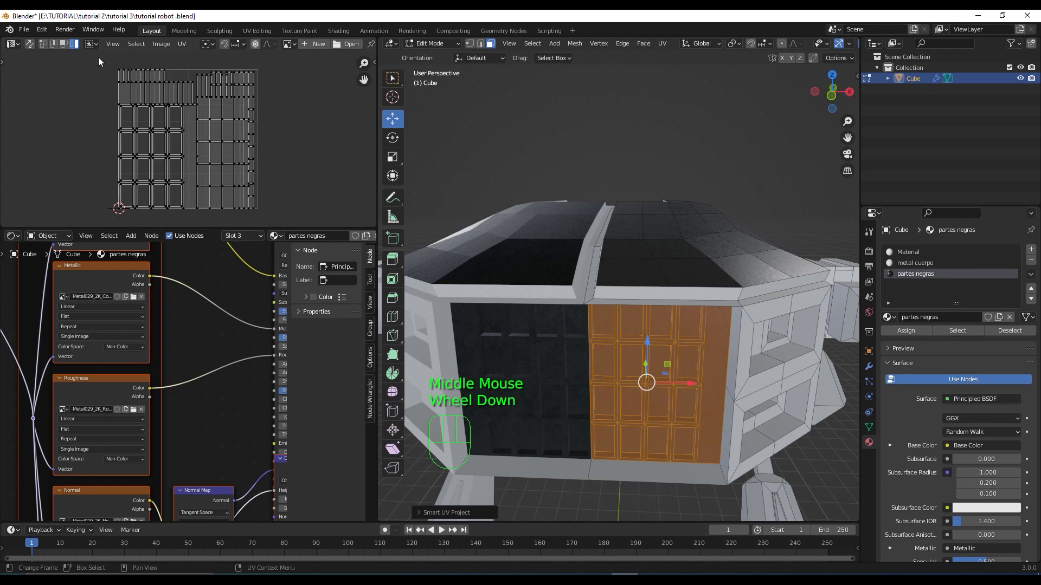
Step: Select all of the end panel's UV islands and pack them
left_click_drag(99, 57, 307, 216)
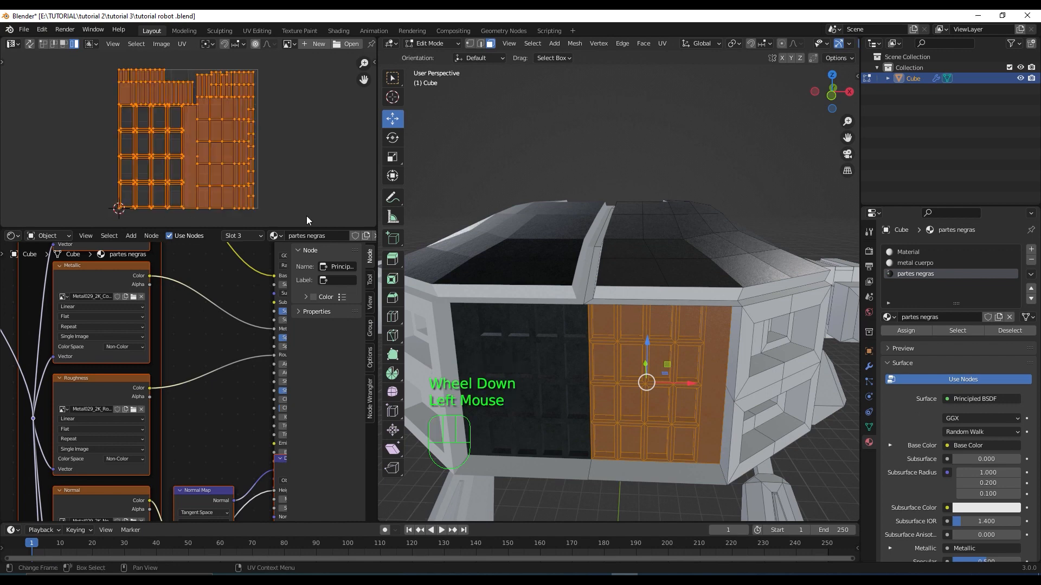
left_click(182, 43)
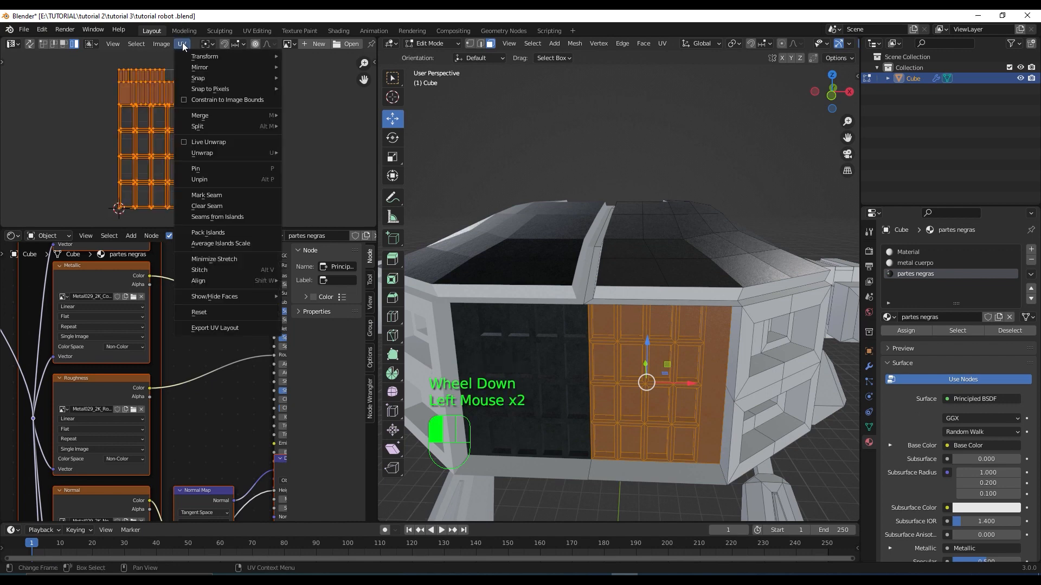
left_click(241, 237)
scroll(285, 136, "up", 1)
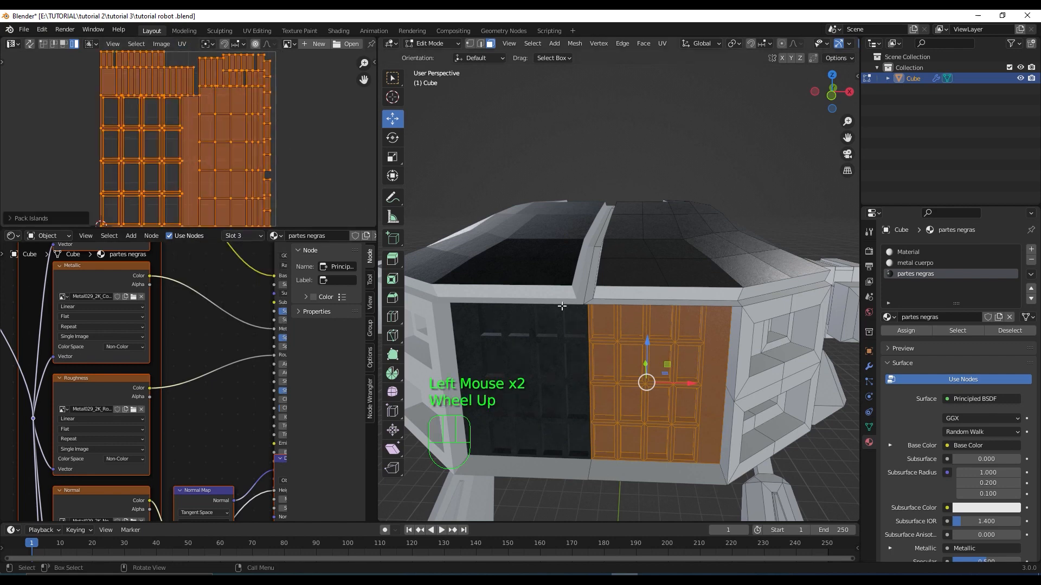
Step: Examine the black material on the hull's end panel and upper faces, and the remaining untextured parts of the robot
scroll(591, 365, "down", 1)
middle_click_drag(593, 363, 612, 341)
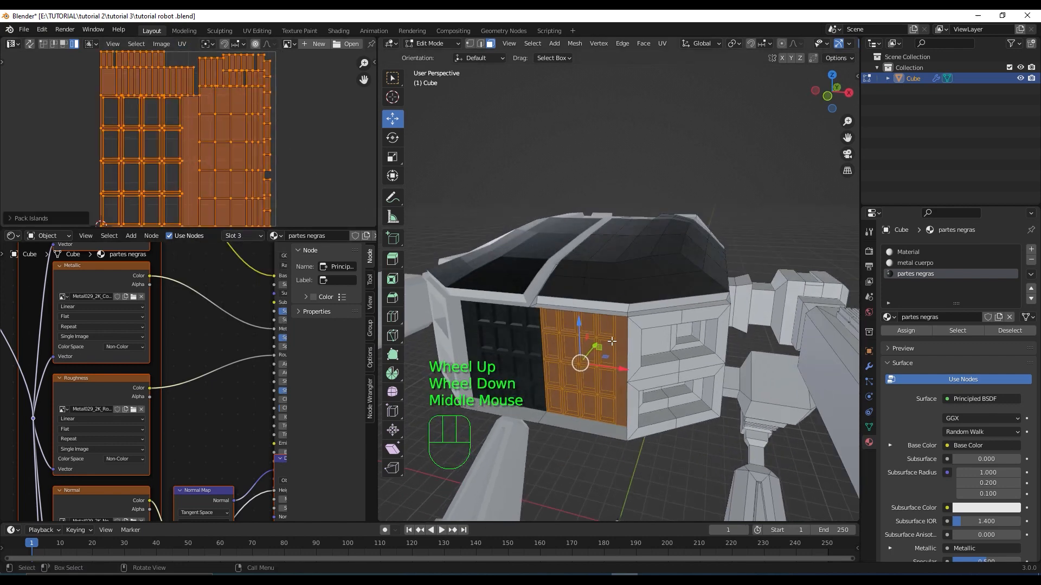
middle_click_drag(635, 282, 610, 299)
scroll(609, 299, "down", 2)
scroll(623, 316, "up", 3)
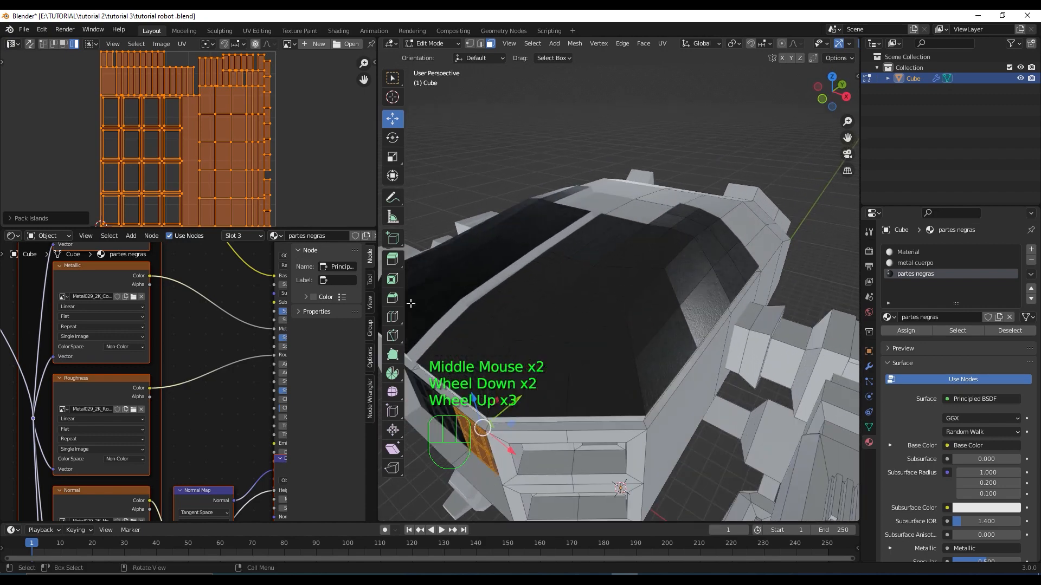
scroll(221, 332, "down", 3)
scroll(635, 324, "down", 2)
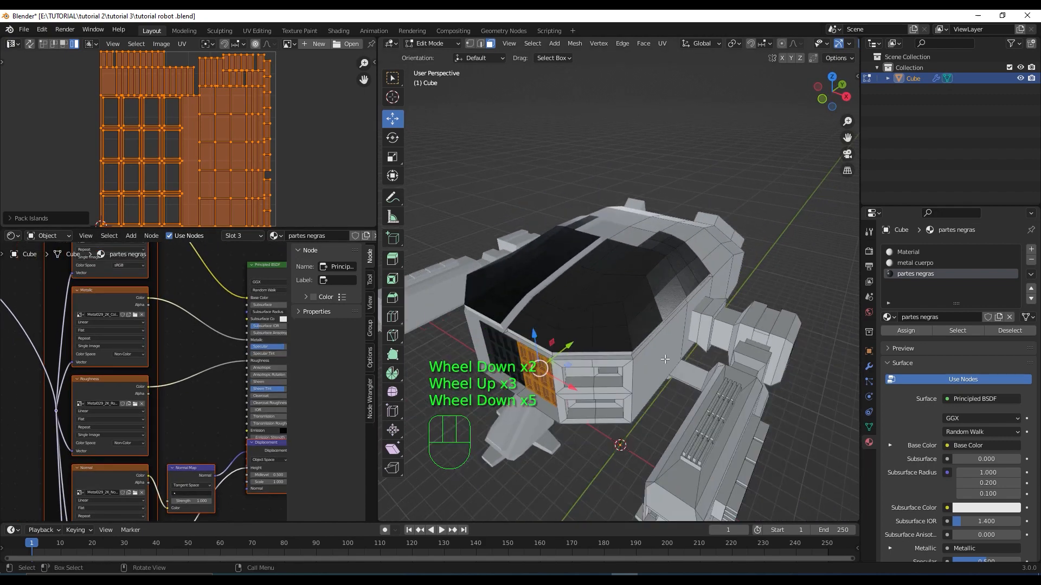
middle_click_drag(623, 328, 648, 343)
scroll(647, 343, "down", 2)
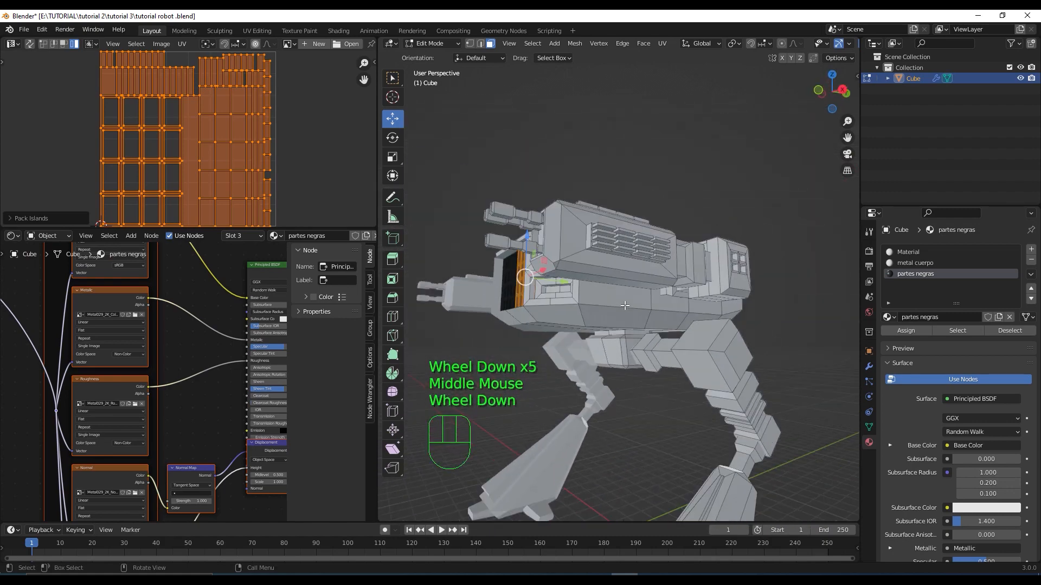
scroll(647, 343, "down", 1)
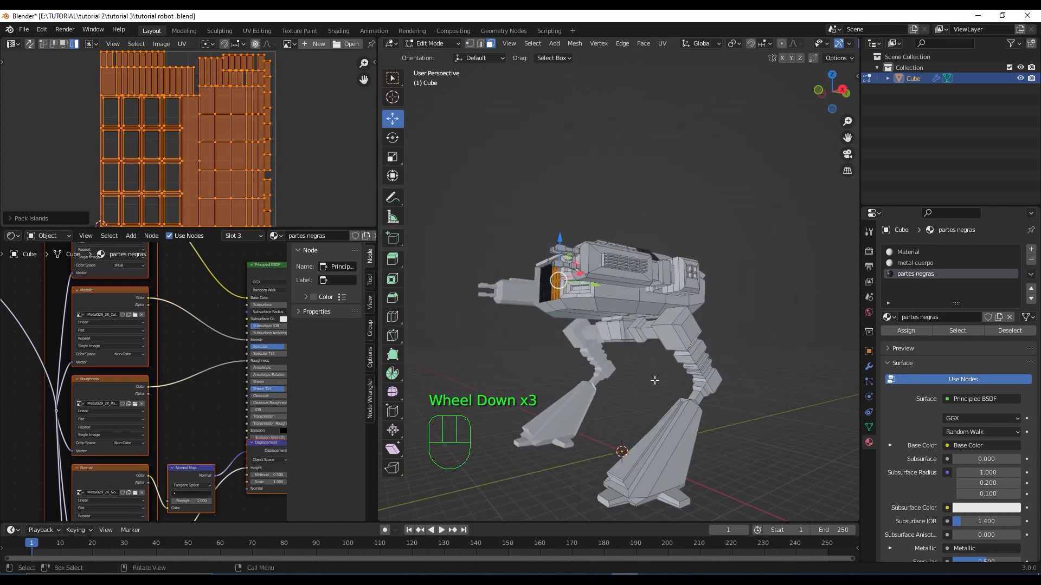
Step: Select all linked faces of the front toe on the foot of the unmirrored leg
middle_click_drag(651, 396, 672, 217, "shift")
scroll(672, 217, "up", 2)
middle_click_drag(575, 185, 616, 294, "shift")
left_click(615, 294)
middle_click_drag(580, 325, 599, 329)
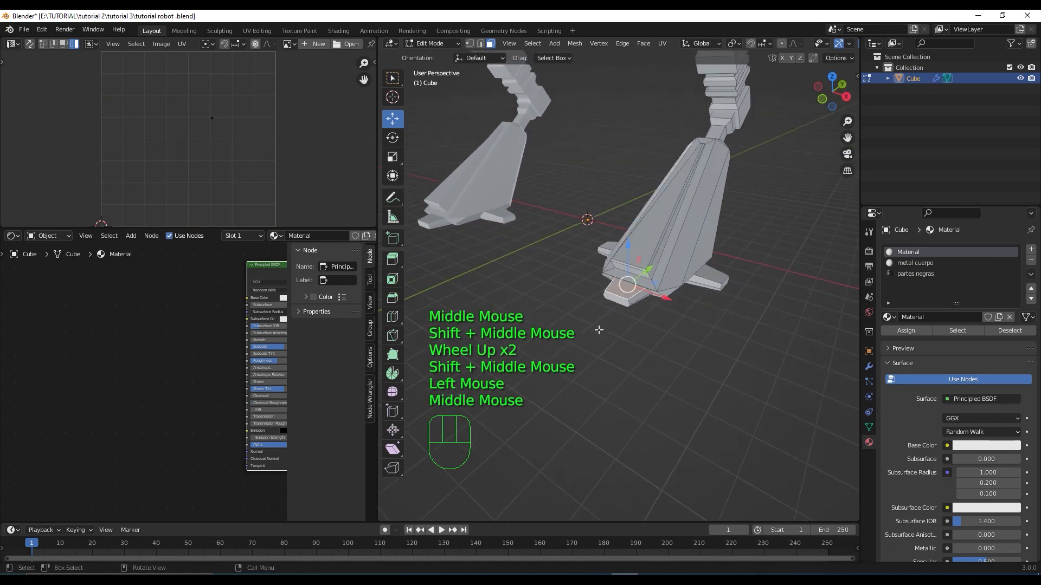
key("l")
scroll(625, 291, "up", 2)
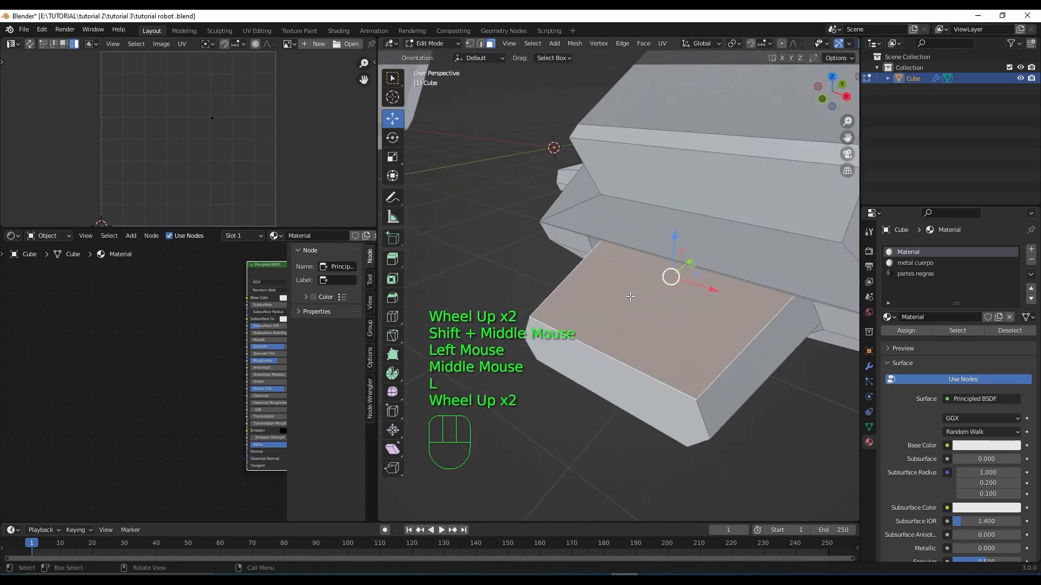
scroll(638, 318, "down", 1)
key("l")
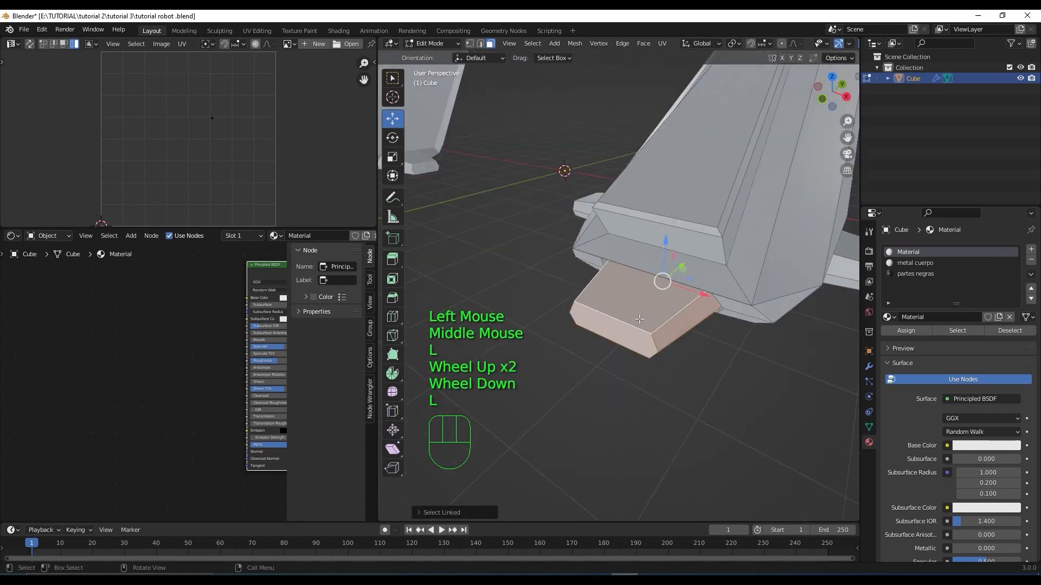
Step: Add all linked faces of the same foot's two side toes to the selection
scroll(639, 320, "down", 1)
left_click(783, 269, "shift")
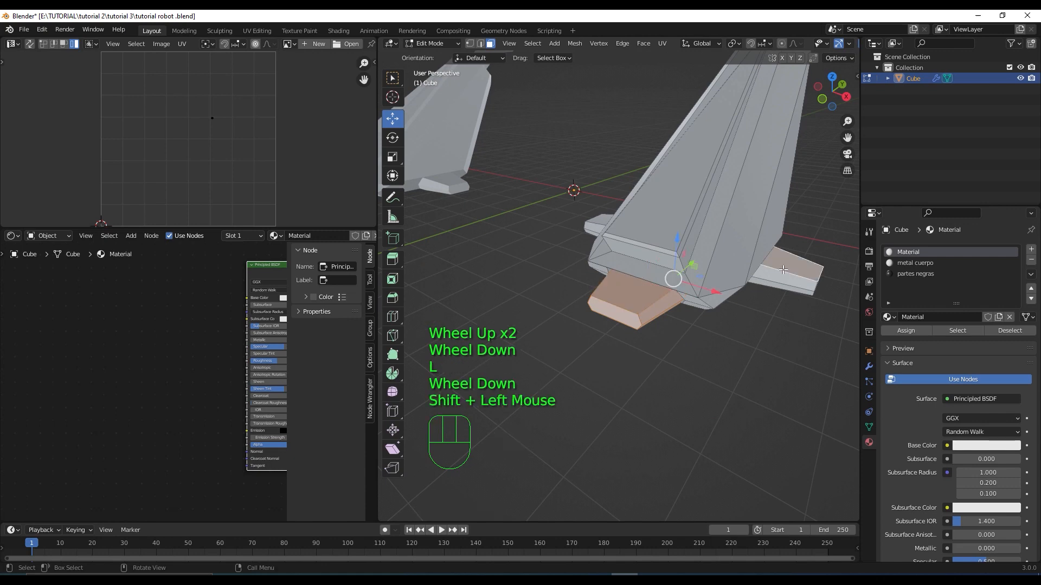
key("l")
middle_click_drag(632, 292, 642, 259)
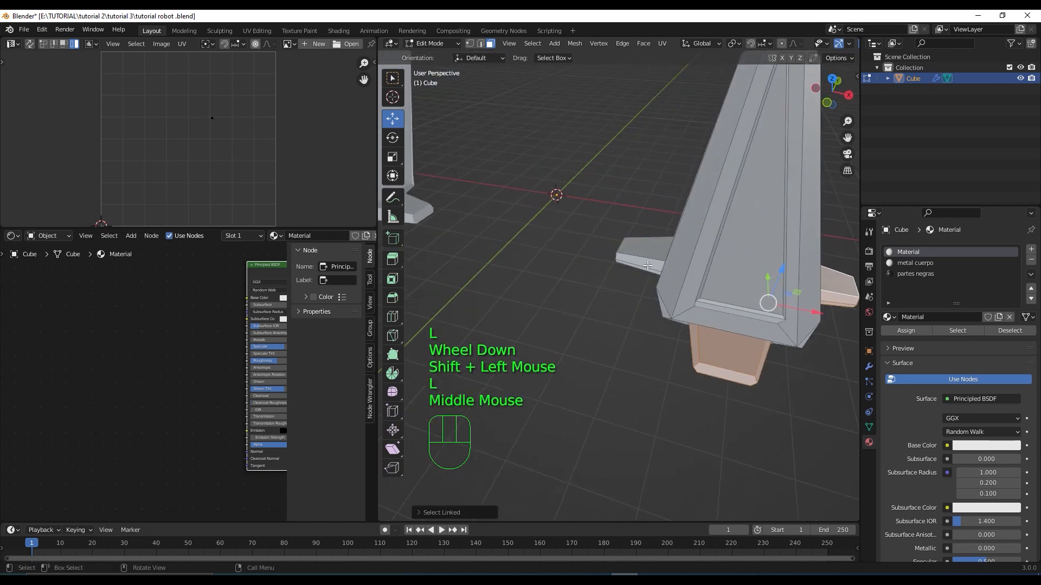
left_click(644, 255, "shift")
key("l")
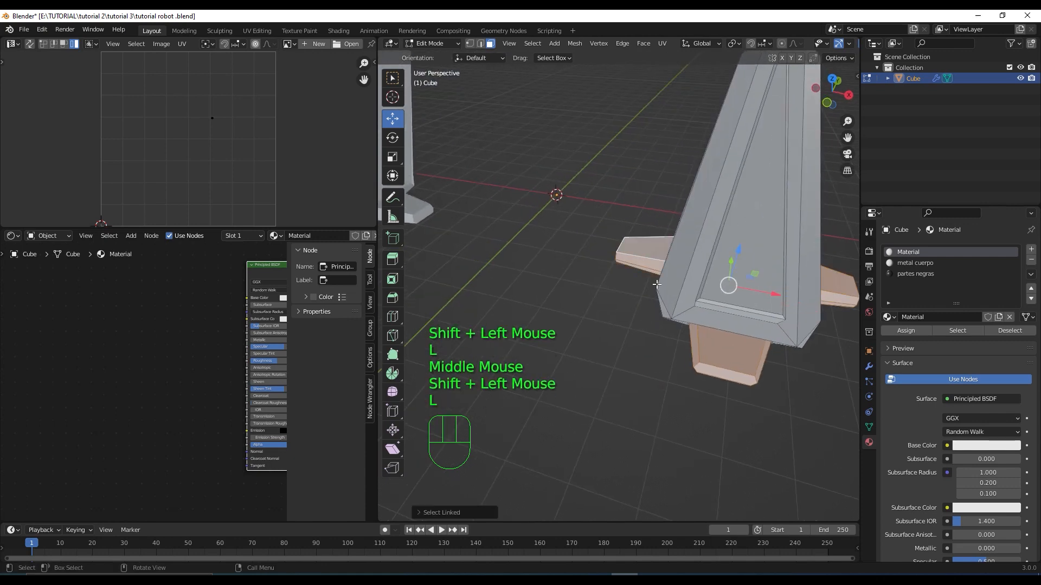
Step: Assign the partes negras material to the selected toes
scroll(657, 284, "down", 3)
middle_click_drag(657, 284, 833, 271)
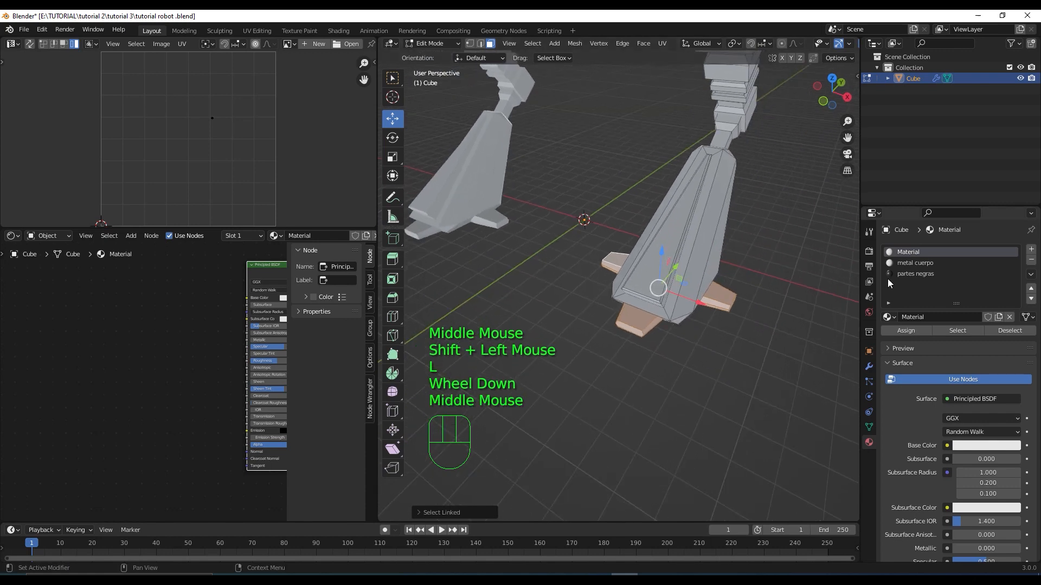
left_click(905, 275)
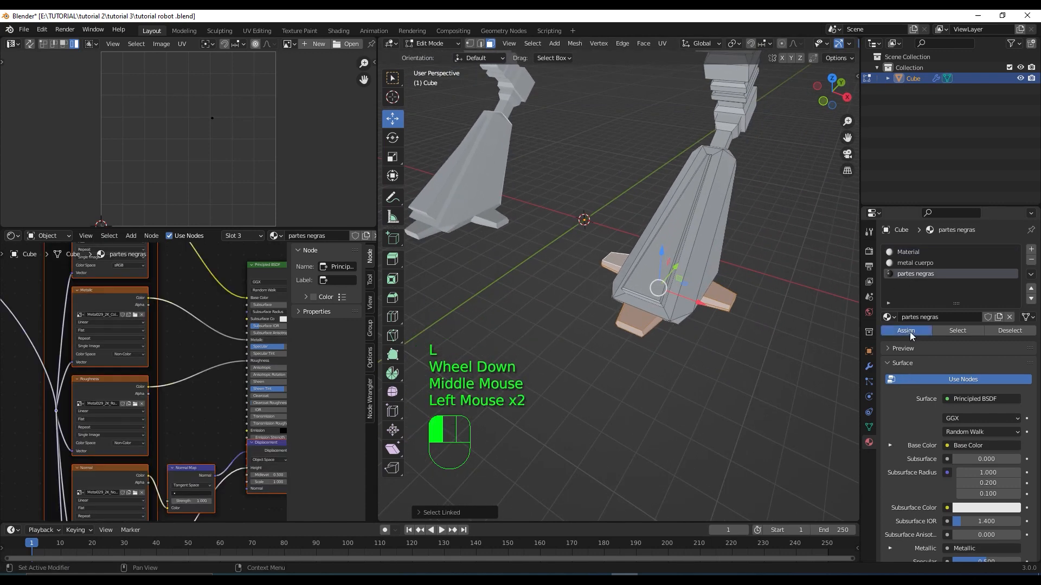
left_click(910, 332)
Step: Unwrap the selected toes with Smart UV Project, using a 66° angle limit and zero island margin
scroll(255, 177, "down", 3)
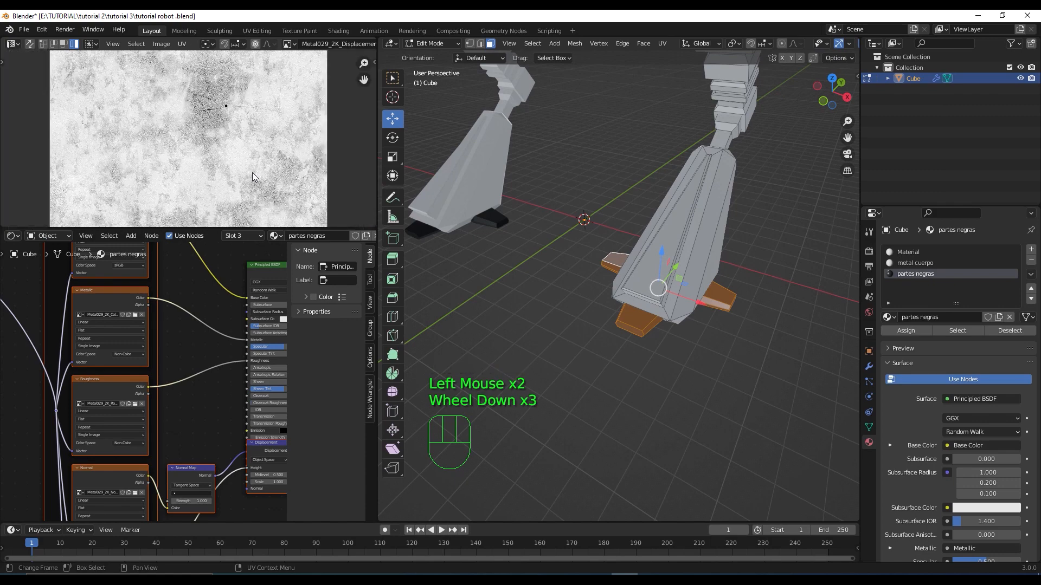
scroll(252, 176, "down", 2)
scroll(664, 295, "up", 3)
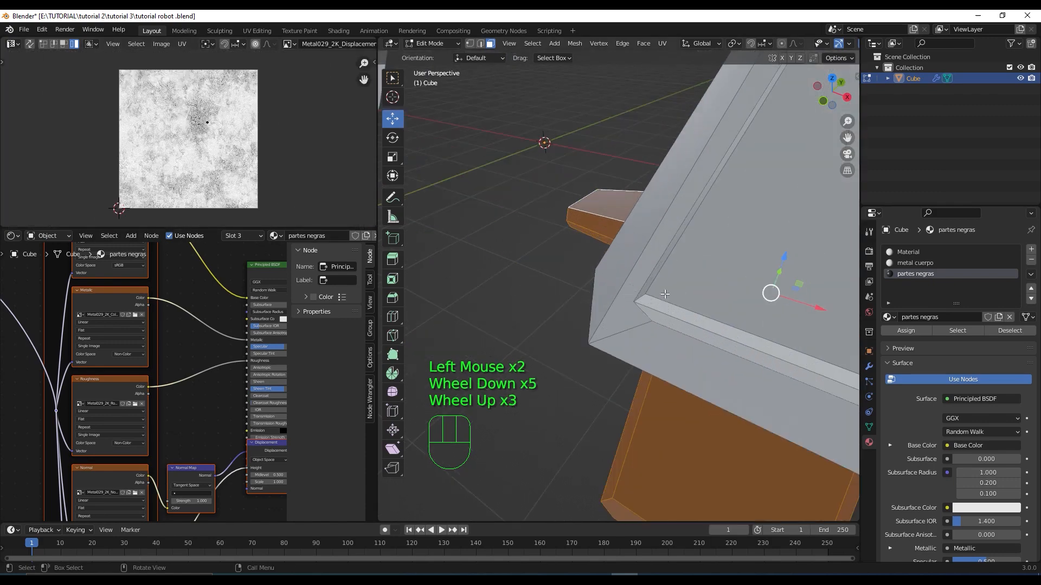
scroll(664, 295, "down", 1)
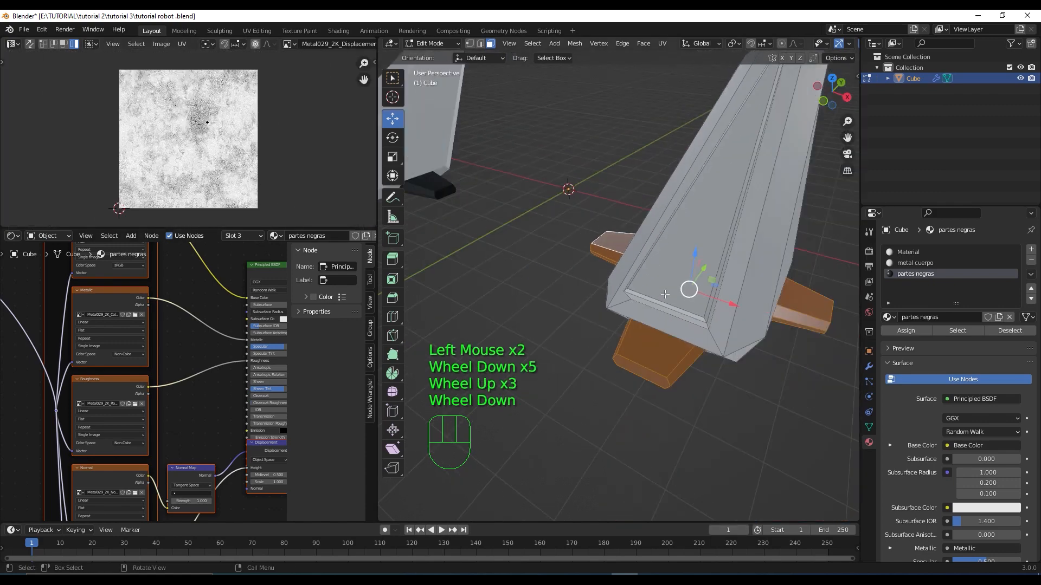
right_click(659, 362)
mouse_move(681, 366)
left_click(752, 379)
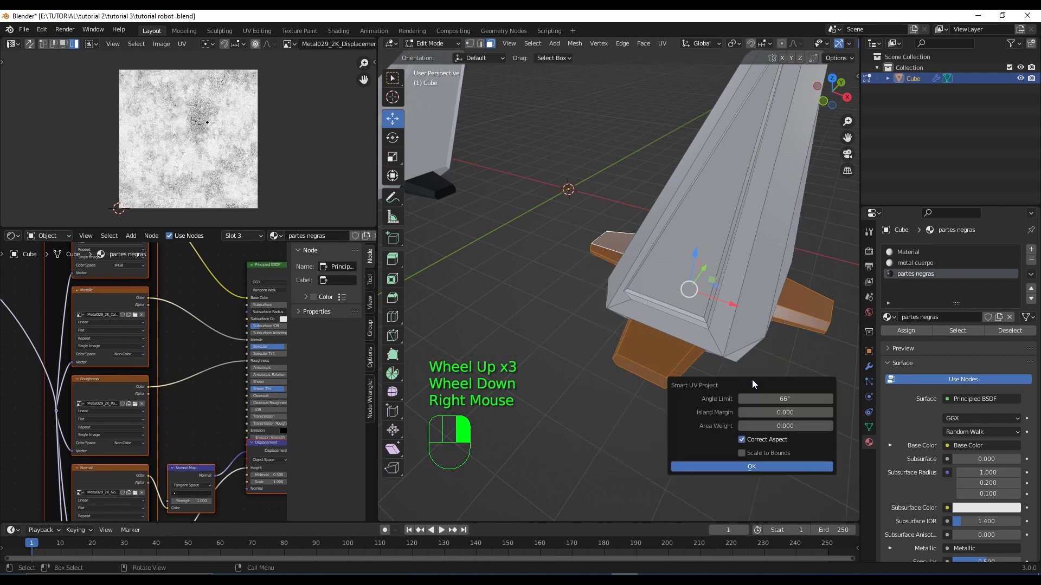
left_click(779, 468)
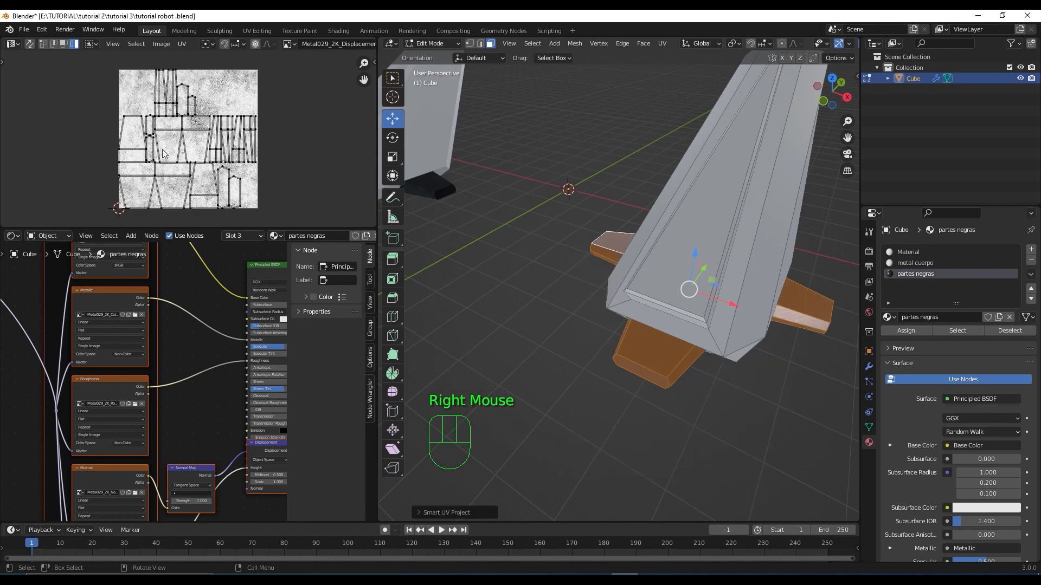
scroll(726, 335, "down", 4)
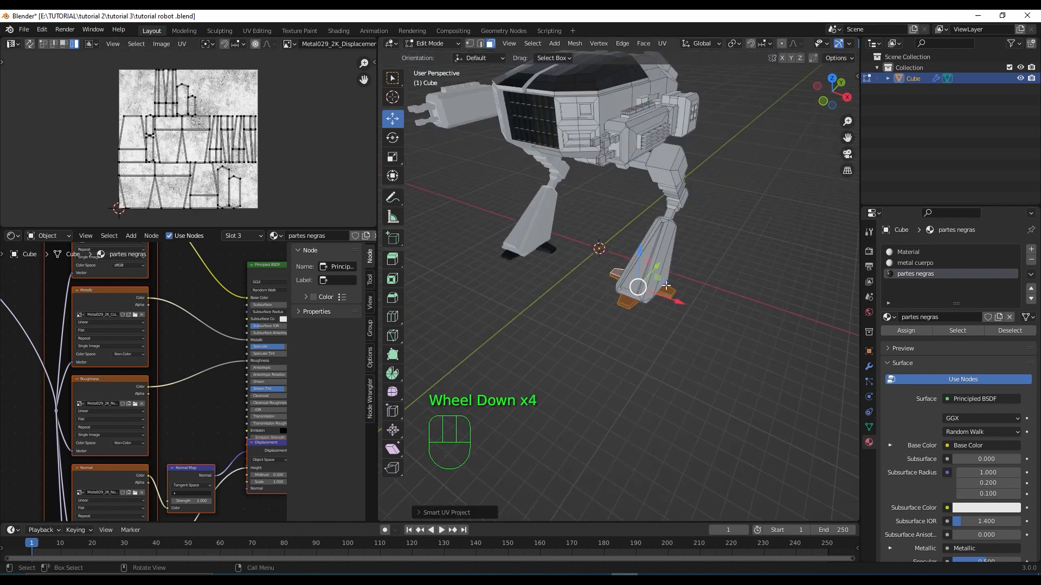
Step: Select all linked faces of one gun barrel on the unmirrored arm
middle_click_drag(661, 265, 677, 380, "shift")
scroll(608, 229, "down", 1, "shift")
scroll(608, 229, "up", 2)
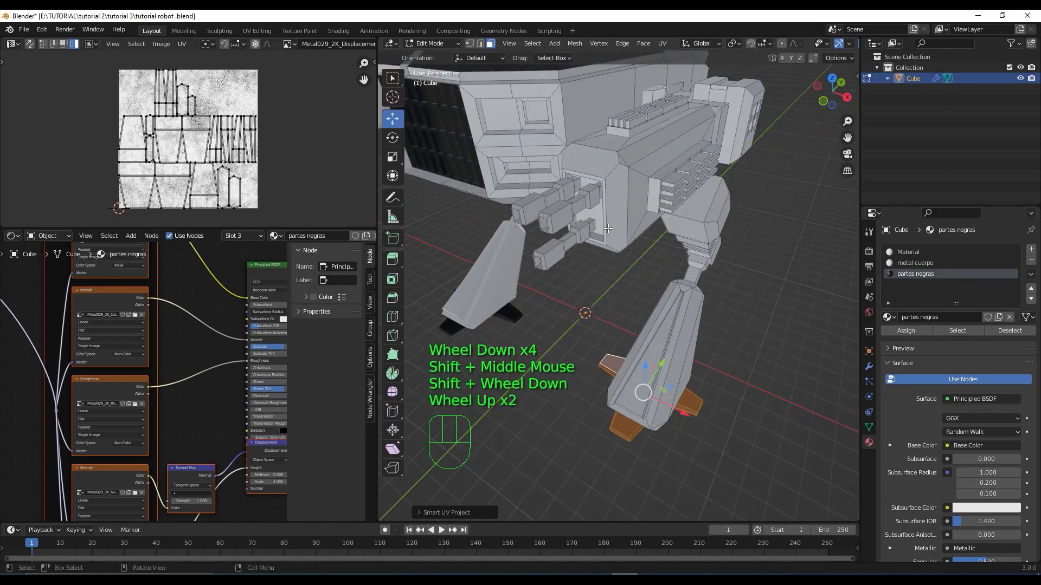
left_click(552, 219)
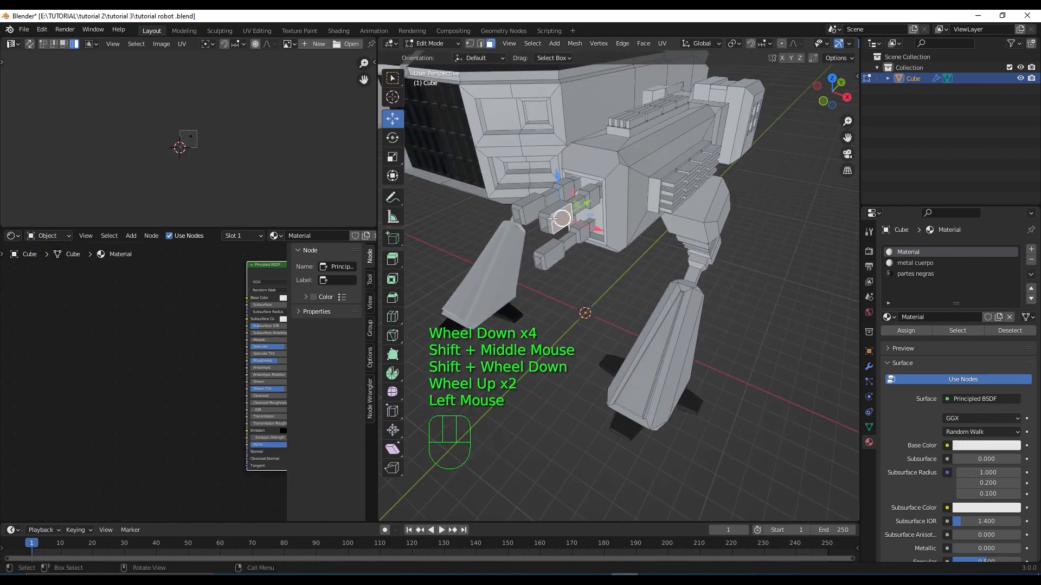
middle_click_drag(553, 218, 649, 281)
scroll(631, 264, "up", 1)
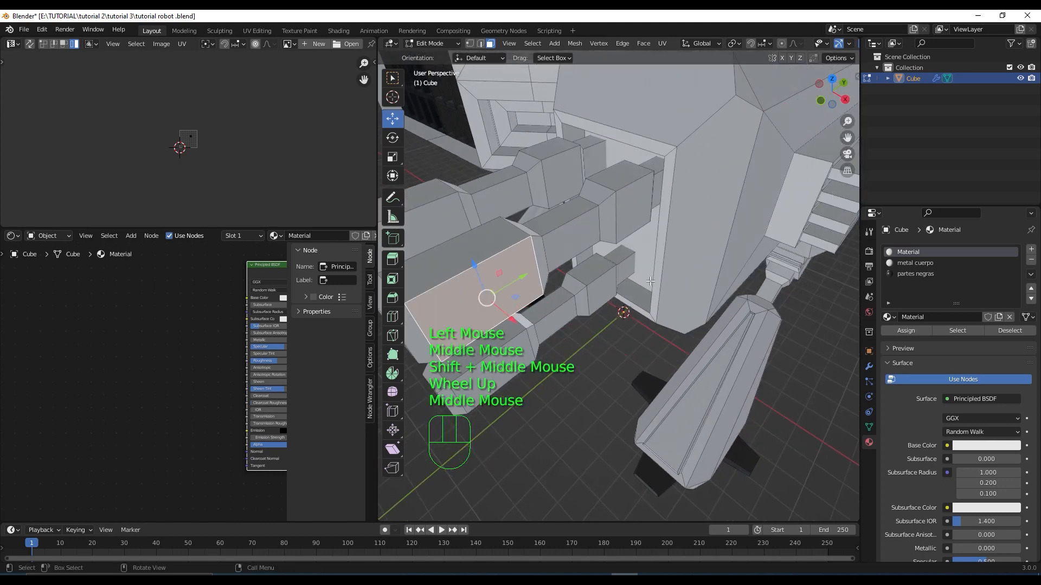
left_click(579, 236, "shift")
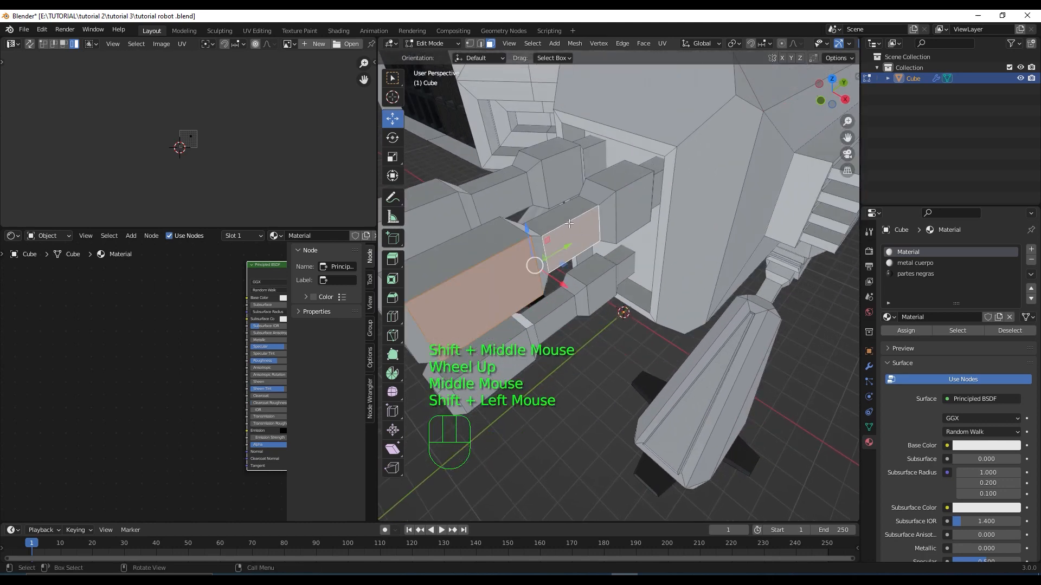
key("l")
Step: Add all linked faces of the same arm's remaining gun barrels to the selection
left_click(595, 299, "shift")
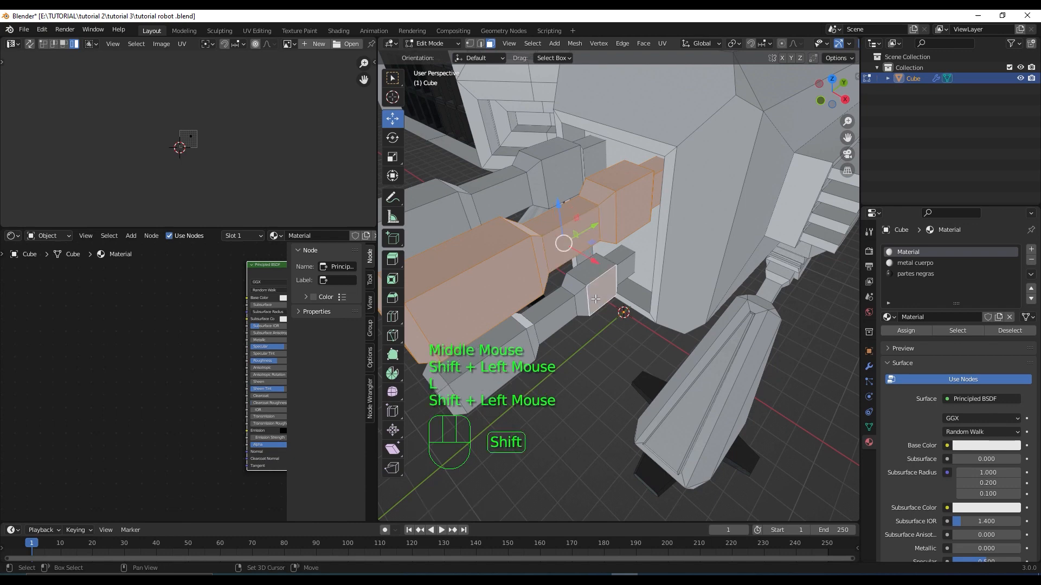
key("l")
middle_click_drag(595, 299, 568, 294)
left_click(568, 294, "shift")
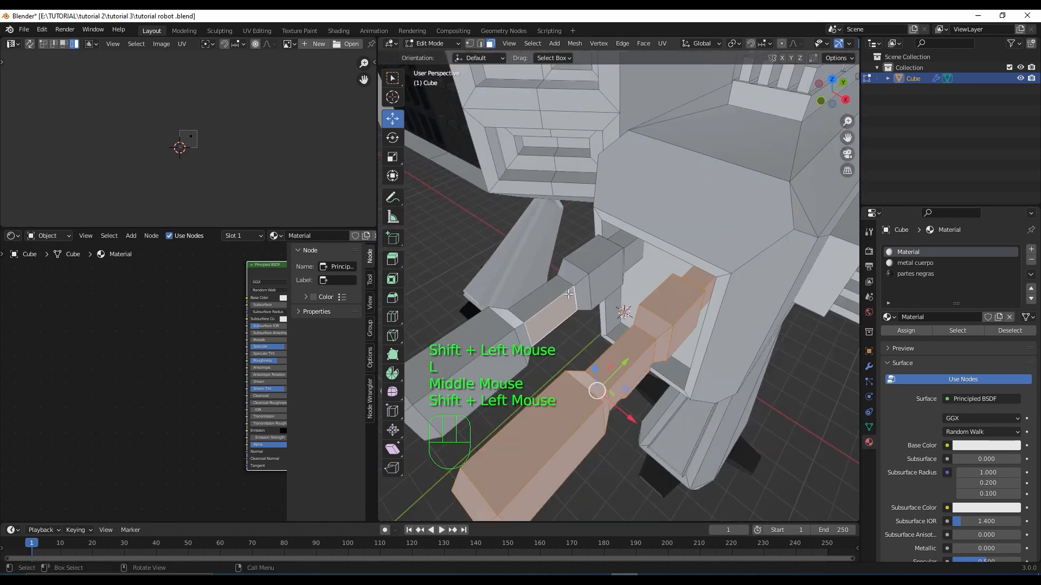
key("l")
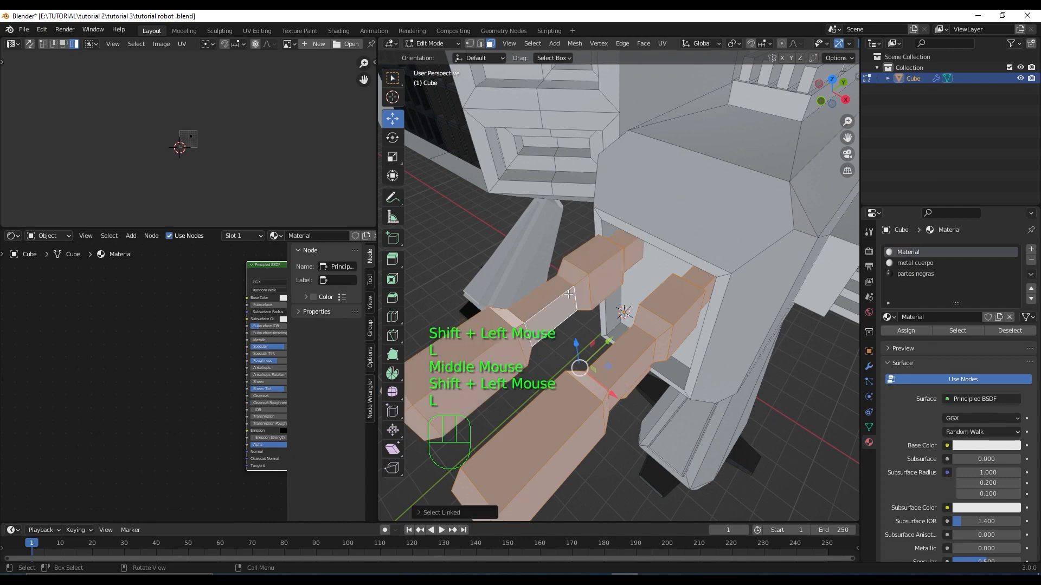
Step: Assign the partes negras material to the selected gun barrels
left_click(921, 331)
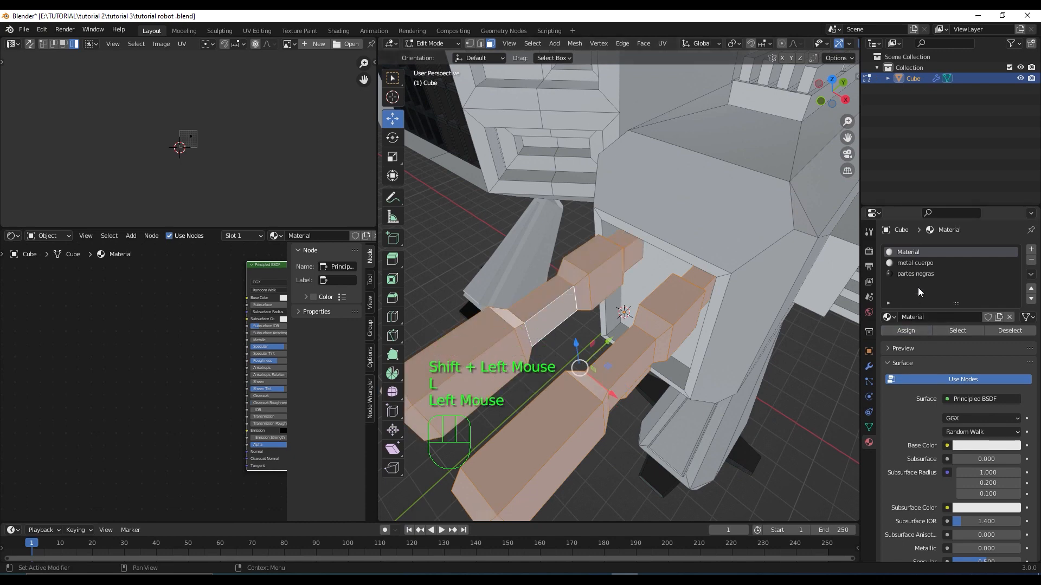
left_click(916, 274)
left_click(910, 329)
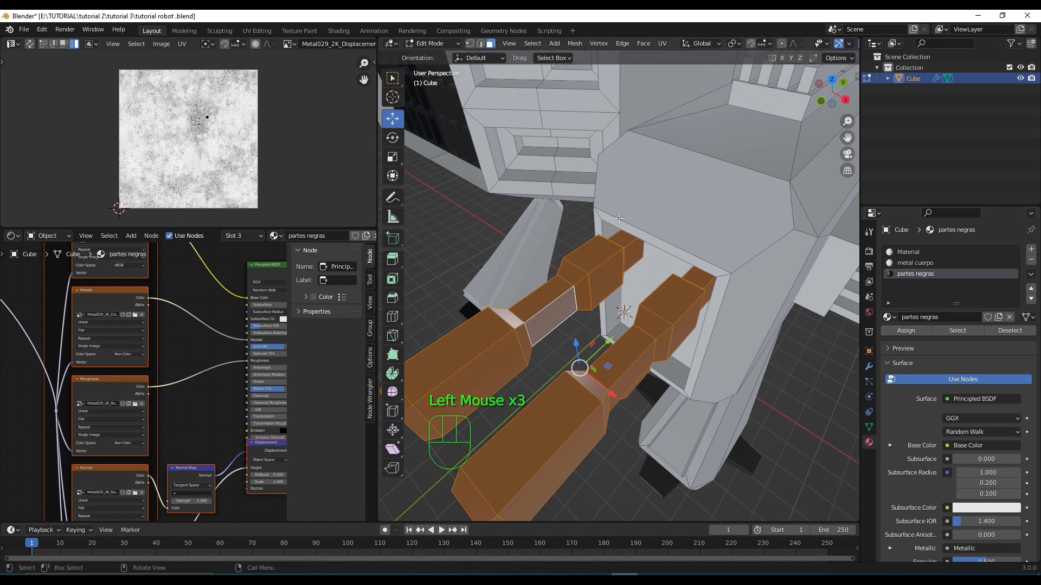
Step: Unwrap the selected gun barrels with Smart UV Project at a 66° angle limit and zero island margin, then deselect them
right_click(547, 327)
mouse_move(550, 300)
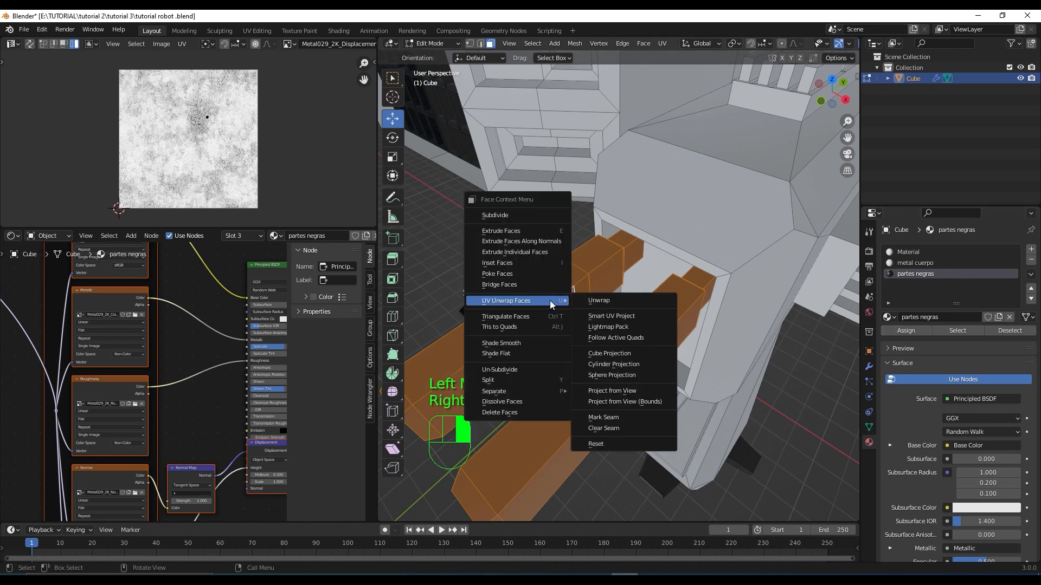
left_click(668, 311)
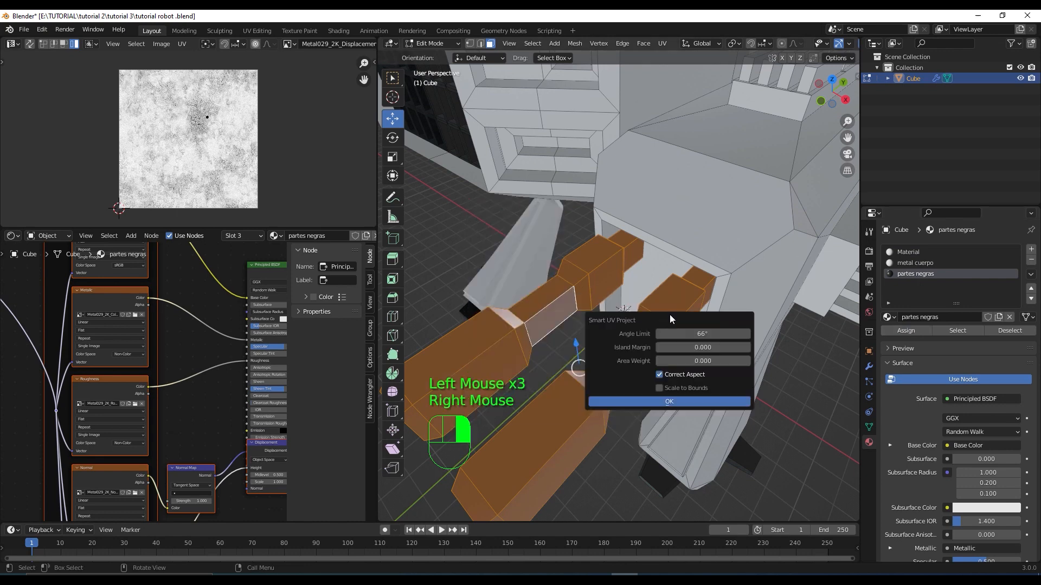
left_click(669, 401)
scroll(504, 283, "down", 2)
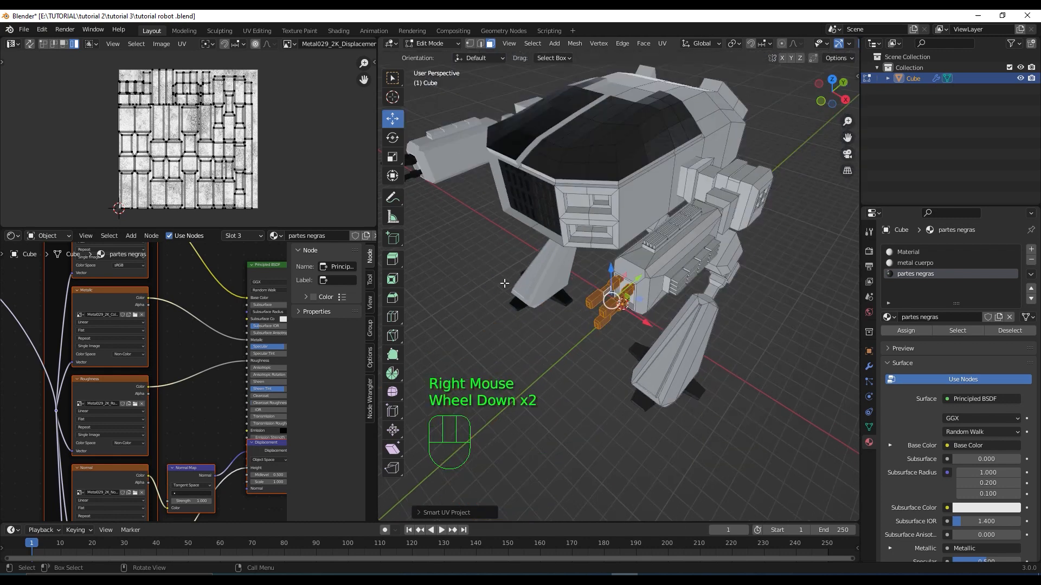
scroll(504, 283, "up", 1)
middle_click_drag(504, 283, 560, 282)
scroll(575, 286, "down", 1)
left_click(770, 286)
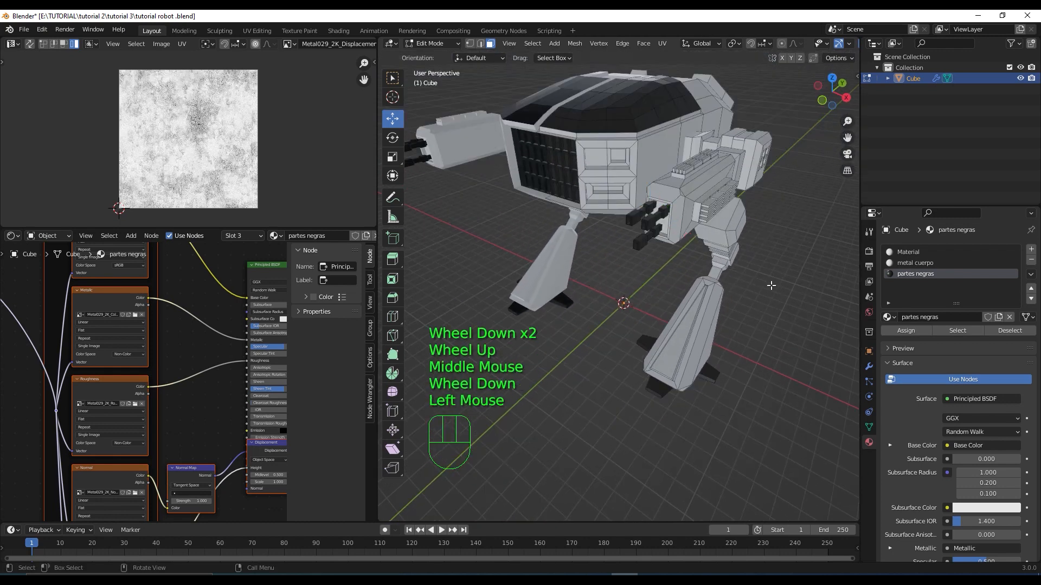
Step: Select all linked faces of the robot's hull
middle_click_drag(771, 286, 699, 229)
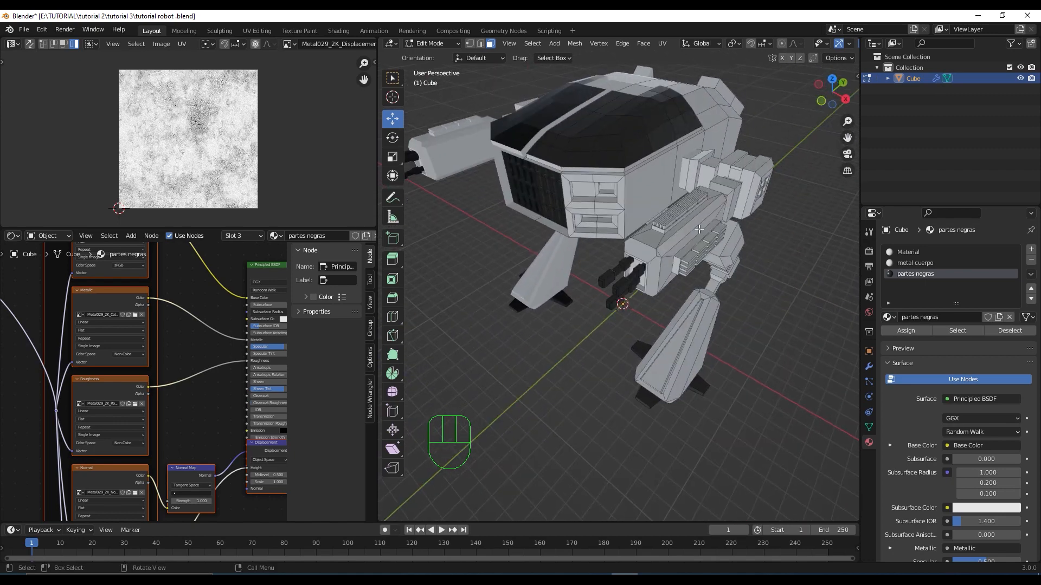
left_click(660, 190)
middle_click_drag(646, 191, 671, 226)
scroll(642, 157, "down", 2)
scroll(642, 157, "up", 2)
key("l")
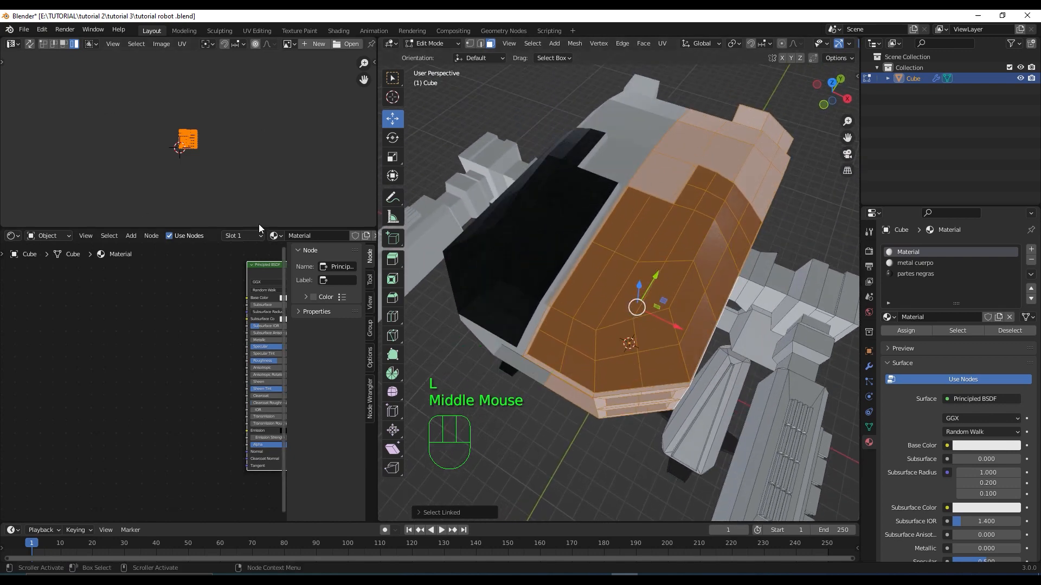
Step: Remove the black canopy faces on top of the hull from the selection with Circle Select
mouse_move(398, 81)
left_mouse_down()
mouse_move(447, 148)
mouse_move(448, 129)
left_mouse_up()
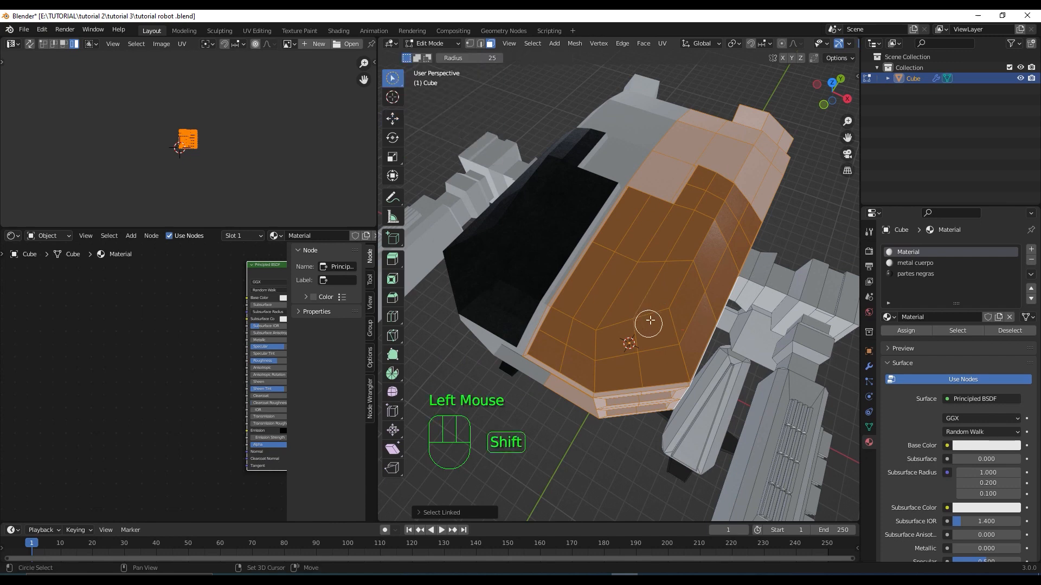
left_click(662, 274, "shift")
mouse_move(672, 292)
left_mouse_down("ctrl")
mouse_move(665, 272)
mouse_move(626, 325)
mouse_move(607, 320)
mouse_move(631, 239)
mouse_move(577, 341)
mouse_move(634, 349)
mouse_move(667, 330)
mouse_move(721, 236)
mouse_move(717, 207)
mouse_move(706, 230)
left_mouse_up("ctrl")
middle_click_drag(695, 291, 672, 255)
scroll(592, 196, "up", 2)
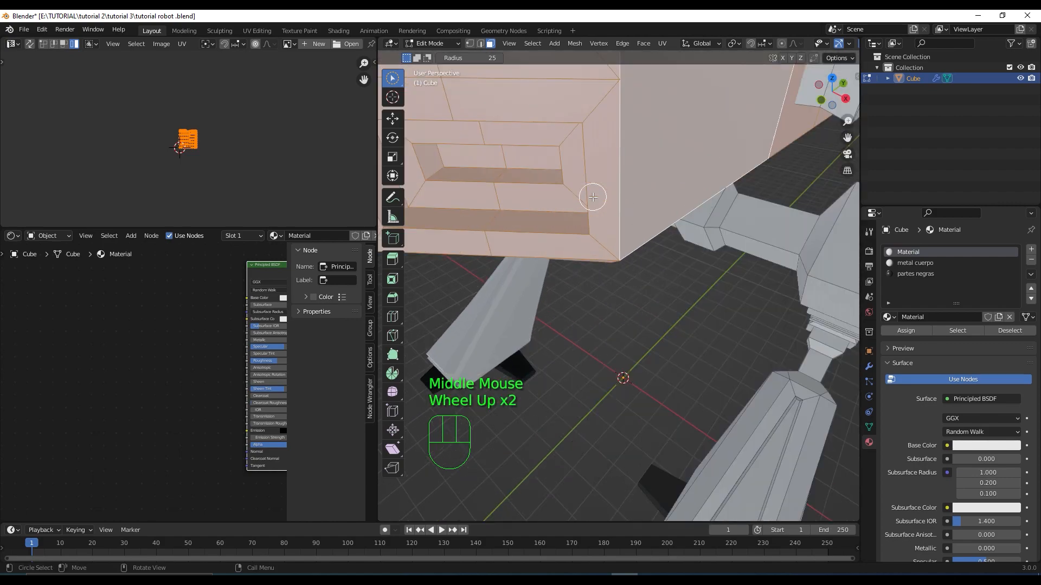
Step: Deselect the front grid panel's faces and the vertical side walls of its cells with Circle Select
middle_click_drag(592, 197, 716, 282, "shift")
middle_click_drag(715, 283, 623, 221, "shift")
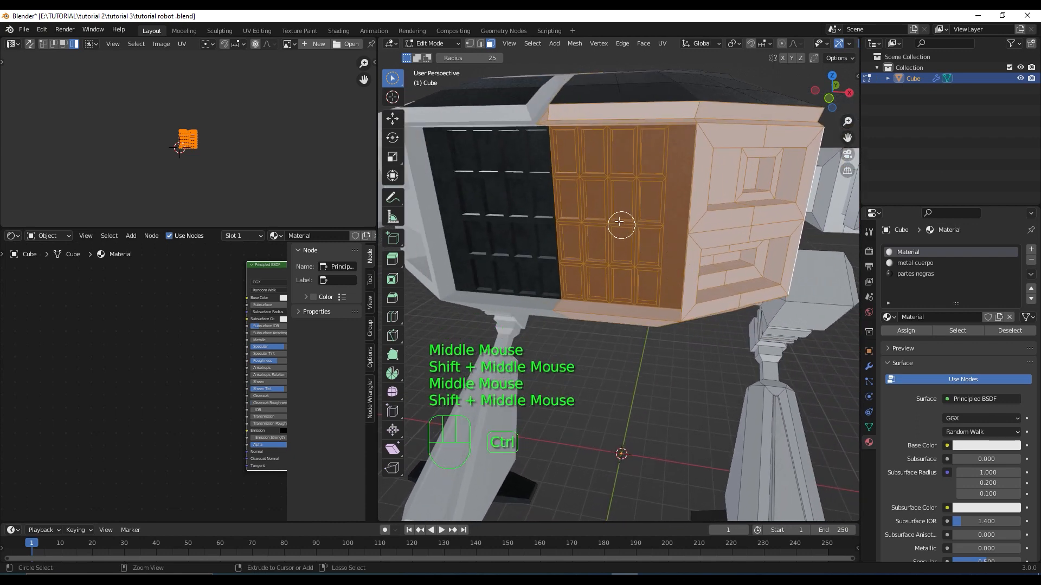
mouse_move(610, 220)
left_mouse_down("ctrl")
mouse_move(607, 181)
mouse_move(560, 174)
mouse_move(558, 155)
mouse_move(617, 161)
mouse_move(645, 179)
mouse_move(653, 267)
mouse_move(653, 170)
mouse_move(567, 190)
mouse_move(623, 241)
mouse_move(610, 263)
mouse_move(551, 262)
mouse_move(648, 292)
mouse_move(570, 278)
mouse_move(577, 154)
mouse_move(559, 138)
mouse_move(654, 144)
mouse_move(590, 144)
left_mouse_up("ctrl")
middle_click_drag(616, 243, 636, 172)
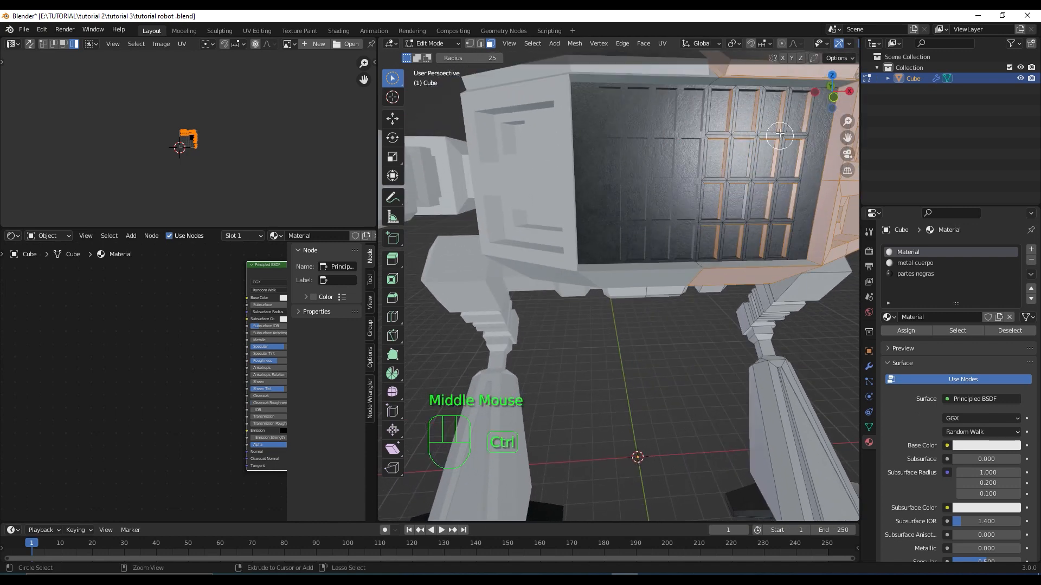
left_click_drag(753, 113, 727, 111, "ctrl")
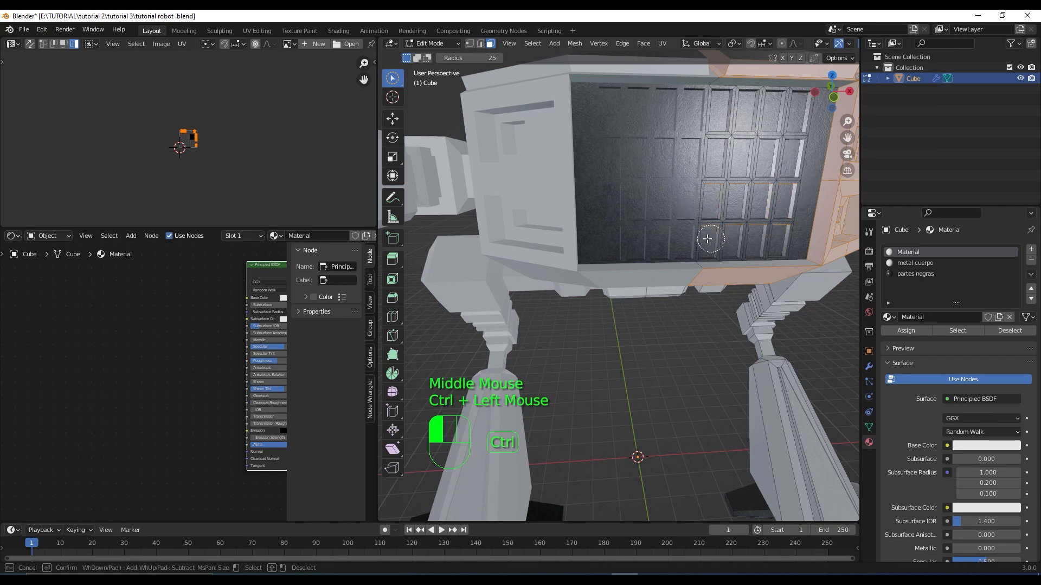
mouse_move(707, 238)
left_mouse_down("ctrl")
mouse_move(739, 223)
mouse_move(729, 214)
left_mouse_up("ctrl")
Step: Deselect the remaining horizontal ledge faces inside the front grid panel's cells
middle_click_drag(729, 214, 696, 163)
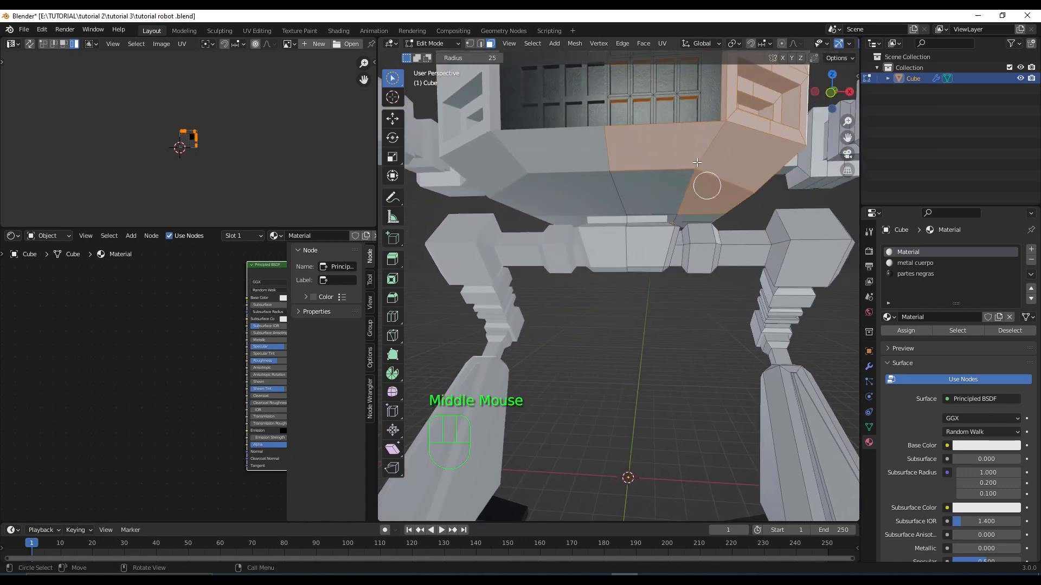
left_click_drag(685, 95, 611, 97, "ctrl")
middle_click_drag(623, 98, 634, 145, "shift")
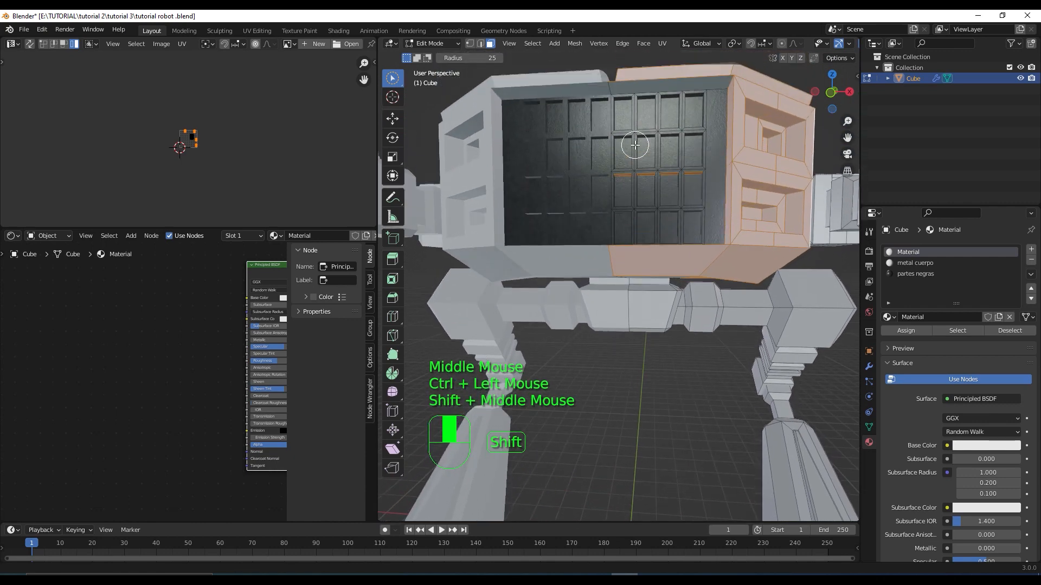
left_click_drag(681, 179, 677, 172, "ctrl")
left_click_drag(607, 172, 645, 173, "ctrl")
middle_click_drag(645, 174, 657, 194)
scroll(704, 238, "up", 6)
scroll(704, 238, "down", 5)
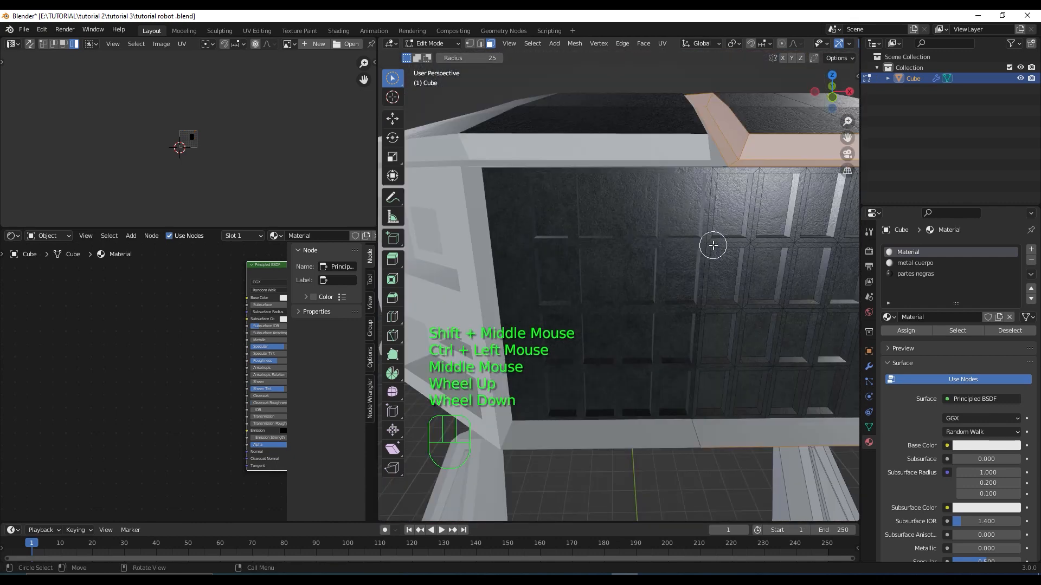
Step: Switch to the Move tool and add the rim strips above and below the front grid panel to the hull selection
left_click_drag(393, 79, 407, 86)
left_click(392, 118)
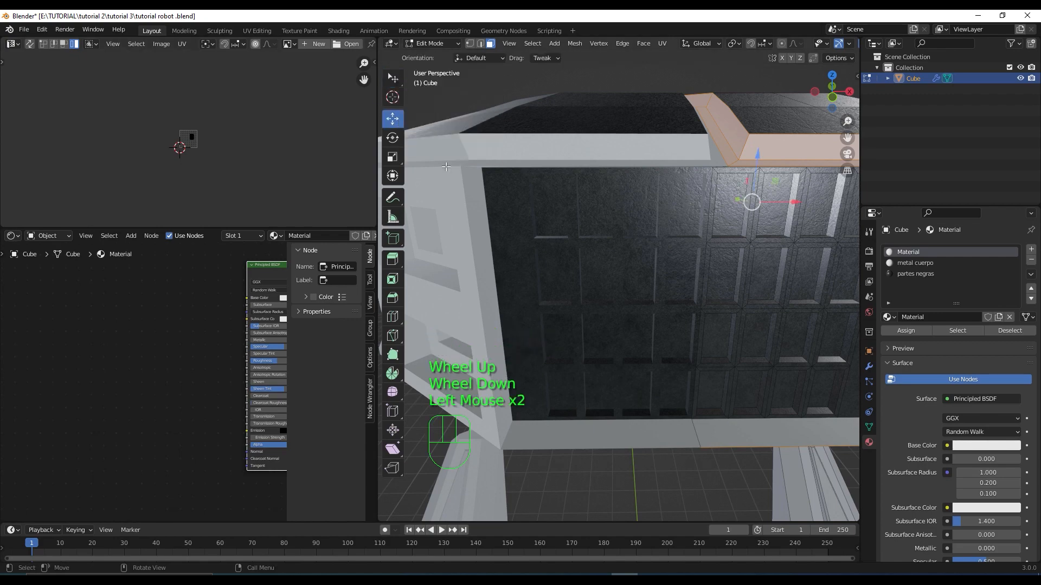
middle_click_drag(717, 284, 694, 233)
left_click(659, 170, "shift")
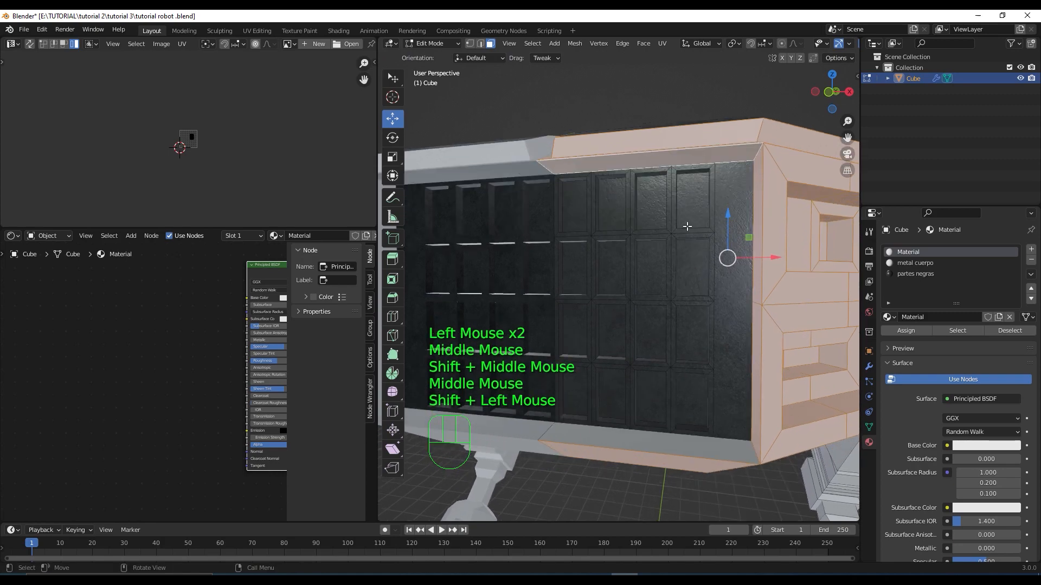
middle_click_drag(659, 170, 652, 295)
left_click(655, 345, "shift")
scroll(654, 345, "down", 3)
middle_click_drag(655, 345, 686, 384)
middle_click_drag(683, 339, 579, 333)
Step: Add the unselected faces on the hull's rear side and underside to the selection
left_click(675, 209, "shift")
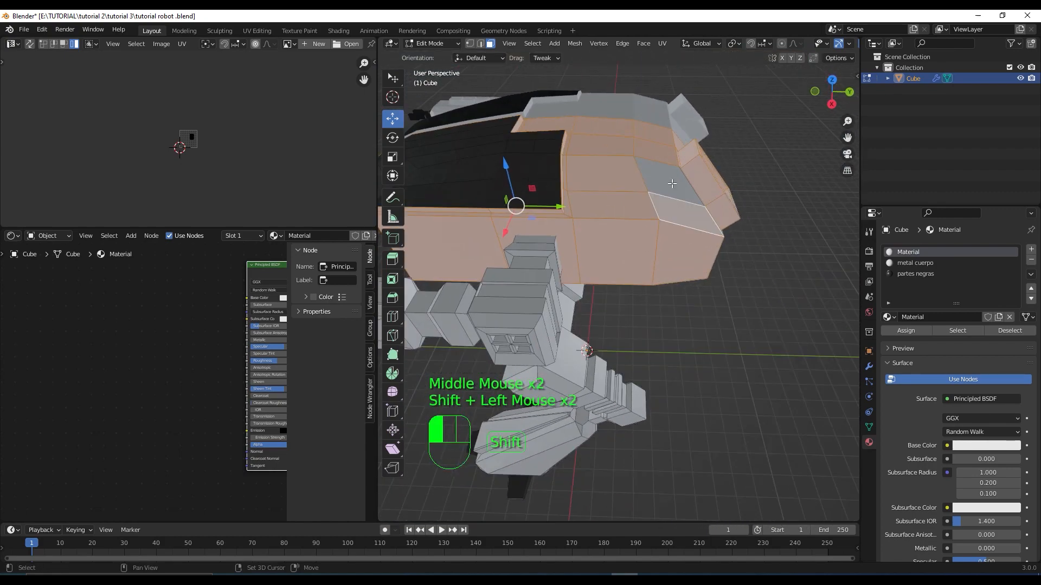
left_click(675, 209, "shift")
middle_click_drag(674, 209, 728, 134)
middle_click_drag(738, 99, 746, 121)
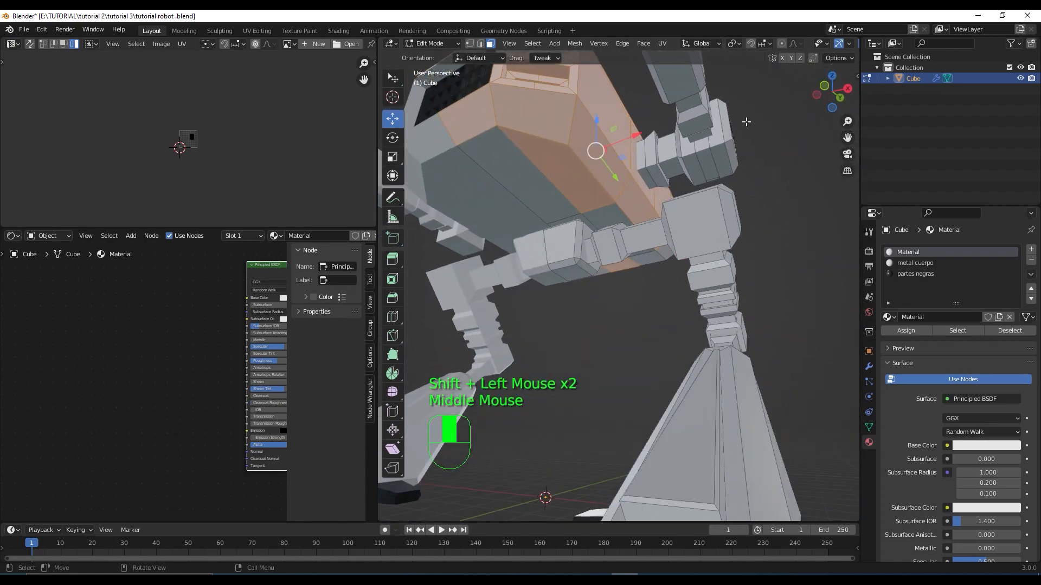
left_click(602, 220, "shift")
left_click(535, 176, "shift")
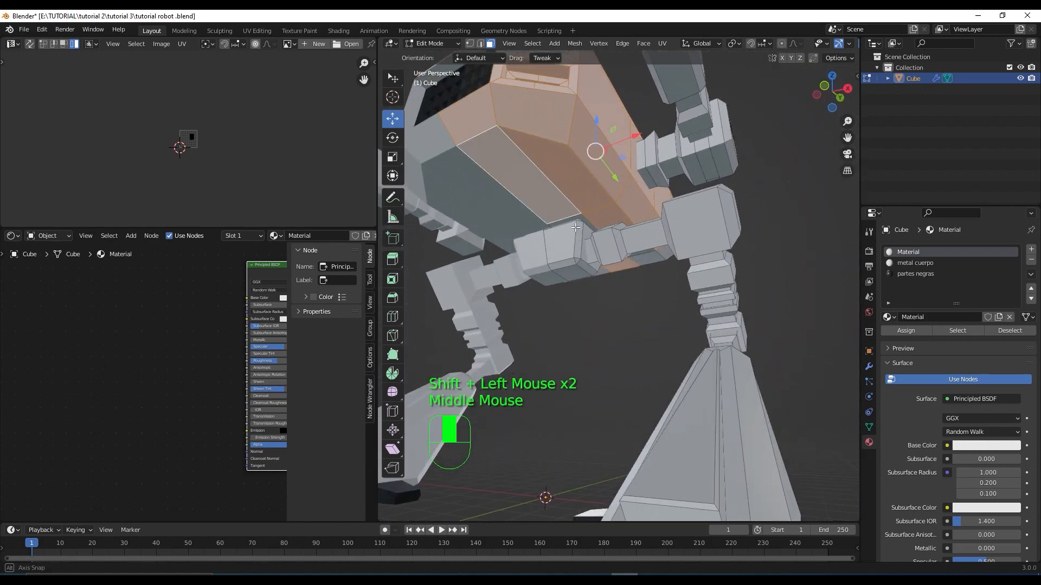
Step: Add the hull's back faces around the small square recess and the lower edge of the upper recess to the selection
middle_click_drag(534, 176, 611, 219)
left_click(612, 240, "shift")
left_click(624, 227, "shift")
left_click(637, 195, "shift")
left_click(654, 215, "shift")
left_click(613, 203, "shift")
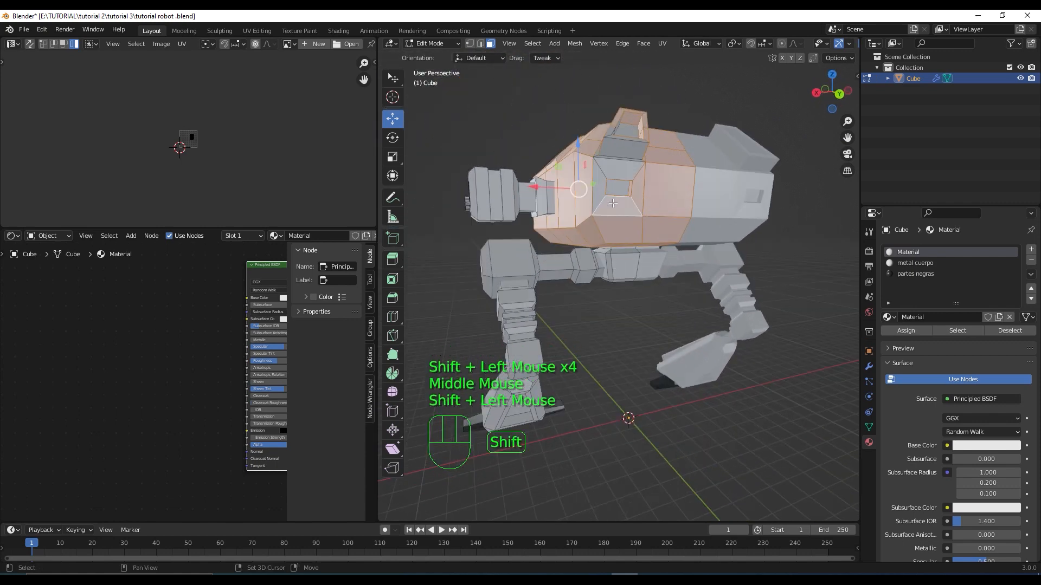
left_click(603, 171, "shift")
left_click(631, 150, "shift")
middle_click_drag(631, 149, 654, 187)
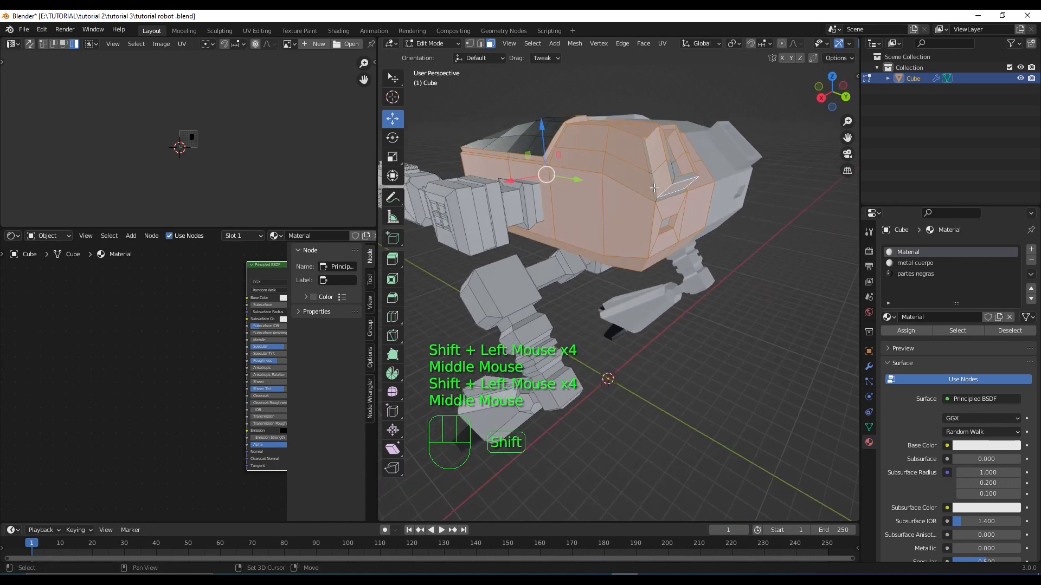
left_click(654, 187, "shift")
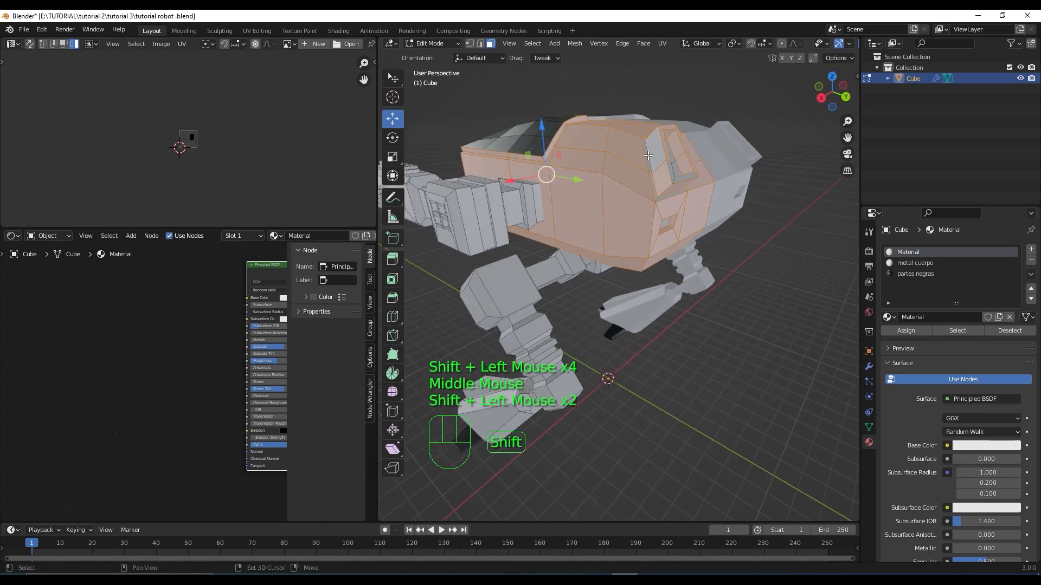
Step: Add the side walls and lower ledges of the upper rear recess to the hull selection
middle_click_drag(677, 228, 675, 266, "shift")
scroll(672, 293, "up", 2)
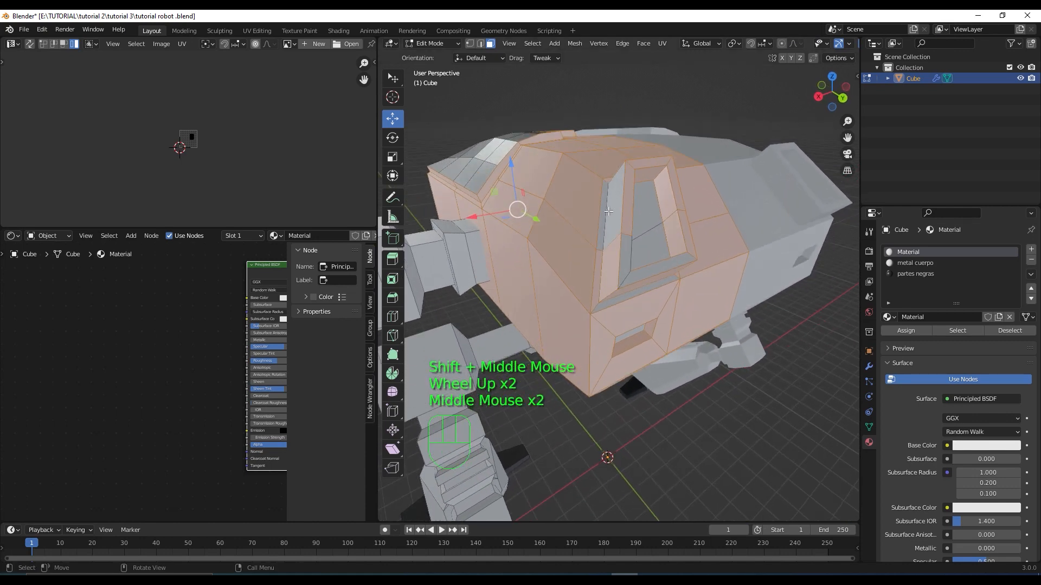
left_click(654, 267, "shift")
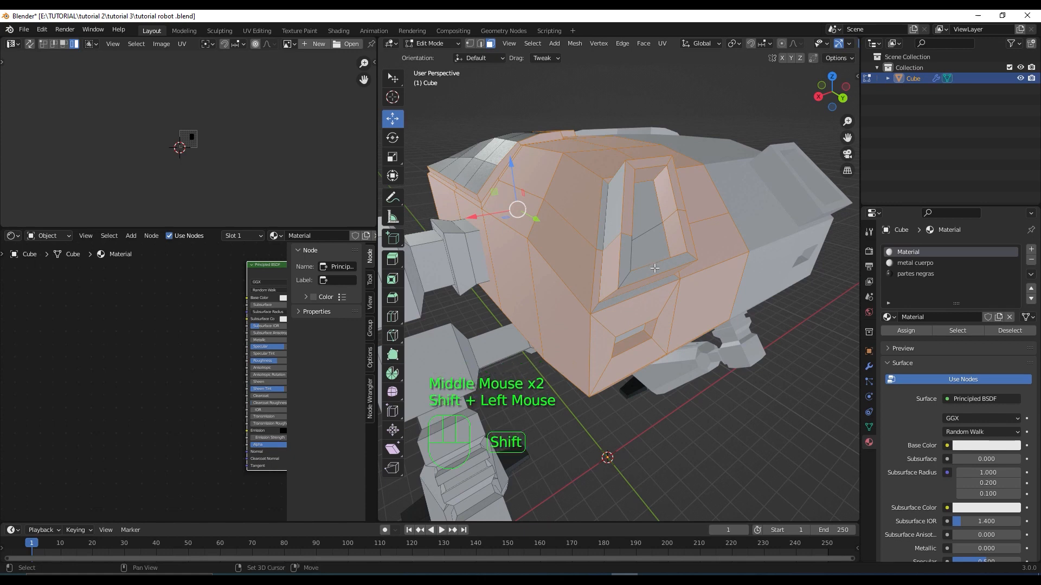
left_click(640, 261, "shift")
left_click(626, 247, "shift")
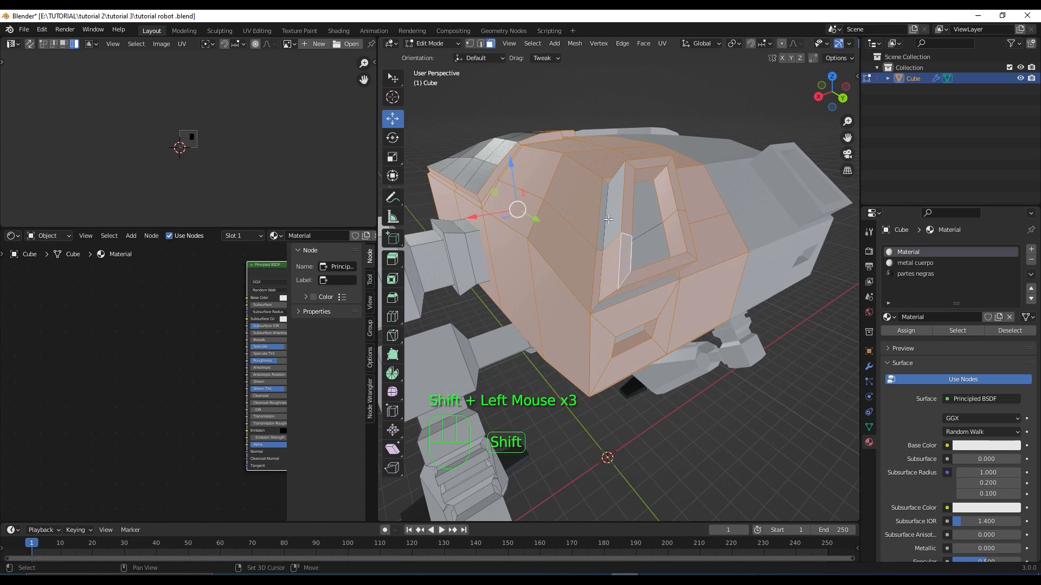
left_click(608, 219, "shift")
left_click(603, 242, "shift")
left_click(605, 307, "shift")
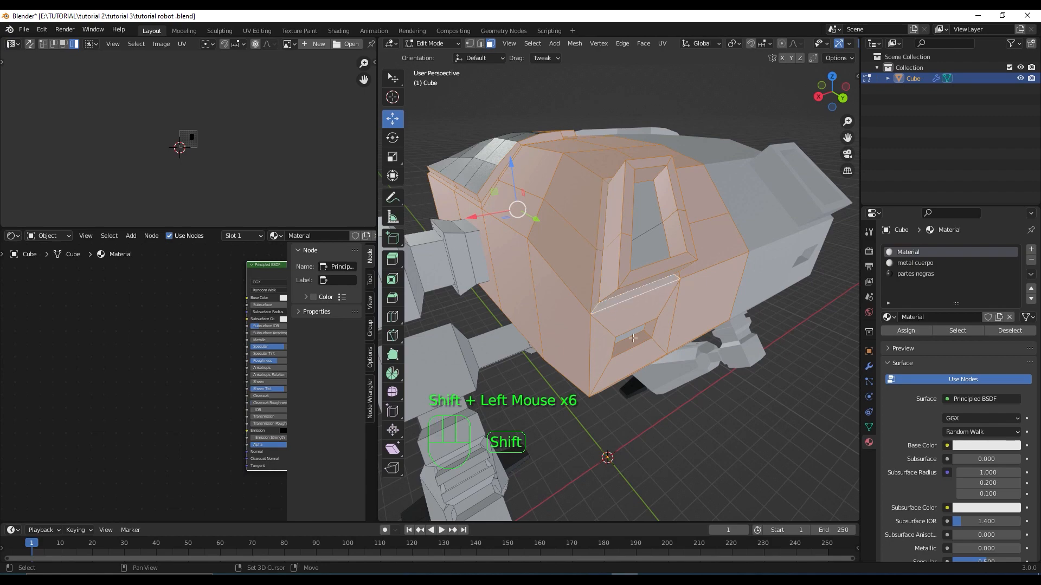
Step: Add the remaining outer side wall faces inside the upper rear recess to the hull selection
middle_click_drag(604, 308, 585, 362)
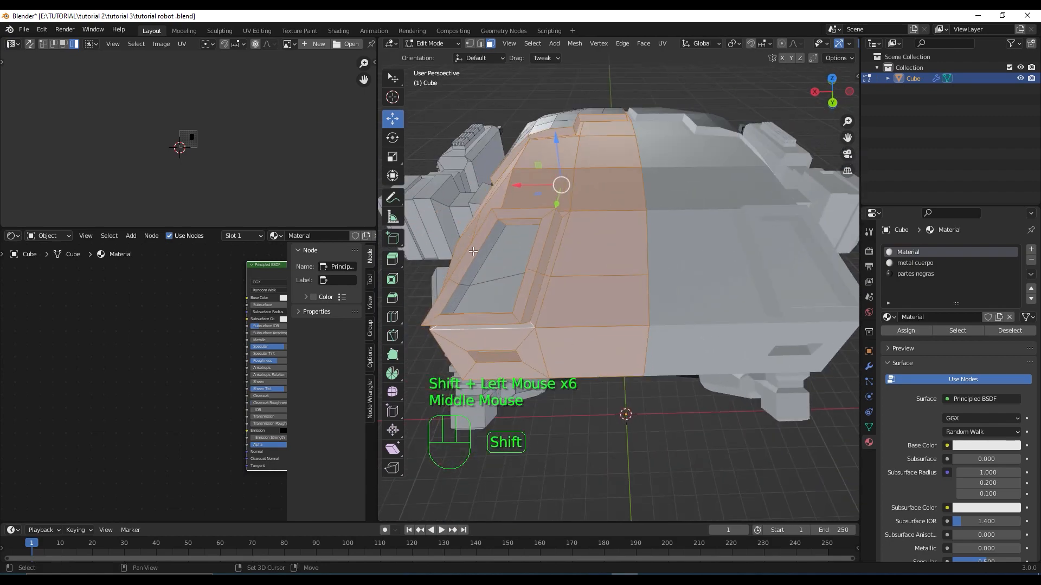
left_click(481, 252, "shift")
left_click(458, 294, "shift")
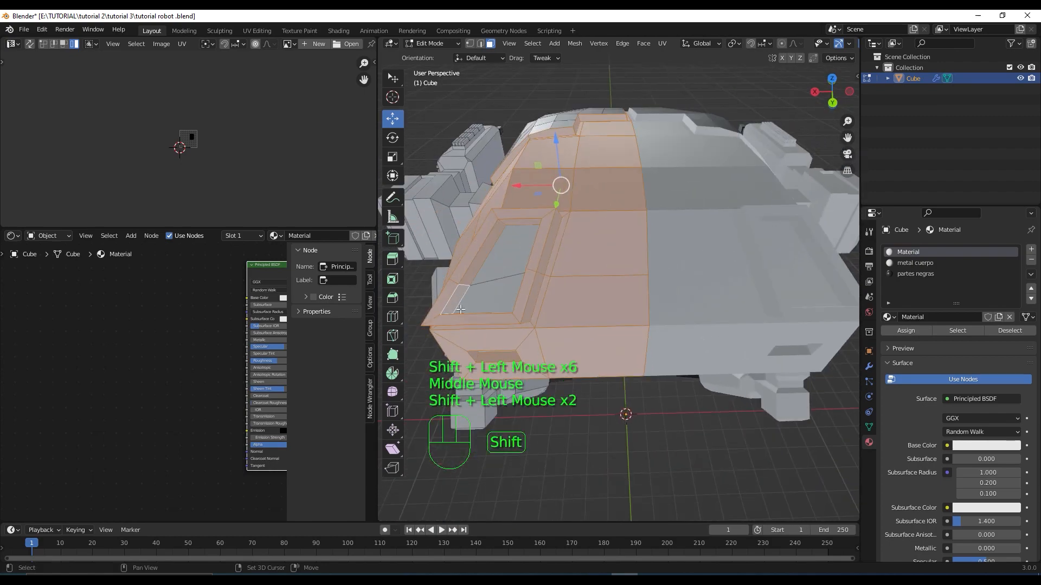
Step: Remove the rim strips directly beneath the black dome's side and front corner from the hull selection
middle_click_drag(458, 294, 638, 295)
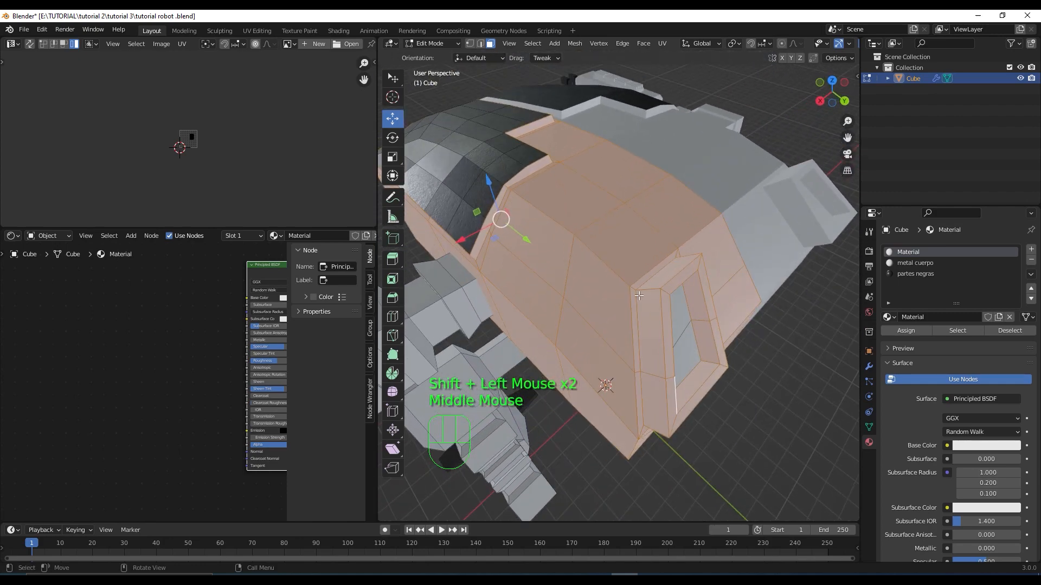
mouse_move(688, 332)
middle_mouse_down()
mouse_move(709, 392)
mouse_move(733, 296)
mouse_move(725, 324)
middle_mouse_up()
middle_click_drag(598, 282, 697, 287, "shift")
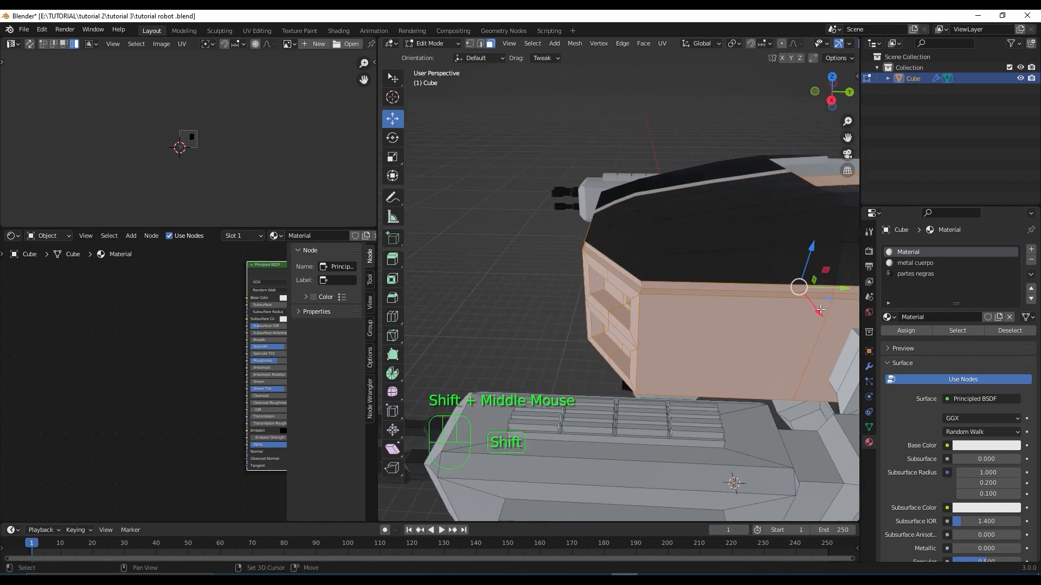
scroll(693, 277, "up", 1)
key("shift")
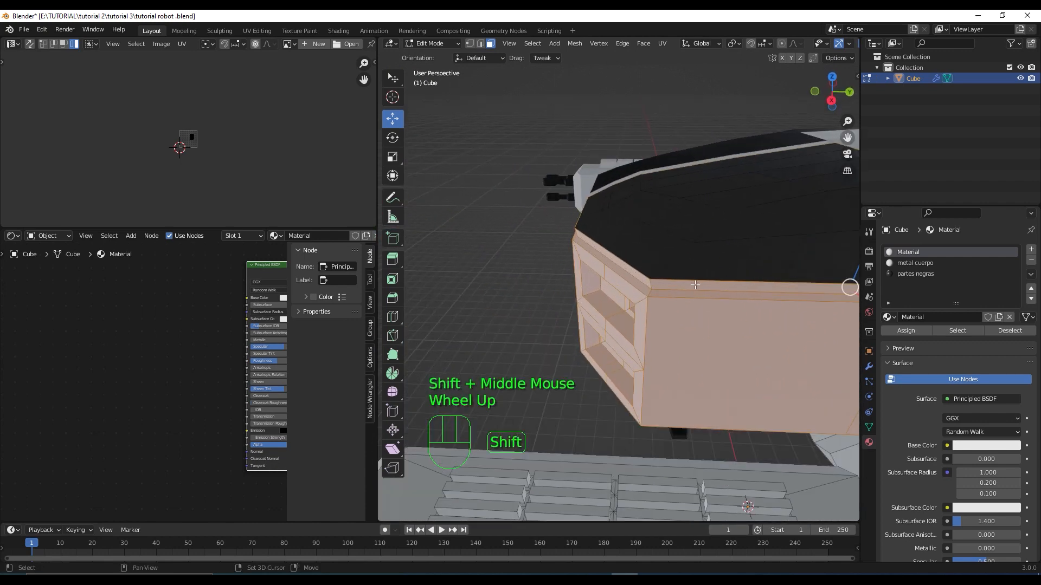
left_click(696, 285, "shift")
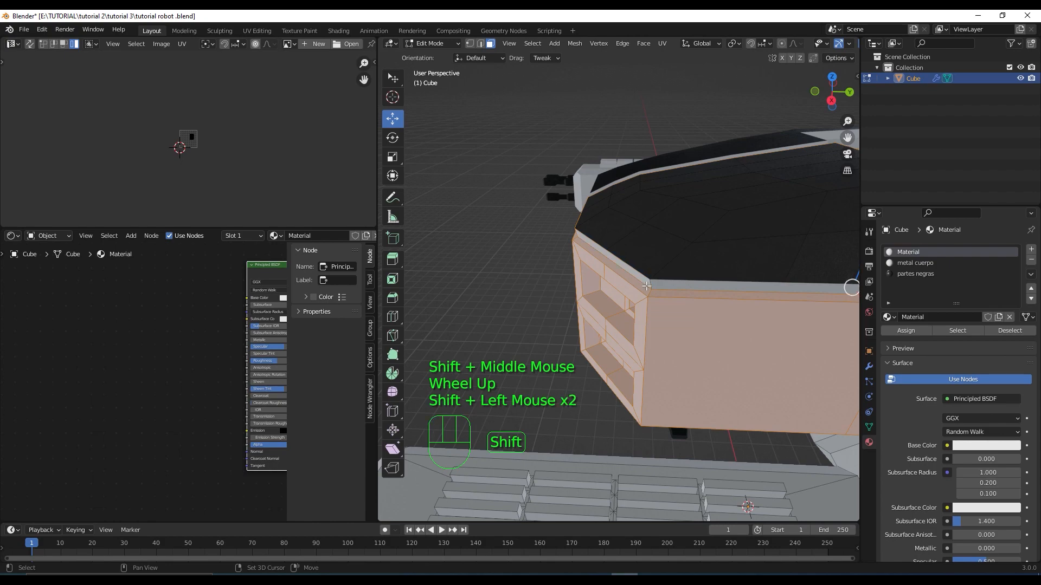
Step: Remove the dome's front rim strip and the strips along its central ridge from the hull selection, keeping the black faces unselected
middle_click_drag(647, 285, 672, 188)
left_click(672, 246, "shift")
key("shift")
left_click(621, 204, "shift")
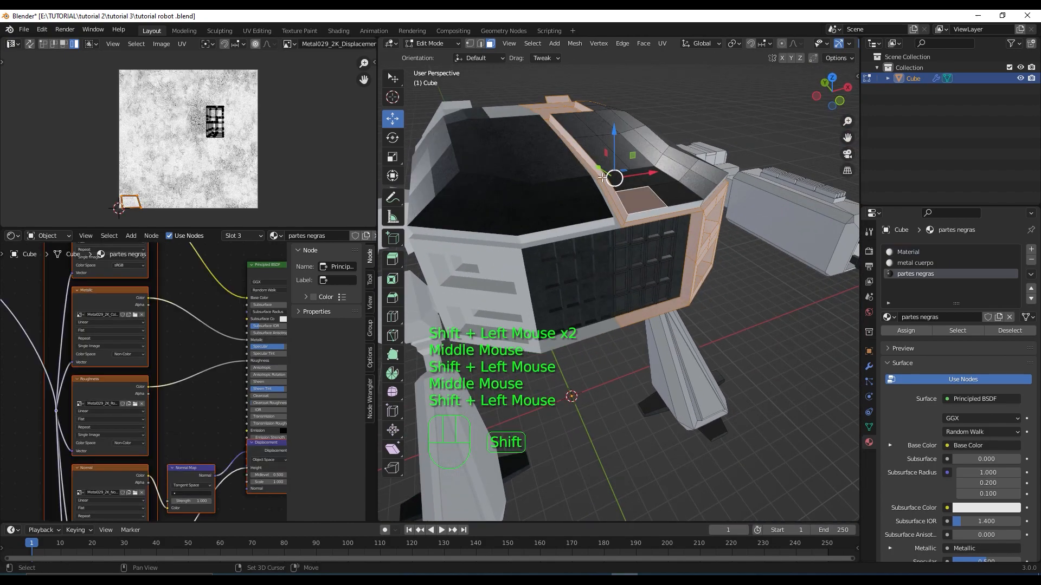
left_click(632, 220, "shift")
left_click(612, 197, "shift")
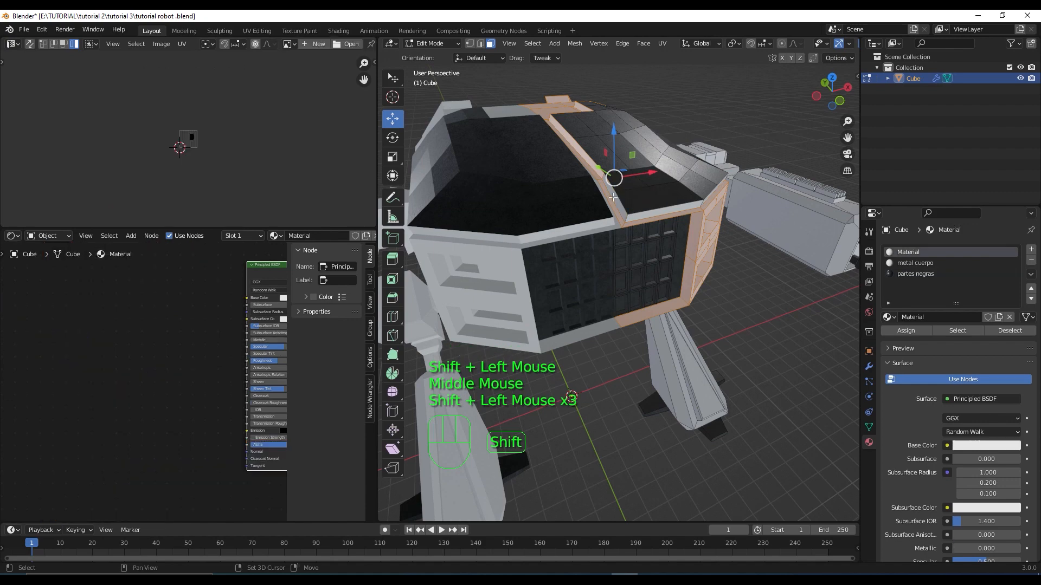
left_click(581, 150, "shift")
key("ctrl")
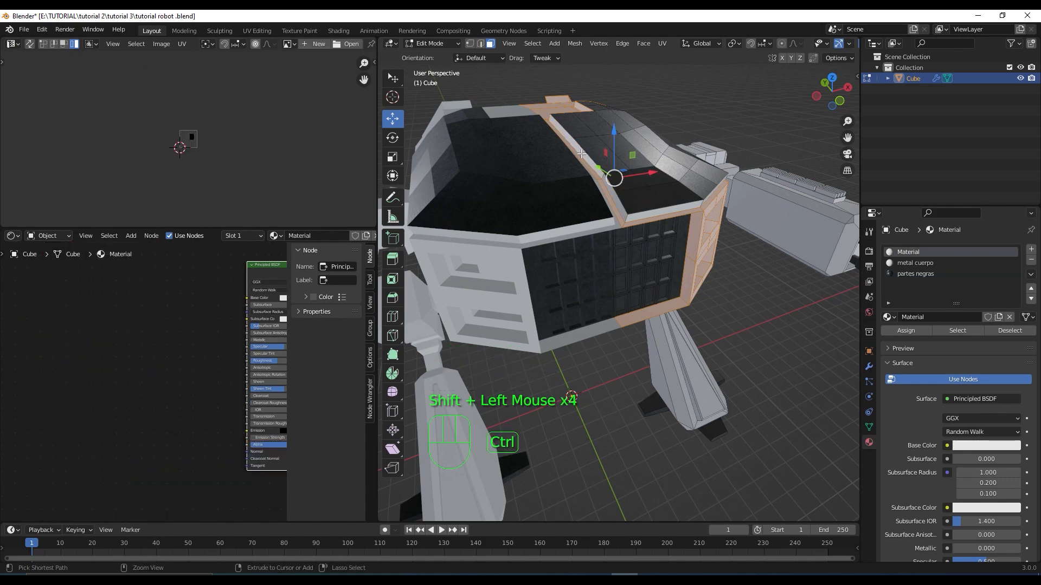
Step: Remove the thin ledge faces along the black dome's rear edge and the remaining ridge strip from the hull selection
middle_click_drag(581, 153, 782, 391, "ctrl")
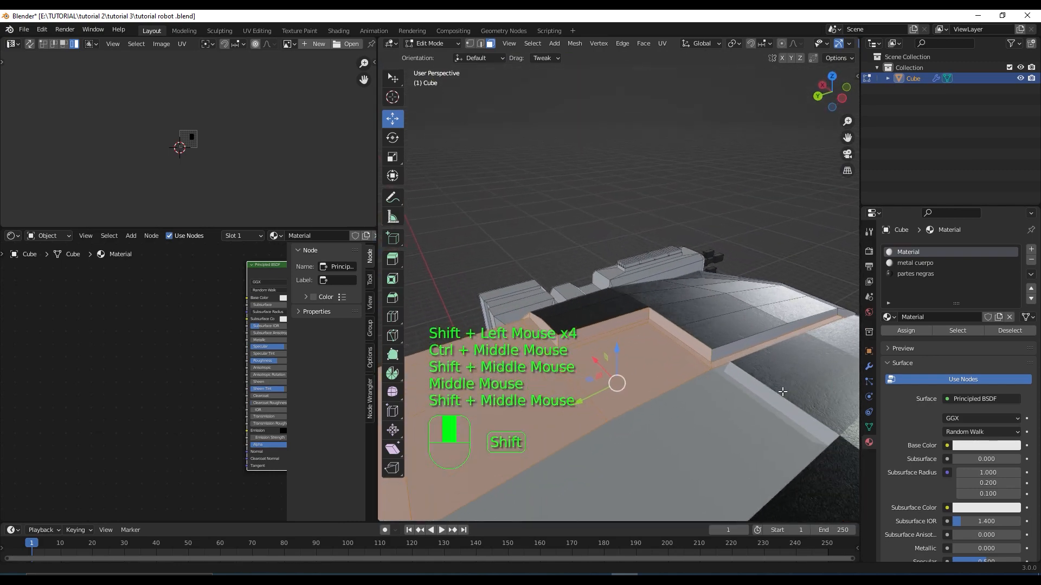
left_click(690, 335, "shift")
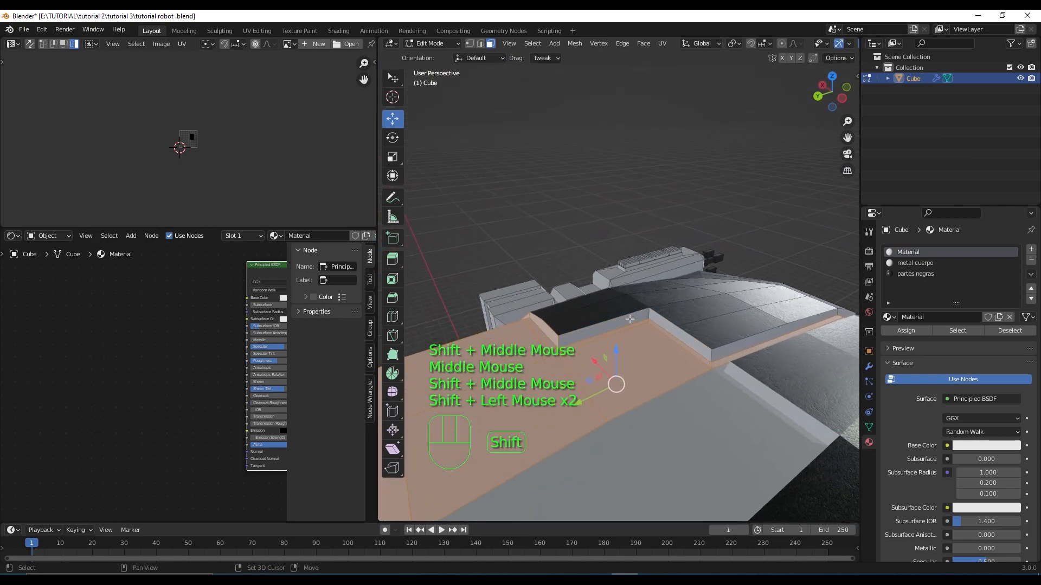
middle_click_drag(629, 319, 739, 323)
left_click(643, 342, "shift")
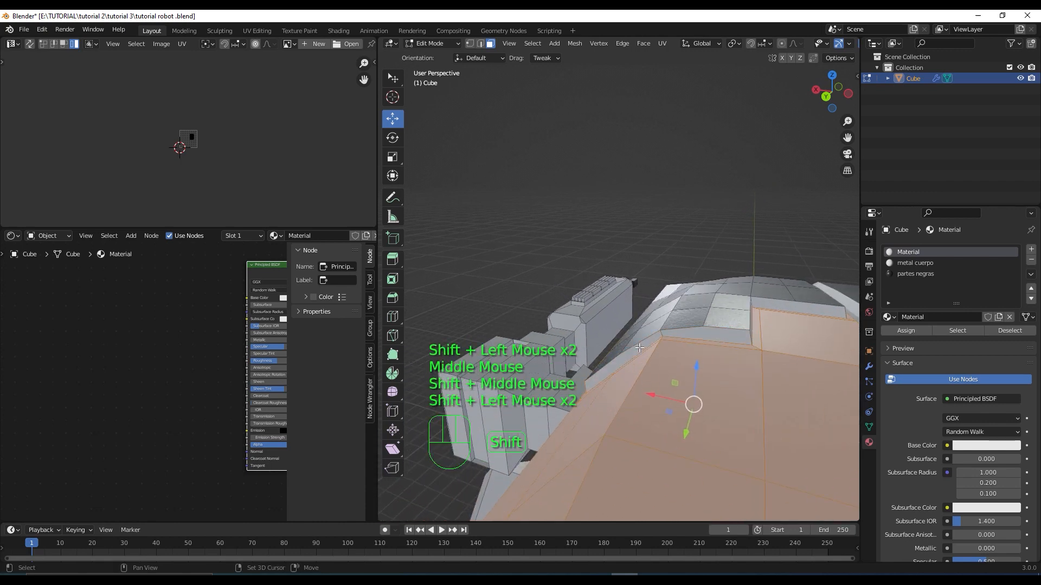
middle_click_drag(640, 348, 658, 463)
left_click(744, 408, "shift")
scroll(743, 409, "down", 3)
scroll(697, 441, "down", 1)
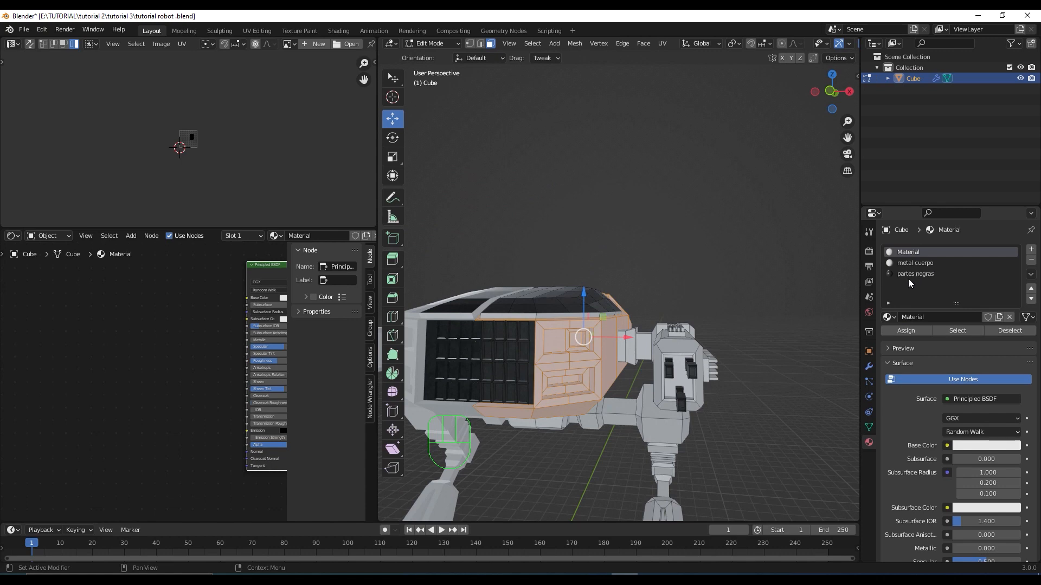
Step: Start a Principled Texture Setup on the metal cuerpo material's Principled BSDF and browse to the metal plate texture folder
left_click(927, 264)
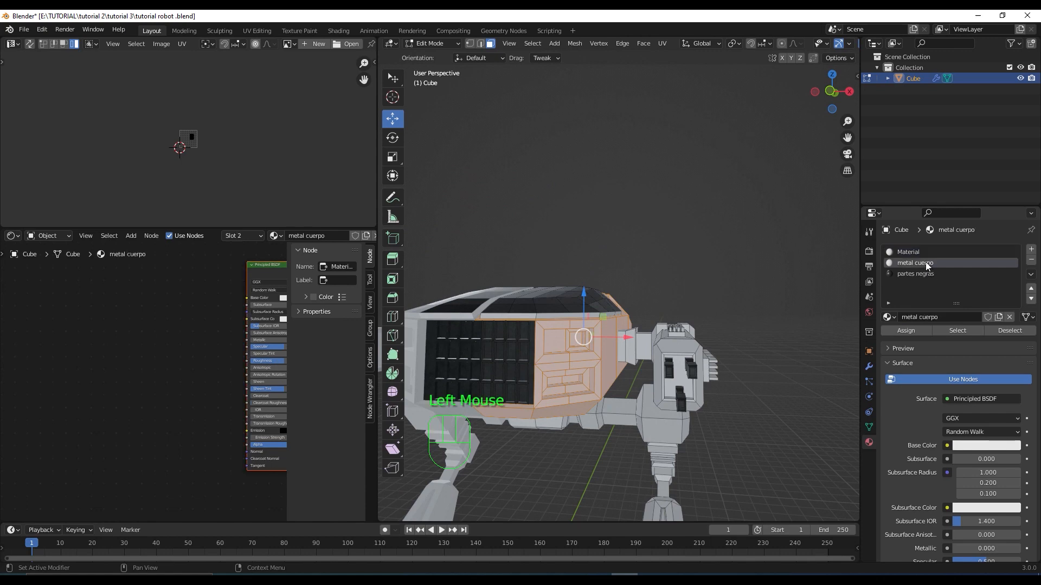
middle_click_drag(213, 359, 120, 352)
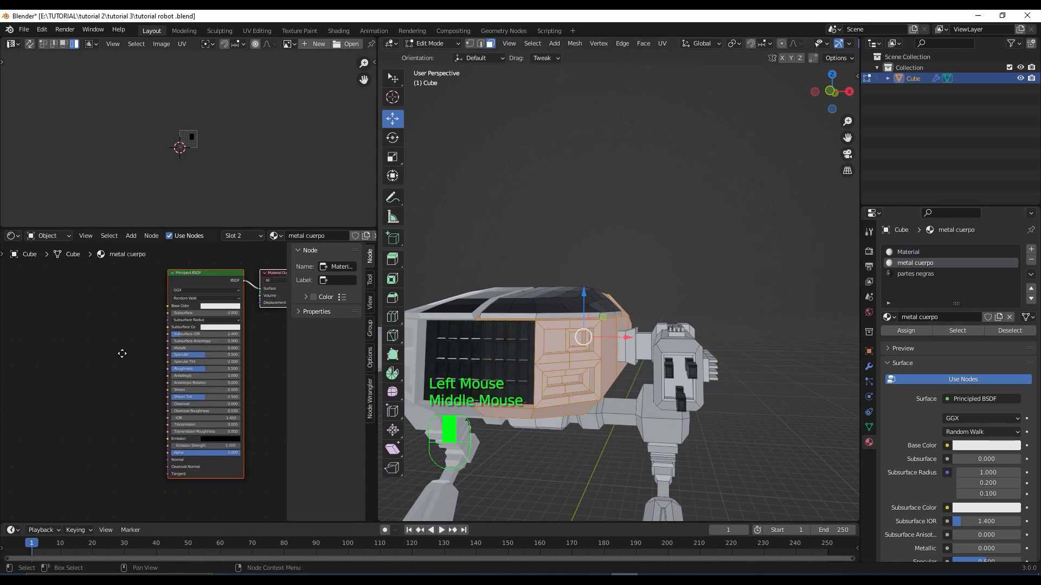
scroll(118, 342, "down", 1)
scroll(157, 304, "up", 1)
left_click(185, 277)
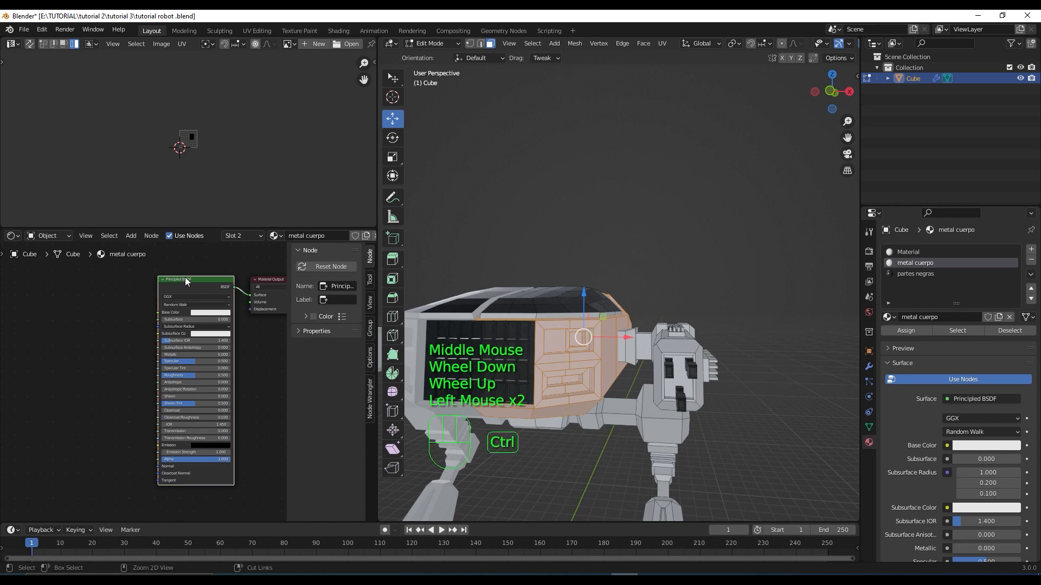
key("ctrl+shift+t")
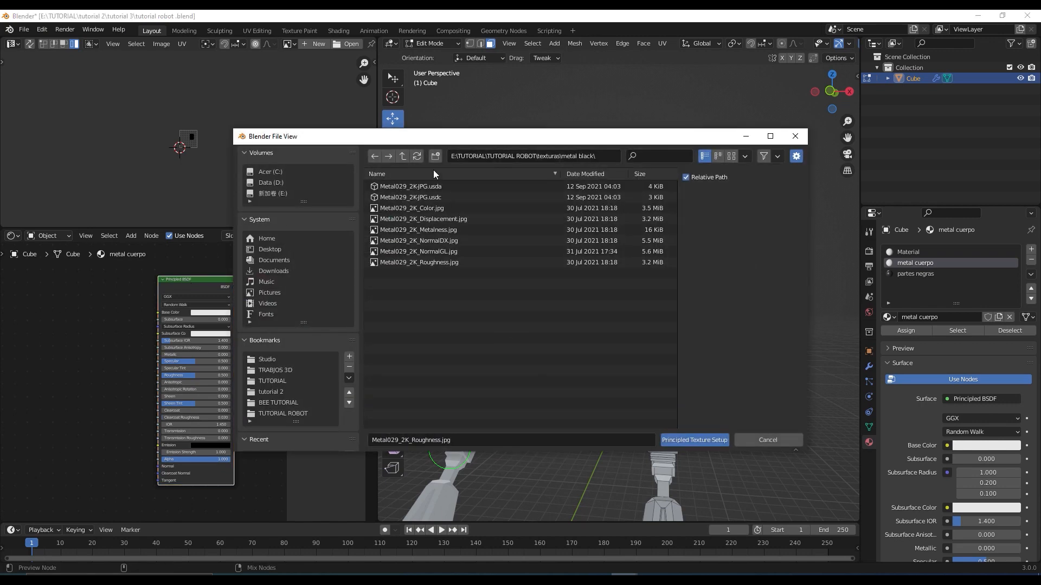
left_click(404, 157)
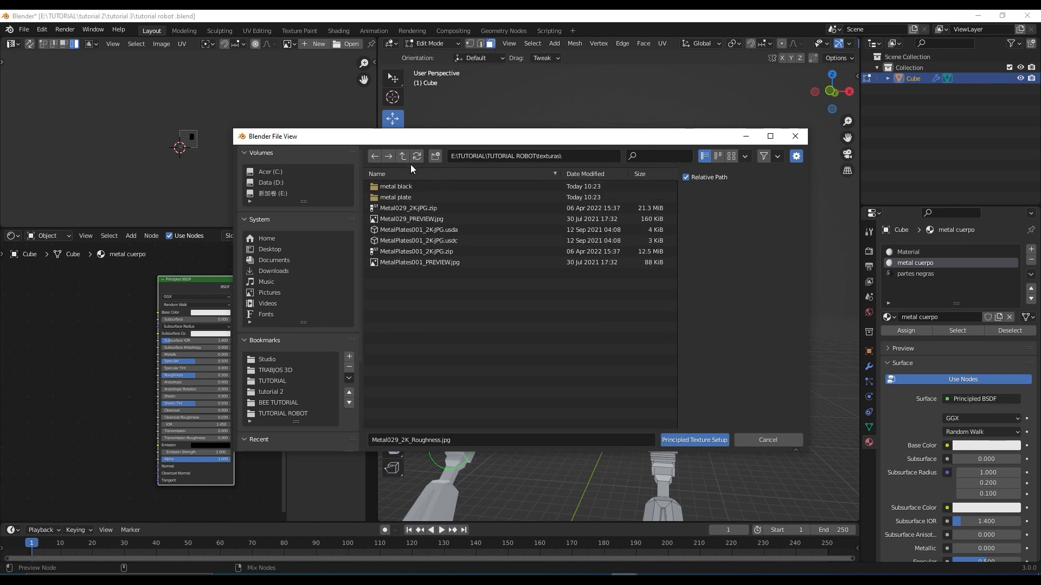
double_click(412, 195)
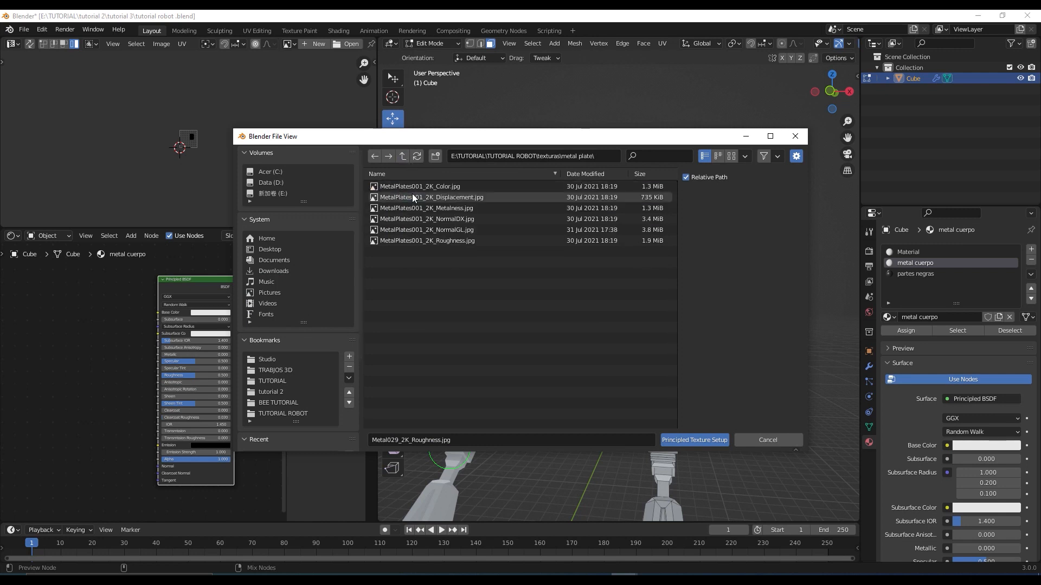
Step: Load the MetalPlates001_2K Color, Displacement, Metalness, NormalGL and Roughness maps into the metal cuerpo material, leaving out NormalDX
left_click(445, 185)
left_click(454, 197, "shift")
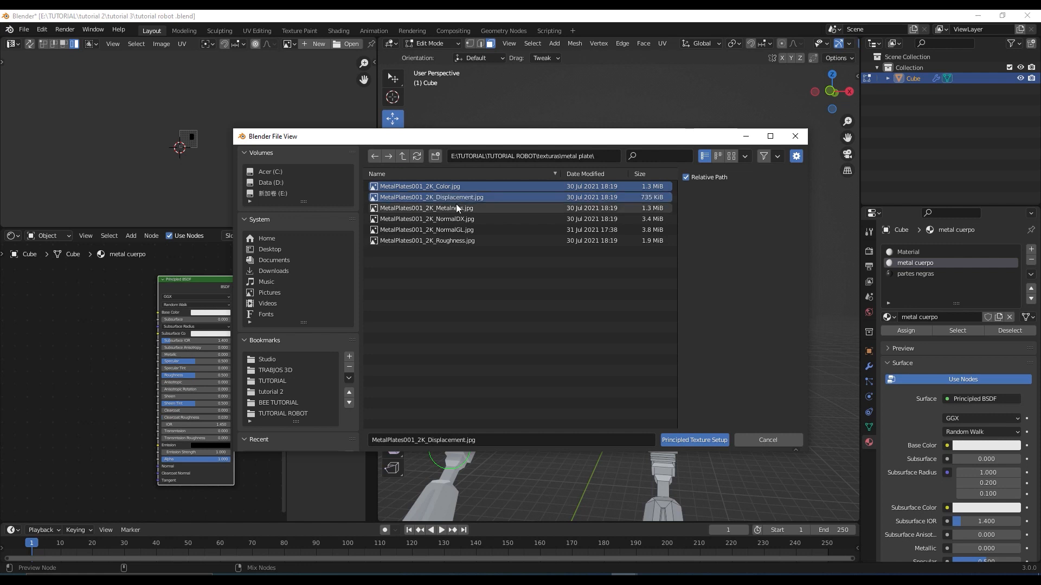
left_click(457, 208, "shift")
left_click(458, 219, "shift")
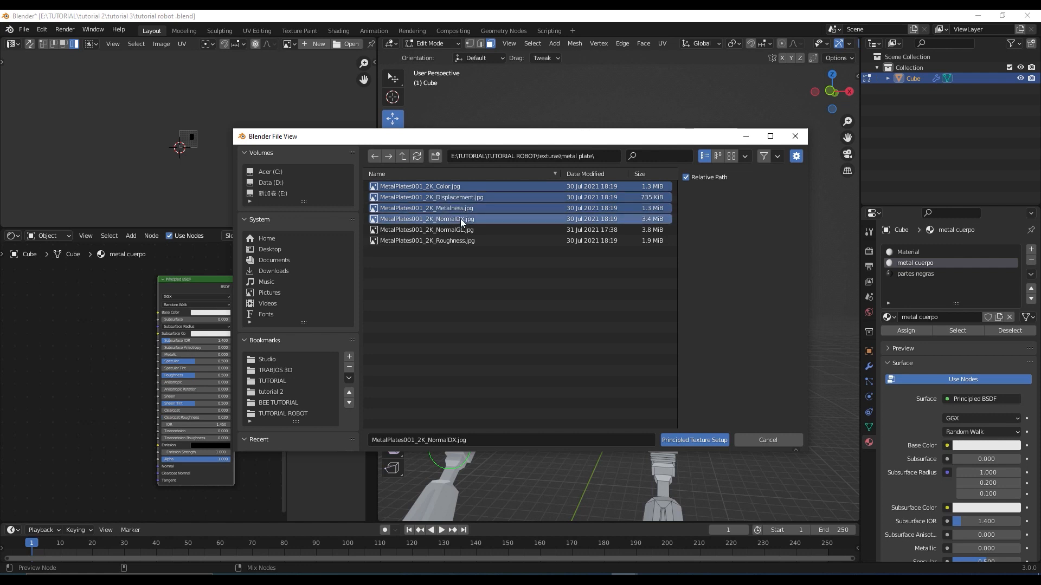
left_click(461, 219, "shift")
left_click(461, 230, "shift")
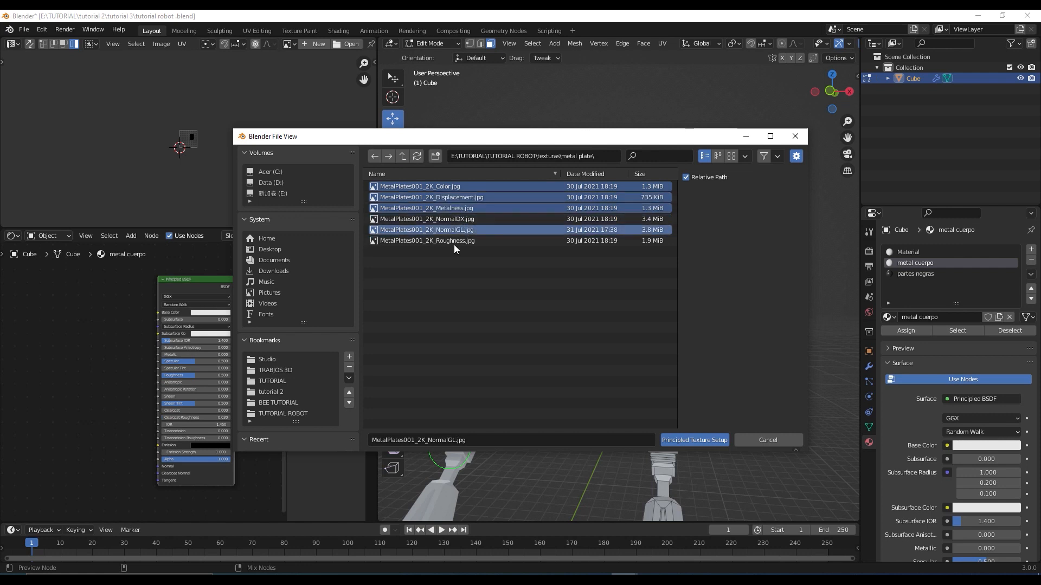
left_click(454, 245, "shift")
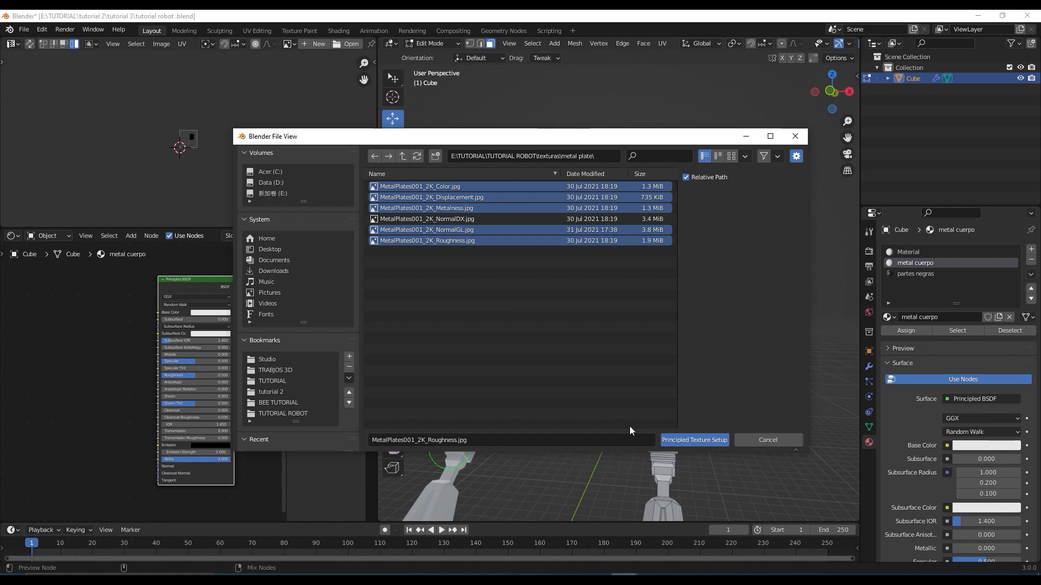
left_click(697, 441)
scroll(198, 344, "down", 2)
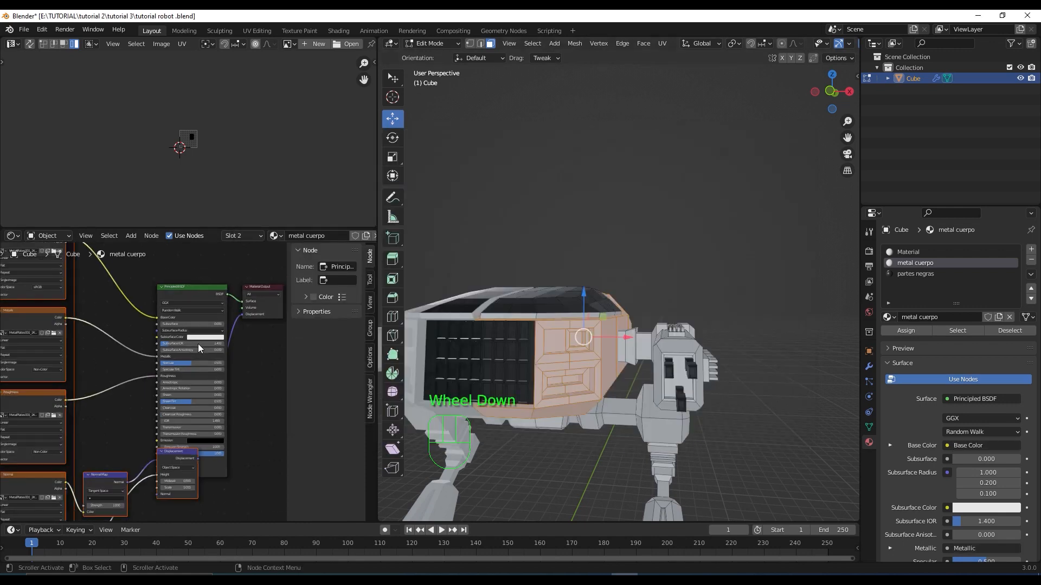
Step: Assign metal cuerpo to the selected hull faces and unwrap them with Smart UV Project using the default settings
scroll(687, 365, "up", 1)
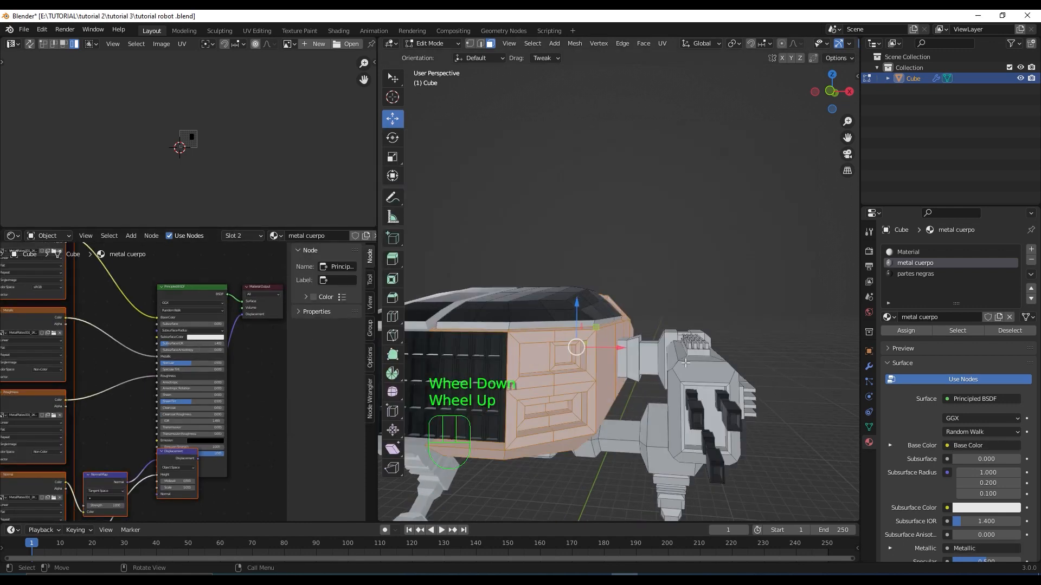
left_click(915, 331)
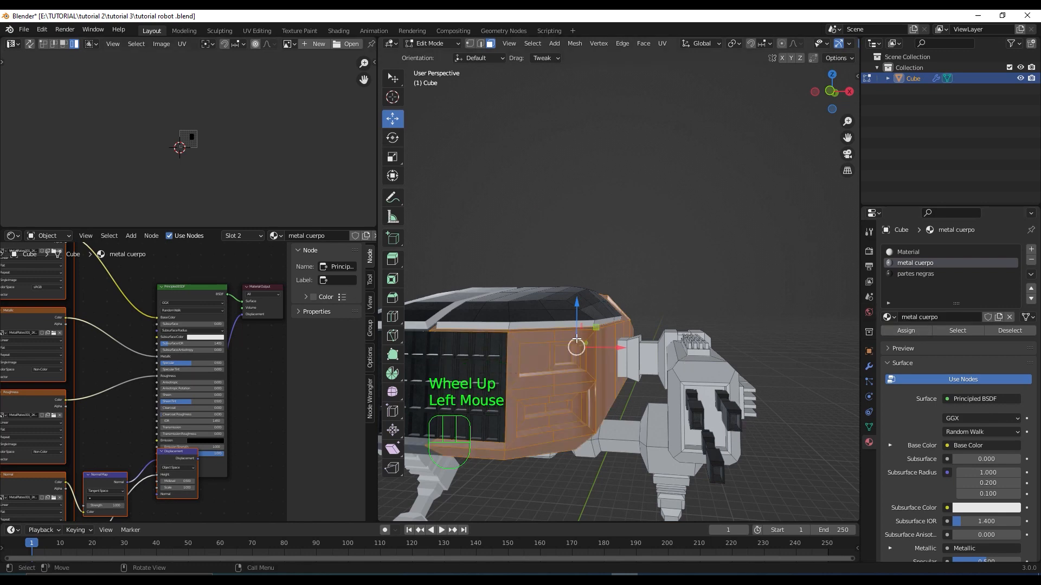
middle_click_drag(576, 366, 688, 310)
scroll(682, 241, "up", 2)
scroll(688, 310, "up", 1)
right_click(705, 293)
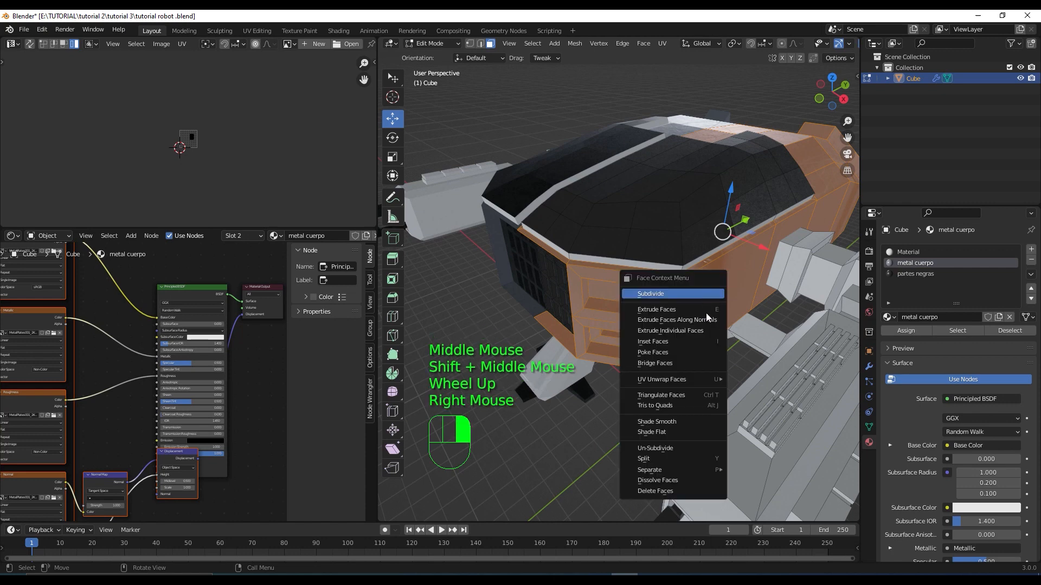
mouse_move(715, 385)
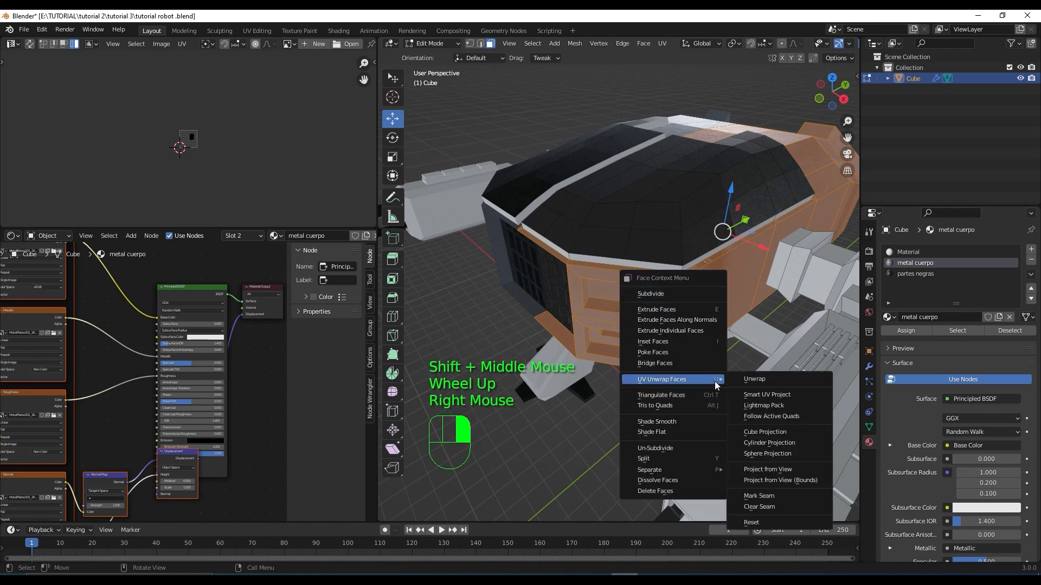
left_click(789, 395)
left_click(807, 476)
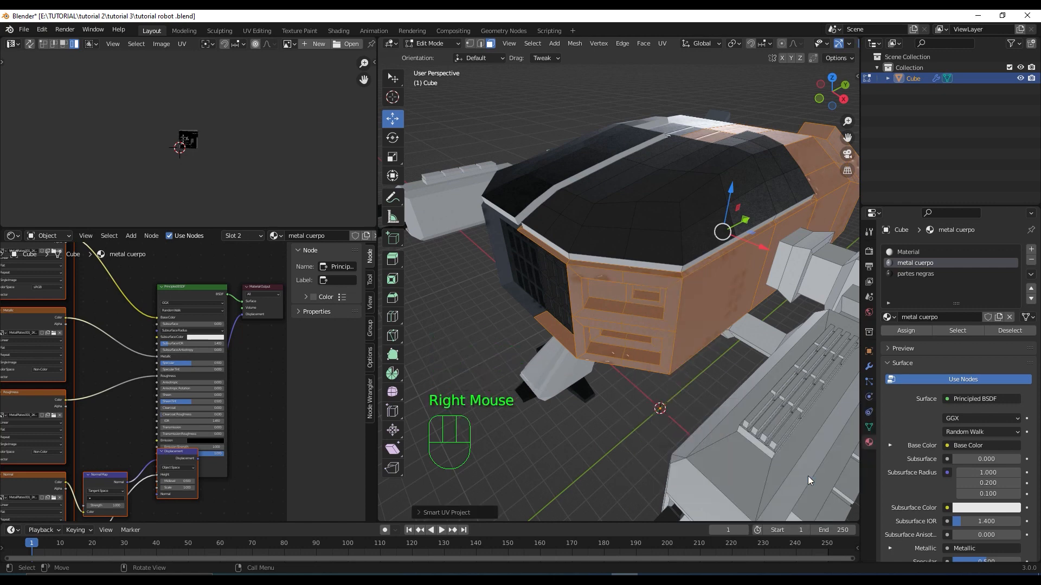
scroll(174, 150, "up", 6)
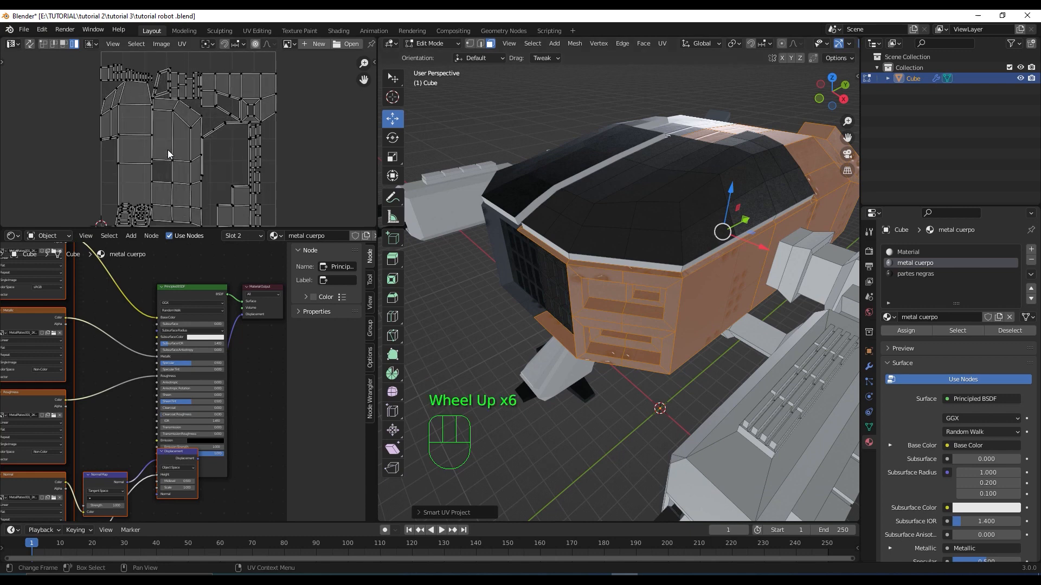
scroll(168, 154, "down", 1)
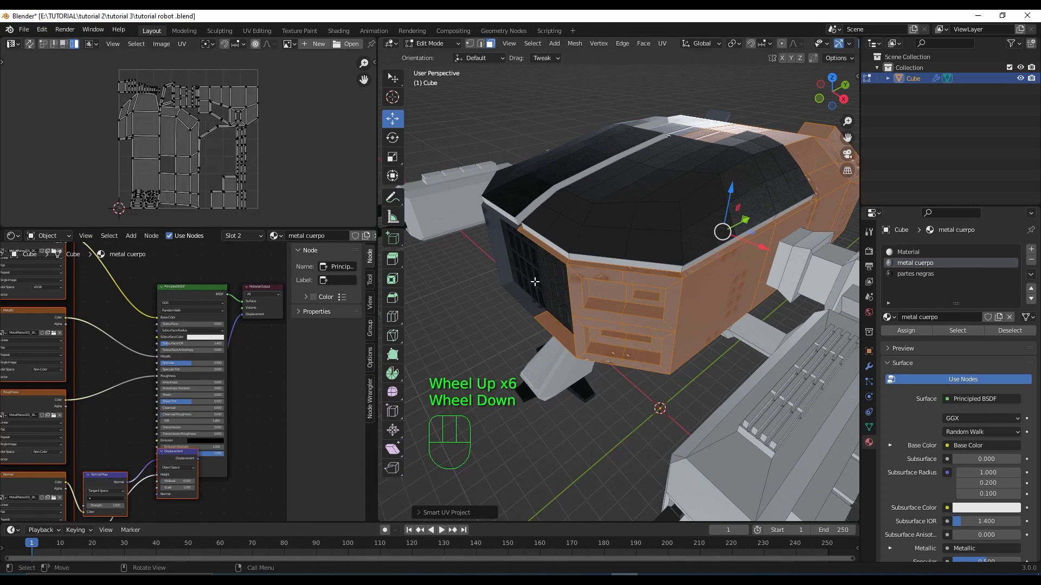
Step: Return to Object Mode with the whole robot in view to check the hull's metal plate texture
middle_click_drag(671, 298, 629, 299)
scroll(493, 290, "down", 1)
left_click(493, 290)
scroll(493, 290, "down", 1)
key("Tab")
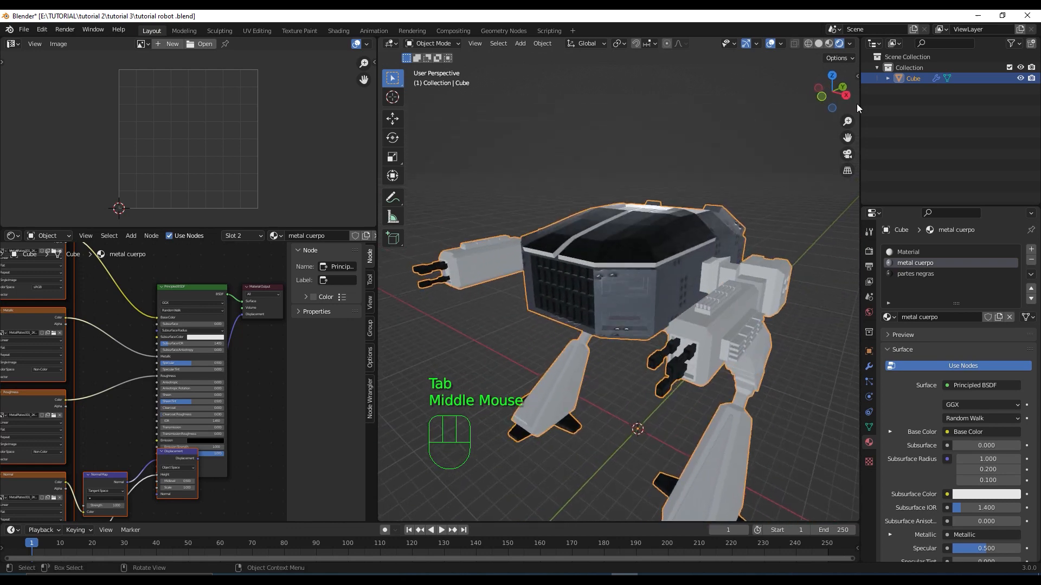
Step: Set the viewport shading's lighting environment to the last outdoor HDRI in the set, after trying the one before it
left_click(848, 43)
left_click(851, 139)
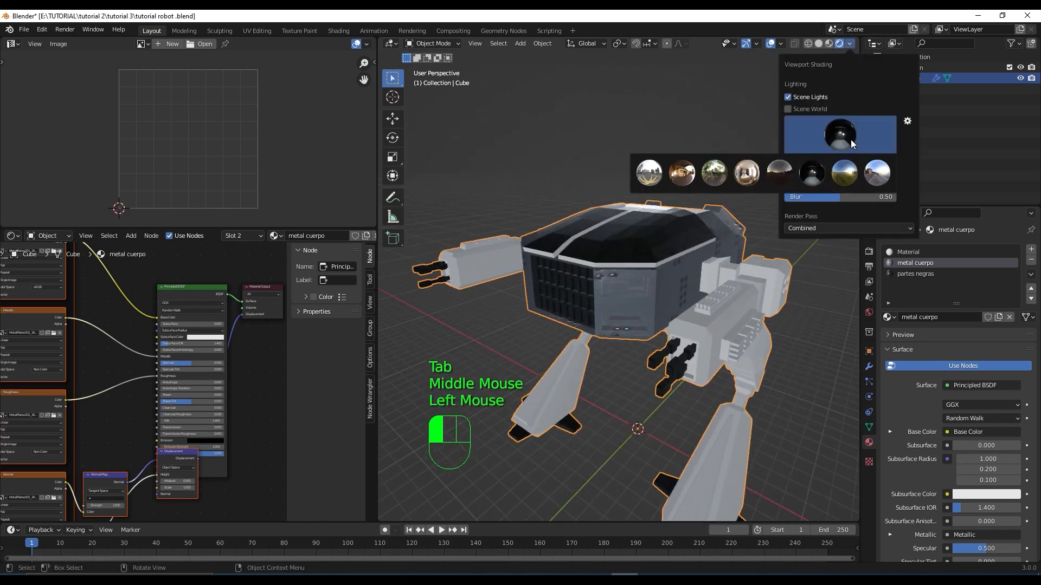
left_click(843, 171)
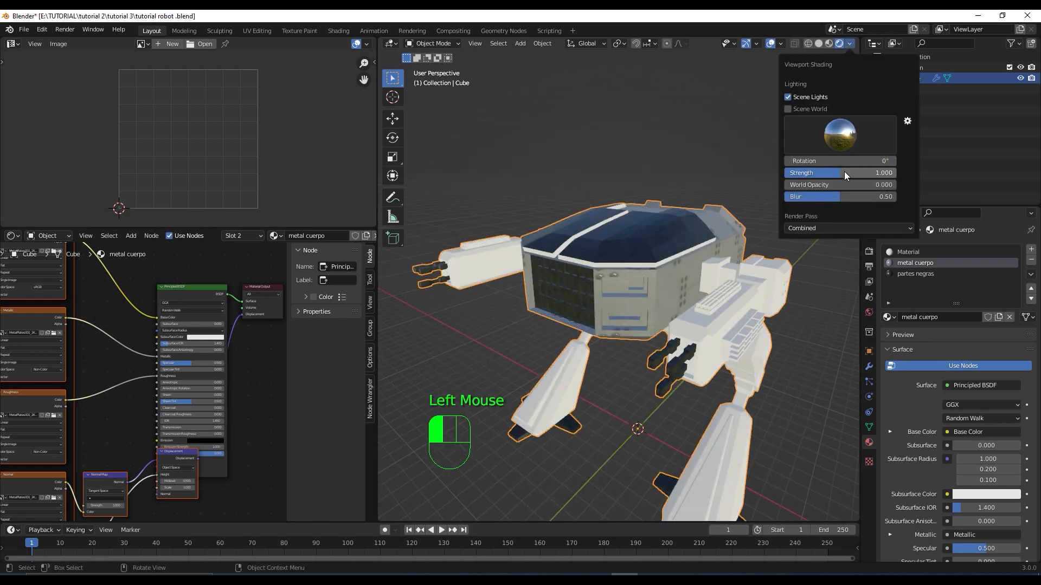
left_click(878, 172)
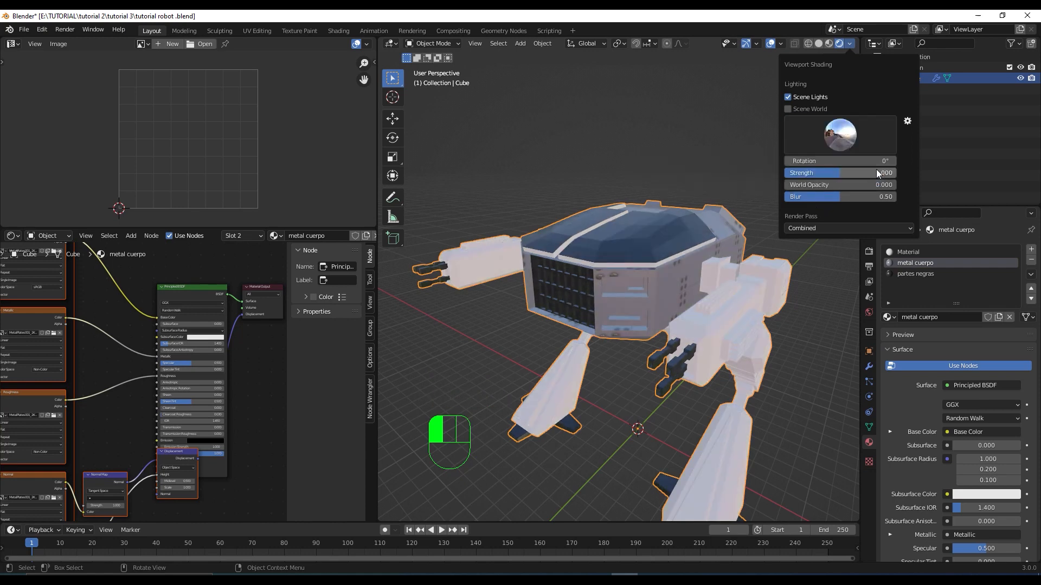
Step: Try the interior and forest HDRIs for the viewport lighting, ending on the first environment in the set
left_click(854, 139)
left_click(840, 126)
left_click(751, 179)
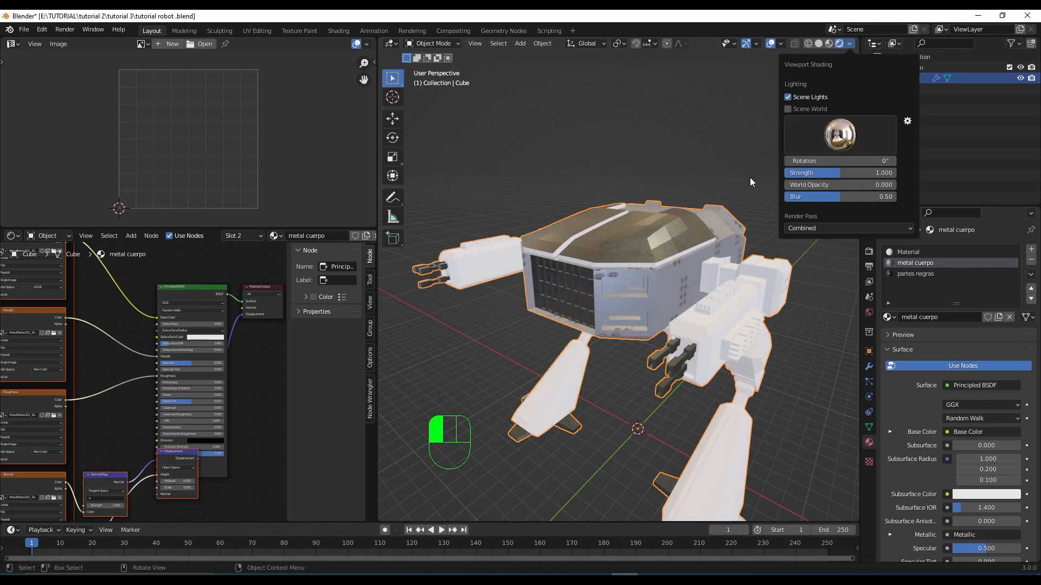
left_click(840, 135)
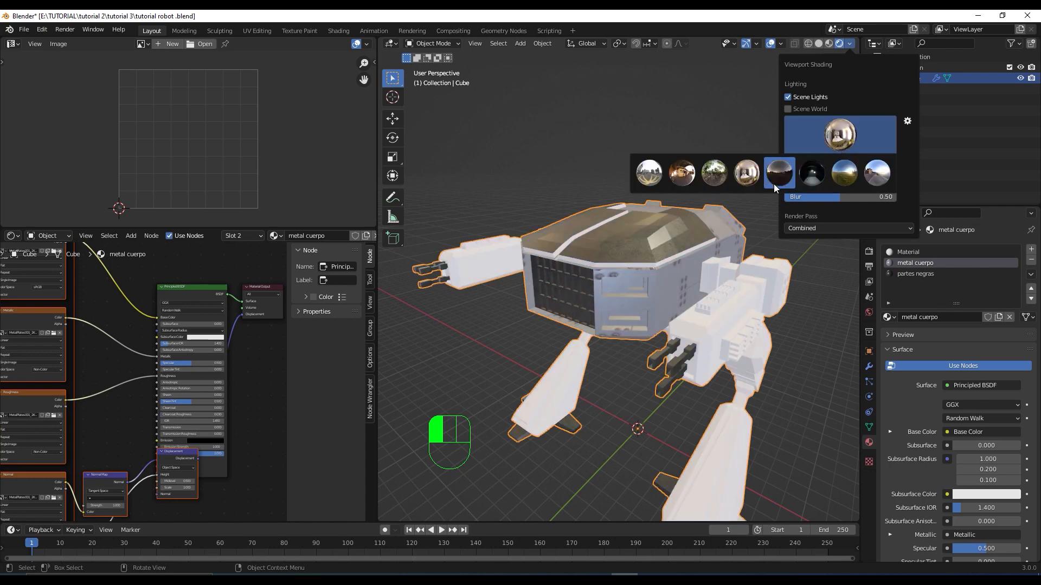
left_click(715, 176)
left_click(834, 145)
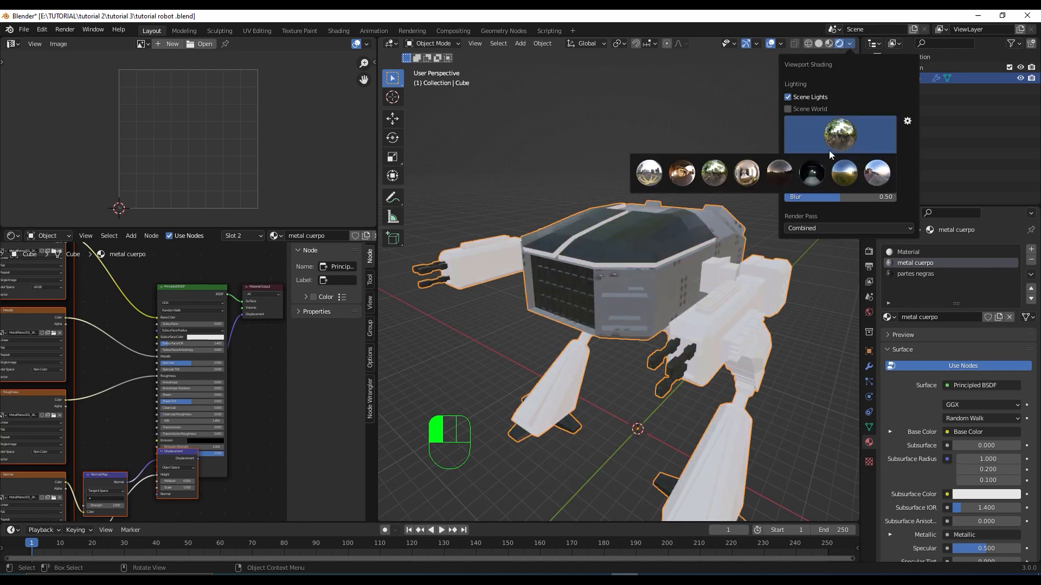
left_click(660, 169)
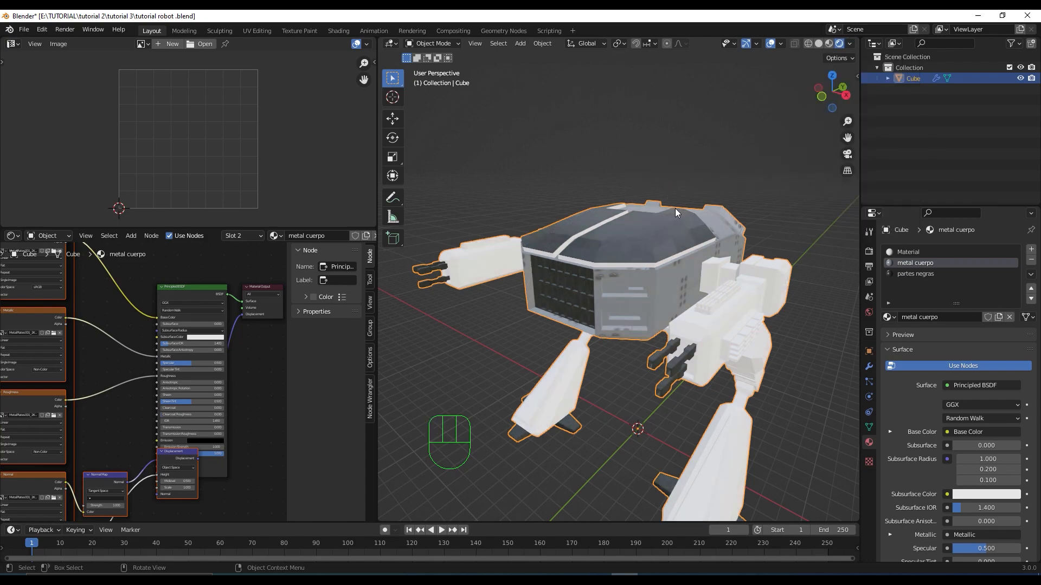
Step: Deselect the robot and examine the hull's metal plates from the side, front and above under the current lighting
mouse_move(675, 209)
middle_mouse_down()
mouse_move(746, 256)
mouse_move(675, 311)
mouse_move(684, 341)
mouse_move(668, 324)
mouse_move(542, 301)
mouse_move(538, 225)
middle_mouse_up()
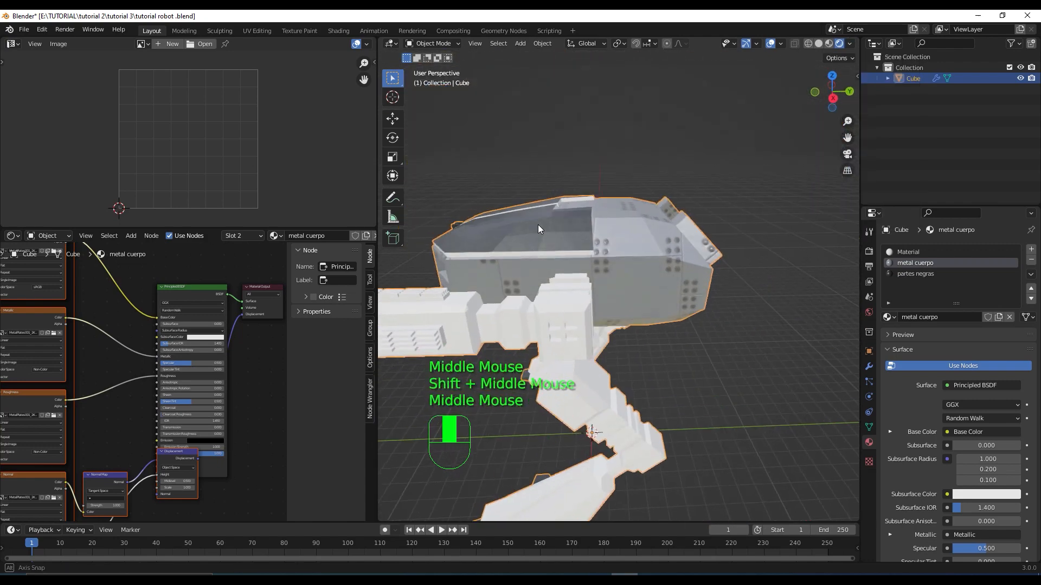
left_click(683, 391)
scroll(688, 349, "up", 4)
scroll(683, 338, "down", 3)
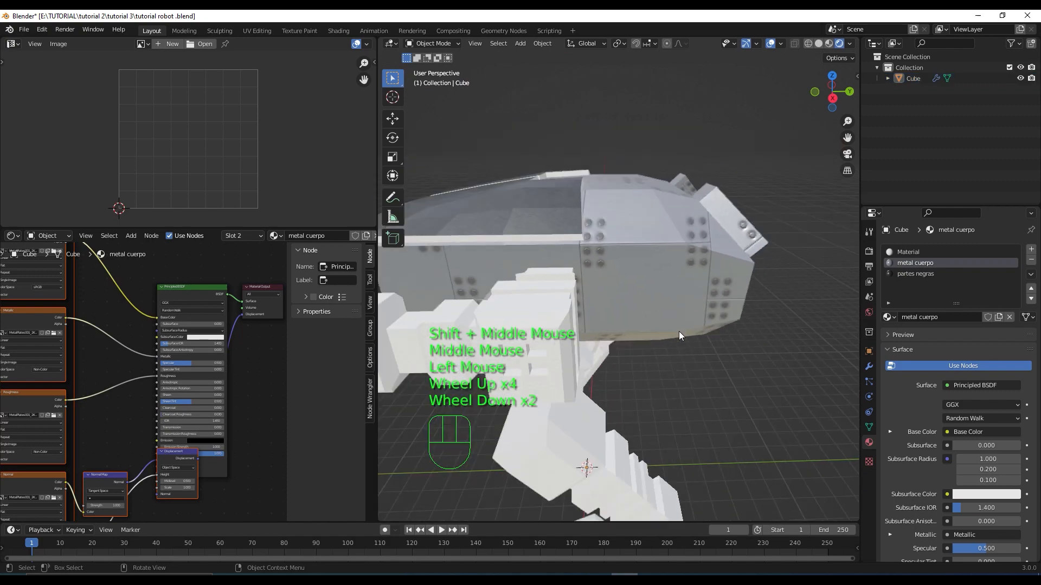
middle_click_drag(679, 330, 675, 306)
scroll(671, 347, "down", 2)
middle_click_drag(673, 347, 625, 277, "shift")
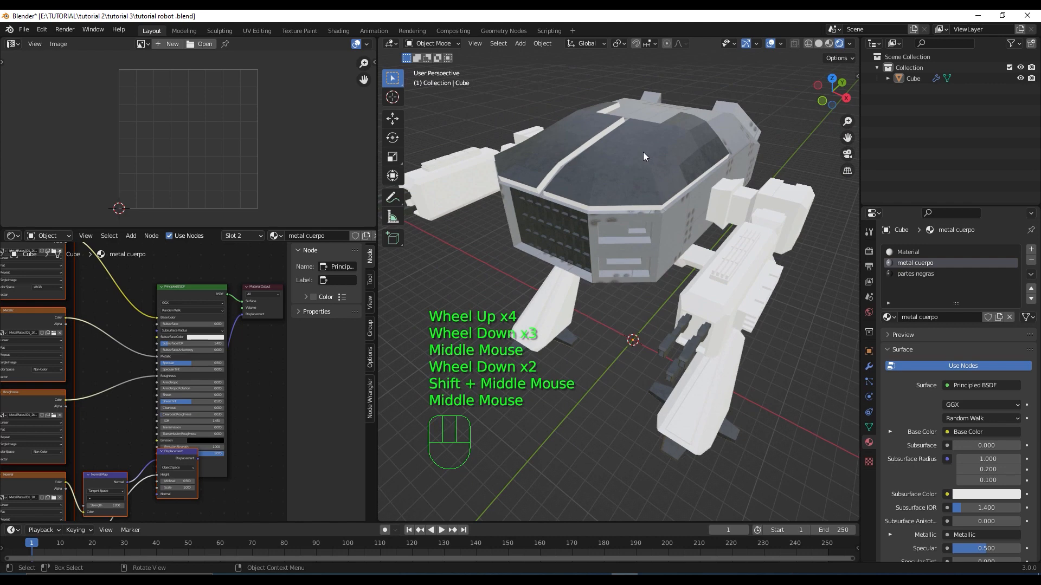
scroll(642, 236, "up", 1)
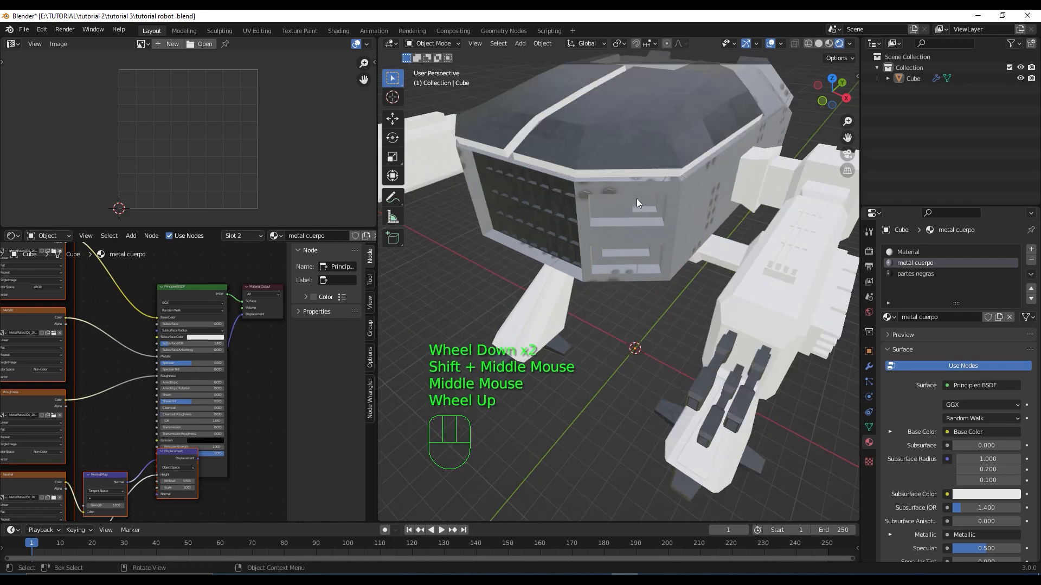
middle_click_drag(678, 215, 672, 261)
scroll(594, 142, "down", 2)
scroll(594, 141, "up", 2)
scroll(675, 258, "down", 1)
scroll(675, 258, "down", 1)
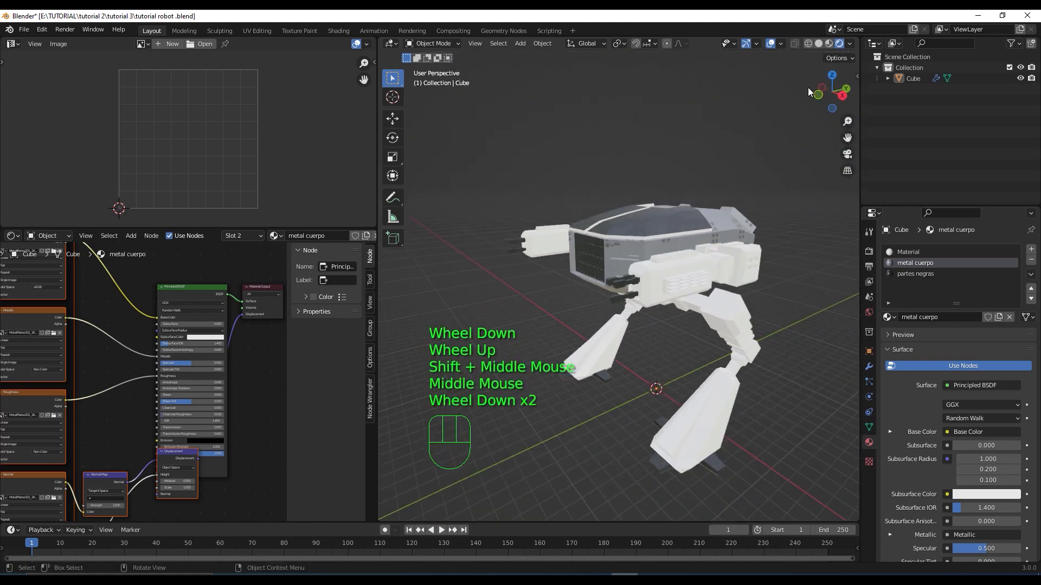
Step: Set the viewport lighting to the dark night HDRI, sixth in the set, and check the hull's reflections
left_click(850, 44)
left_click(850, 141)
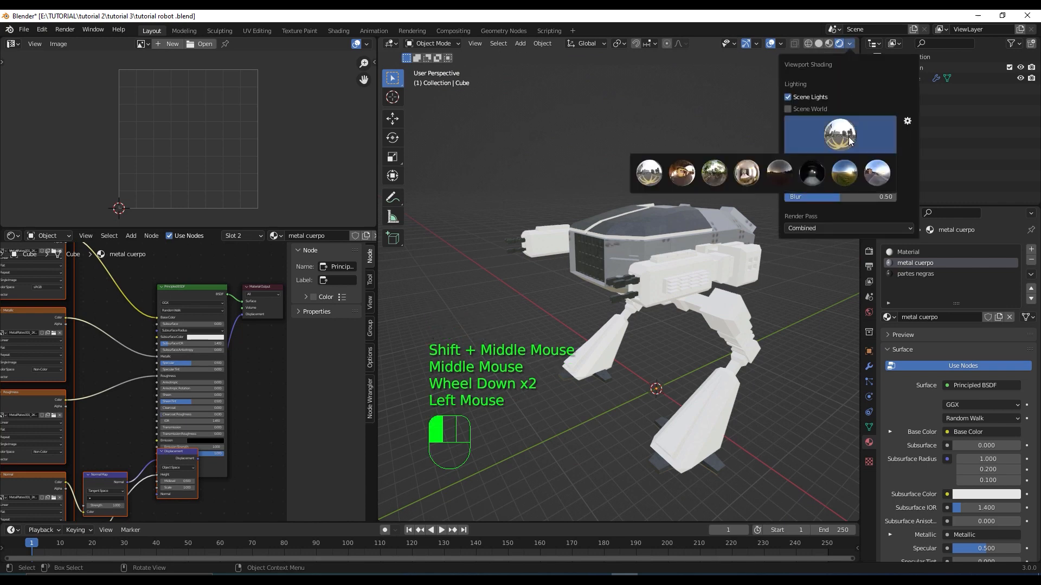
left_click(817, 171)
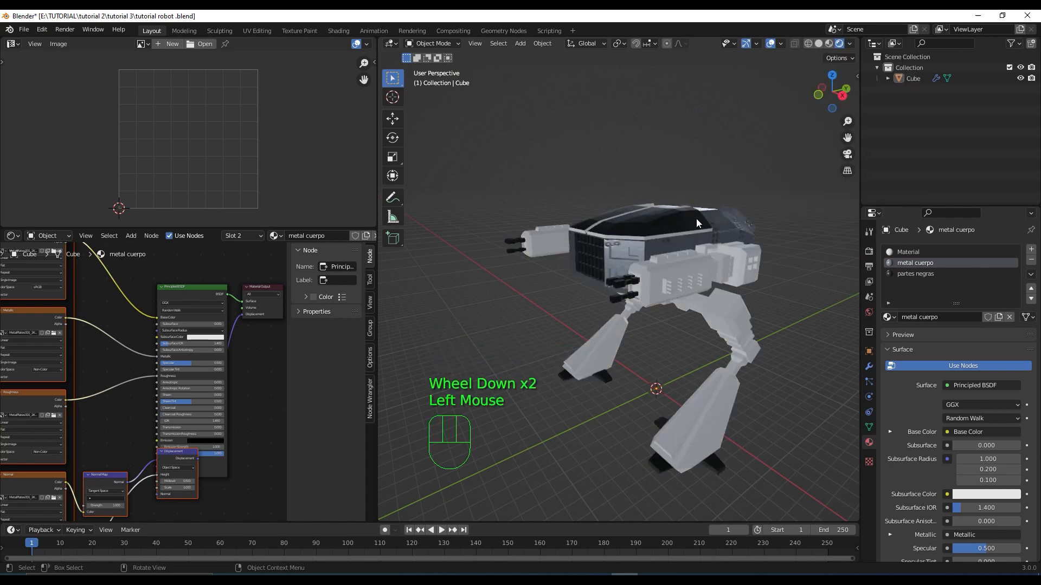
scroll(687, 219, "up", 2)
mouse_move(688, 219)
middle_mouse_down()
mouse_move(683, 262)
mouse_move(666, 281)
mouse_move(550, 262)
mouse_move(714, 249)
mouse_move(685, 288)
mouse_move(702, 265)
mouse_move(651, 219)
mouse_move(639, 247)
middle_mouse_up()
scroll(704, 198, "down", 1)
scroll(665, 251, "up", 1)
scroll(651, 227, "down", 2)
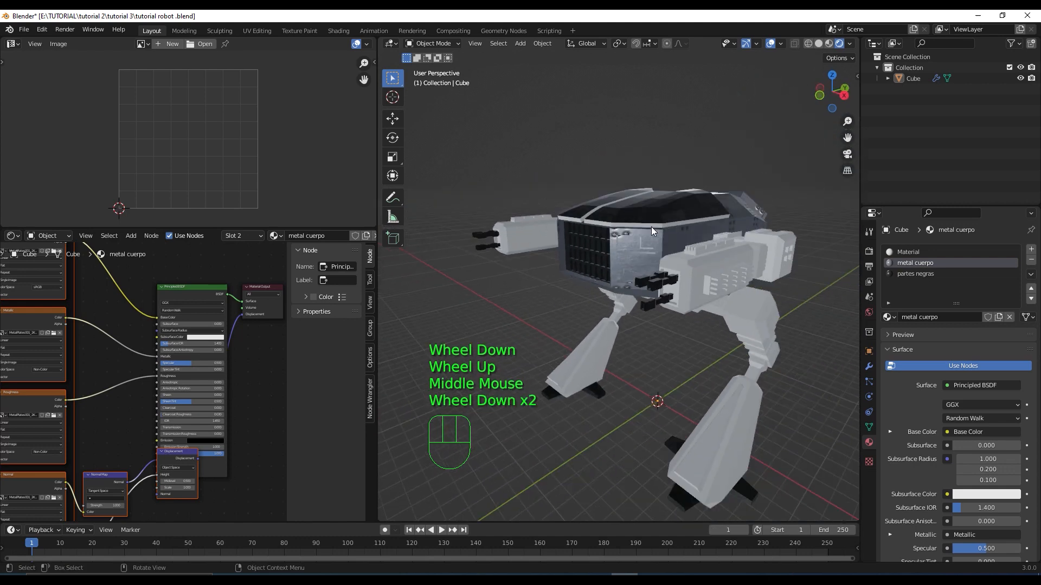
Step: Enter Edit Mode on the robot, select all linked faces of the near arm's weapon body, and assign metal cuerpo to them
left_click(671, 209)
key("Tab")
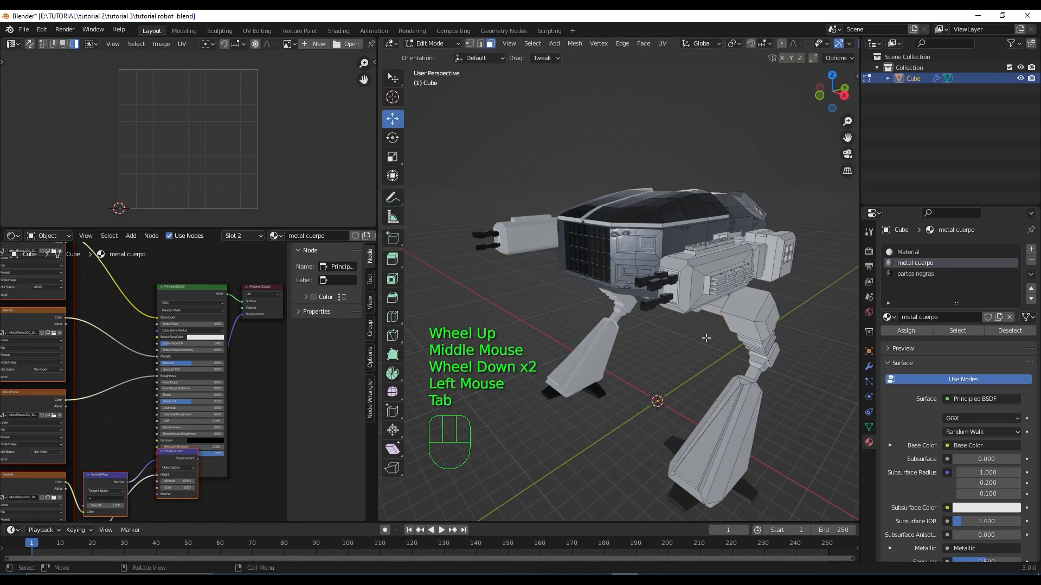
mouse_move(663, 331)
middle_mouse_down("shift")
mouse_move(599, 322)
mouse_move(669, 325)
mouse_move(667, 317)
middle_mouse_up("shift")
scroll(598, 322, "up", 2)
scroll(666, 312, "down", 1)
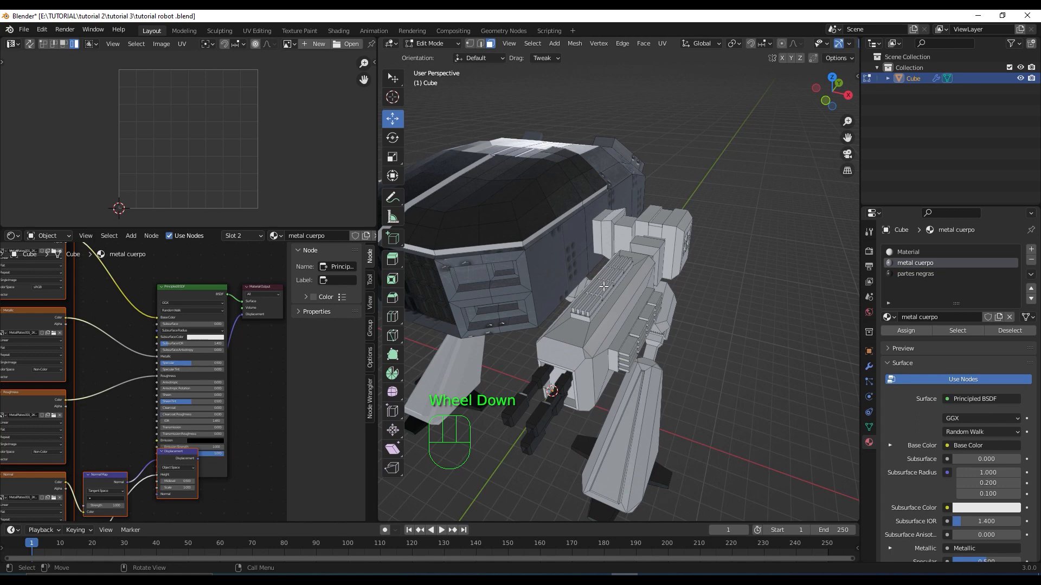
middle_click_drag(594, 341, 574, 304)
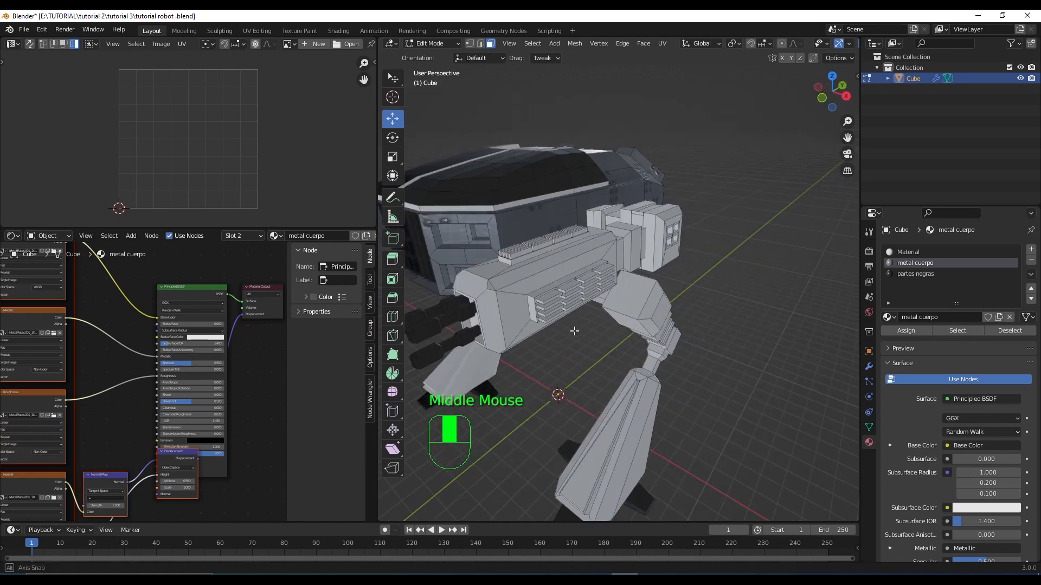
left_click(549, 274)
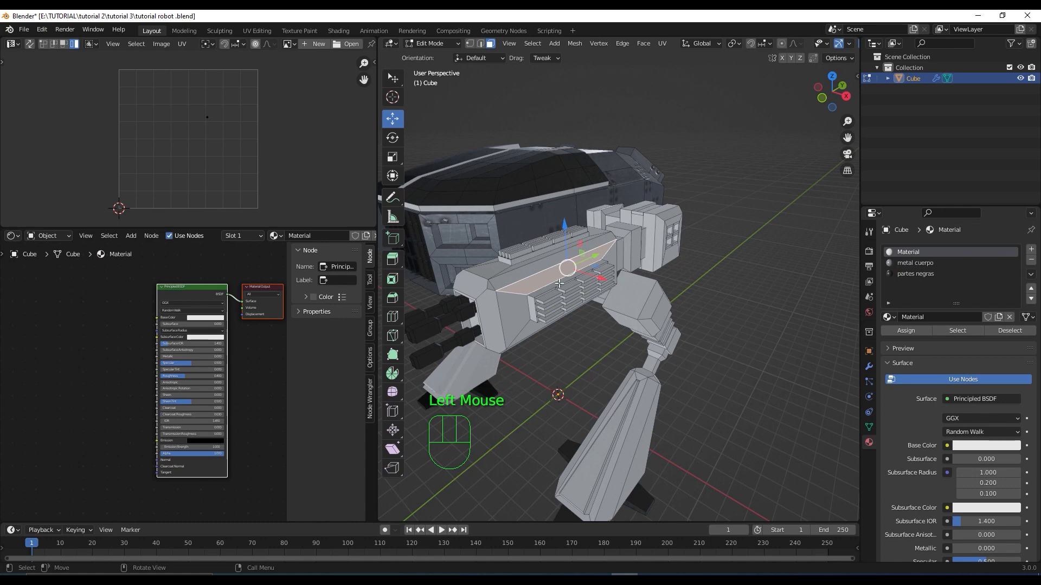
key("l")
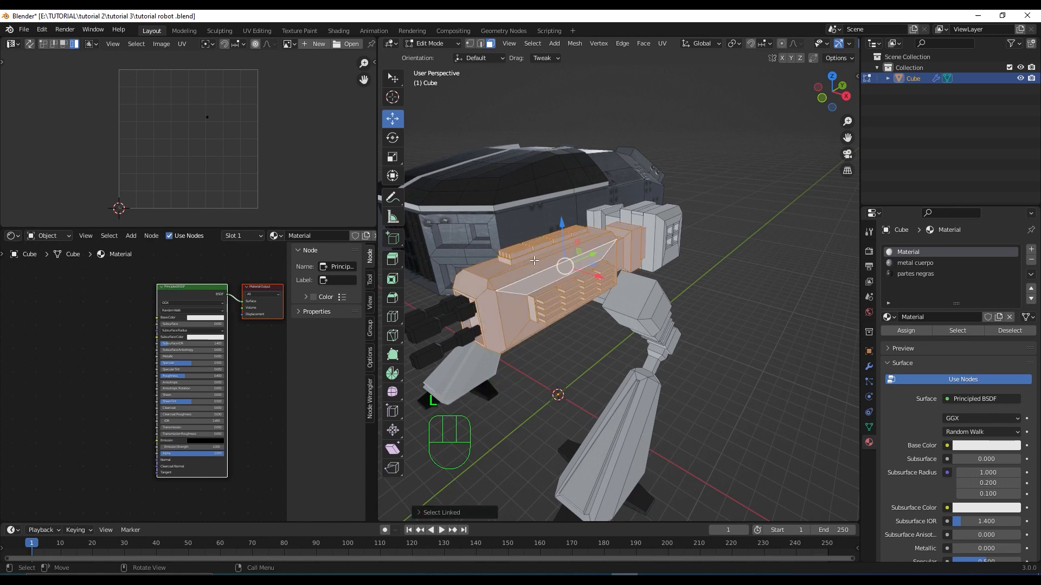
left_click(899, 264)
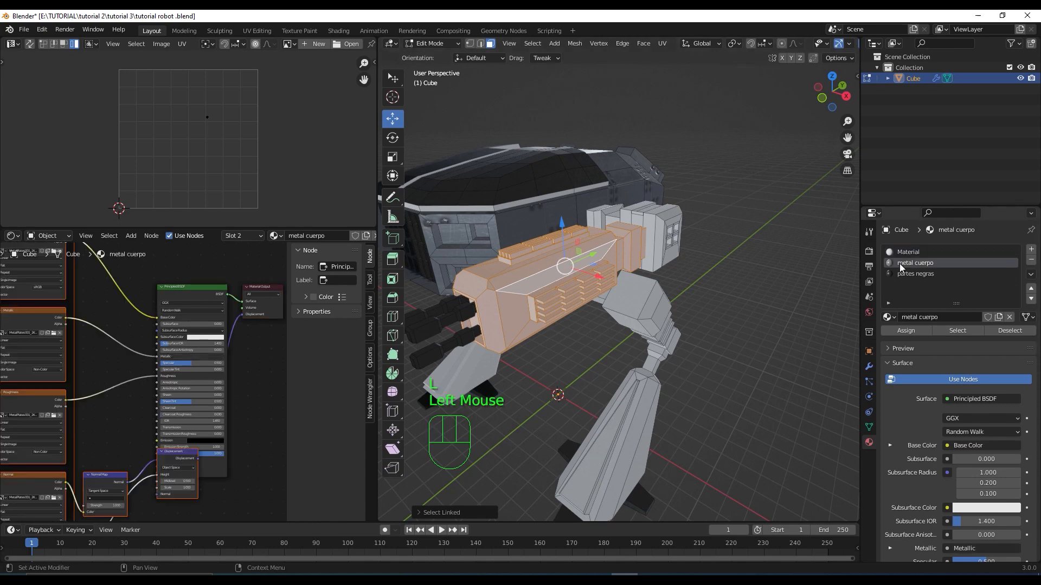
left_click(912, 331)
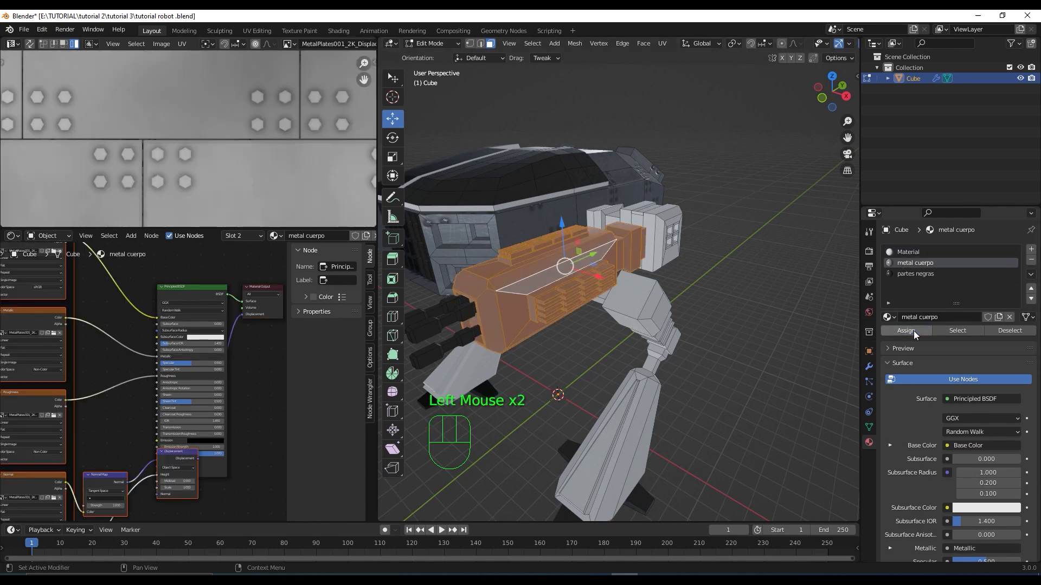
Step: Unwrap the weapon arm's faces with Smart UV Project using the default settings and check the plate texture on them
mouse_move(537, 285)
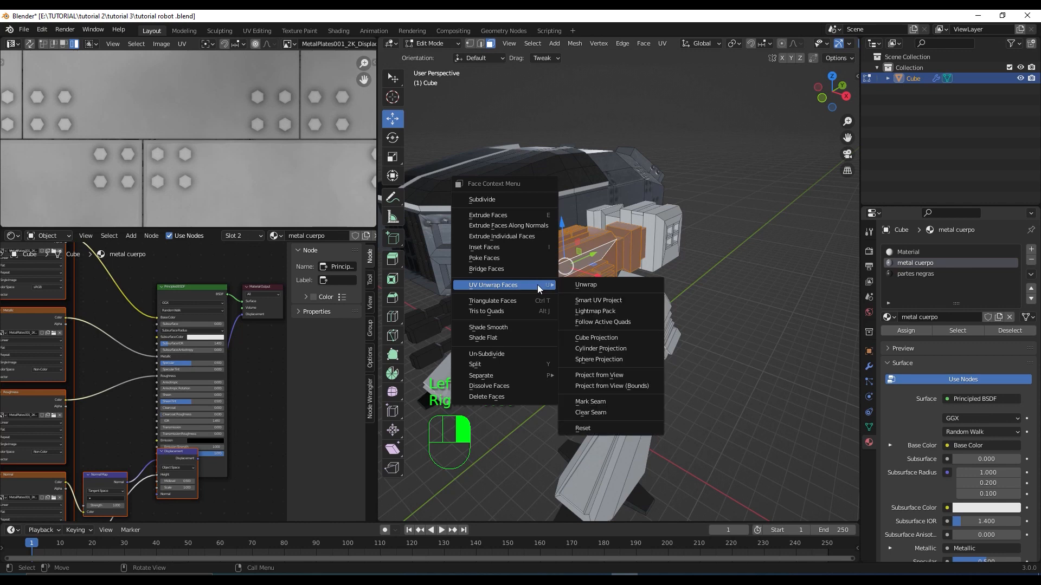
left_click(648, 299)
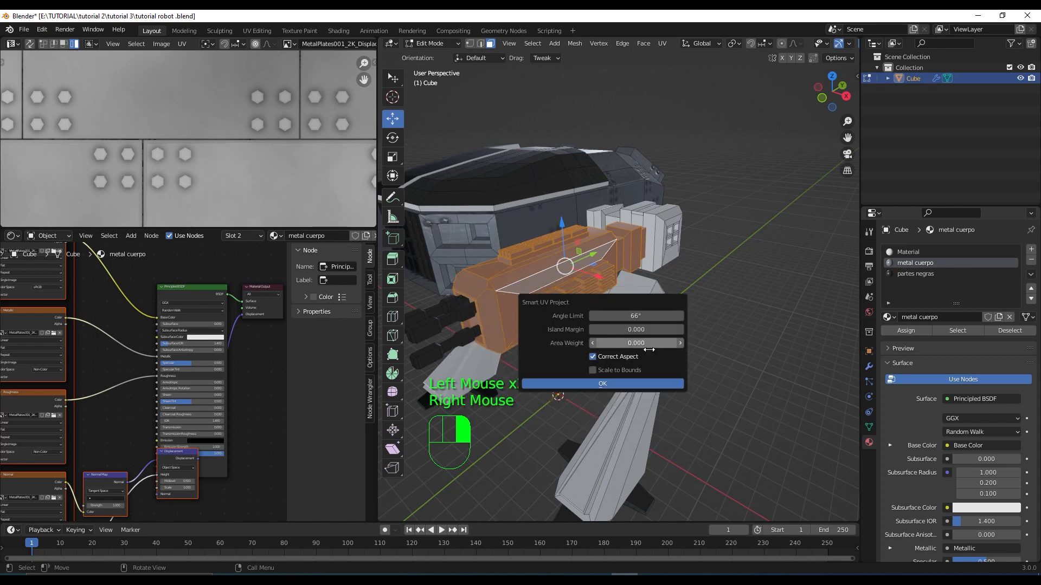
left_click(661, 381)
scroll(268, 174, "down", 4)
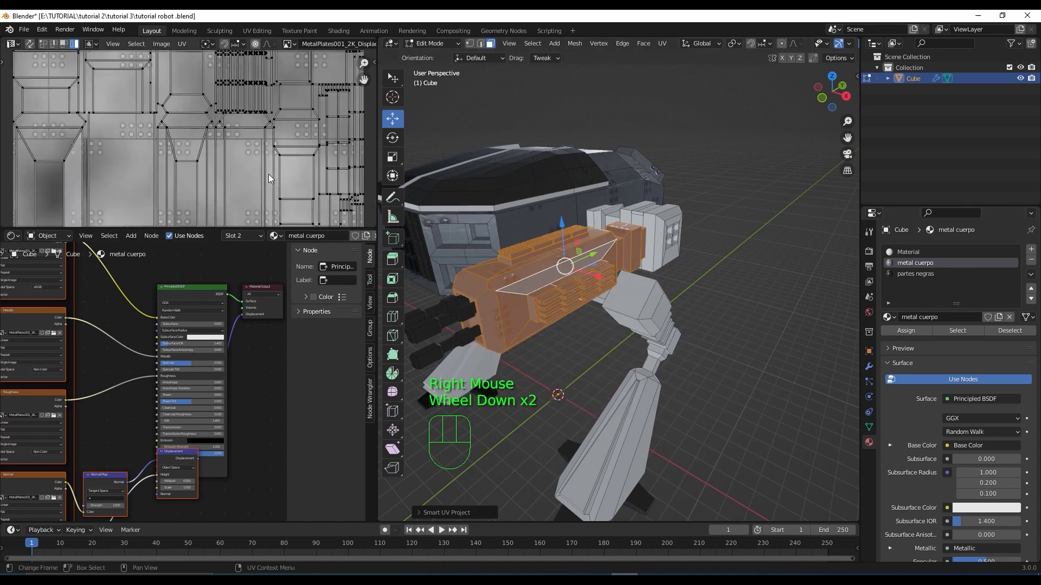
scroll(529, 274, "up", 1)
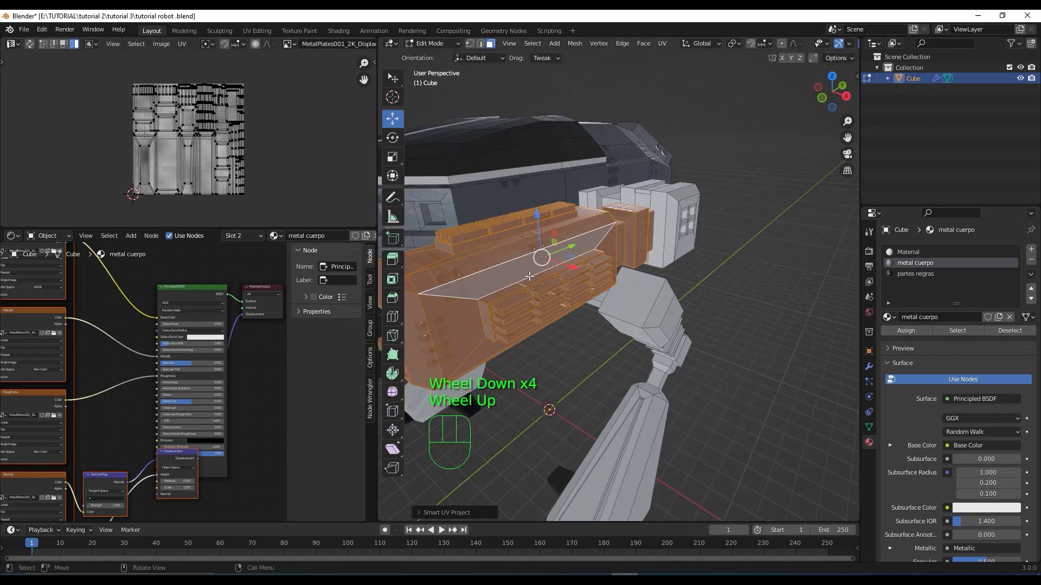
scroll(547, 323, "down", 1)
left_click(561, 342)
middle_click_drag(561, 341, 647, 296)
scroll(586, 356, "up", 2)
scroll(654, 276, "up", 1)
scroll(654, 277, "down", 1)
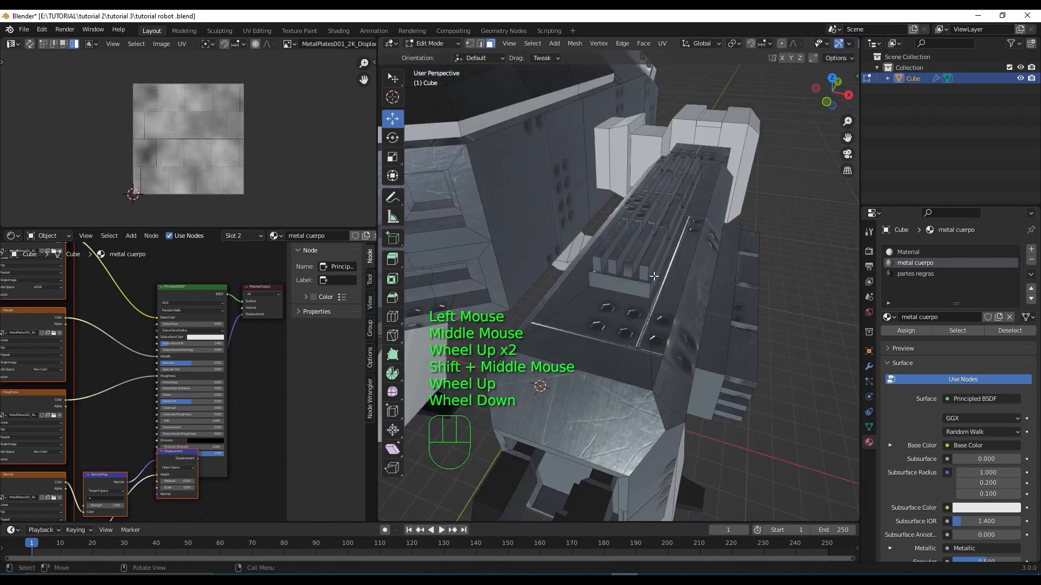
middle_click_drag(649, 259, 645, 265)
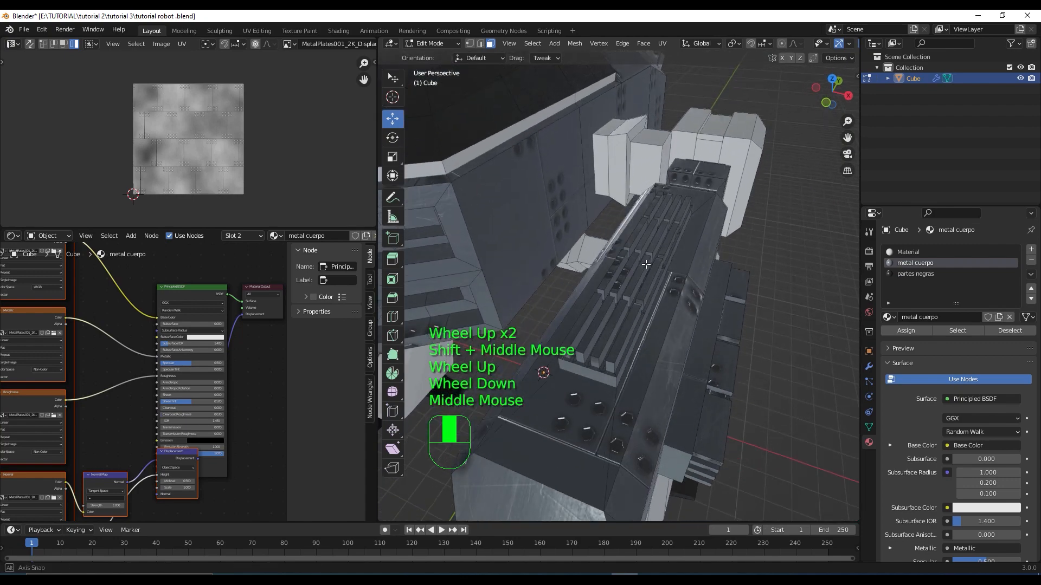
Step: Select the front plate of the arm's upper vent and frame the arm in front view with X-ray turned on
left_click(619, 333)
left_click(613, 377)
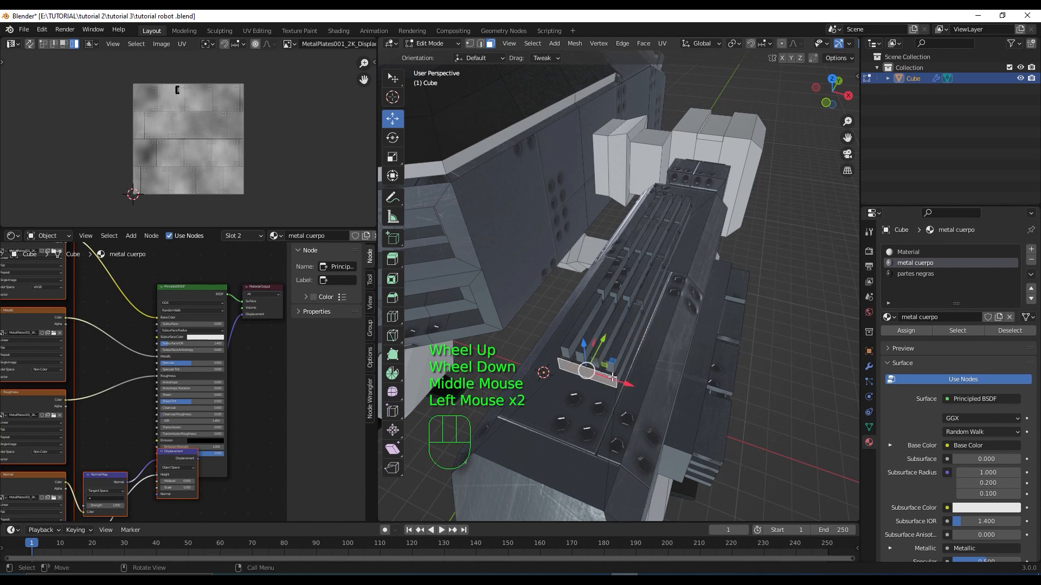
key("KP_1")
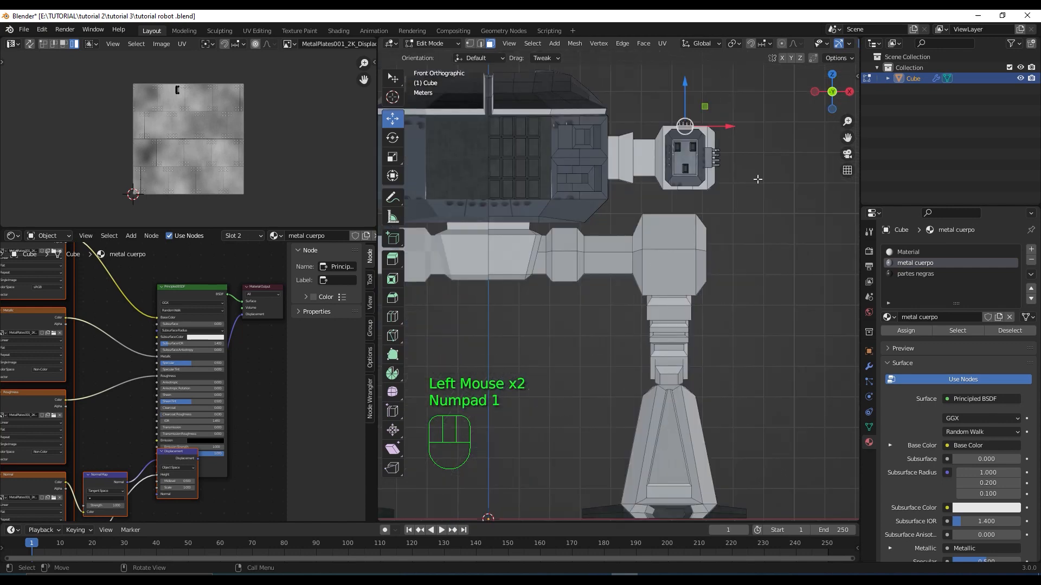
middle_click_drag(758, 177, 642, 234, "shift")
scroll(669, 162, "up", 2)
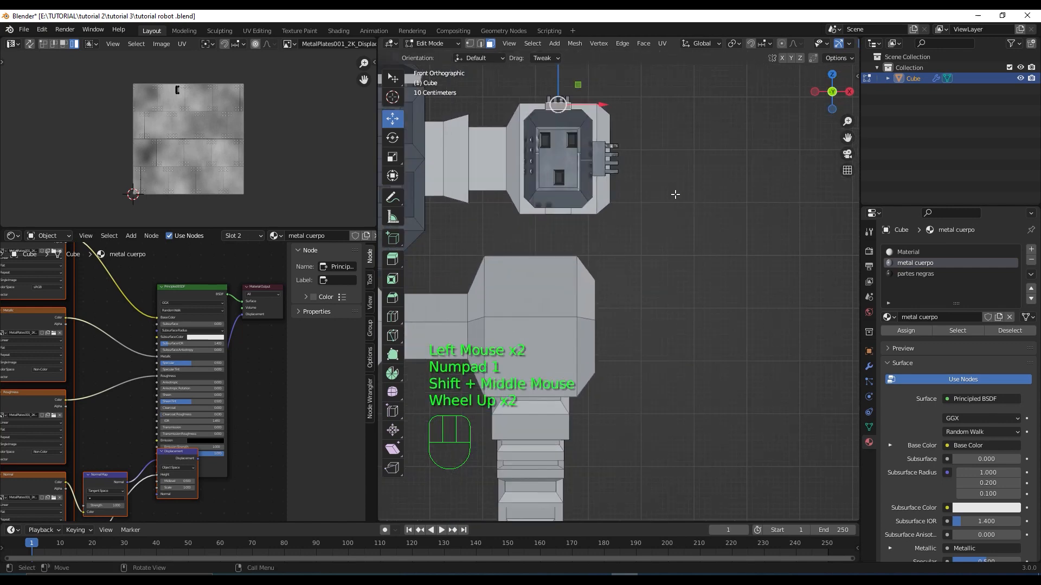
middle_click_drag(669, 162, 673, 217, "shift")
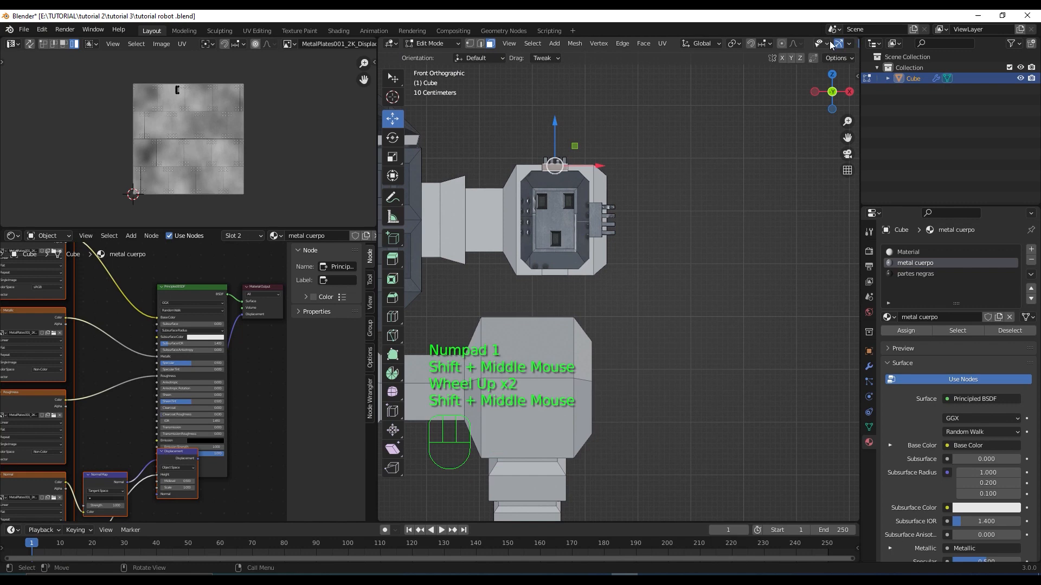
middle_click_drag(831, 45, 736, 45)
left_click(794, 44)
scroll(634, 282, "up", 4)
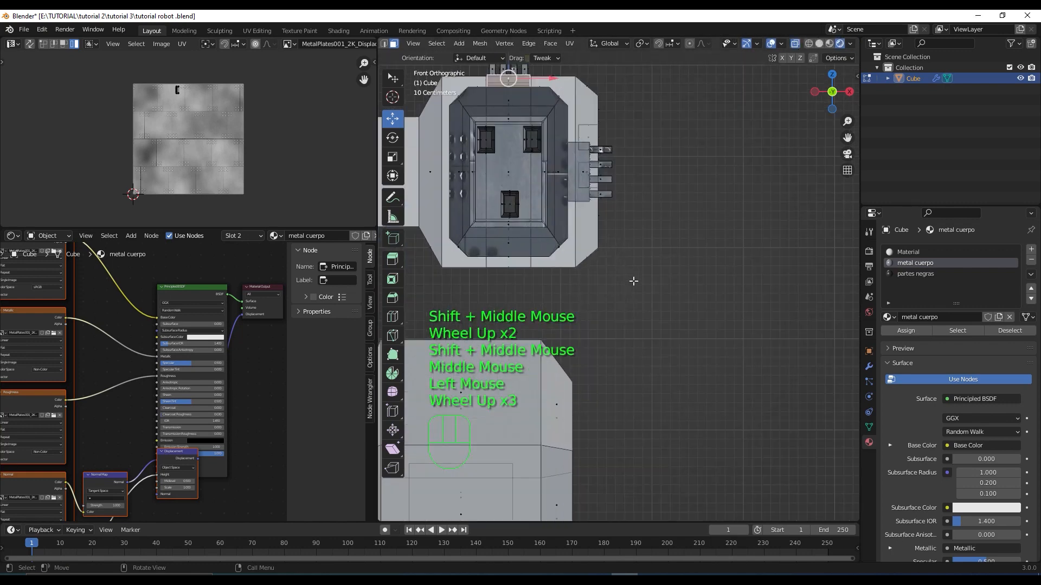
middle_click_drag(641, 198, 645, 261, "shift")
left_click_drag(645, 176, 593, 187)
left_click(595, 187)
key("ctrl+z")
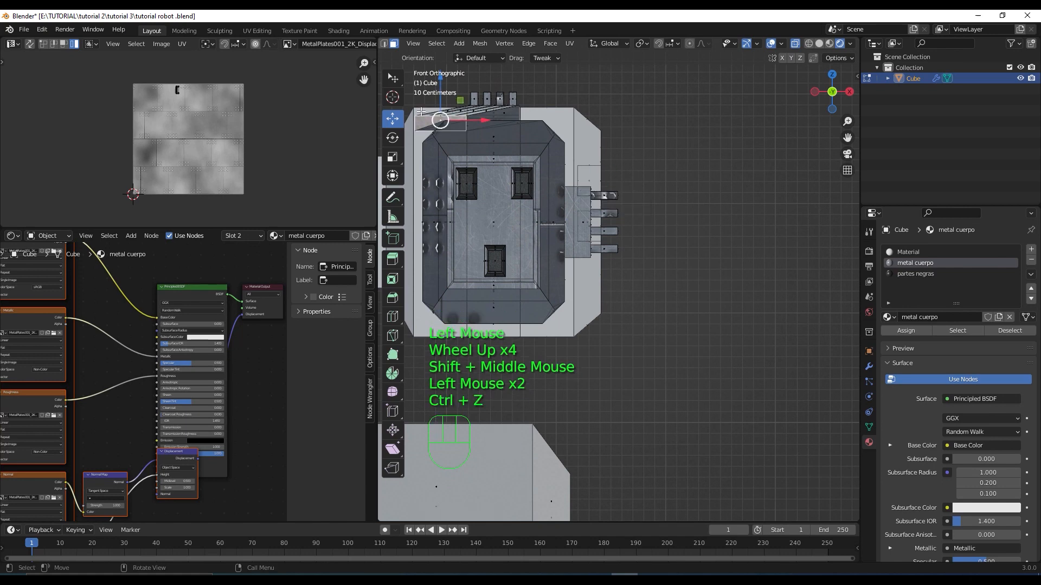
key("ctrl+z")
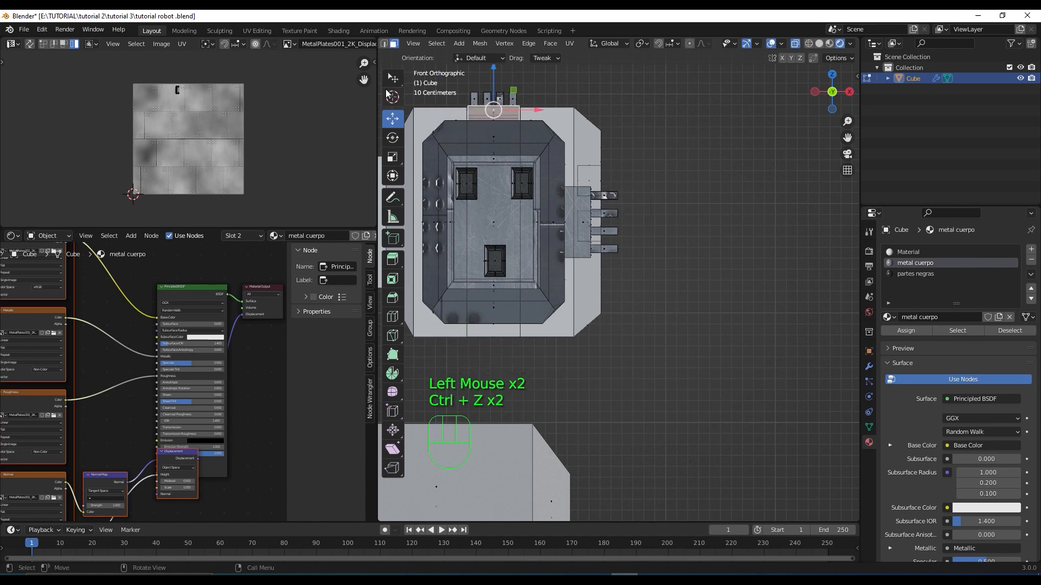
Step: Lasso-select the vent block and slats on the weapon arm's outer side, removing the unwanted faces behind from the selection
mouse_move(398, 82)
left_mouse_down()
mouse_move(425, 99)
mouse_move(445, 145)
left_mouse_up()
left_click_drag(639, 277, 648, 223)
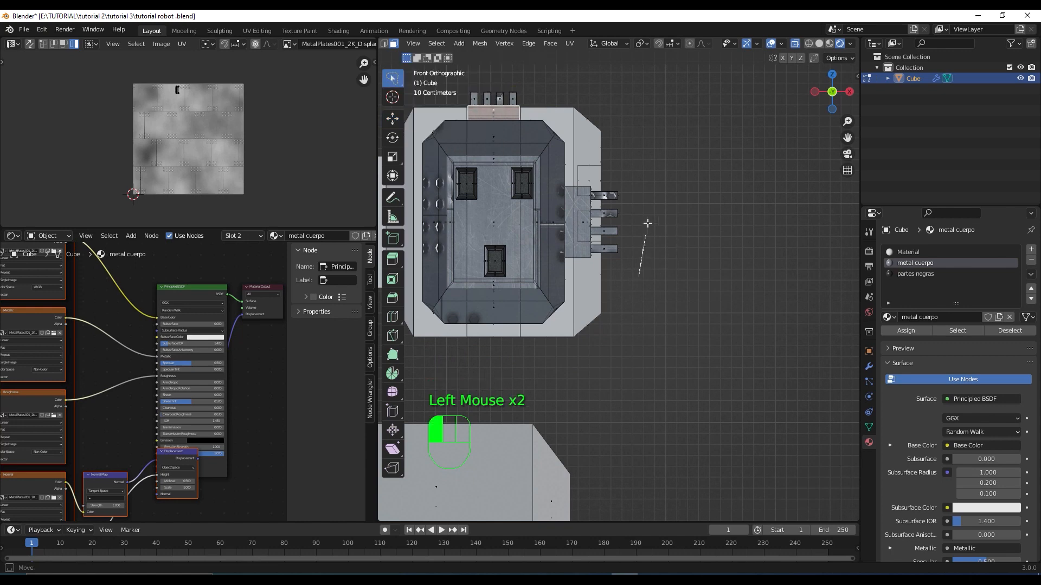
mouse_move(627, 183)
left_mouse_down()
mouse_move(613, 177)
mouse_move(576, 216)
mouse_move(576, 264)
mouse_move(592, 303)
mouse_move(612, 312)
left_mouse_up()
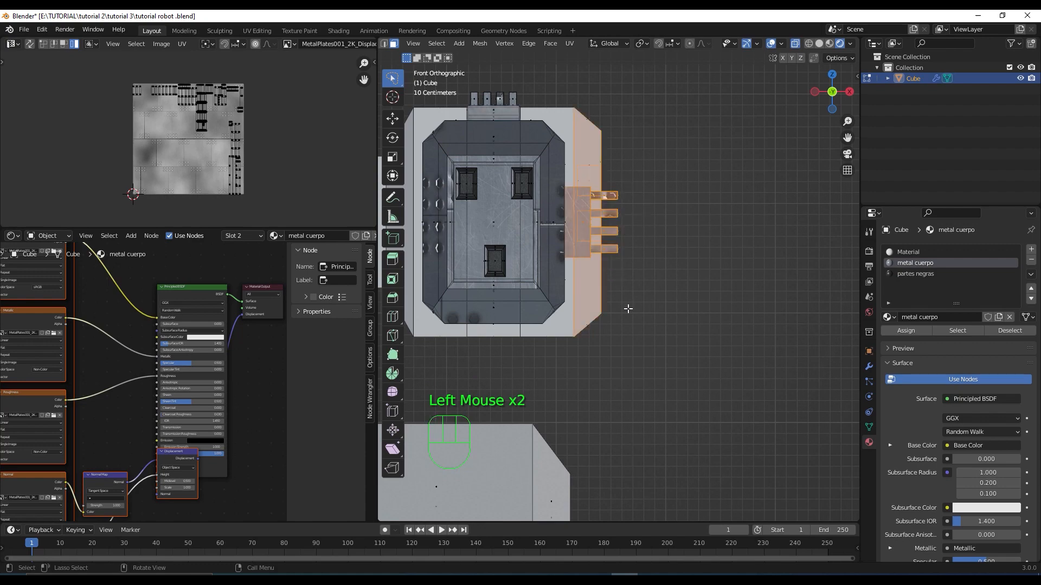
middle_click_drag(633, 256, 632, 280)
scroll(623, 271, "down", 2)
scroll(632, 280, "down", 1)
mouse_move(665, 260)
left_mouse_down("ctrl")
mouse_move(607, 183)
mouse_move(589, 294)
mouse_move(647, 339)
left_mouse_up("ctrl")
scroll(648, 340, "down", 2)
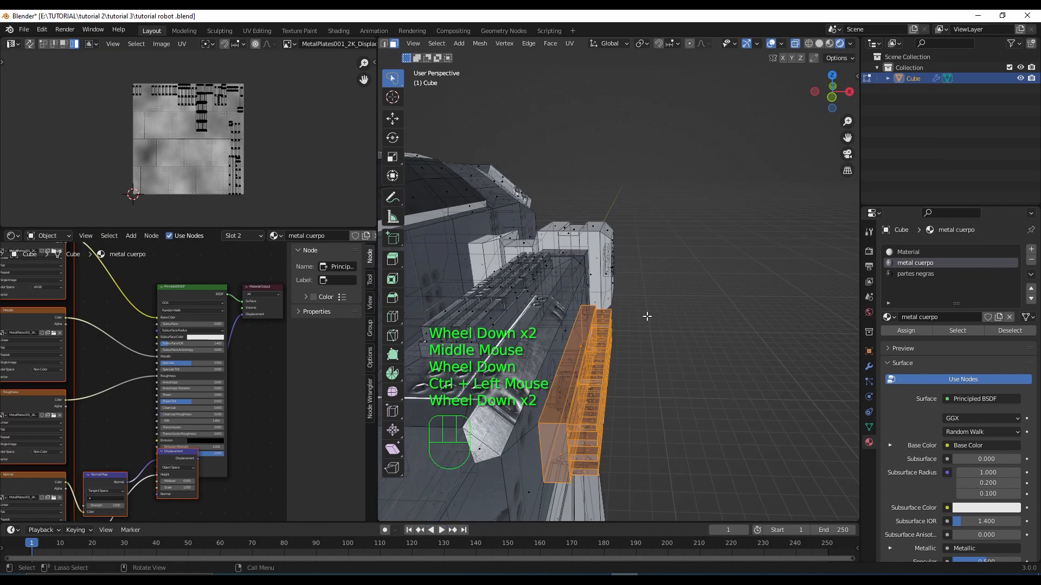
Step: Add the vent block and slats on top of the weapon arm to the side vent selection, lassoing them in front view
mouse_move(648, 317)
middle_mouse_down()
mouse_move(686, 367)
mouse_move(585, 365)
mouse_move(688, 360)
middle_mouse_up()
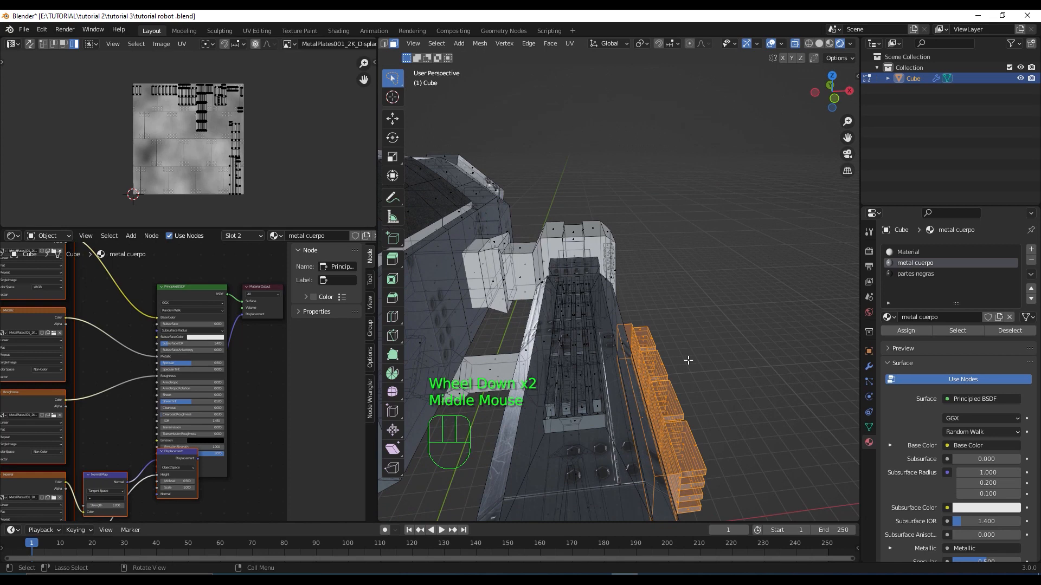
key("KP_1")
scroll(693, 237, "up", 3)
middle_click_drag(691, 238, 708, 244, "shift")
left_click_drag(624, 222, 582, 200, "ctrl")
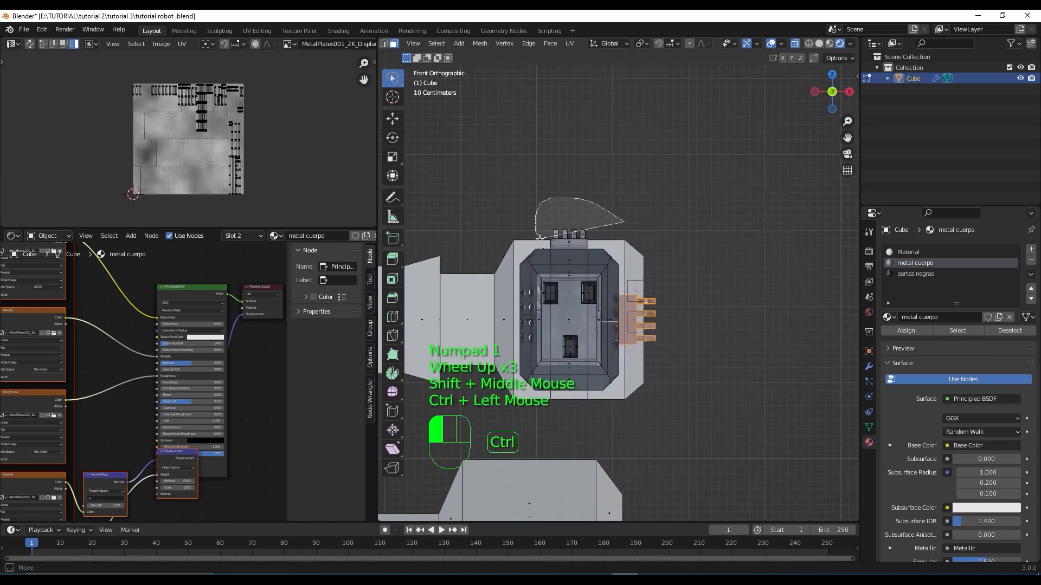
mouse_move(615, 233)
left_mouse_down("ctrl")
mouse_move(583, 245)
mouse_move(546, 226)
mouse_move(603, 232)
mouse_move(539, 237)
left_mouse_up("ctrl")
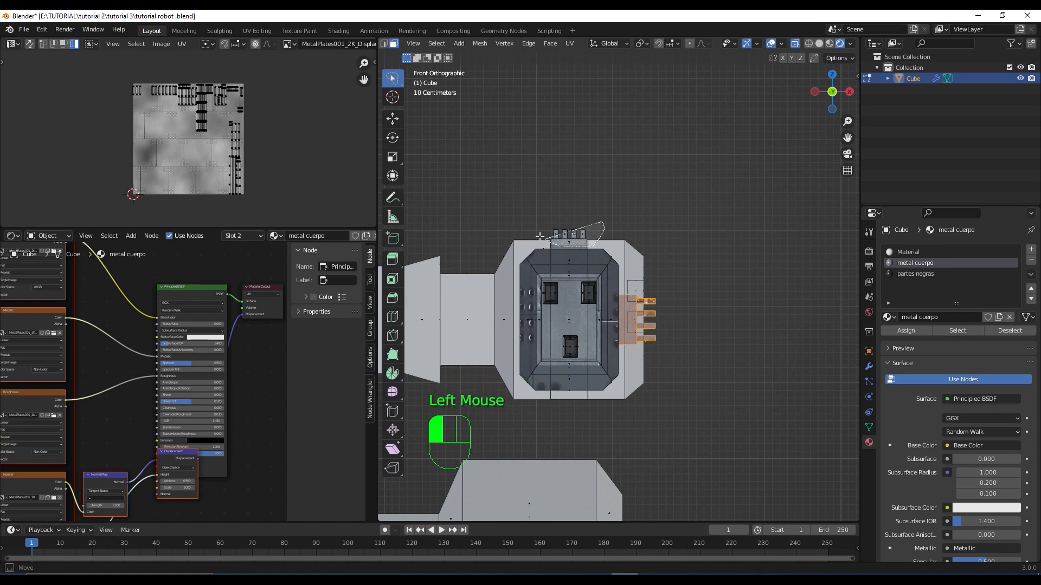
mouse_move(587, 212)
left_mouse_down()
mouse_move(596, 234)
mouse_move(552, 213)
mouse_move(595, 216)
left_mouse_up()
key("ctrl+z")
Step: Remove the unwanted faces behind the weapon arm's top vent from the selection, keeping both vents selected
scroll(699, 226, "down", 1)
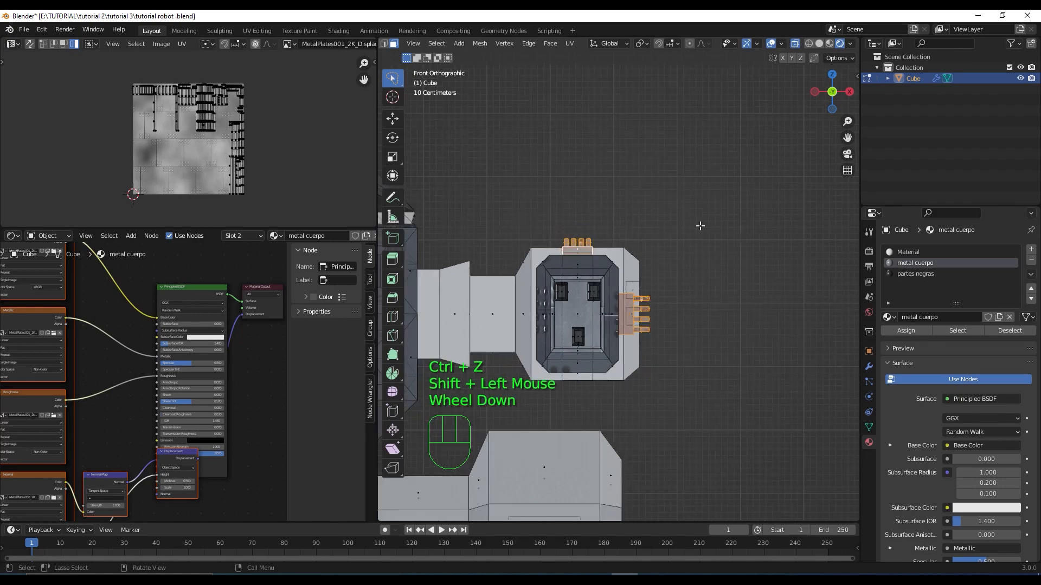
mouse_move(700, 225)
middle_mouse_down()
mouse_move(691, 260)
mouse_move(680, 218)
middle_mouse_up()
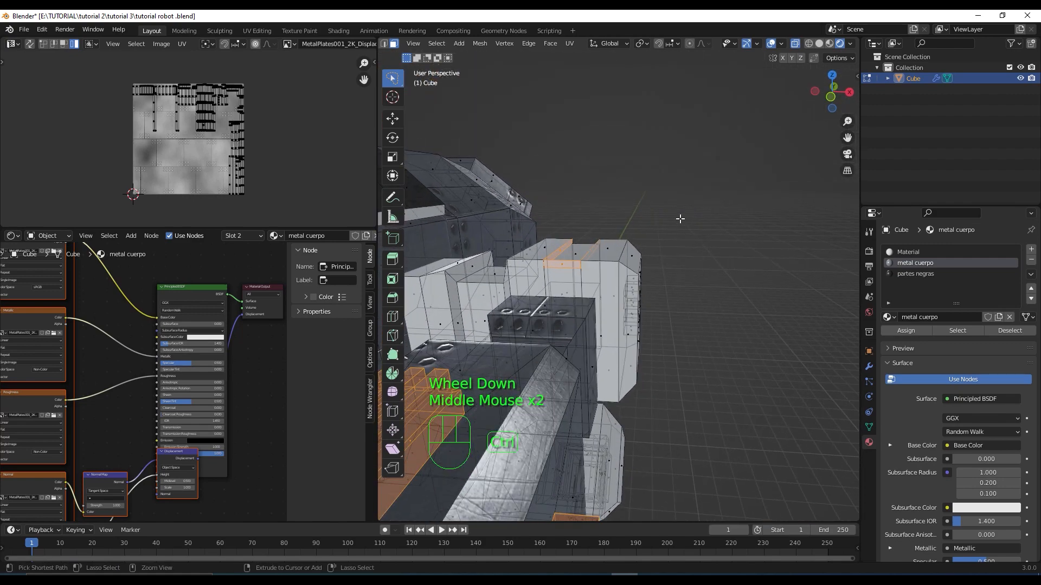
mouse_move(681, 219)
left_mouse_down("ctrl")
mouse_move(531, 216)
mouse_move(625, 285)
mouse_move(674, 227)
left_mouse_up("ctrl")
scroll(671, 268, "down", 2)
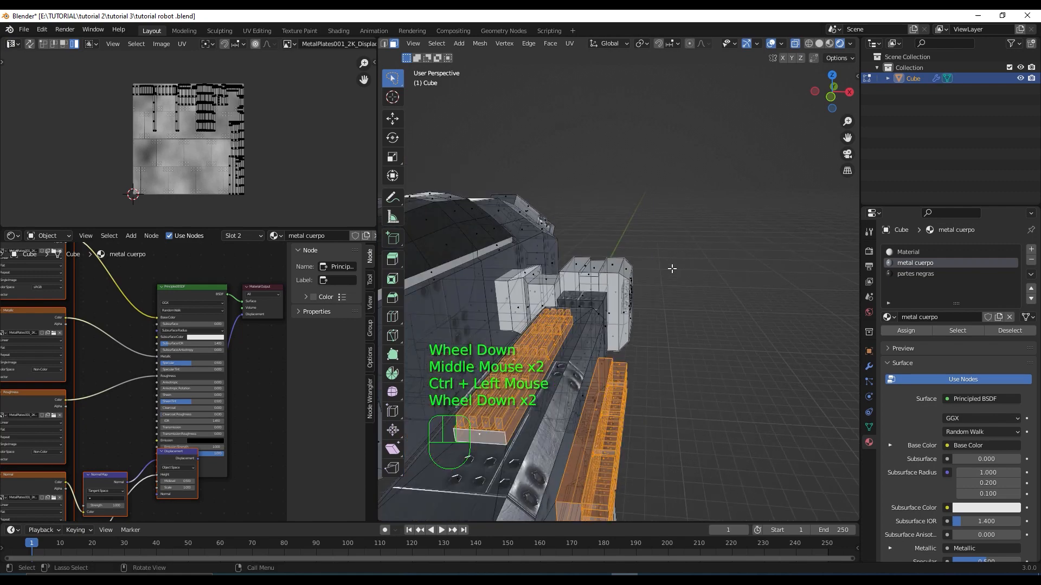
middle_click_drag(672, 268, 798, 132)
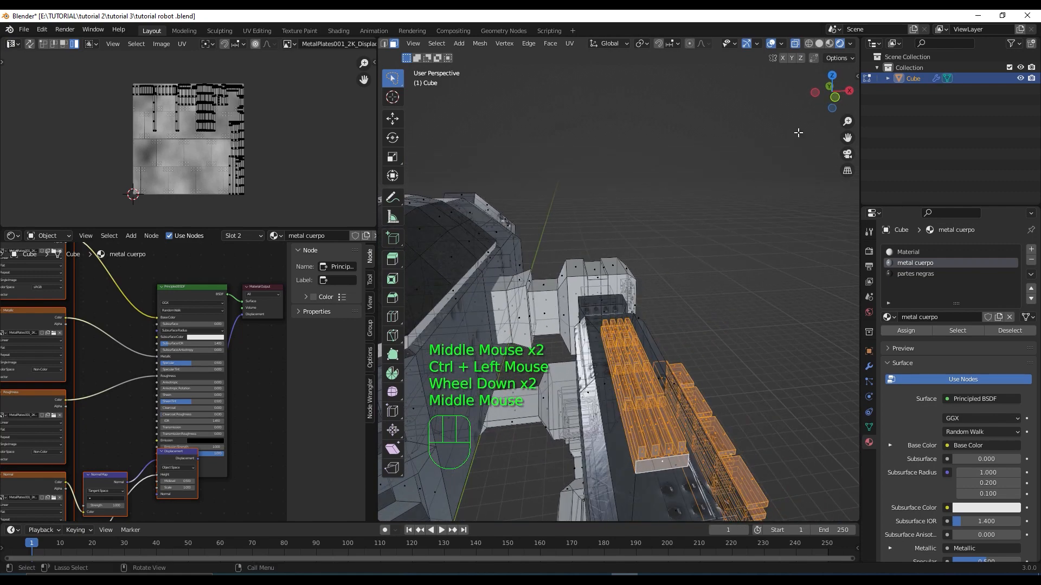
Step: Turn X-ray off and assign partes negras to the selected top and side vents of the weapon arm
left_click(795, 44)
middle_click_drag(754, 324, 705, 271)
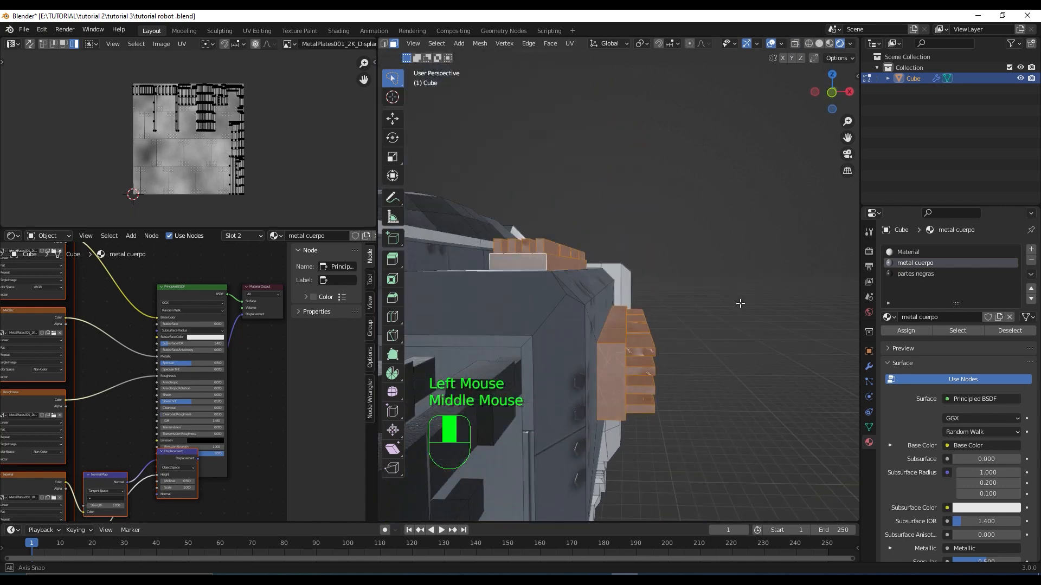
scroll(705, 271, "down", 1)
left_click(934, 275)
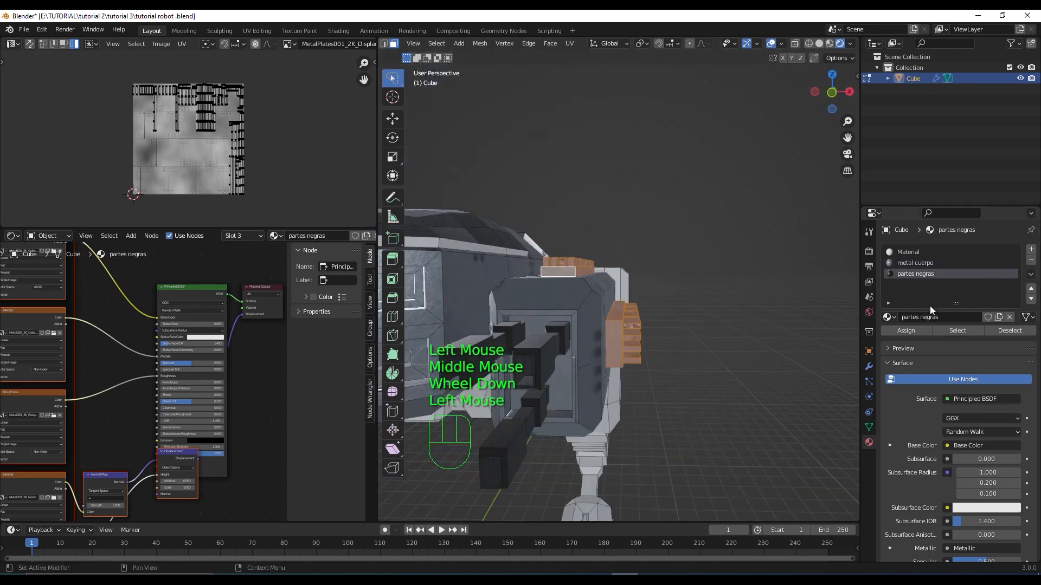
left_click(921, 330)
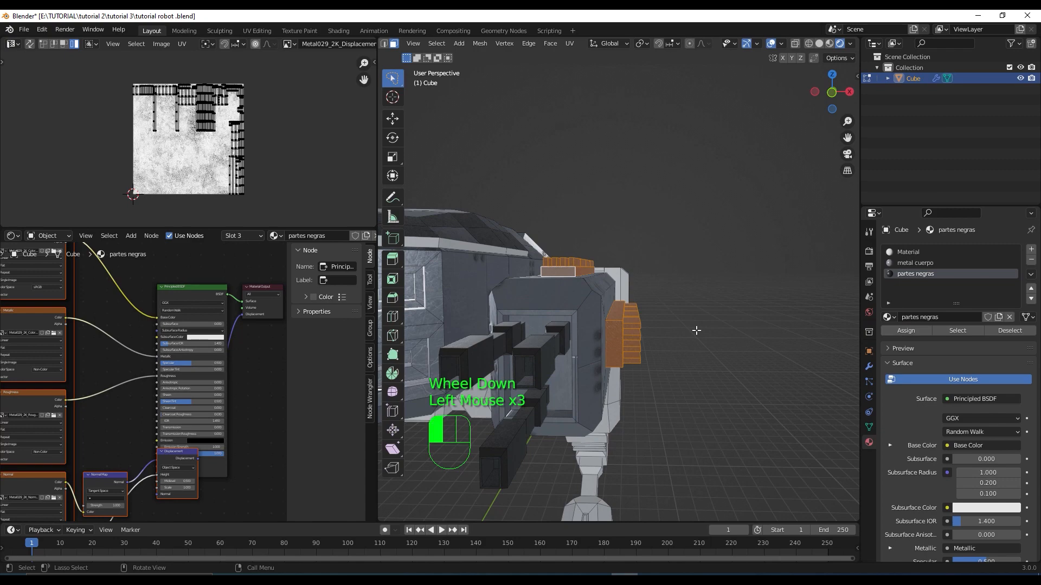
Step: Select the light grey rim faces along the side and the stepped notch of the hull's black roof panel
scroll(696, 330, "down", 2)
middle_click_drag(696, 330, 656, 319)
scroll(745, 215, "up", 3)
scroll(745, 215, "up", 2)
scroll(709, 274, "up", 1)
scroll(709, 275, "down", 2)
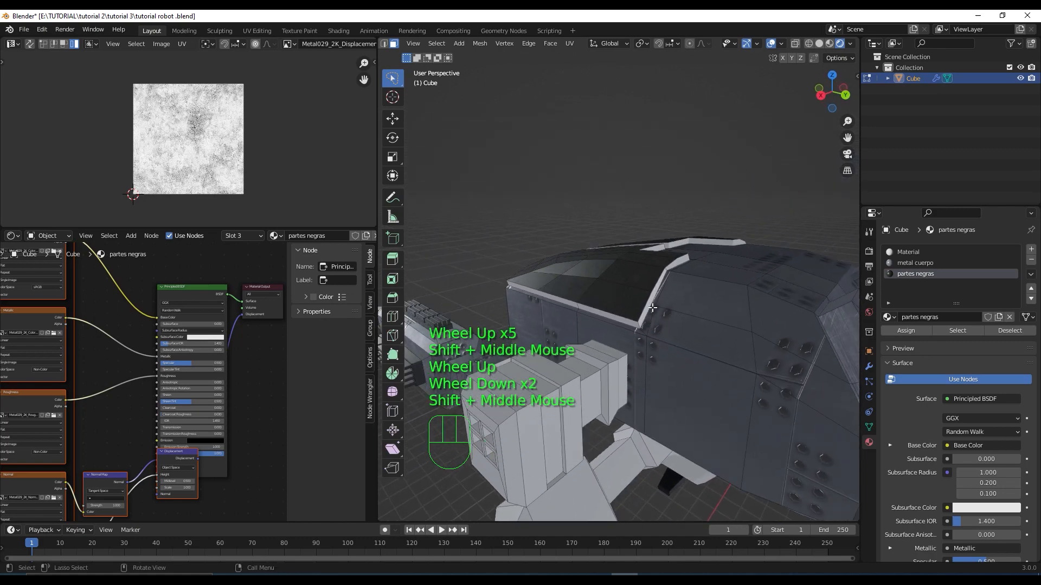
left_click(647, 307)
scroll(648, 307, "up", 1)
scroll(648, 306, "up", 1)
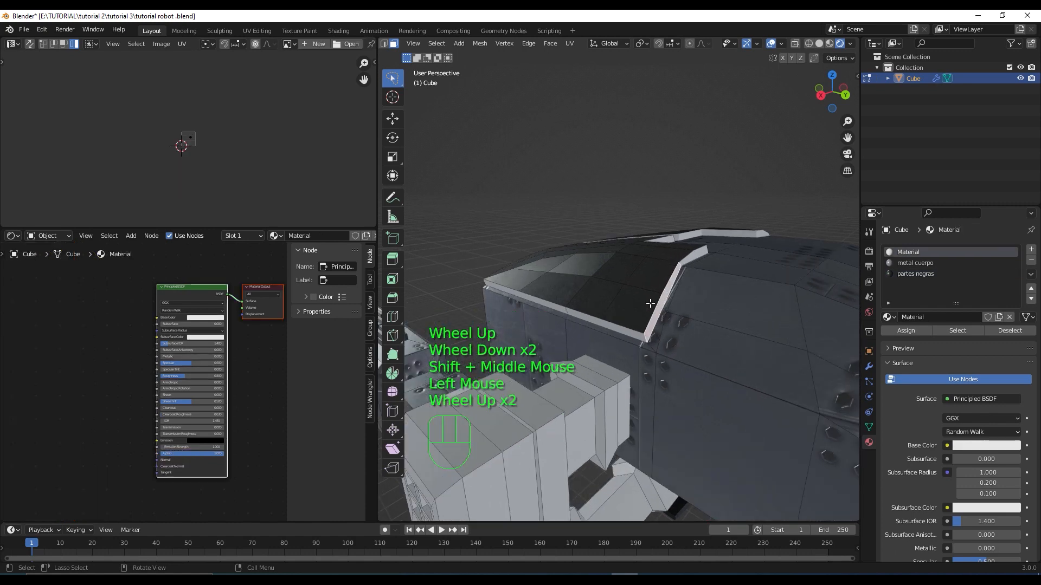
middle_click_drag(650, 304, 666, 293)
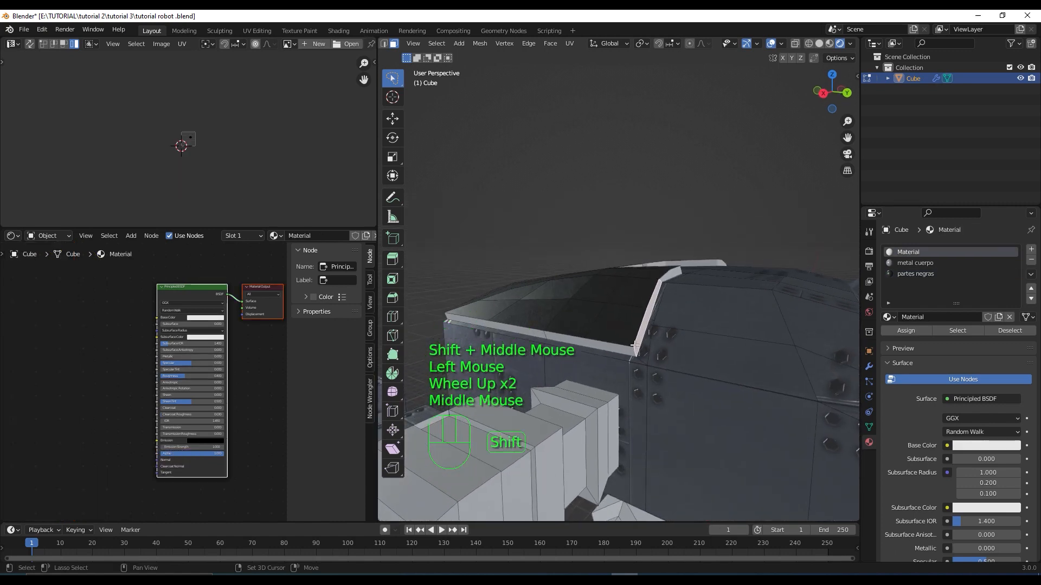
left_click(564, 325, "shift")
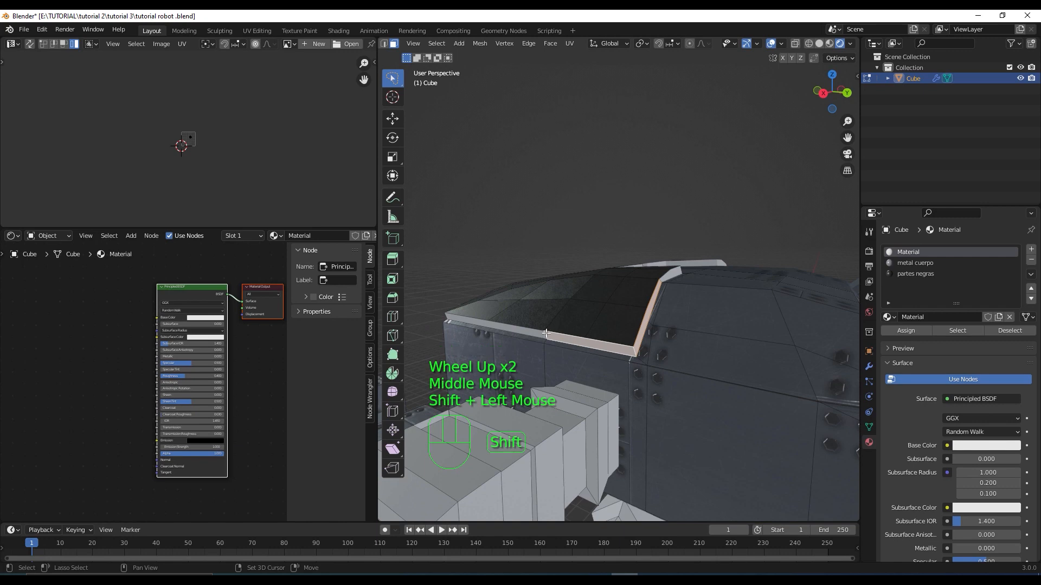
middle_click_drag(529, 333, 599, 290)
left_click(786, 266, "shift")
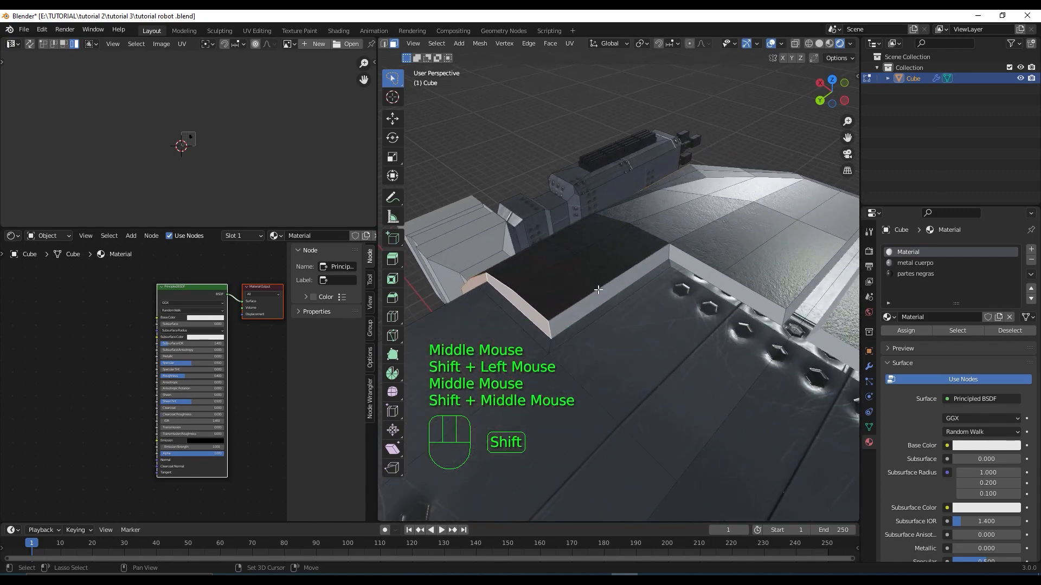
left_click(599, 292, "shift")
left_click(726, 279, "shift")
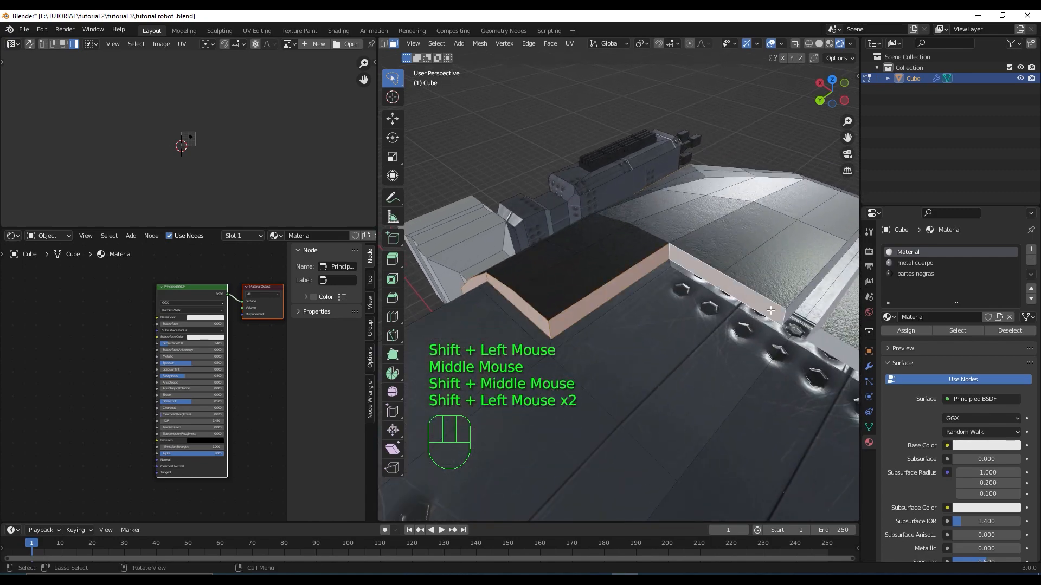
Step: Add the remaining light rim faces around the black roof panel's far edge and end, and assign partes negras to the rim
middle_click_drag(725, 279, 807, 341)
left_click(800, 346, "shift")
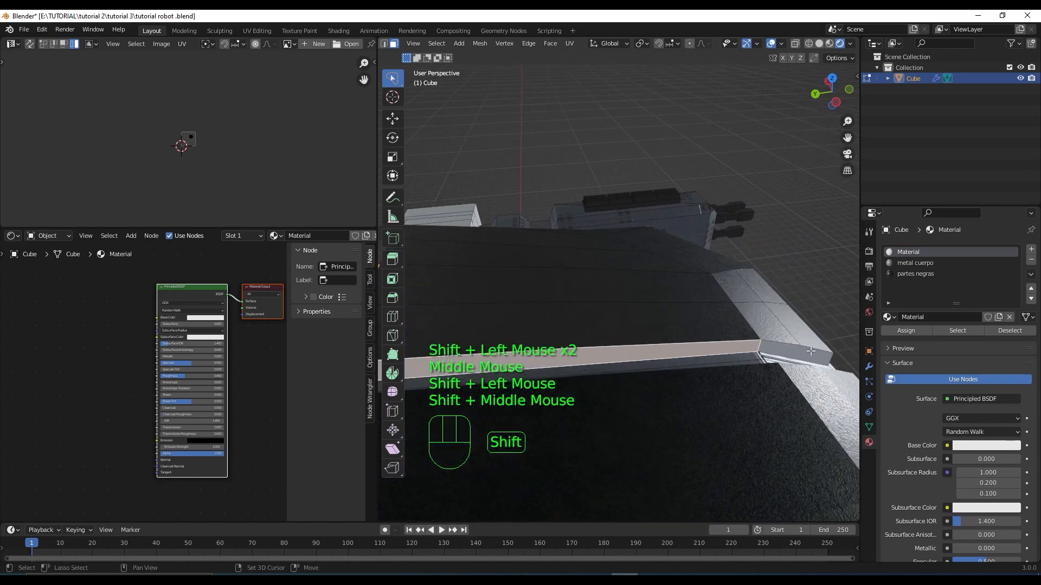
left_click(810, 351, "shift")
scroll(655, 327, "down", 2)
middle_click_drag(655, 327, 630, 333)
scroll(568, 306, "up", 1)
scroll(568, 307, "up", 2)
left_click(631, 333, "shift")
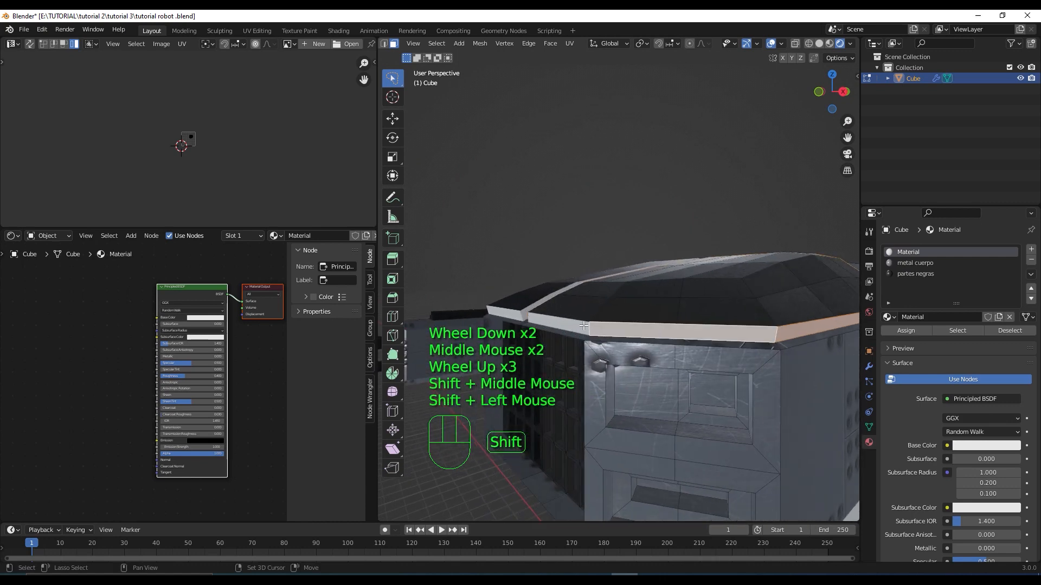
left_click(583, 325, "shift")
left_click(932, 271)
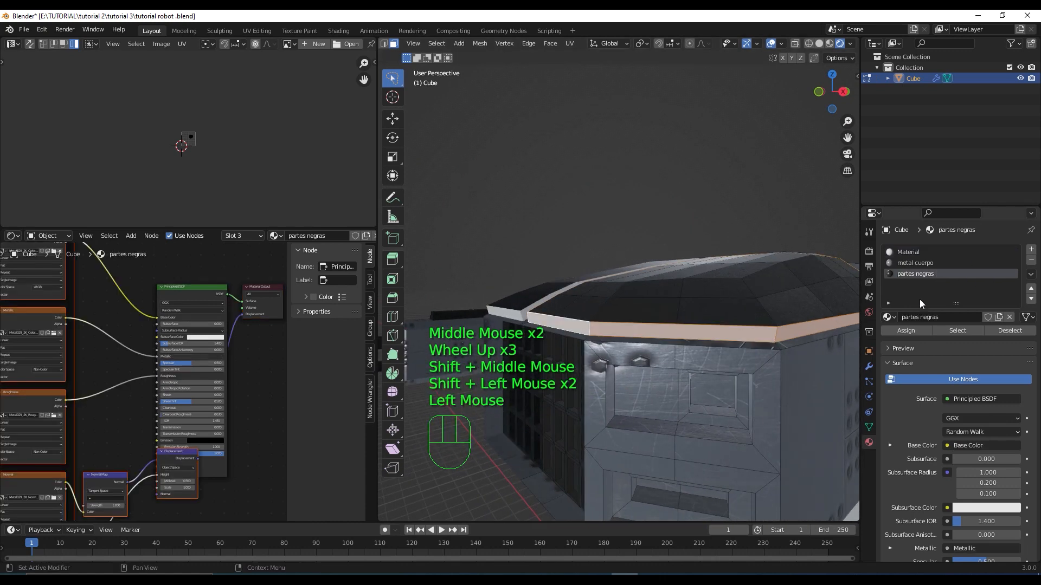
left_click(914, 330)
left_click(677, 233)
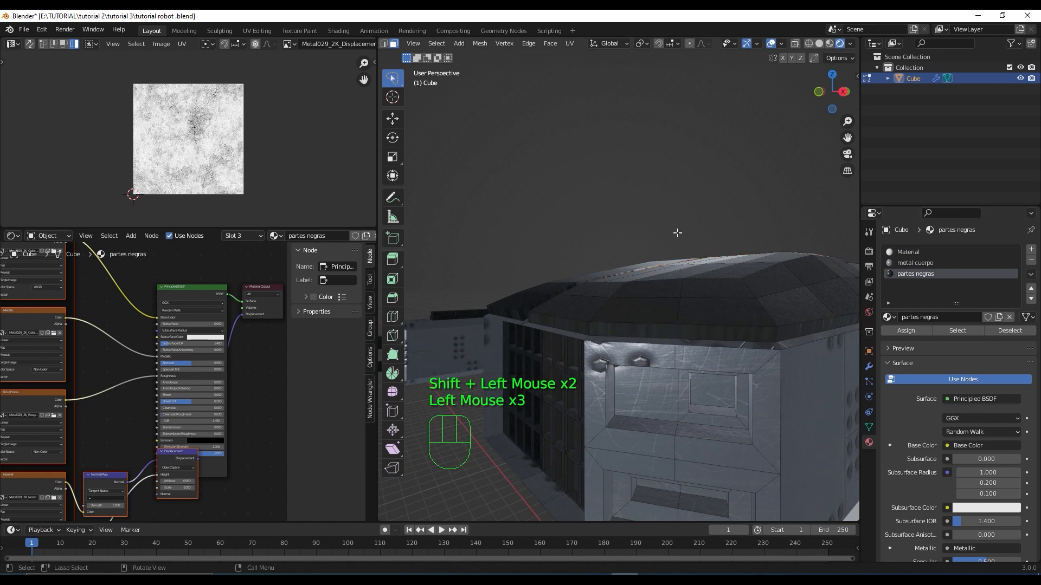
Step: Restore the rim selection and add the outer row of roof panel faces along the end and side edge
middle_click_drag(746, 304, 766, 344)
scroll(767, 325, "down", 2)
scroll(766, 327, "up", 1)
key("ctrl+z")
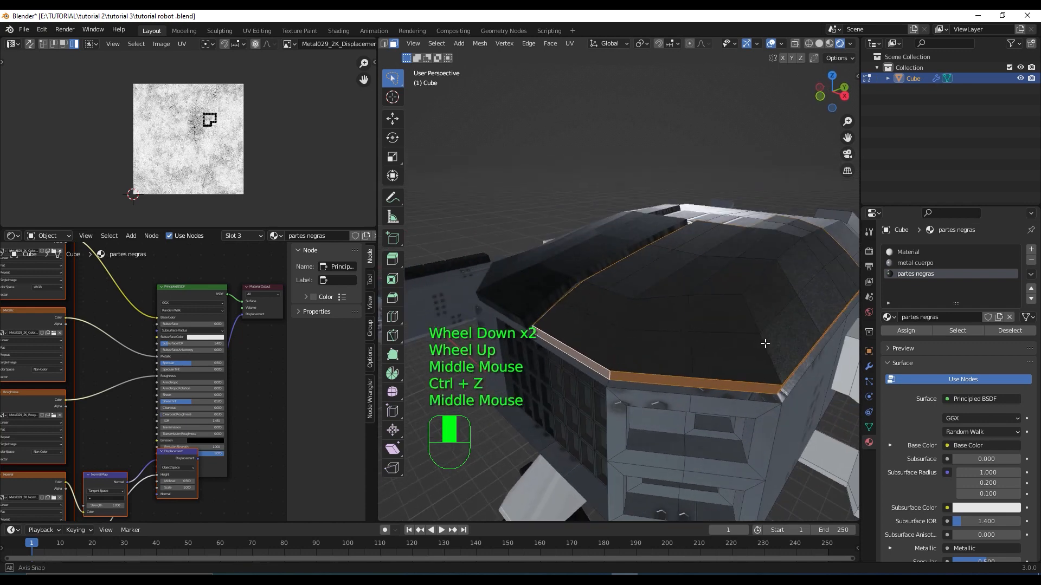
left_click(580, 340, "shift")
left_click(585, 338, "shift")
left_click(650, 352, "shift")
left_click(736, 352, "shift")
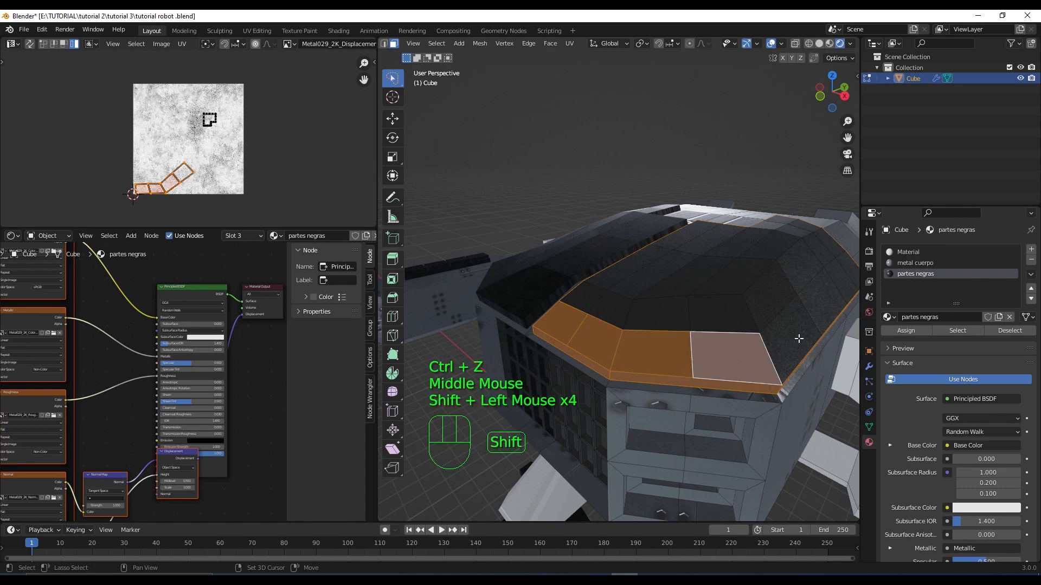
left_click(783, 333, "shift")
left_click(832, 290, "shift")
left_click(844, 277, "shift")
left_click(852, 265, "shift")
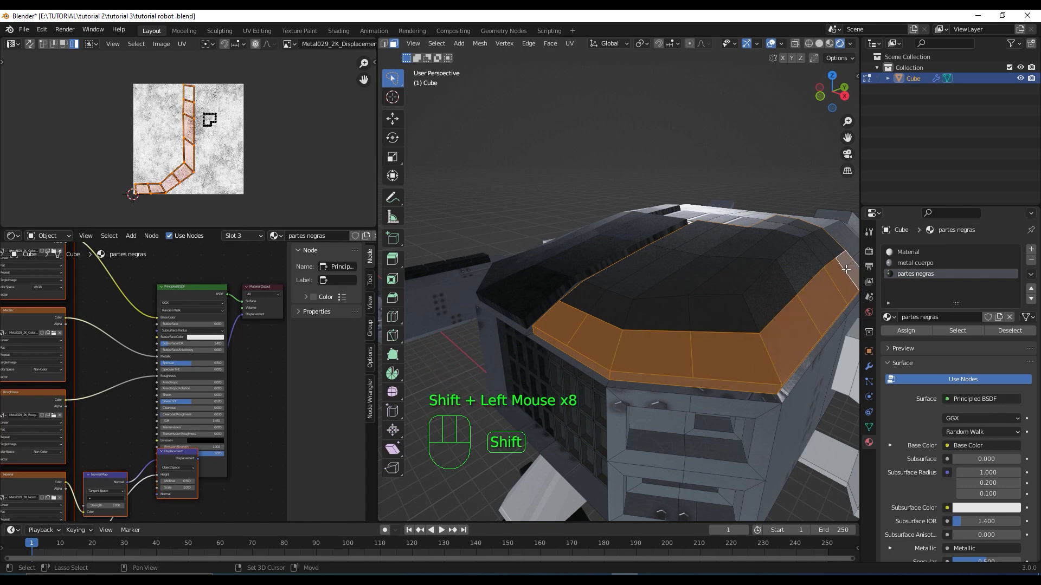
Step: Add the rest of the roof panel's outer row and the middle rows of its sloped side to the selection
middle_click_drag(850, 266, 832, 299)
middle_click_drag(831, 300, 711, 335, "shift")
left_click(737, 295, "shift")
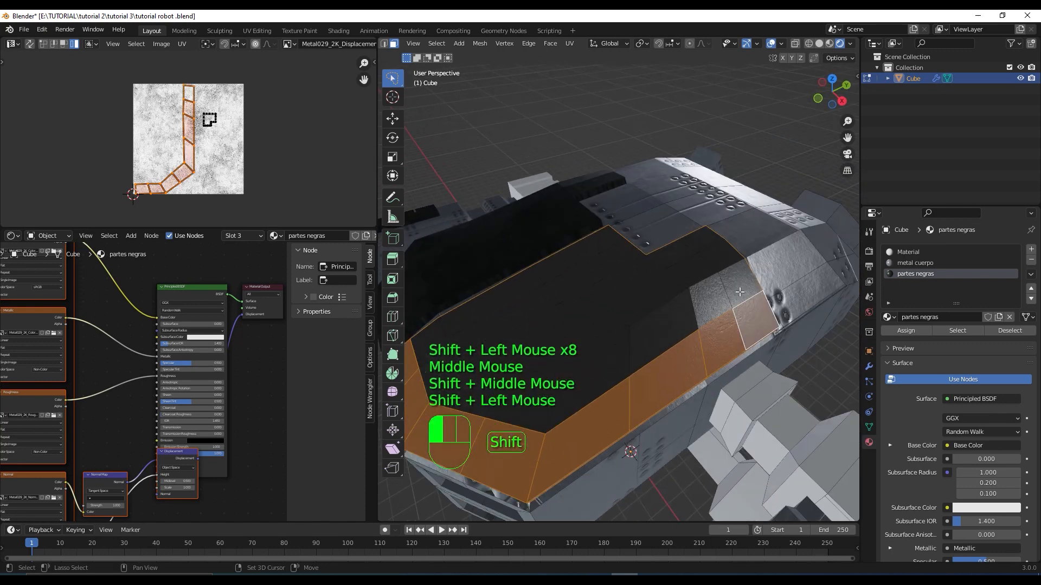
left_click(708, 306, "shift")
left_click(668, 330, "shift")
left_click(581, 375, "shift")
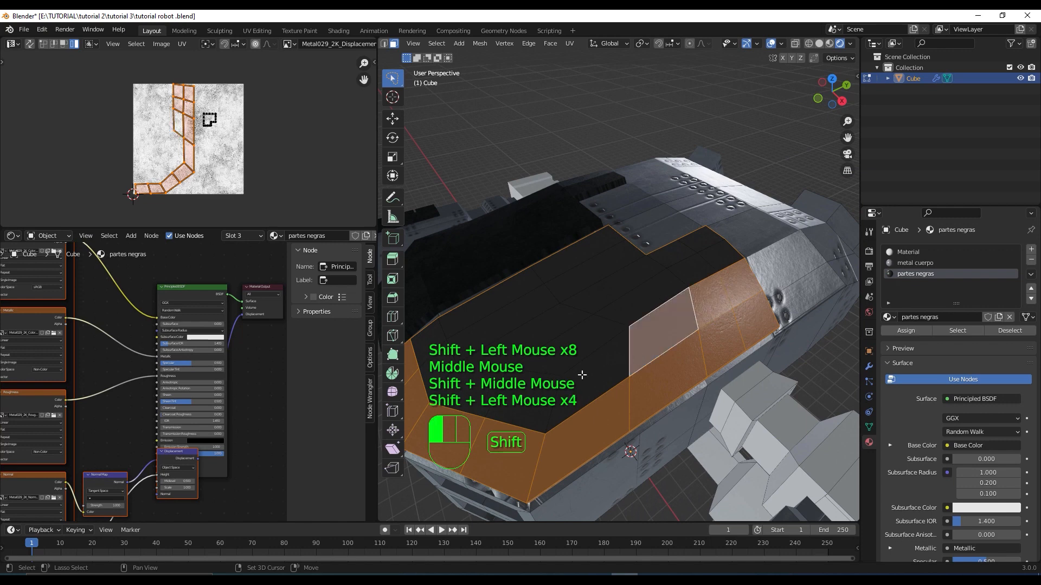
left_click(533, 394, "shift")
left_click(586, 344, "shift")
left_click(620, 312, "shift")
left_click(656, 283, "shift")
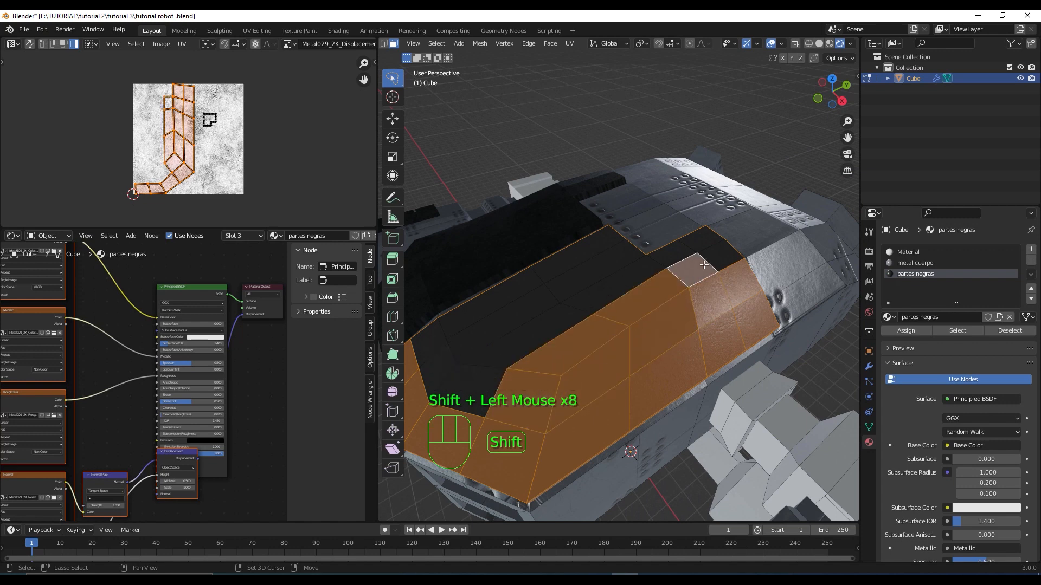
Step: Add the remaining upper faces of the black roof panel so the whole panel is selected together with its rim
left_click(696, 263, "shift")
left_click(684, 250, "shift")
left_click(645, 261, "shift")
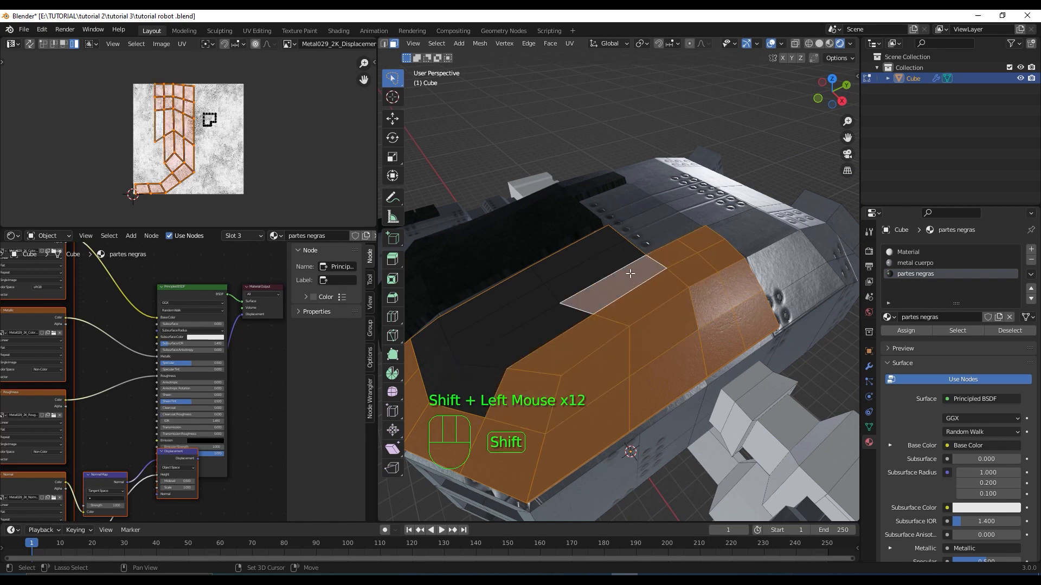
left_click(594, 276, "shift")
left_click(577, 254, "shift")
left_click(492, 305, "shift")
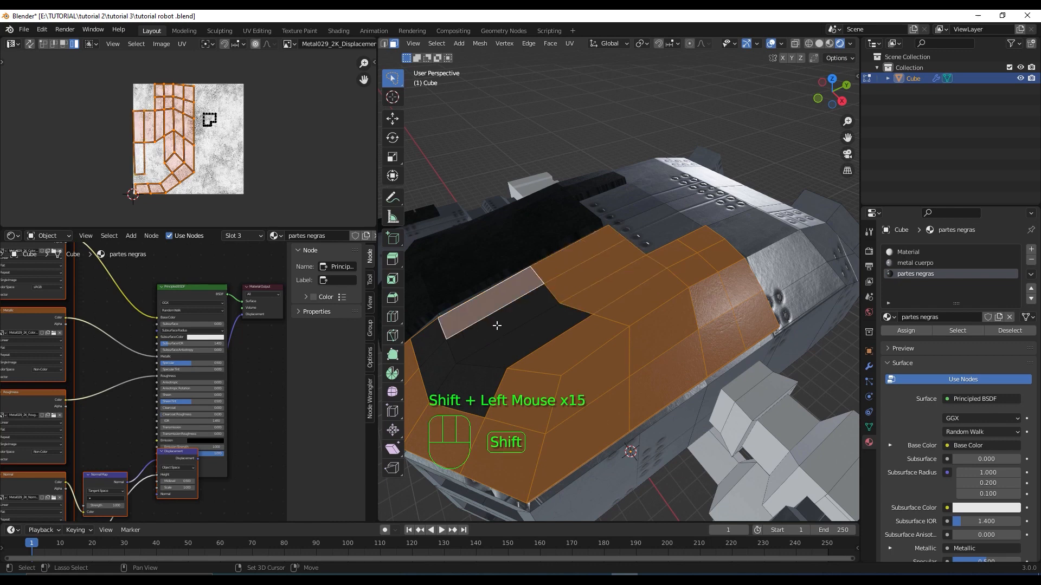
left_click(504, 332, "shift")
left_click(522, 342, "shift")
left_click(456, 367, "shift")
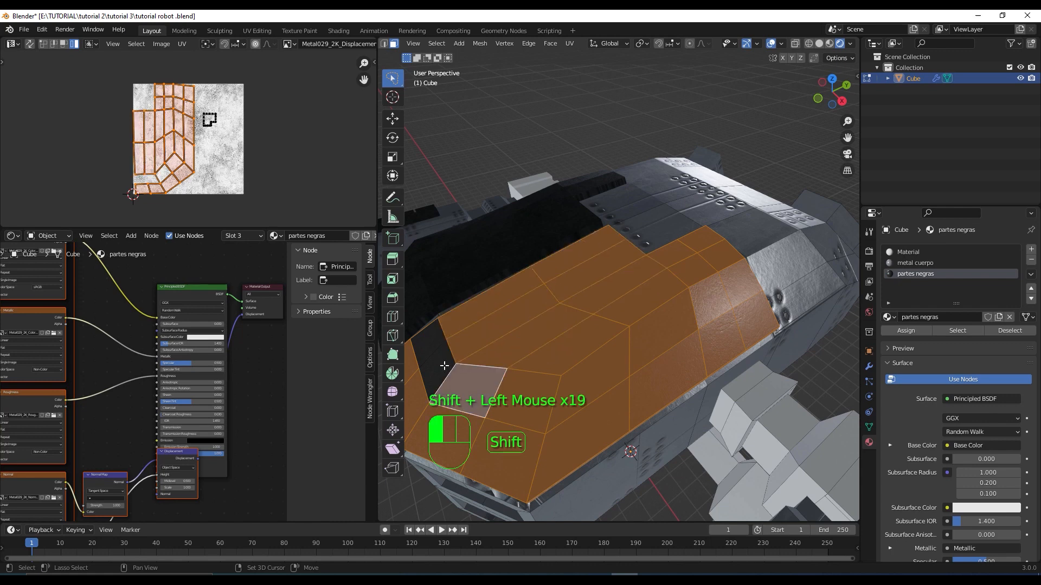
left_click(437, 355, "shift")
Step: Unwrap the selected roof panel and rim faces with Smart UV Project using the default settings
right_click(594, 301)
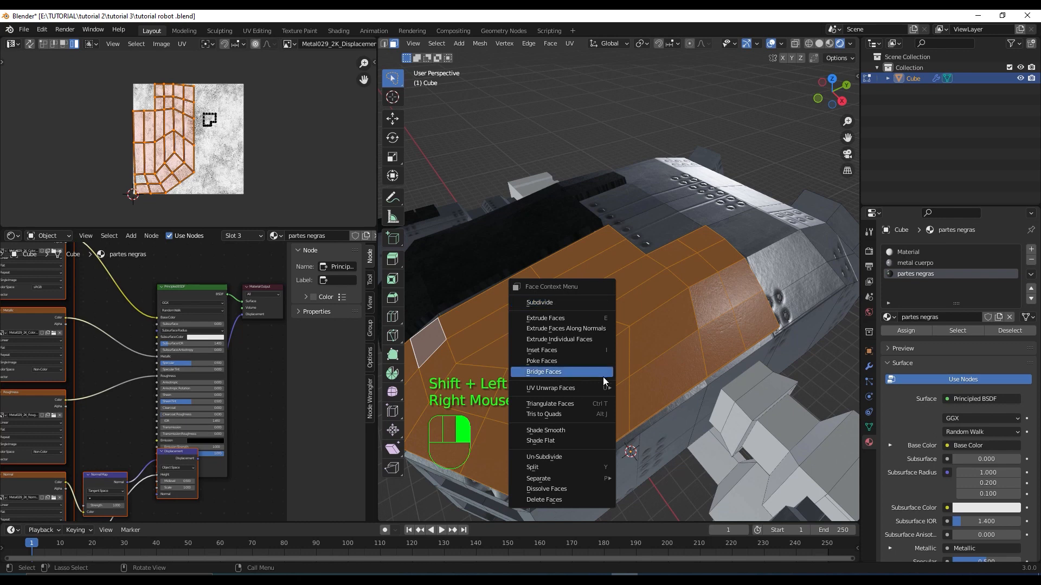
mouse_move(609, 387)
left_click(644, 403)
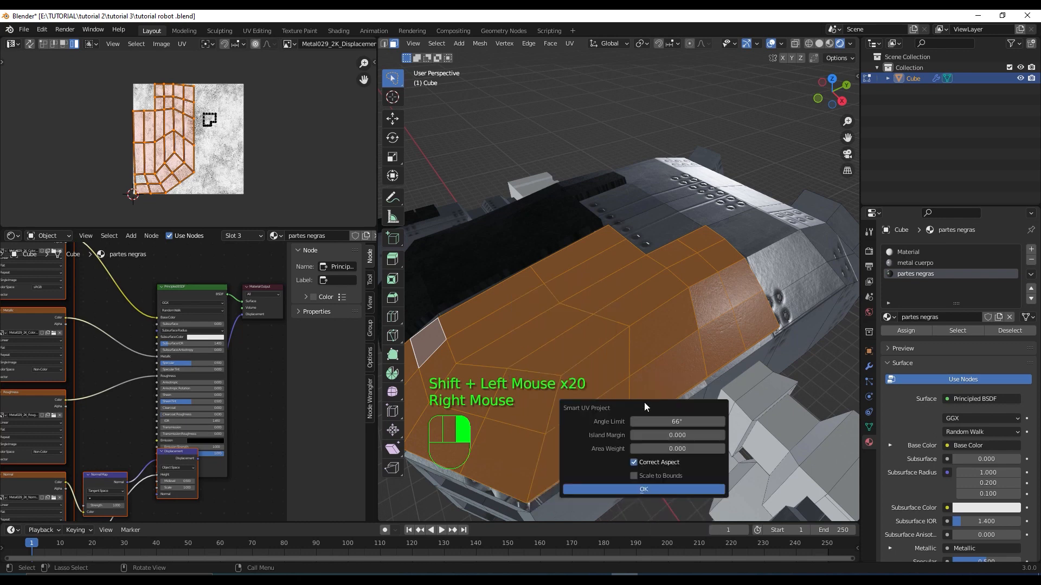
left_click(679, 491)
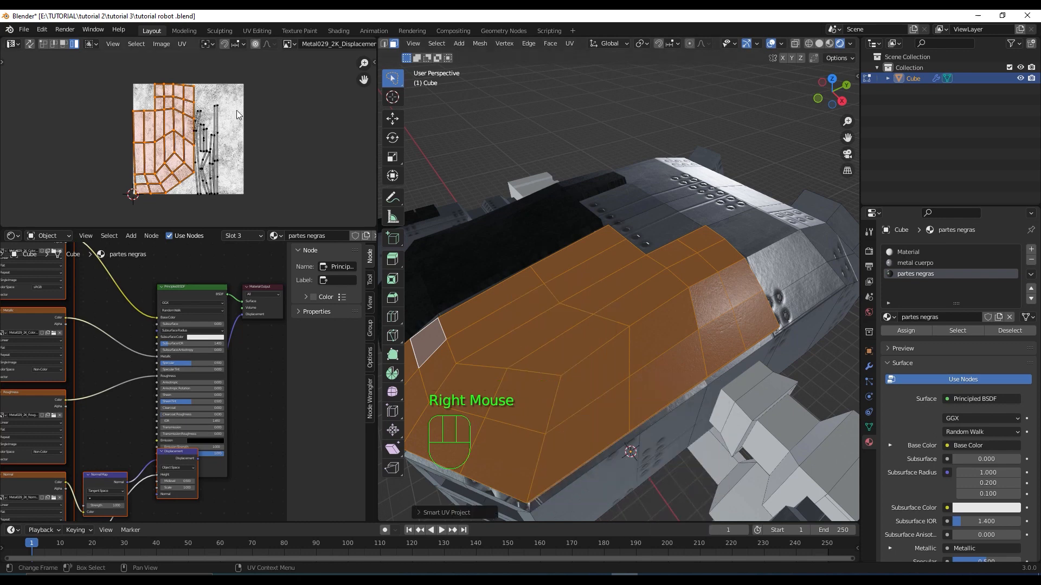
Step: Select all the roof panel's UV islands in the UV Editor and average their scale
left_click_drag(95, 75, 287, 210)
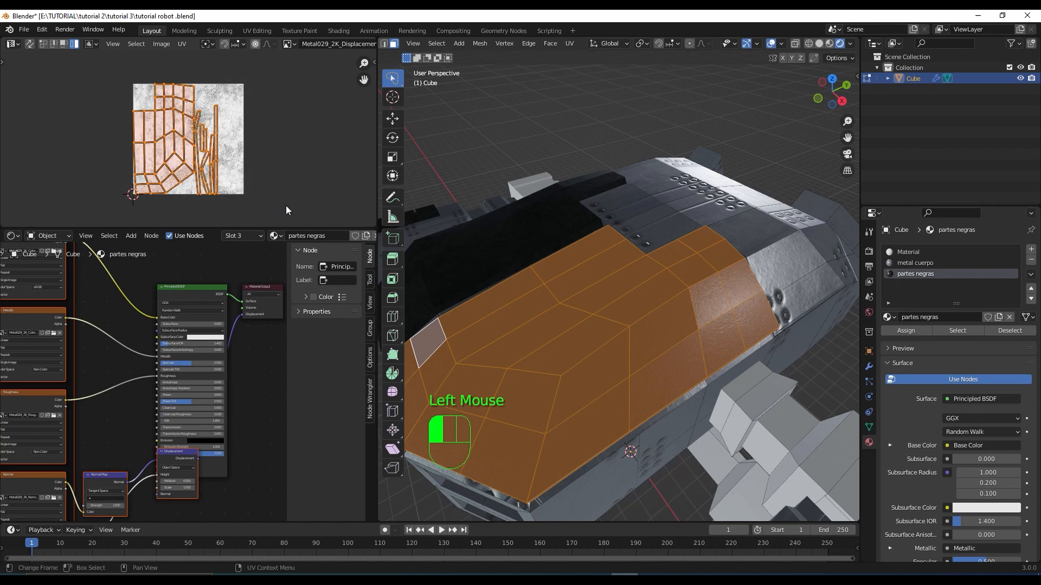
left_click(187, 44)
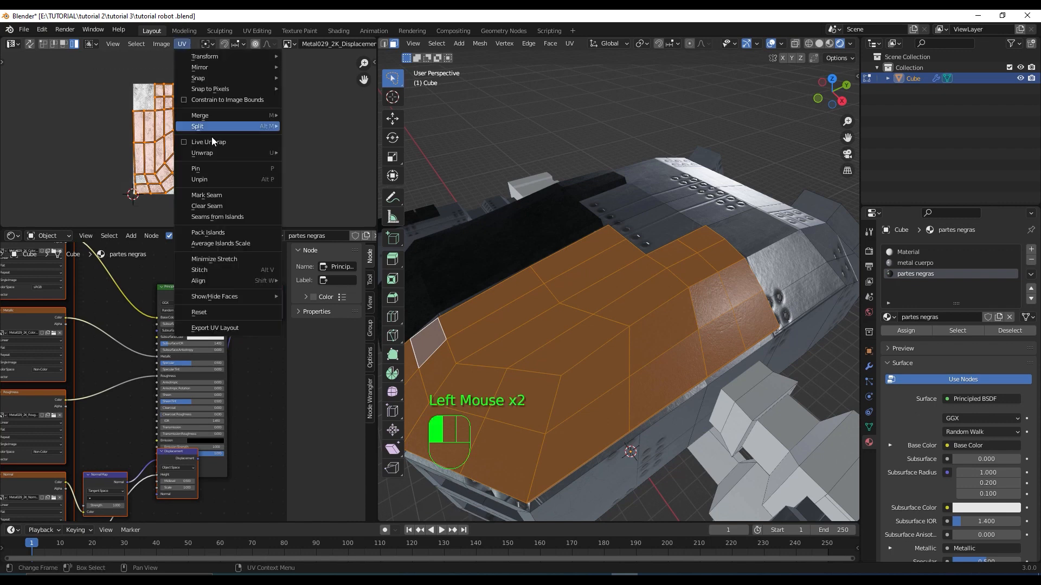
left_click(262, 243)
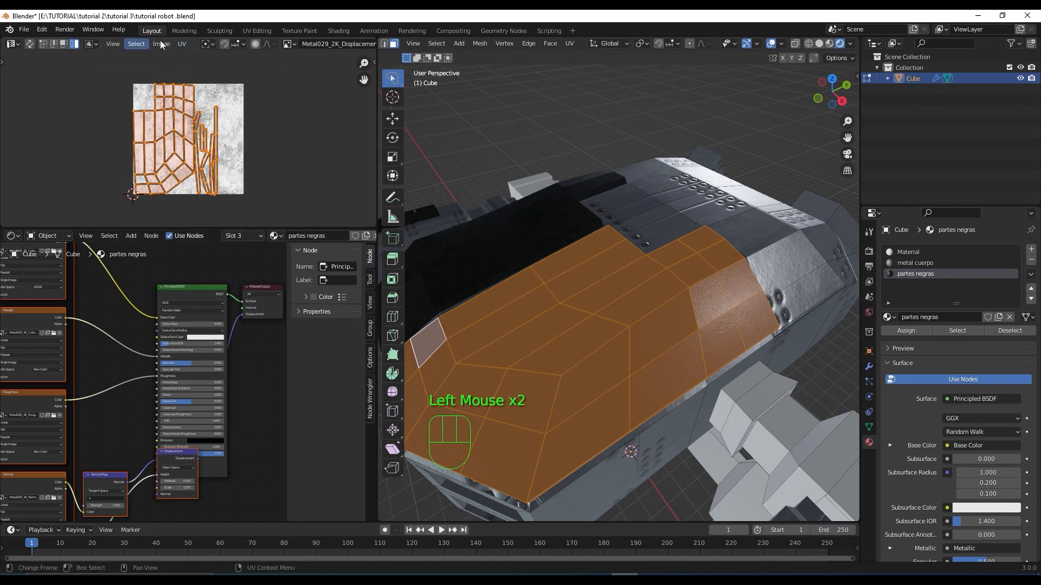
Step: Pack the roof panel's UV islands and clear the face selection
left_click(183, 44)
left_click(236, 233)
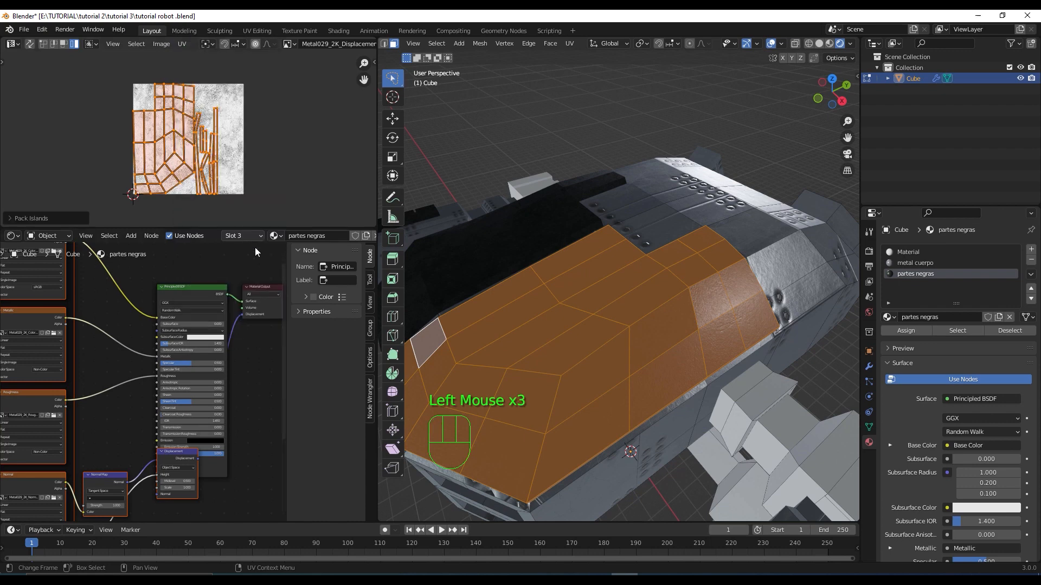
scroll(561, 361, "down", 1)
middle_click_drag(542, 352, 624, 172)
left_click(624, 171)
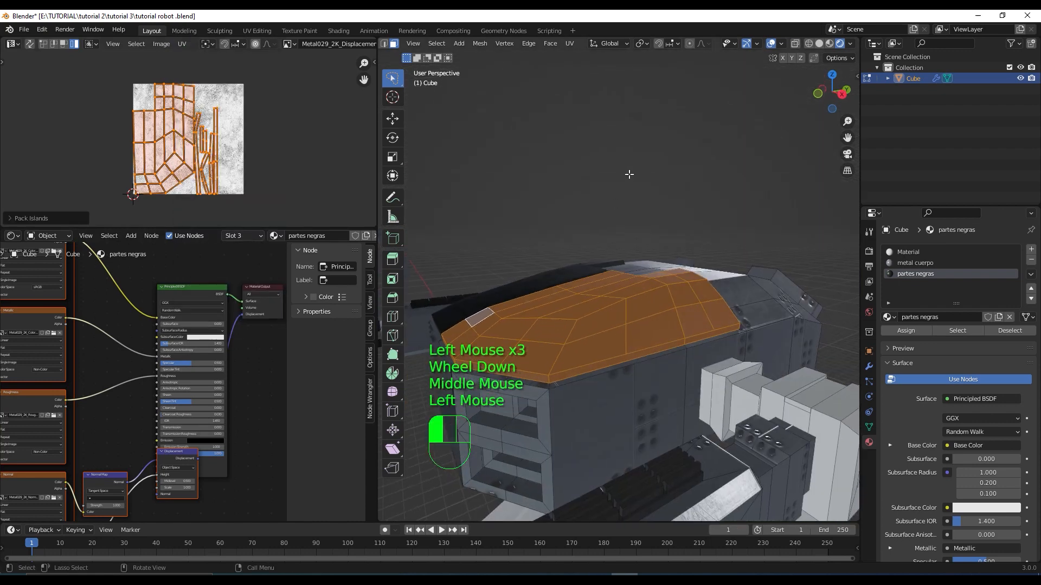
Step: Select the whole untextured shoulder block beside the weapon arm and unwrap it with Smart UV Project using the default settings
scroll(648, 219, "down", 2)
middle_click_drag(651, 235, 552, 244)
middle_click_drag(601, 296, 649, 290)
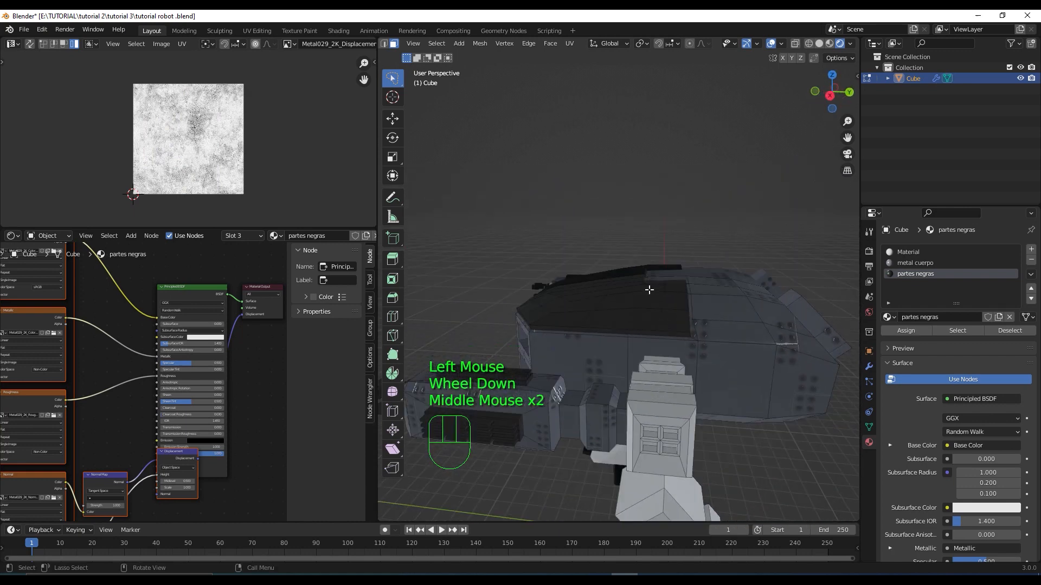
left_click(682, 410)
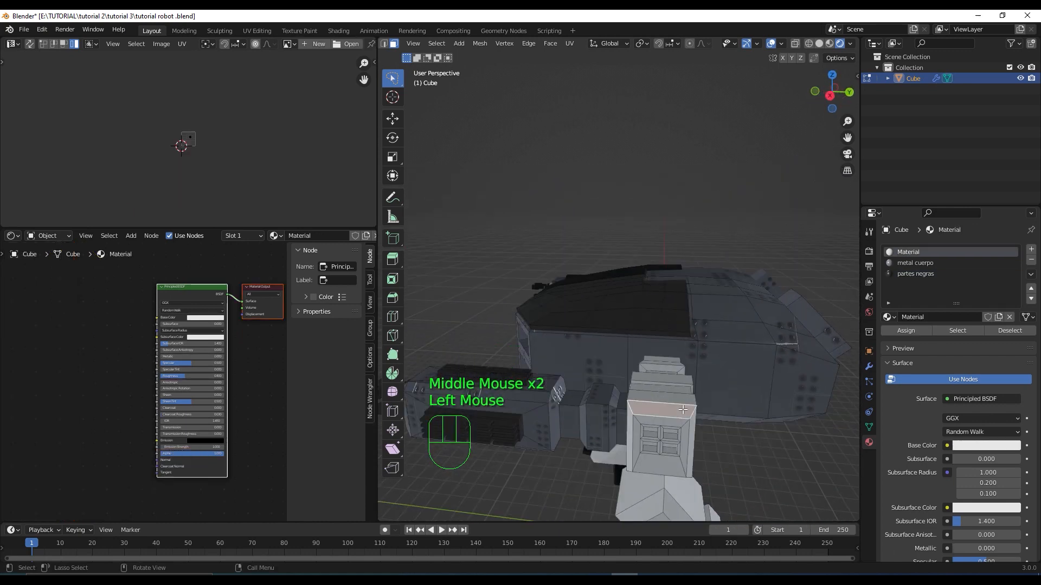
key("l")
right_click(683, 410)
mouse_move(682, 409)
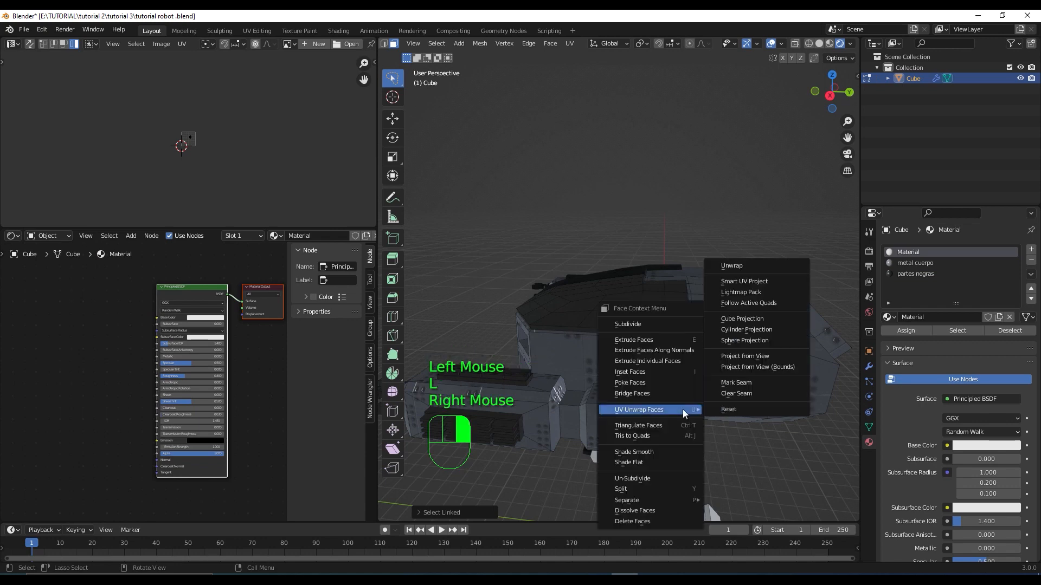
left_click(784, 283)
left_click(799, 373)
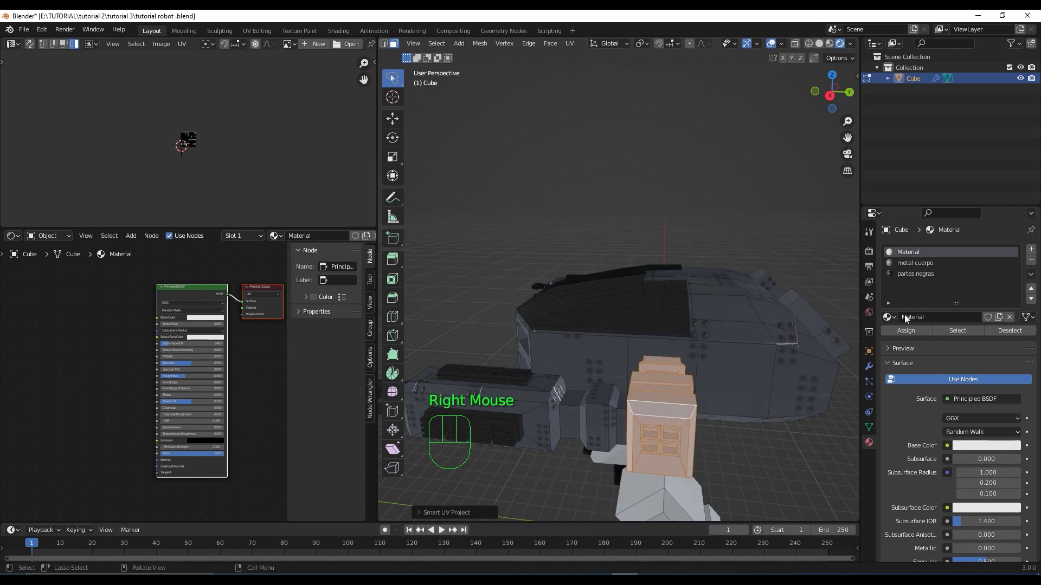
Step: Assign metal cuerpo to the shoulder block, clear the selection and save the file
left_click(917, 263)
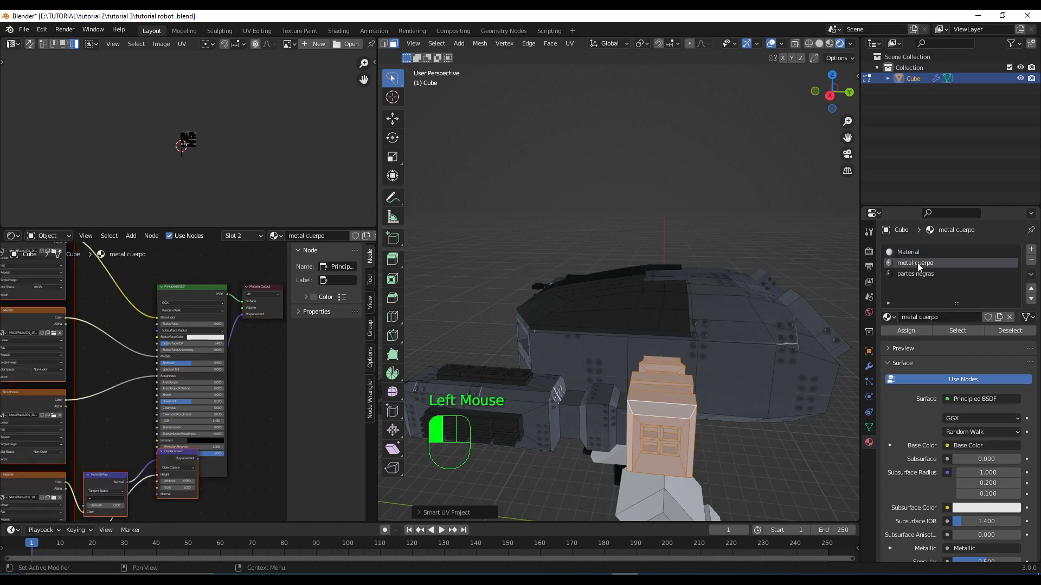
left_click(916, 332)
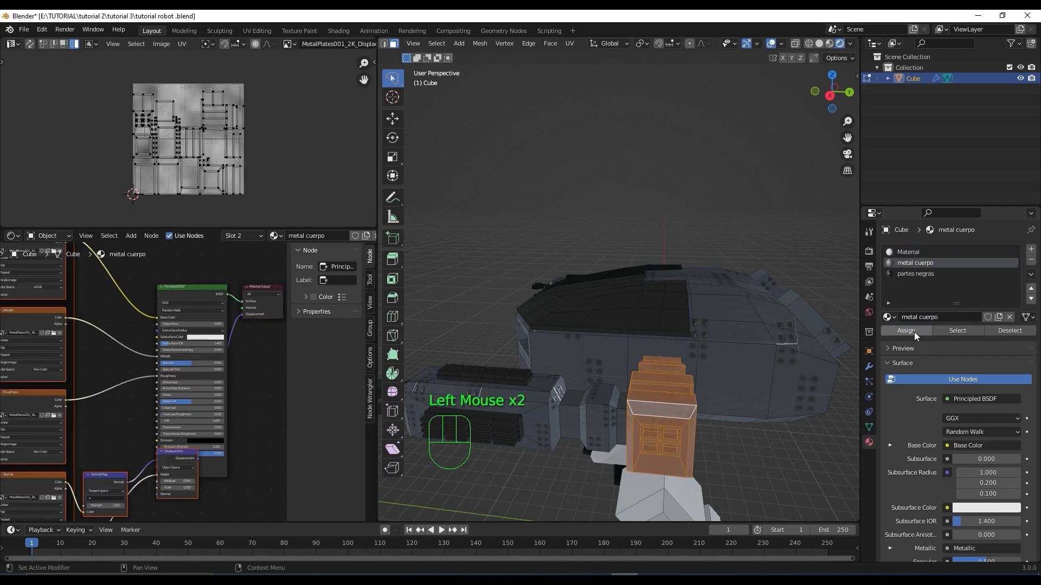
left_click(460, 234)
key("ctrl+s")
Step: Unwrap the linked hip block beneath the hull with default Smart UV Project settings and assign it metal cuerpo
scroll(661, 374, "down", 2)
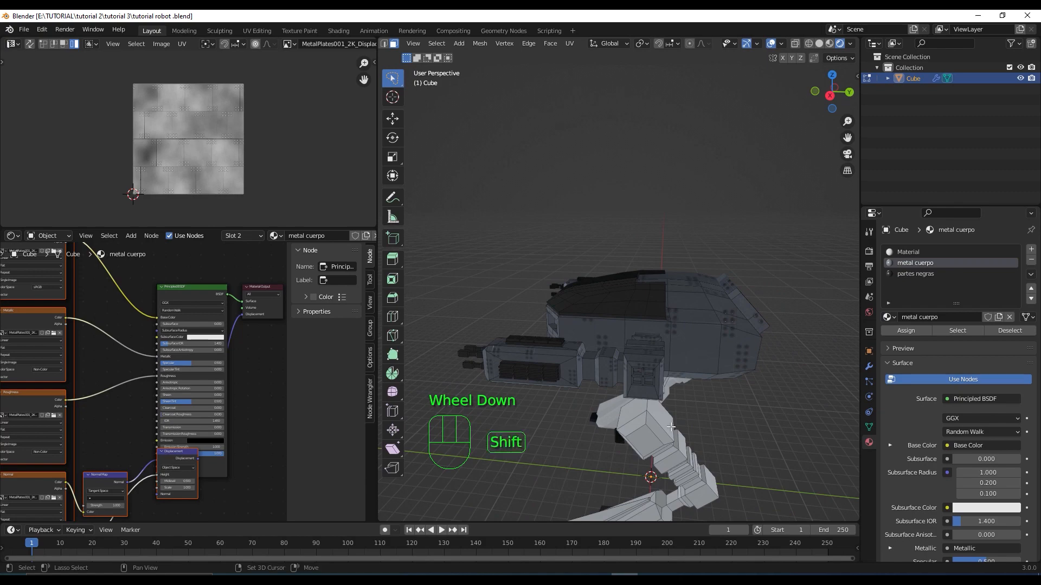
middle_click_drag(671, 428, 745, 325, "shift")
scroll(625, 347, "up", 2)
left_click(566, 309)
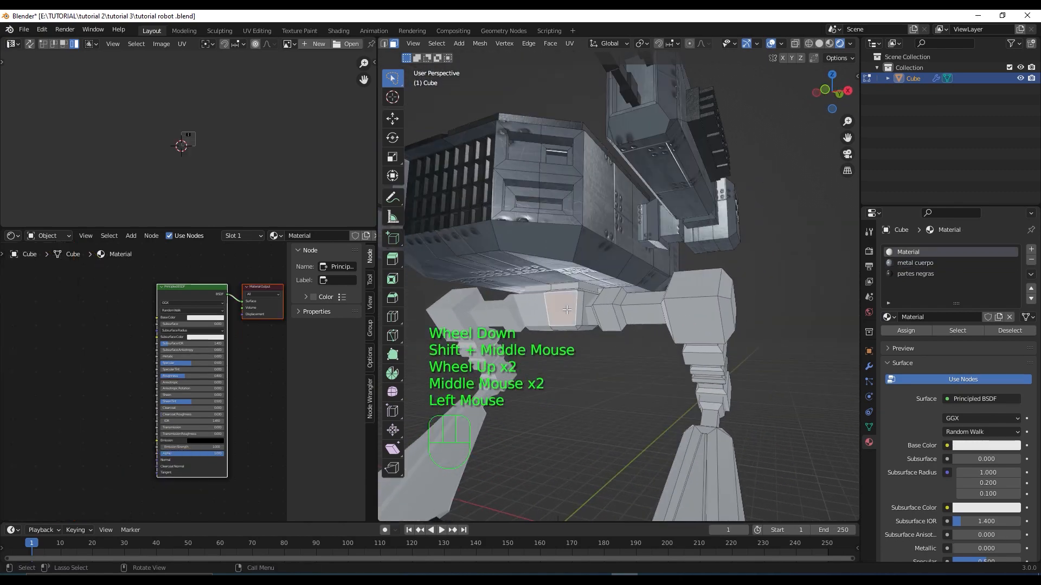
key("l")
right_click(566, 309)
mouse_move(565, 310)
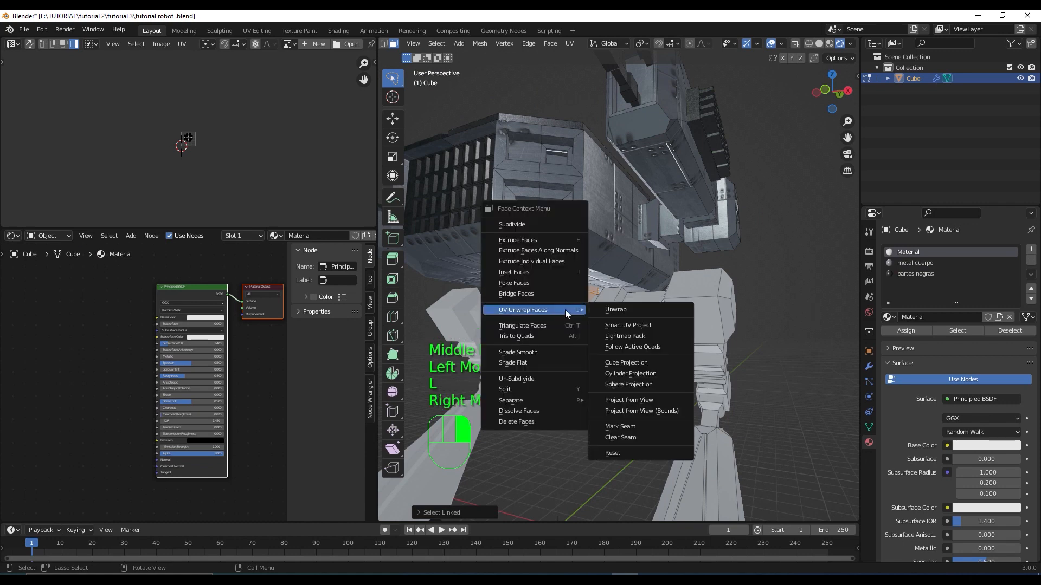
left_click(648, 324)
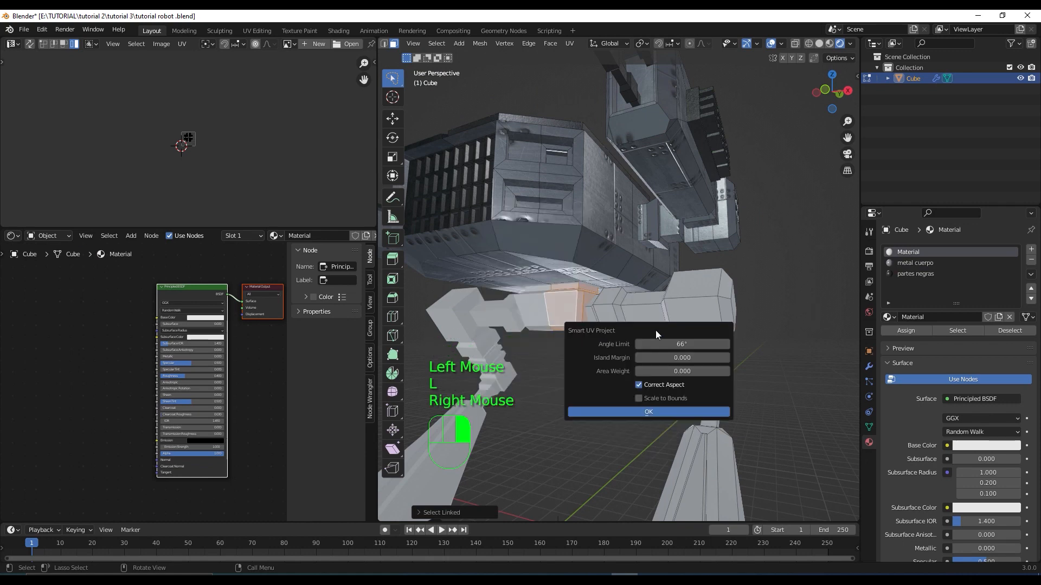
left_click(690, 416)
left_click(923, 264)
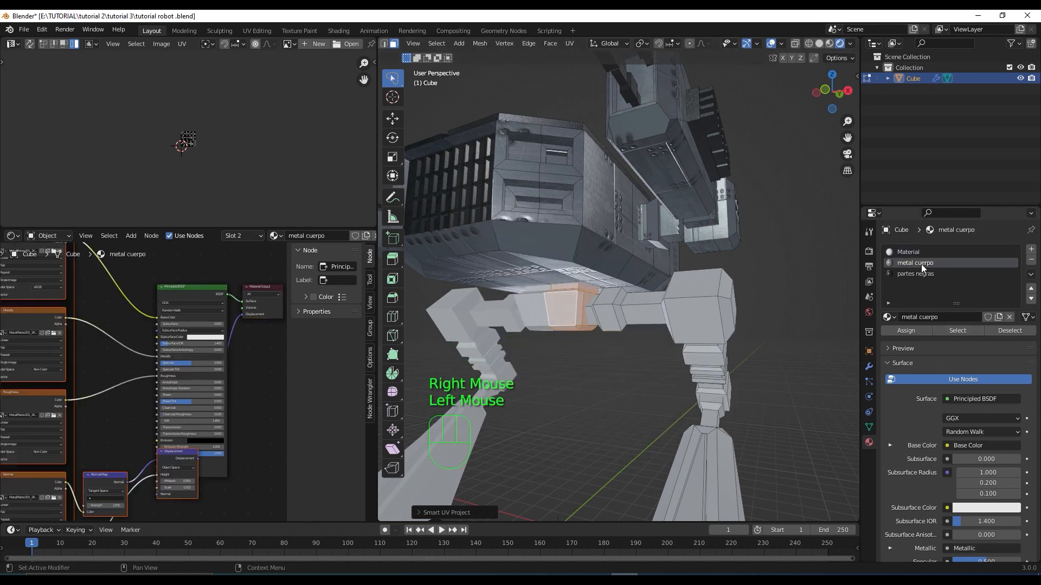
left_click(909, 329)
Step: Unwrap the linked upper leg piece with default Smart UV Project settings and assign it metal cuerpo
scroll(651, 314, "down", 2)
left_click(665, 310)
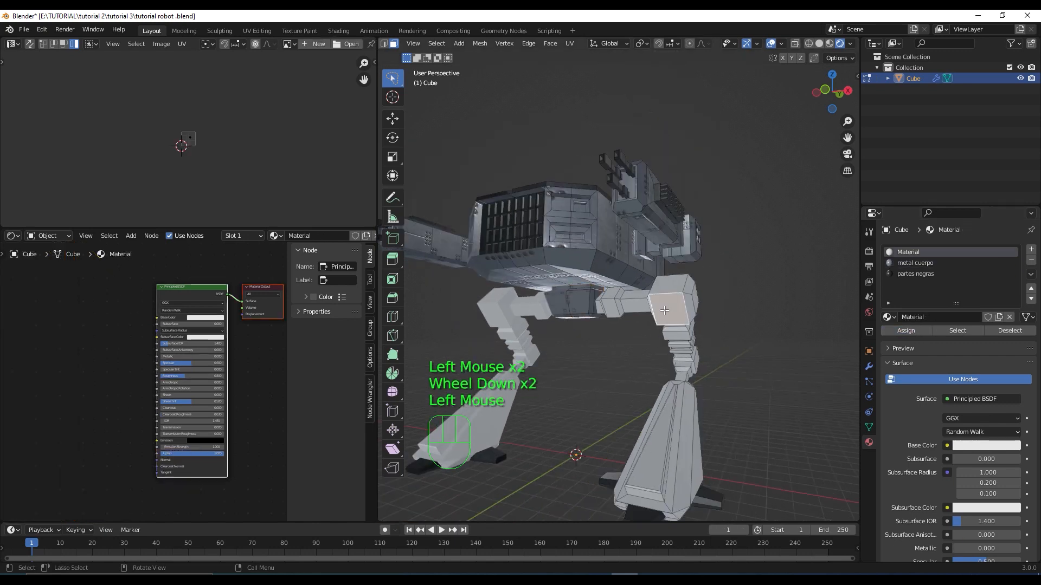
key("l")
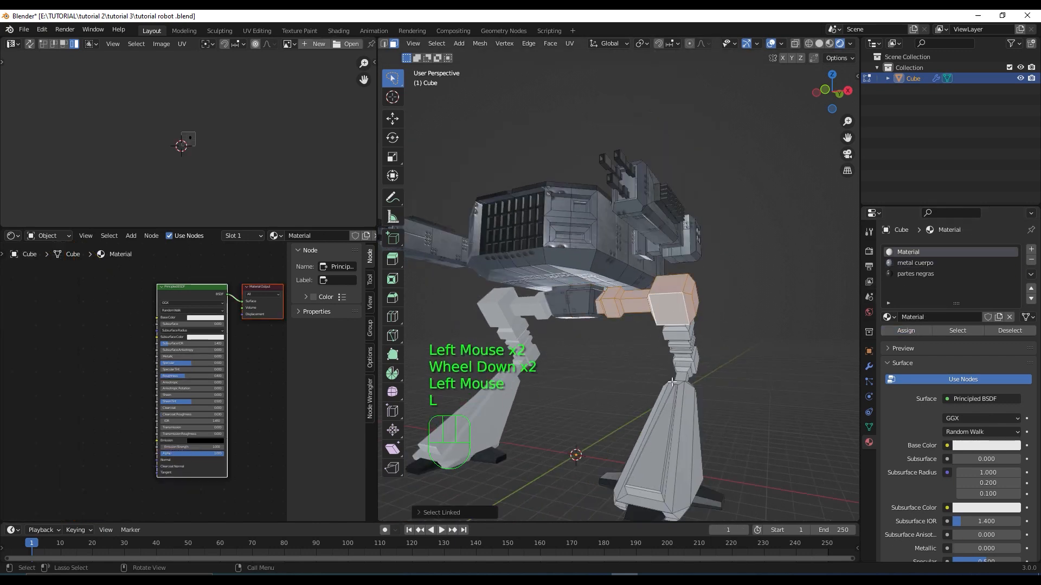
right_click(661, 310)
mouse_move(671, 303)
left_click(733, 320)
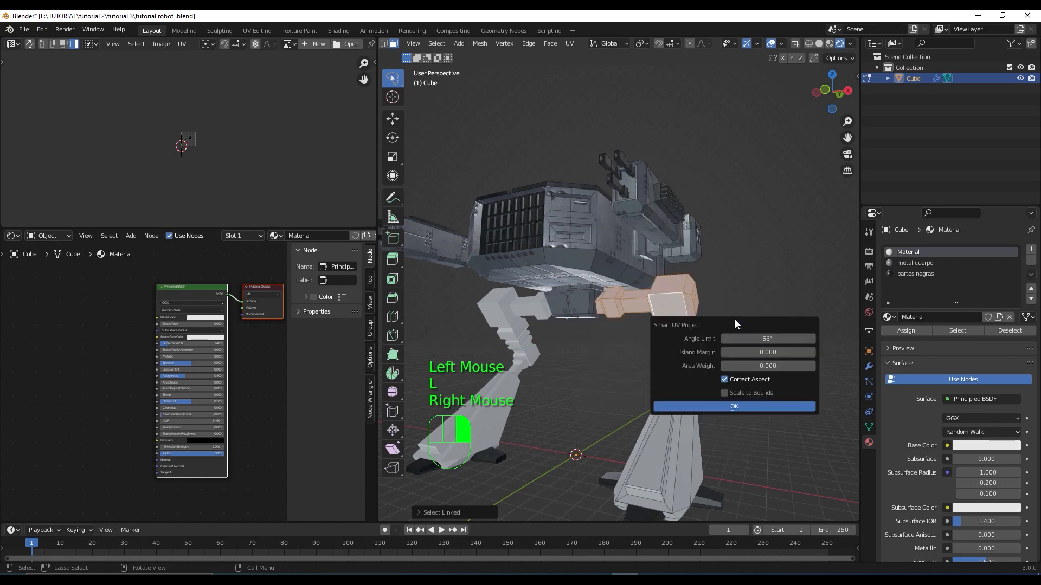
left_click(766, 406)
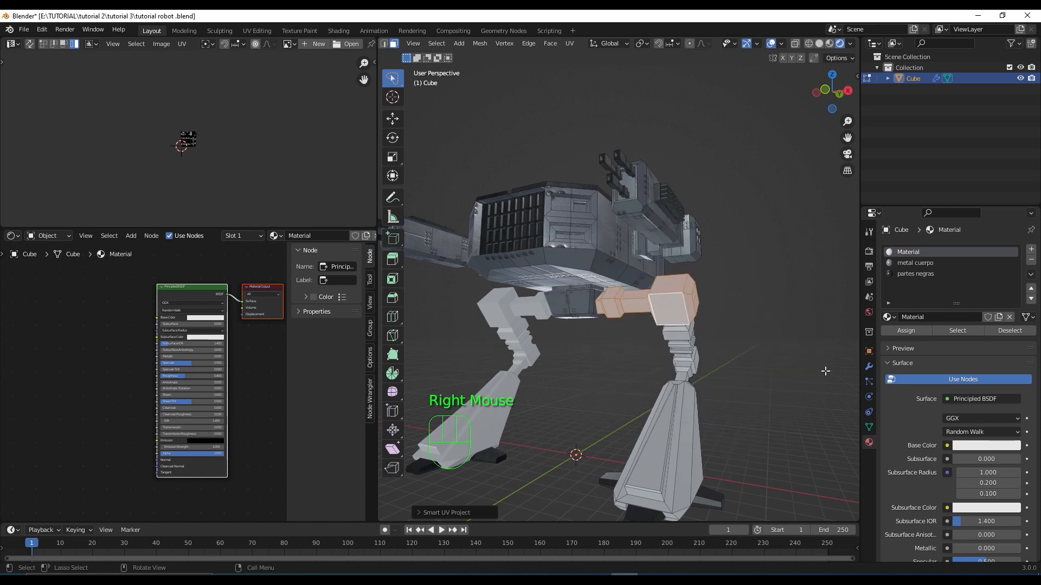
left_click(911, 264)
left_click(919, 332)
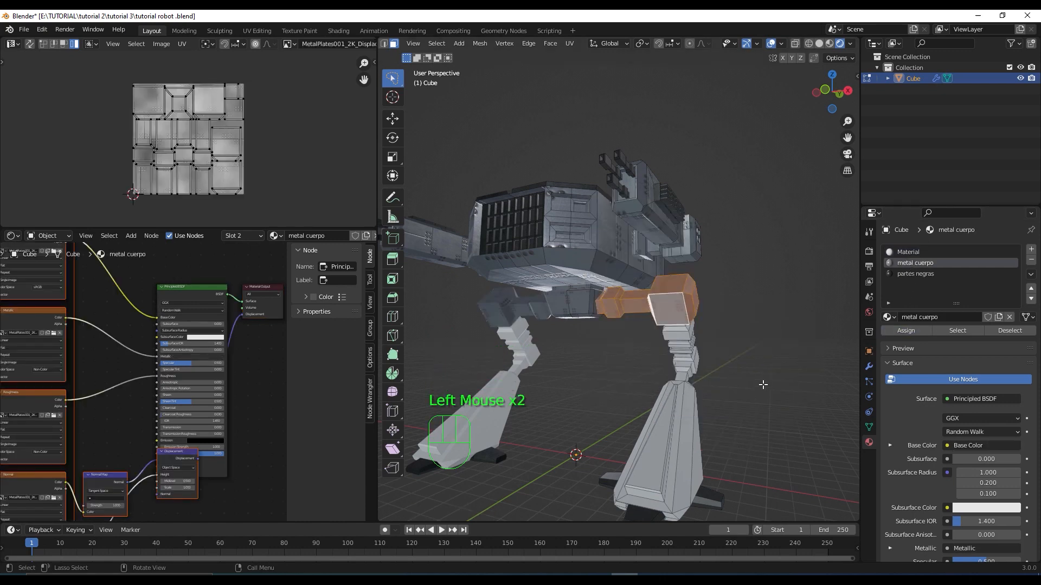
Step: Select the whole ridged middle section of the leg and assign it metal cuerpo
middle_click_drag(763, 384, 670, 214, "shift")
scroll(756, 255, "up", 3)
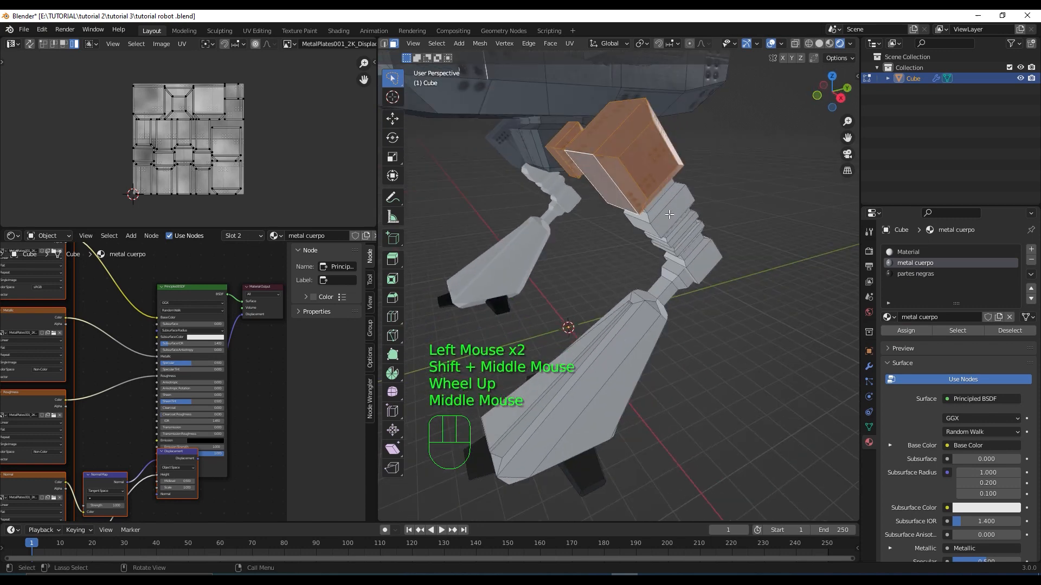
left_click(668, 203)
key("l")
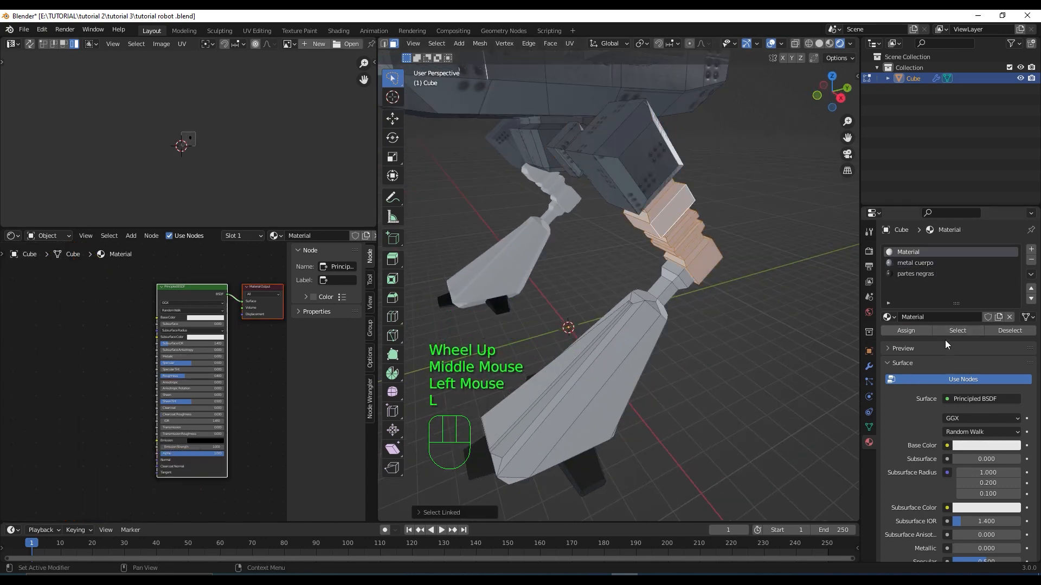
left_click(915, 262)
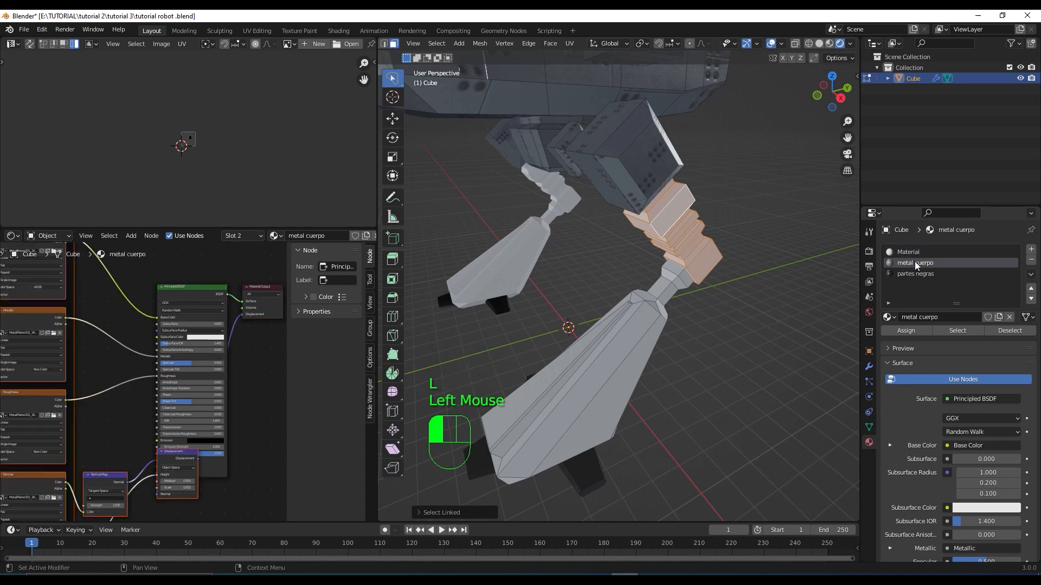
left_click(905, 331)
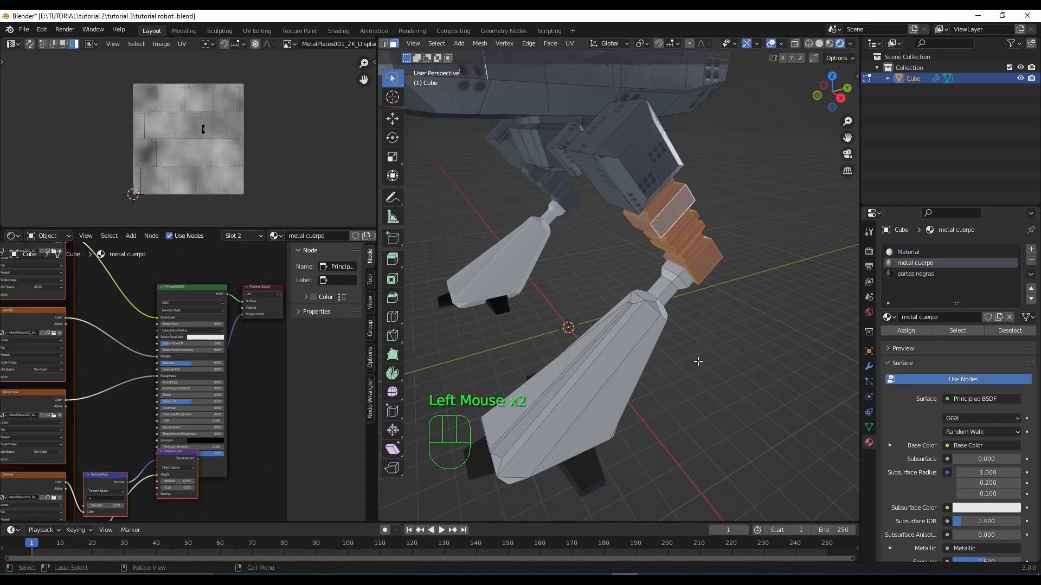
Step: Select the whole flared lower leg and unwrap it with Smart UV Project using the default settings
scroll(697, 360, "down", 1)
middle_click_drag(697, 360, 643, 323)
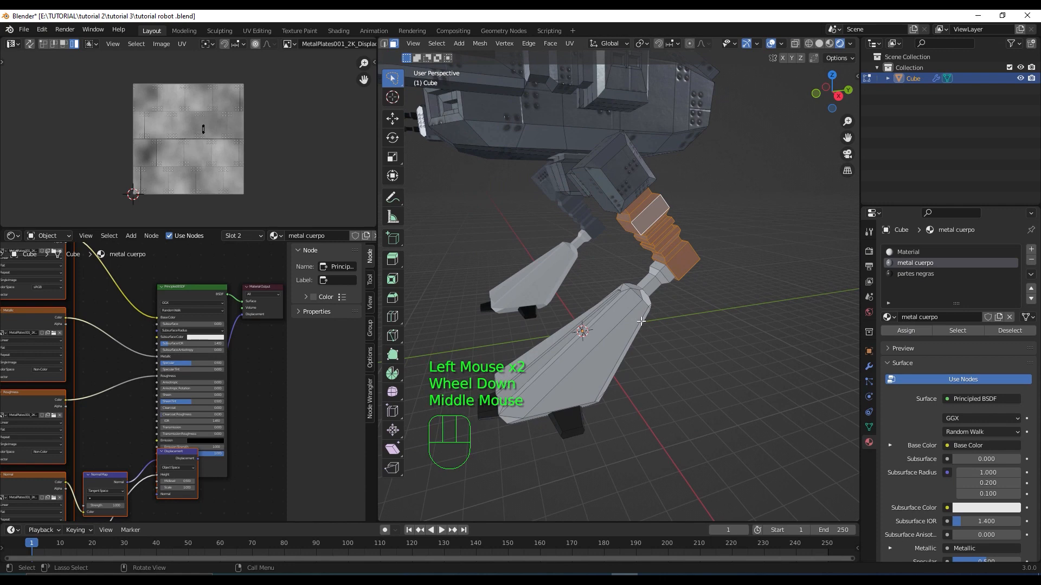
left_click(641, 322)
key("l")
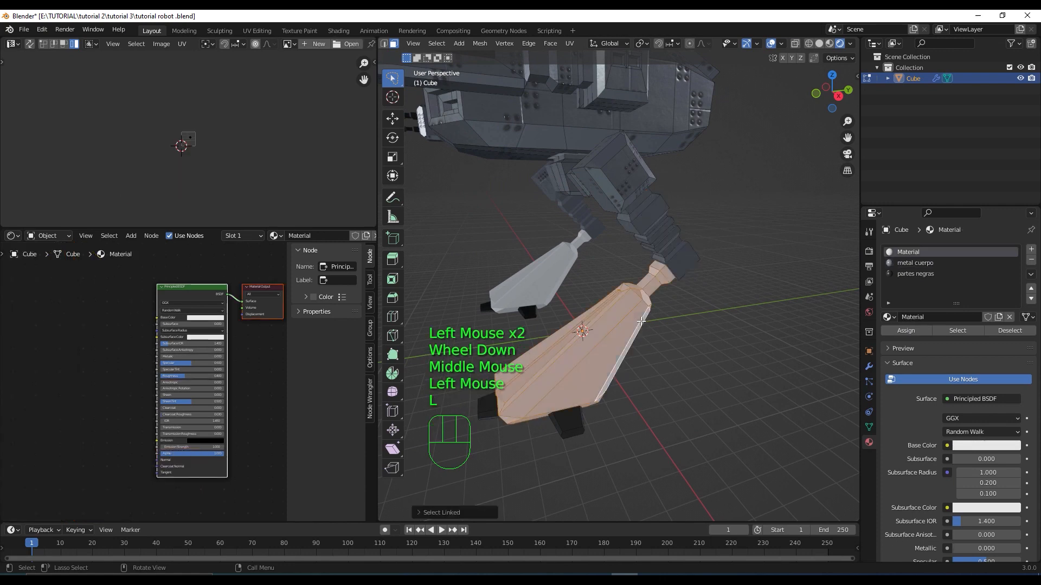
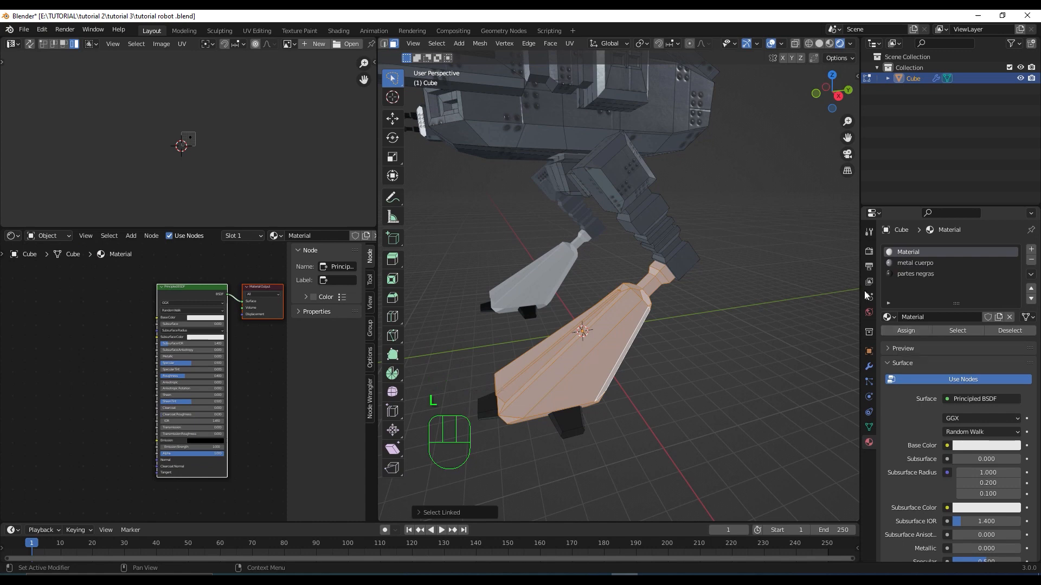
right_click(633, 315)
mouse_move(633, 315)
left_click(727, 330)
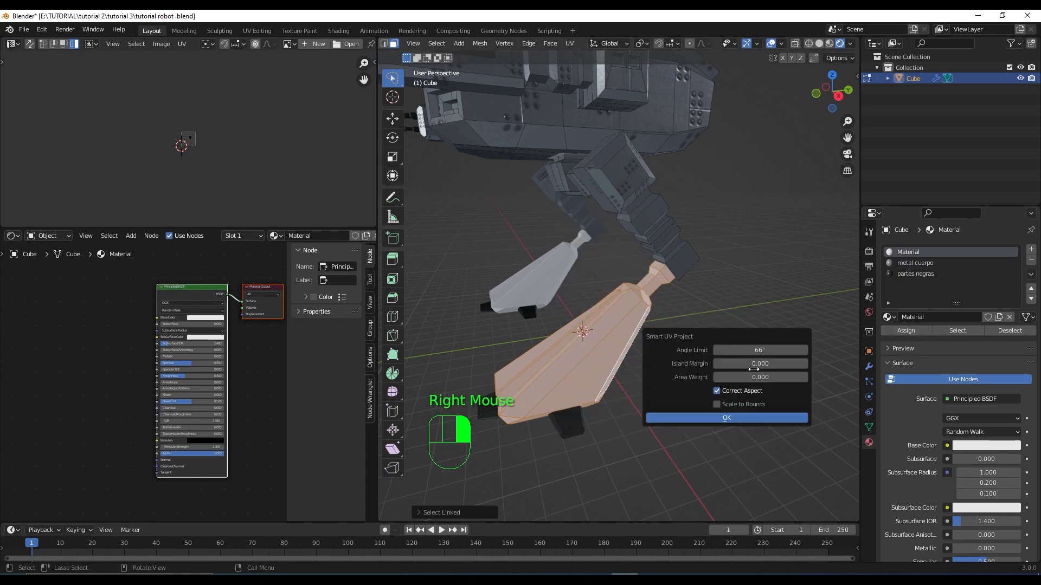
left_click(771, 414)
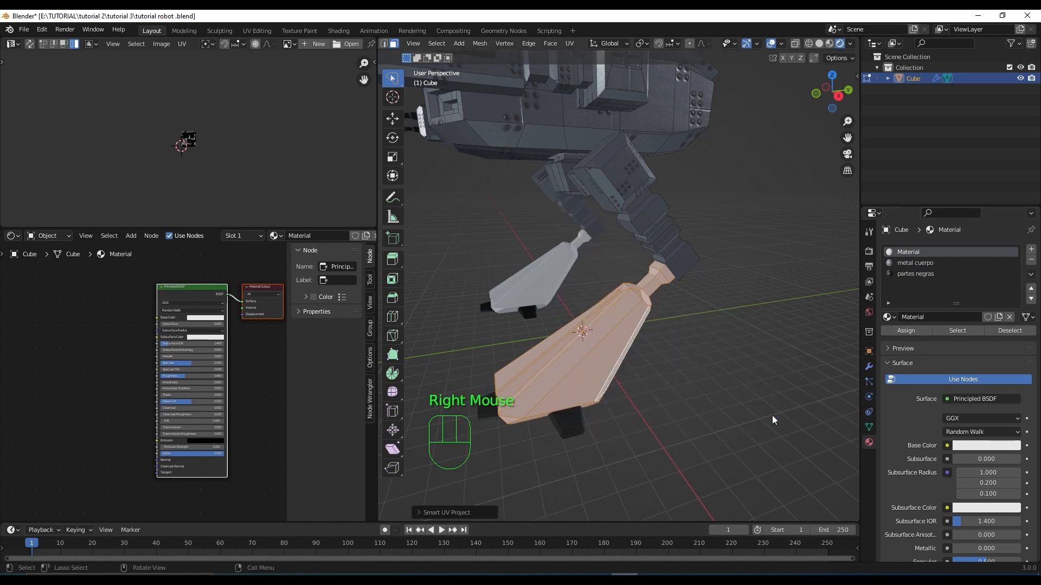
Step: Assign metal cuerpo to the lower leg and clear the selection
left_click(907, 264)
left_click(897, 332)
scroll(703, 351, "down", 2)
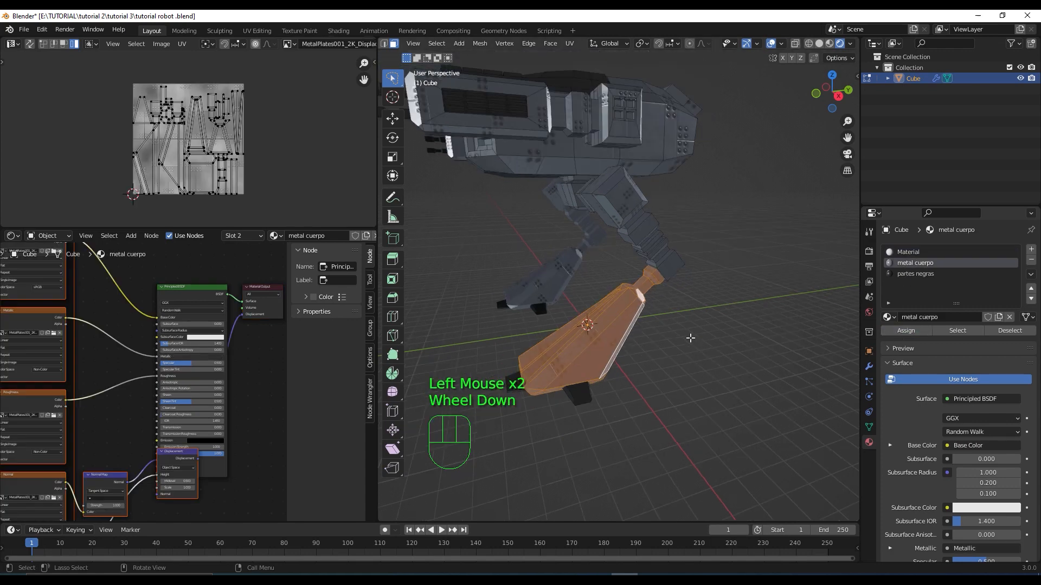
left_click(693, 342)
Step: Add two empty material slots to the robot below partes negras
middle_click_drag(686, 337, 602, 461)
scroll(658, 346, "down", 2)
scroll(602, 461, "up", 2)
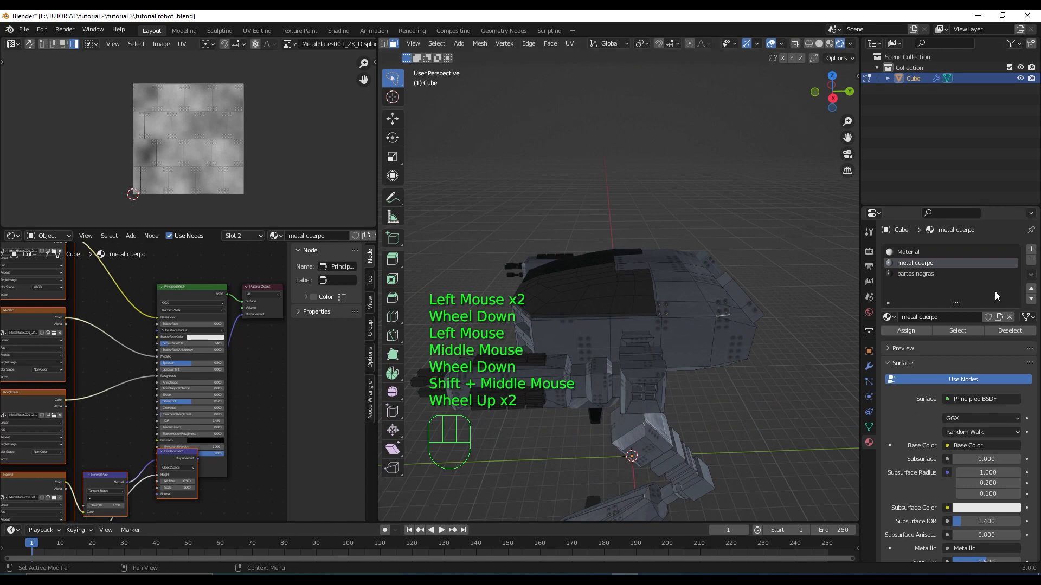
left_click(1031, 251)
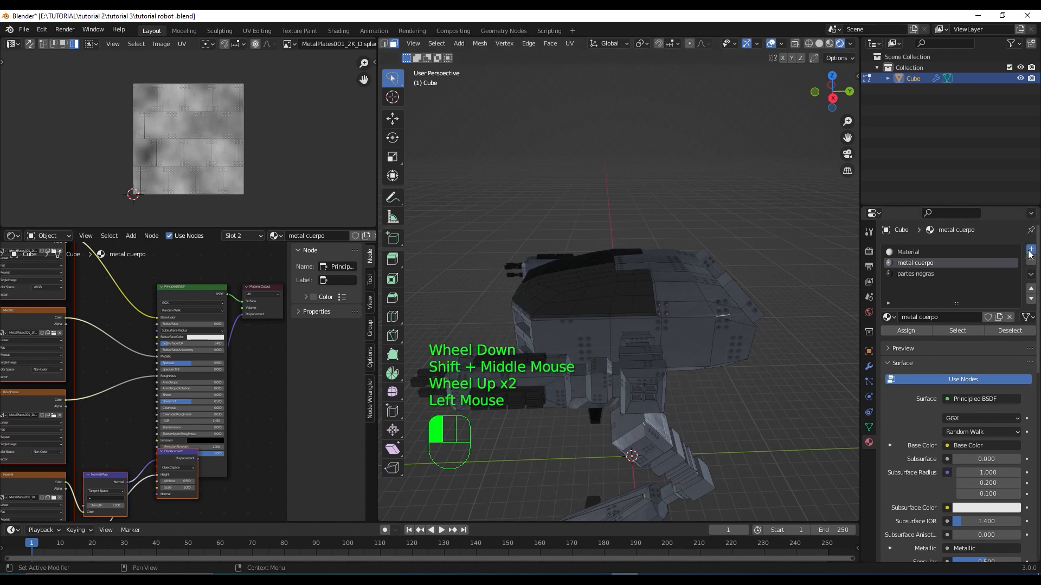
left_click(1029, 252)
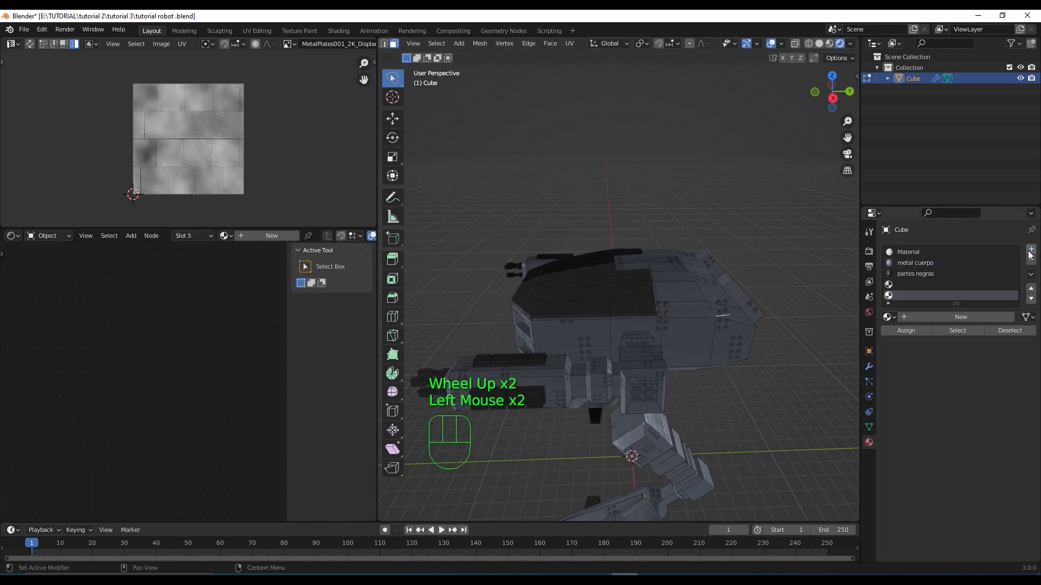
Step: Create a new material in the first empty slot below partes negras and name it luz verde
left_click(920, 285)
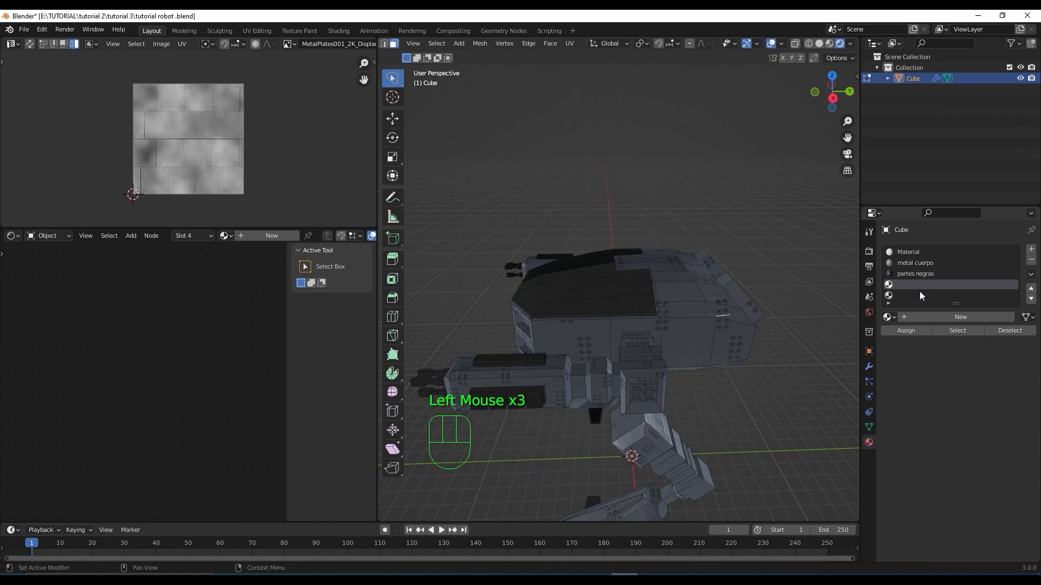
left_click(930, 321)
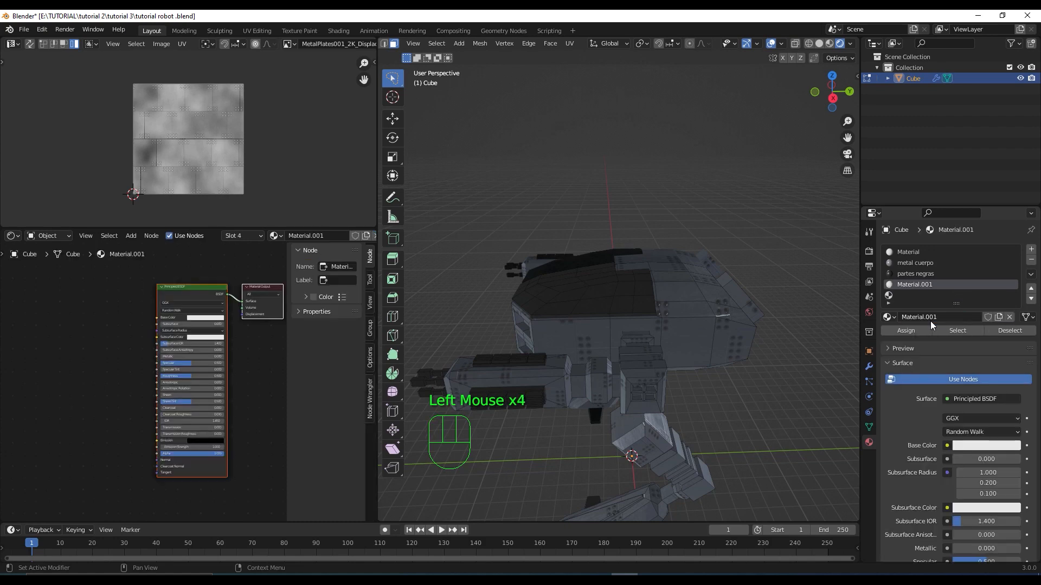
left_click(947, 321)
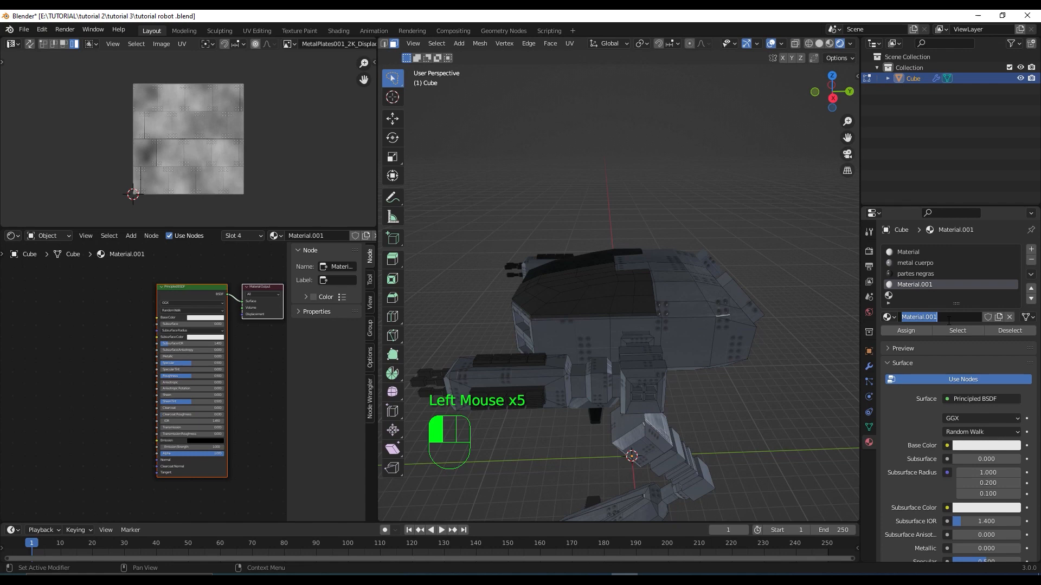
type("luz verde")
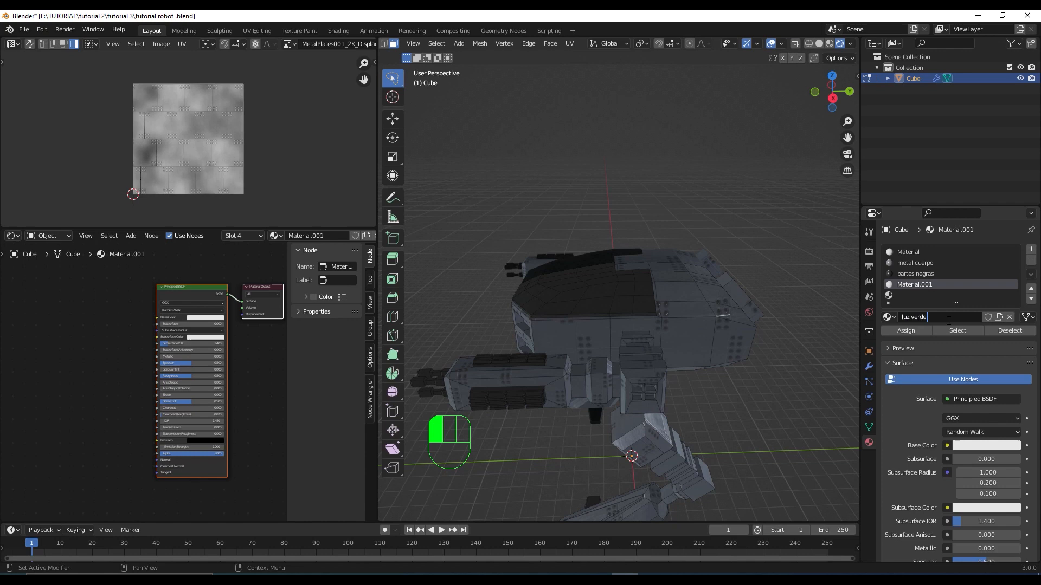
key("Return")
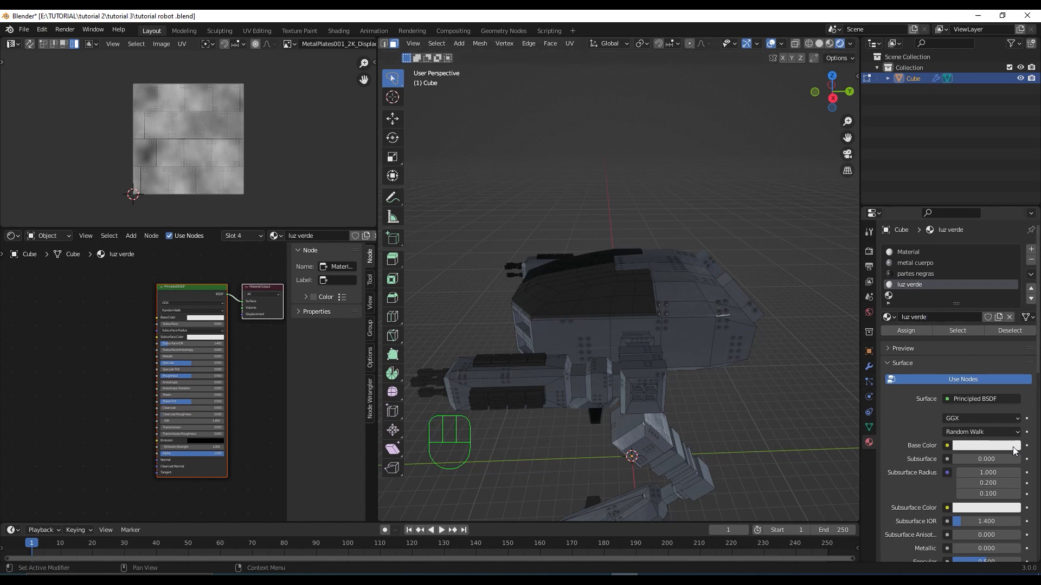
Step: Set the base colour of luz verde to a turquoise green
left_click(986, 445)
left_click_drag(965, 329, 957, 308)
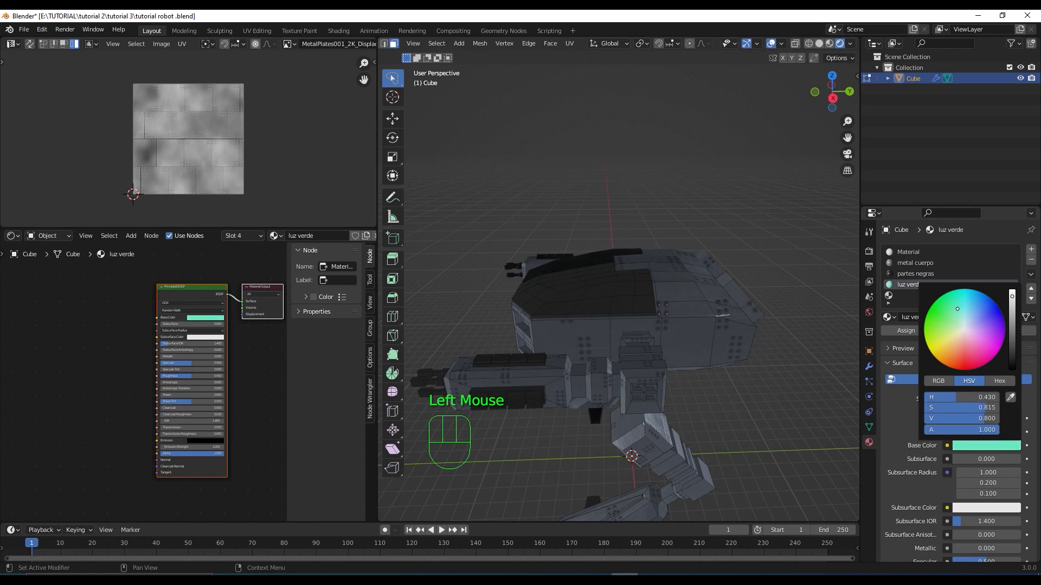
left_click_drag(955, 313, 958, 312)
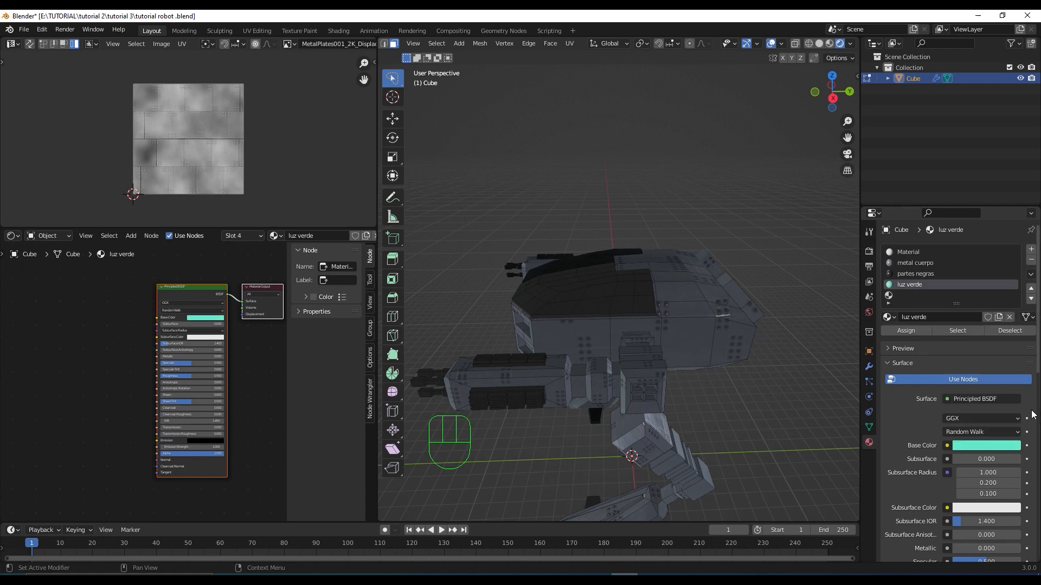
Step: Select the two inner faces of the lower recess beside the hull's black grille and assign them luz verde
middle_click_drag(629, 350, 740, 353)
scroll(694, 356, "up", 2)
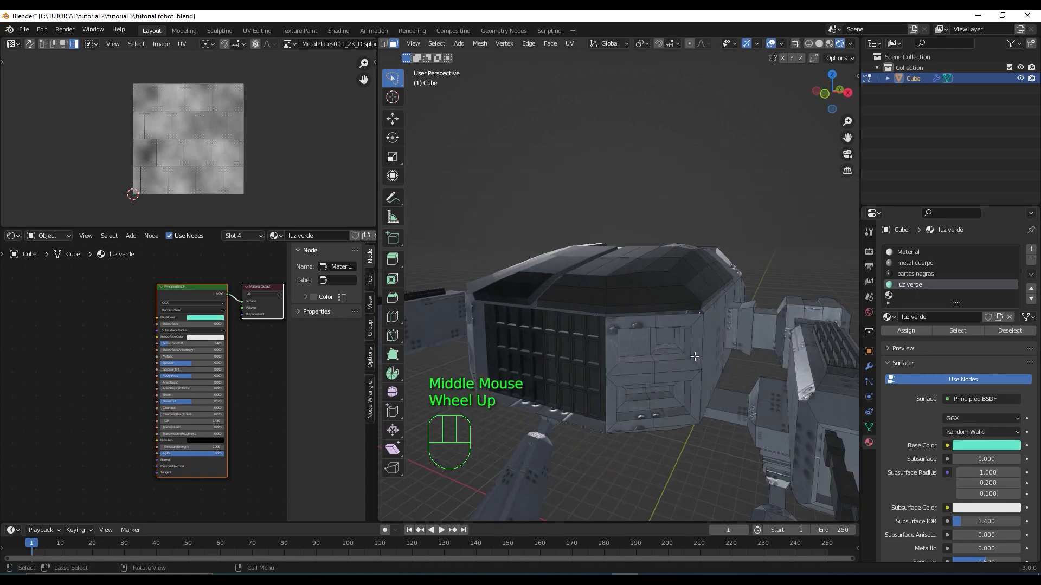
scroll(694, 356, "down", 1)
middle_click_drag(666, 385, 667, 371)
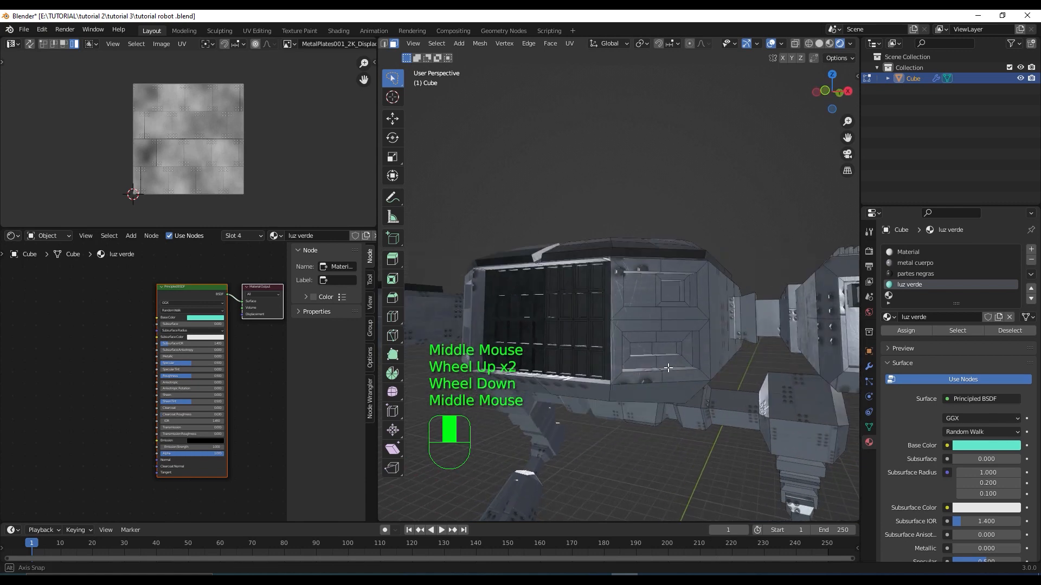
scroll(668, 368, "up", 1)
left_click(675, 375)
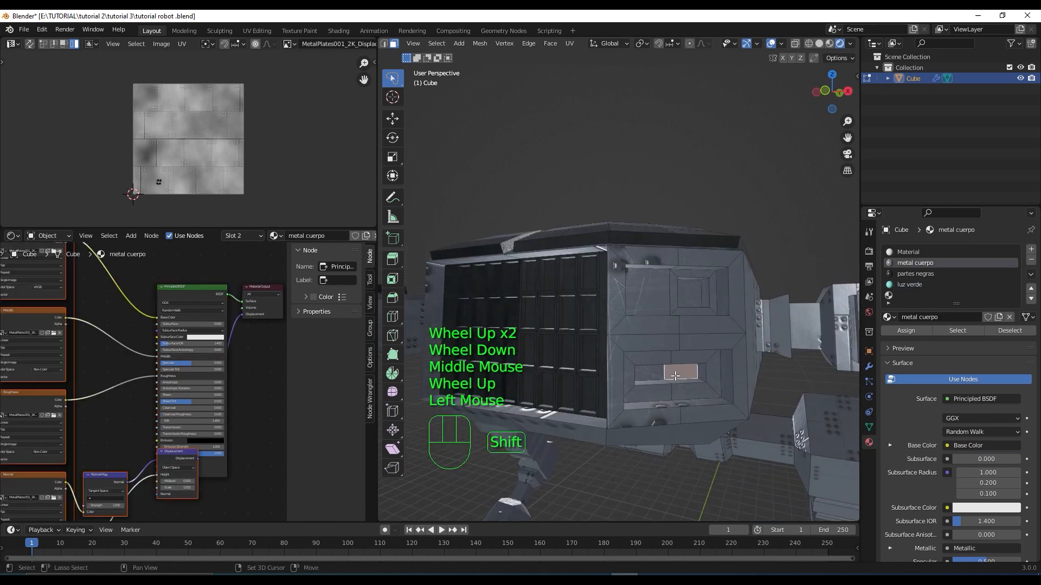
left_click(655, 372, "shift")
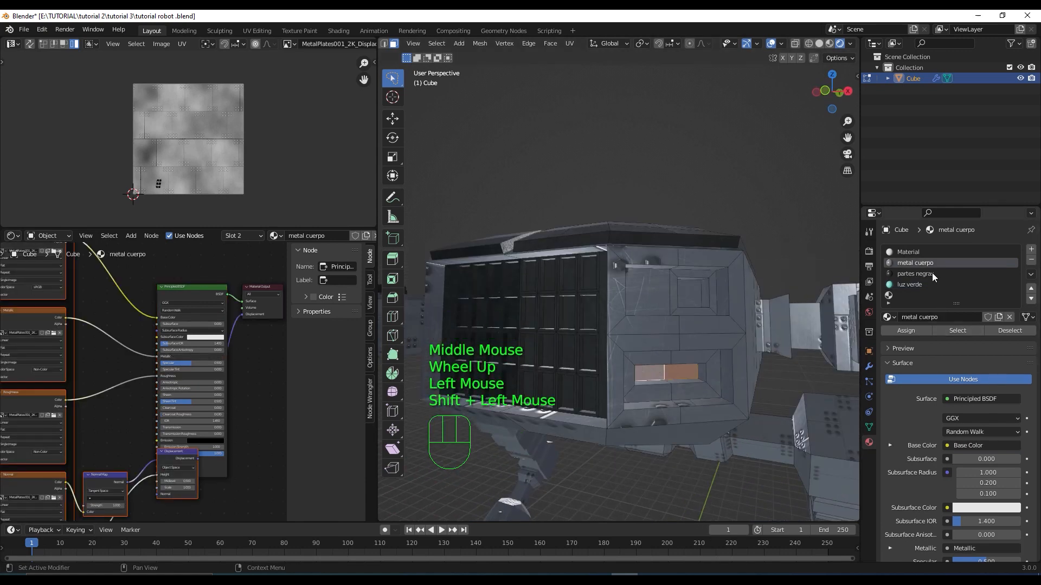
left_click(920, 283)
left_click(908, 331)
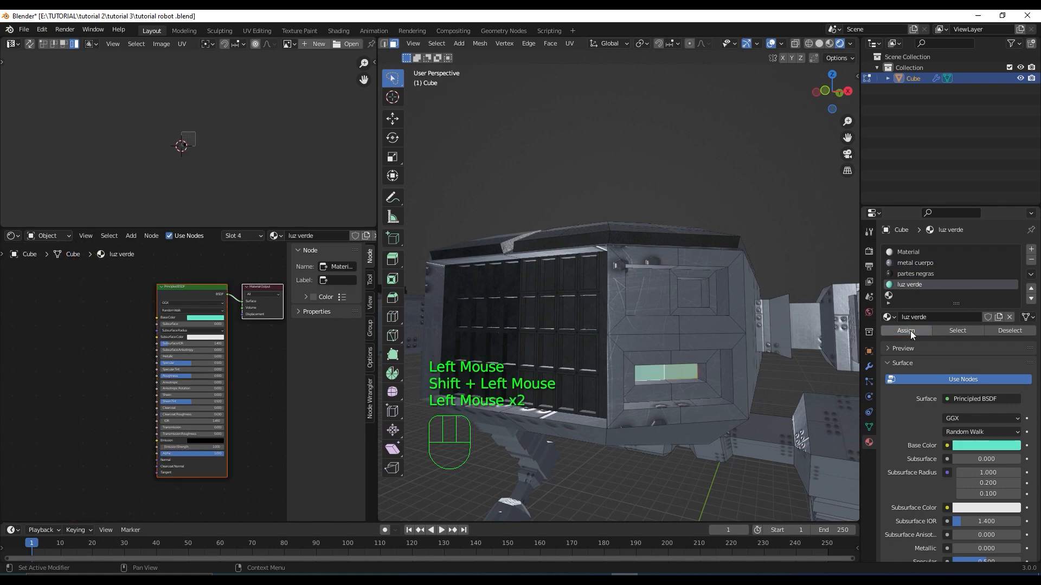
Step: Give luz verde a bright turquoise emission colour and set its emission strength to 25
middle_click_drag(1029, 413, 1017, 327, "shift")
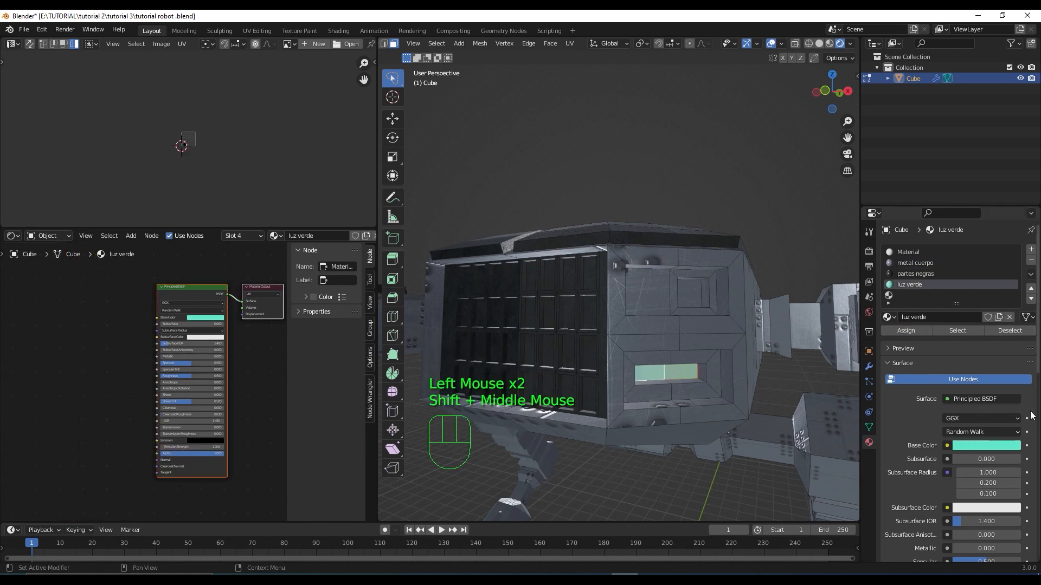
middle_click_drag(1029, 413, 1029, 448)
left_click(1039, 361)
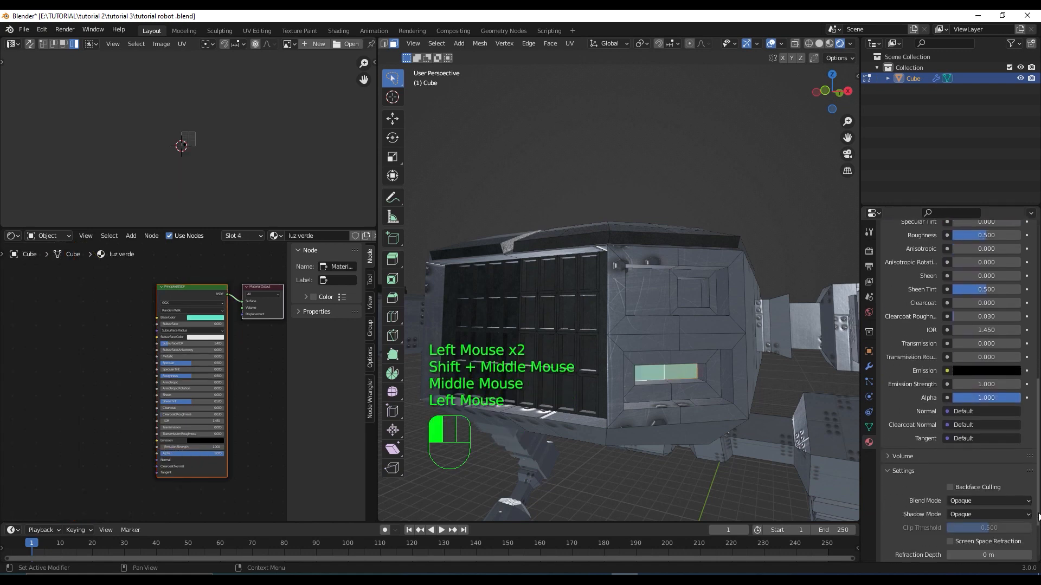
left_click(991, 370)
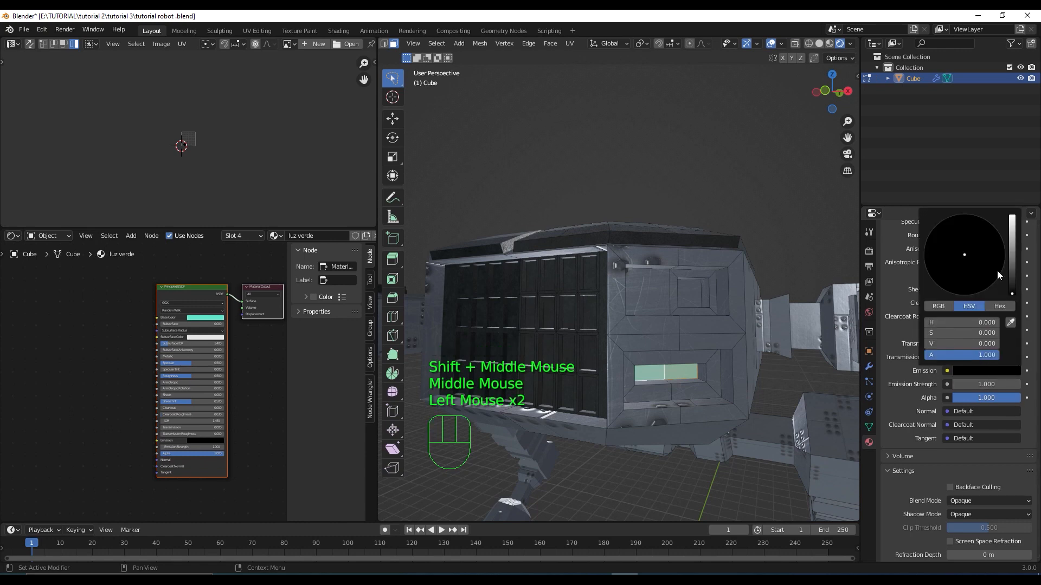
left_click(1012, 221)
left_click_drag(965, 253, 959, 236)
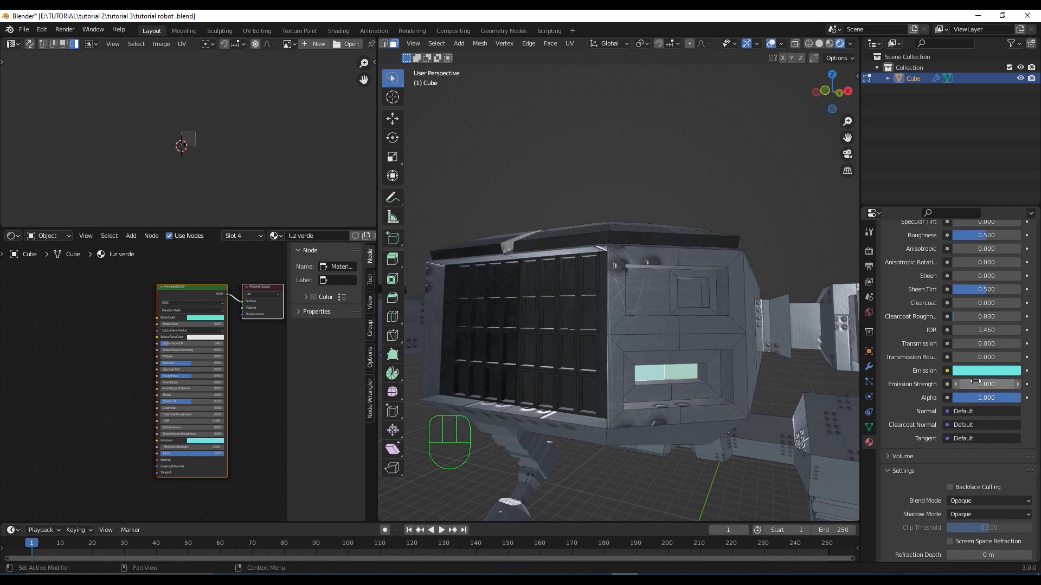
left_click(986, 385)
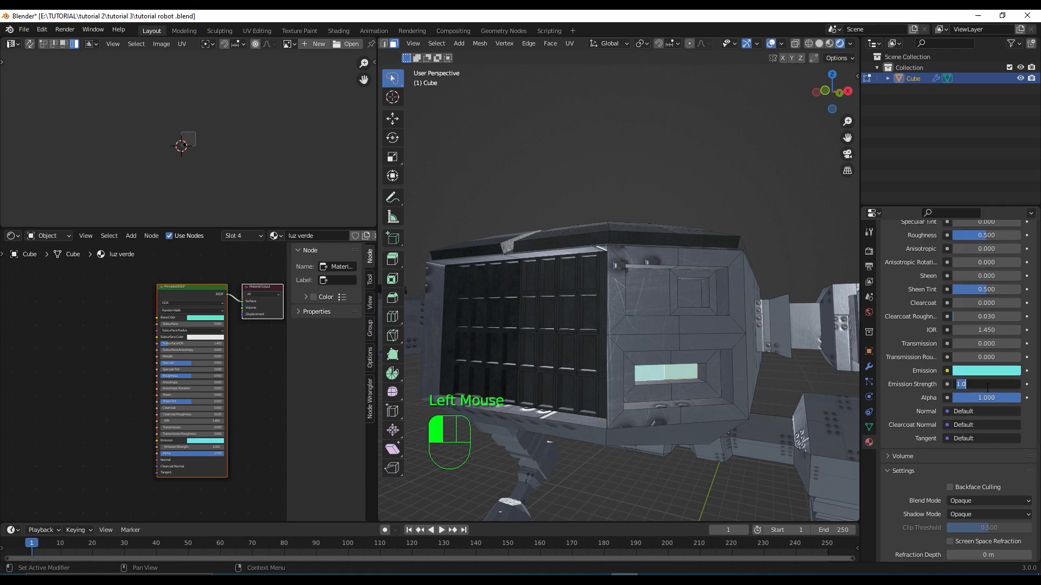
type("25")
key("Return")
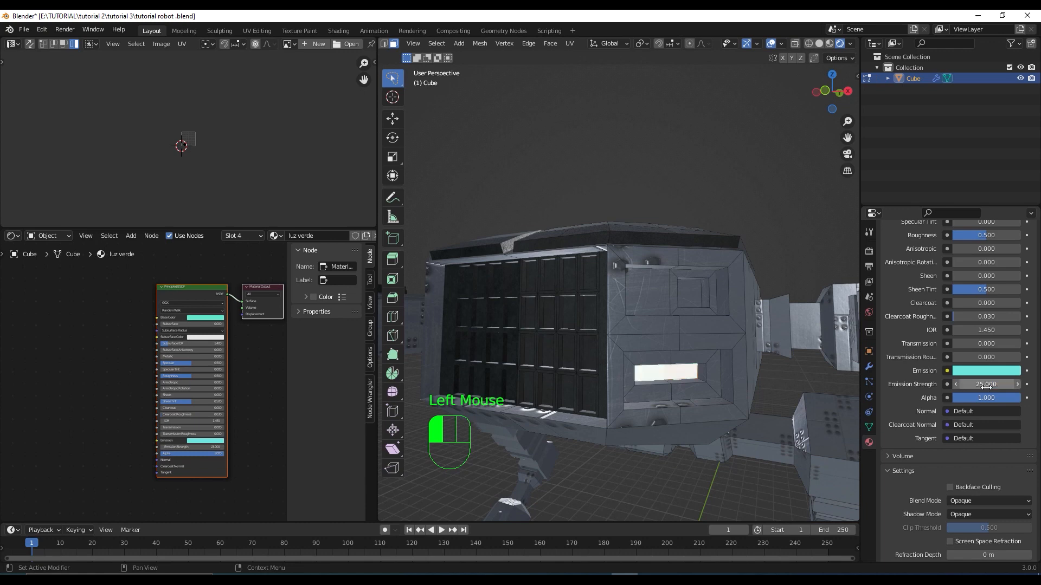
Step: Enable Bloom and Ambient Occlusion in the Eevee render settings
scroll(773, 382, "down", 2)
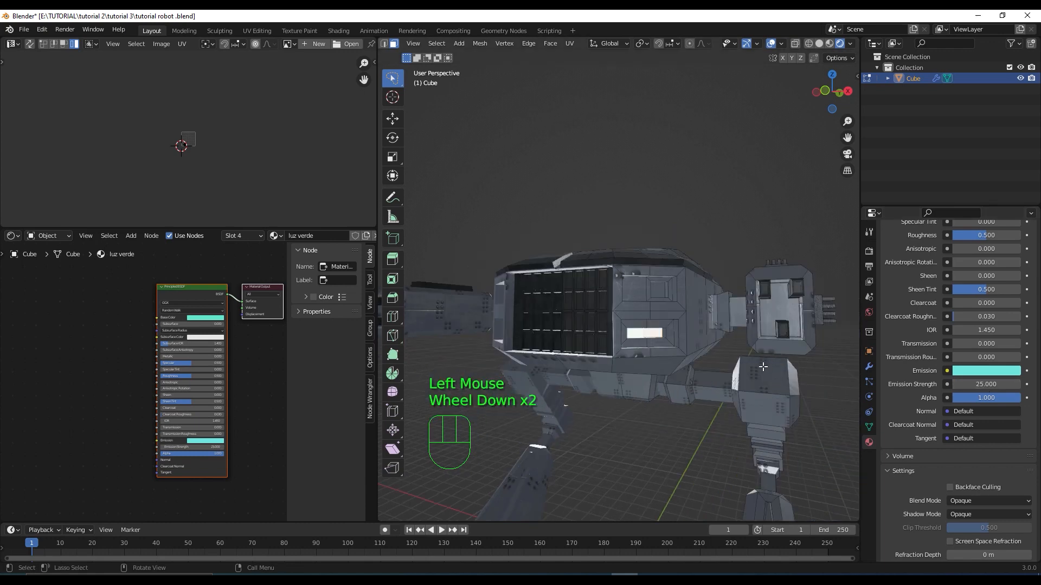
middle_click_drag(762, 367, 766, 380)
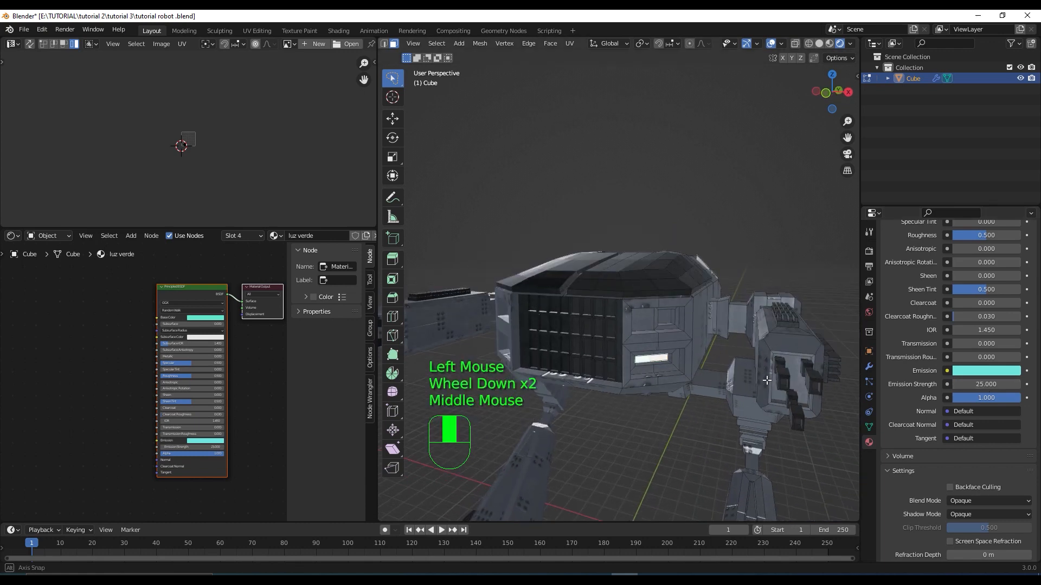
left_click(870, 249)
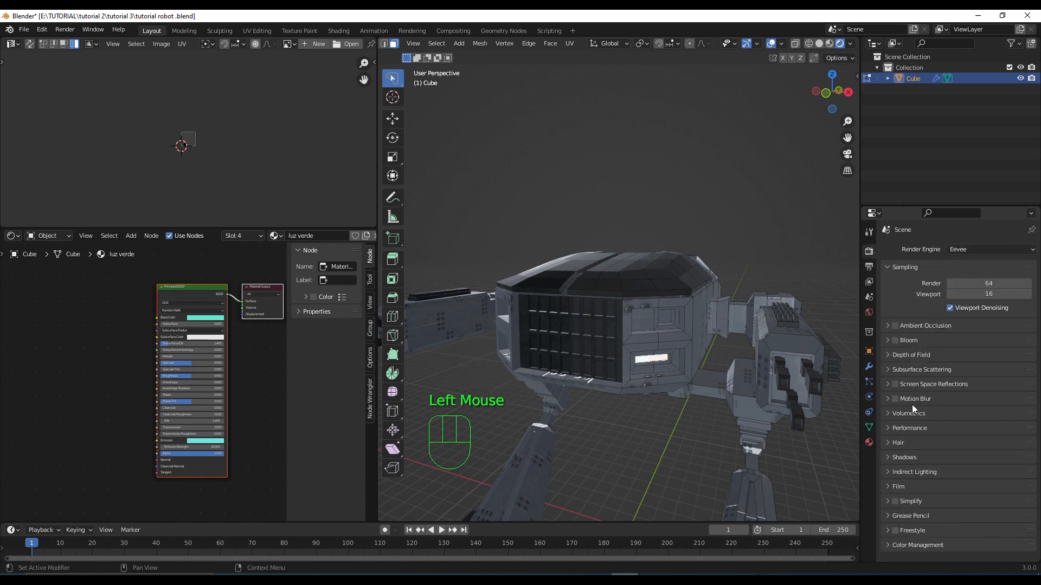
left_click(896, 340)
left_click(895, 325)
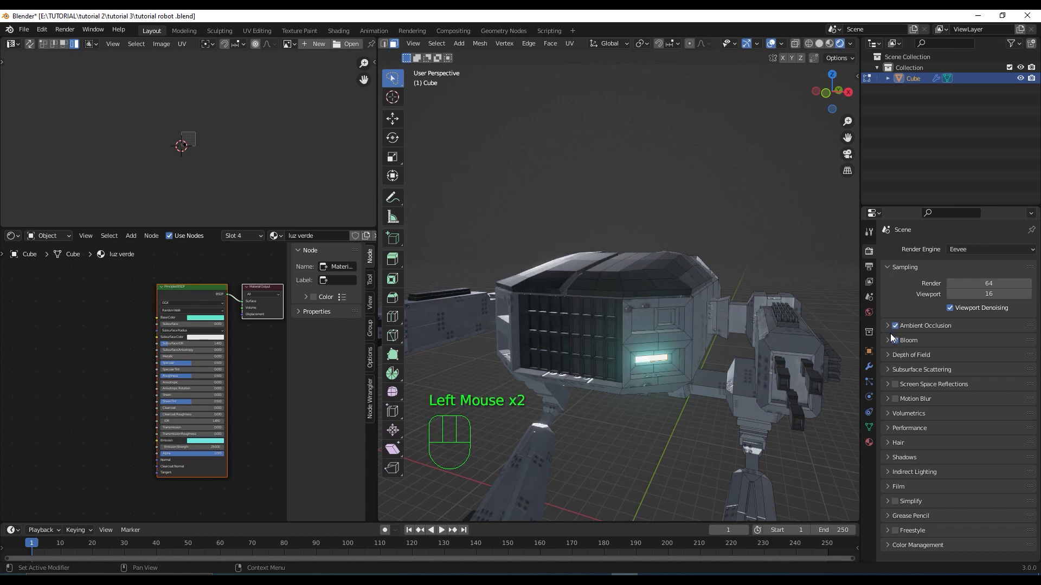
Step: Expand the Bloom settings and adjust them to tune the glow around the hull light
left_click(892, 339)
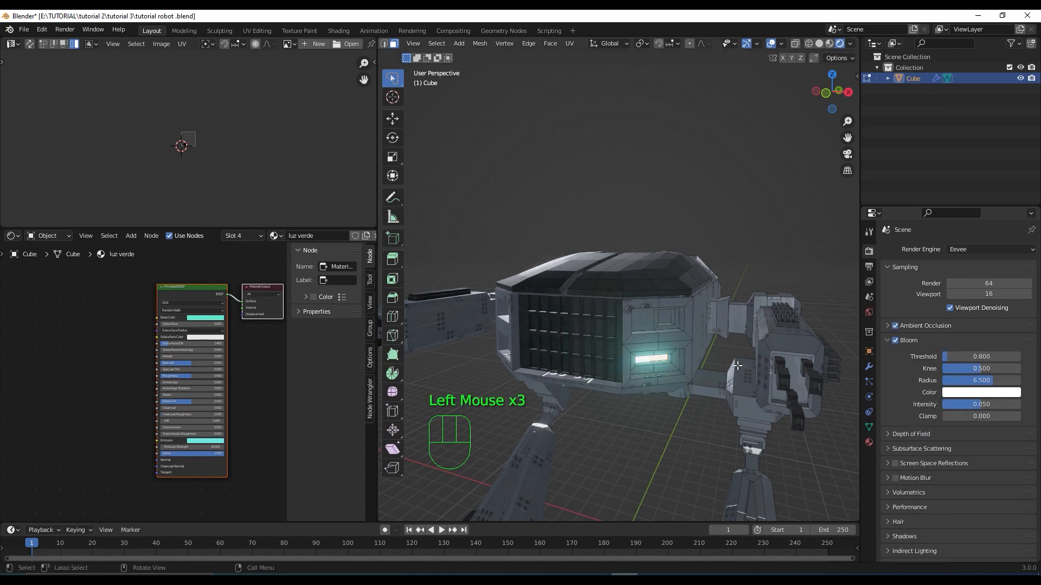
mouse_move(687, 360)
middle_mouse_down()
mouse_move(689, 382)
mouse_move(668, 355)
middle_mouse_up()
scroll(689, 385, "up", 2)
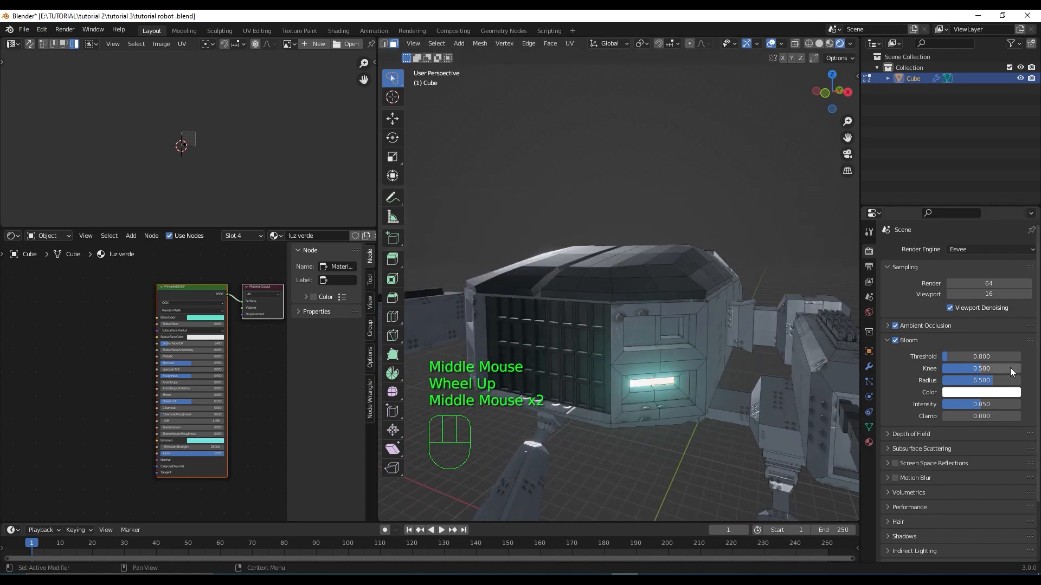
left_click_drag(948, 353, 964, 404)
scroll(665, 358, "down", 2)
middle_click_drag(665, 358, 667, 388)
Step: Shift the emission colour of luz verde towards green, with a hue of about 0.44
left_click(869, 442)
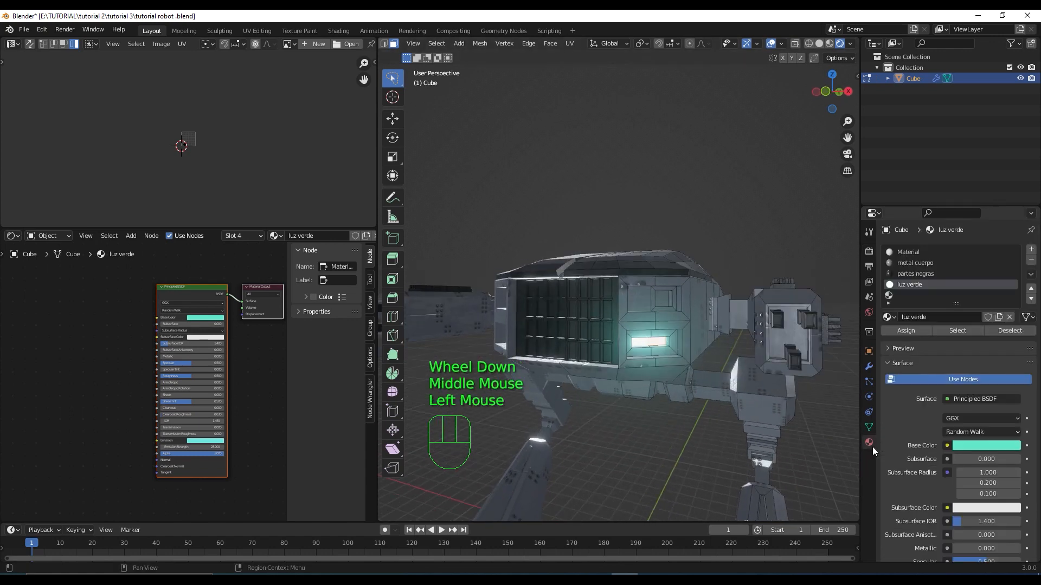
scroll(1009, 433, "down", 5)
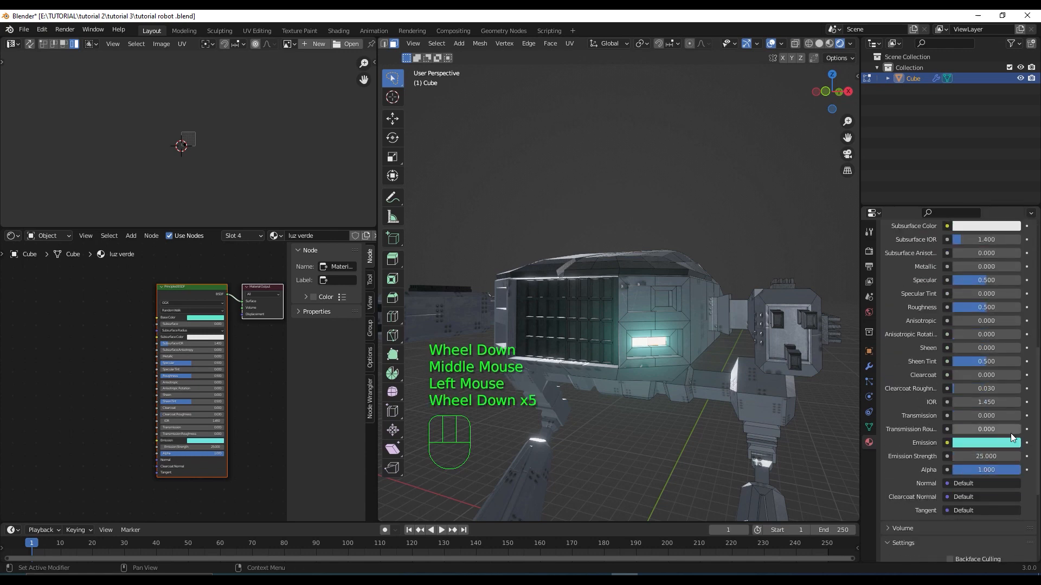
left_click(1007, 441)
left_click_drag(963, 304, 958, 303)
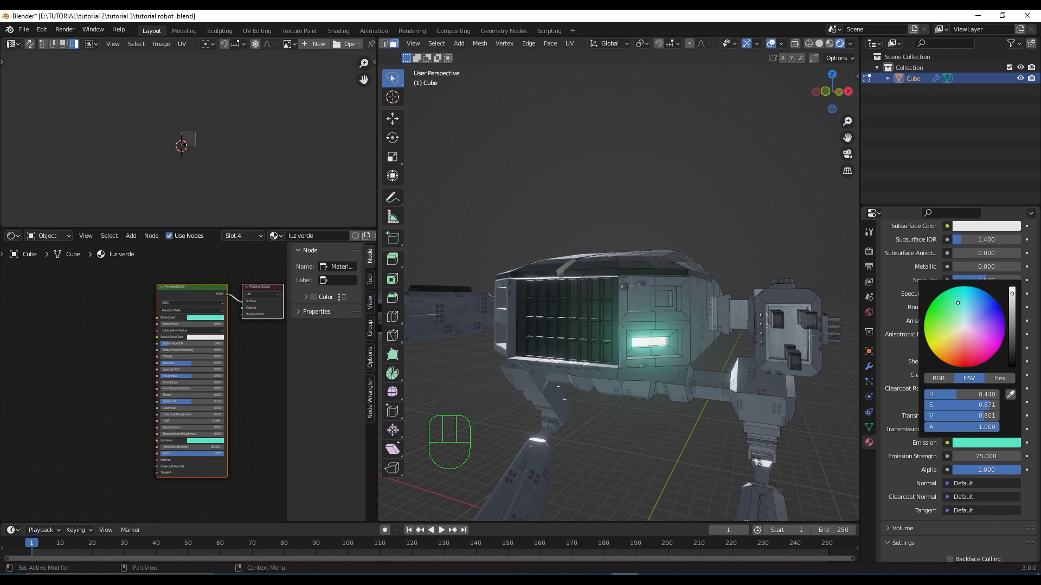
Step: Create a new material in the empty slot below luz verde and name it rojo
scroll(705, 325, "up", 2)
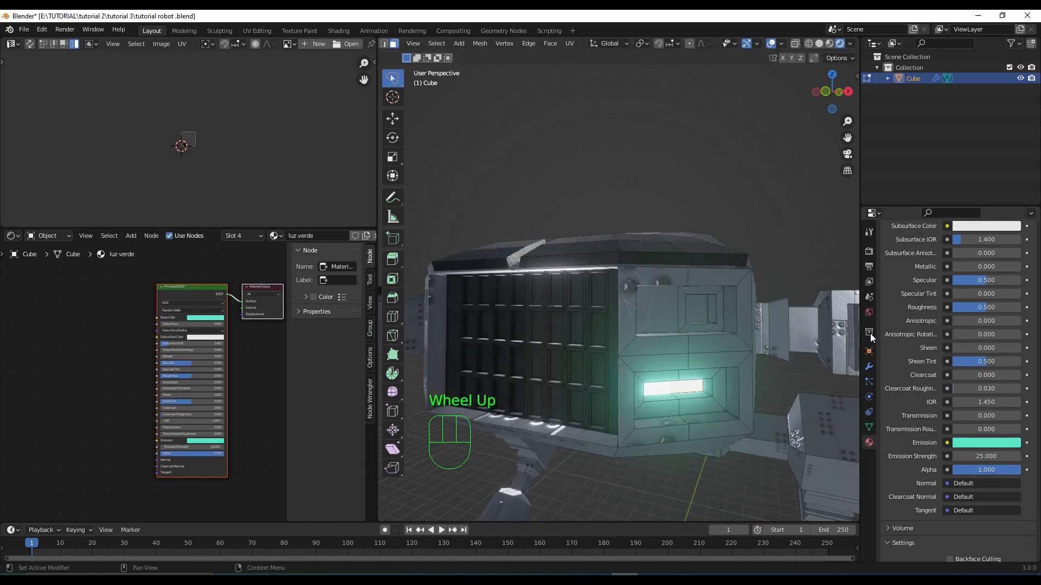
scroll(870, 325, "up", 2)
left_click(870, 447)
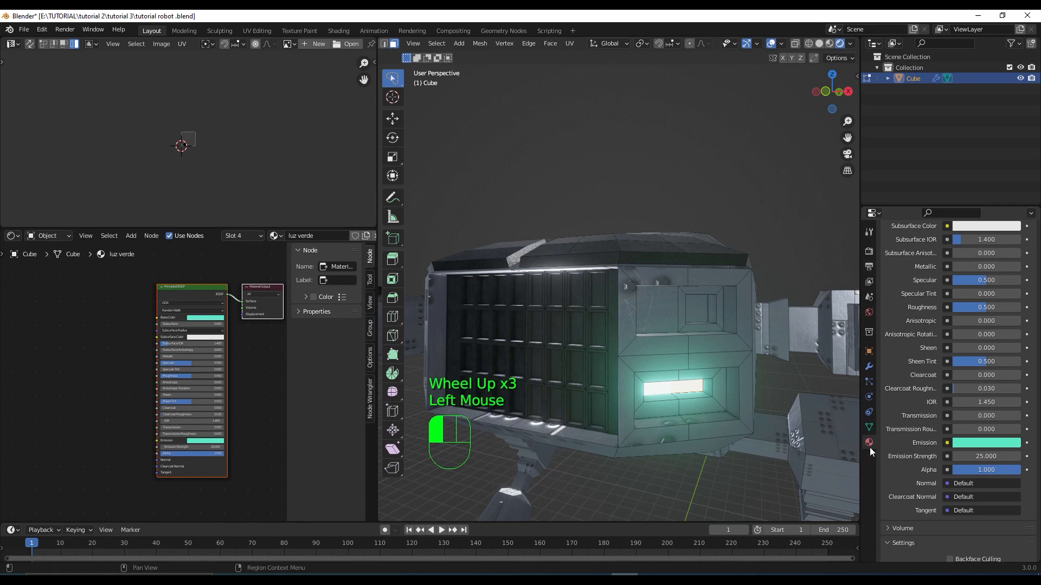
scroll(957, 302, "up", 5)
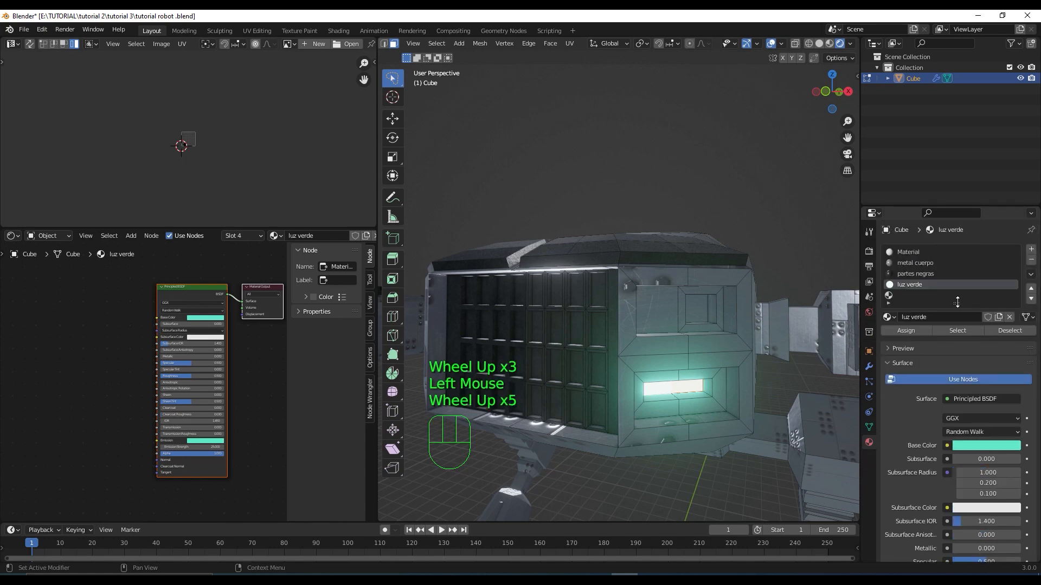
left_click(903, 296)
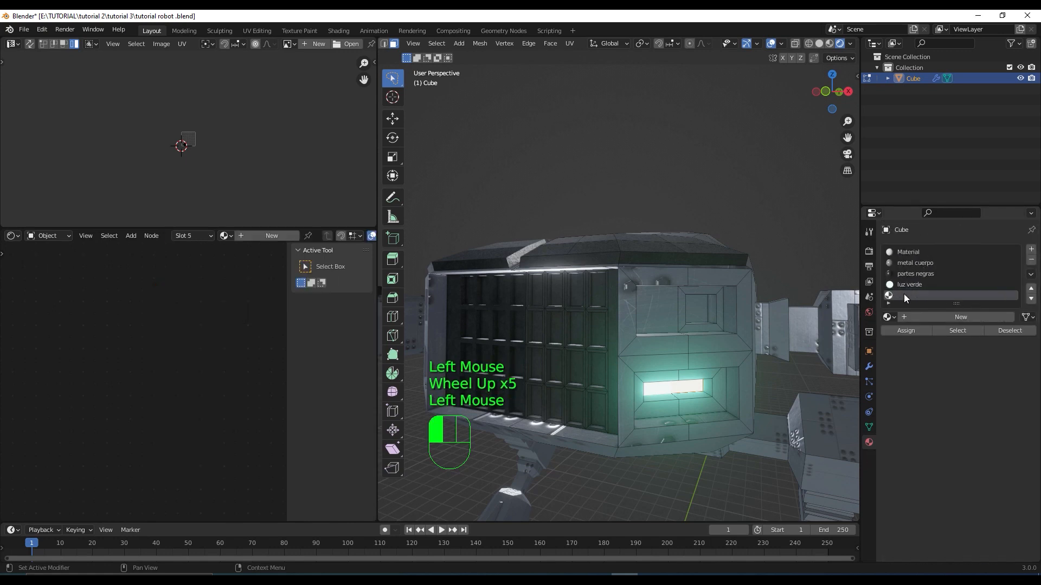
left_click(947, 317)
left_click(948, 318)
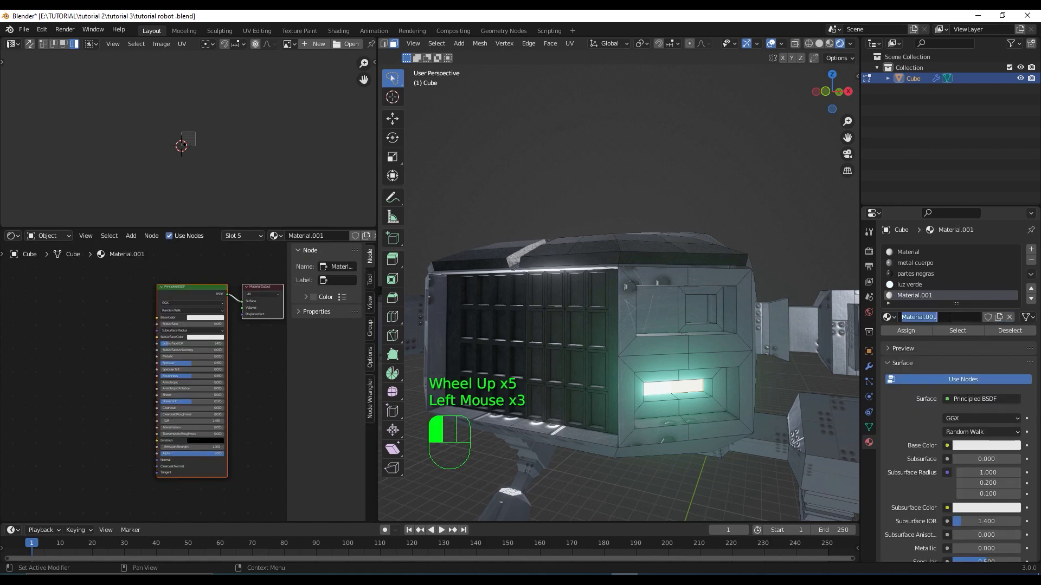
type("rojo")
key("Return")
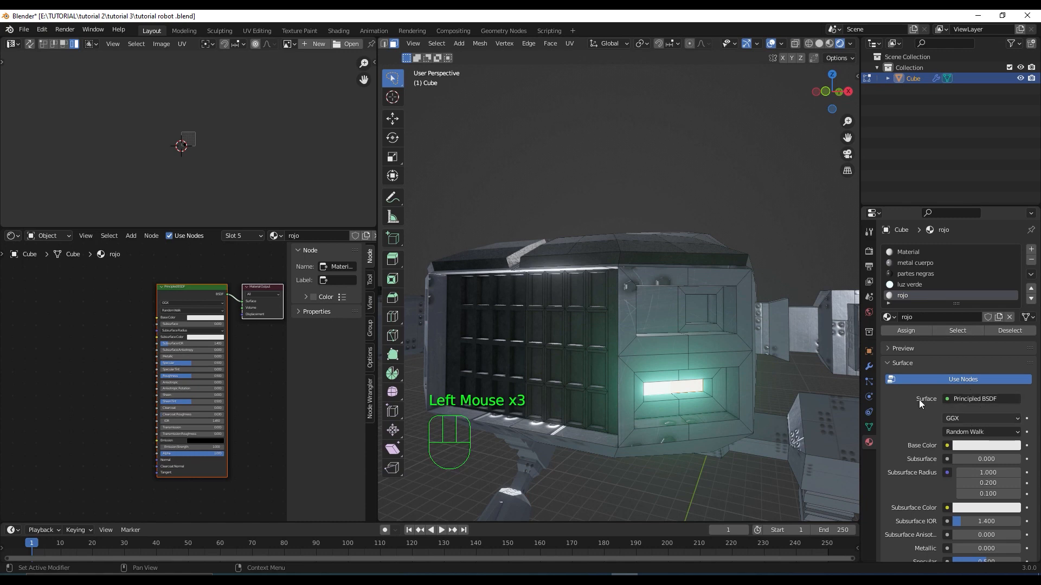
Step: Select the square inner face of the hull's upper recess and assign it rojo
left_click(702, 305)
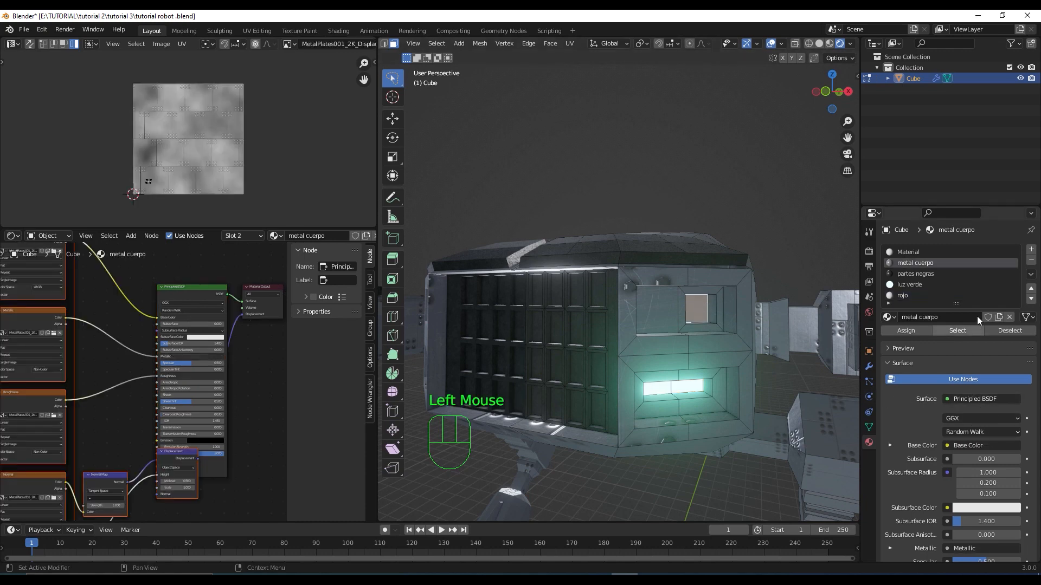
left_click(900, 296)
left_click(910, 332)
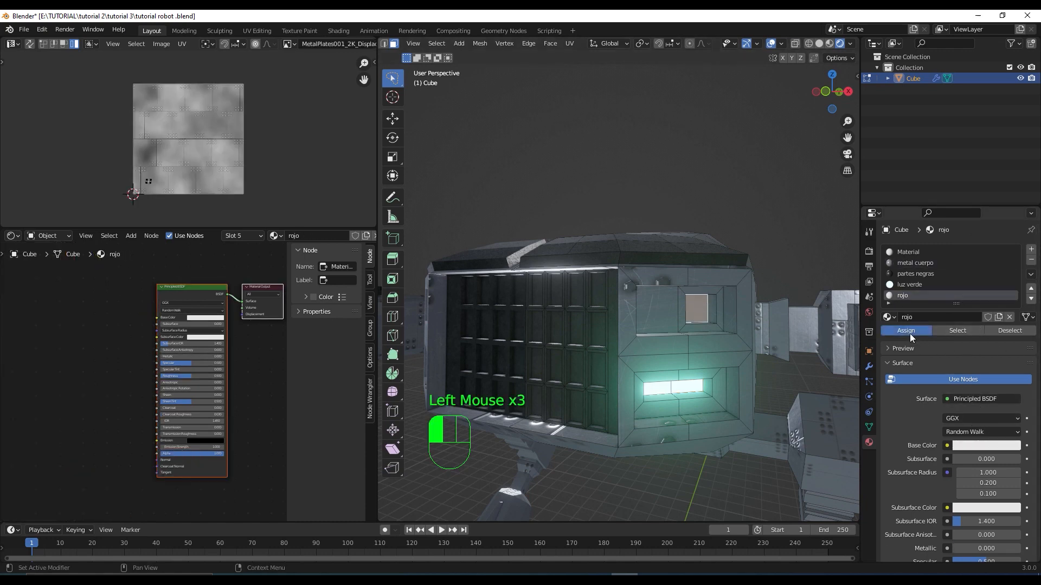
Step: Set rojo's base colour to red, with a hue of 0.005 and a saturation of 0.967
left_click(1009, 446)
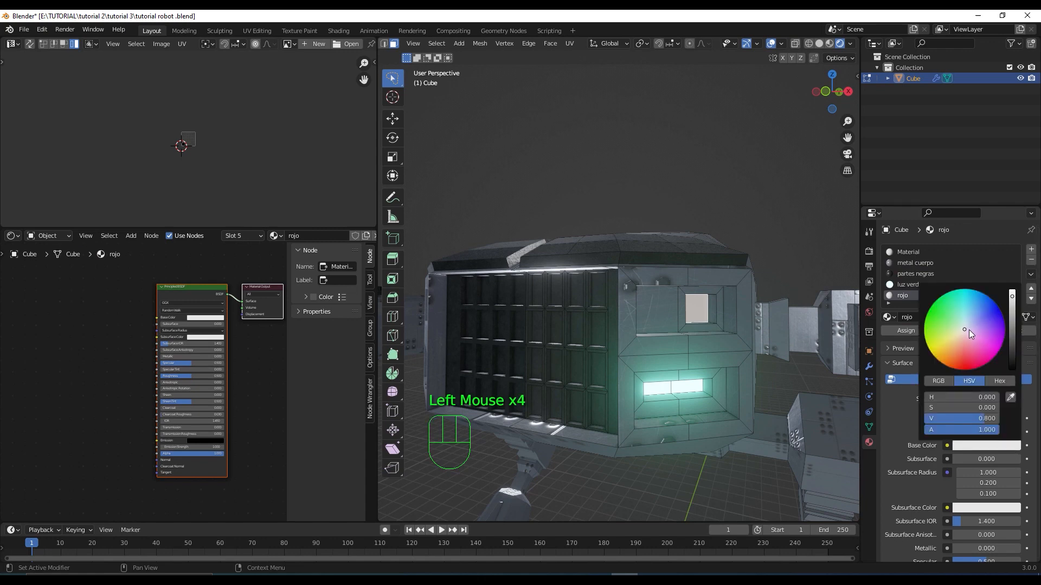
left_click_drag(968, 330, 961, 362)
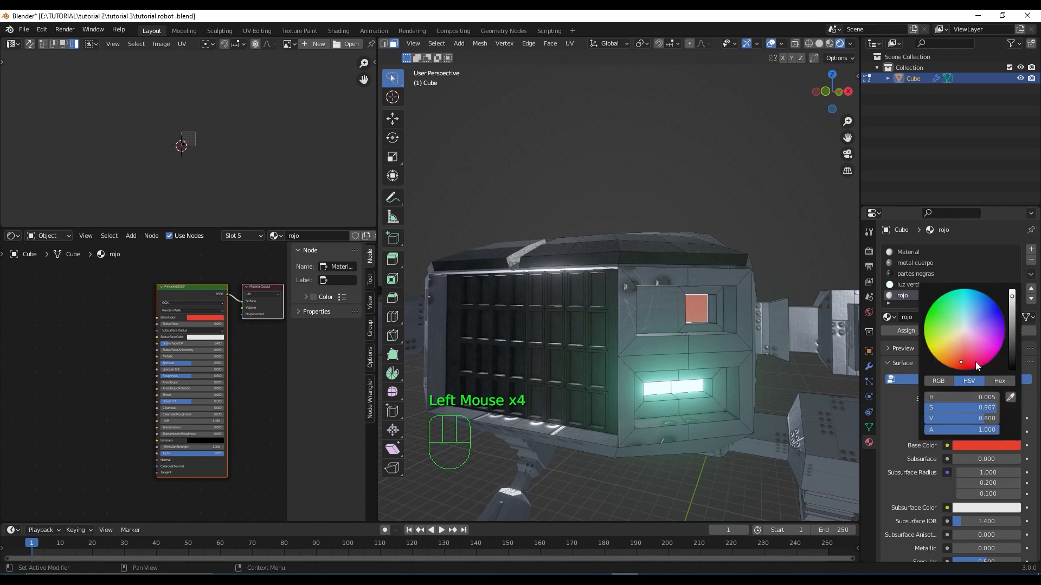
Step: Give rojo a bright red emission with hue 0.004, saturation 0.954 and value 1, and set the emission strength to 25
scroll(951, 392, "down", 3)
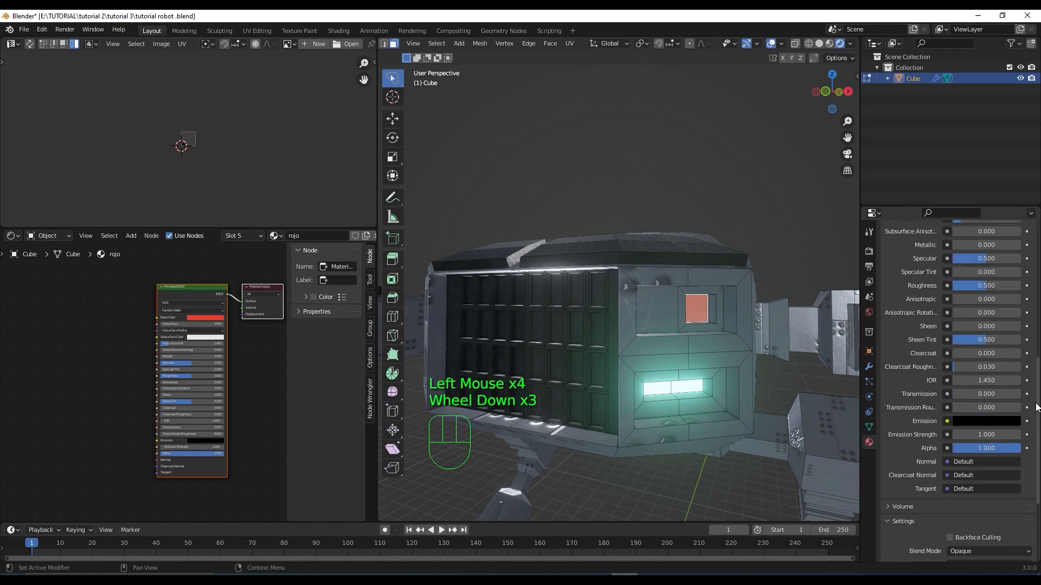
left_click(970, 420)
left_click_drag(1010, 320, 1012, 273)
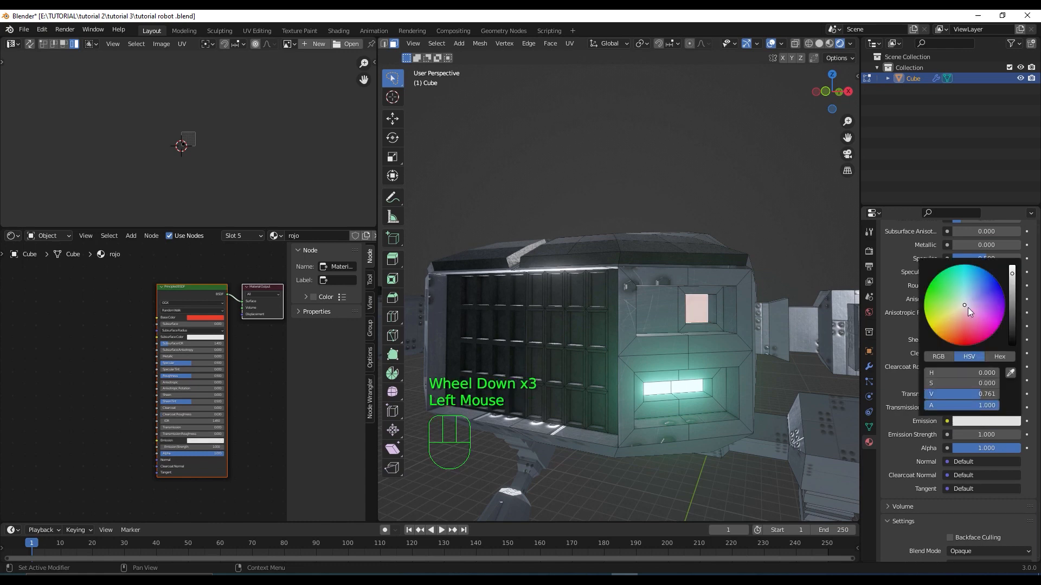
left_click_drag(970, 311, 966, 329)
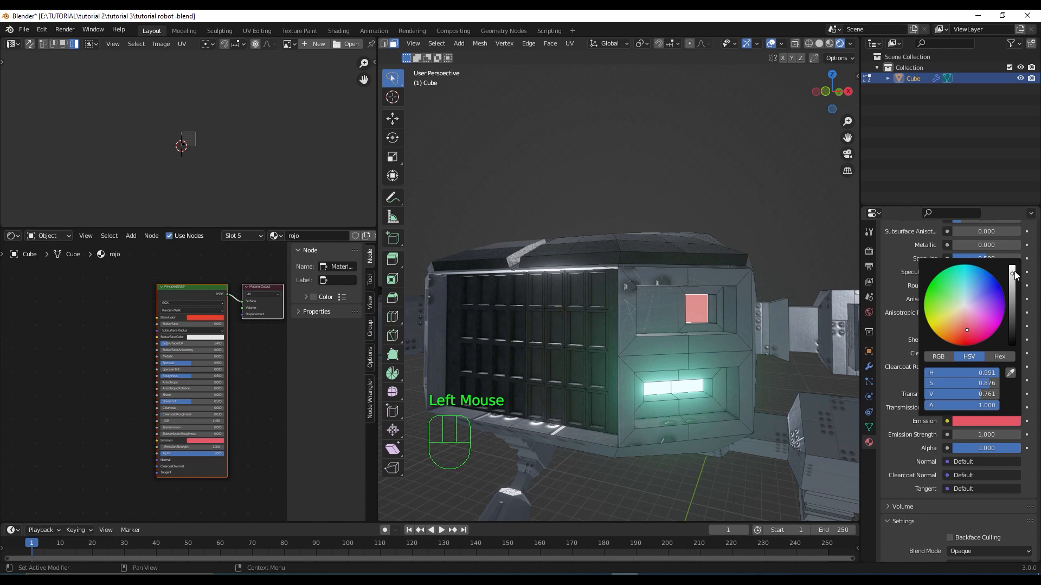
left_click_drag(1015, 275, 1012, 266)
left_click_drag(967, 328, 961, 336)
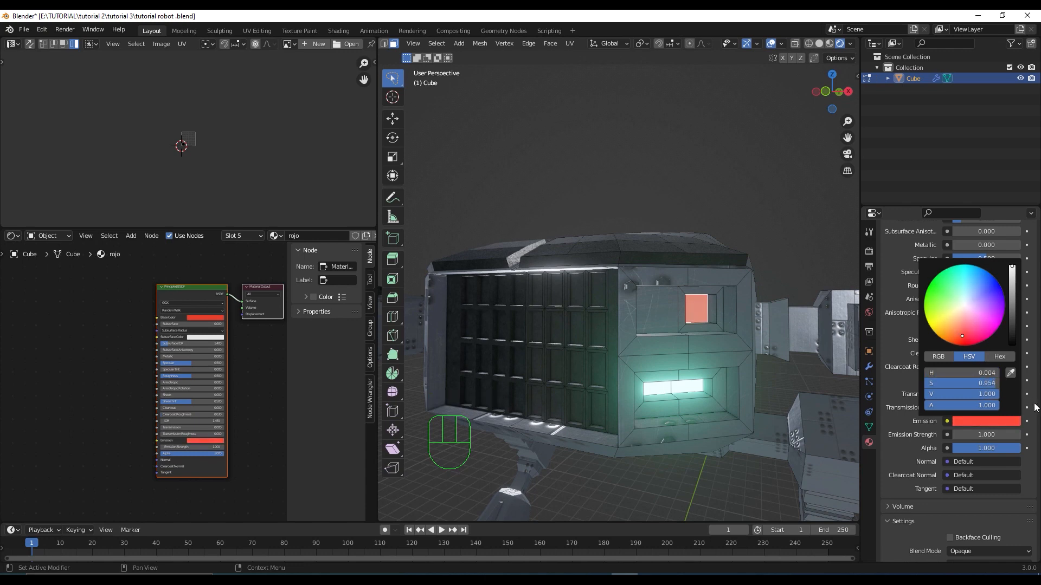
left_click(985, 435)
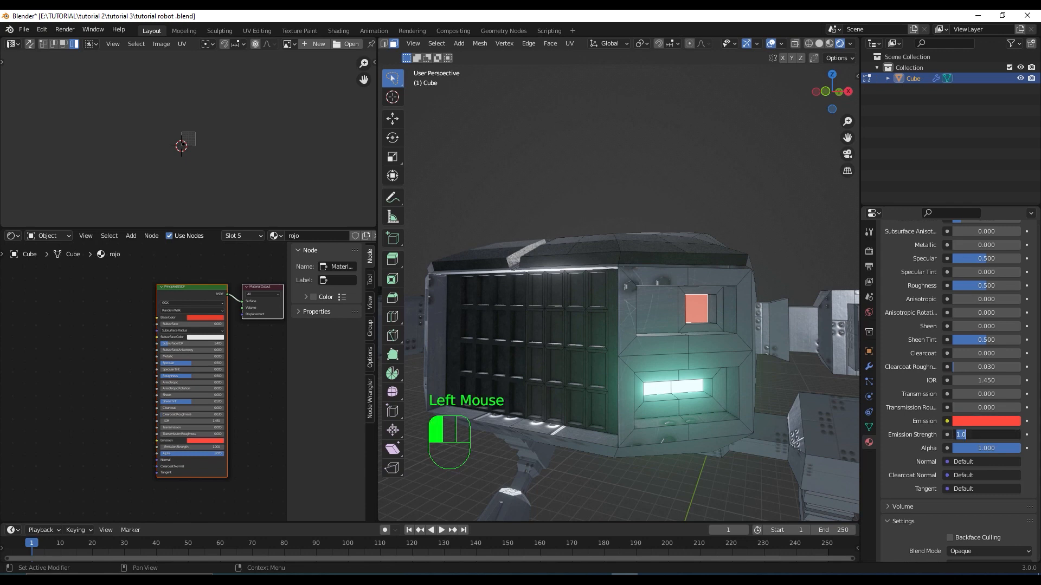
type("25")
key("Return")
Step: Select the two faces inside the slanted window recess at the opposite end of the hull and assign them rojo
scroll(717, 329, "down", 2)
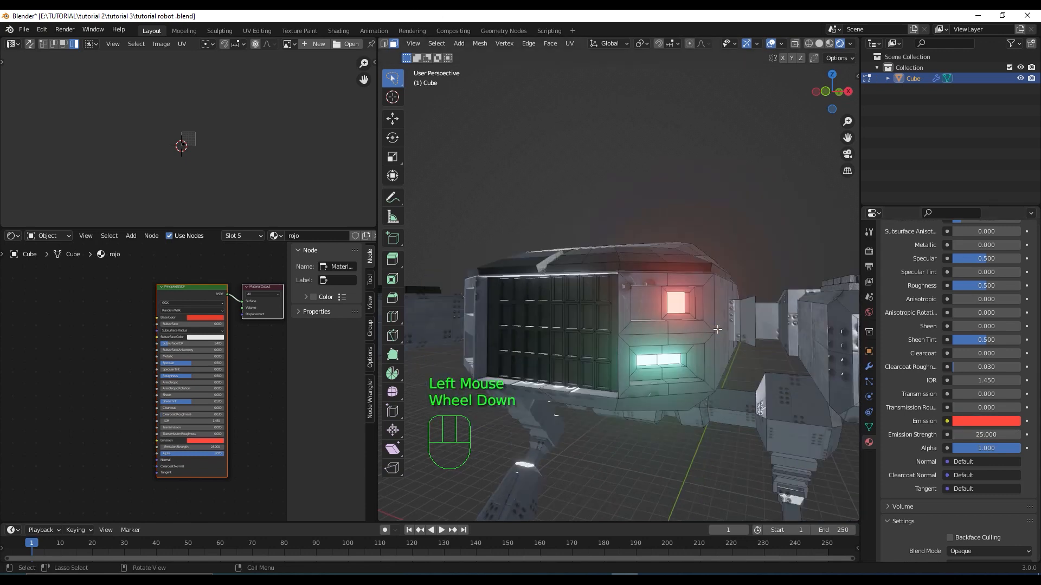
scroll(717, 329, "down", 2)
middle_click_drag(717, 329, 650, 354)
scroll(678, 316, "up", 2)
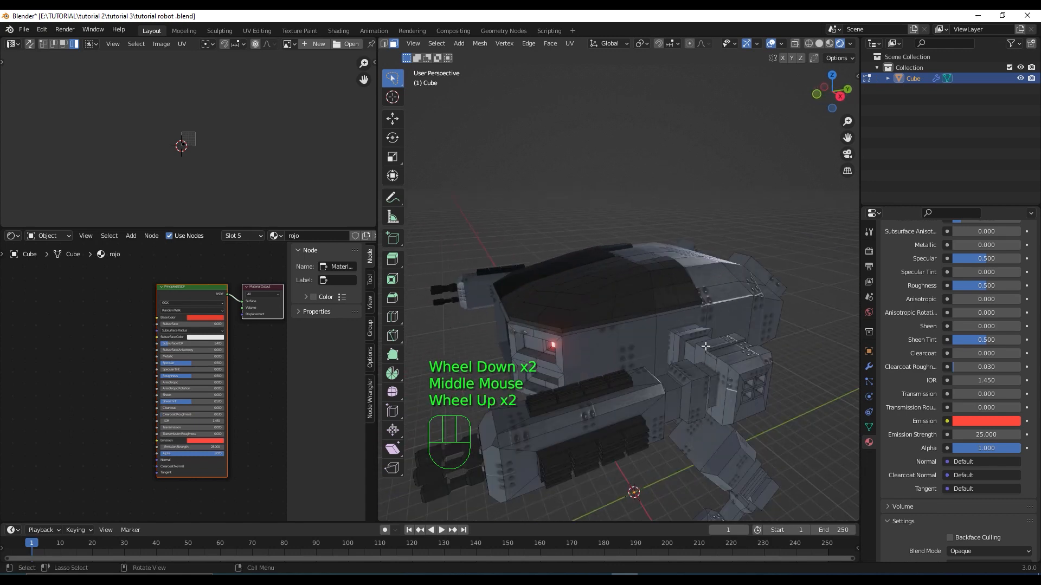
middle_click_drag(678, 316, 581, 365)
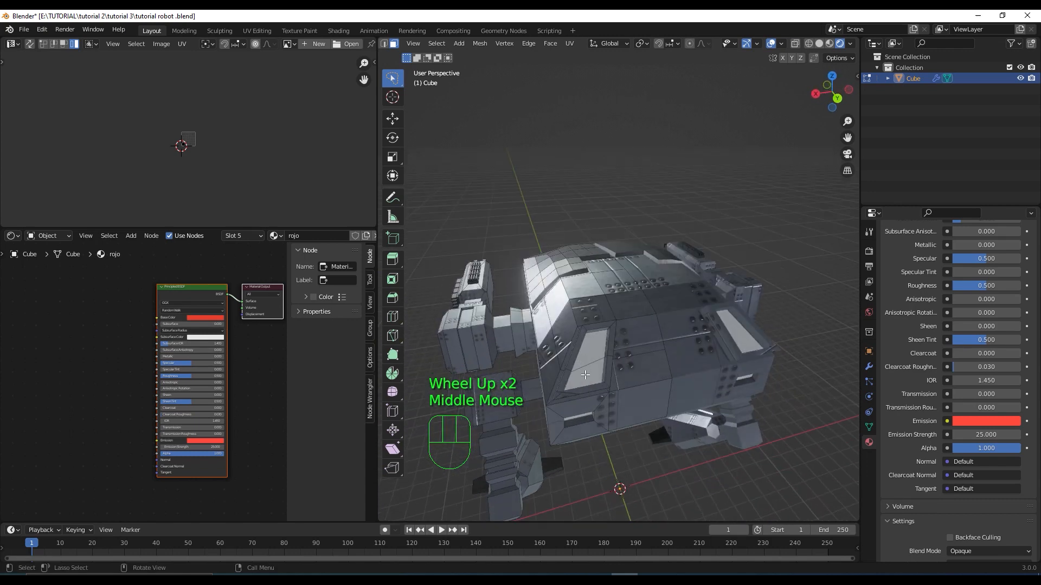
left_click(587, 372)
left_click(589, 361, "shift")
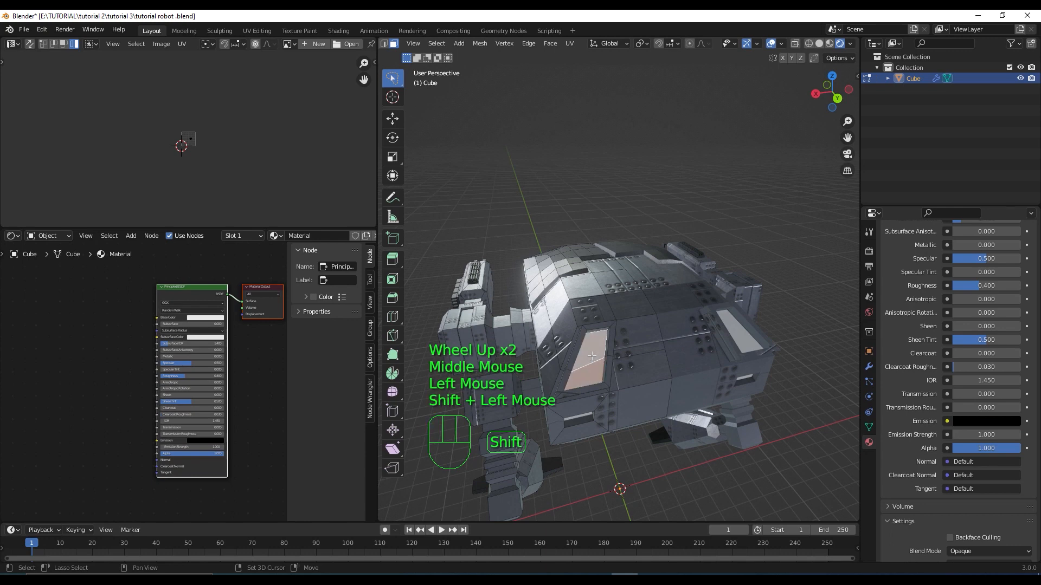
scroll(1037, 304, "up", 1)
scroll(1036, 304, "up", 6)
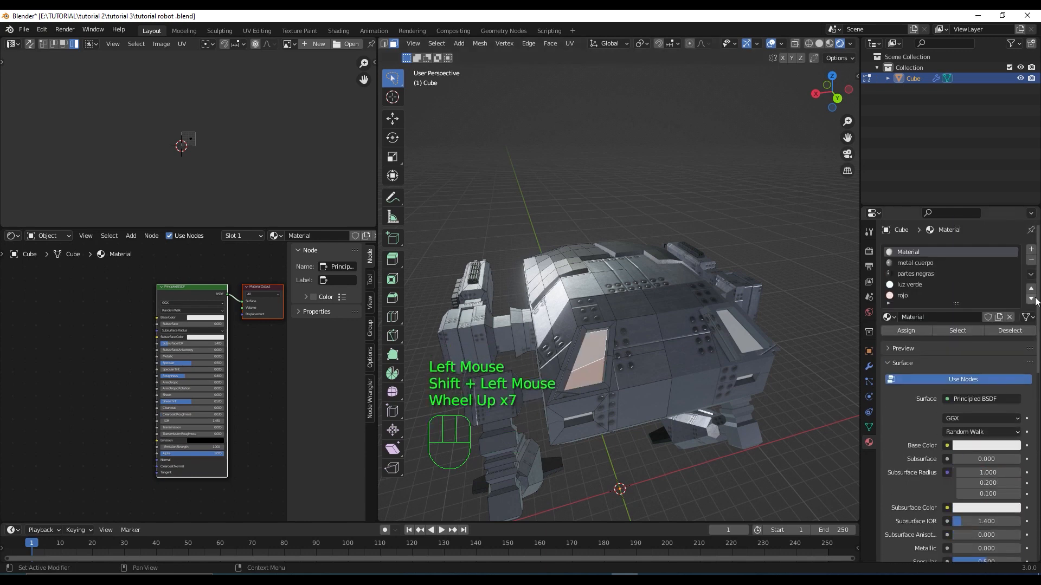
left_click(905, 295)
left_click(911, 331)
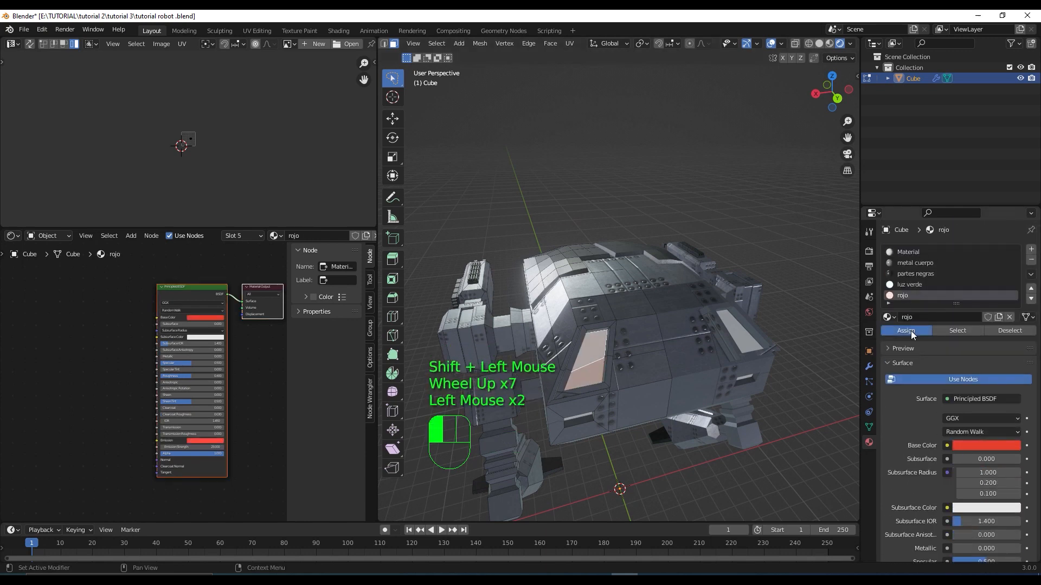
Step: Select the inner face of the small rectangular recess below the slanted window and assign it luz verde
scroll(679, 424, "down", 1)
middle_click_drag(679, 424, 629, 410)
scroll(662, 434, "up", 2)
left_click(630, 412)
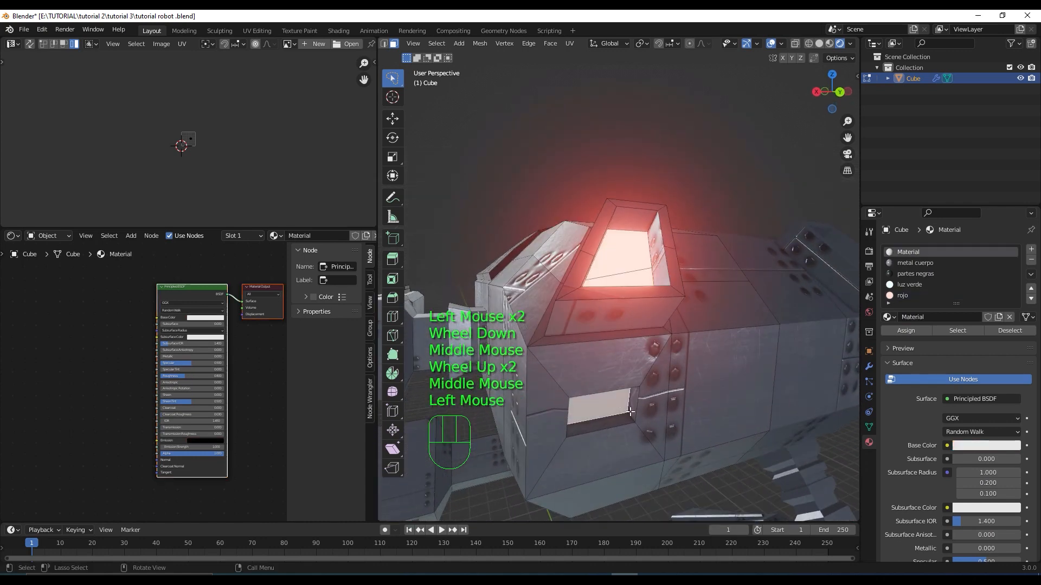
scroll(692, 433, "down", 1)
middle_click_drag(692, 432, 634, 442, "shift")
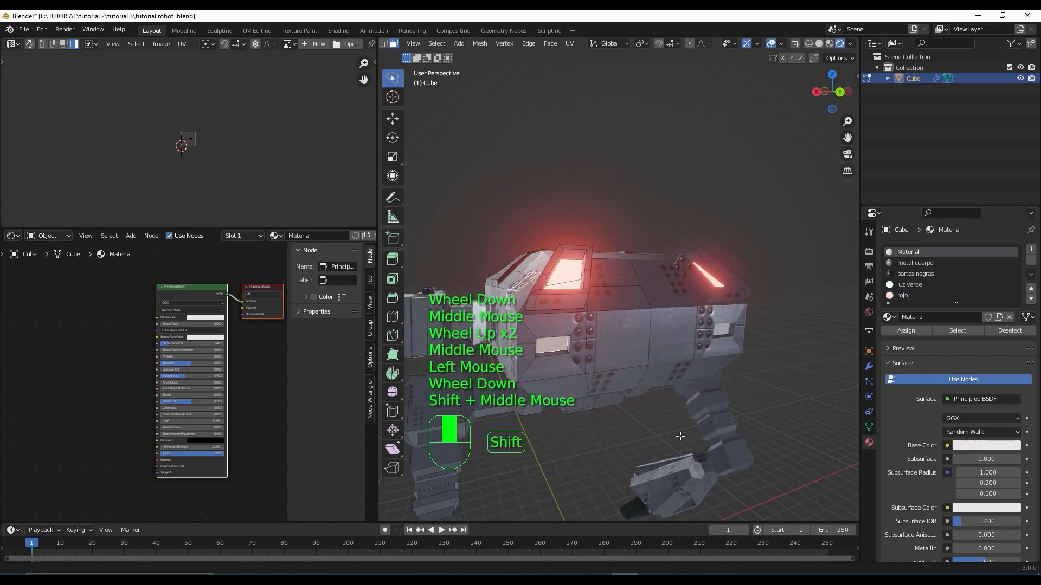
left_click(718, 334, "shift")
left_click(726, 330)
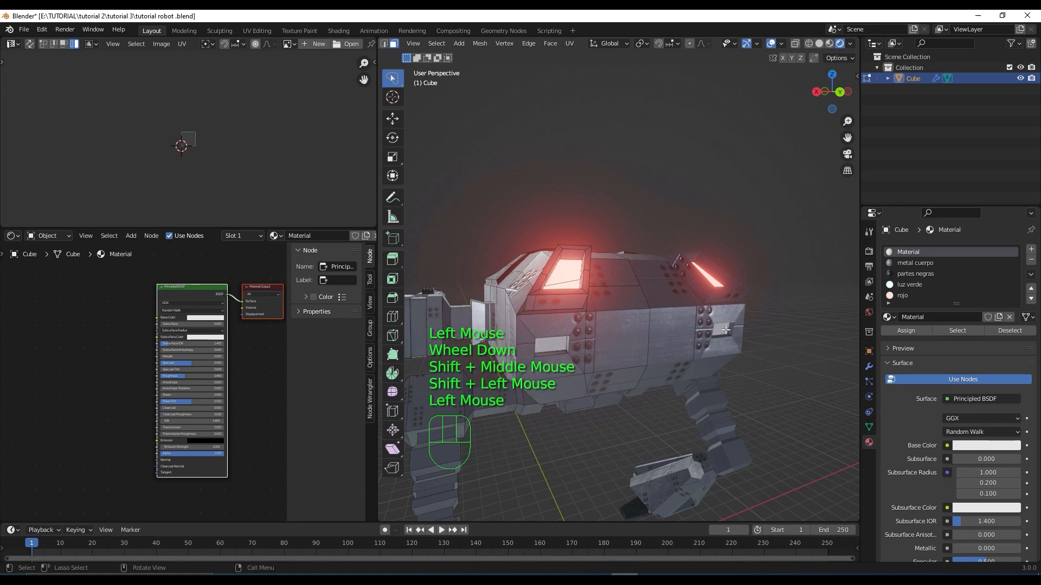
left_click(595, 337)
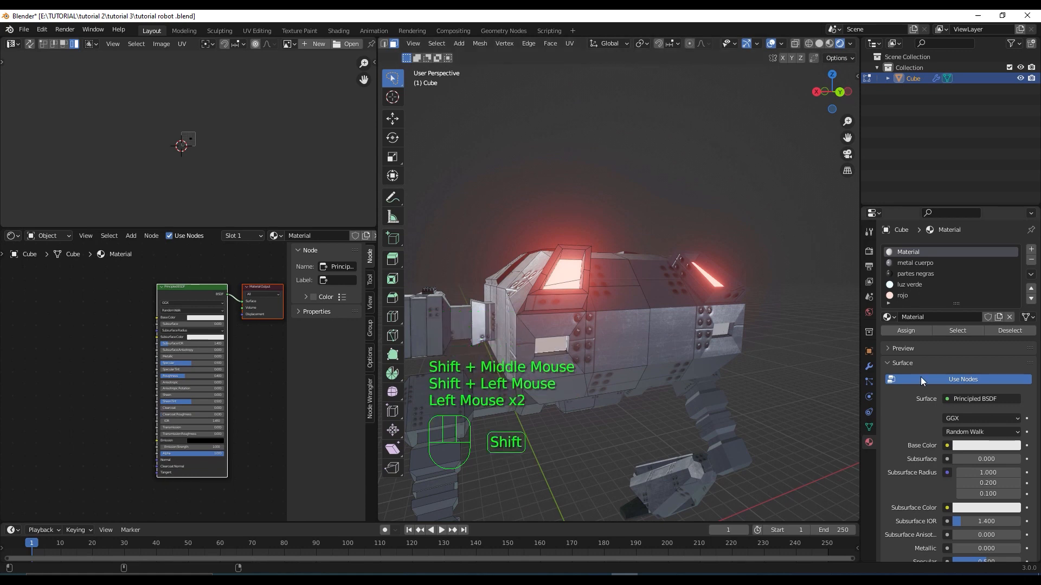
scroll(930, 284, "down", 1)
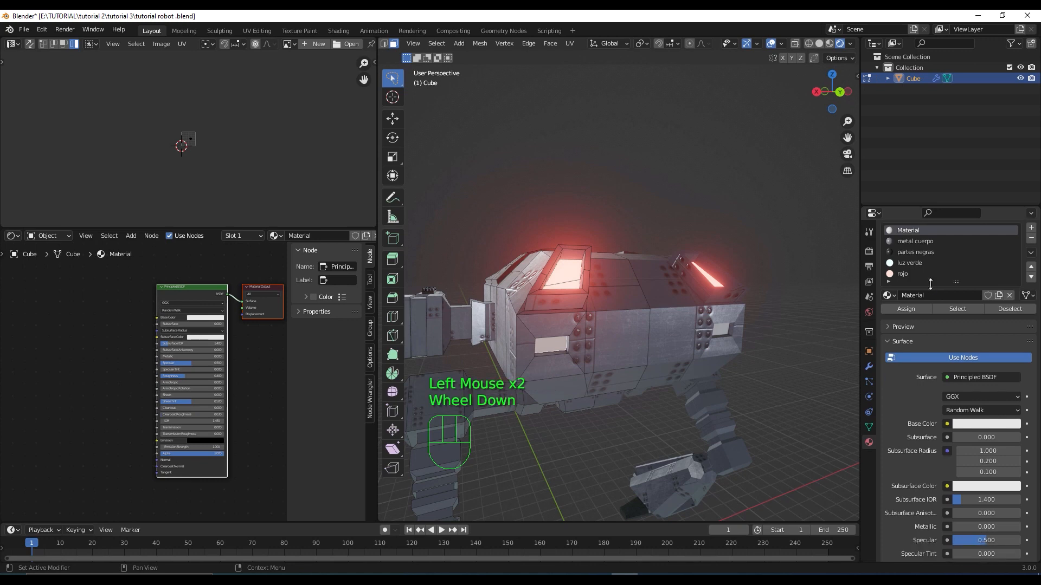
left_click(903, 263)
left_click(925, 313)
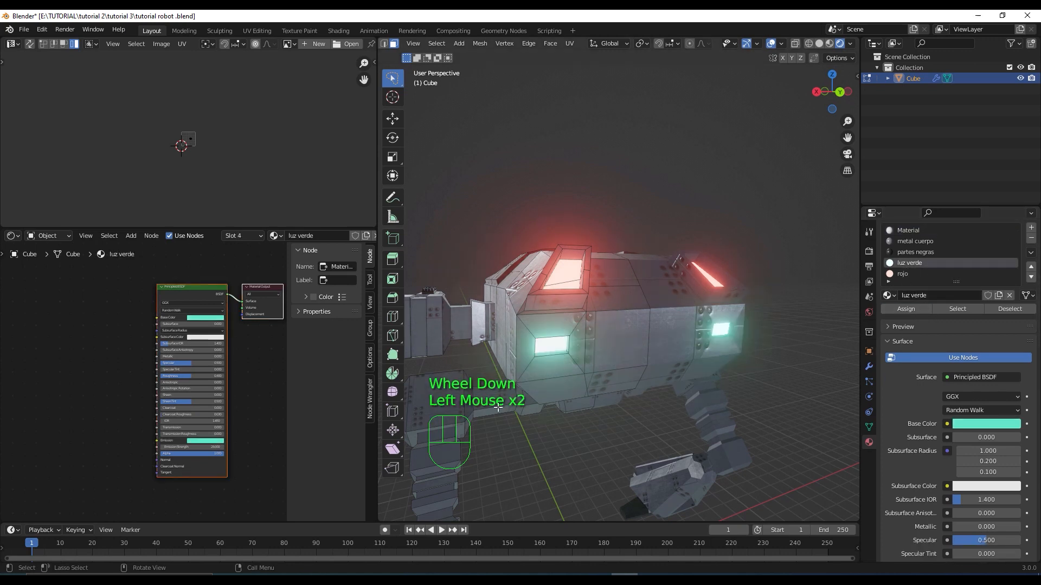
Step: Select the narrow central faces on the top and outer side of the block beside the hull and assign them luz verde
scroll(497, 408, "down", 1)
middle_click_drag(497, 407, 584, 416)
scroll(502, 339, "up", 2)
middle_click_drag(511, 366, 582, 357, "shift")
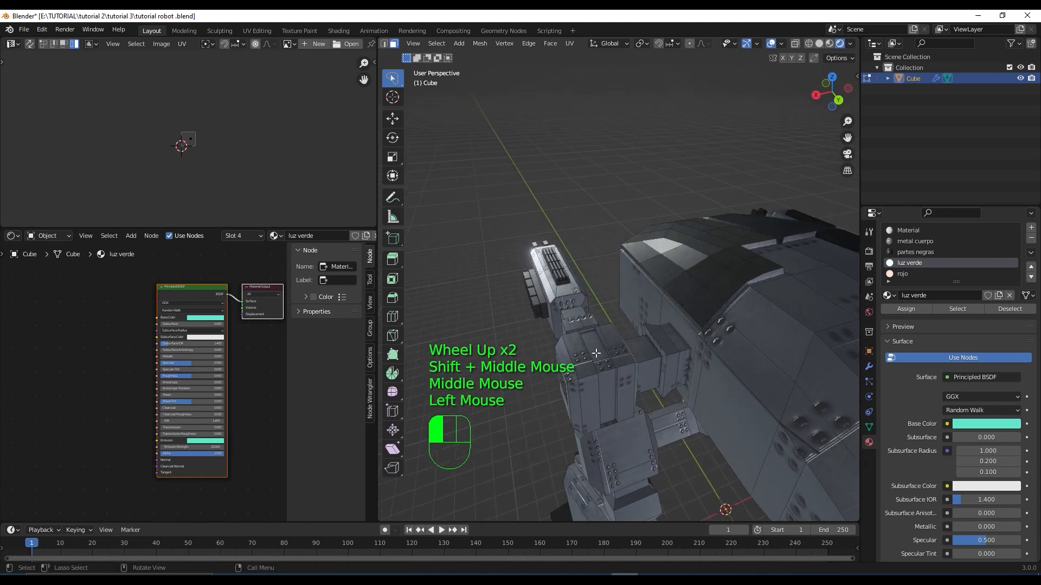
left_click(596, 353)
left_click(605, 401, "shift")
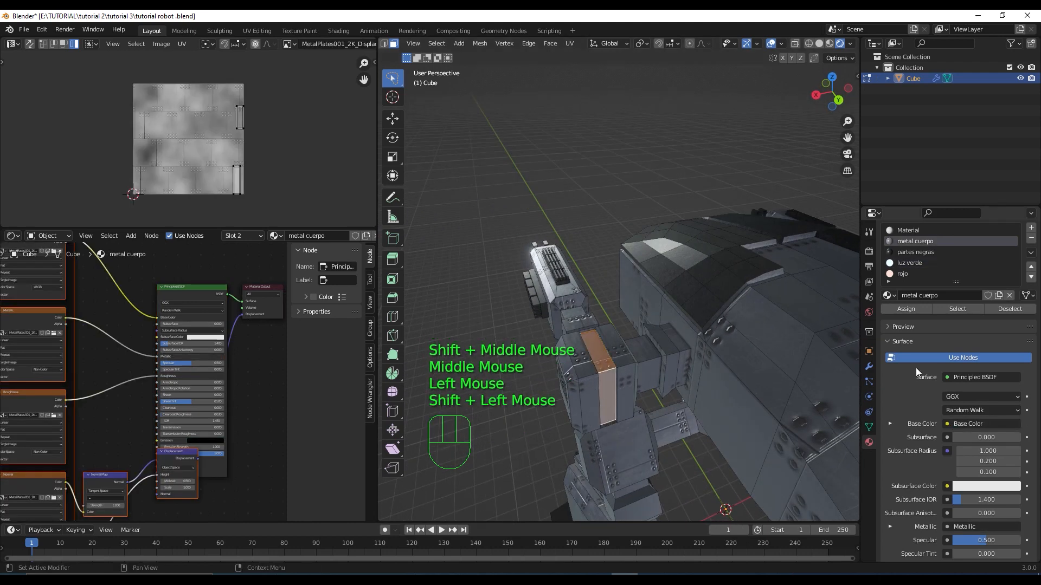
left_click(923, 307)
Step: Select the tapered recessed face on the lower leg just above the foot and assign it rojo
scroll(666, 401, "down", 3)
middle_click_drag(667, 401, 709, 327)
middle_click_drag(688, 392, 664, 336, "shift")
scroll(636, 440, "up", 2)
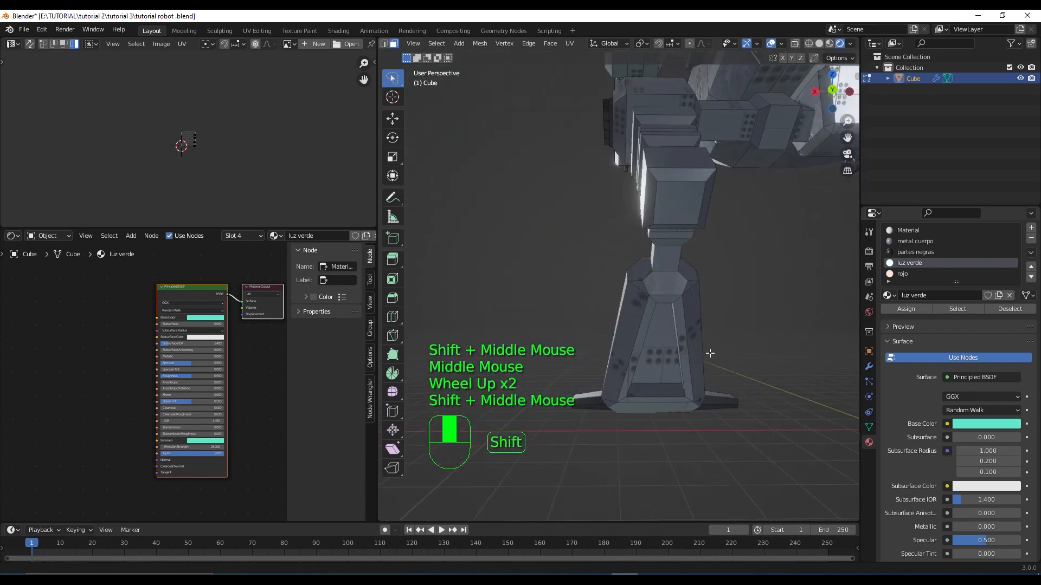
left_click(664, 321)
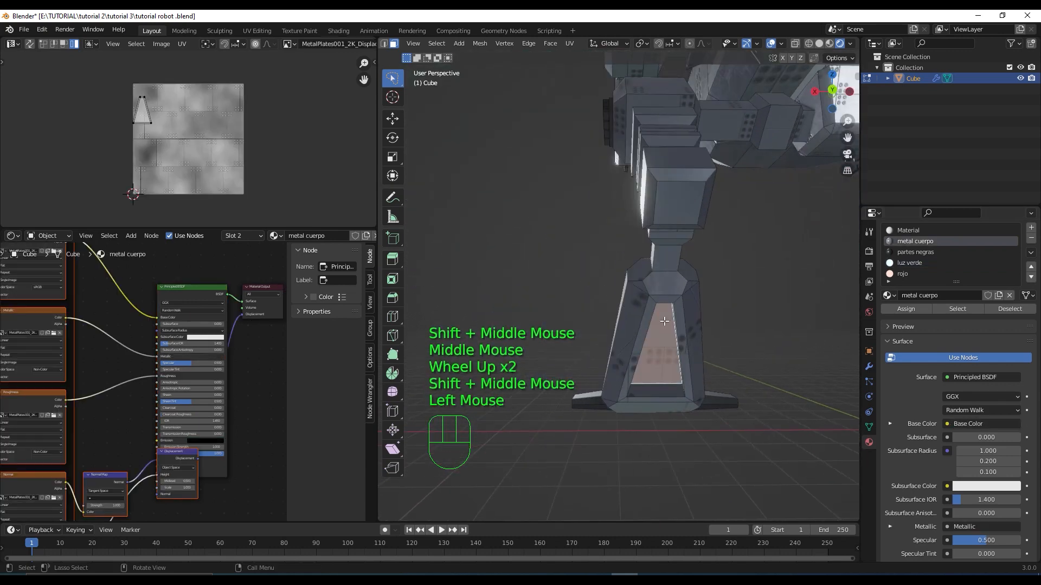
left_click(916, 274)
left_click(905, 309)
Step: Make partes negras the active material and widen the node editor area to show more of its nodes
scroll(703, 321, "down", 1)
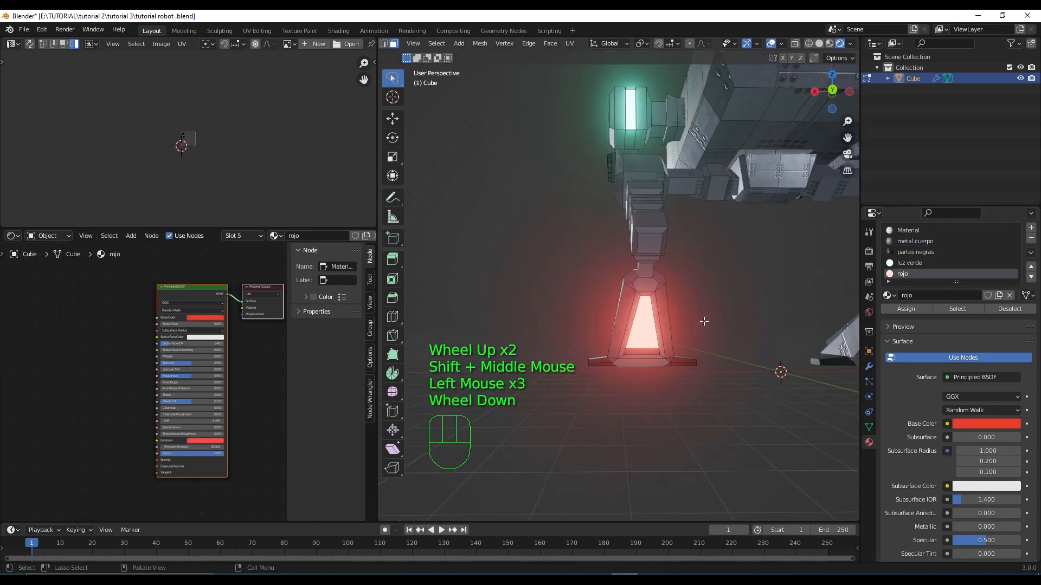
middle_click_drag(704, 321, 800, 307)
scroll(726, 315, "down", 1)
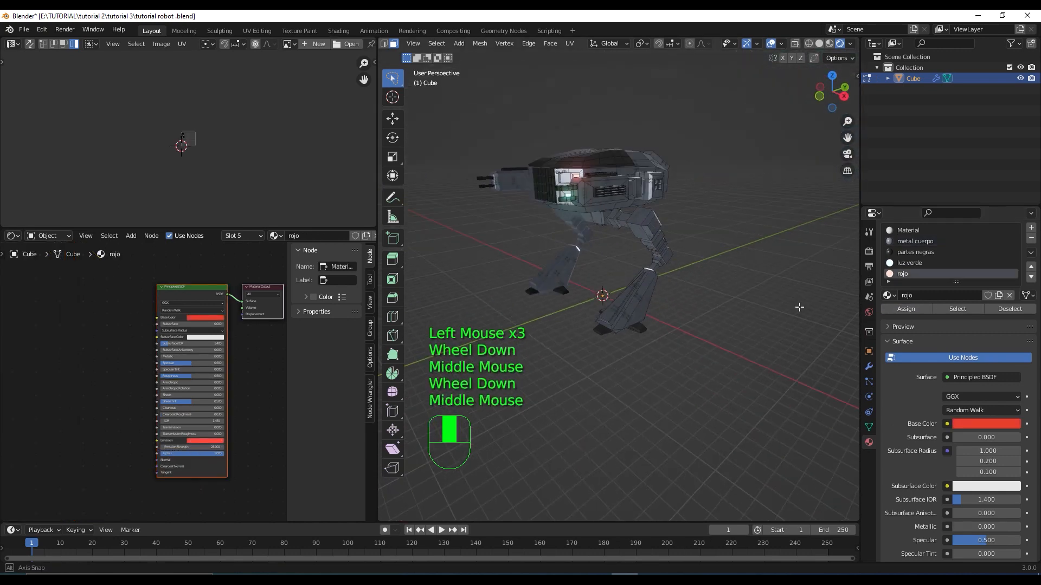
scroll(799, 307, "up", 2)
middle_click_drag(587, 262, 654, 390, "shift")
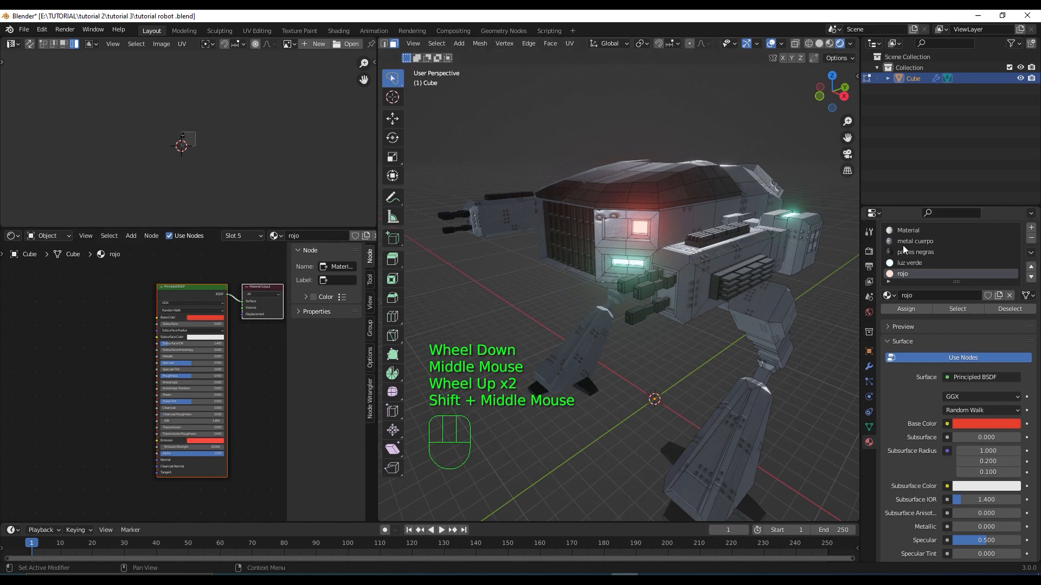
left_click(917, 251)
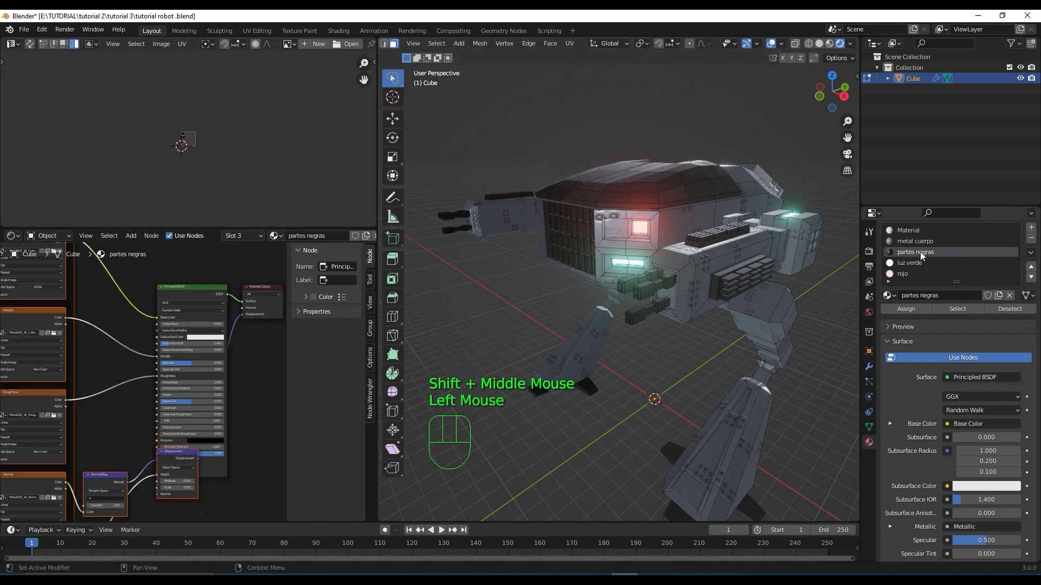
left_click_drag(376, 337, 454, 338)
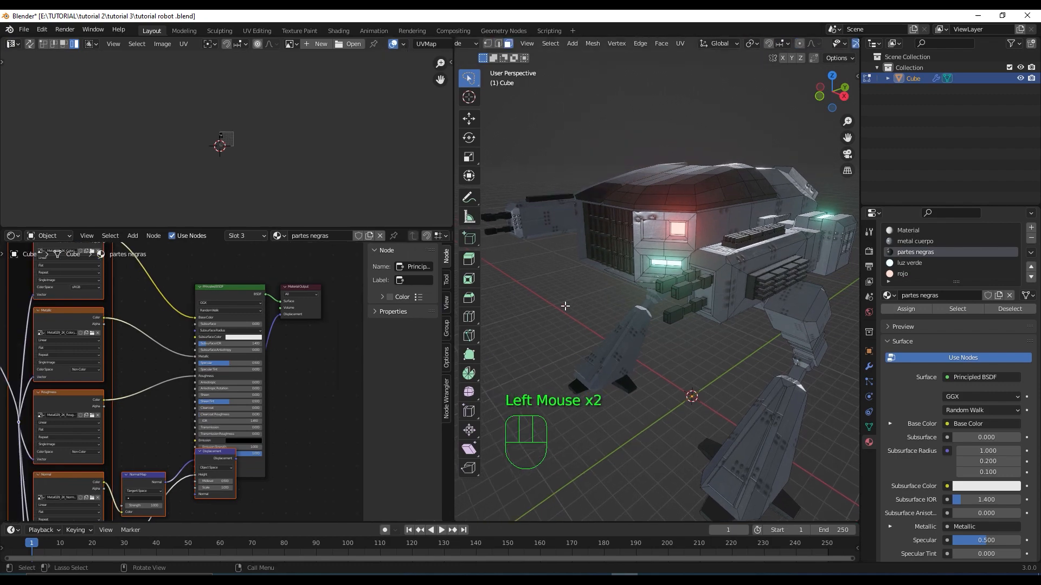
Step: Try the dark dusk-horizon environment and the indoor room environment as viewport lighting, checking how the hull's black roof reacts
middle_click_drag(581, 309, 620, 331)
scroll(621, 331, "up", 3)
middle_click_drag(623, 194, 651, 228, "shift")
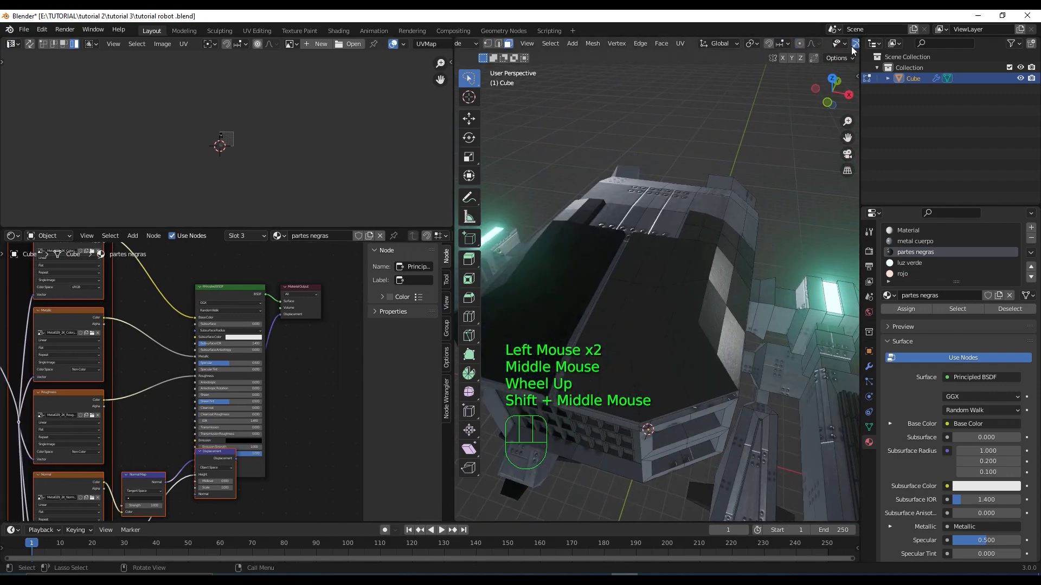
middle_click_drag(853, 50, 741, 50)
left_click(850, 44)
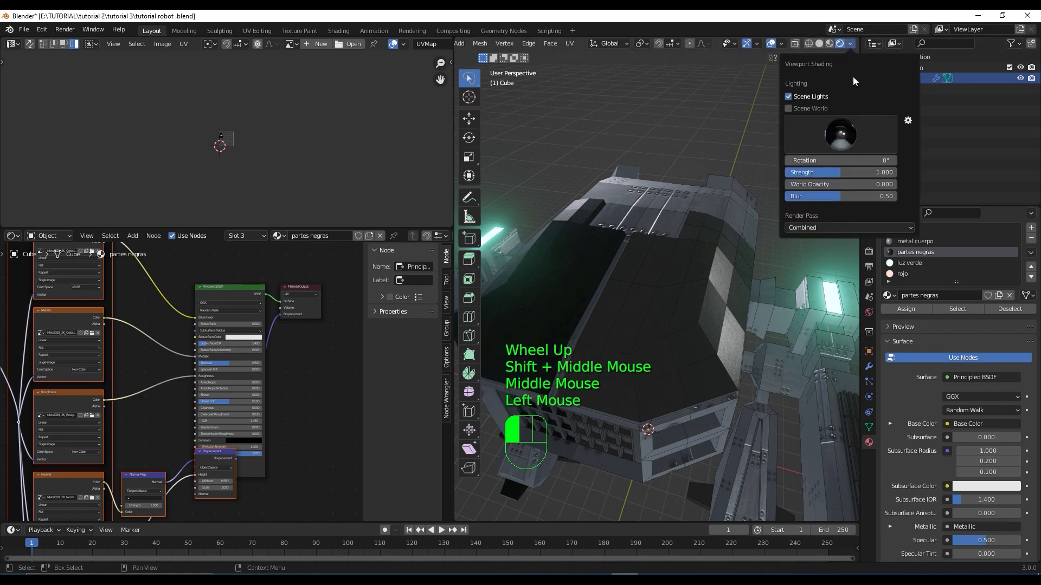
left_click(840, 134)
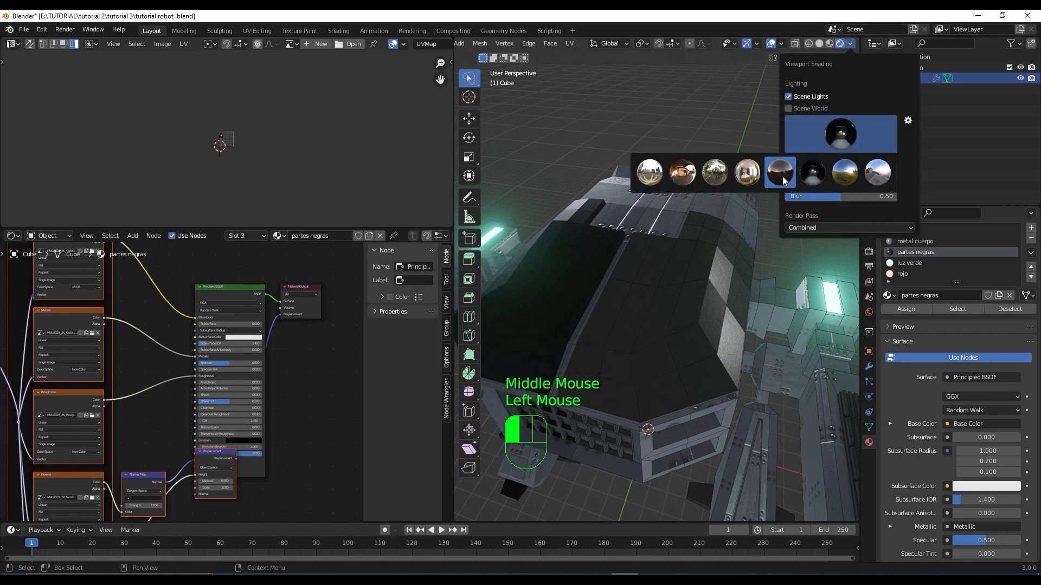
left_click(782, 177)
left_click(836, 140)
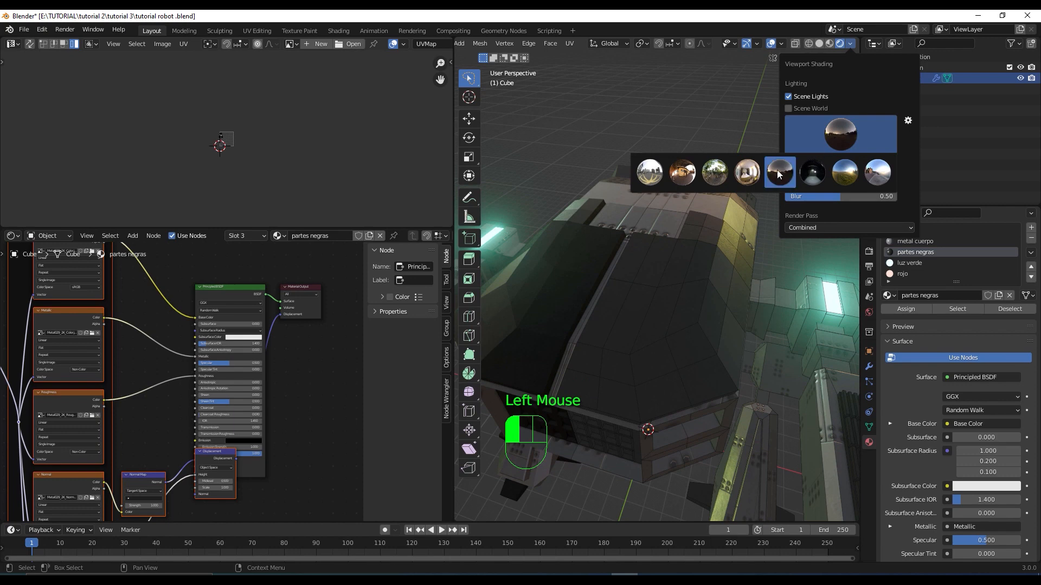
left_click(748, 174)
mouse_move(752, 193)
middle_mouse_down()
mouse_move(710, 277)
mouse_move(803, 124)
middle_mouse_up()
Step: Change the viewport lighting environment to the outdoor one with buildings under a blue sky
left_click(840, 43)
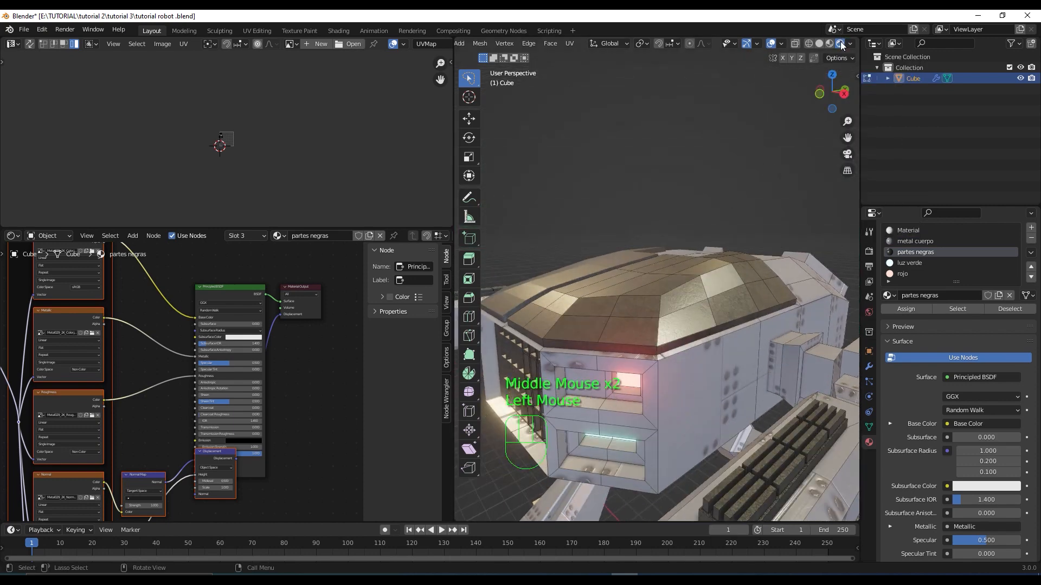
left_click(852, 44)
left_click(860, 137)
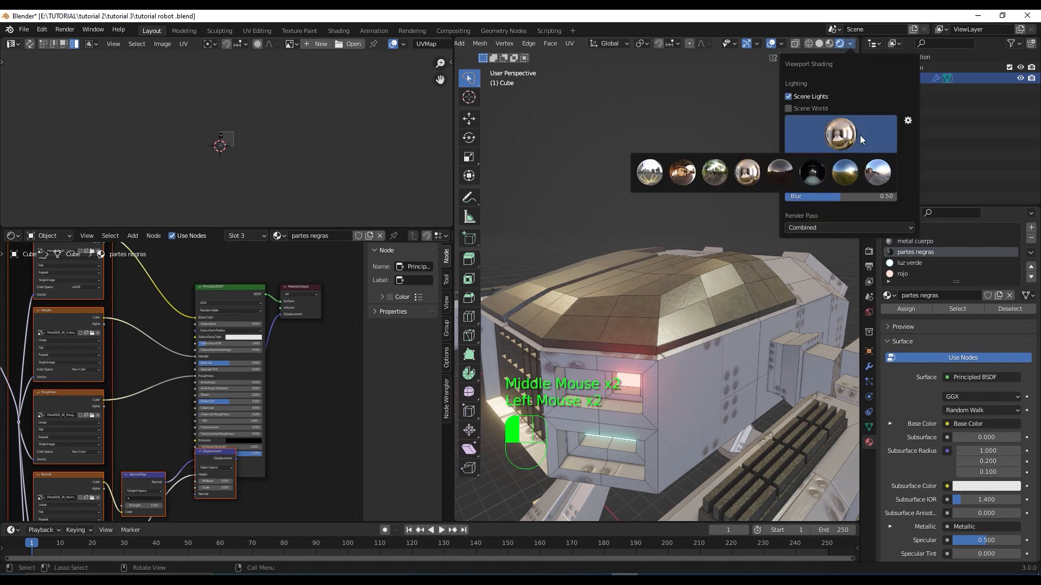
left_click(878, 173)
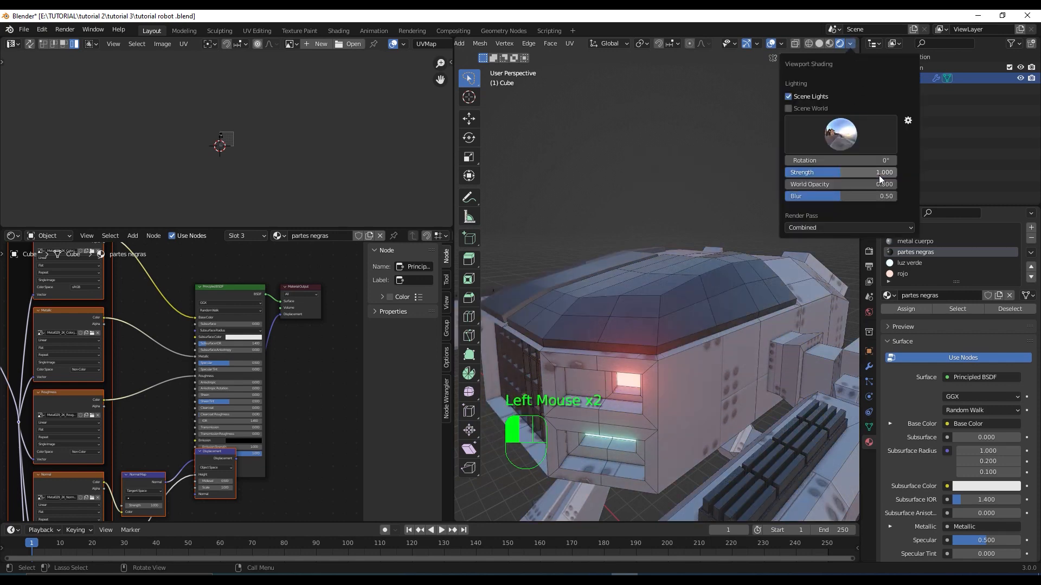
Step: Insert a Bright/Contrast node between the Base Color texture and the Principled BSDF of the partes negras material
mouse_move(629, 356)
middle_mouse_down()
mouse_move(557, 344)
mouse_move(628, 356)
mouse_move(684, 208)
middle_mouse_up()
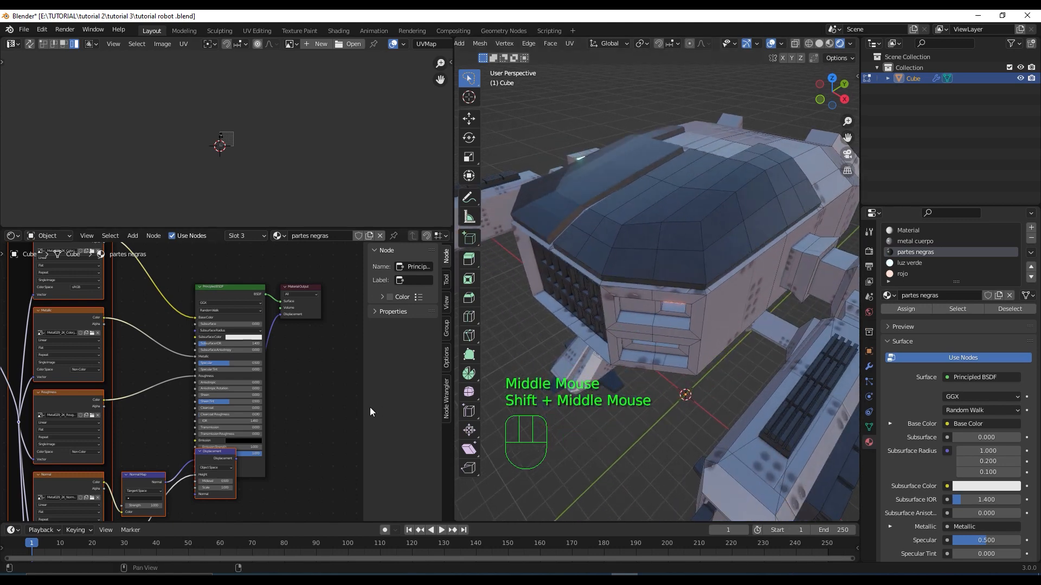
middle_click_drag(166, 350, 237, 372)
scroll(238, 372, "up", 2)
middle_click_drag(249, 300, 195, 340)
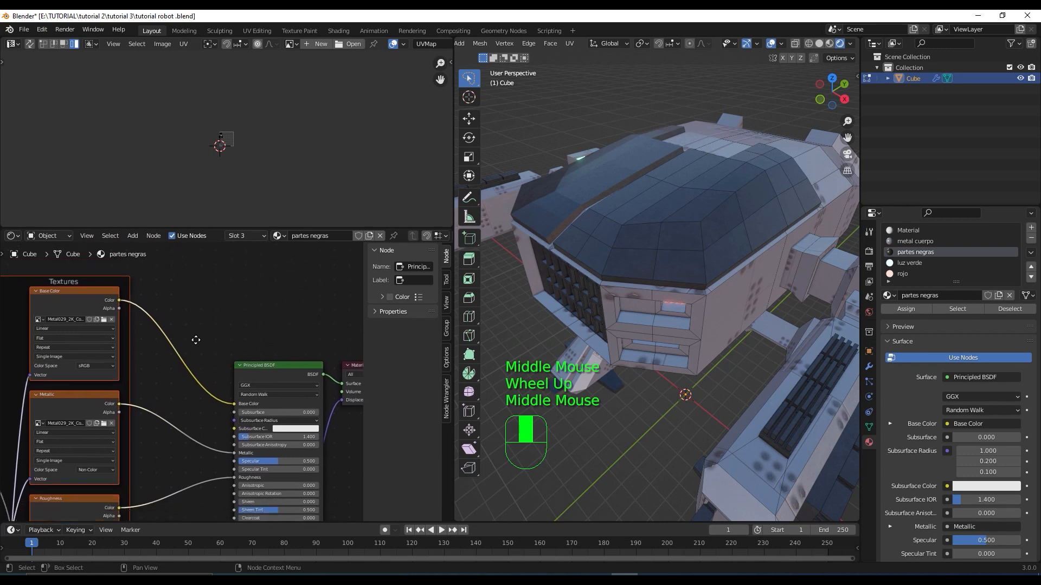
key("shift+a")
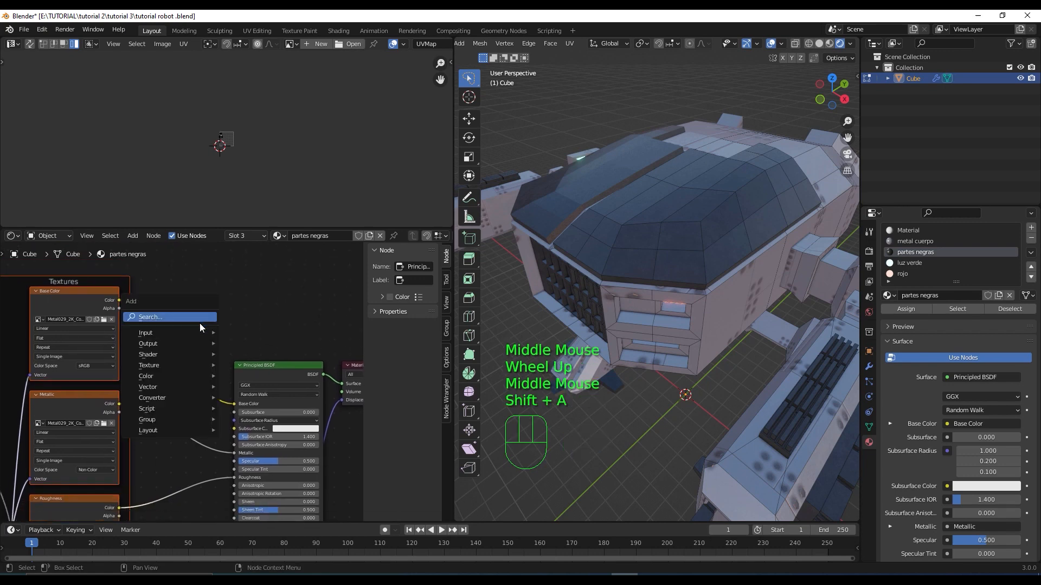
mouse_move(184, 366)
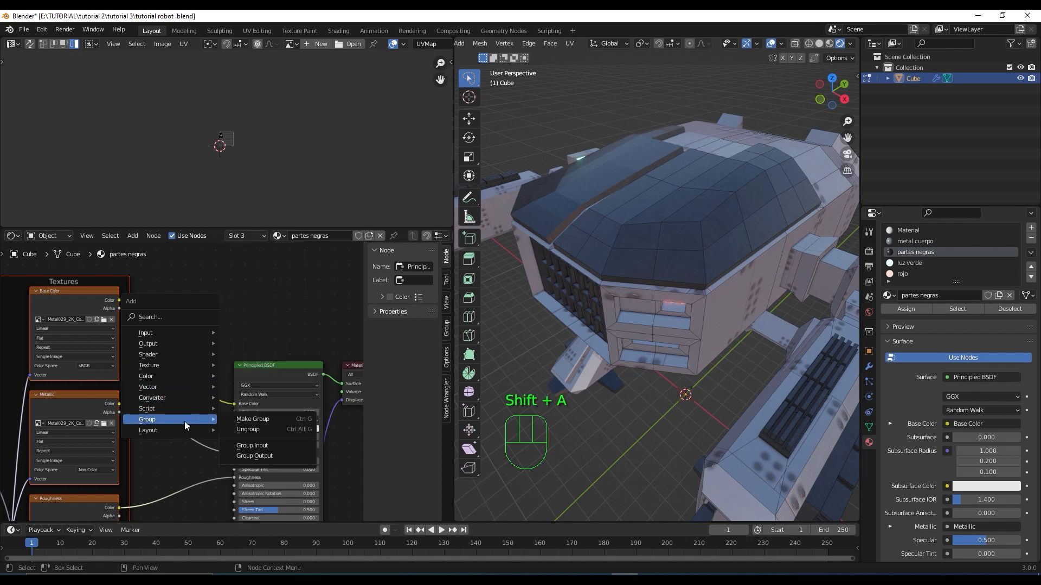
left_click(257, 375)
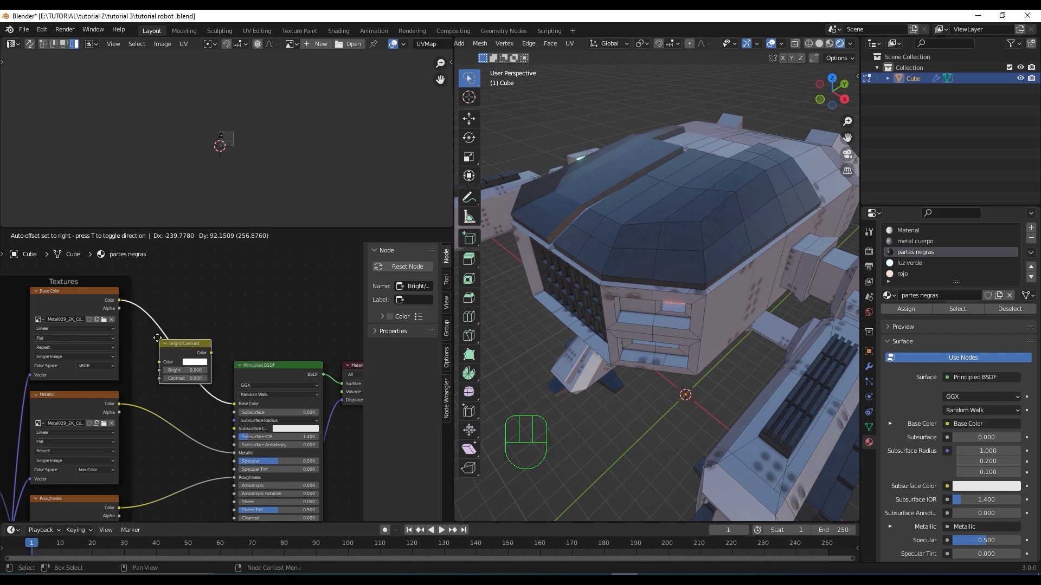
left_click(158, 341)
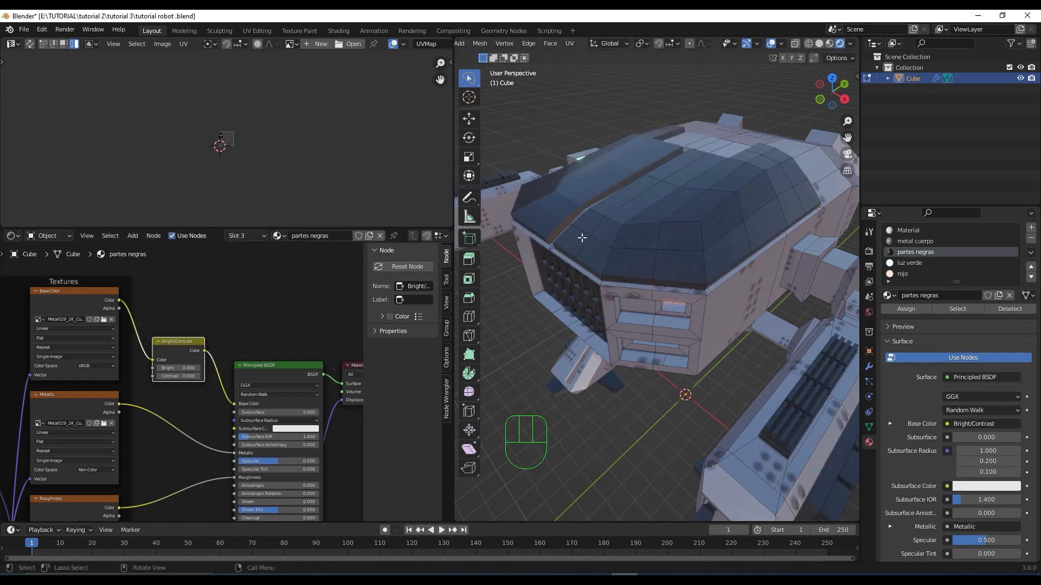
Step: Try a Bright value of 3.2 on the partes negras Bright/Contrast node and restore it to 0
scroll(176, 393, "up", 7)
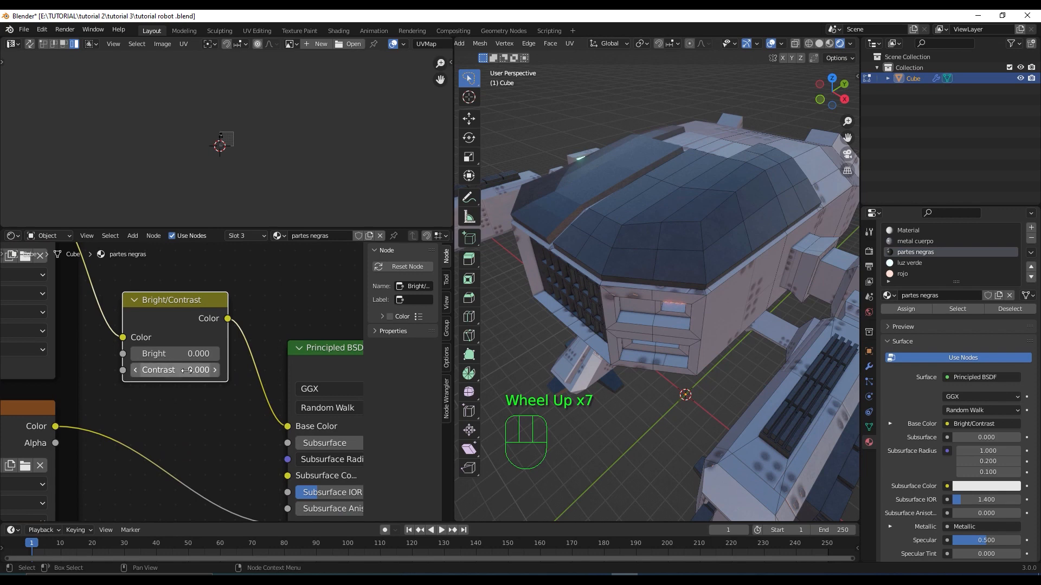
left_click_drag(189, 354, 228, 354)
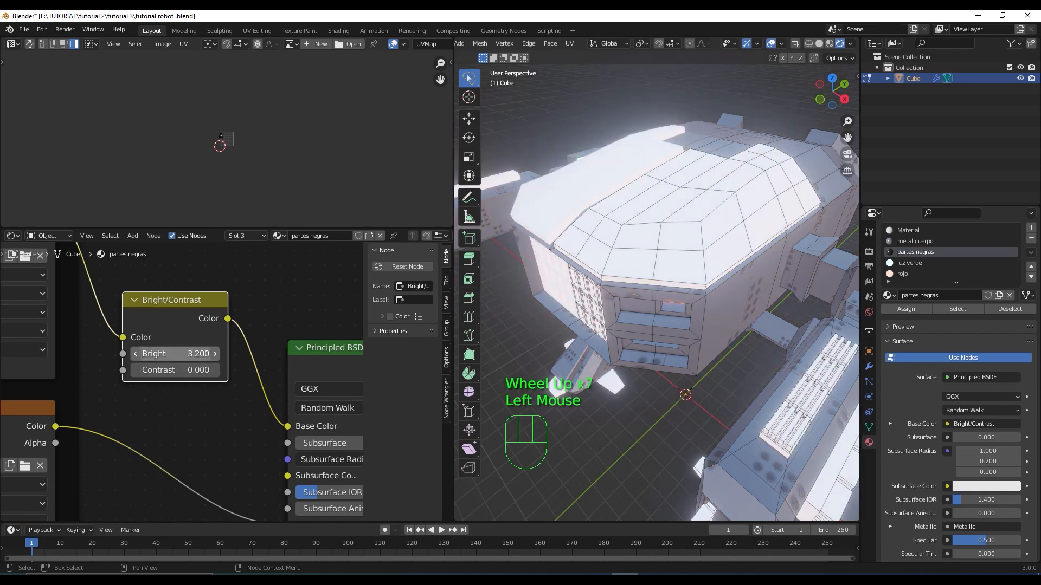
key("ctrl+z")
left_click(189, 354)
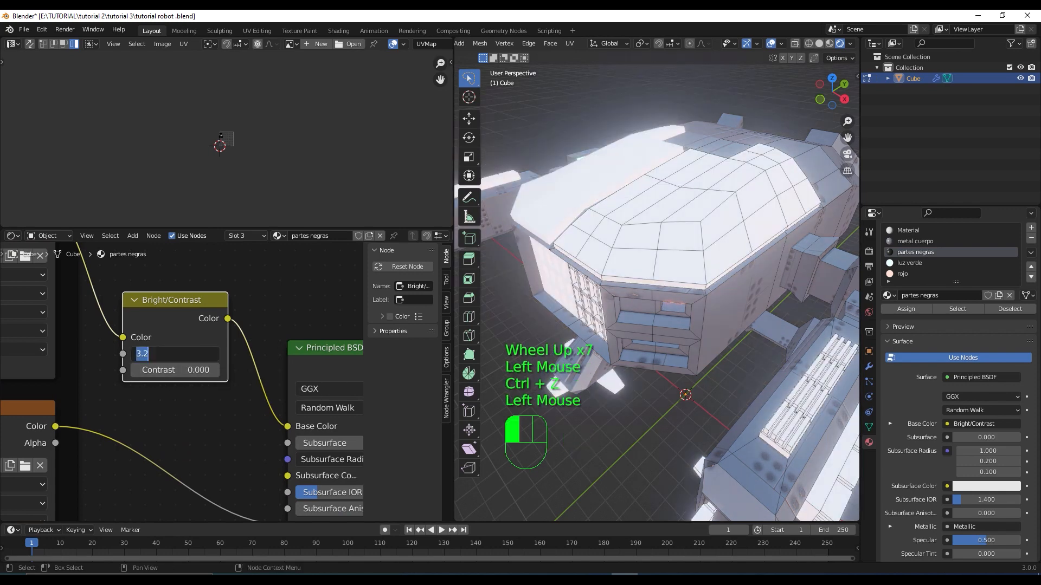
key("Return")
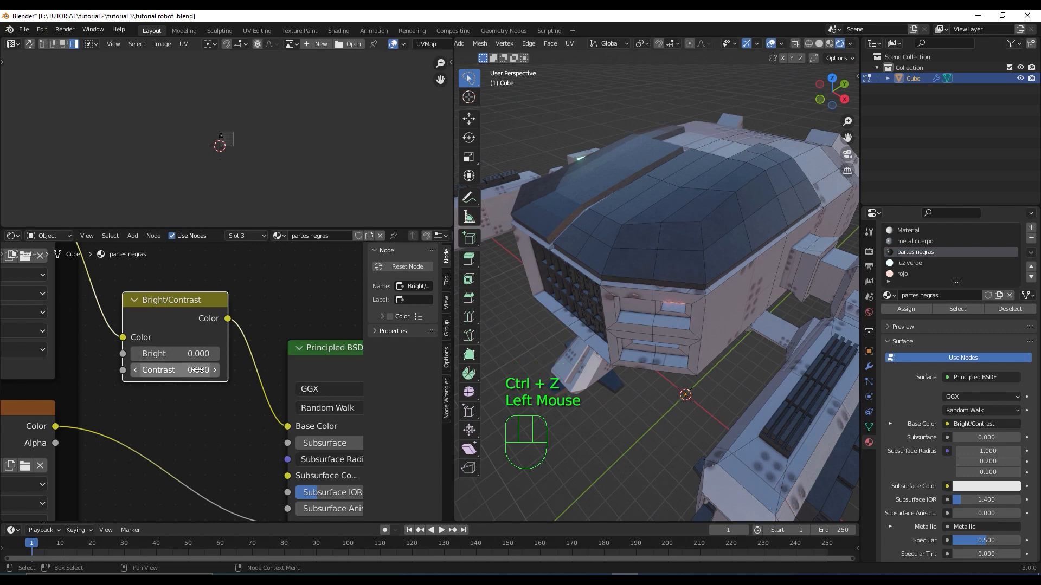
Step: Set Contrast to 0.8 on the partes negras Bright/Contrast node and switch the robot to Object Mode to view the result
left_click_drag(196, 370, 200, 369)
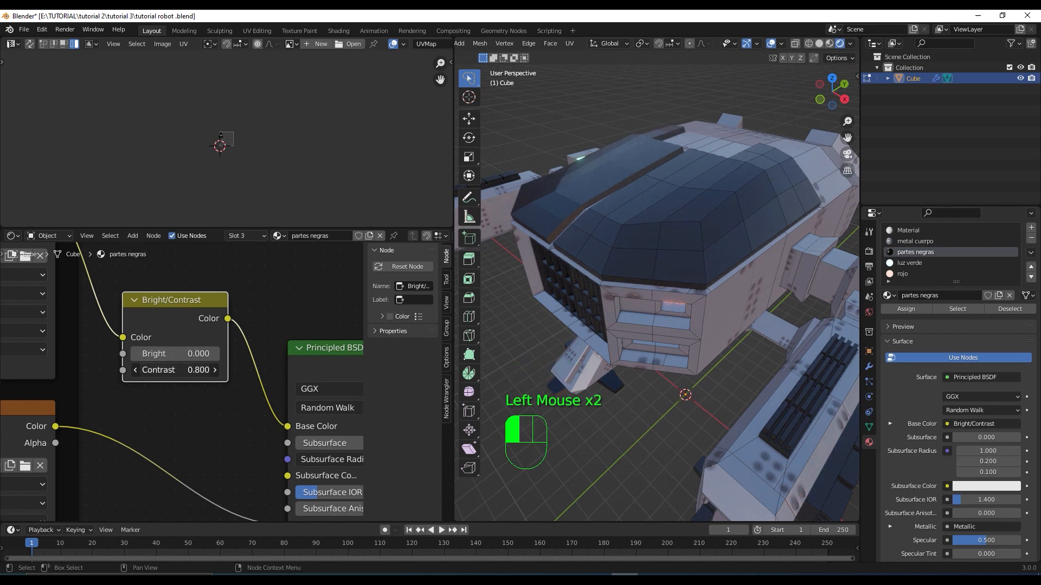
scroll(652, 339, "down", 1)
middle_click_drag(653, 339, 565, 221)
key("Tab")
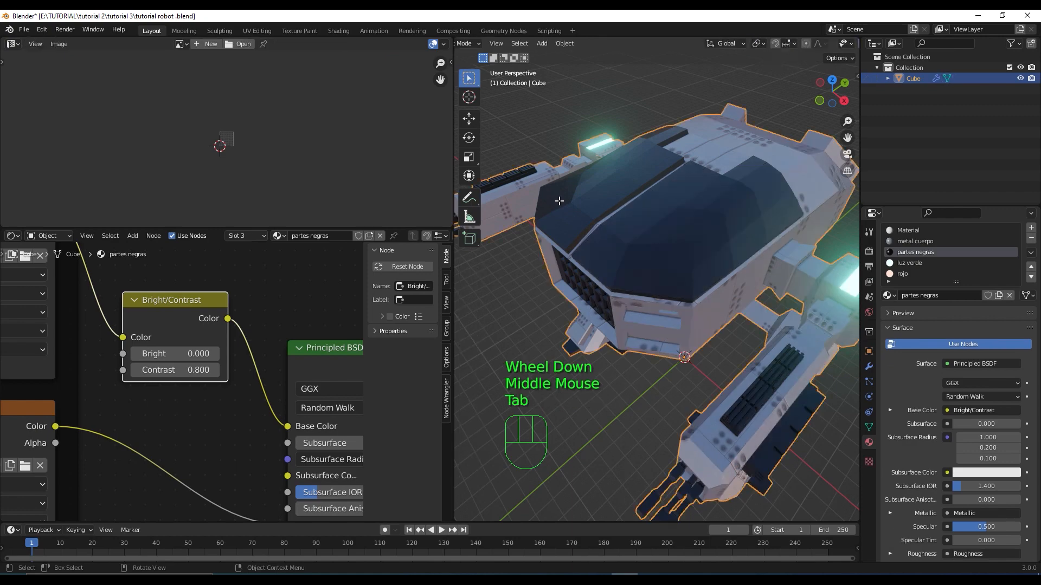
middle_click_drag(646, 311, 721, 295)
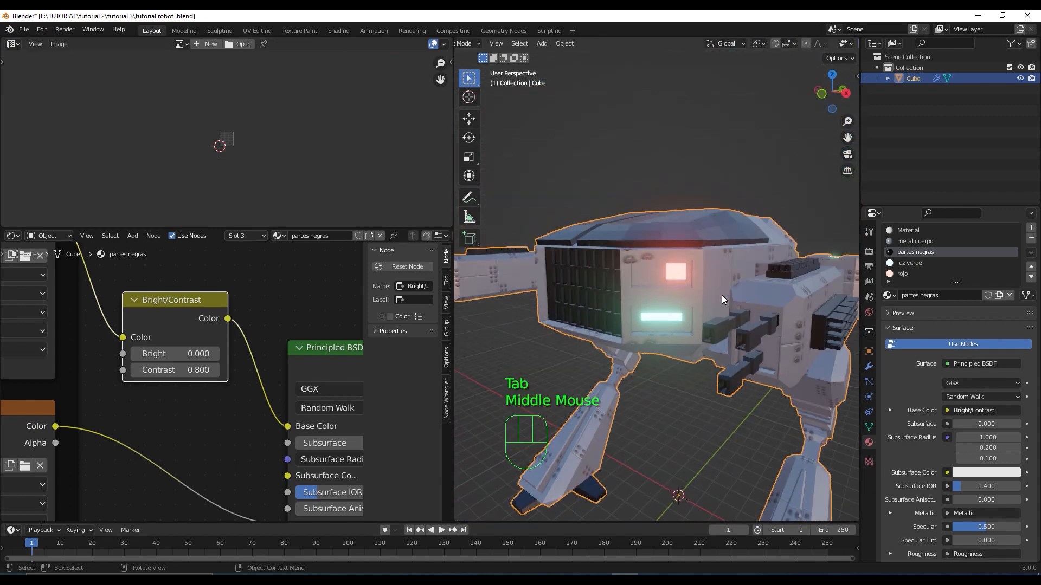
Step: Make metal cuerpo the active material and insert a Bright/Contrast node between its Base Color texture and the Principled BSDF
left_click(922, 242)
scroll(252, 358, "down", 4)
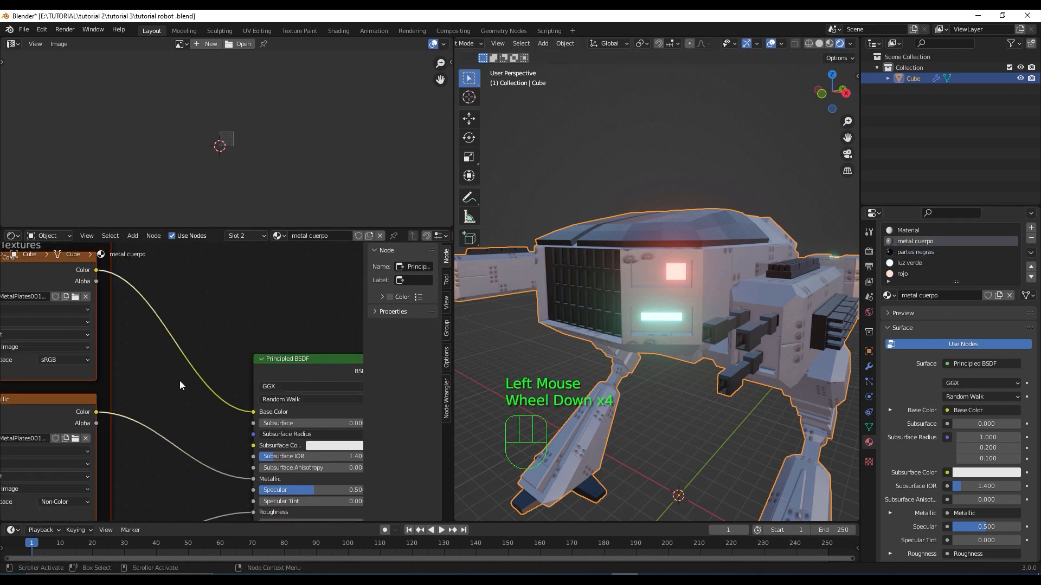
key("shift+a")
mouse_move(183, 326)
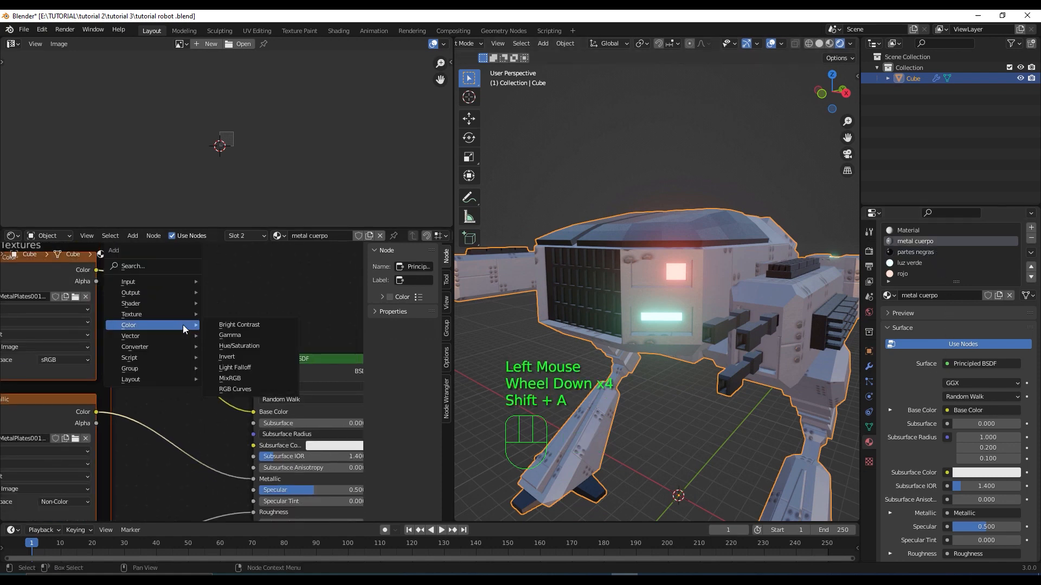
left_click(250, 324)
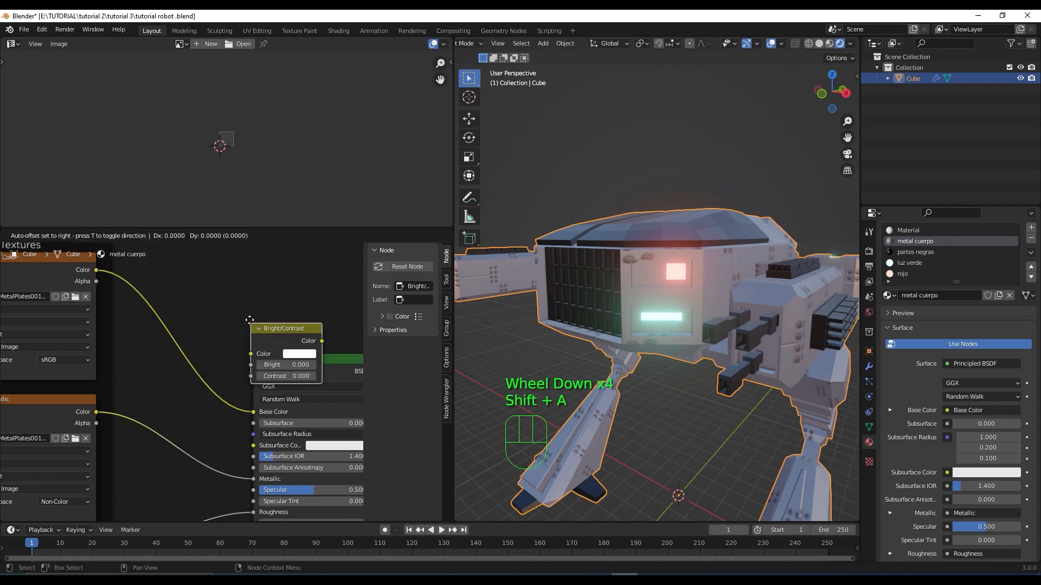
left_click(143, 314)
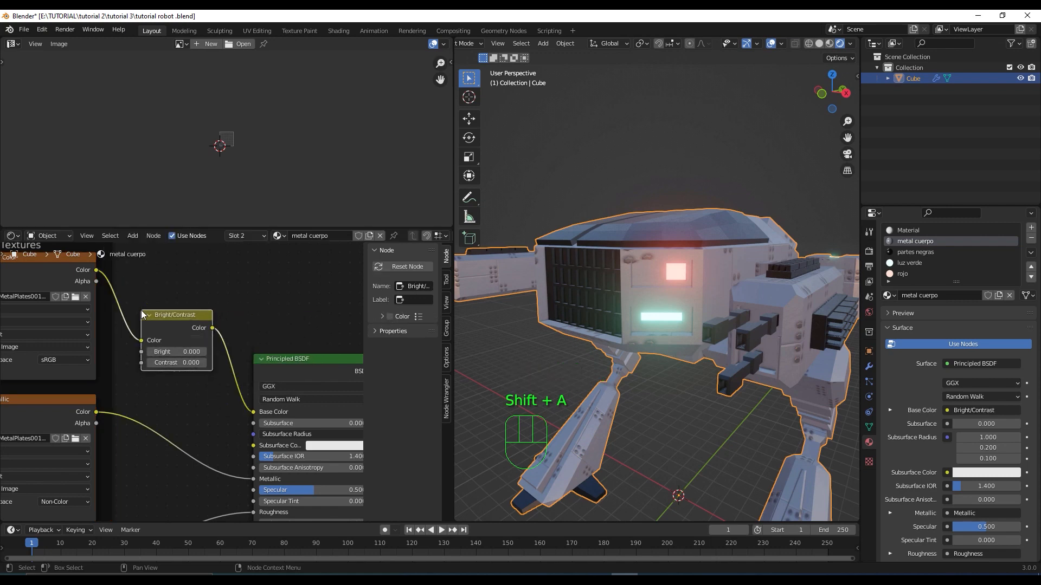
Step: Try a Contrast of 0.5 on the metal cuerpo Bright/Contrast node, checking the rivet pattern from several sides
left_click(185, 365)
left_click_drag(186, 362, 207, 363)
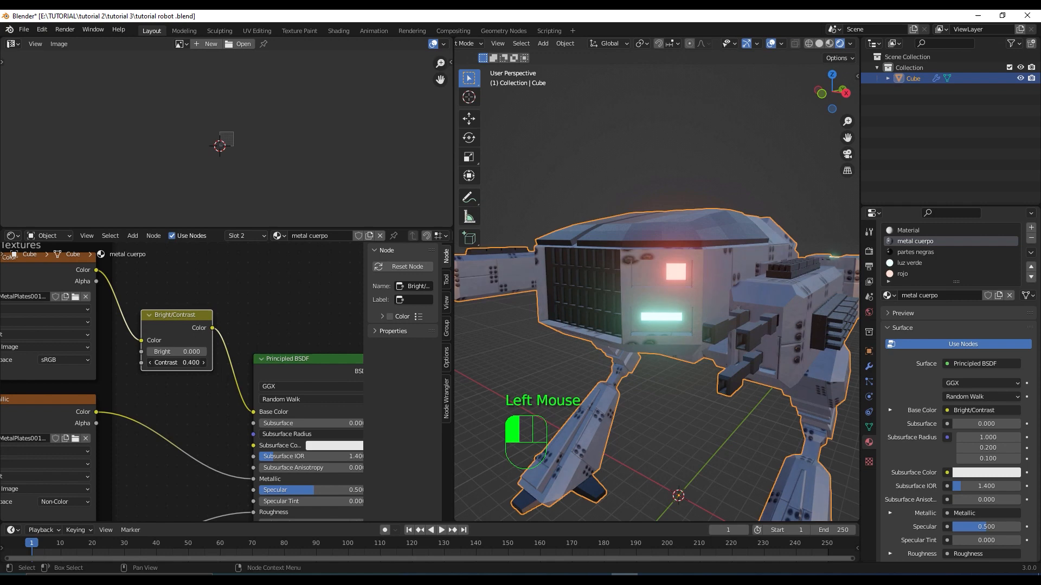
left_click_drag(207, 362, 213, 363)
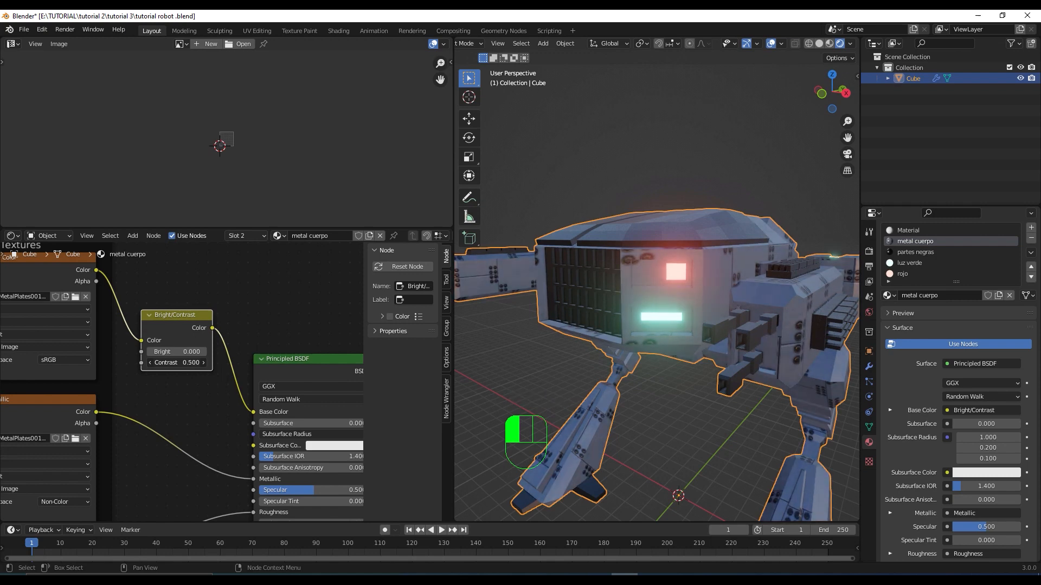
mouse_move(658, 343)
middle_mouse_down()
mouse_move(672, 343)
mouse_move(655, 349)
middle_mouse_up()
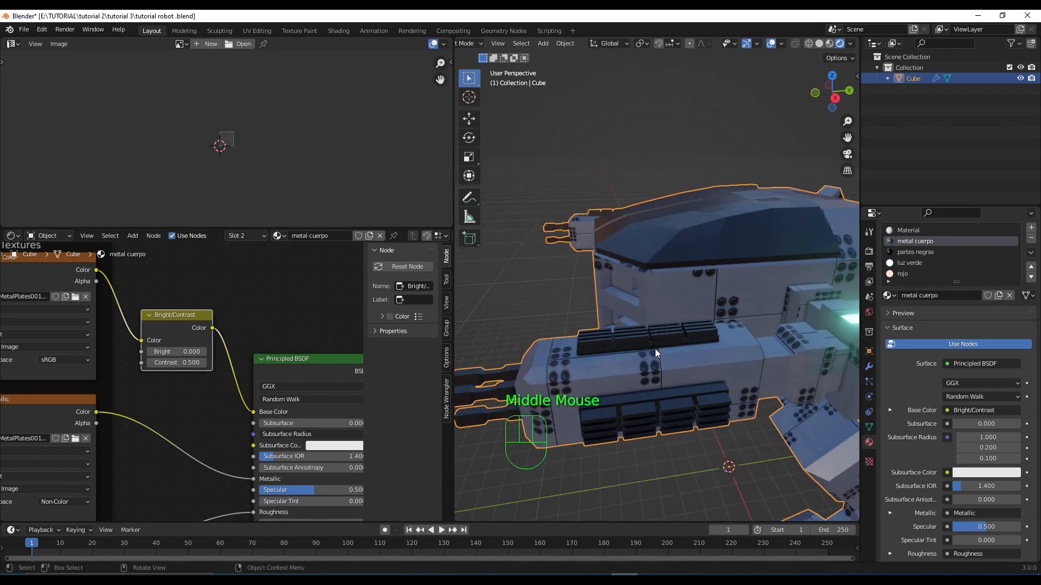
scroll(655, 349, "down", 2)
middle_click_drag(741, 340, 797, 380)
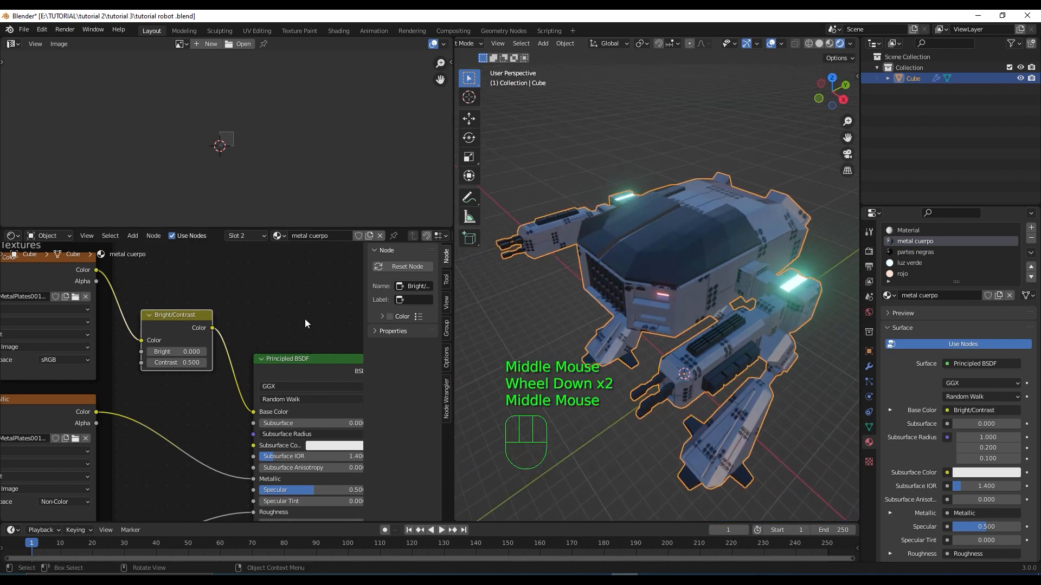
Step: Lower the Contrast of the metal cuerpo Bright/Contrast node to 0.4
left_click(193, 362)
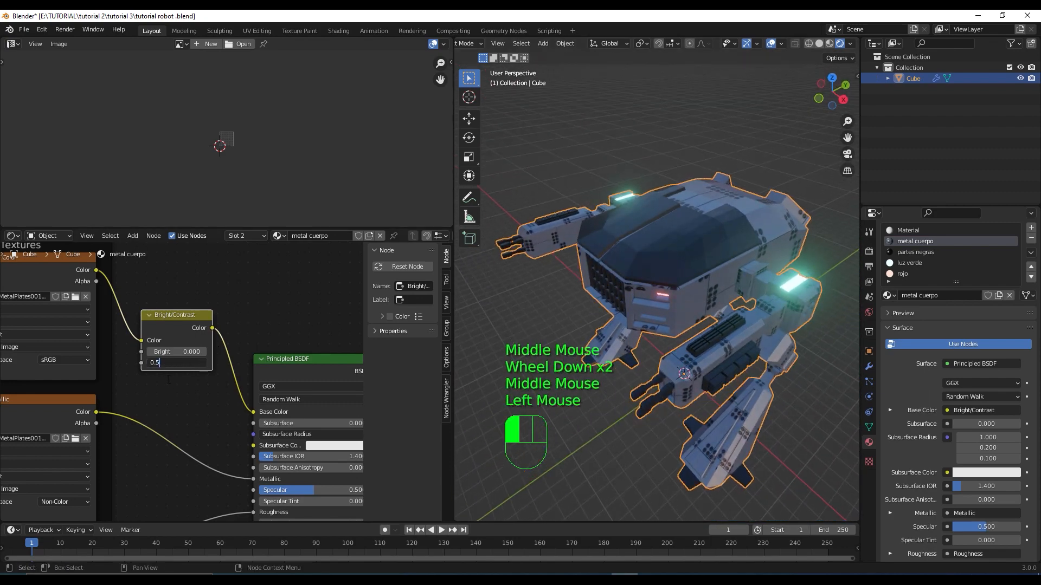
key("Return")
left_click(158, 363)
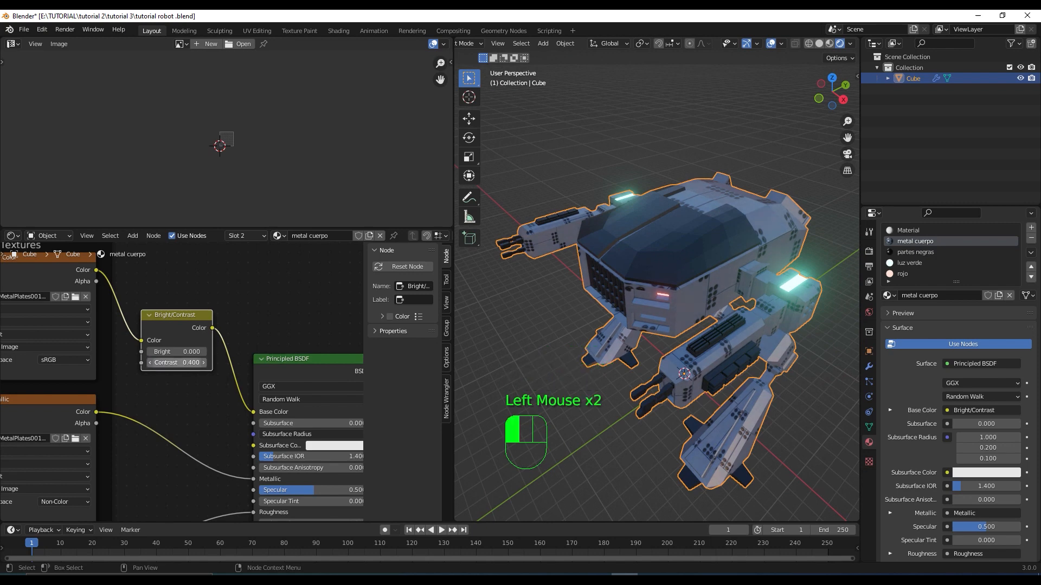
Step: Deselect the robot and examine its materials and lights from the front and side, including in a maximized viewport
scroll(662, 313, "up", 3)
middle_click_drag(669, 330, 723, 177)
scroll(649, 287, "down", 2)
scroll(662, 359, "down", 1)
scroll(648, 368, "up", 2)
left_click(723, 177)
scroll(688, 259, "down", 1)
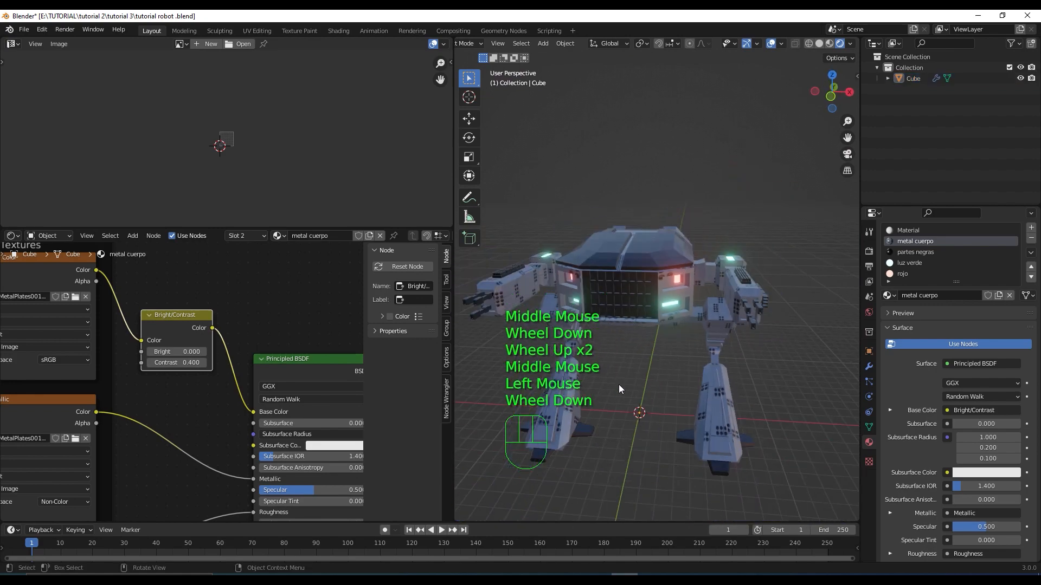
key("ctrl+space")
scroll(597, 396, "down", 2)
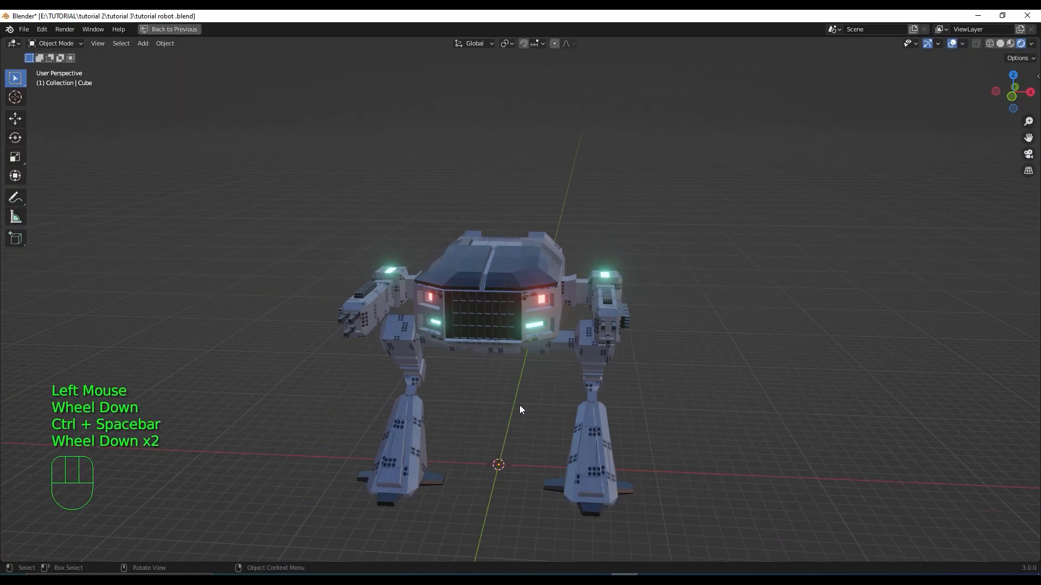
middle_click_drag(519, 410, 525, 383)
key("ctrl+space")
scroll(659, 362, "up", 2)
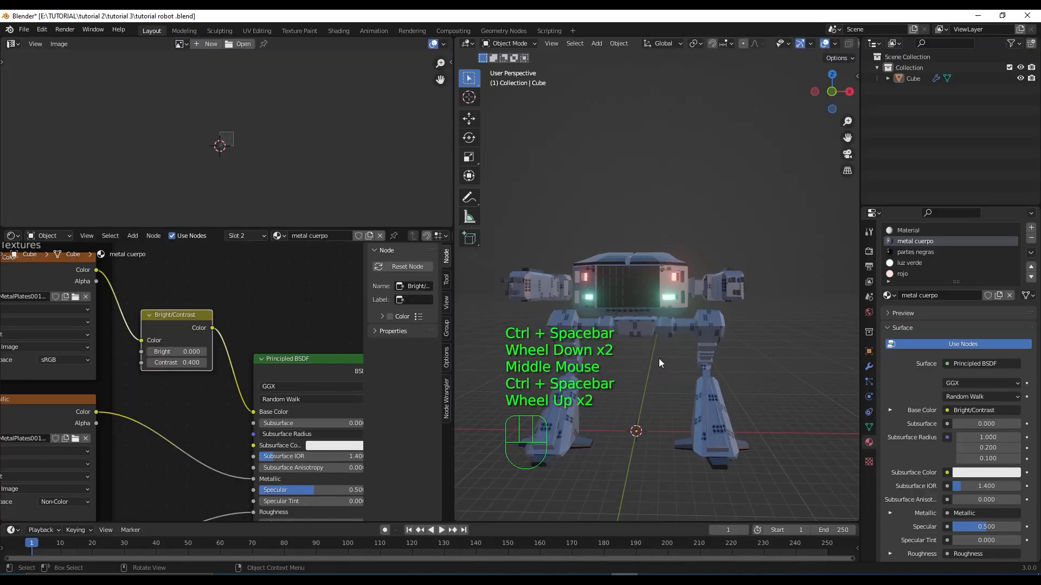
mouse_move(658, 359)
middle_mouse_down()
mouse_move(635, 412)
mouse_move(612, 391)
mouse_move(648, 372)
middle_mouse_up()
scroll(662, 362, "up", 1)
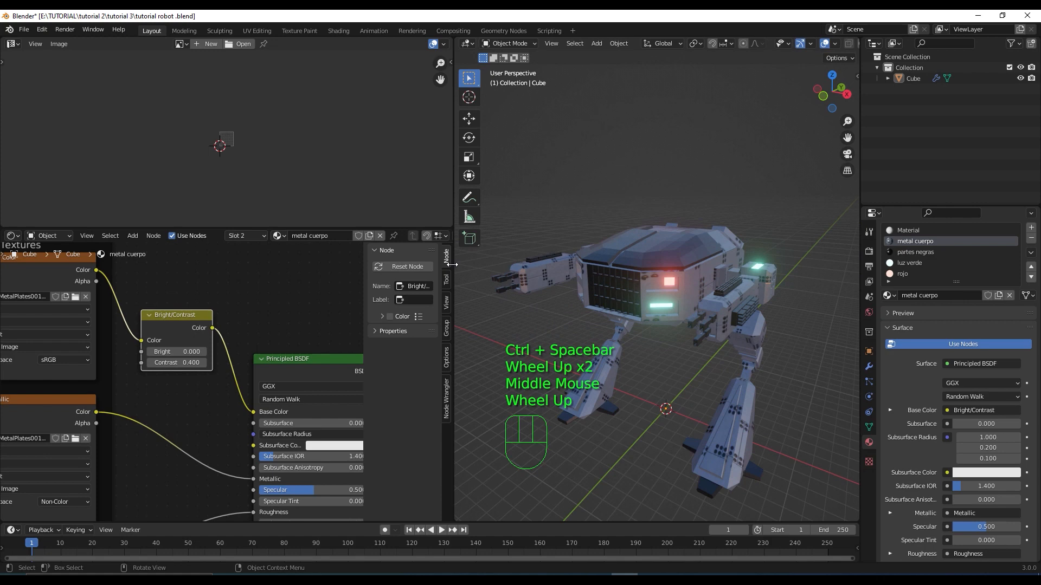
Step: Widen the 3D viewport and apply Shade Smooth to the whole robot
left_click_drag(452, 264, 191, 264)
scroll(504, 327, "down", 2)
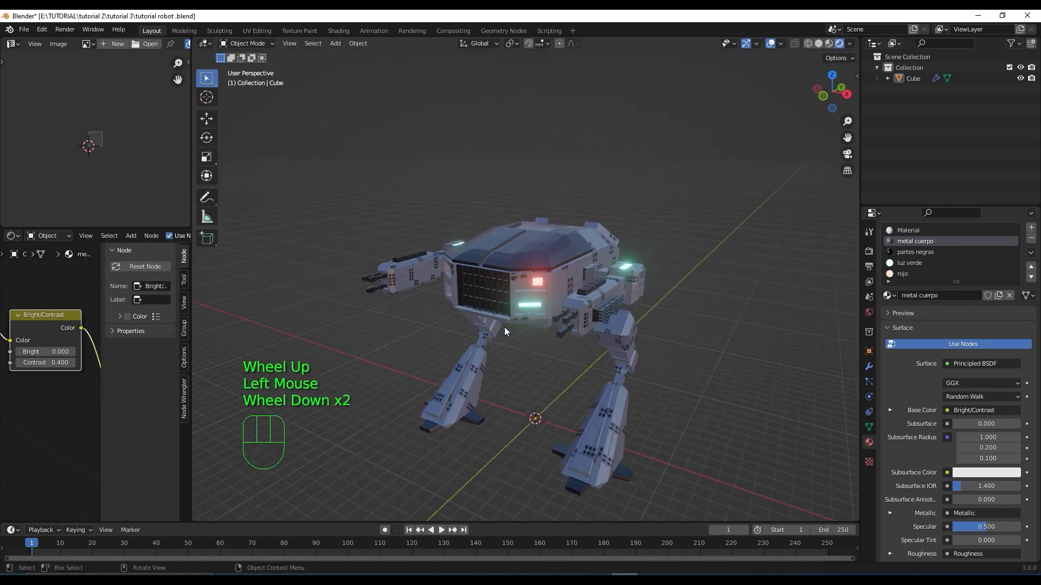
left_click(558, 264)
right_click(559, 263)
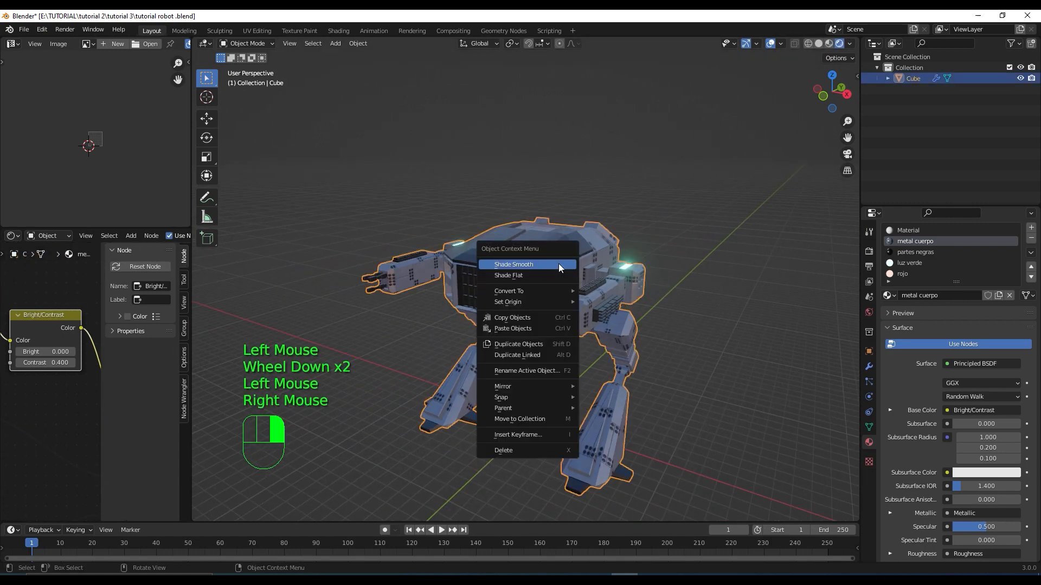
left_click(558, 263)
middle_click_drag(562, 349, 518, 306)
scroll(537, 286, "up", 2)
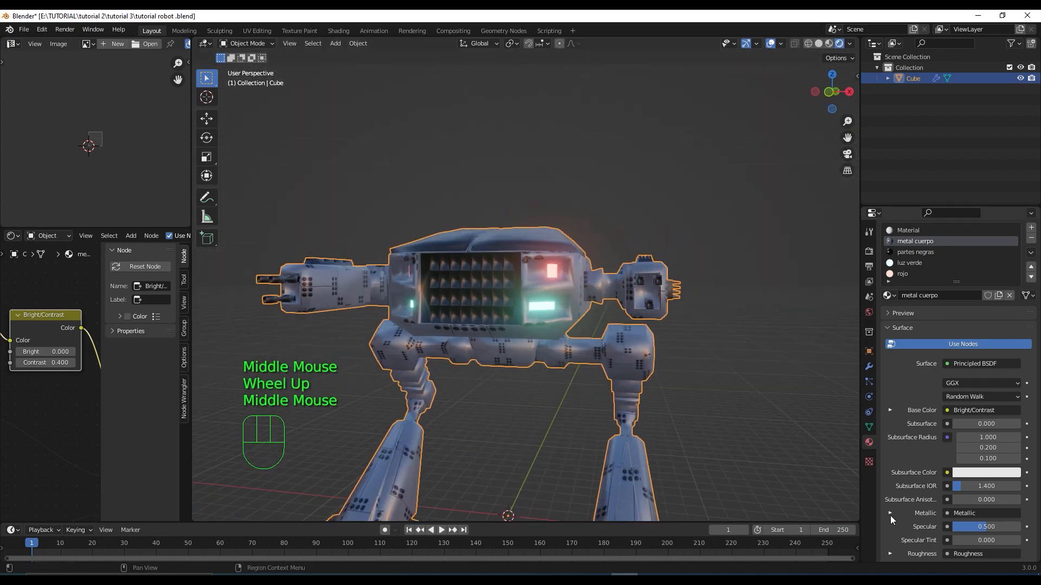
Step: Enable Auto Smooth in the robot mesh's normals settings and check the shading on the hull
left_click(872, 426)
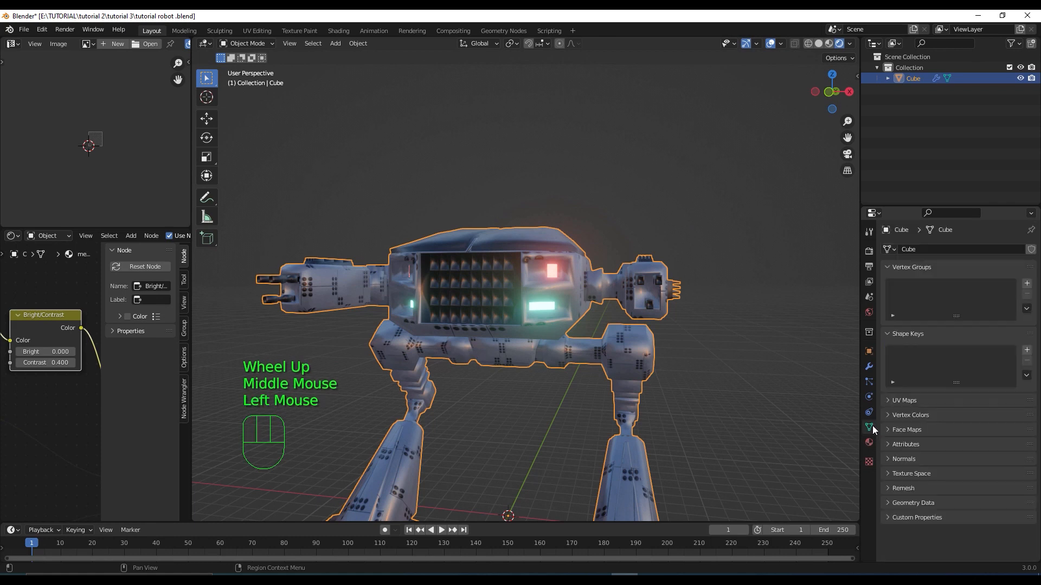
left_click(895, 461)
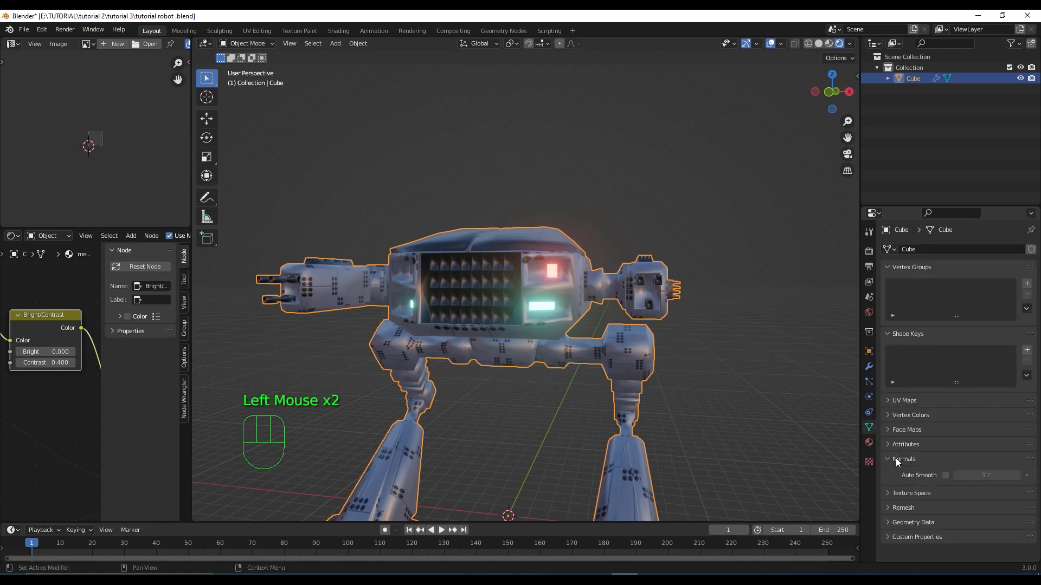
left_click(948, 474)
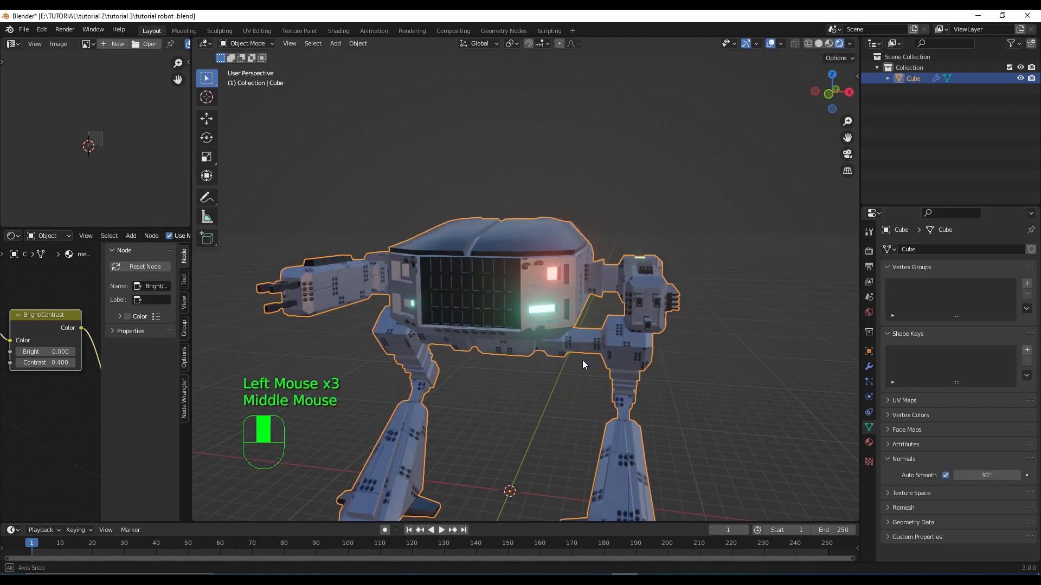
middle_click_drag(582, 360, 538, 391)
scroll(558, 272, "up", 2)
middle_click_drag(559, 272, 571, 323)
Step: Try a larger Auto Smooth angle on the robot and restore it to 30°
mouse_move(984, 478)
left_mouse_down()
mouse_move(1035, 475)
mouse_move(978, 476)
left_mouse_up()
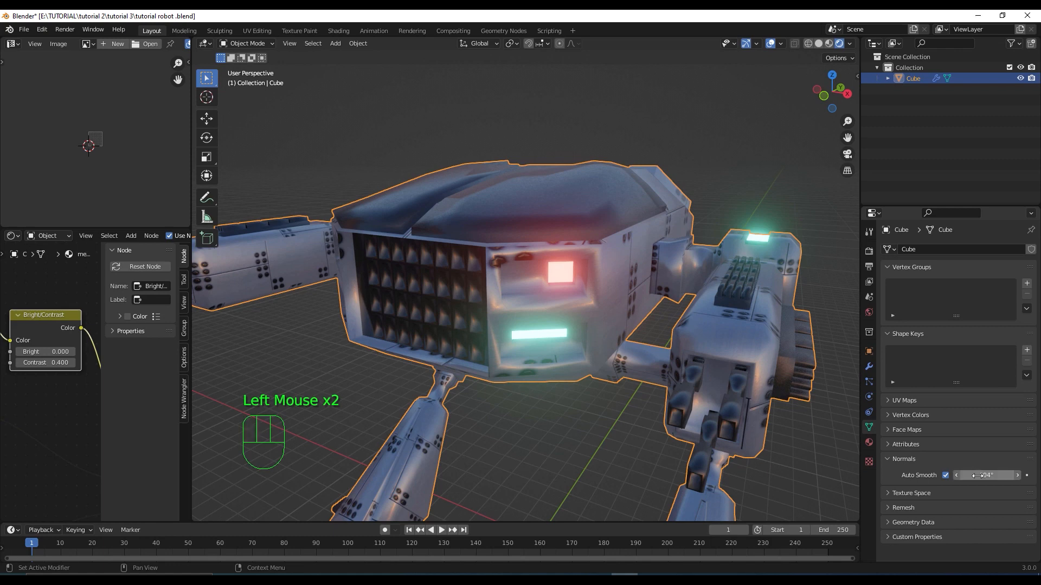
left_click(975, 475)
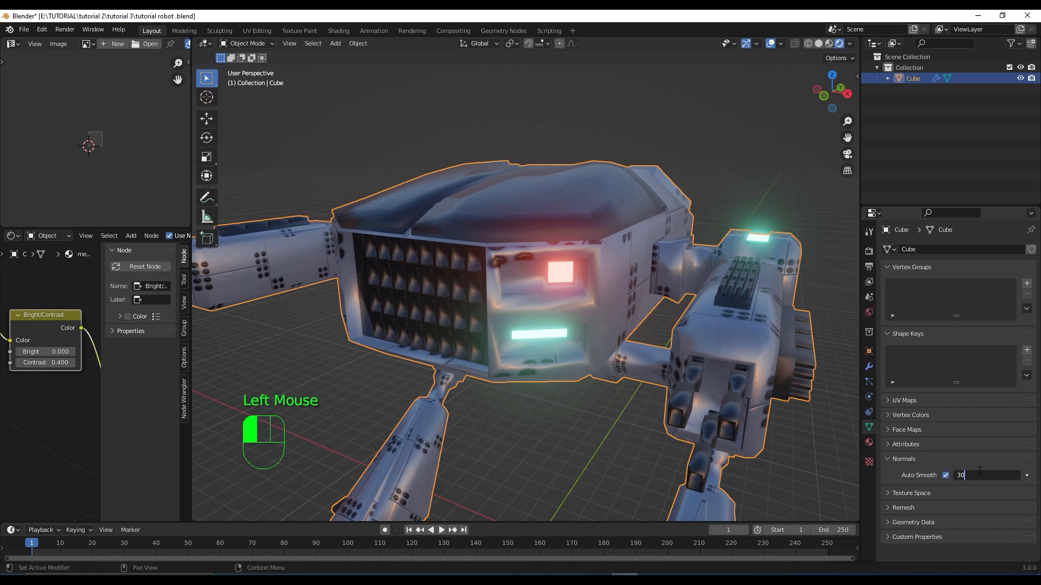
type("30")
key("Return")
Step: Set the robot's Auto Smooth angle to 35° and deselect it to view the finished model
double_click(984, 473)
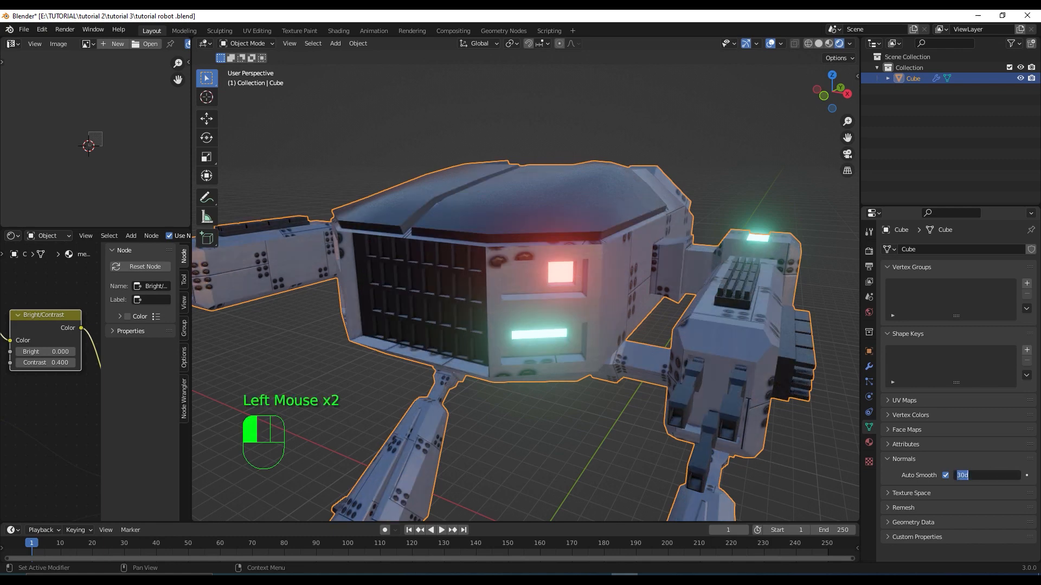
type("35")
key("Return")
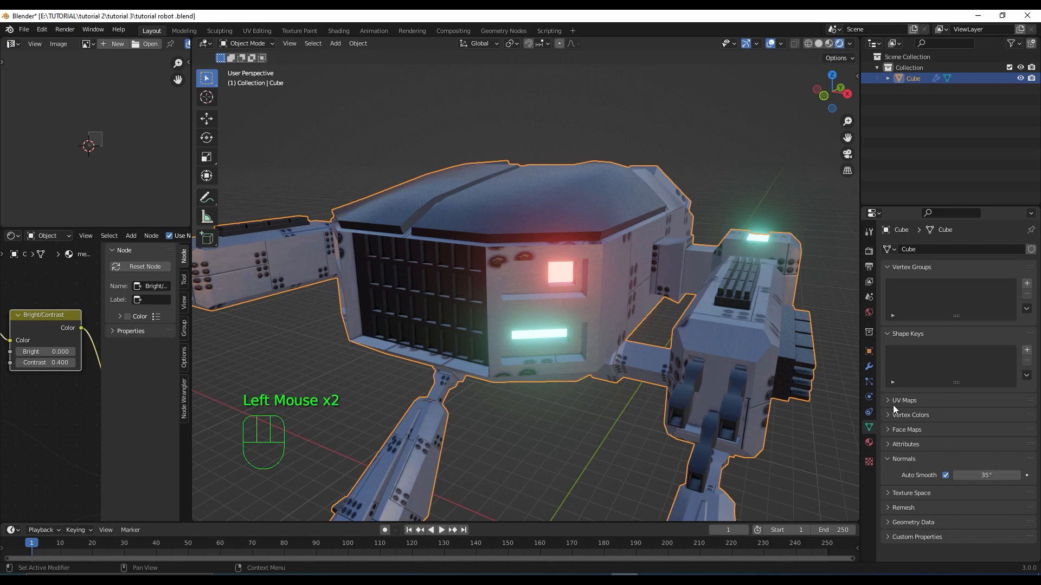
scroll(620, 343, "down", 3)
middle_click_drag(620, 343, 764, 357)
left_click(696, 396)
scroll(796, 355, "down", 2)
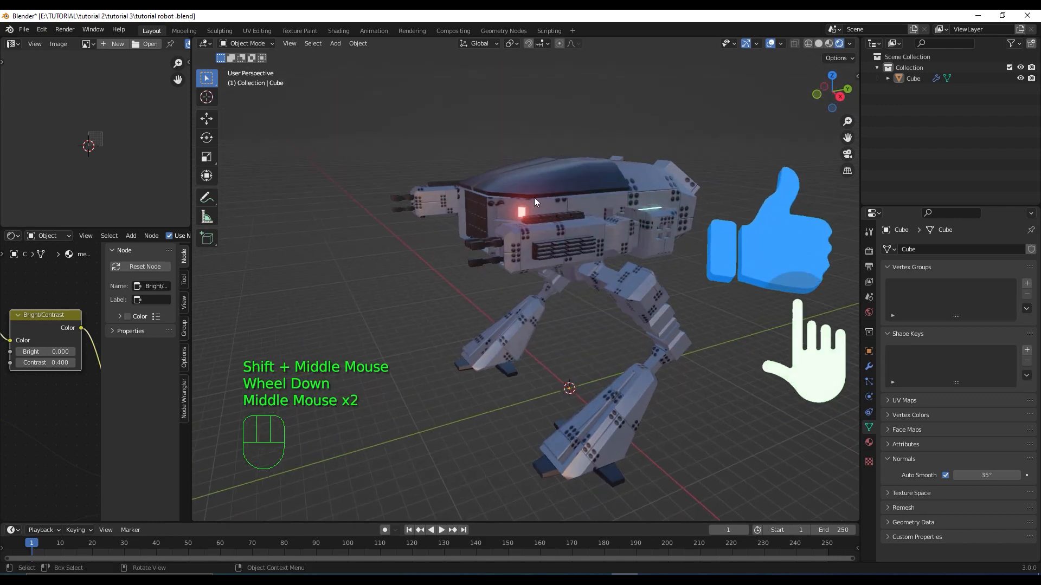